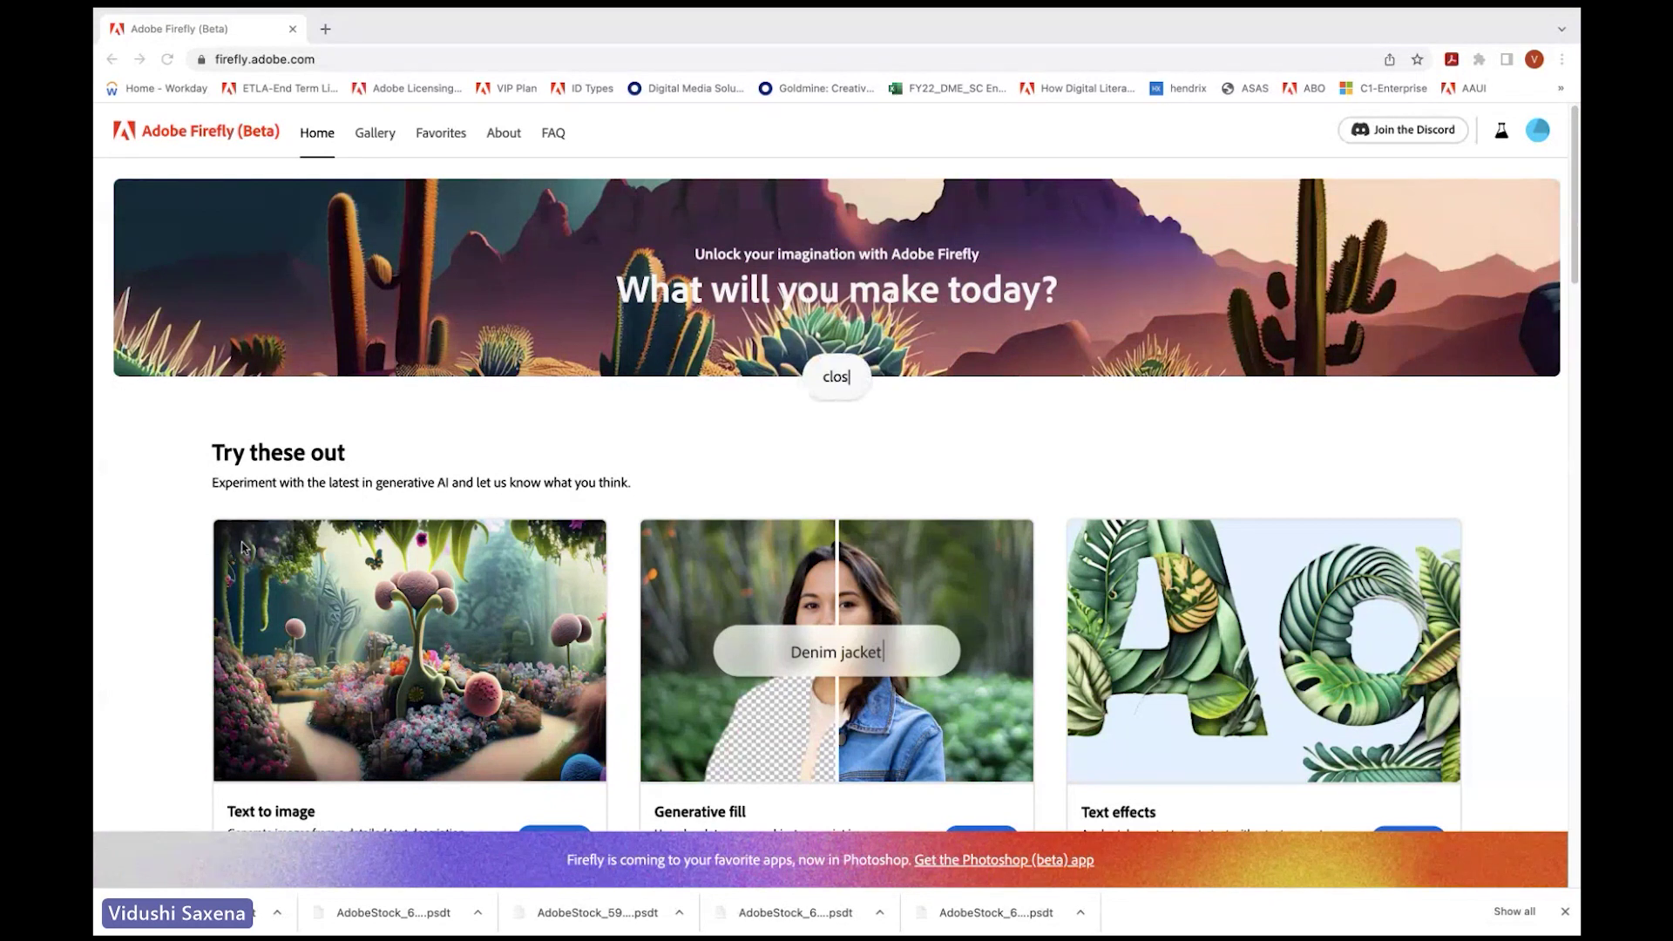
# Step: Open the Text to image generator from the home page and activate its prompt field
pyautogui.click(336, 61)
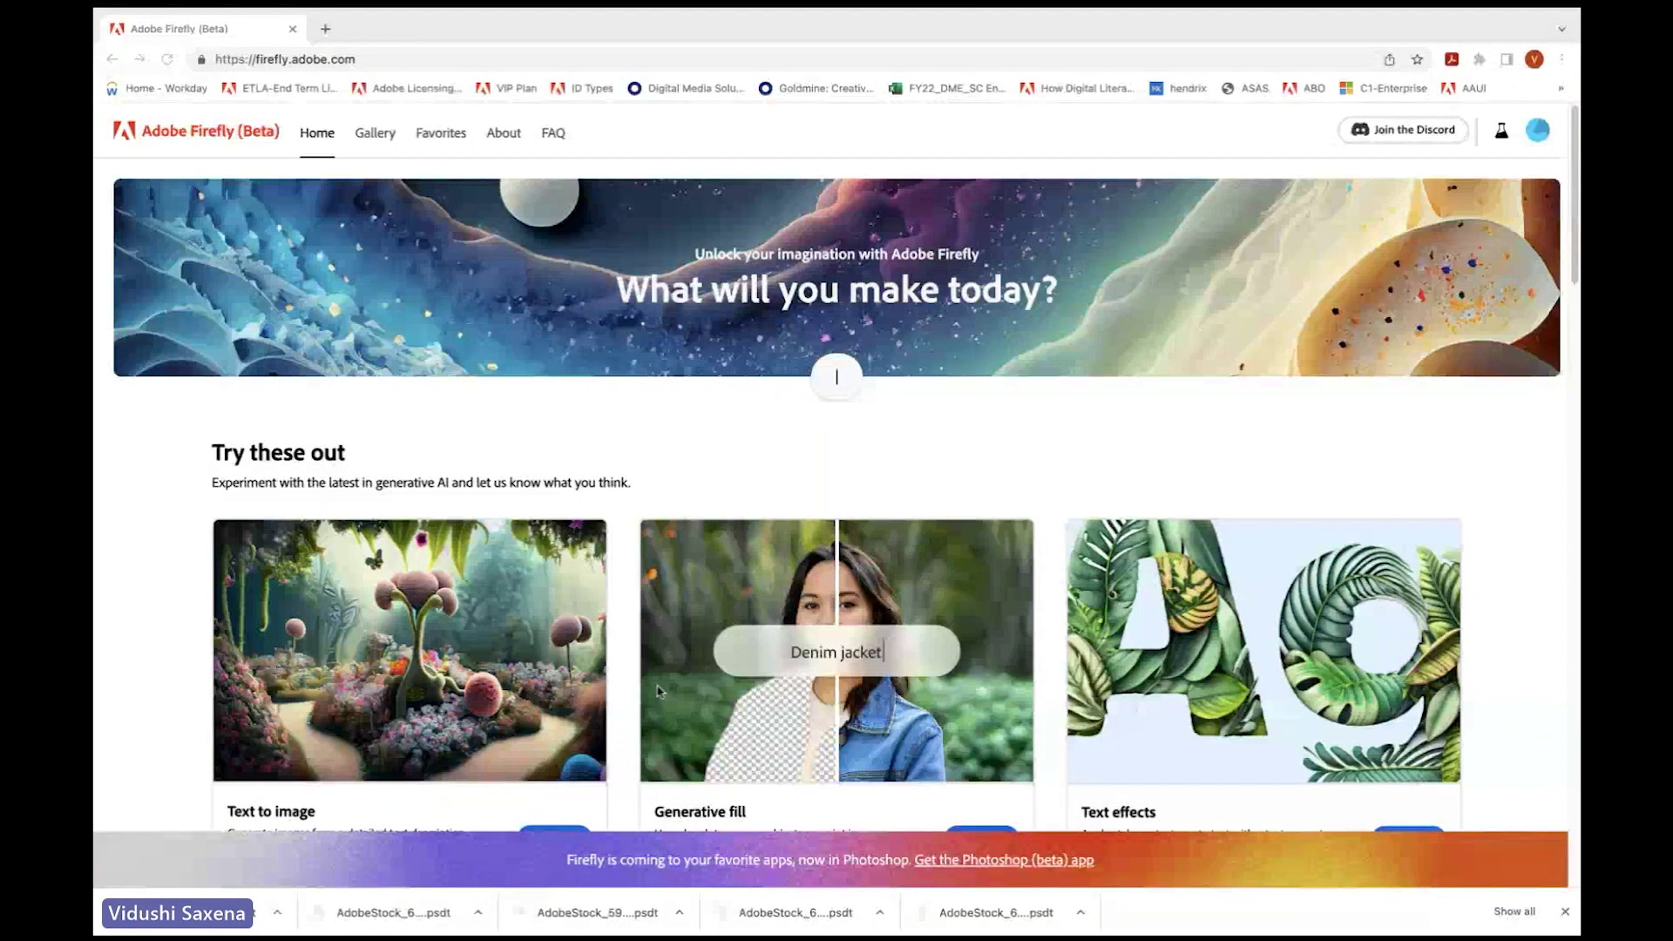
pyautogui.scroll(-10, 658, 691)
pyautogui.scroll(8, 447, 523)
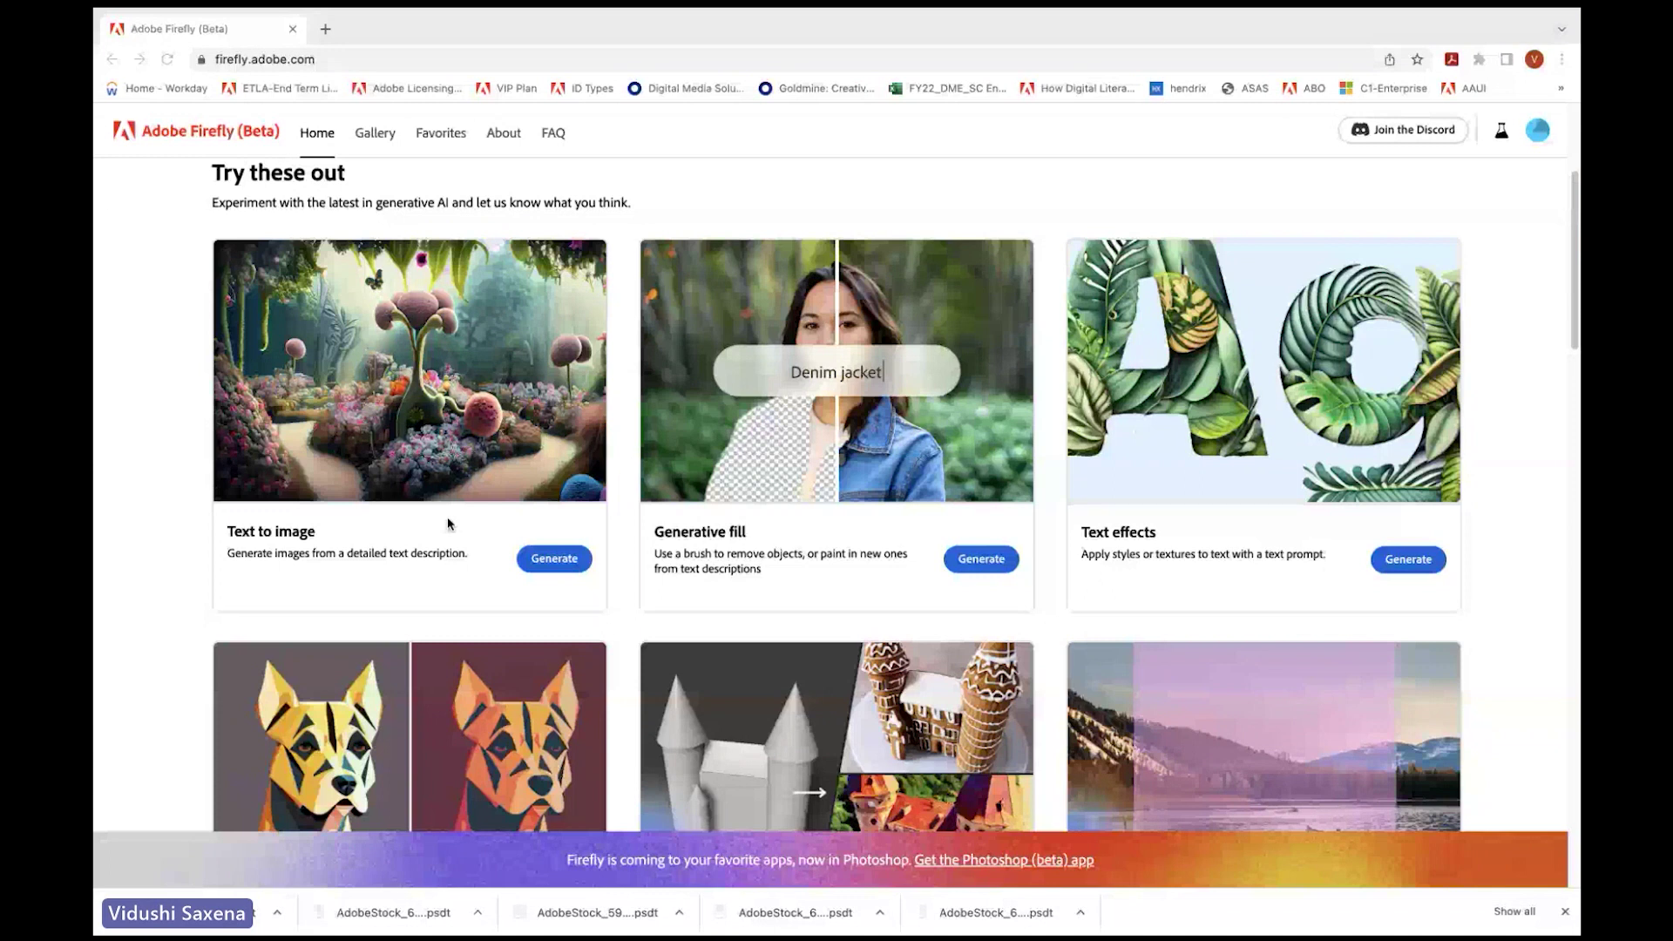
pyautogui.click(536, 561)
pyautogui.click(553, 562)
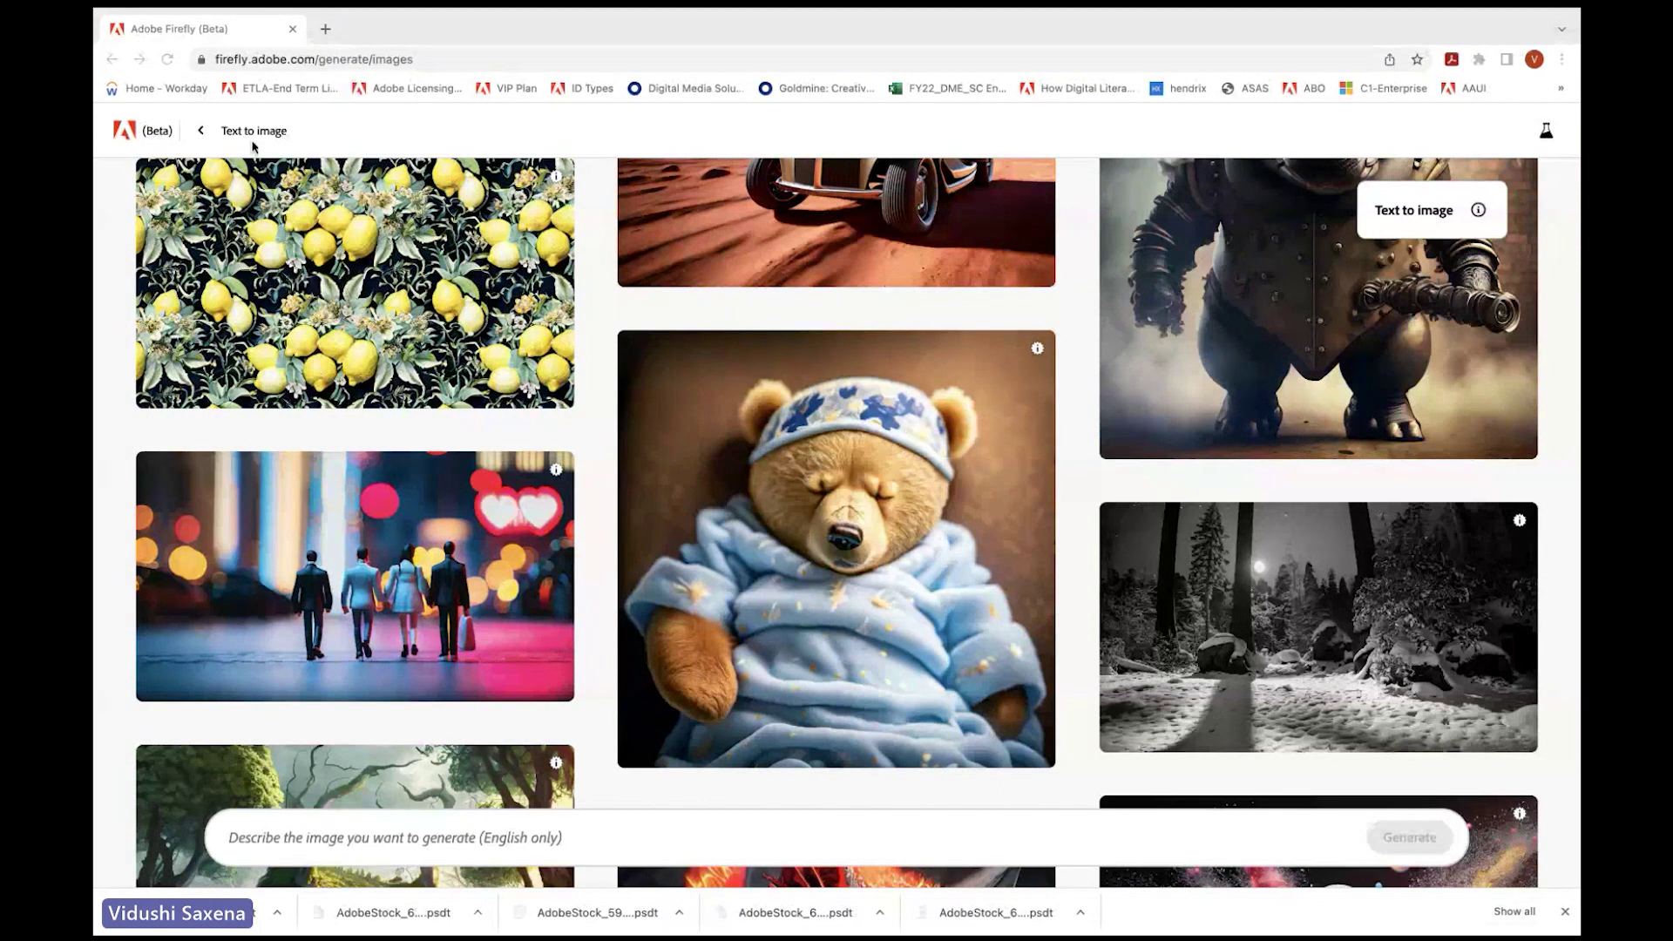
pyautogui.click(363, 841)
pyautogui.write('o')
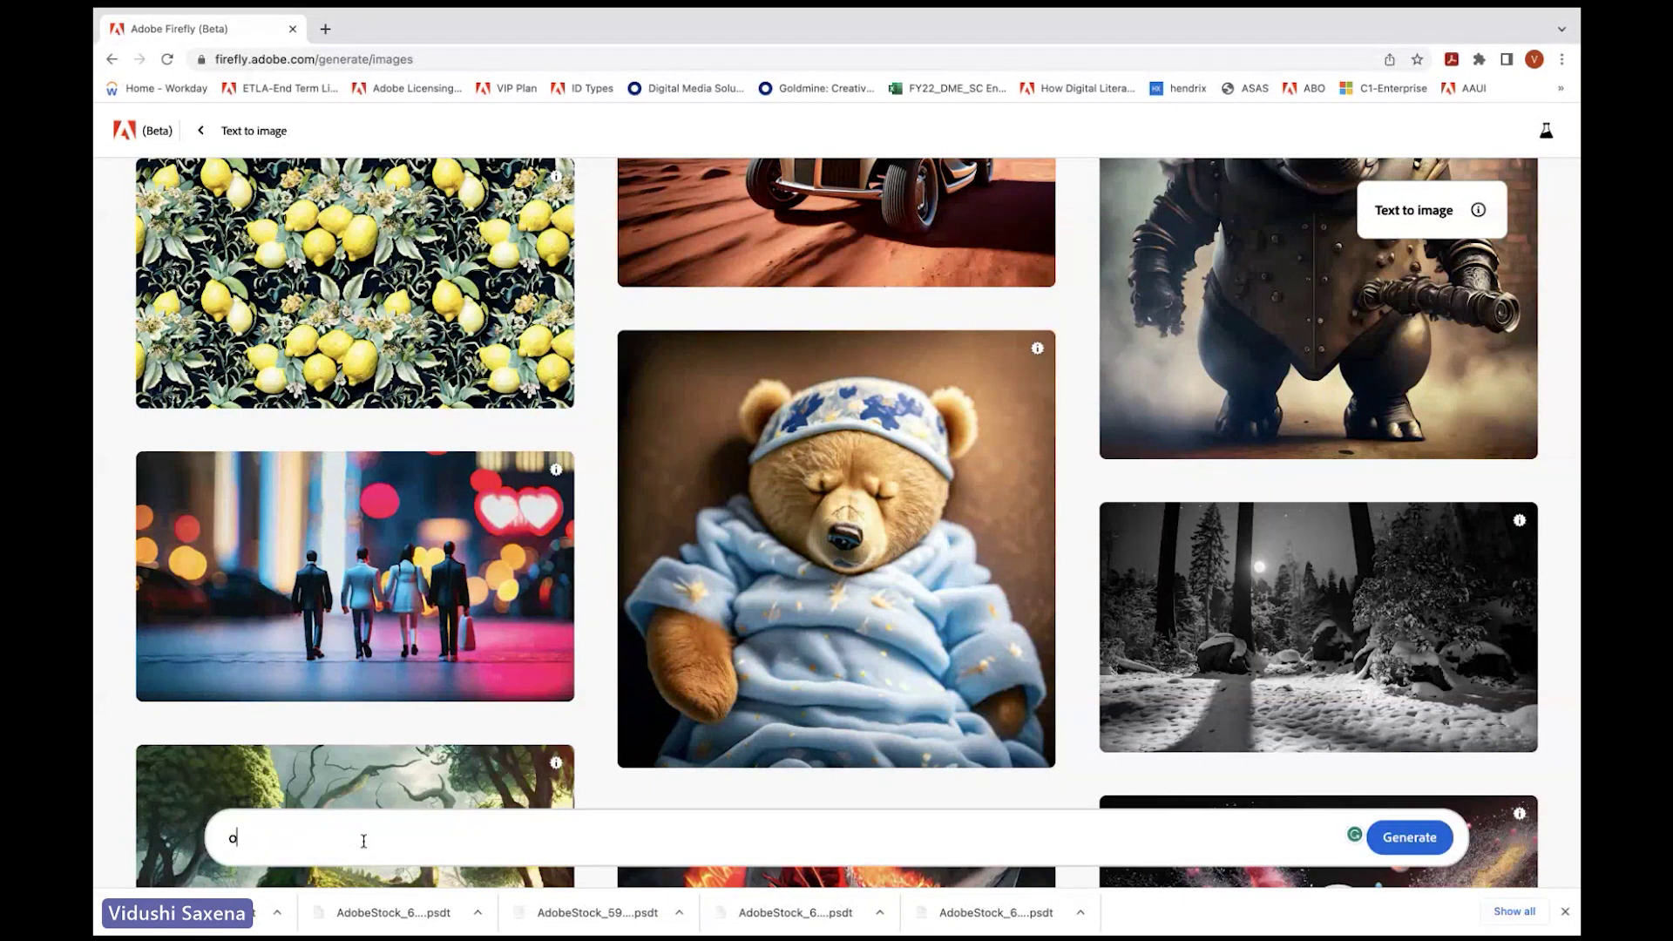
pyautogui.write('rganical heb')
pyautogui.press('BackSpace')
pyautogui.hotkey('ctrl', 'a')
pyautogui.press('BackSpace')
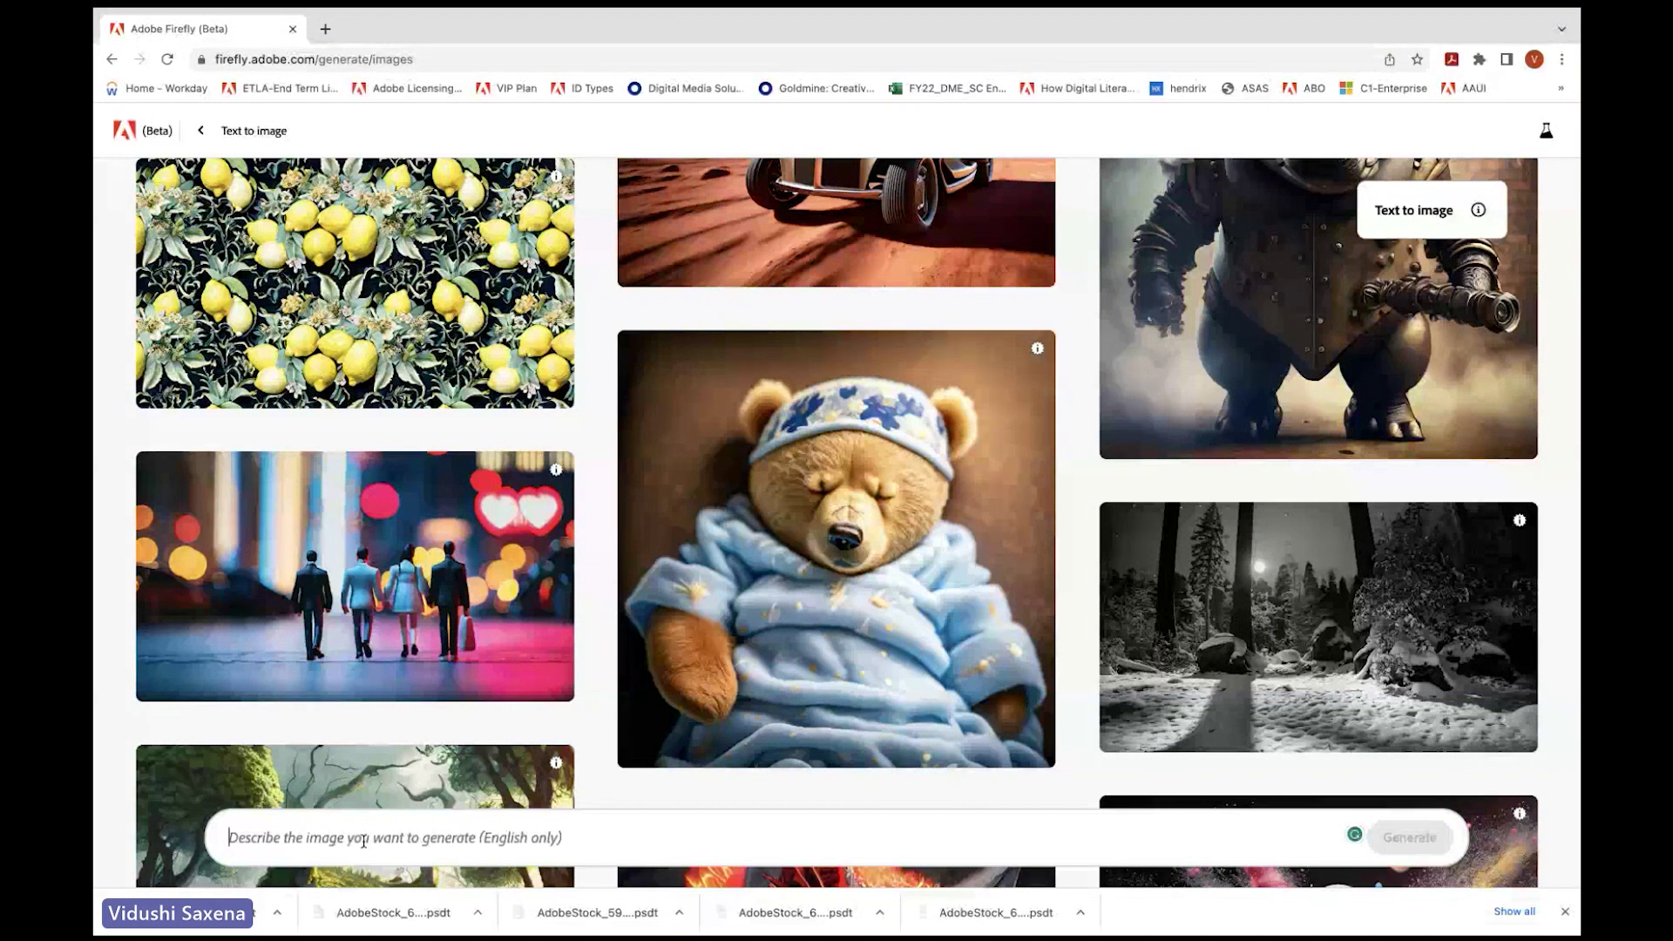
# Step: Generate images from the prompt "Logo for organic herbal brand", correcting the misspelled word to "organic"
pyautogui.write('Logo for organ')
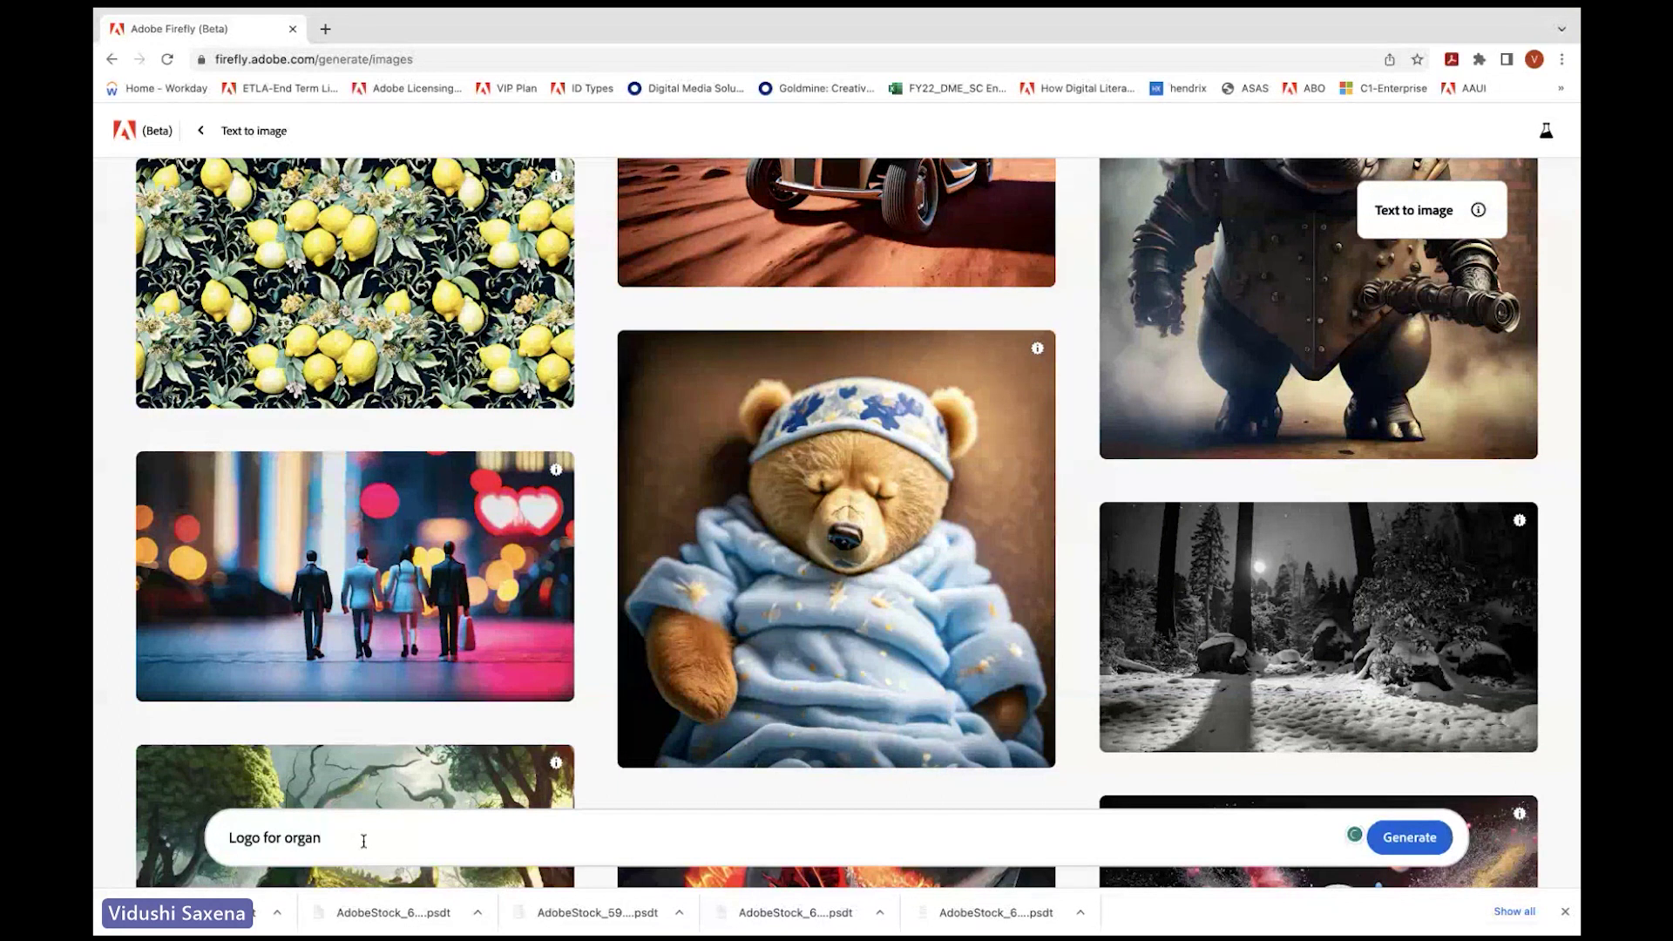
pyautogui.write('ical herbal br')
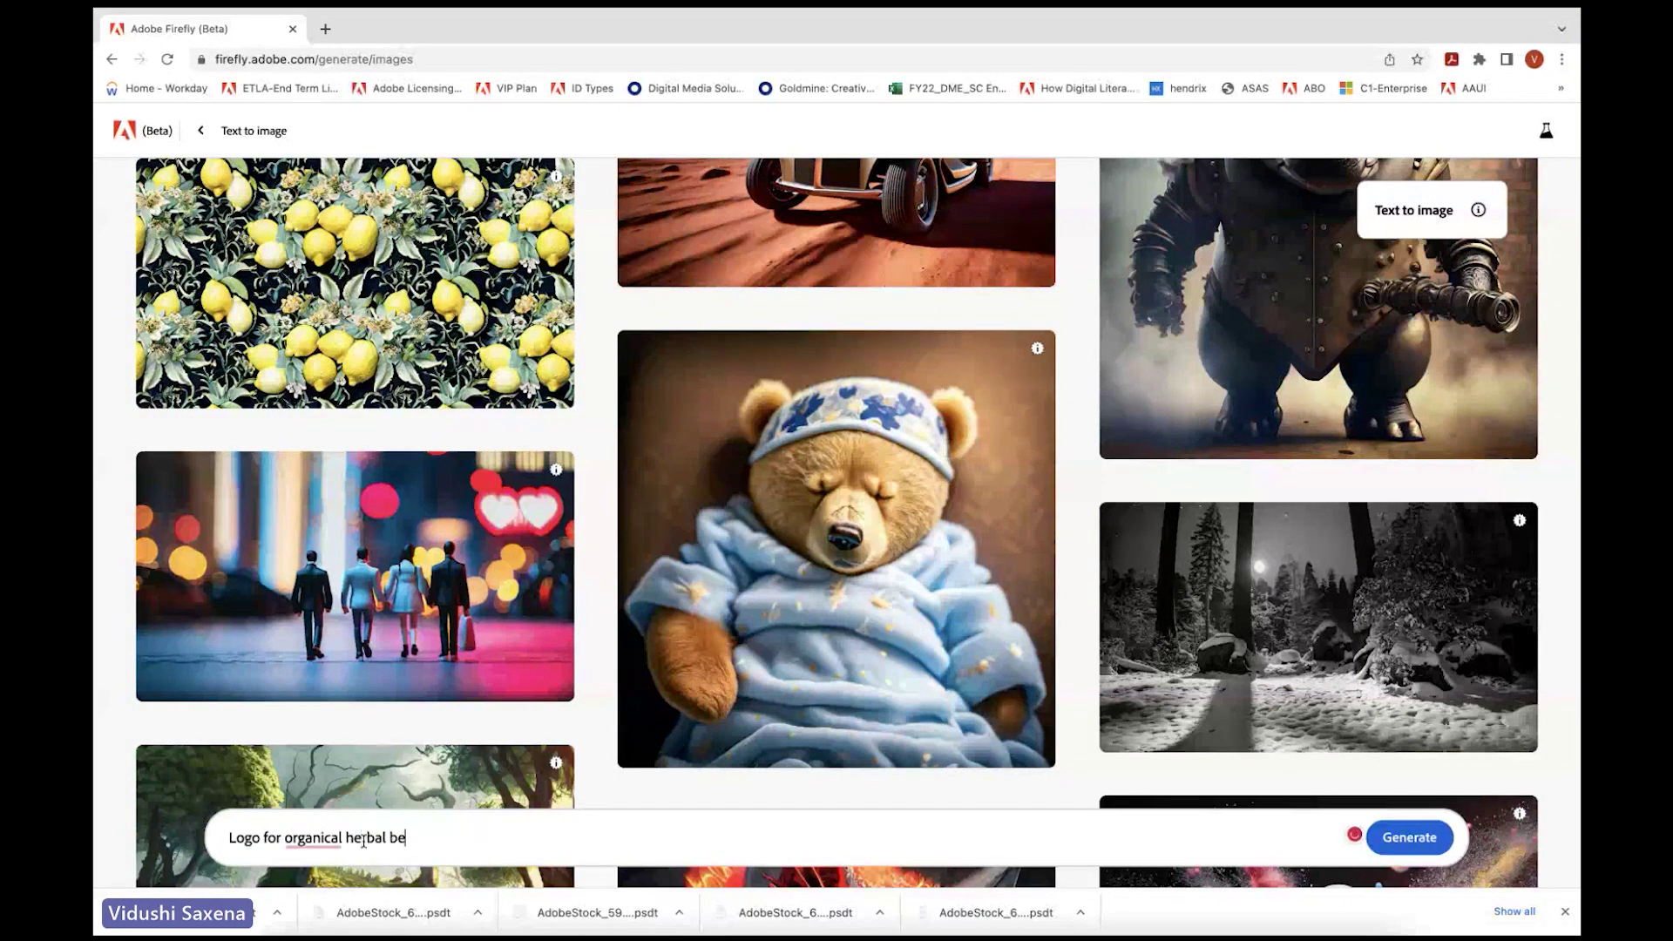
pyautogui.write('and')
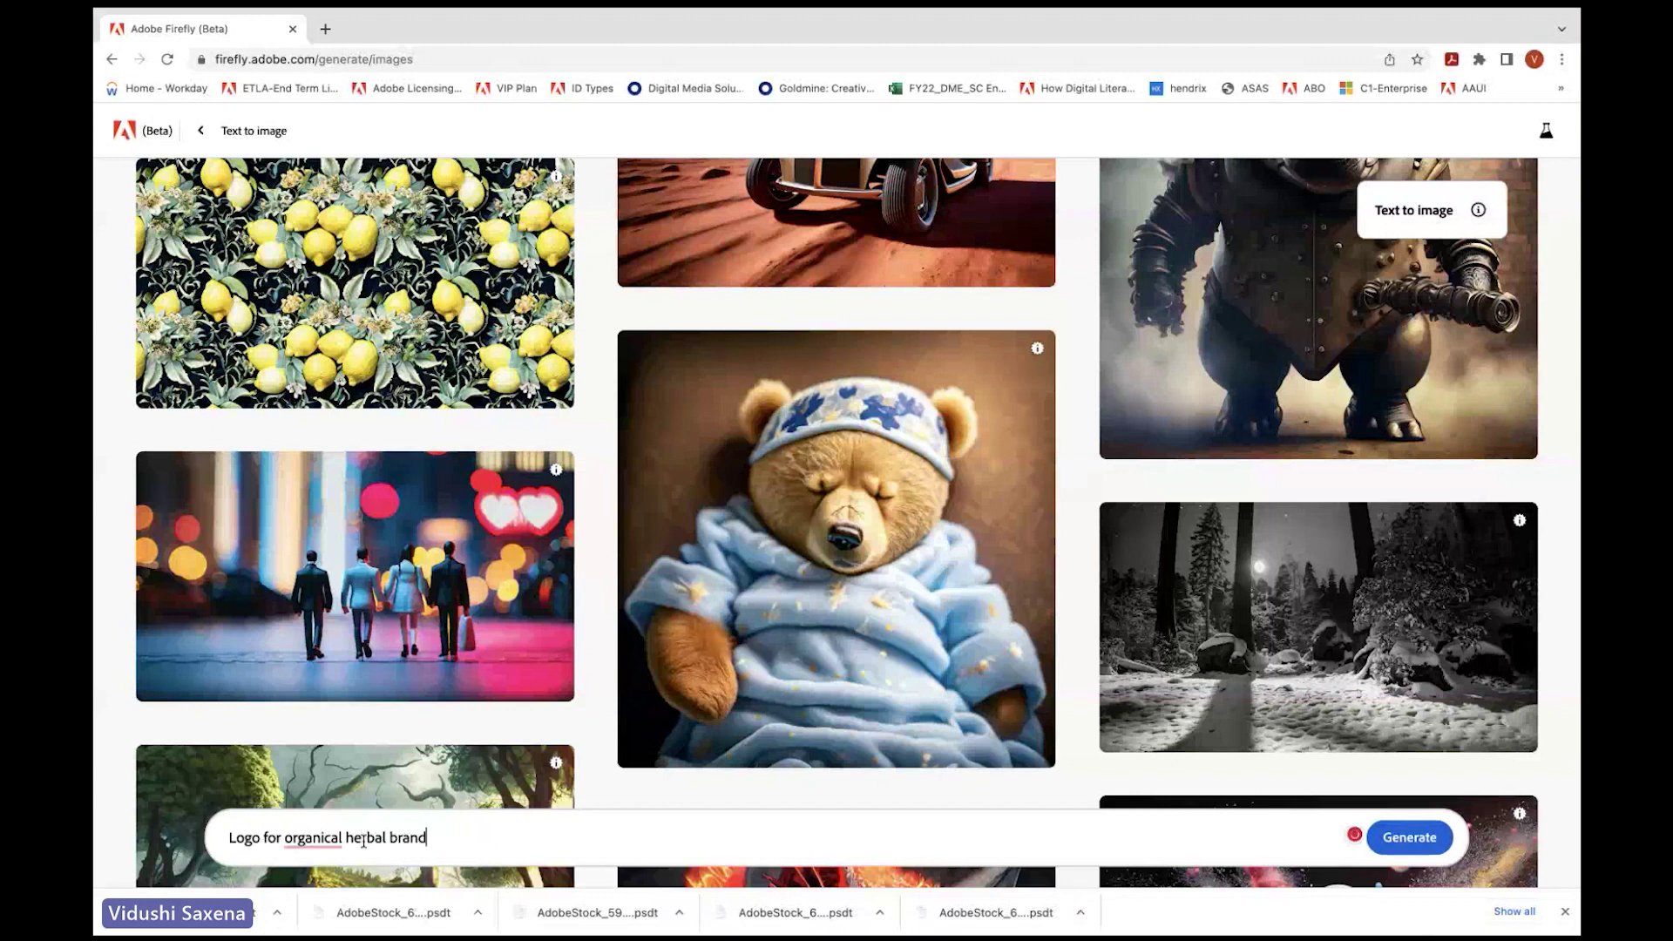
pyautogui.rightClick(322, 852)
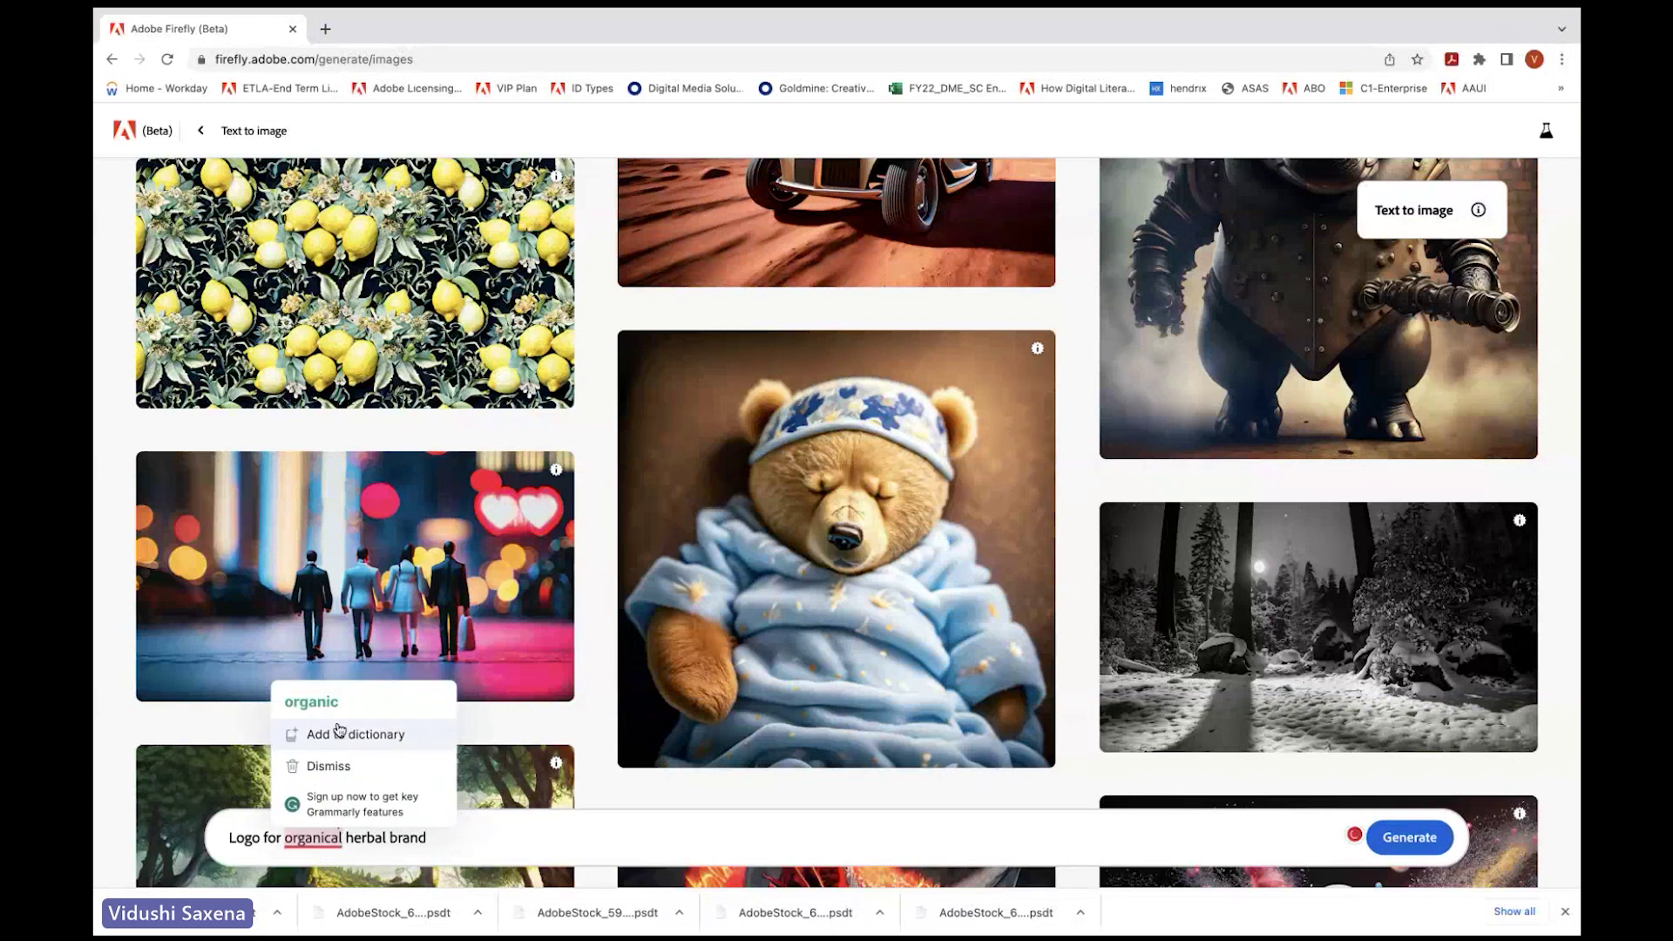
pyautogui.click(296, 695)
pyautogui.click(1425, 823)
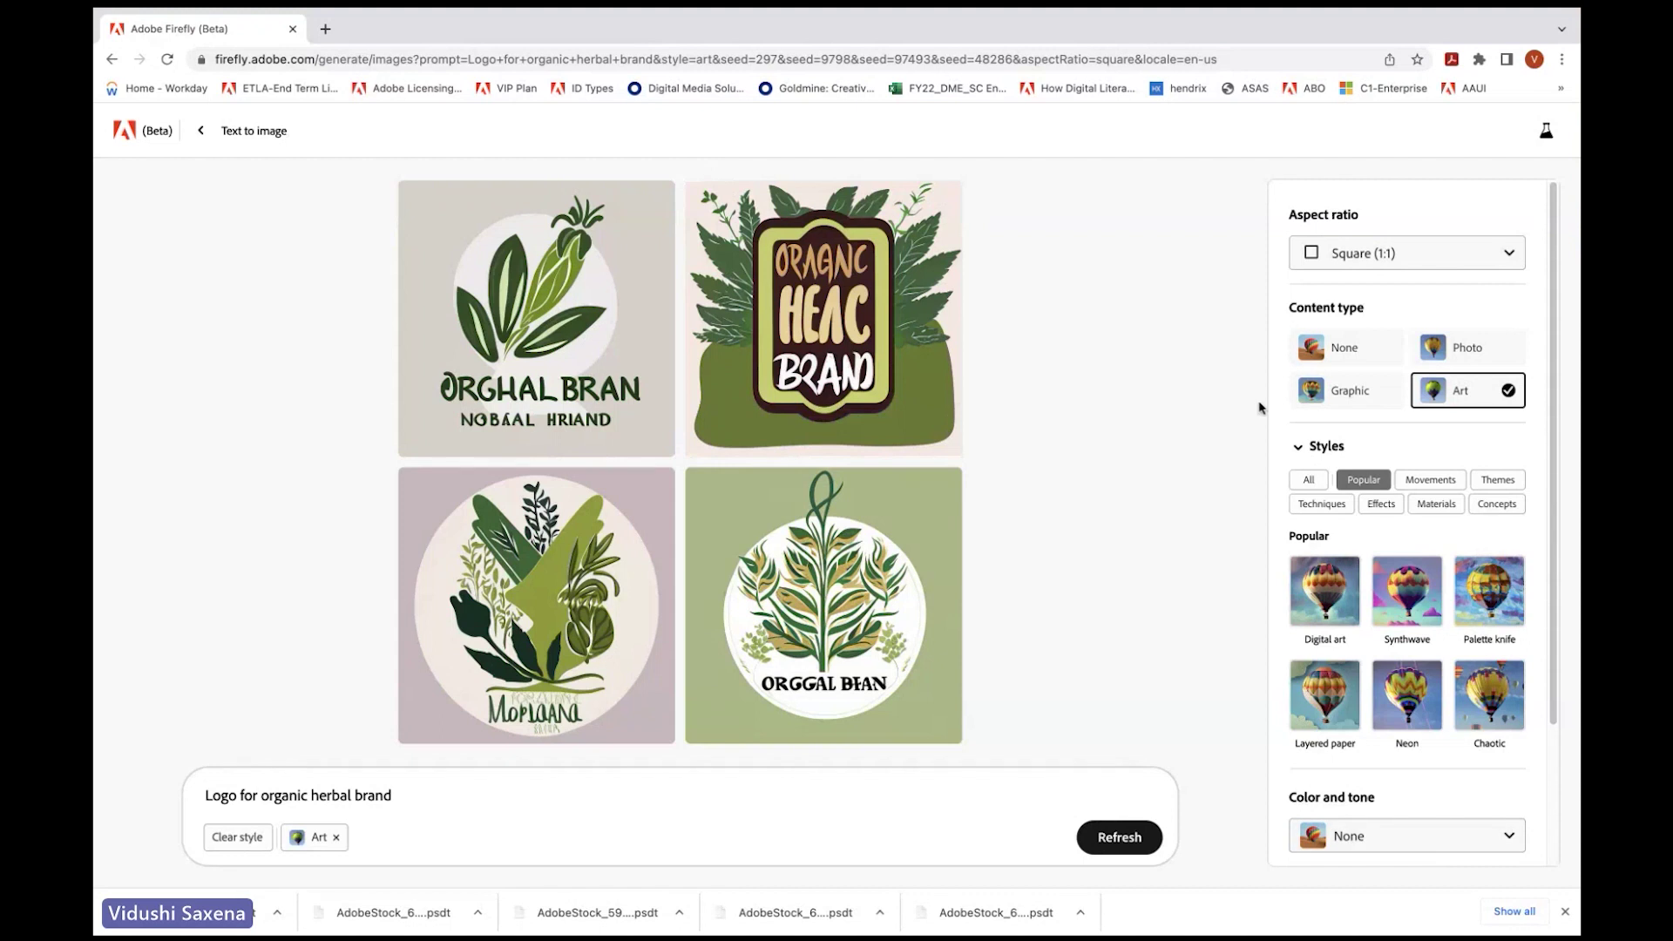
# Step: Change the aspect ratio of the herbal brand logos to Landscape (4:3)
pyautogui.click(1385, 261)
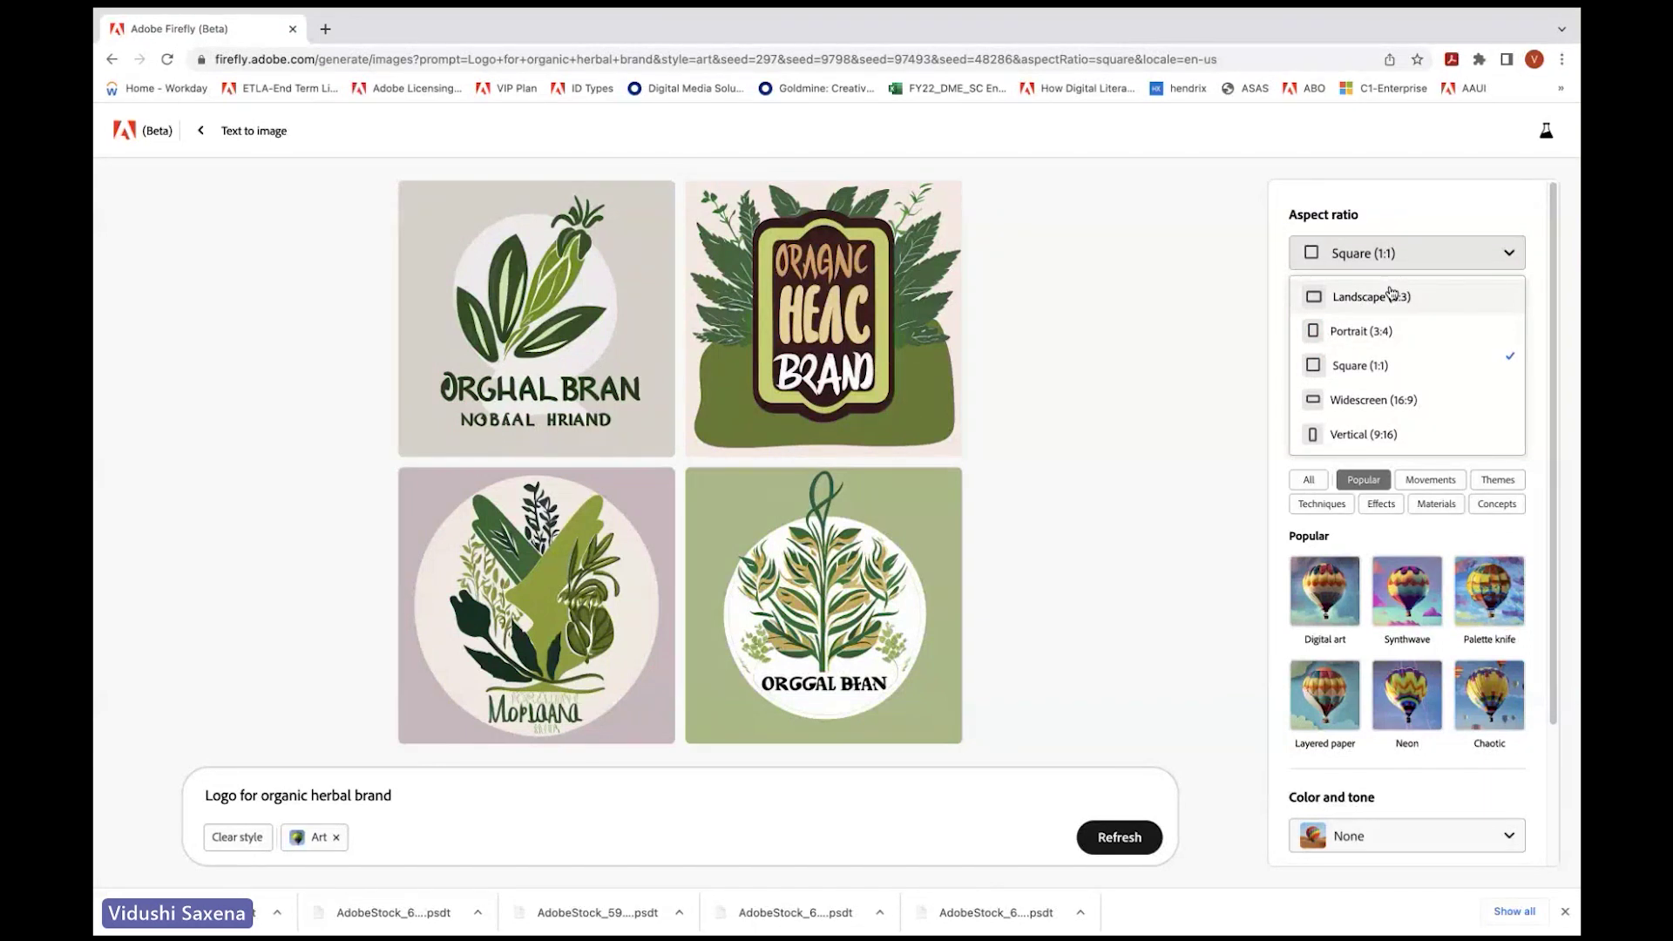
pyautogui.click(1391, 293)
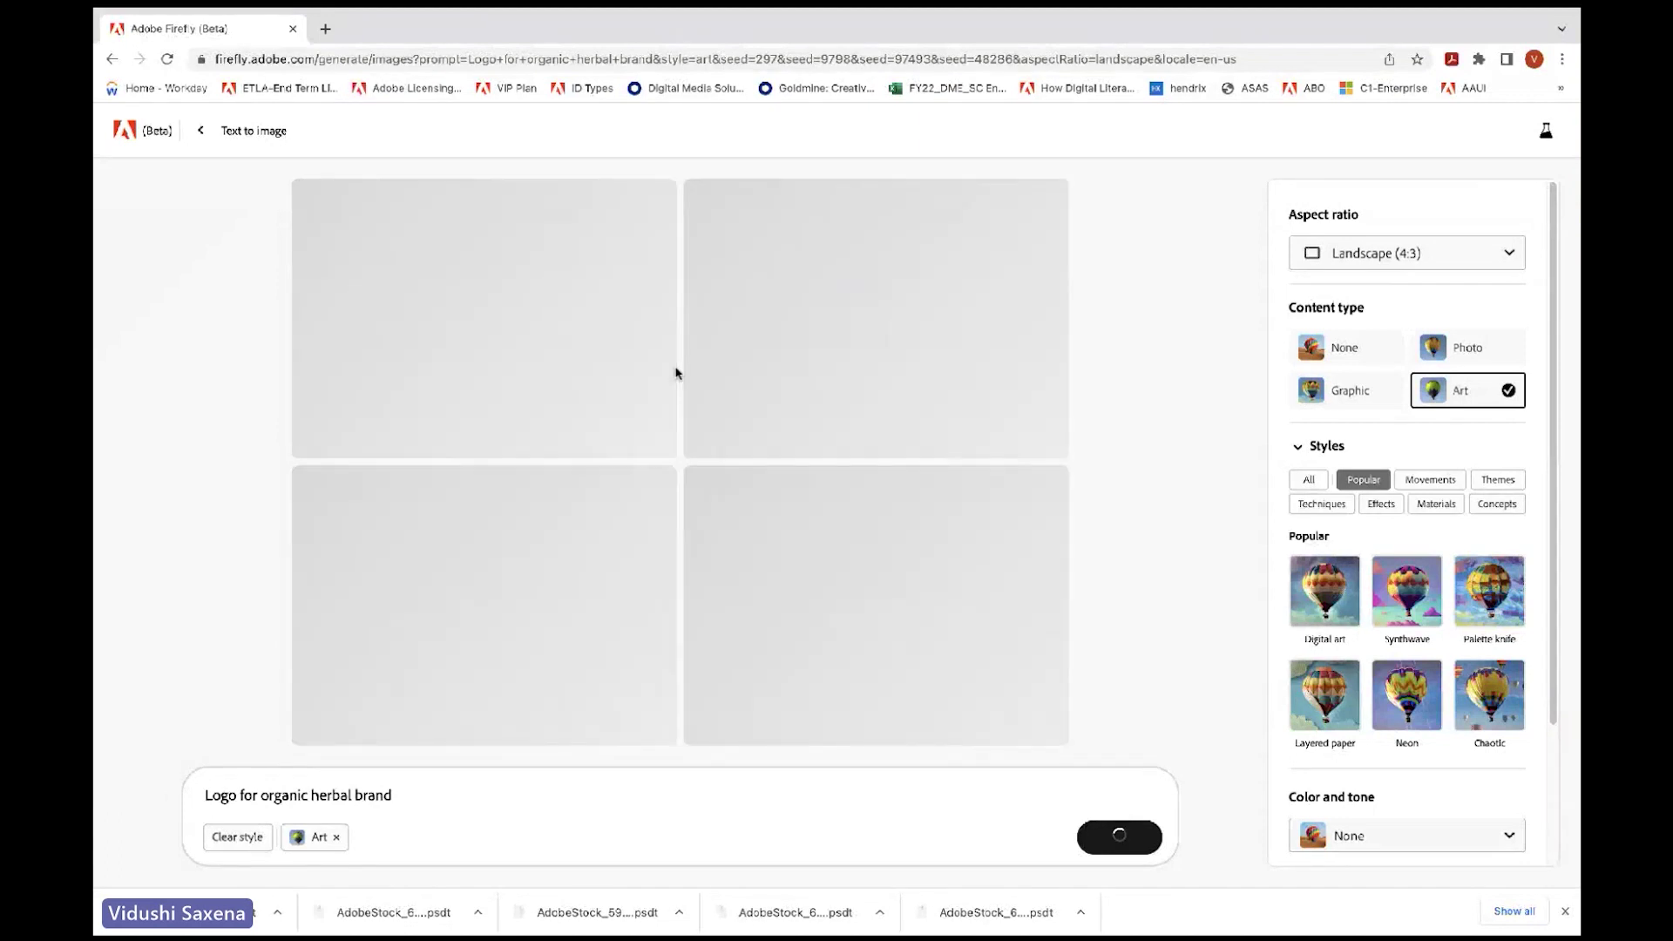
pyautogui.moveTo(677, 374)
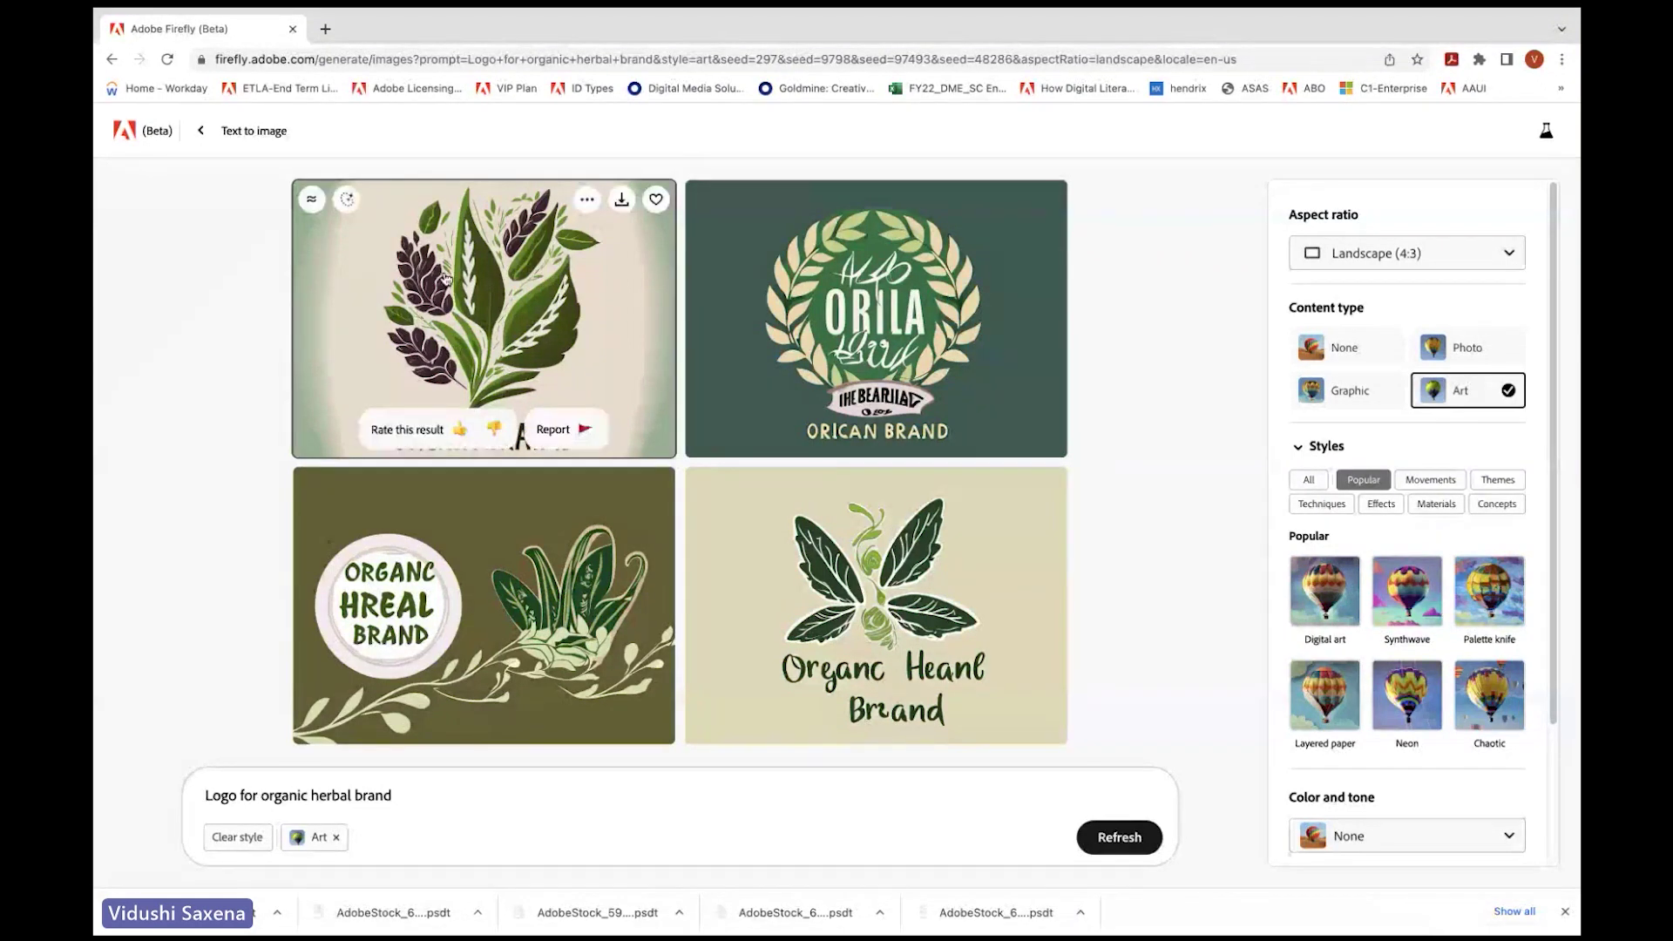
# Step: Generate results similar to the logo with purple flowers and green leaves, and switch the content type to Photo
pyautogui.click(313, 202)
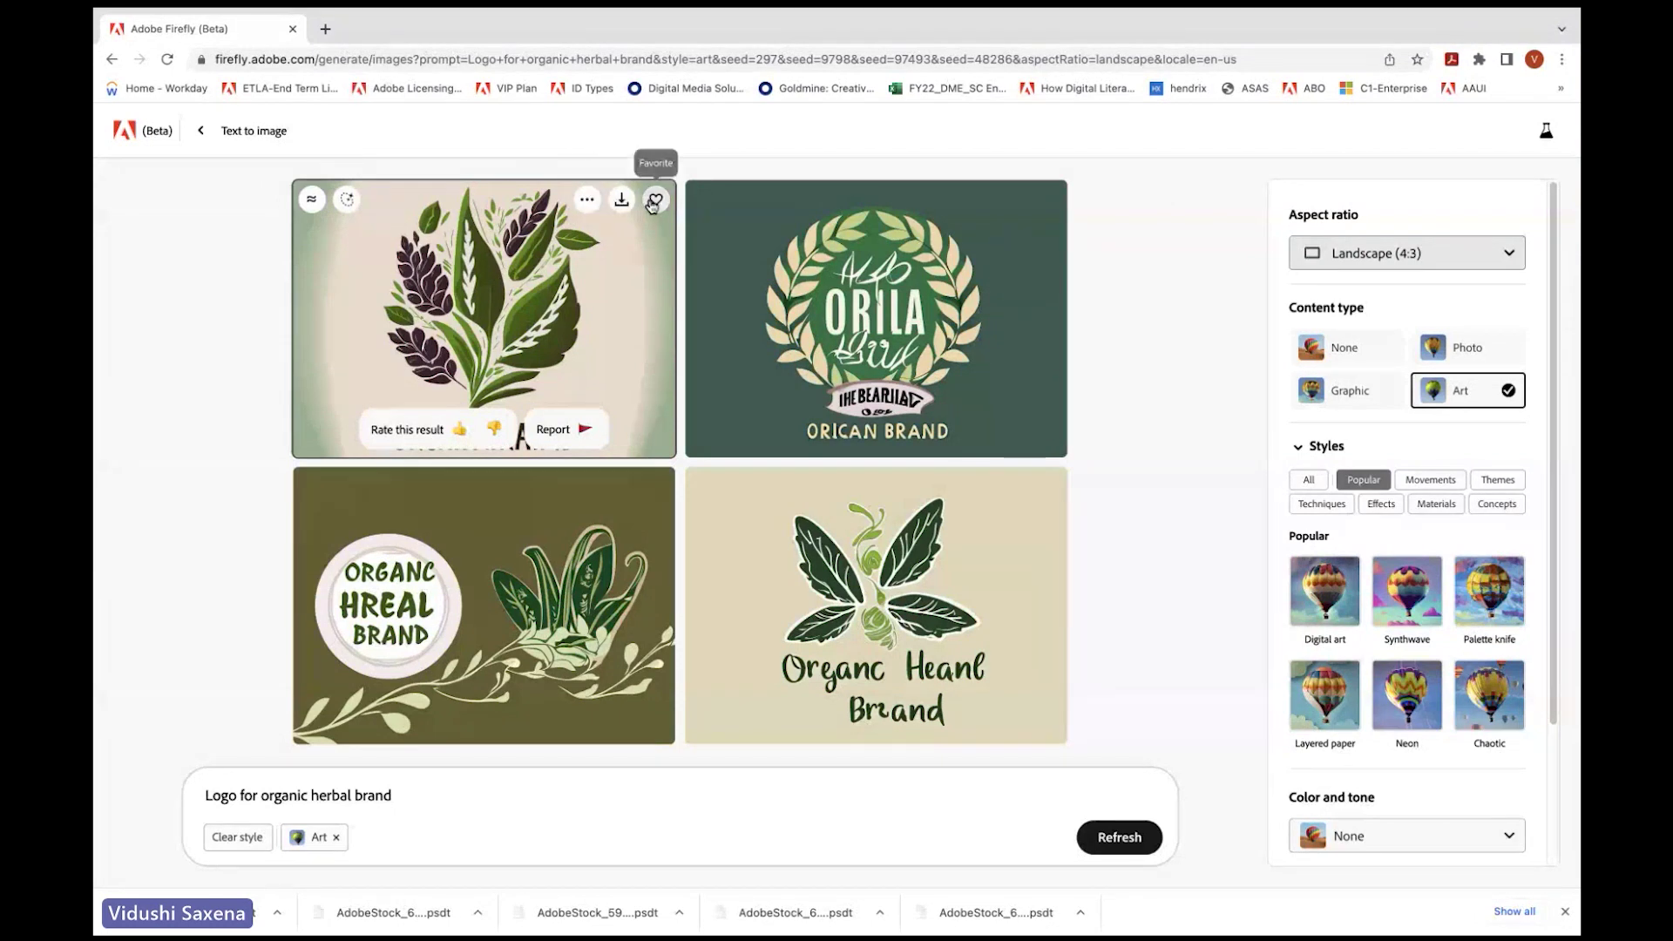
pyautogui.click(585, 203)
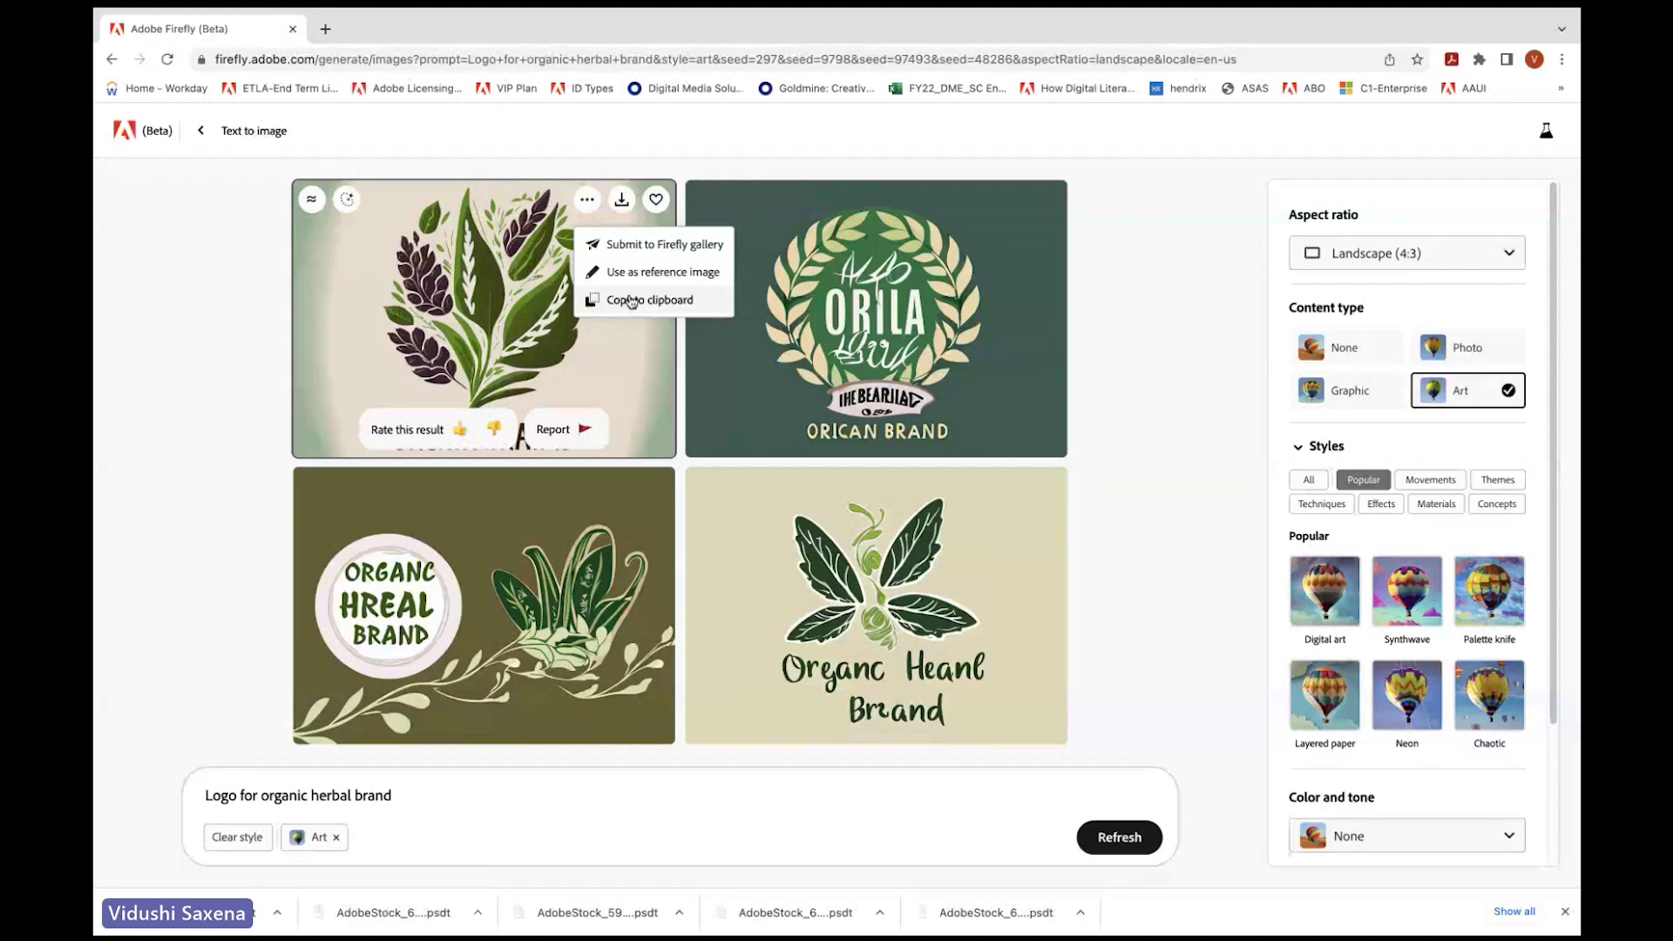
pyautogui.click(312, 202)
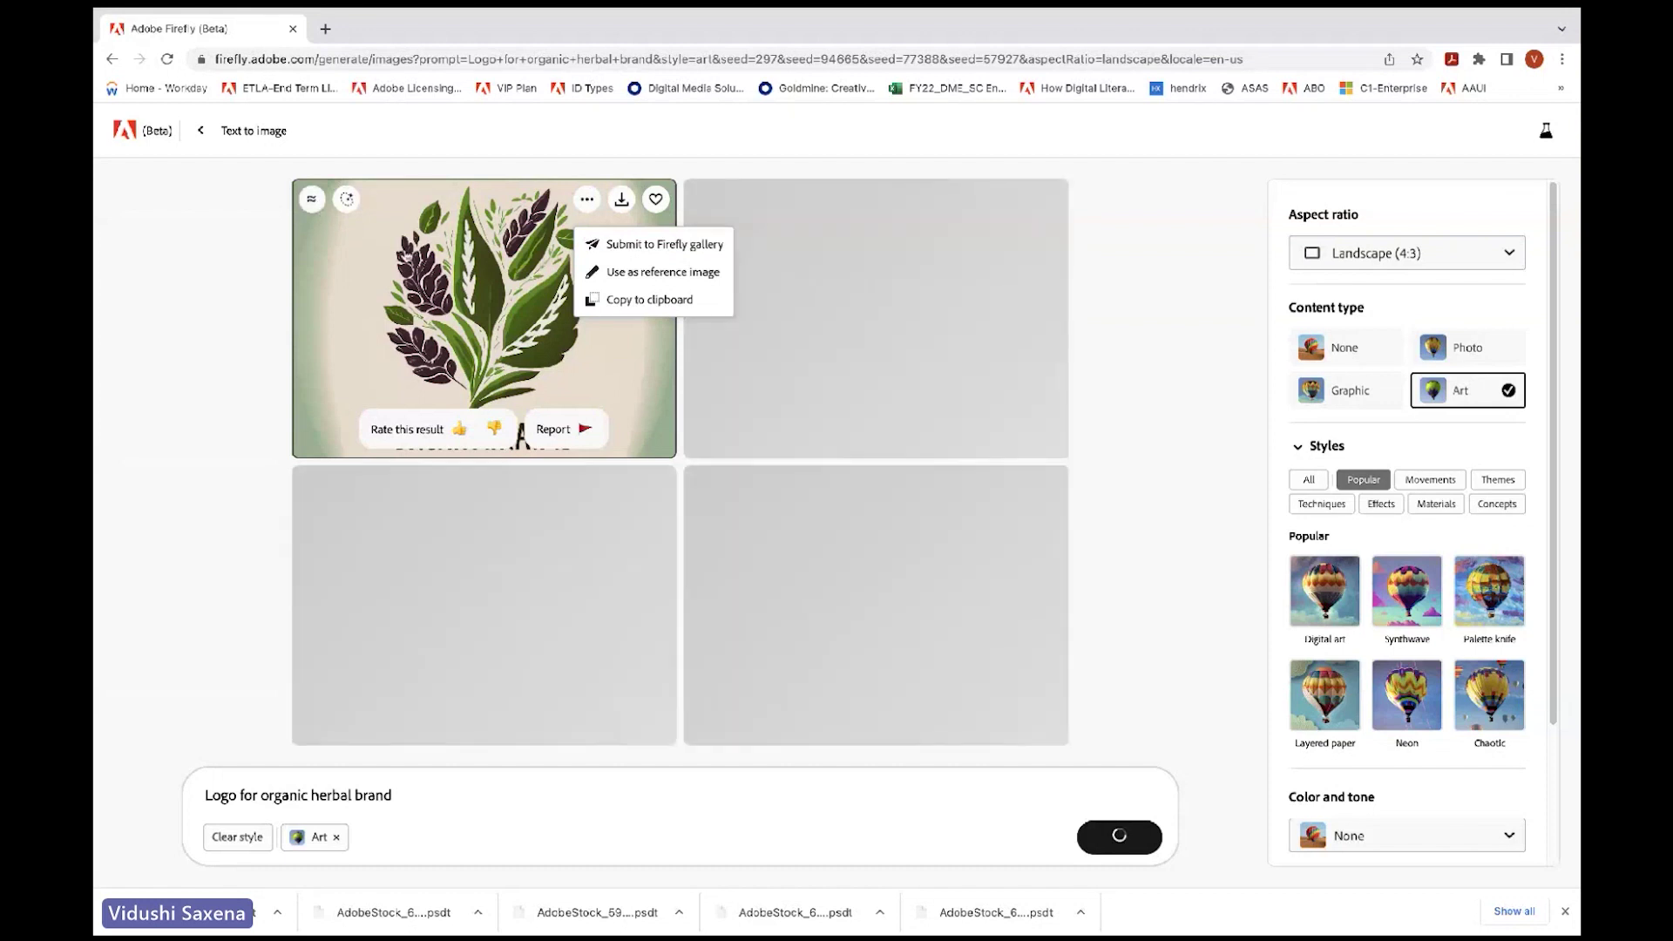
pyautogui.click(407, 257)
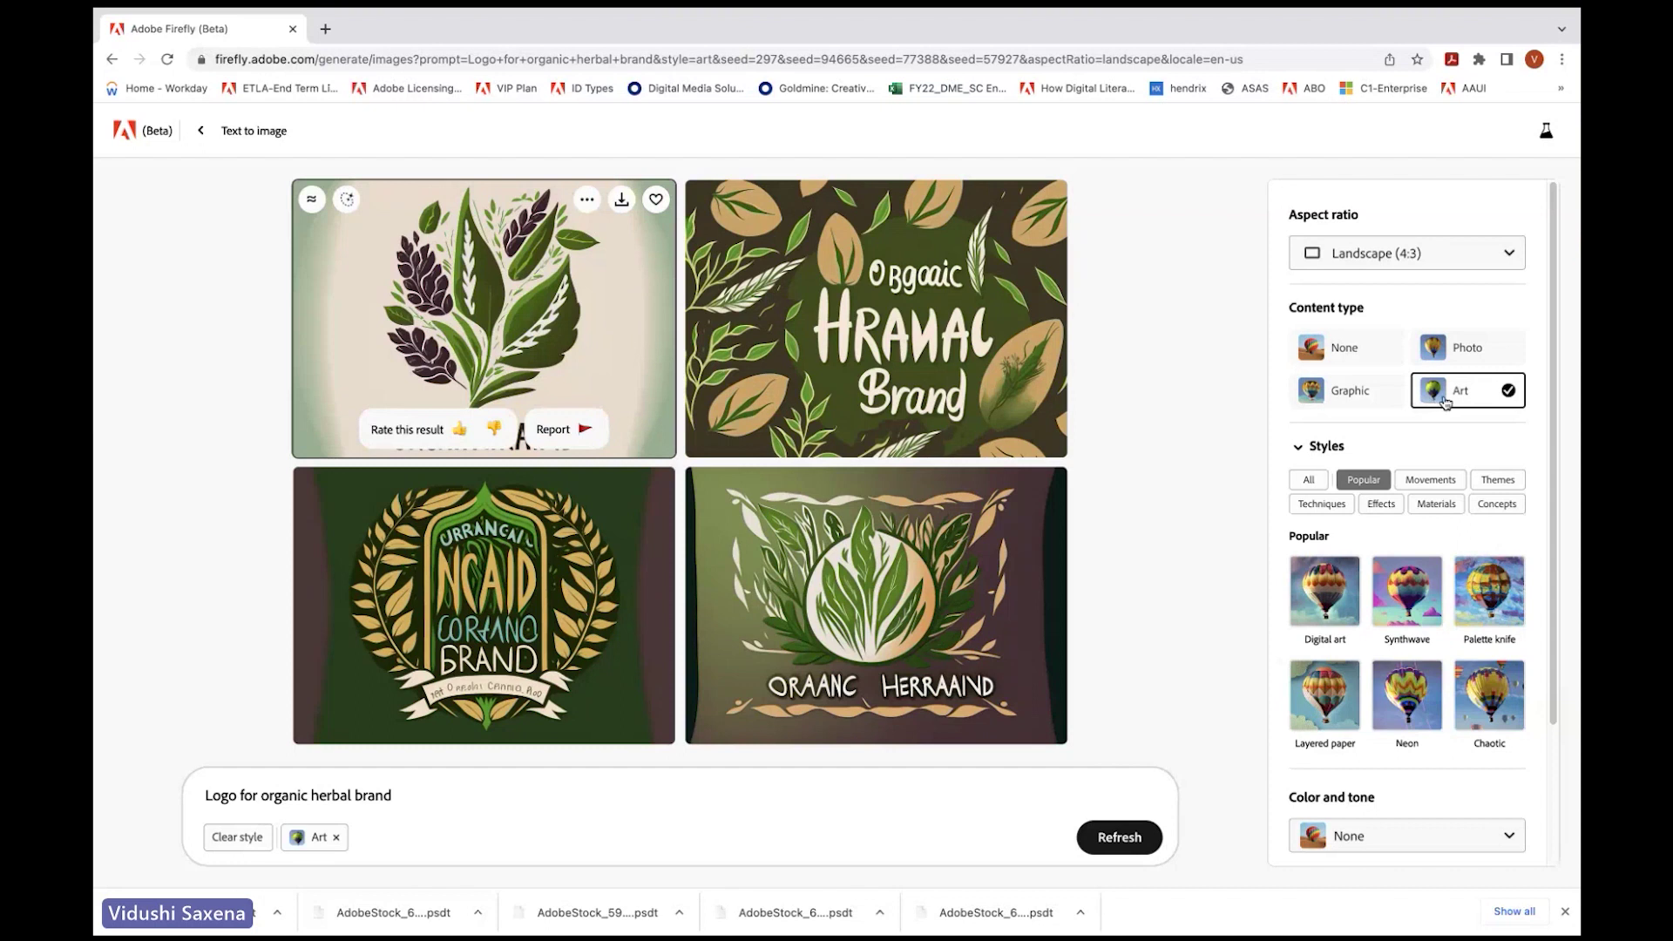
pyautogui.click(1467, 354)
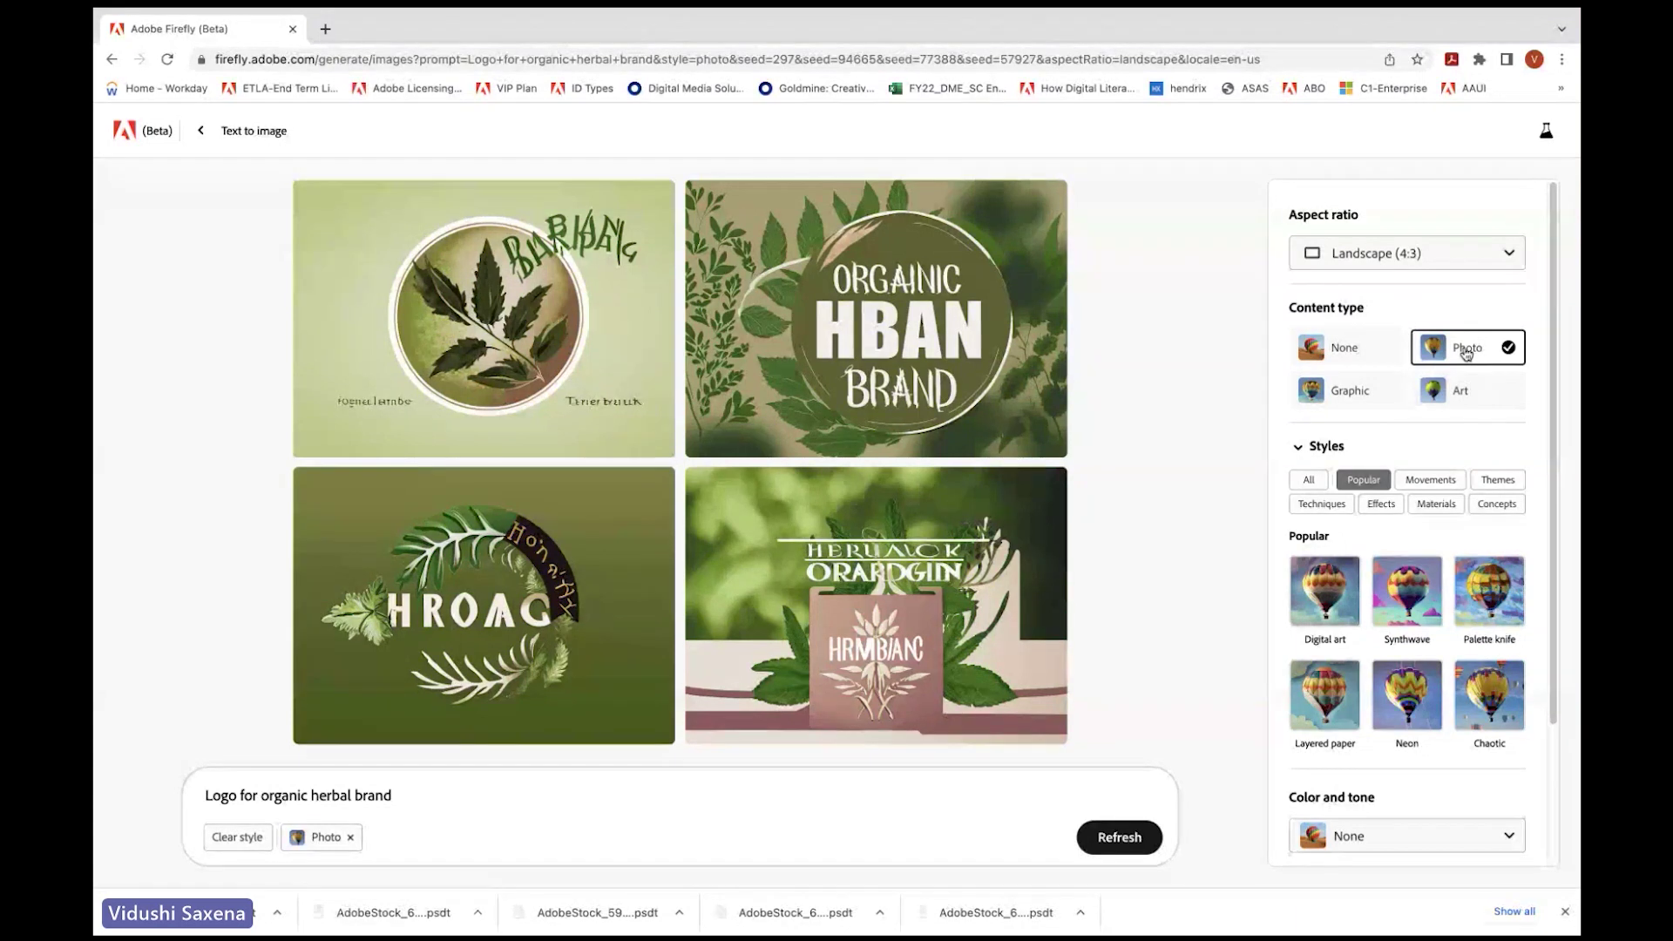
pyautogui.moveTo(669, 347)
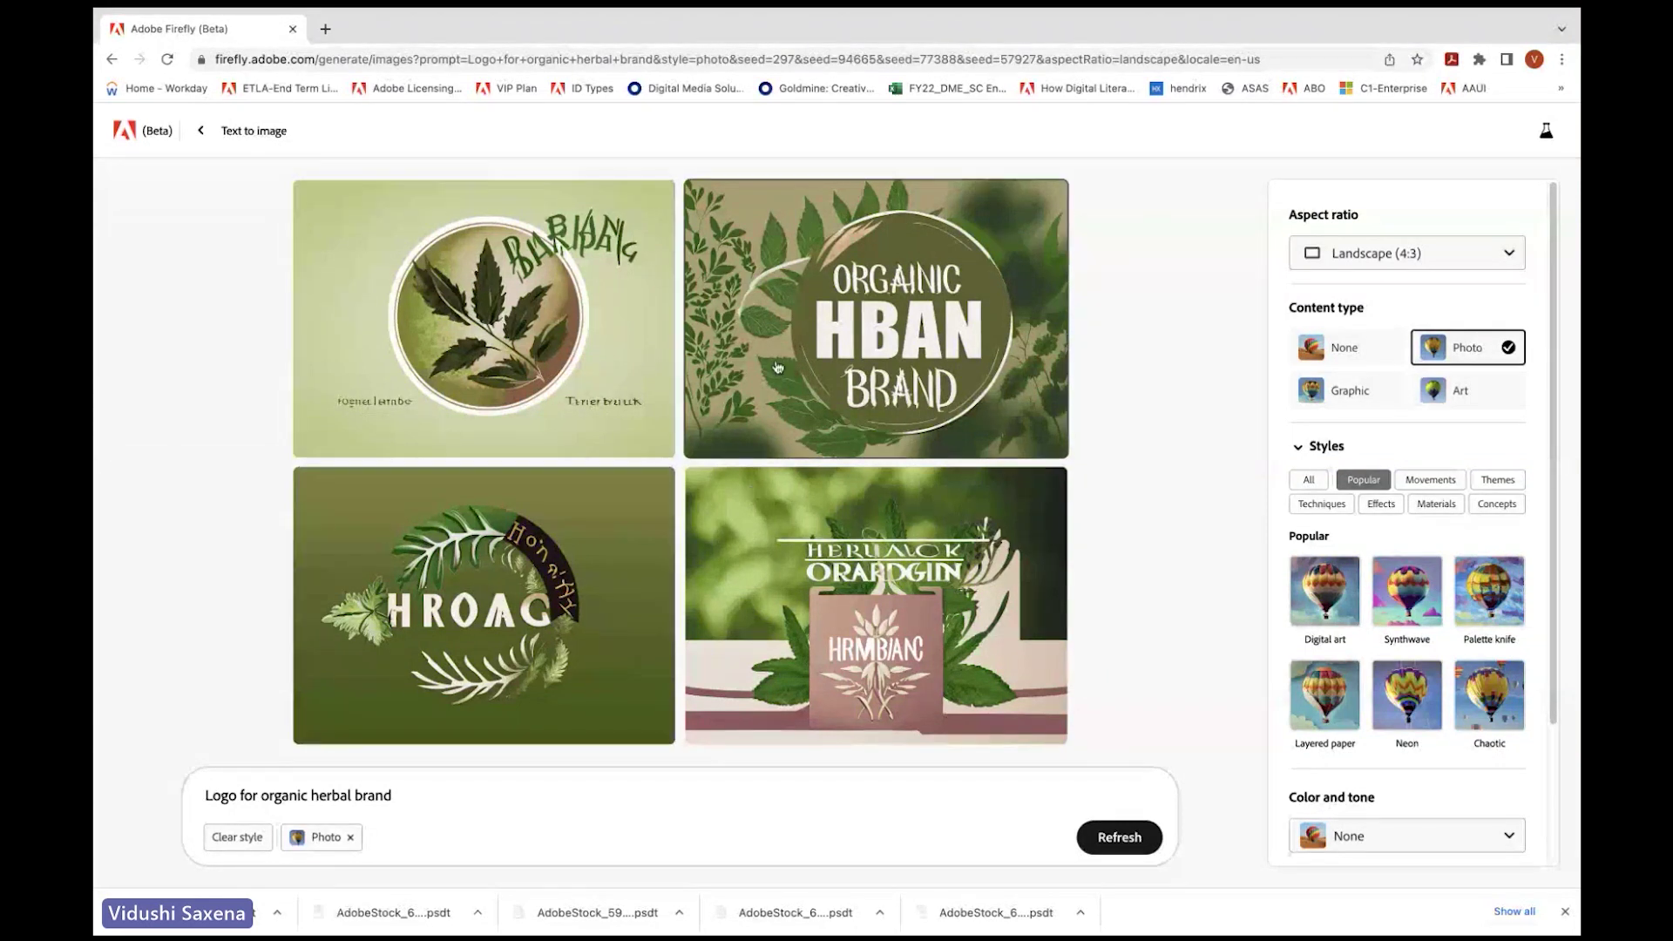
# Step: Replace the prompt with "Coffee Culture" and generate the images
pyautogui.moveTo(422, 796); pyautogui.dragTo(141, 782)
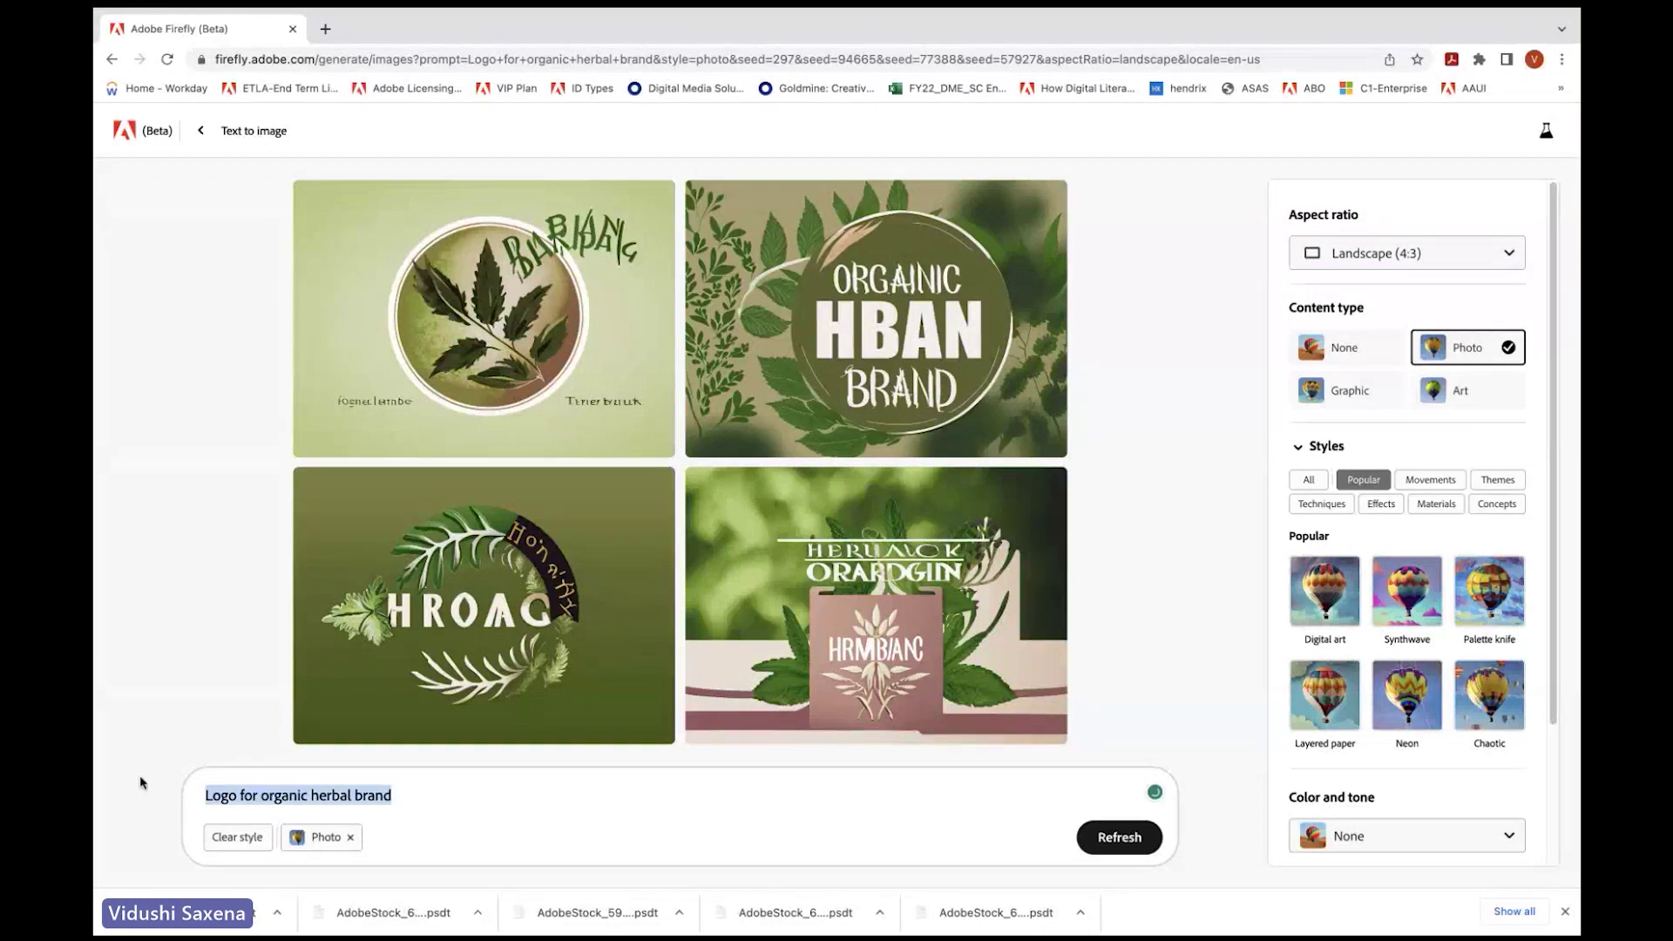
pyautogui.press('BackSpace')
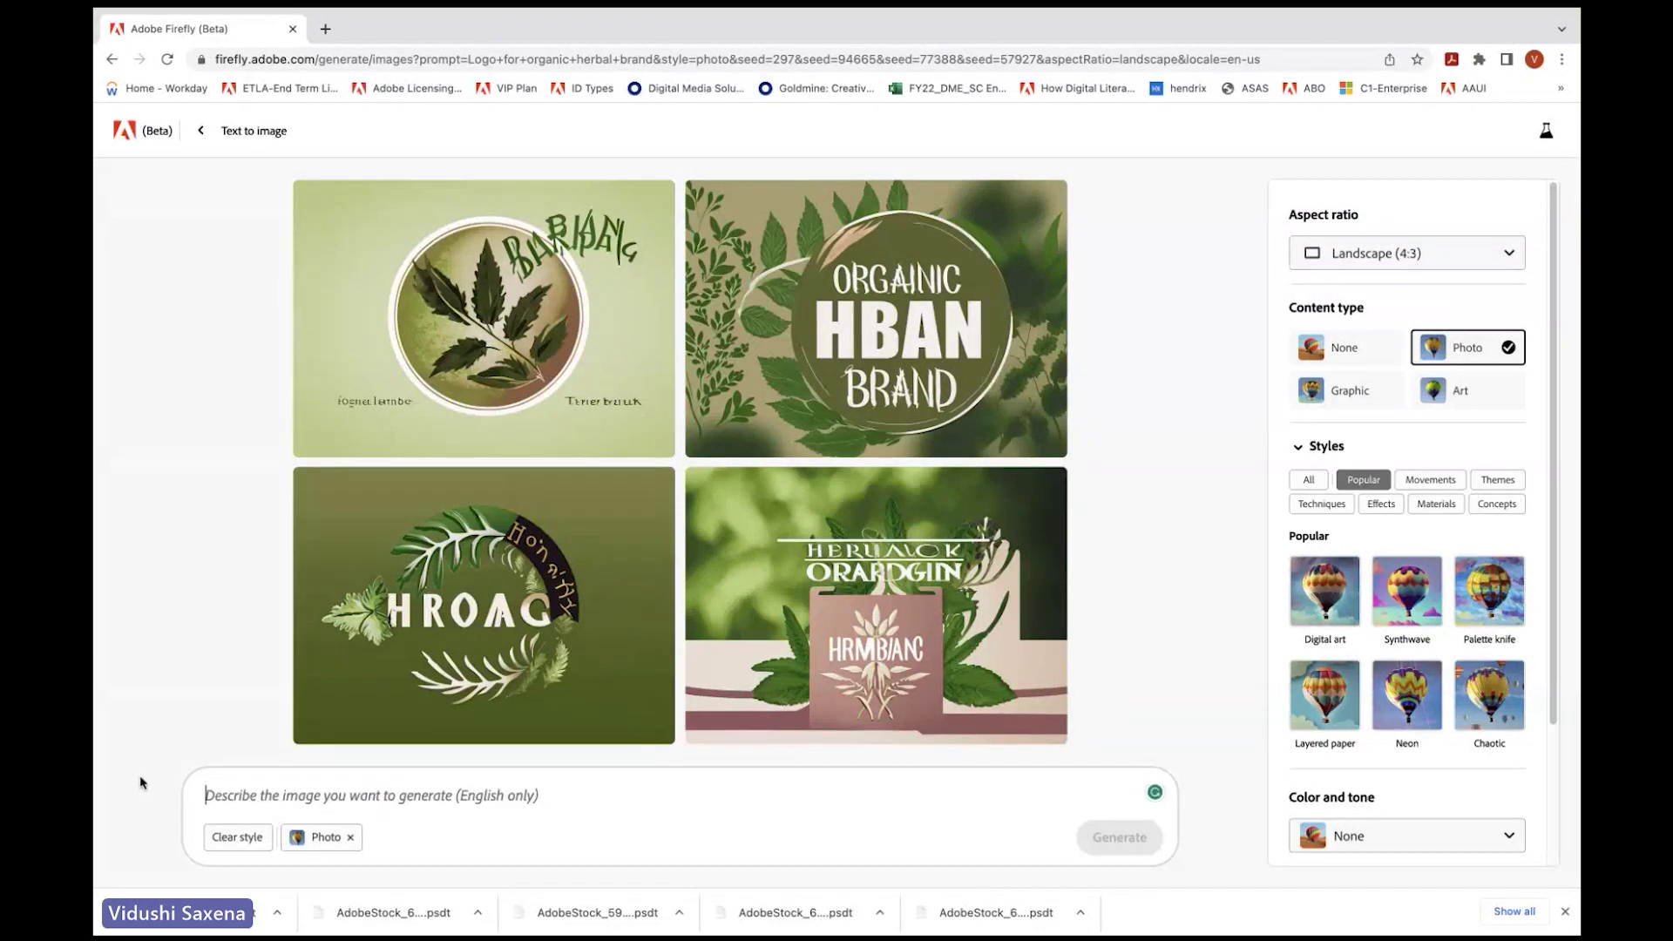
pyautogui.write('C')
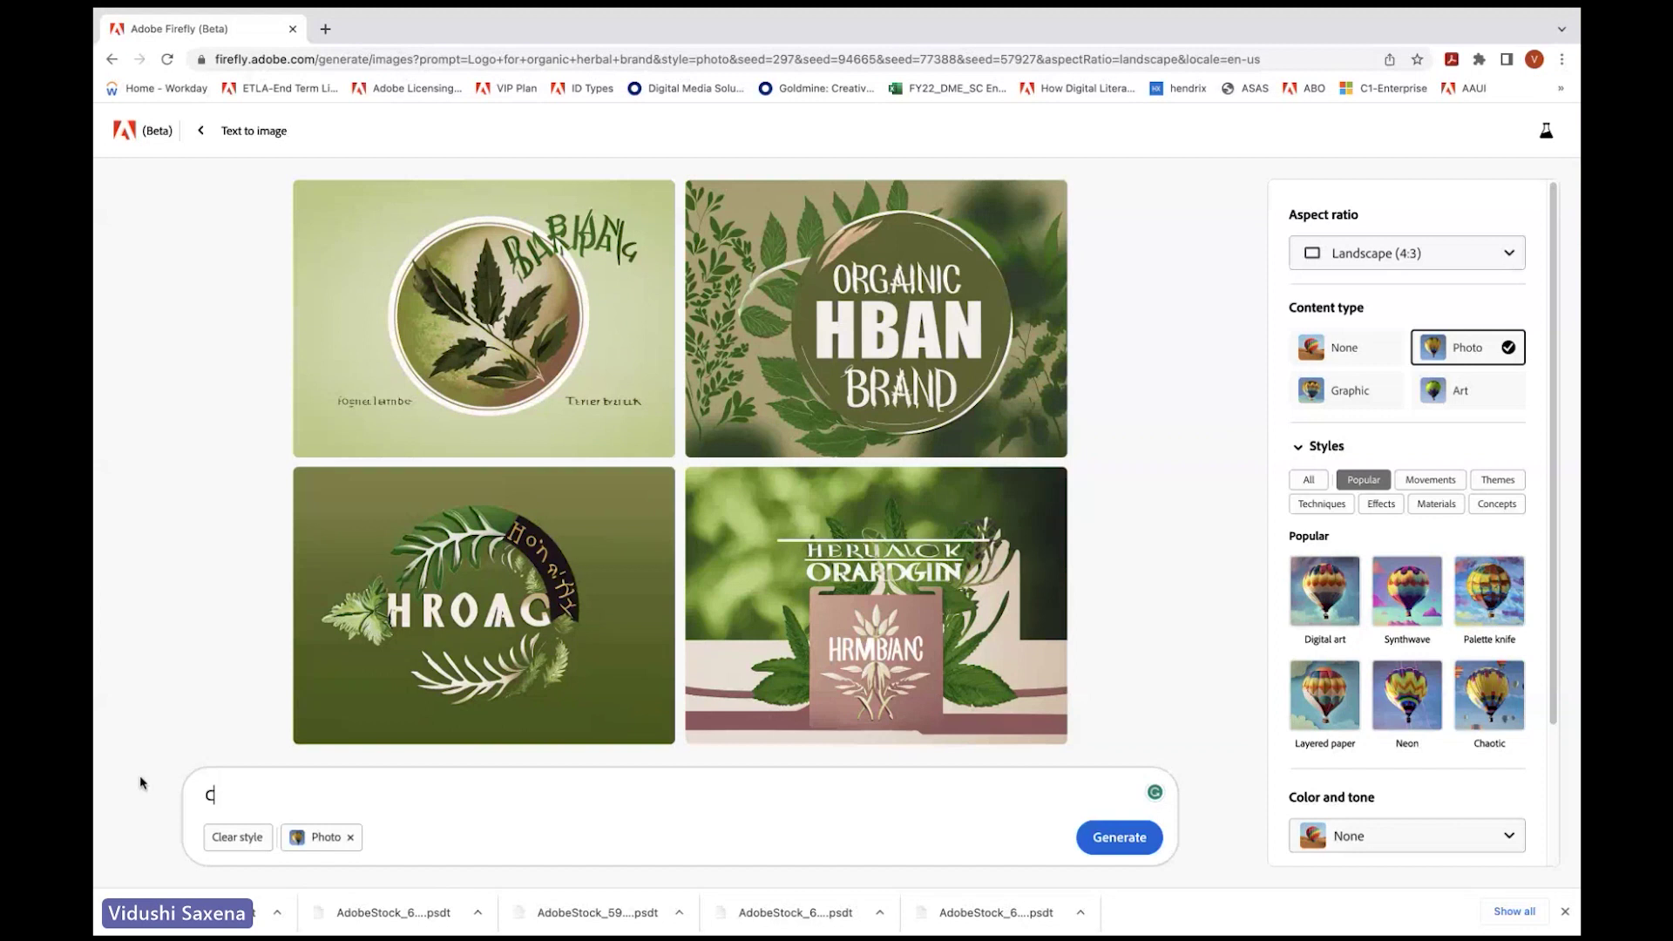
pyautogui.write('offee Culture')
pyautogui.press('Return')
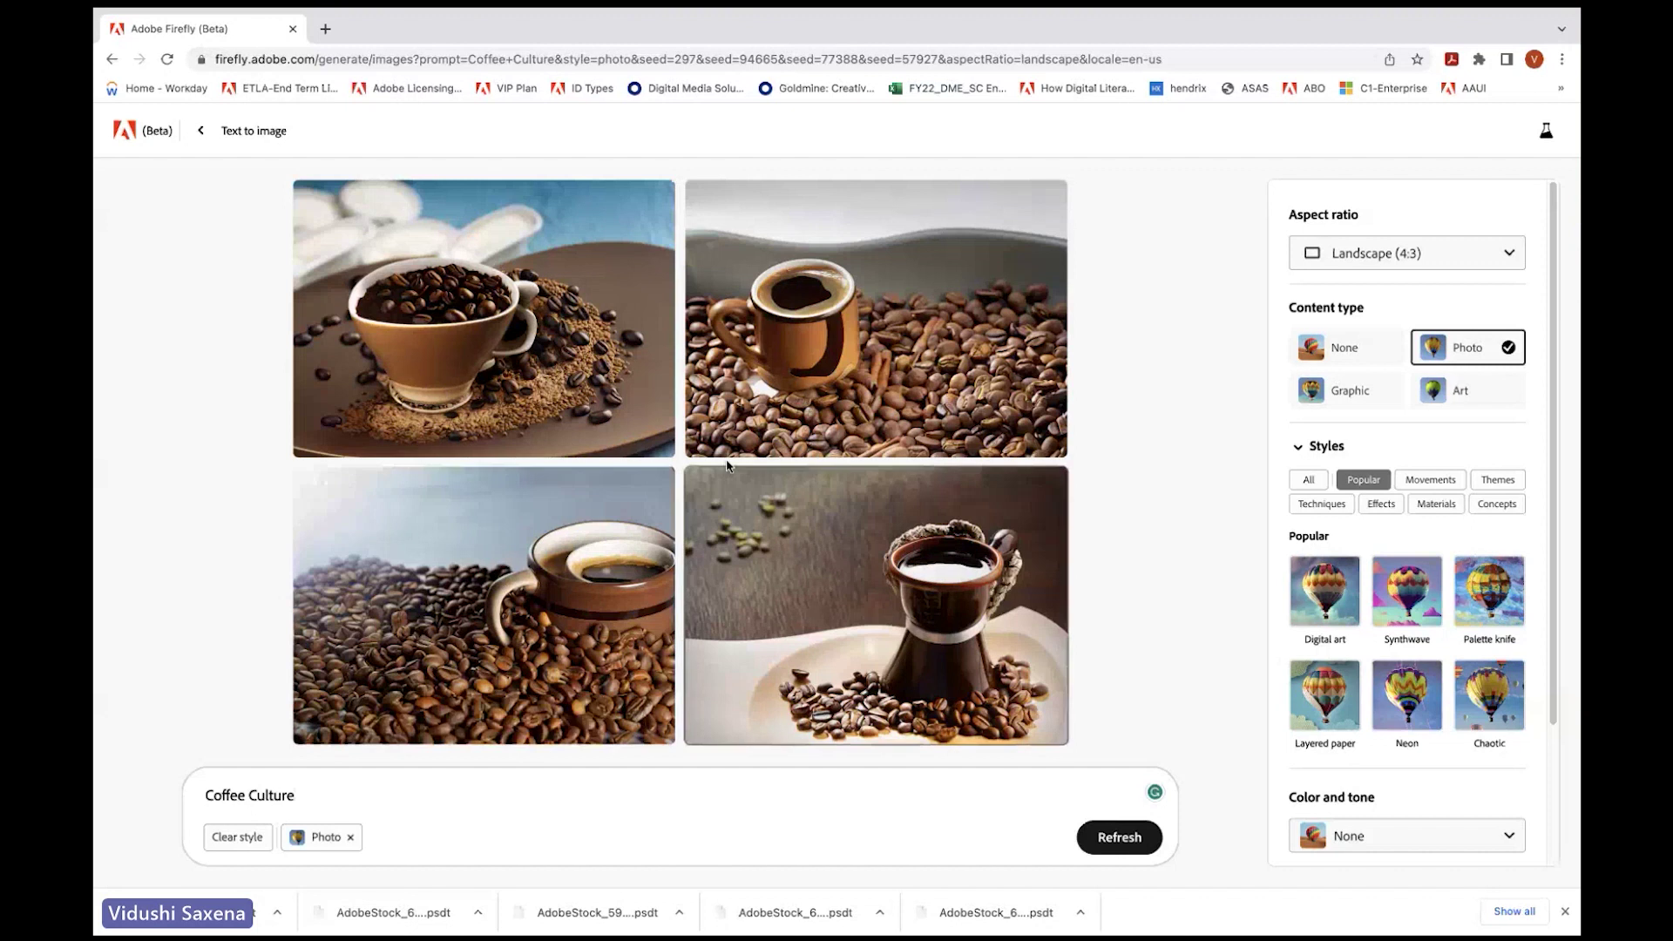
# Step: Extend the prompt to "logo for Coffee Culture" and generate new images
pyautogui.click(209, 795)
pyautogui.write('lpg')
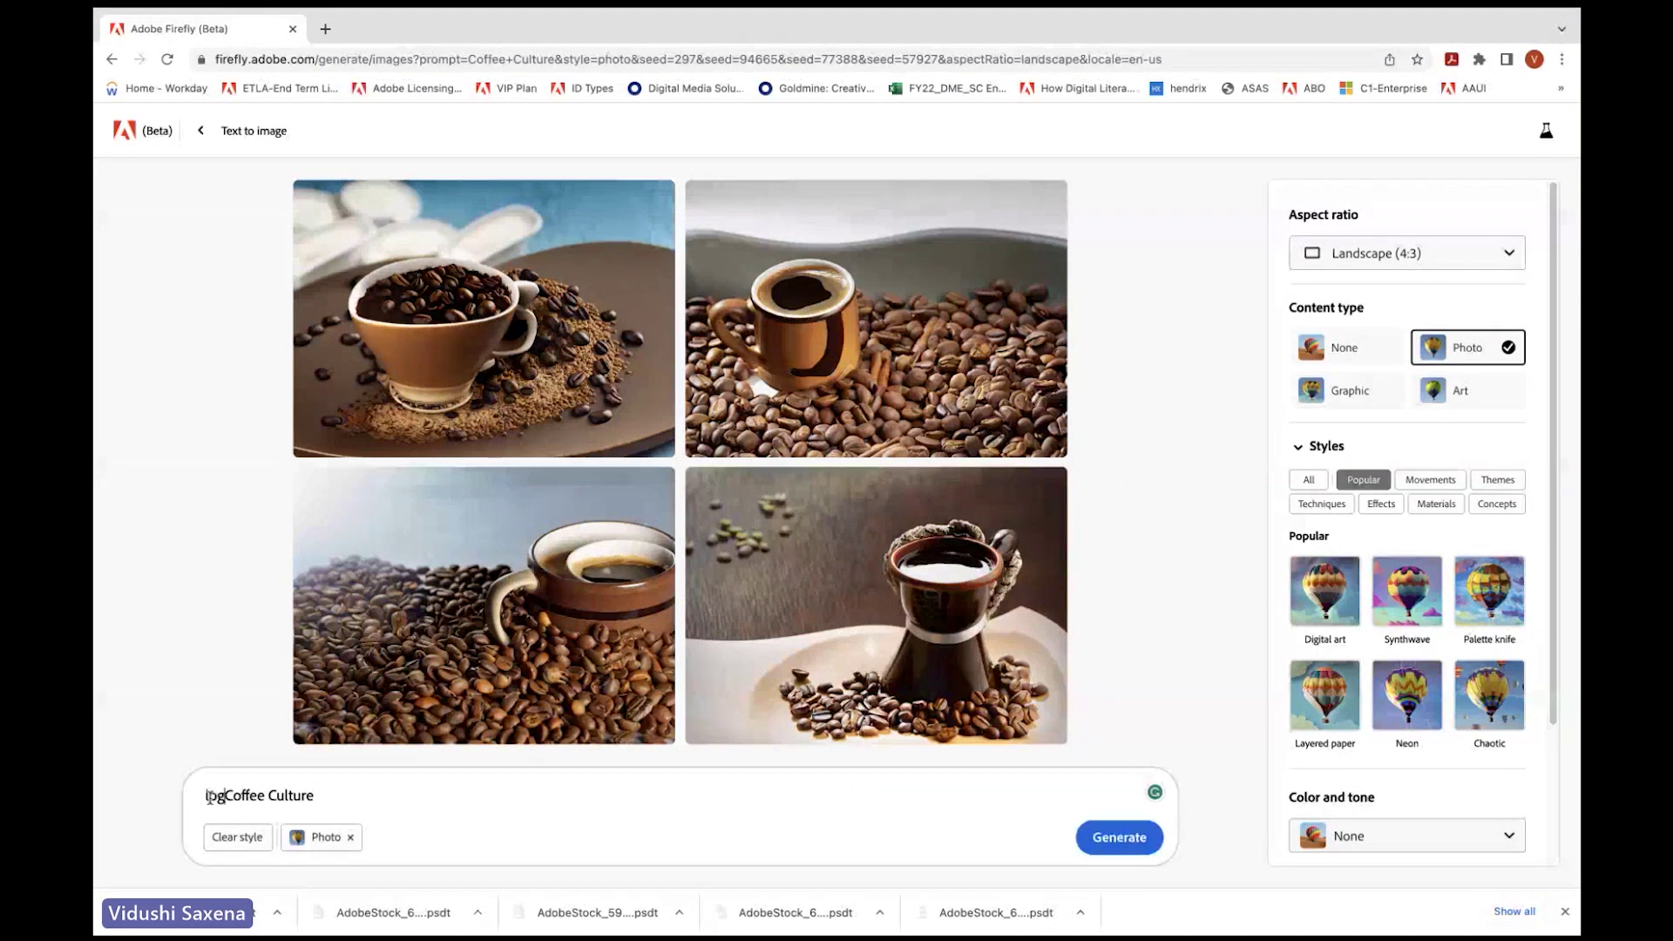
pyautogui.write('o for')
pyautogui.press('Return')
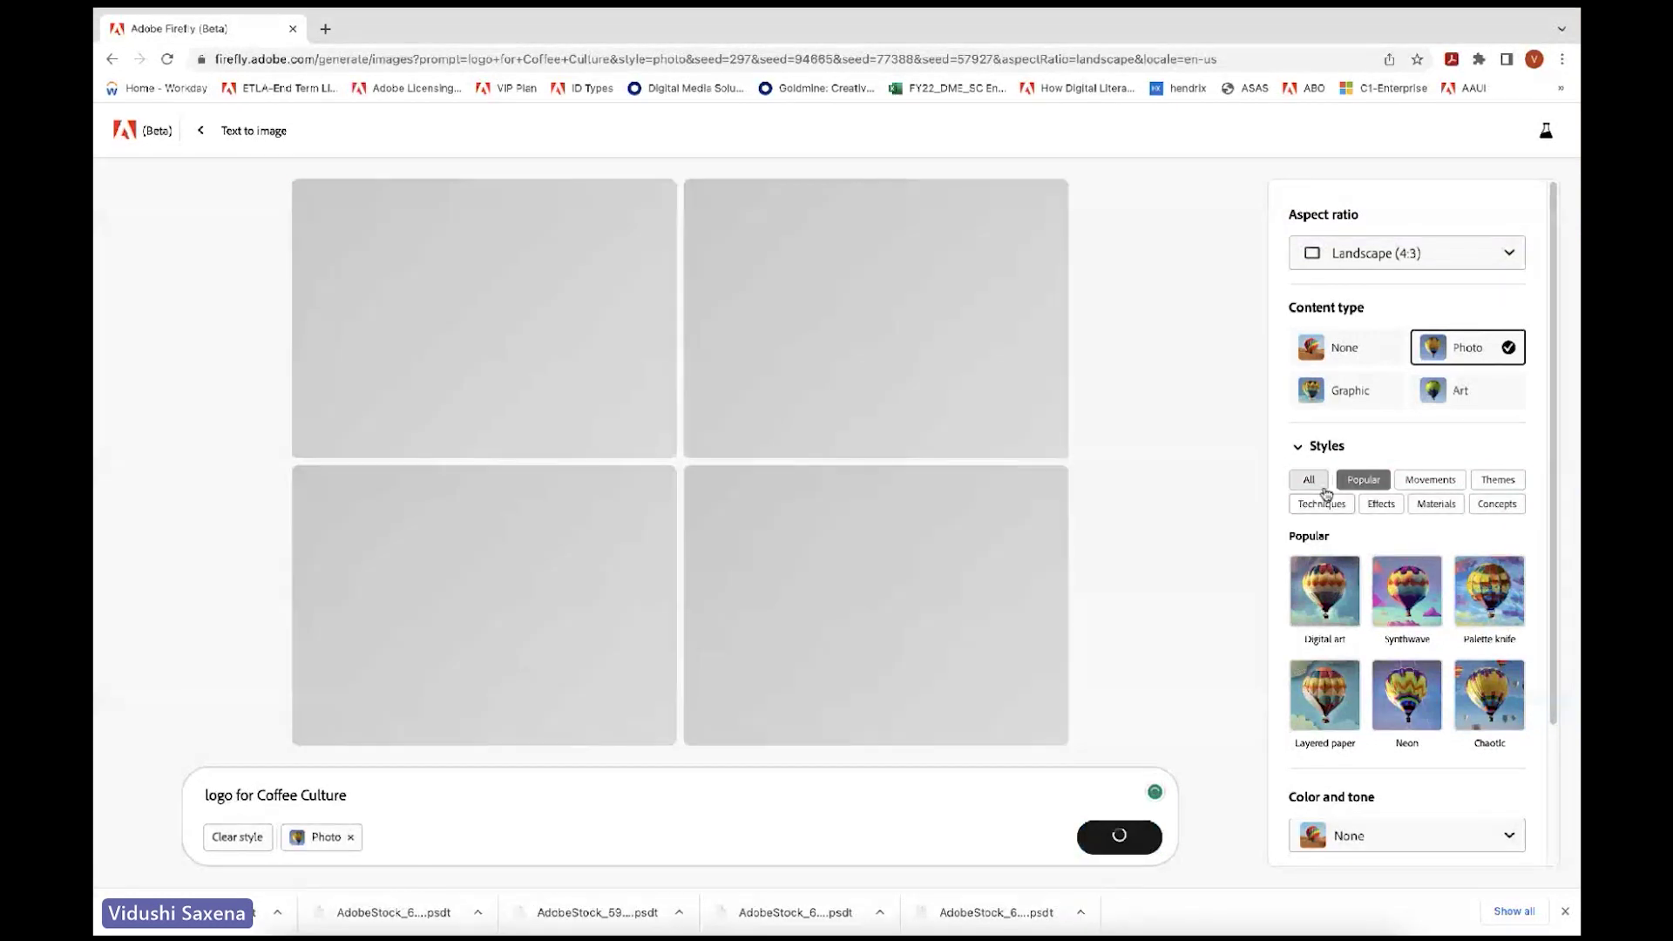
# Step: Apply the Steampunk style from the Movements category and regenerate the coffee logos
pyautogui.scroll(-1, 1359, 479)
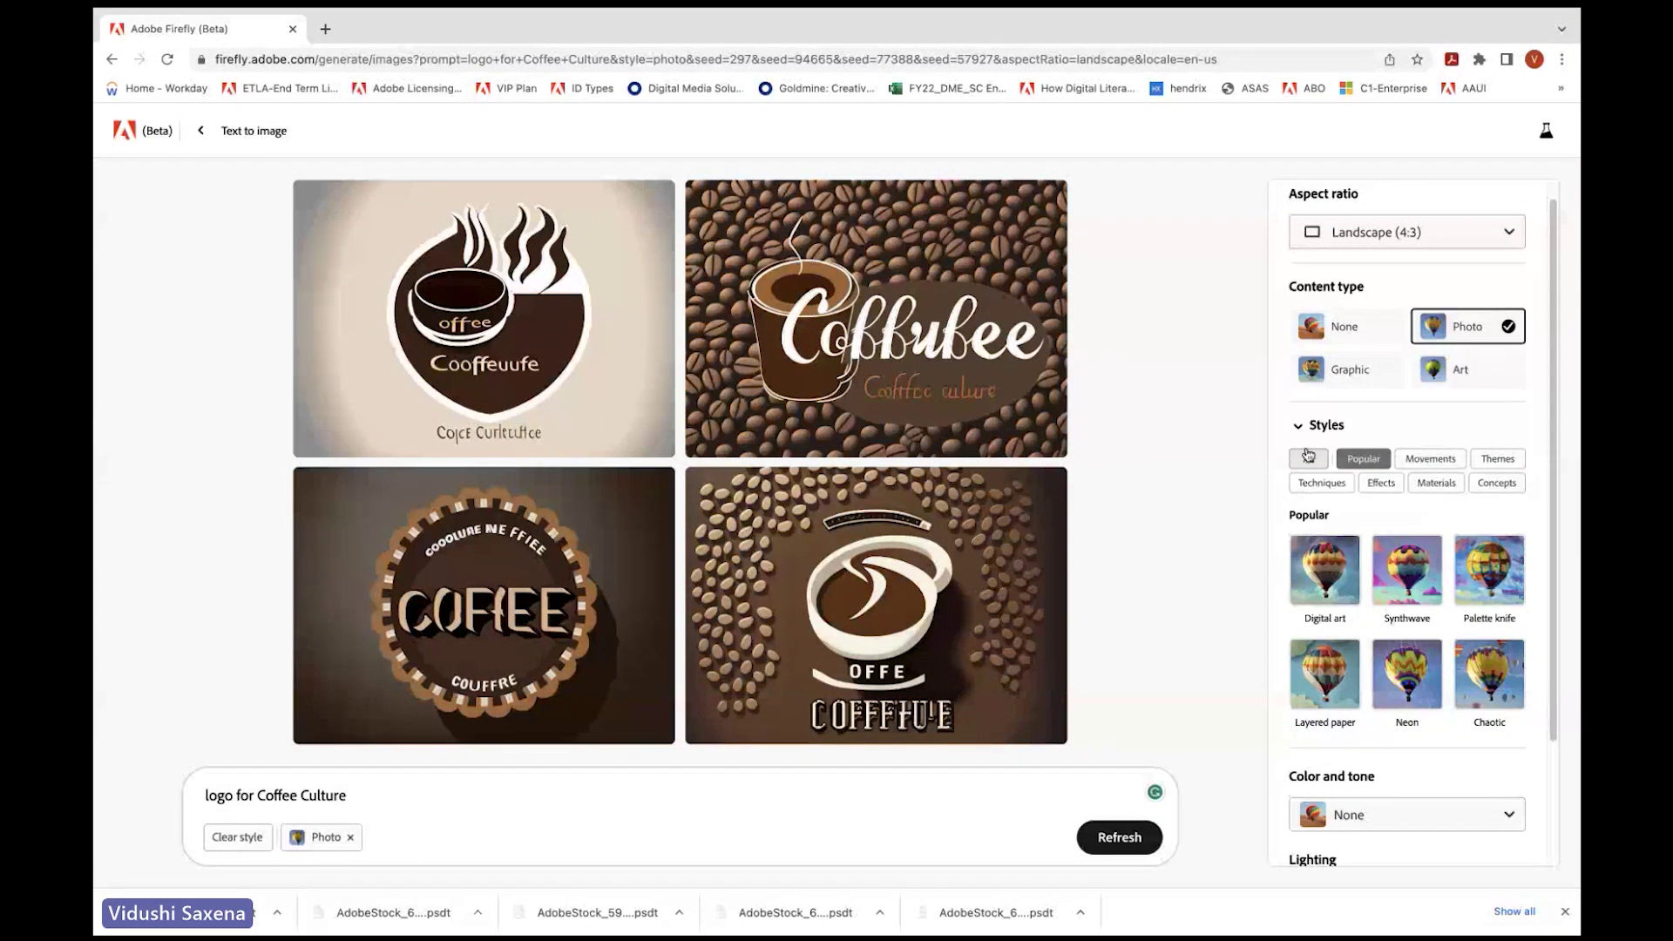
pyautogui.moveTo(556, 339)
pyautogui.click(1443, 459)
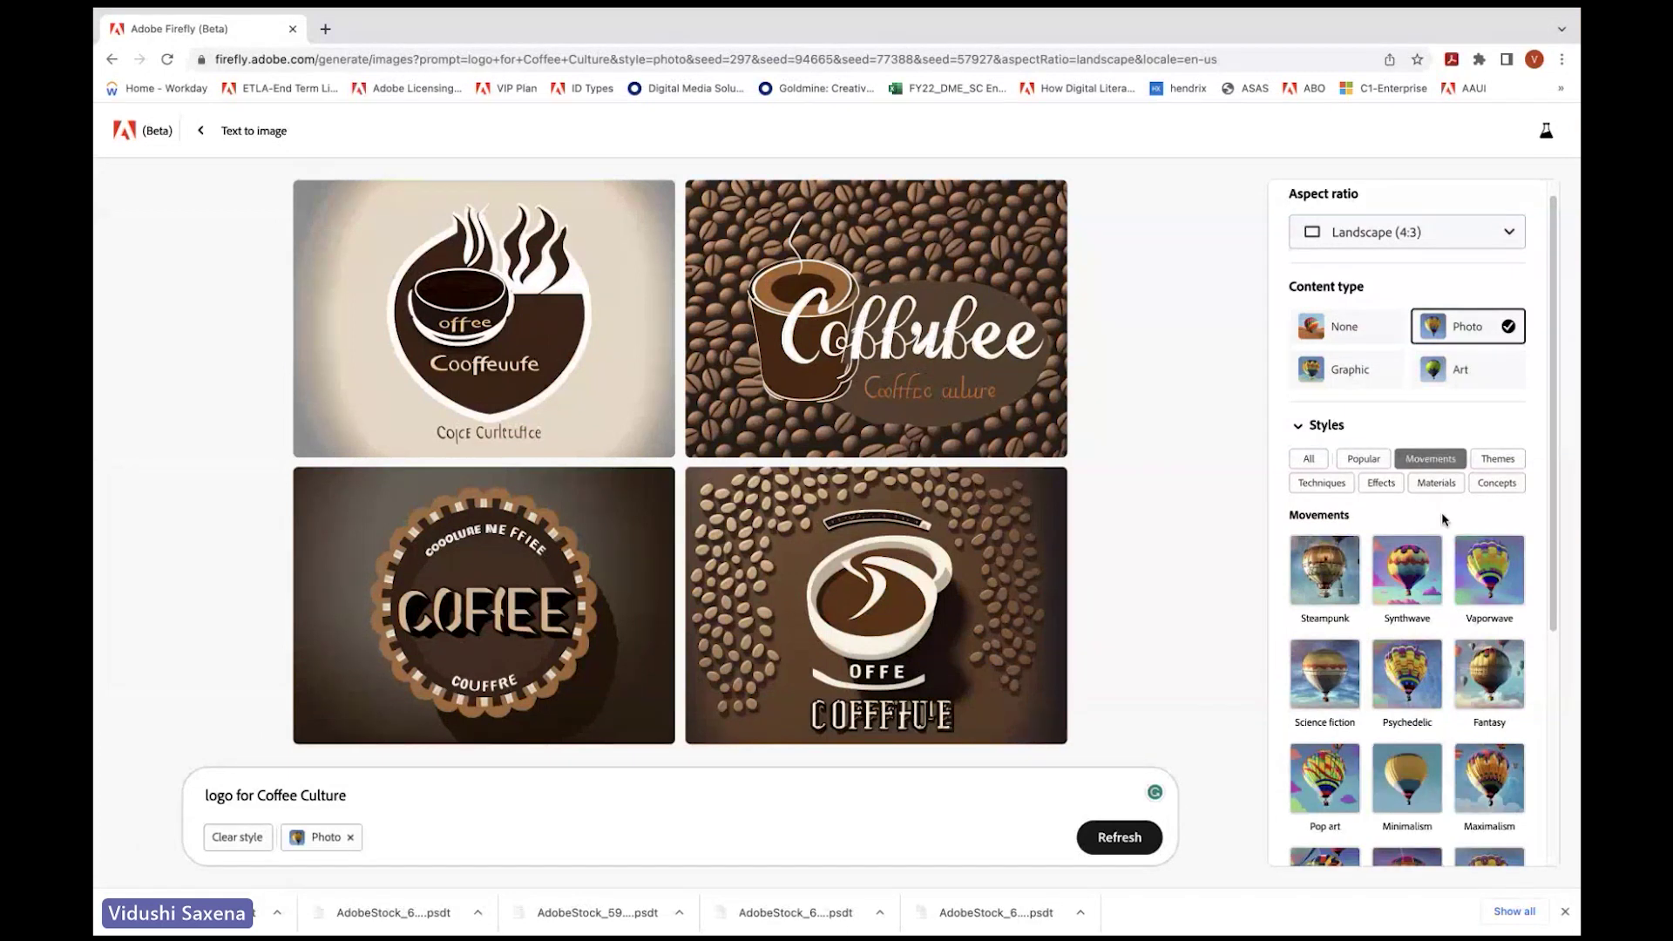
pyautogui.scroll(-1, 1443, 521)
pyautogui.scroll(-1, 1442, 520)
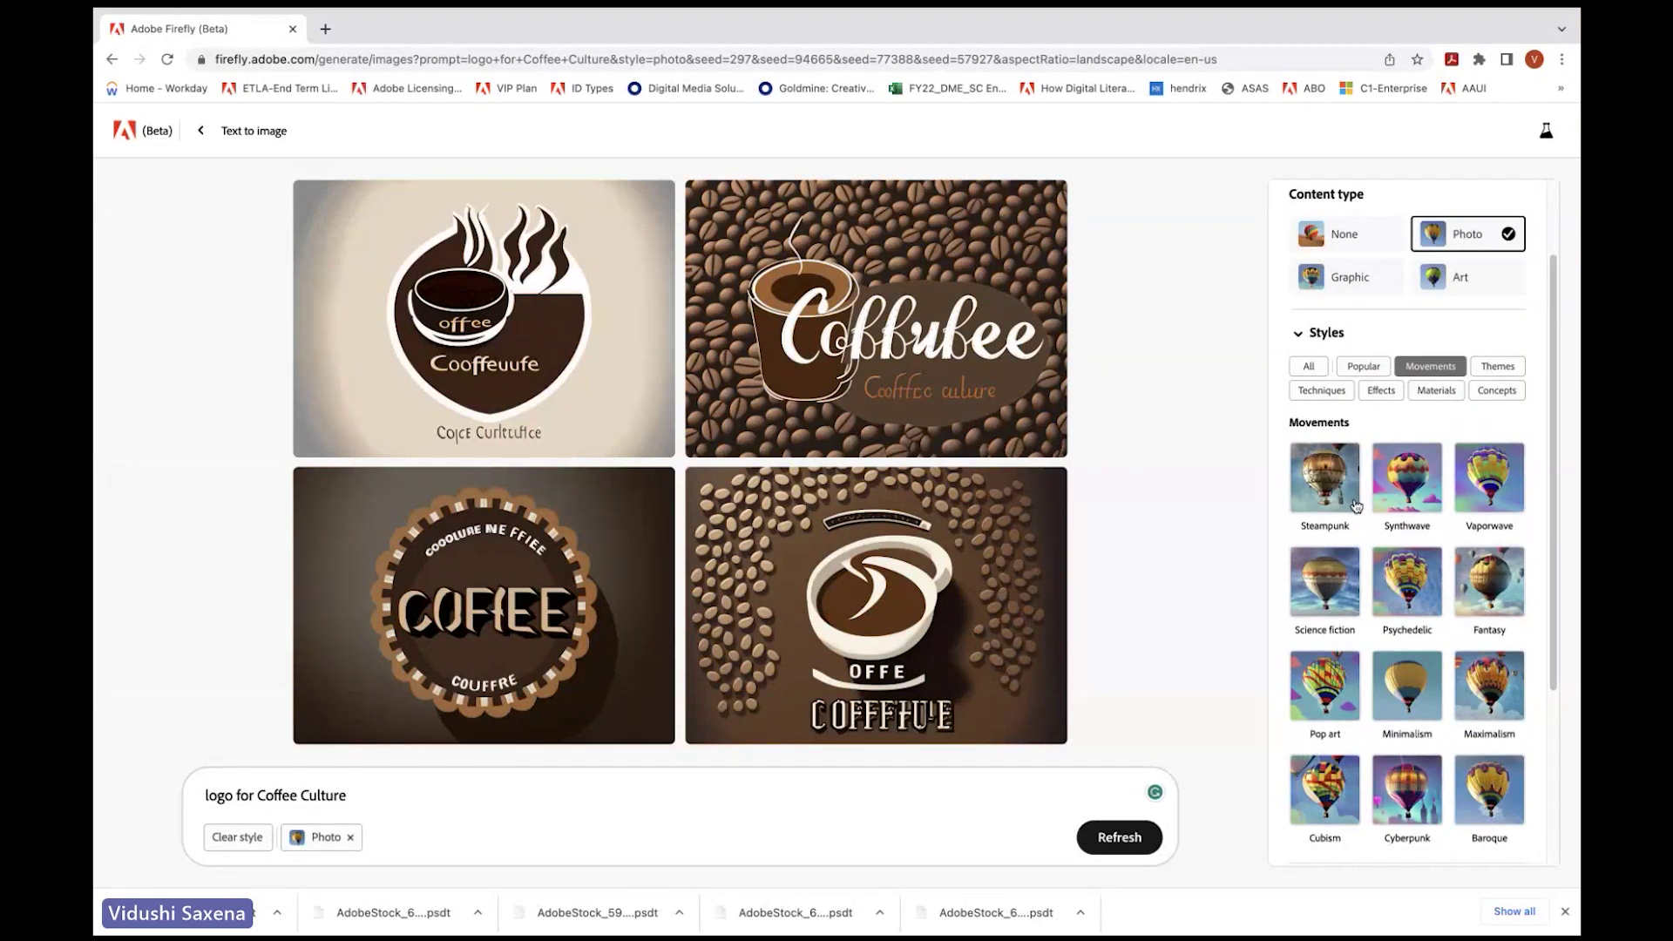
pyautogui.click(1331, 495)
pyautogui.click(1127, 838)
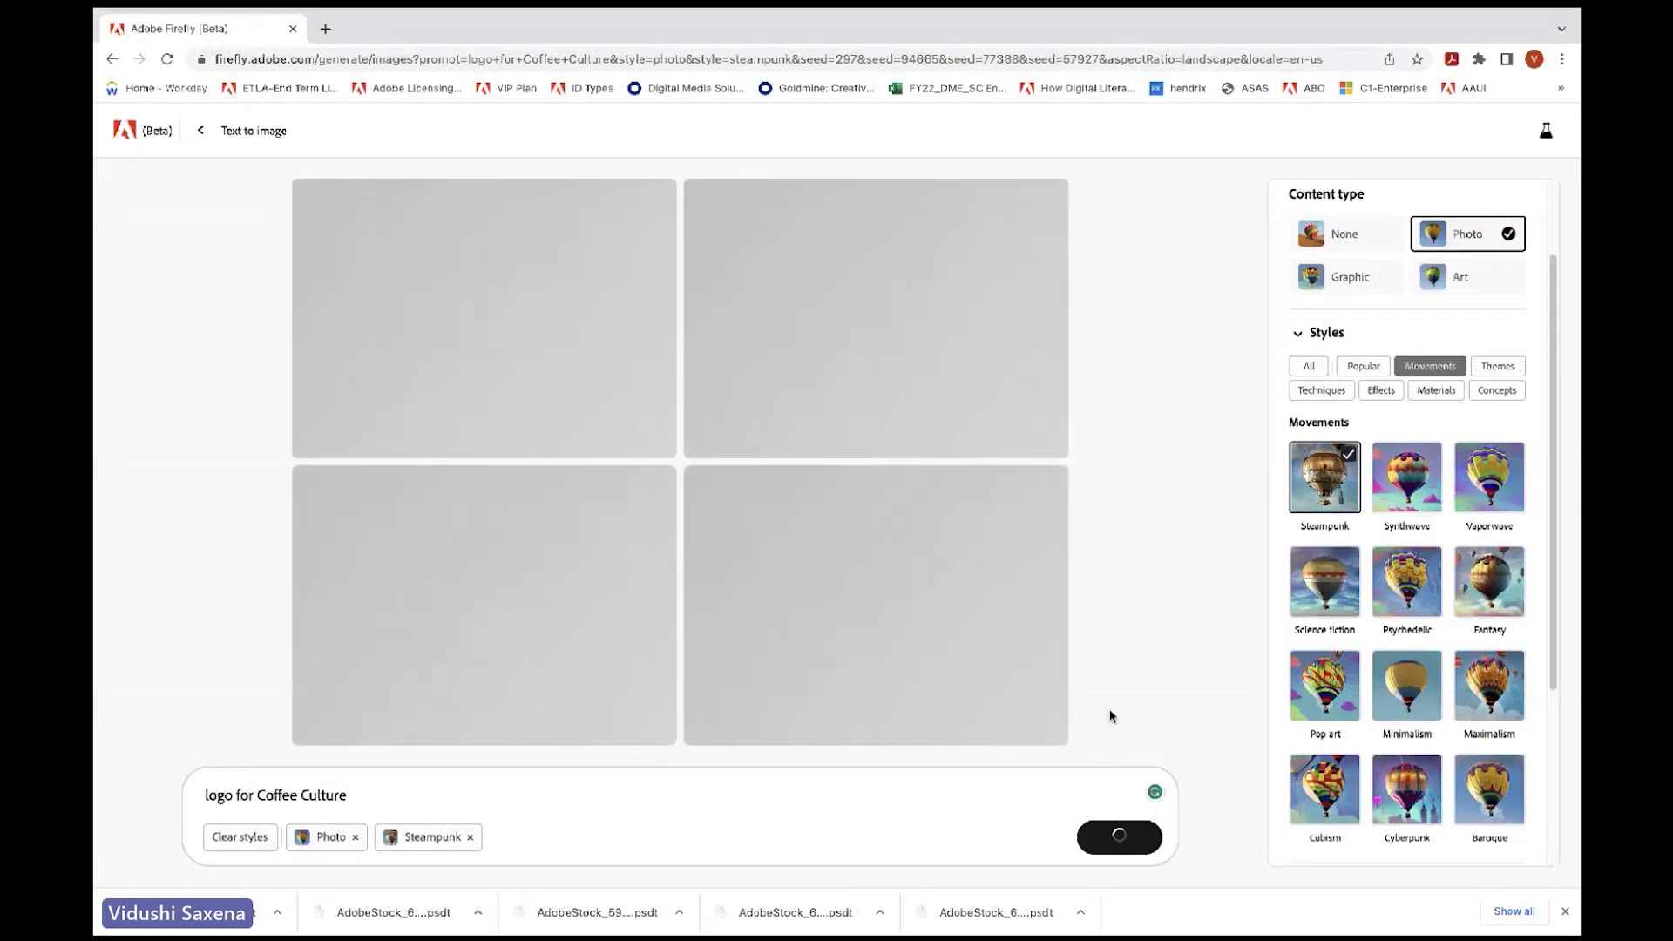
# Step: Examine the styles offered in the Concepts, Techniques and Effects categories alongside the Steampunk coffee logos
pyautogui.scroll(-3, 1372, 735)
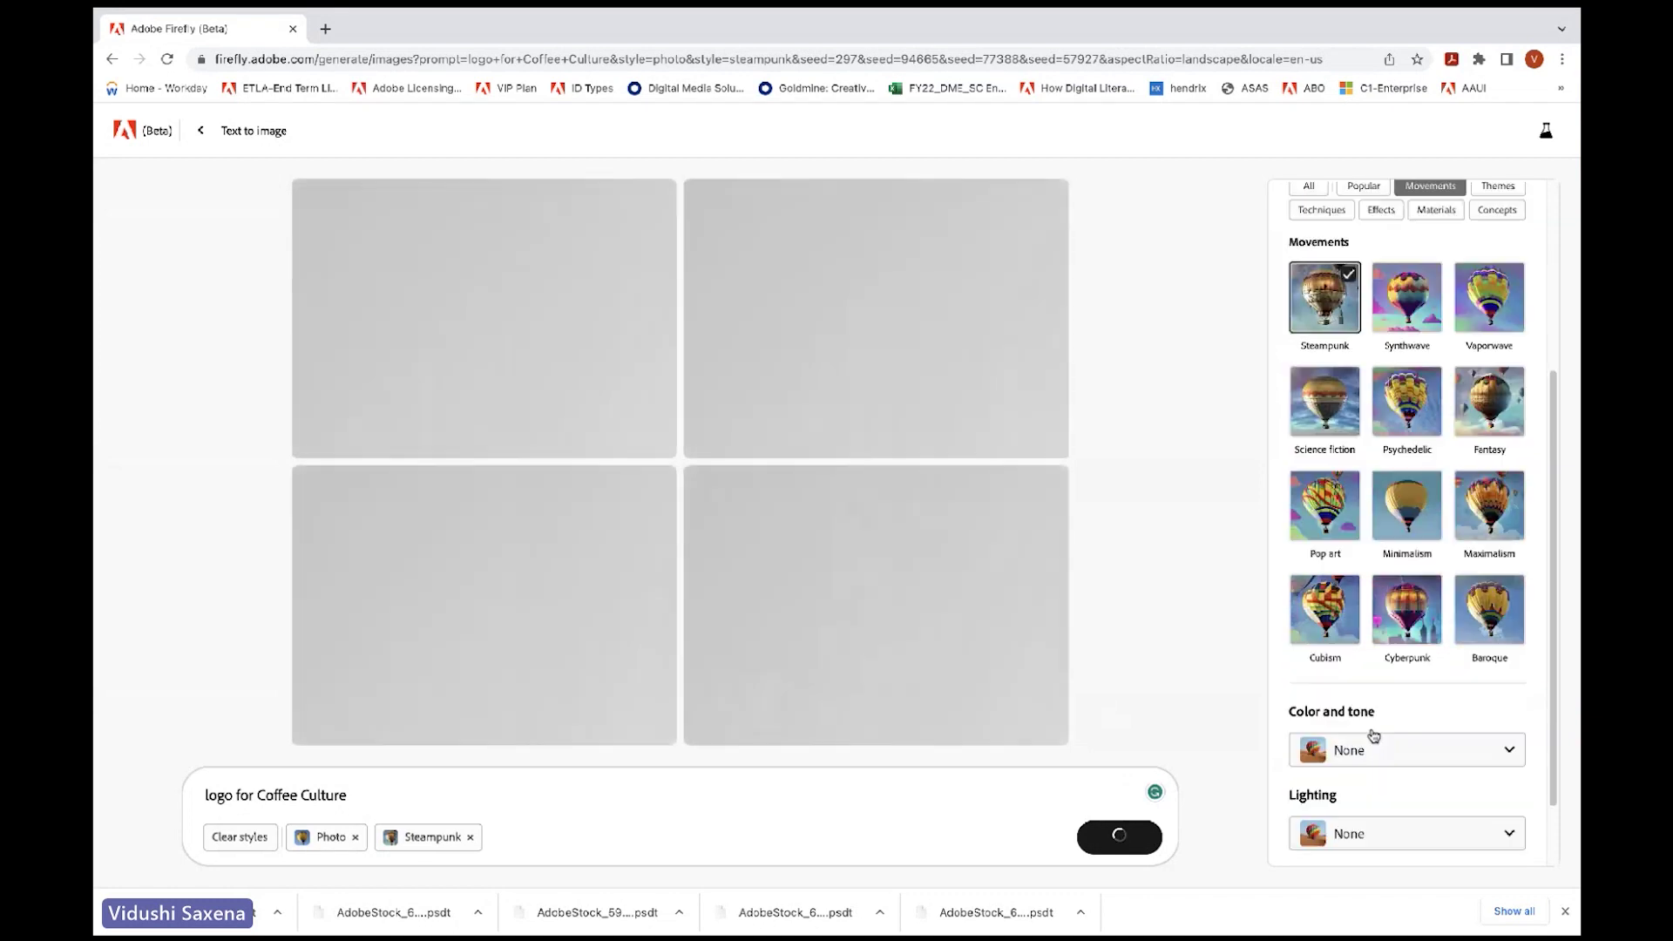
pyautogui.scroll(2, 1510, 261)
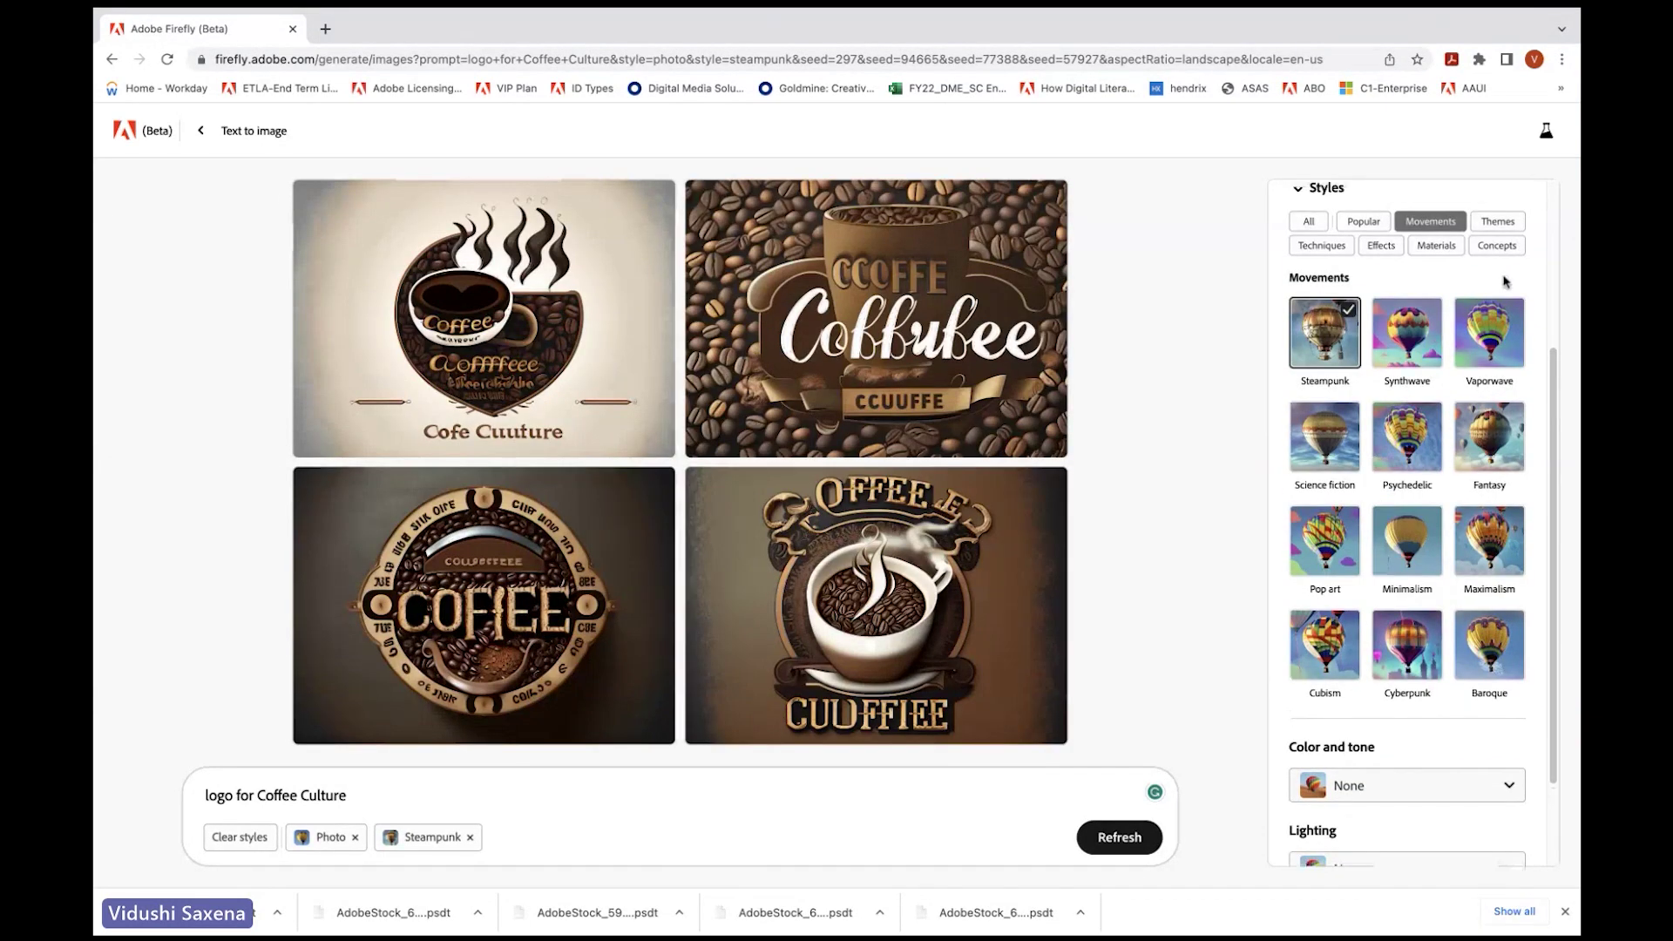
pyautogui.click(1505, 247)
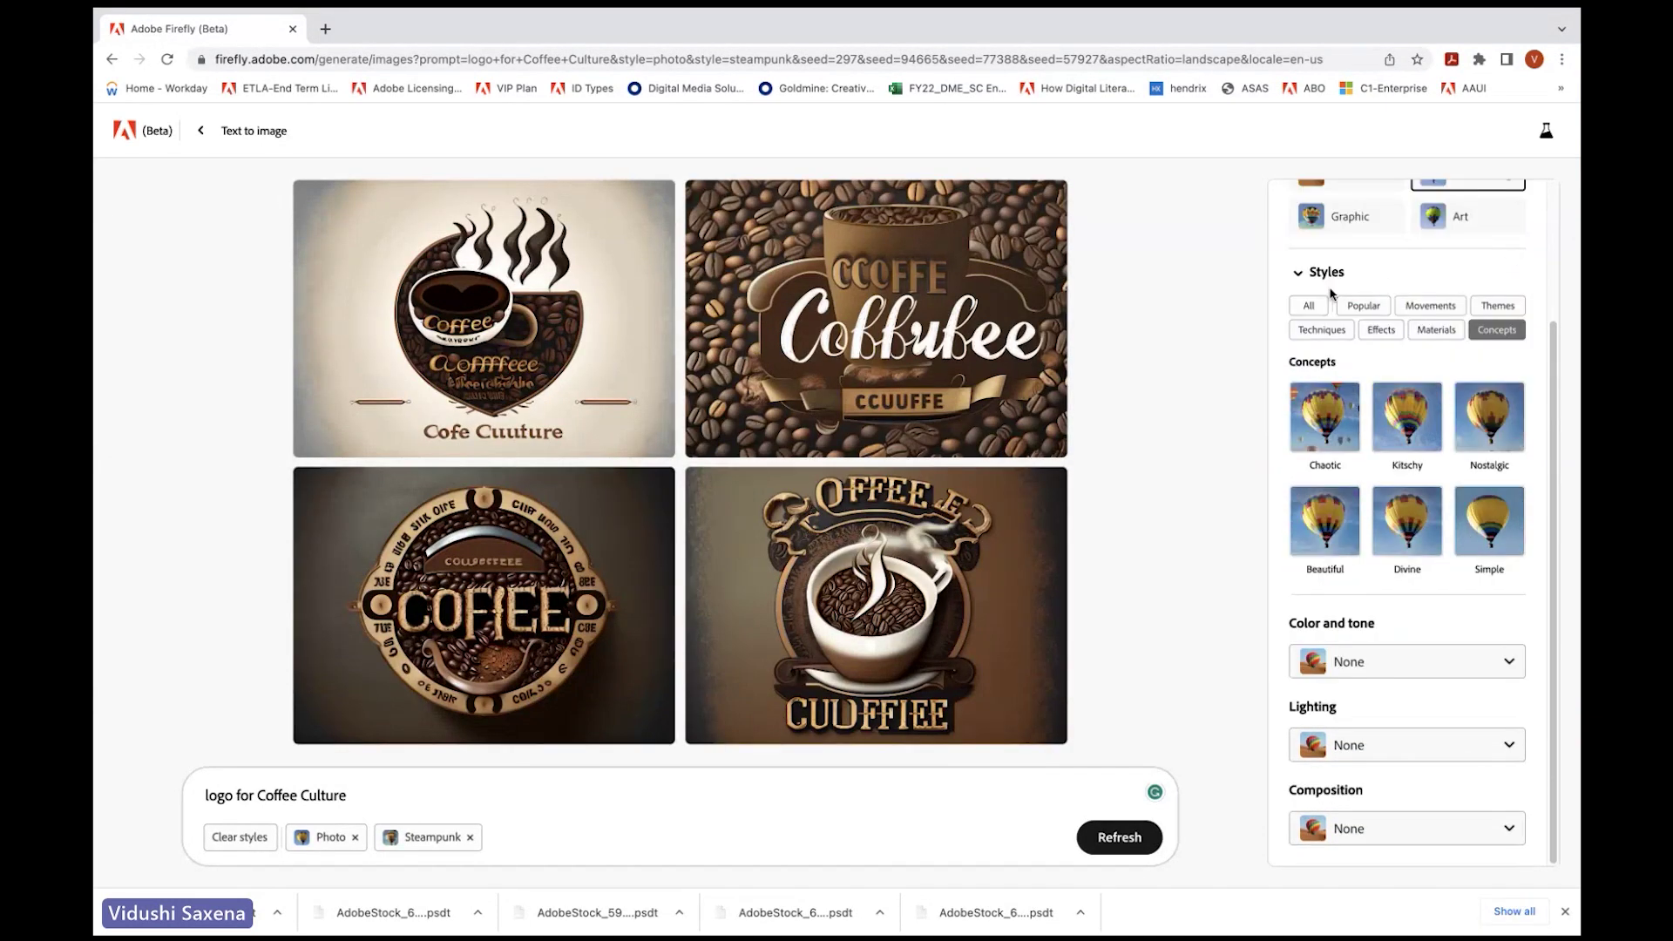
pyautogui.moveTo(521, 607)
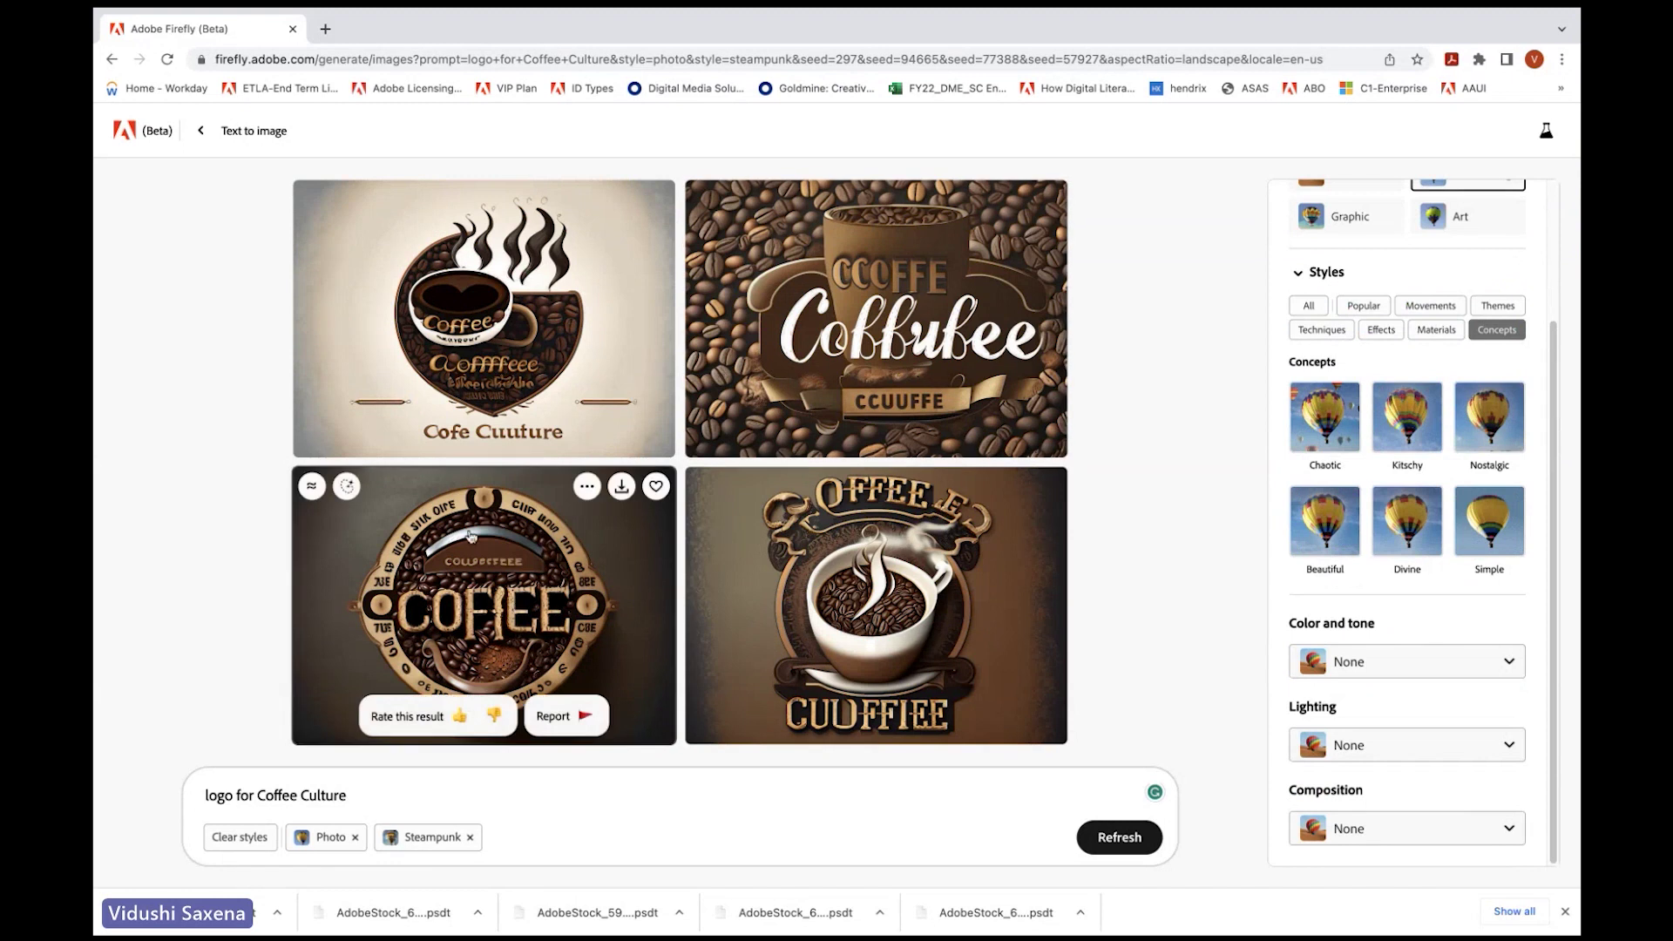
pyautogui.moveTo(854, 650)
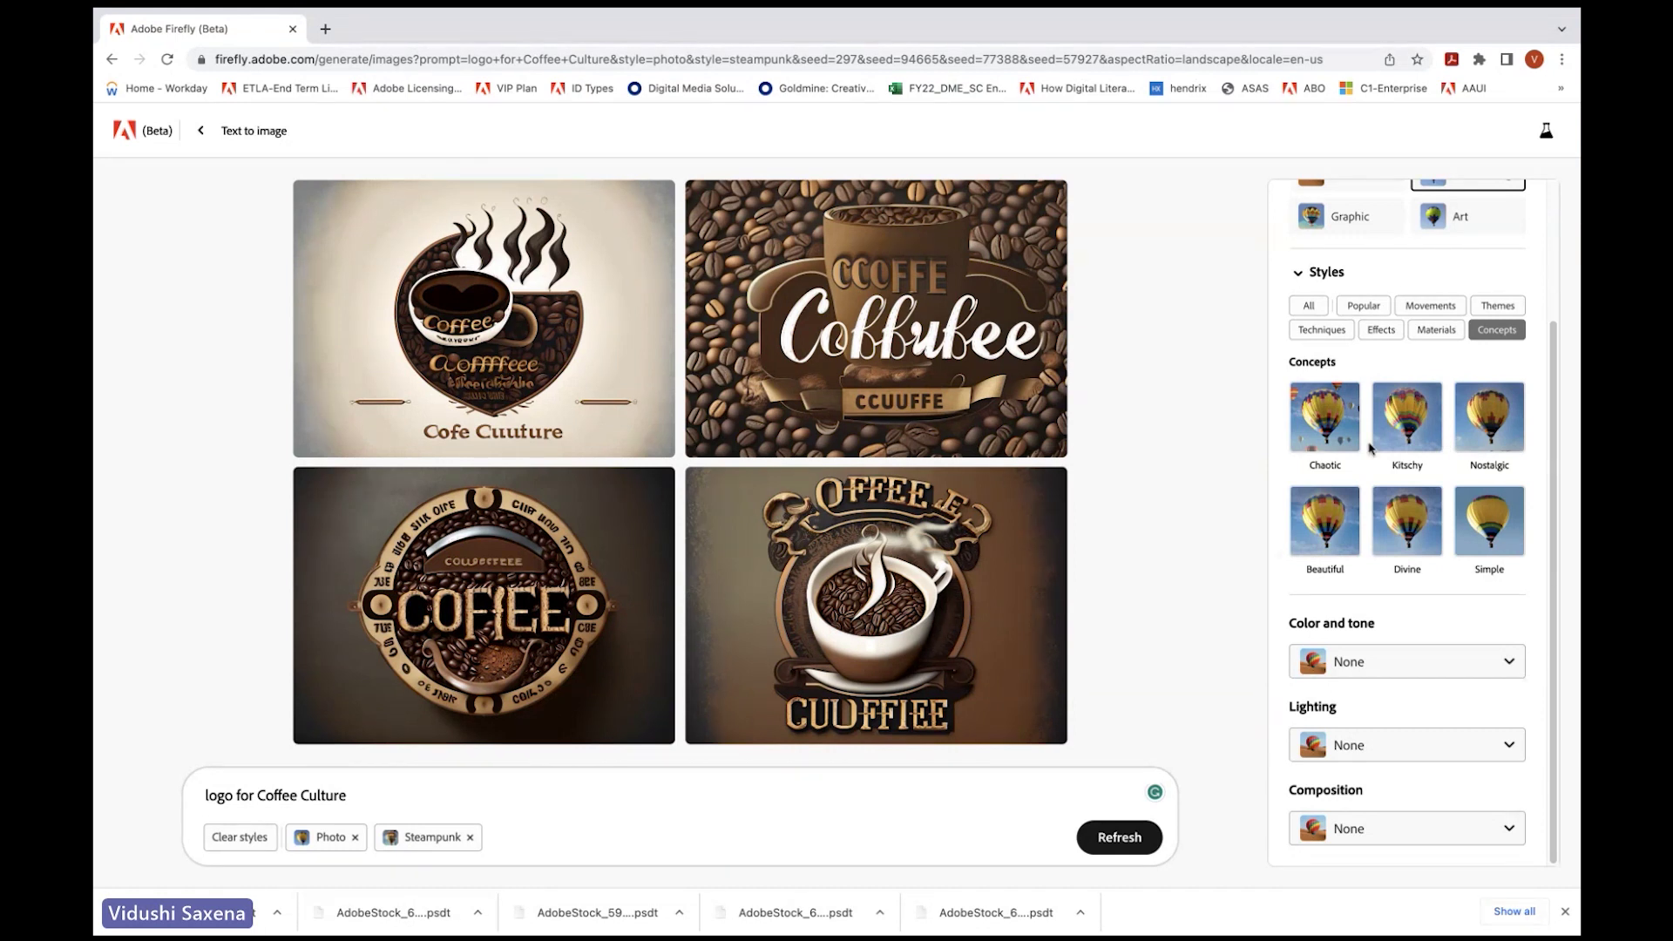
pyautogui.click(1322, 330)
pyautogui.scroll(-1, 1415, 491)
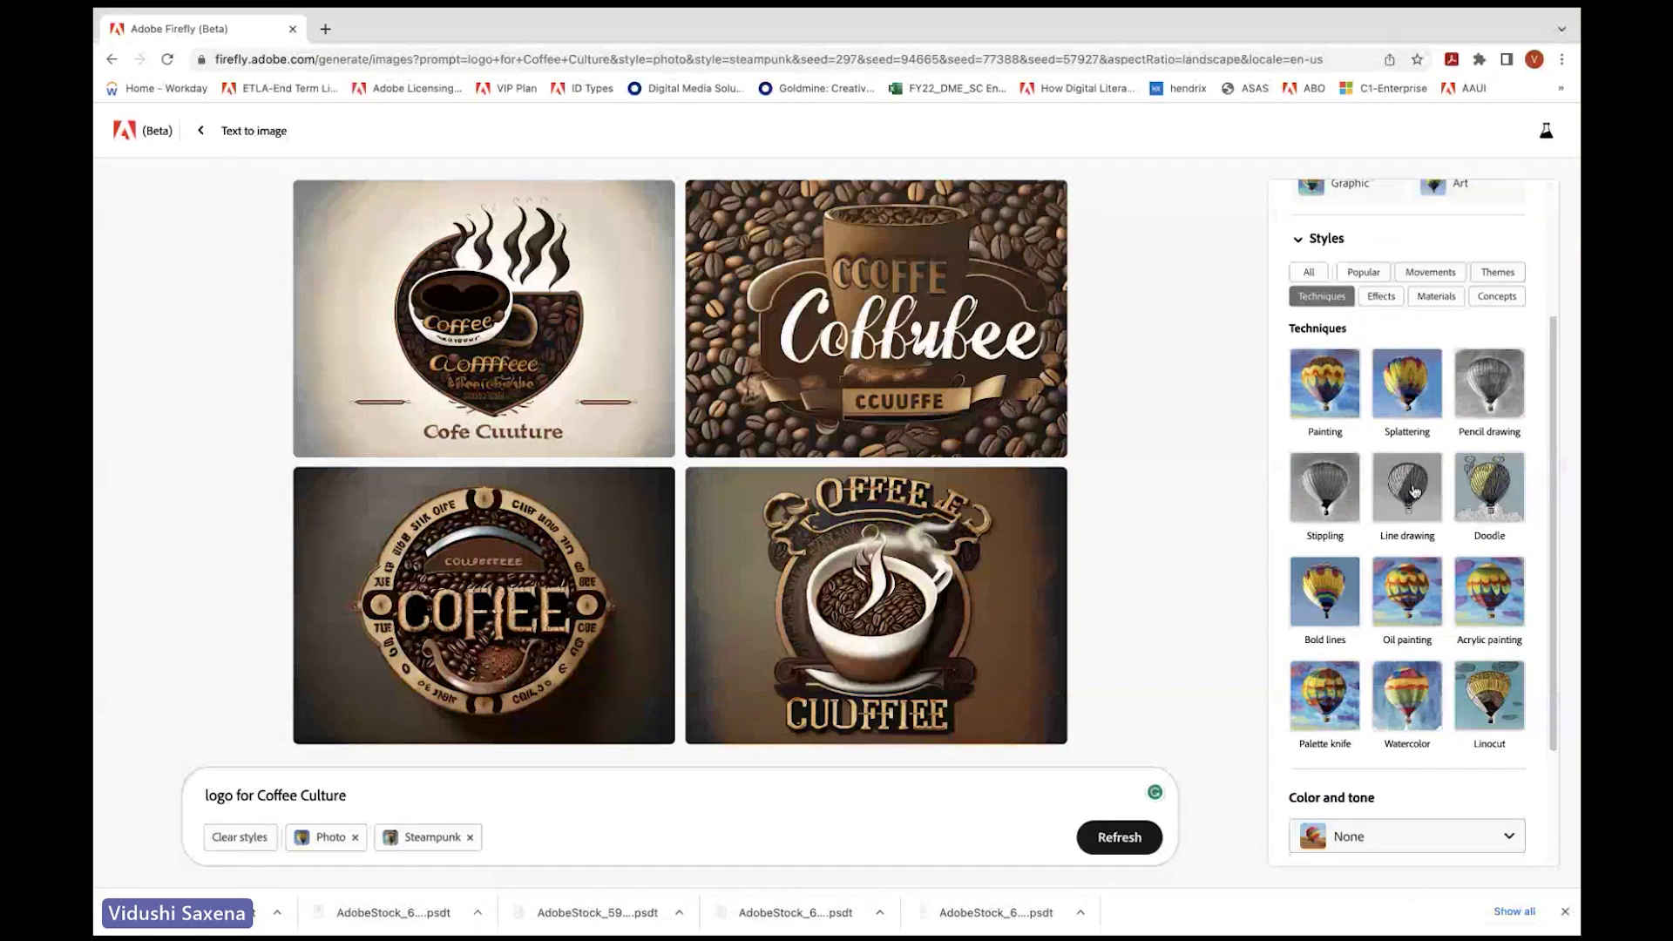
pyautogui.click(1381, 297)
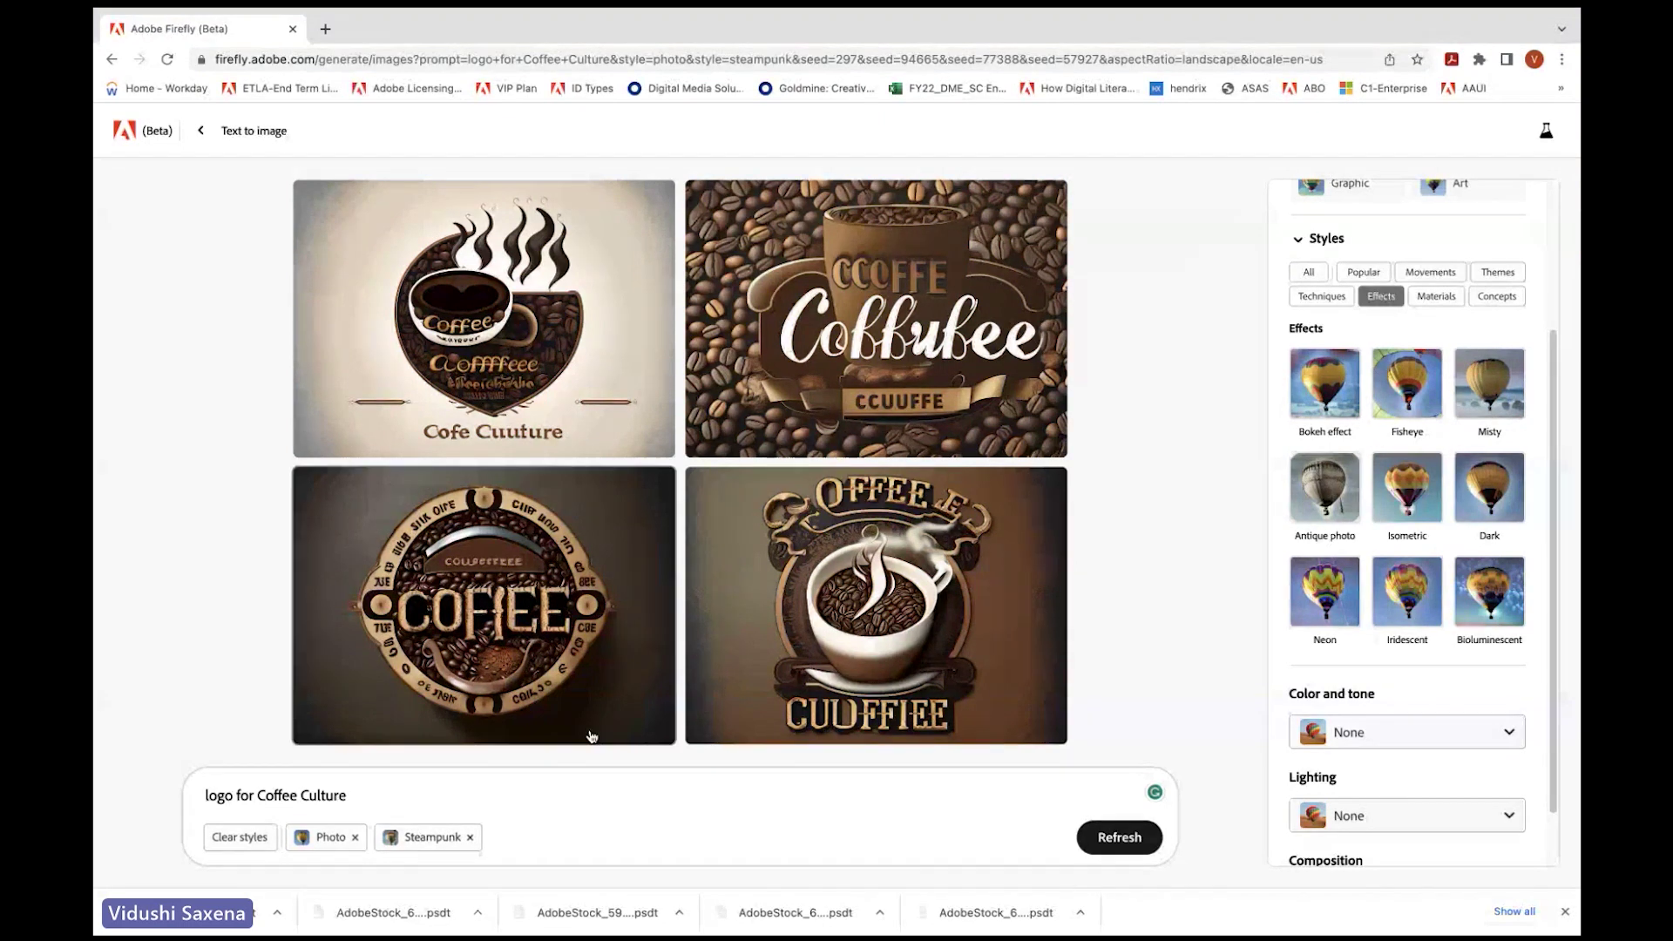
# Step: Return to the Text to image gallery and generate images for "Lotus temple on a diwali night with firecrackers"
pyautogui.click(195, 133)
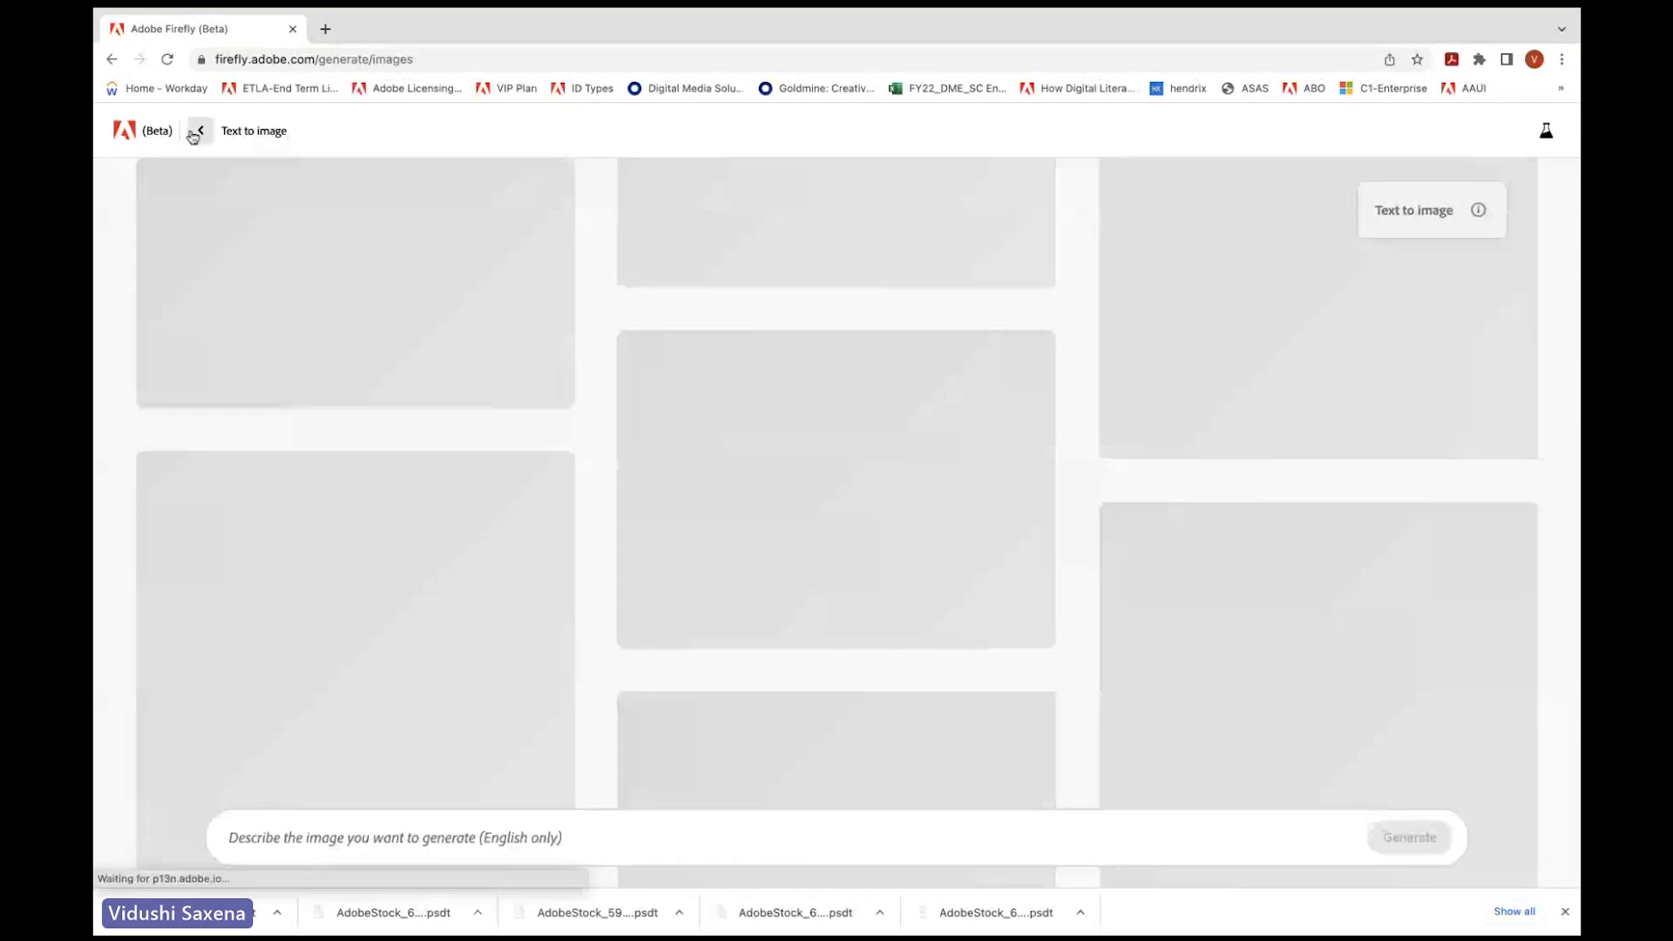
pyautogui.click(571, 839)
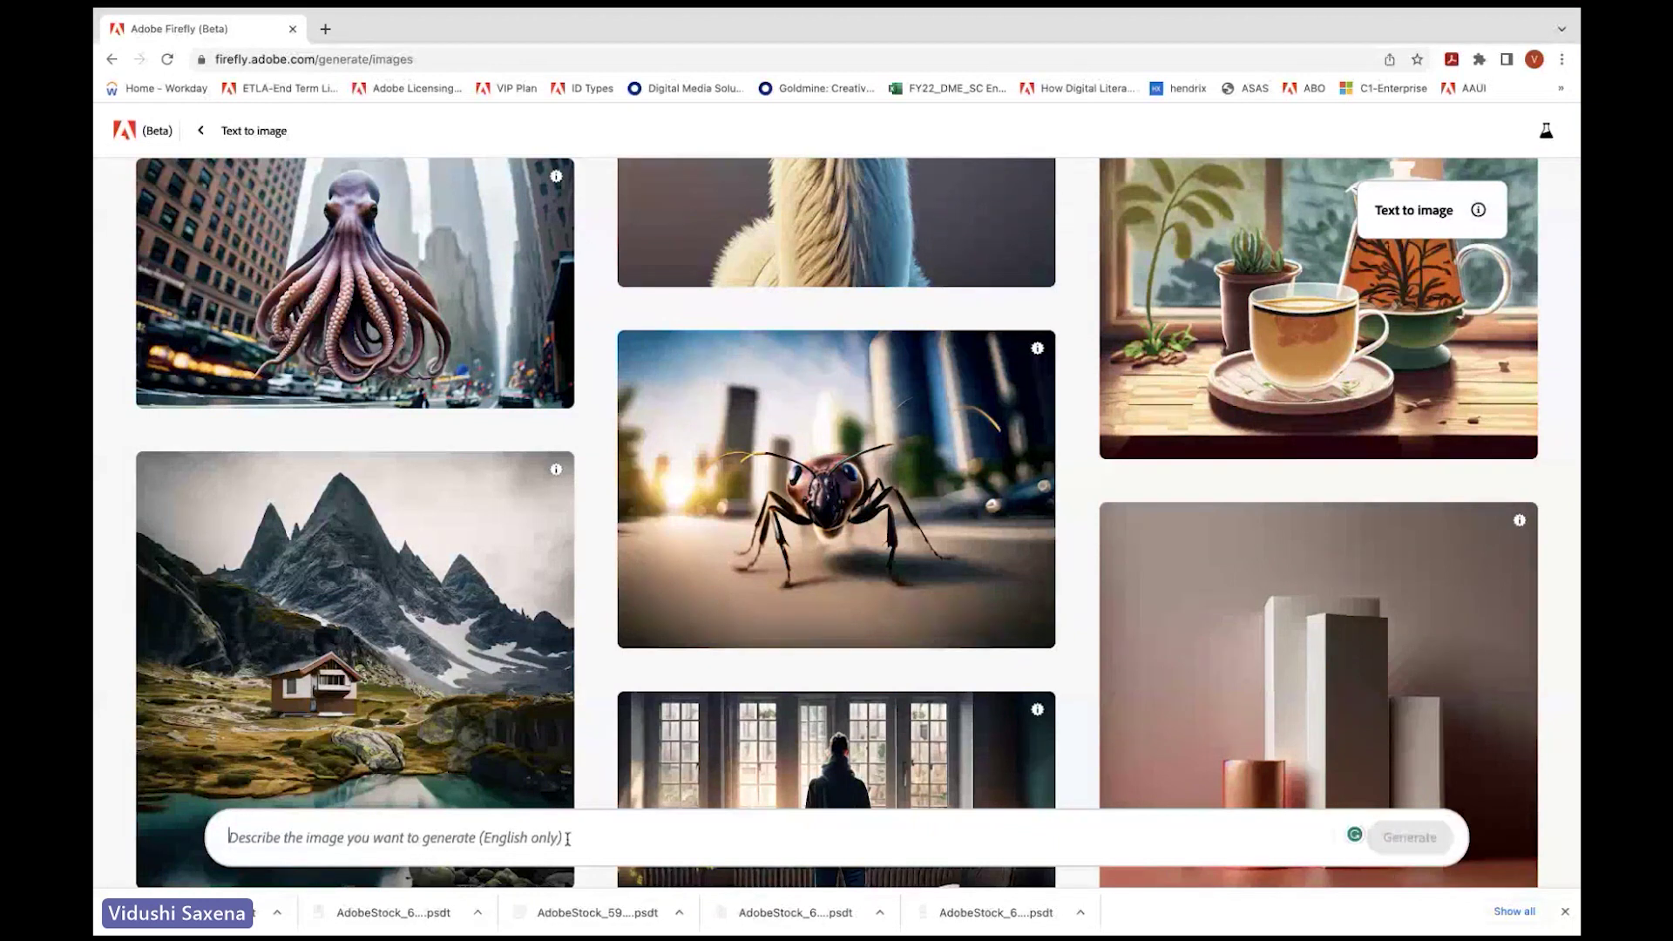
pyautogui.write('Lotus')
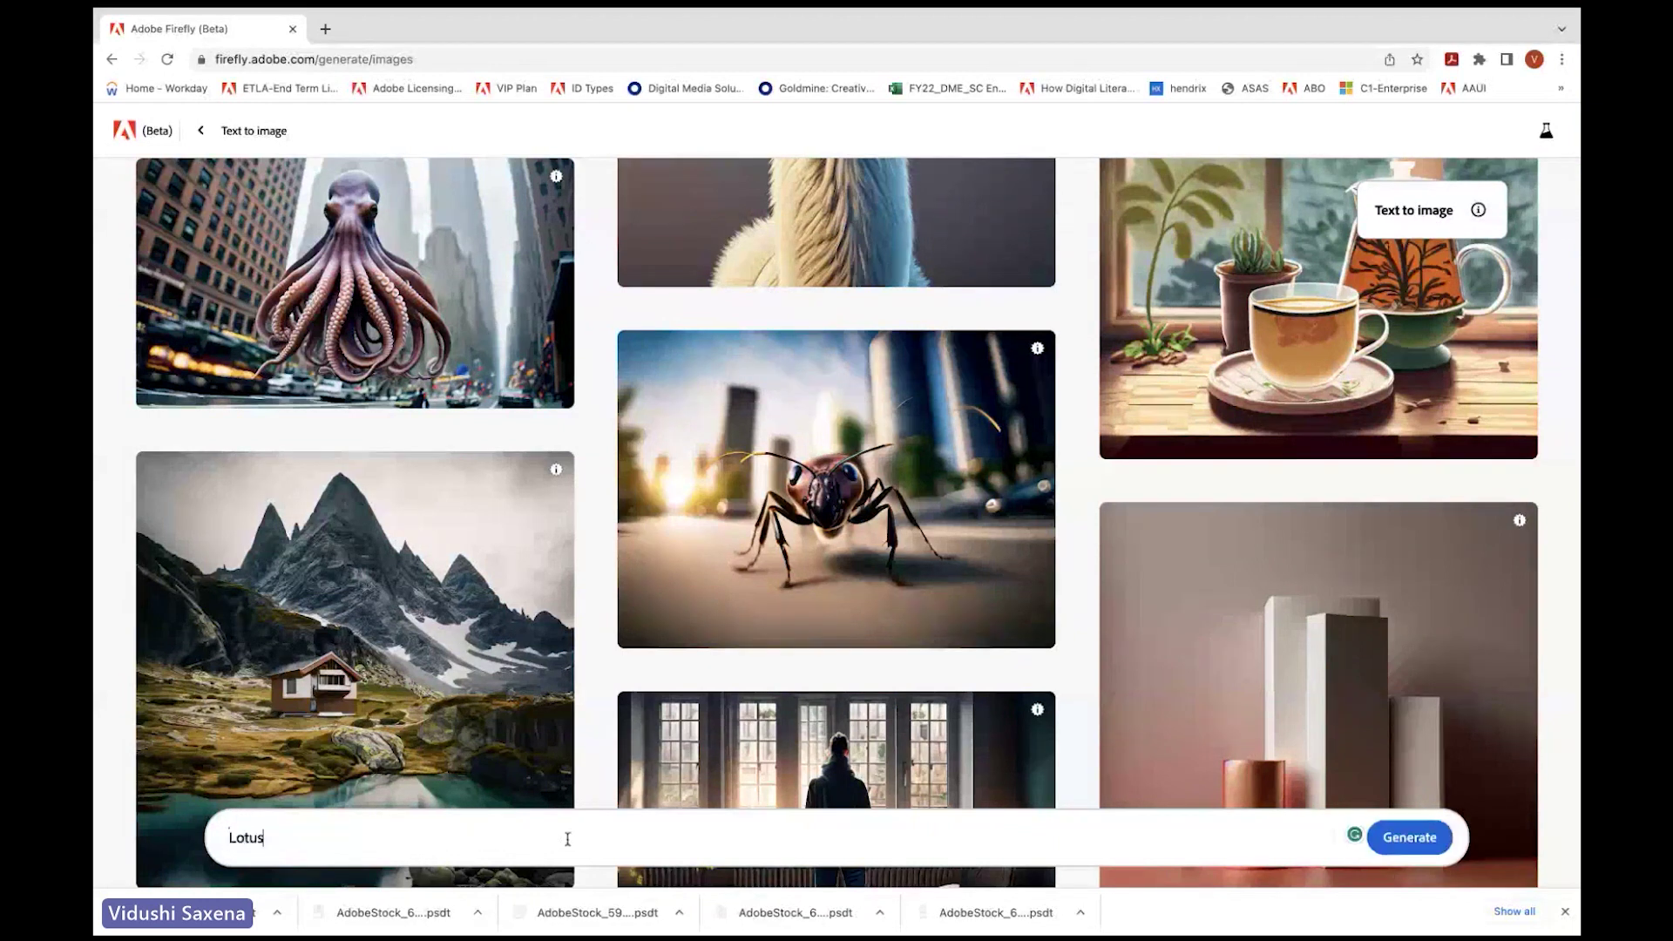
pyautogui.write(' temple on a diwali night wi')
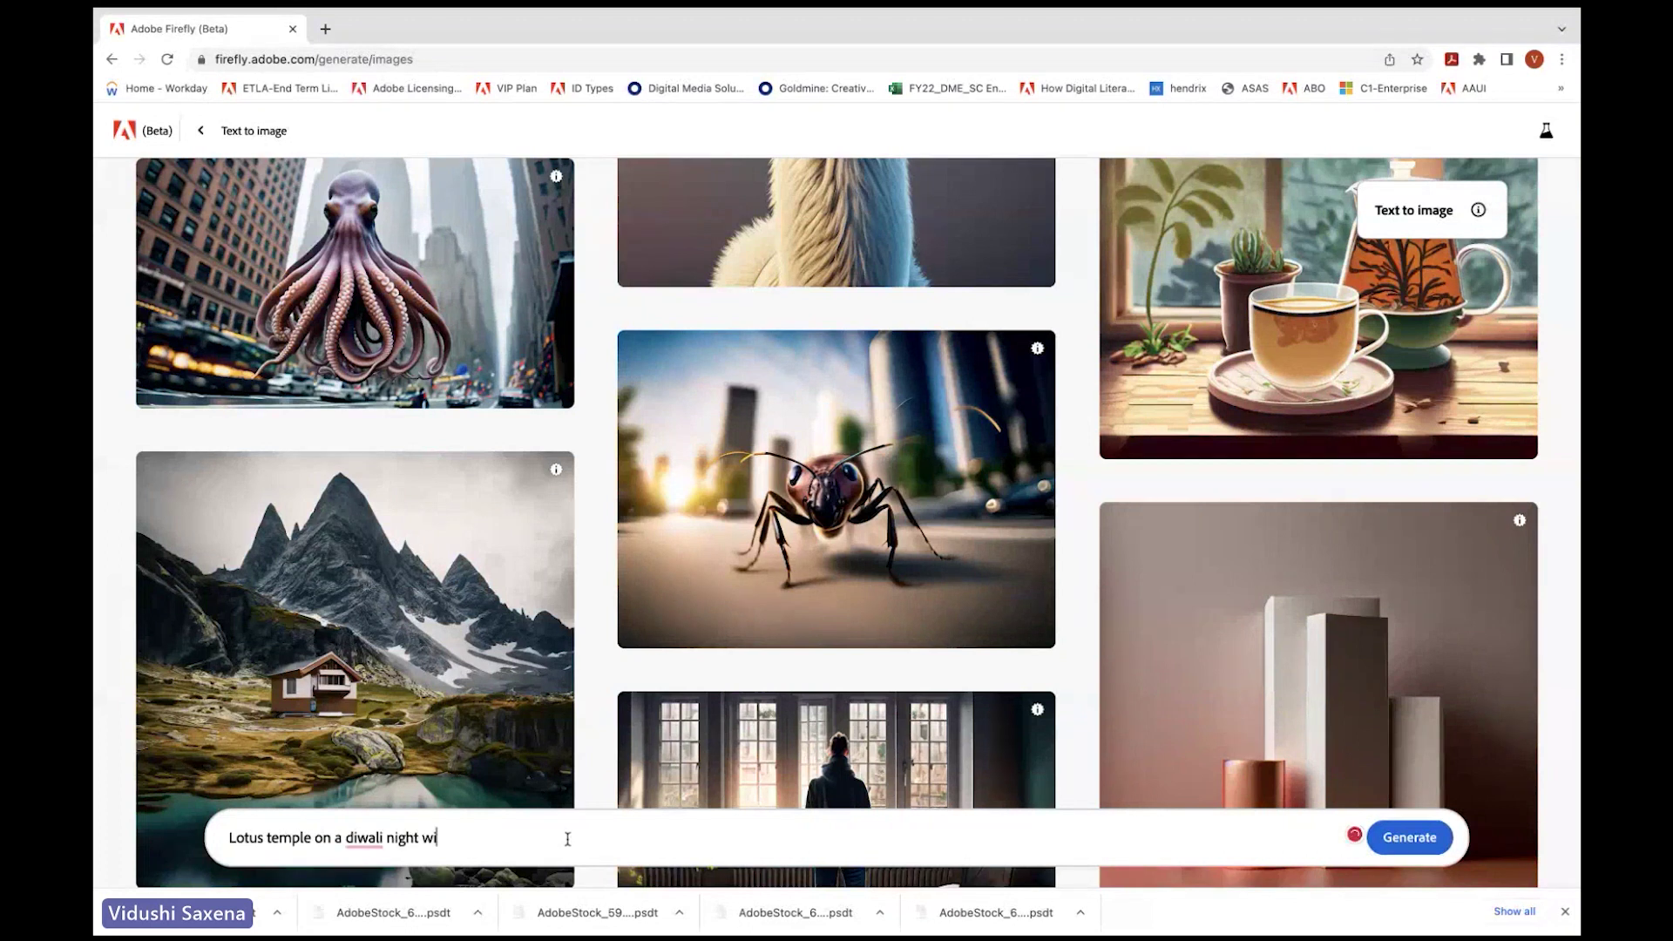
pyautogui.write('th firecrackers')
pyautogui.press('Return')
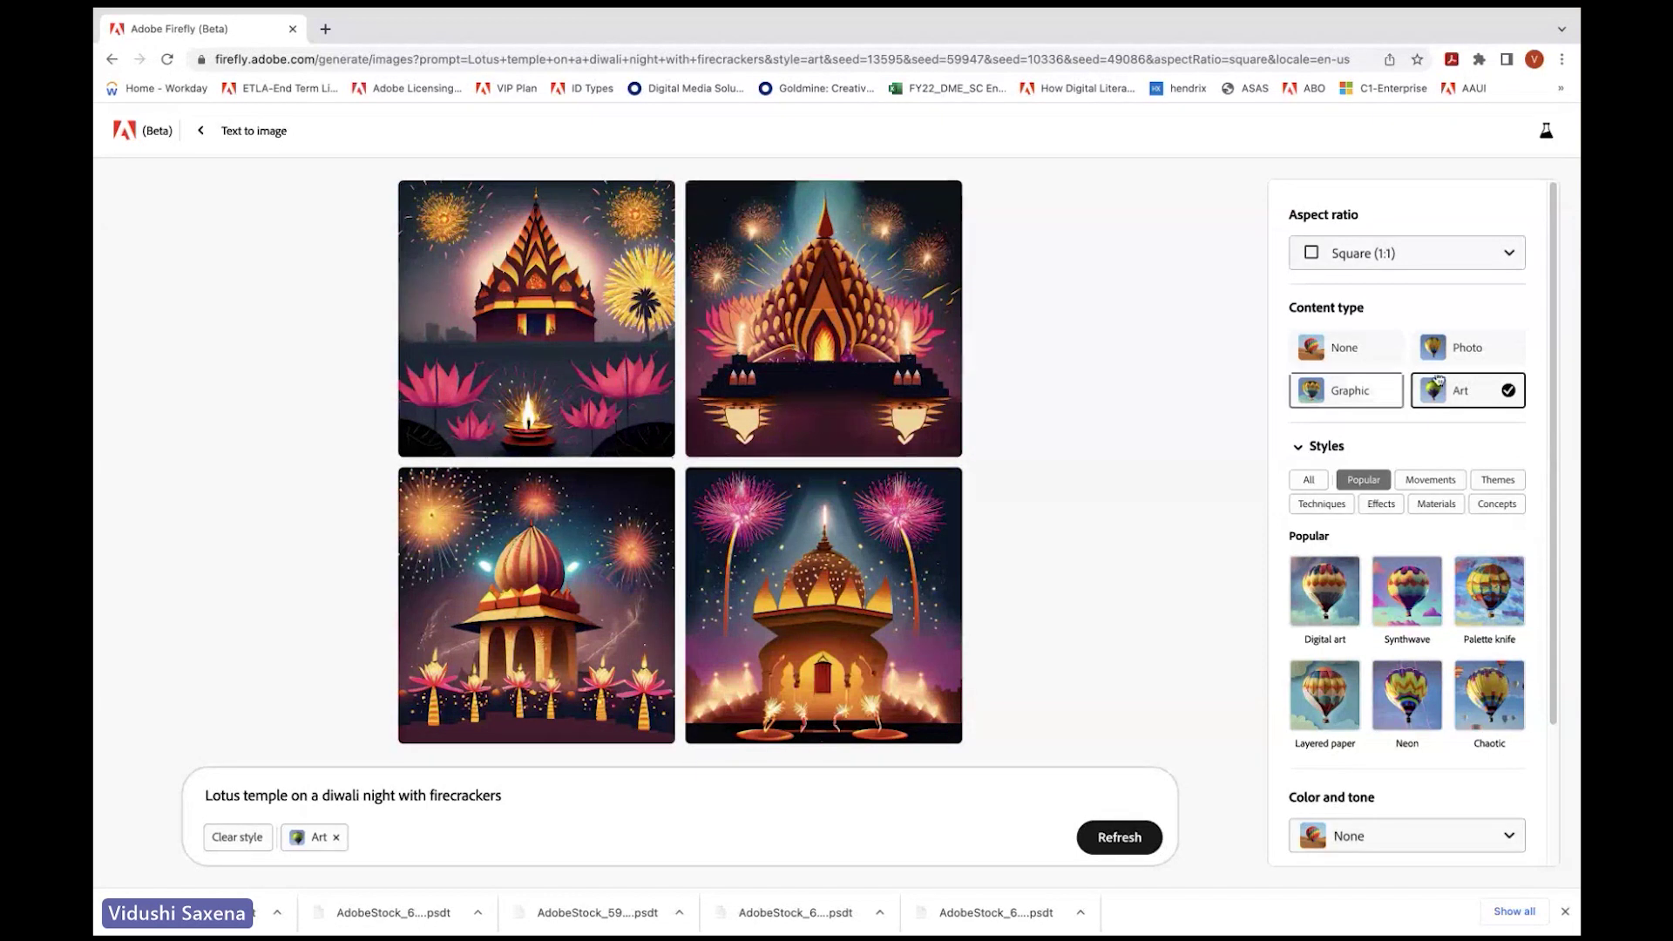
# Step: Switch the content type of the Lotus temple images to Photo and view the regenerated results
pyautogui.click(1448, 349)
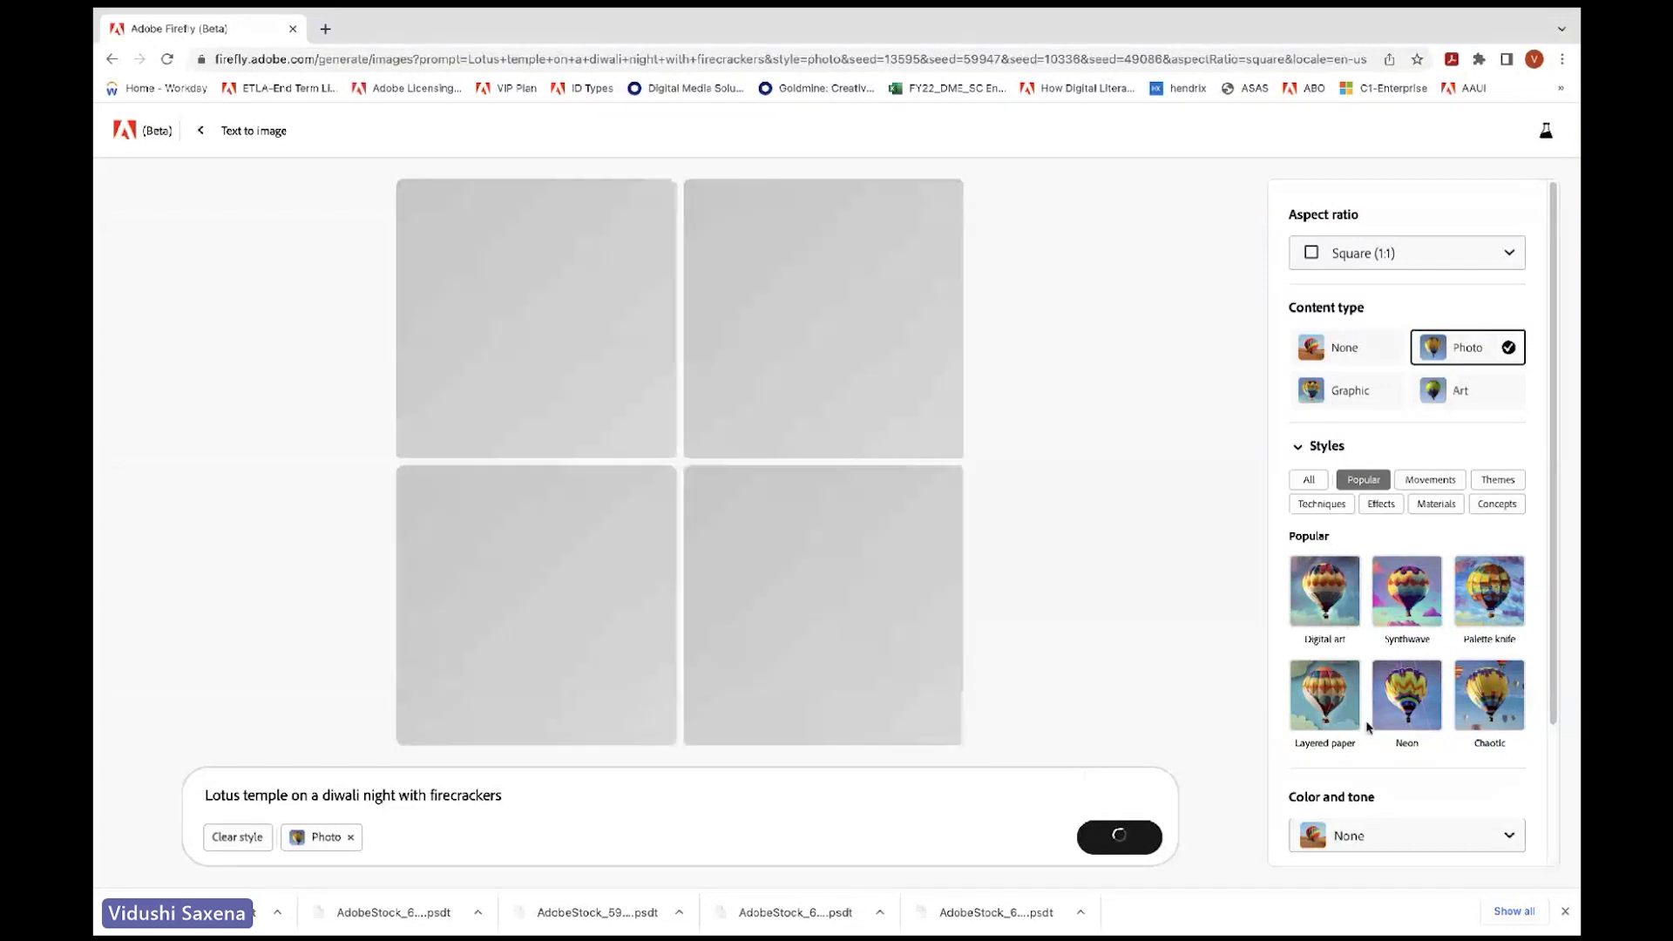
pyautogui.scroll(-2, 1367, 725)
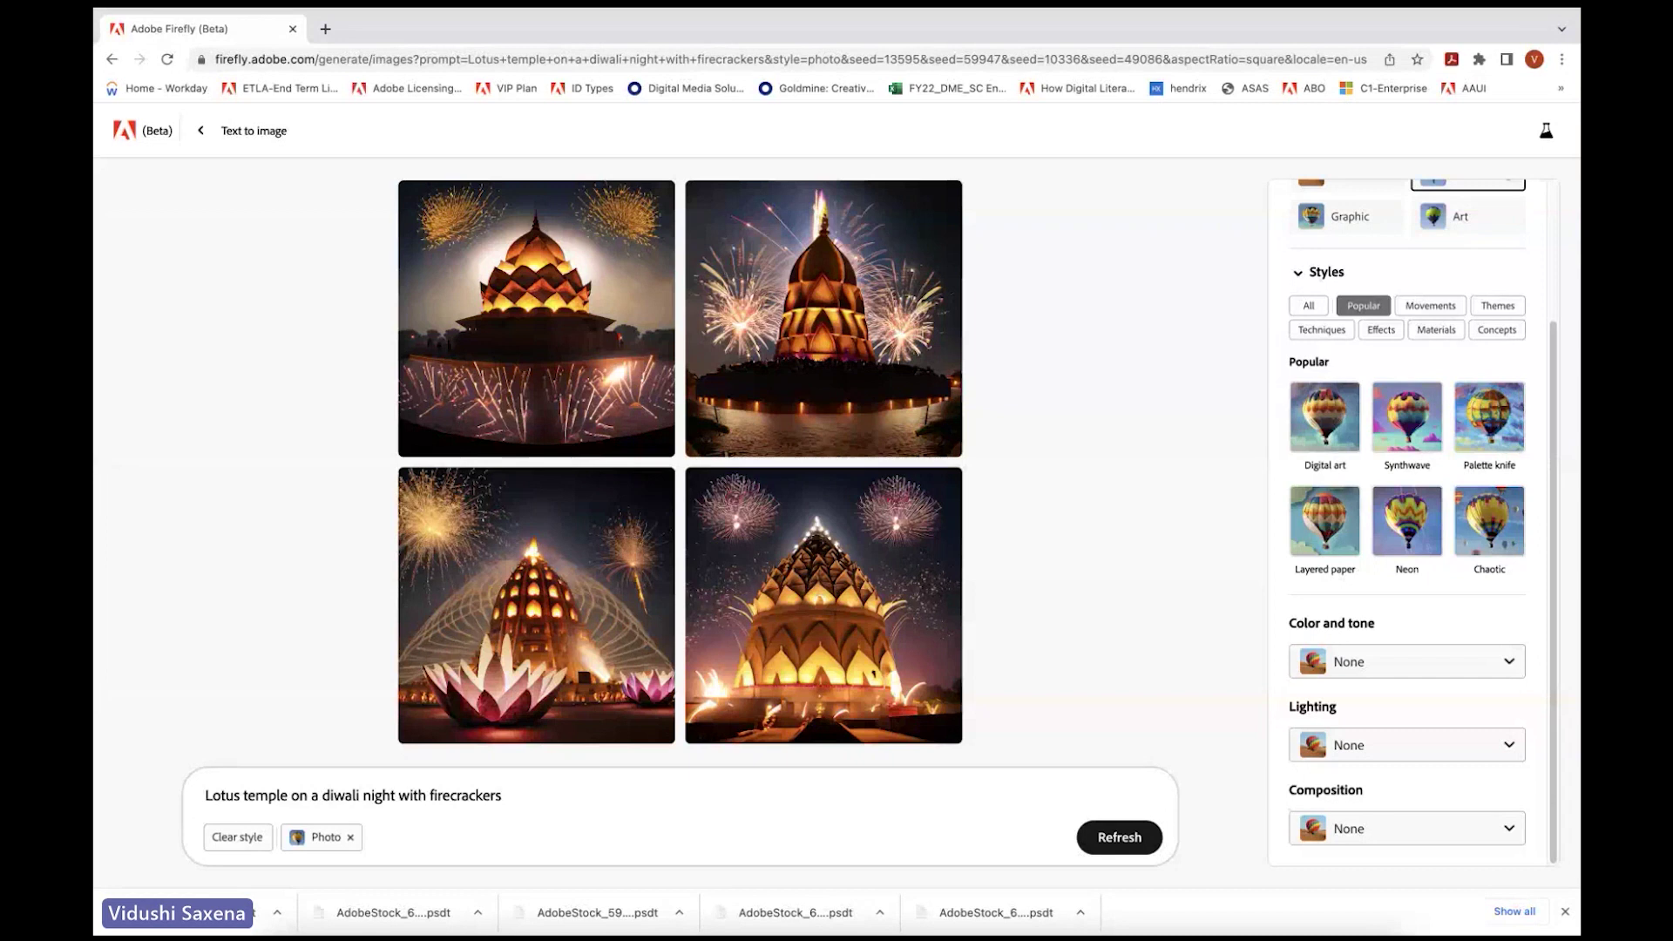
pyautogui.moveTo(643, 591)
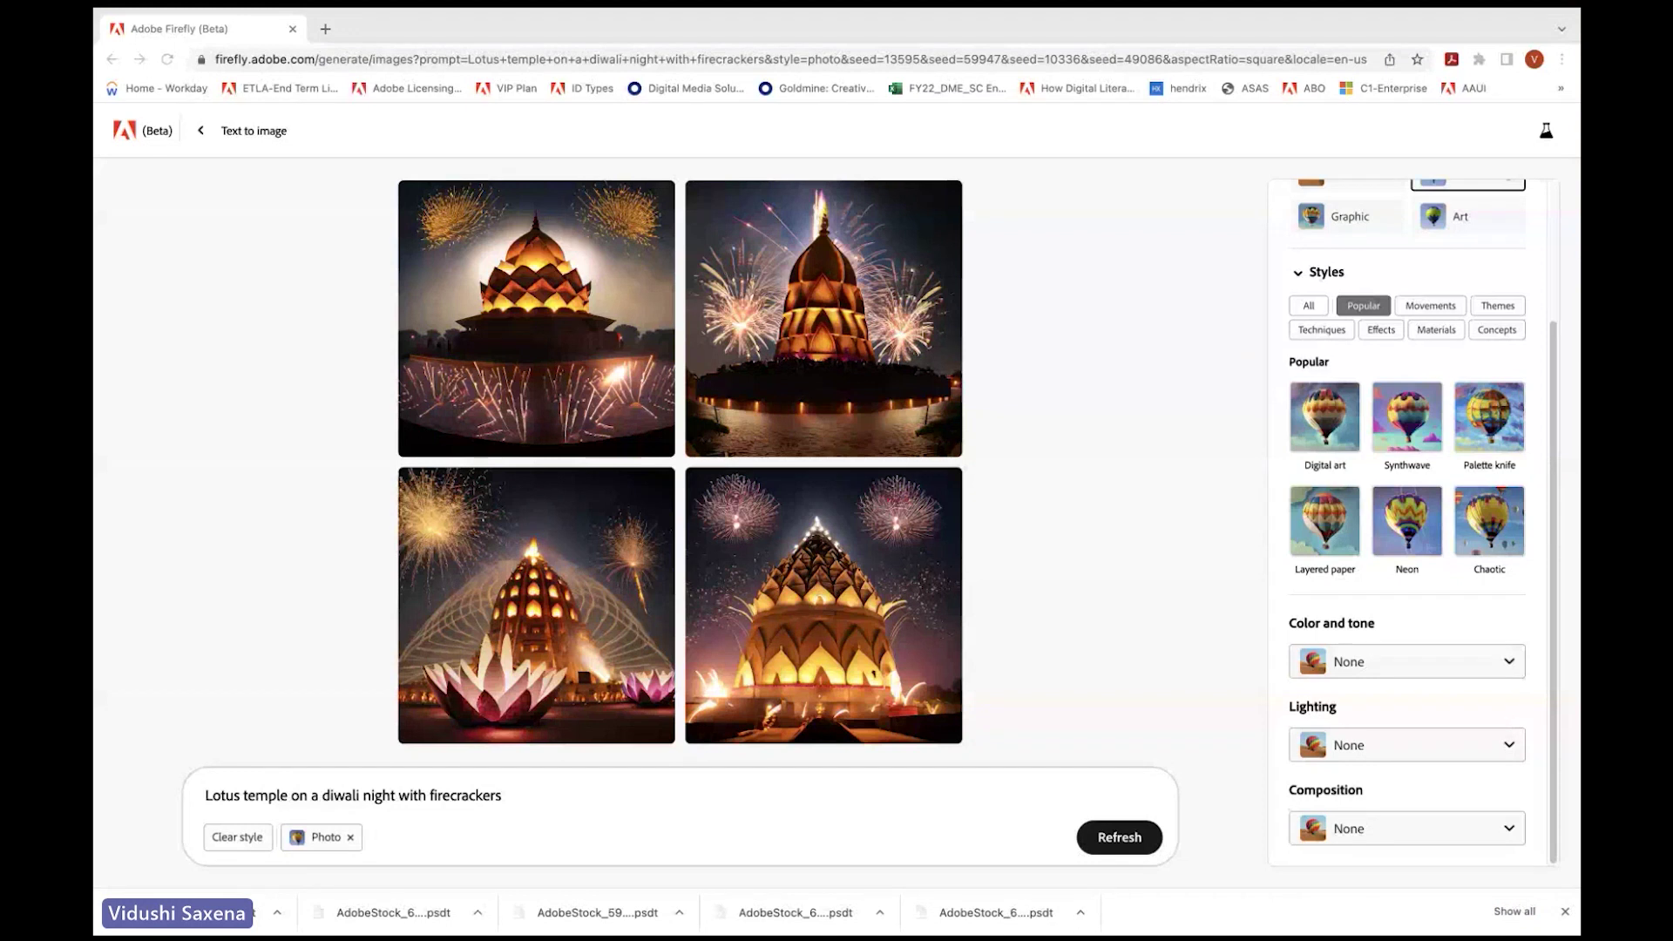
# Step: Replace the prompt with "Design a bottle opener that makes you dizzy" and generate the images
pyautogui.click(501, 796)
pyautogui.hotkey('ctrl', 'a')
pyautogui.write('Design a bottle opener that makes you dizzy.')
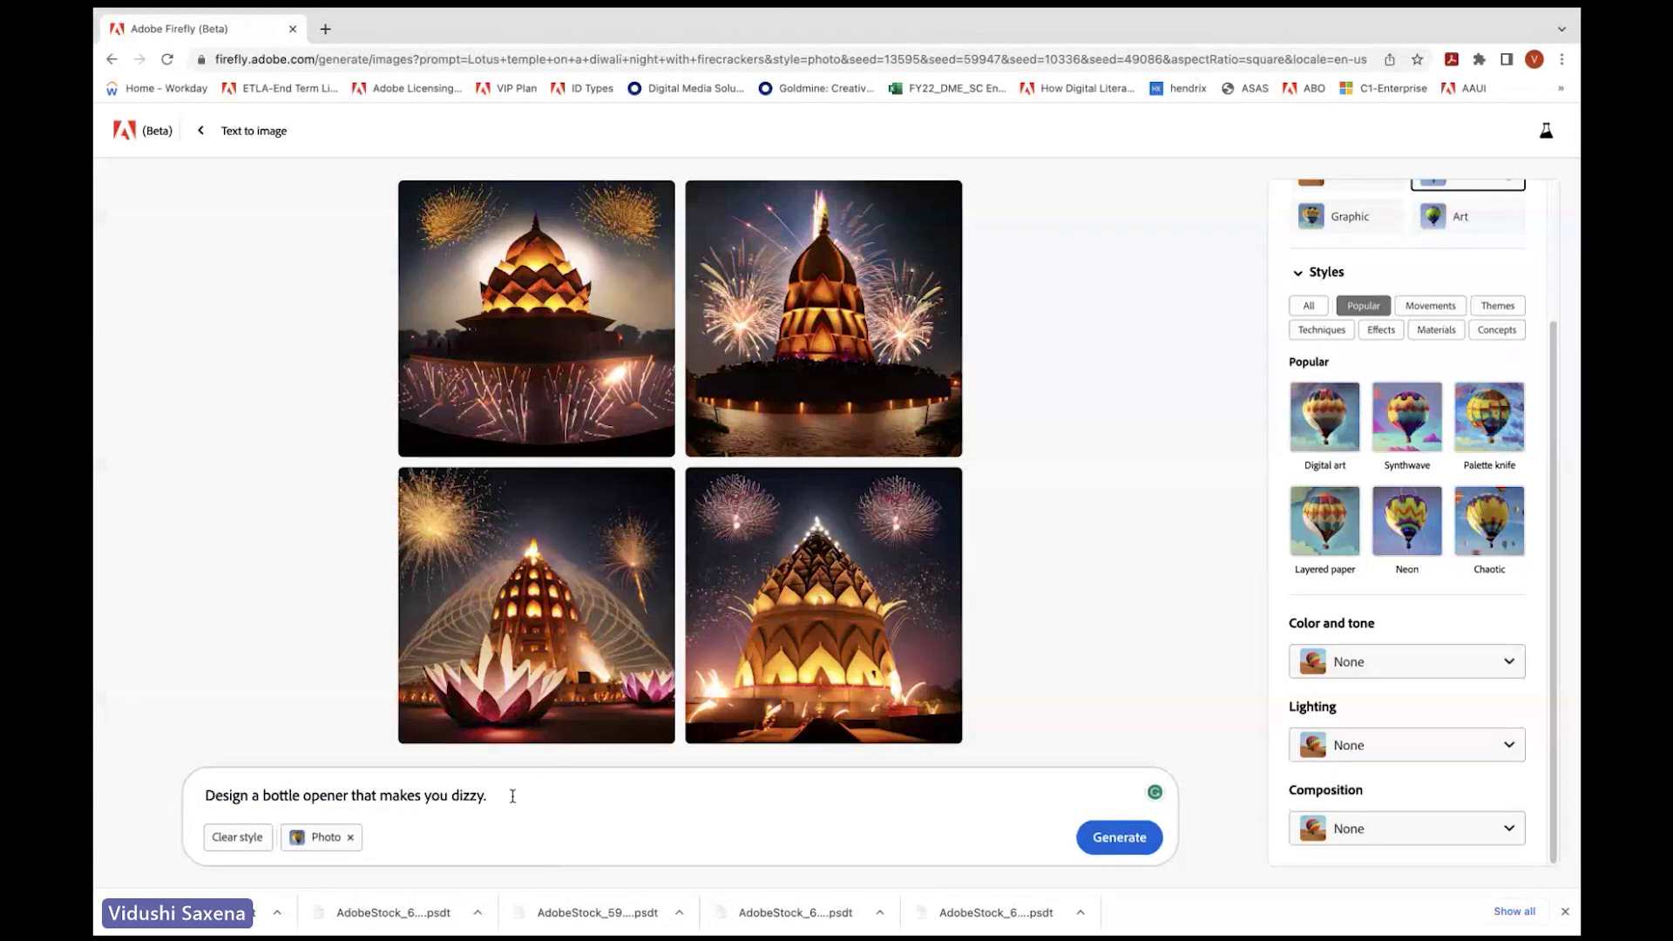
pyautogui.press('BackSpace')
pyautogui.click(1102, 848)
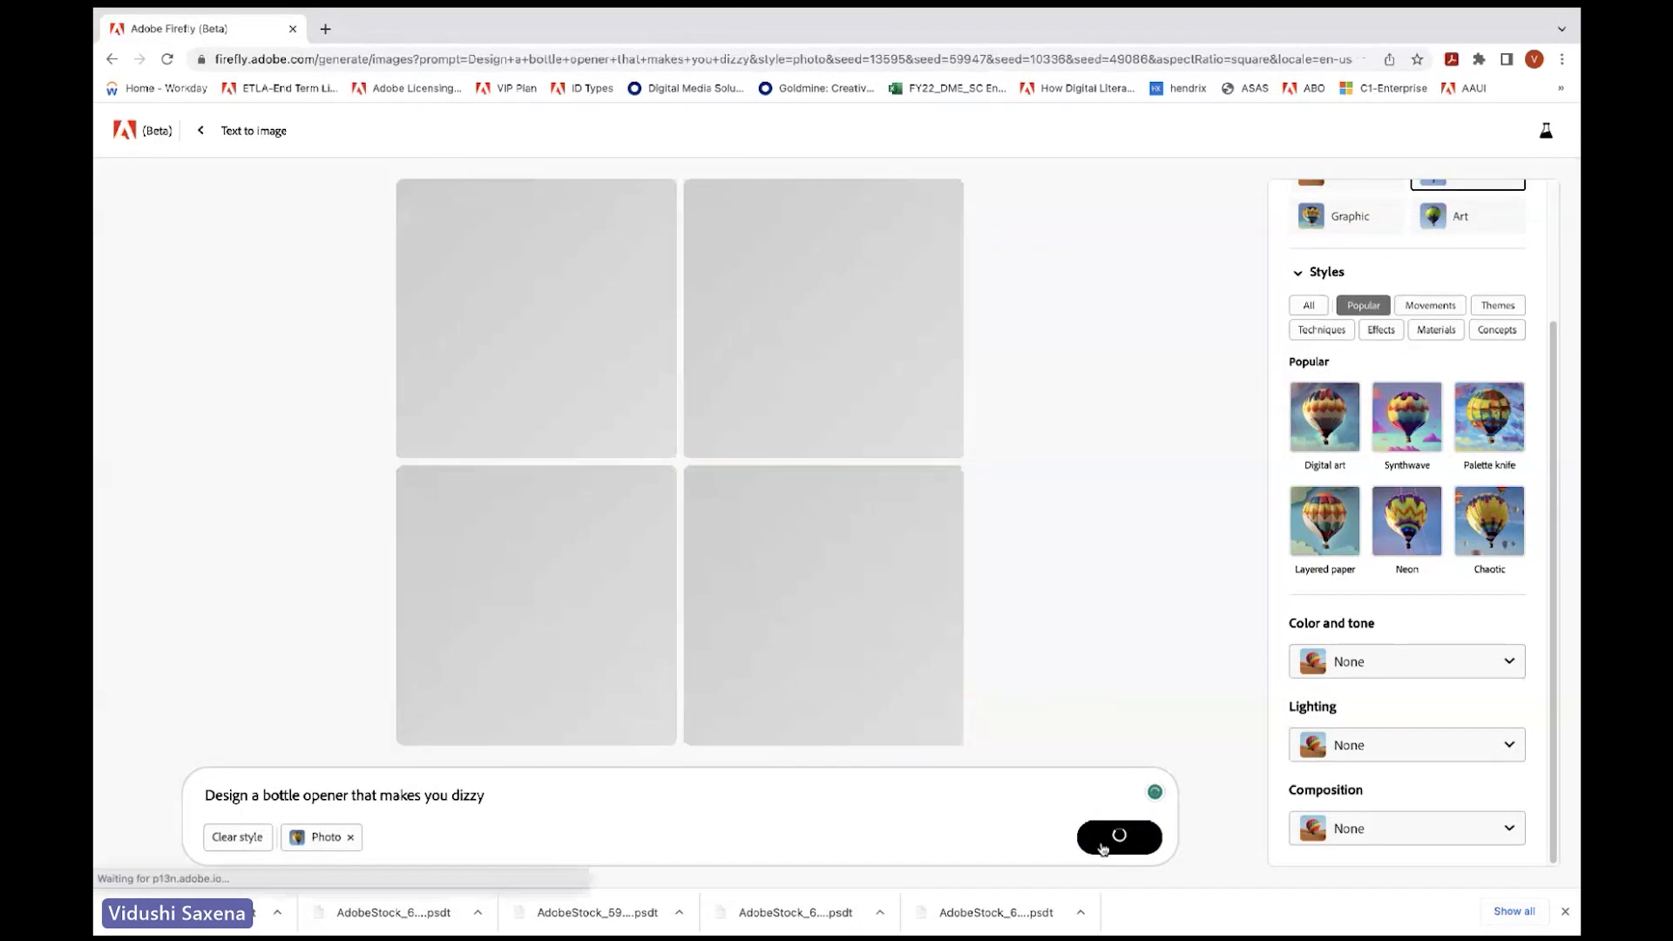
# Step: Look through the Lighting and Composition options for the bottle opener images without choosing any
pyautogui.click(1365, 745)
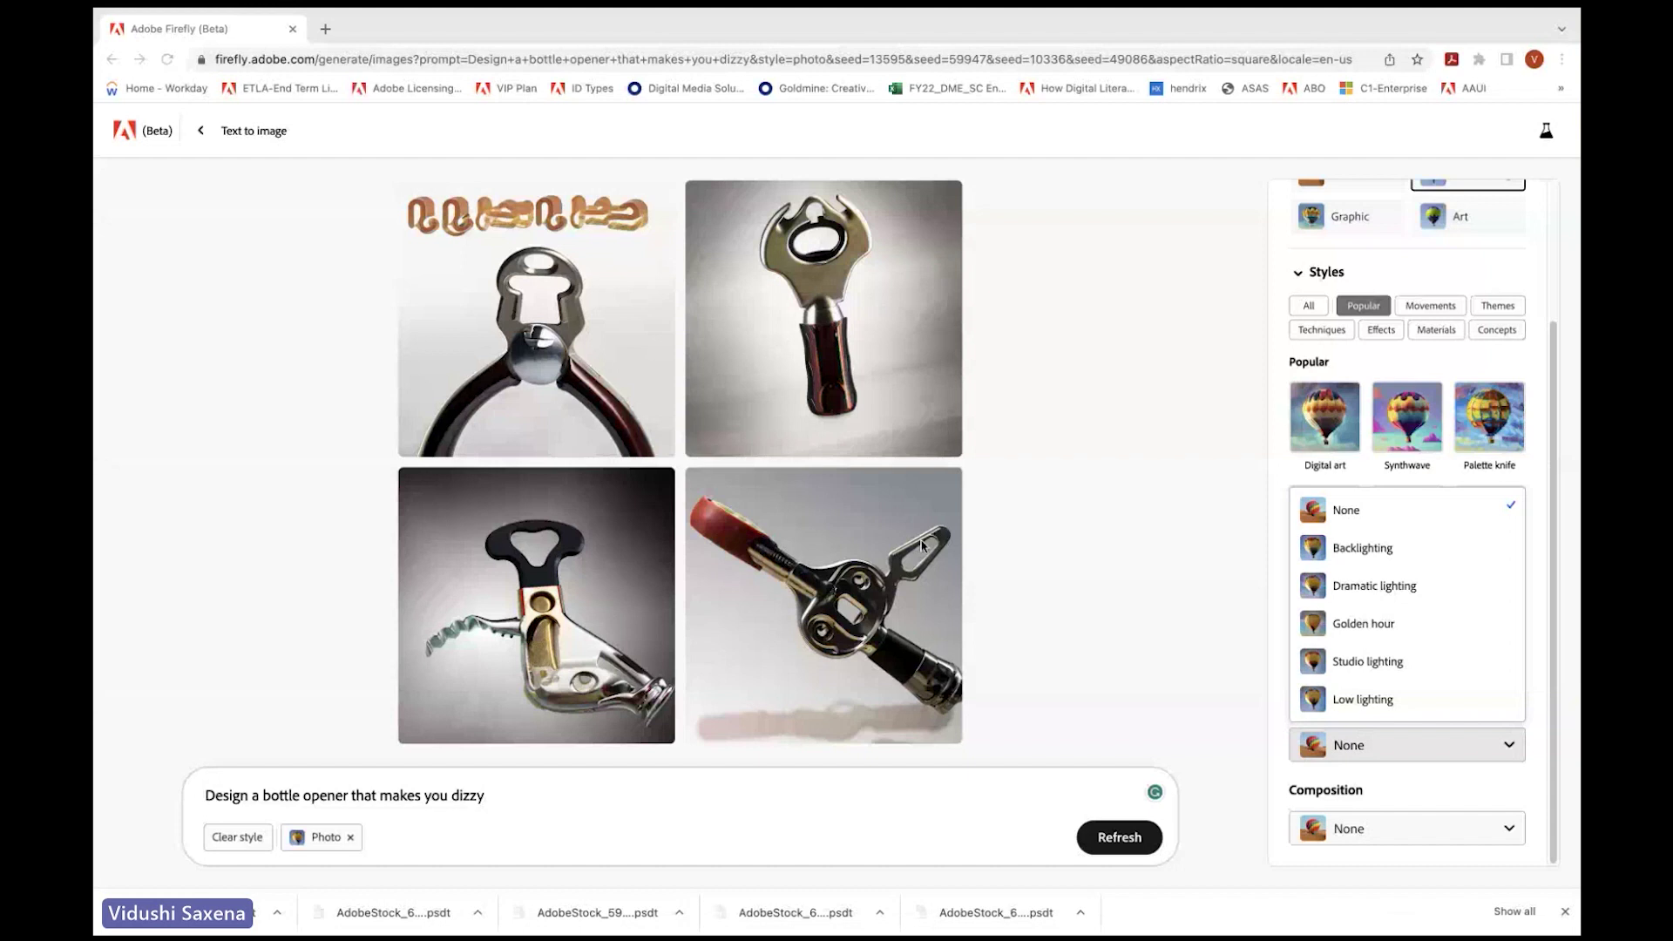
pyautogui.click(1429, 841)
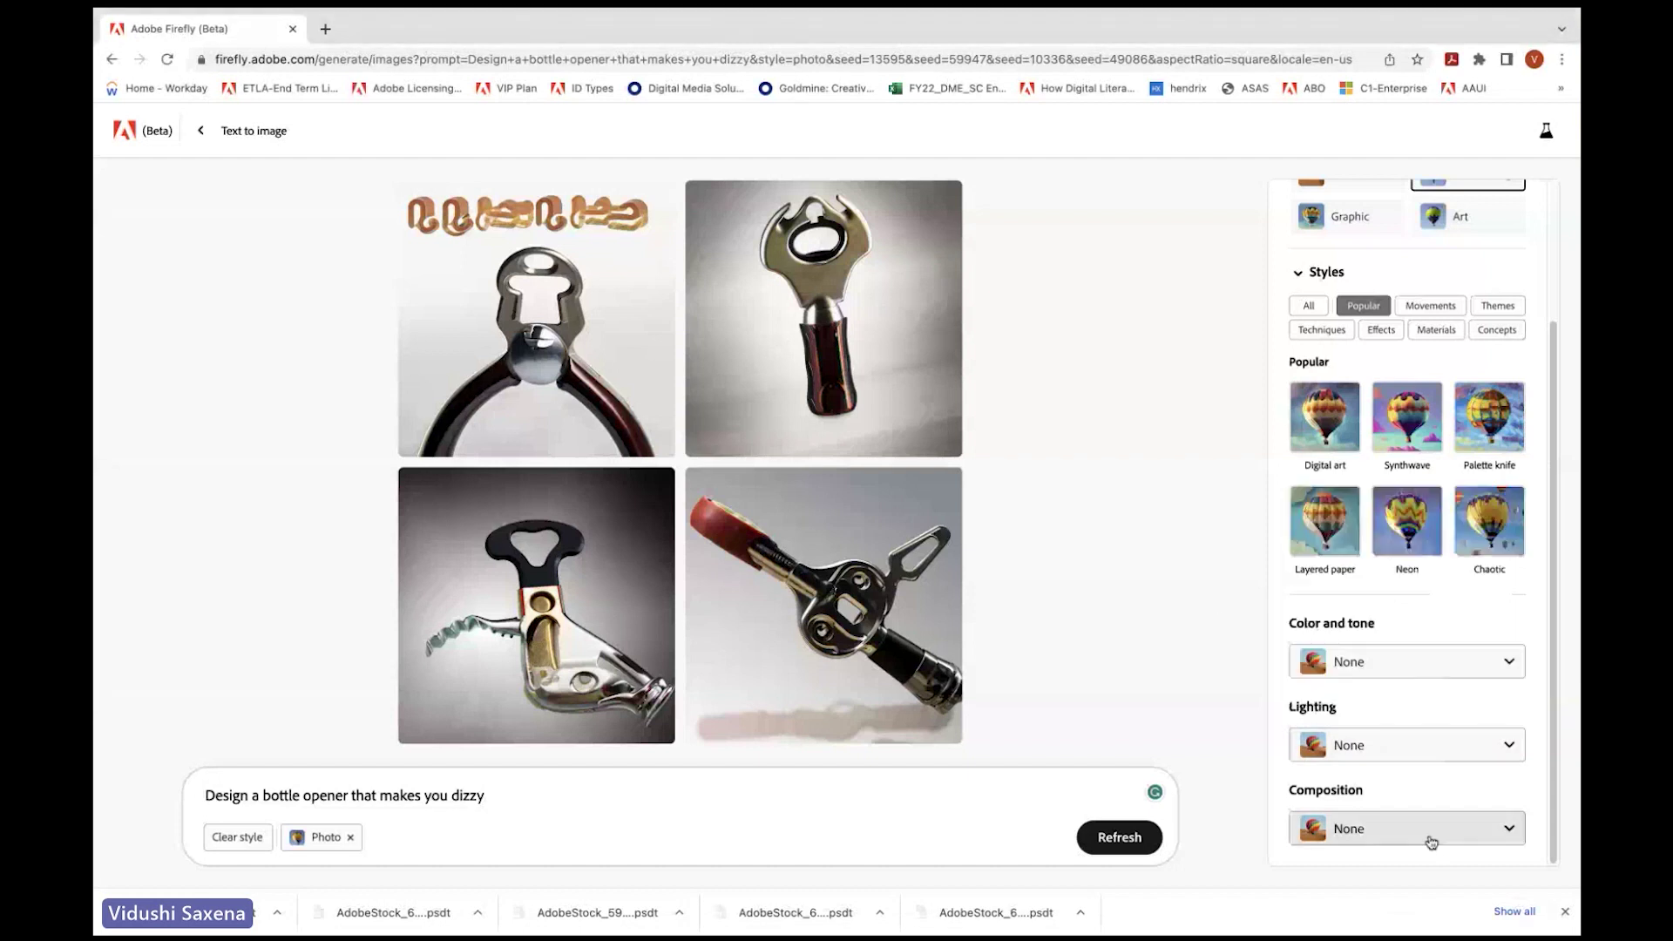
pyautogui.click(1429, 837)
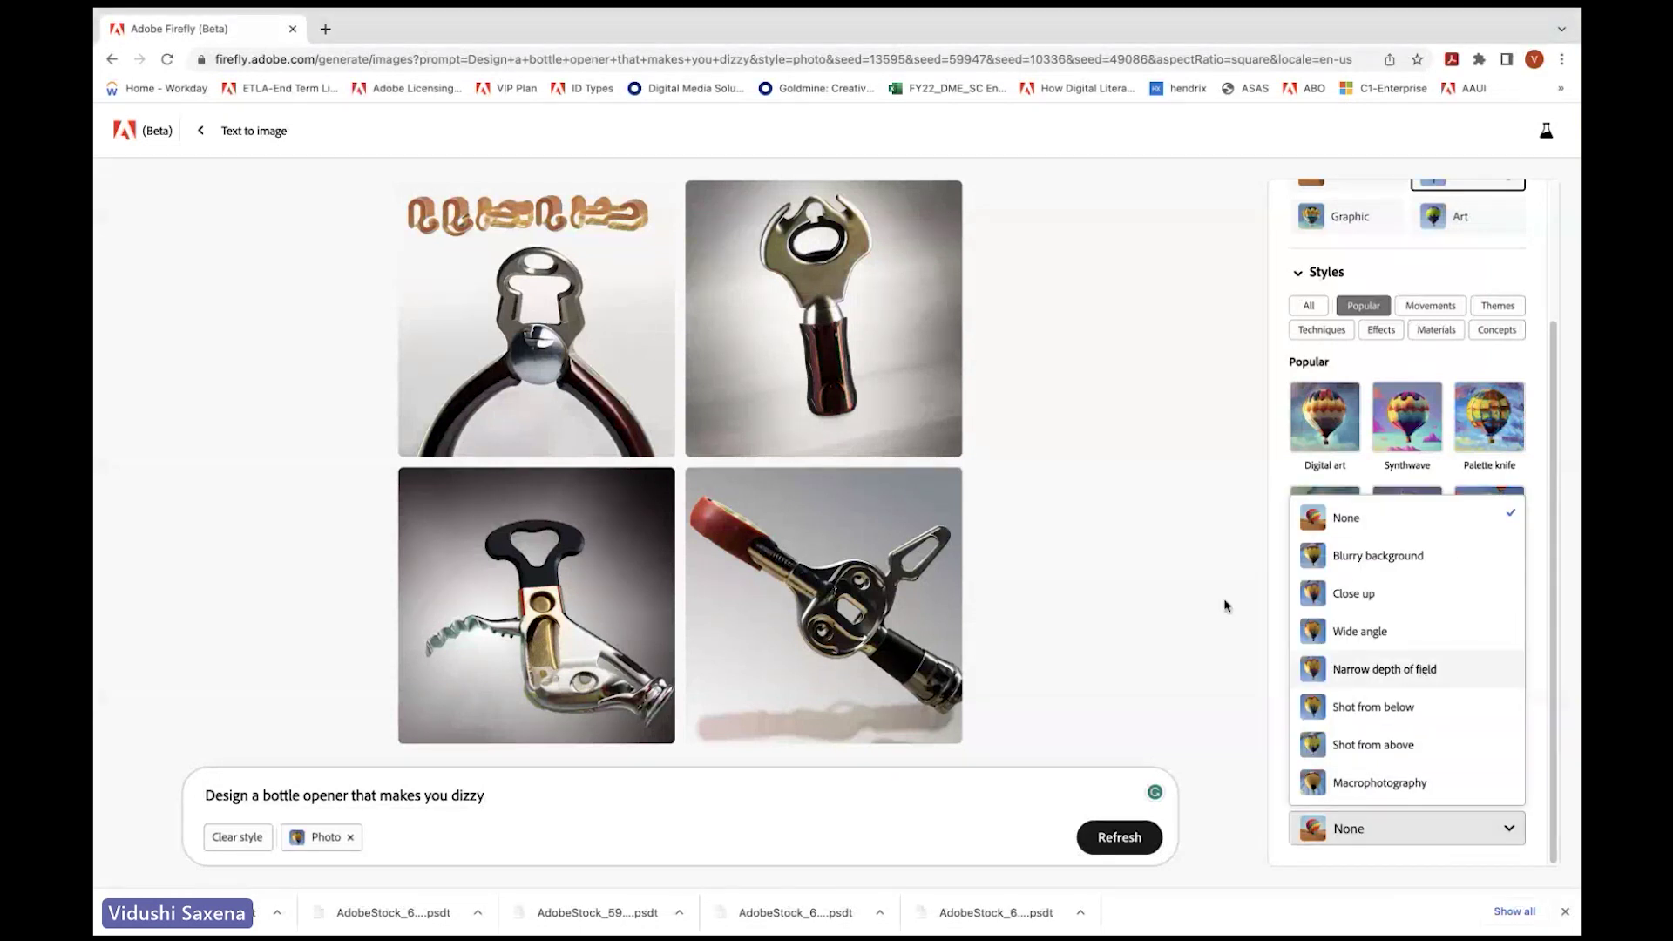
pyautogui.click(144, 207)
# Step: Return to the Text to image gallery and try the sample prompt for an interior design living room with a lot of plants
pyautogui.click(200, 133)
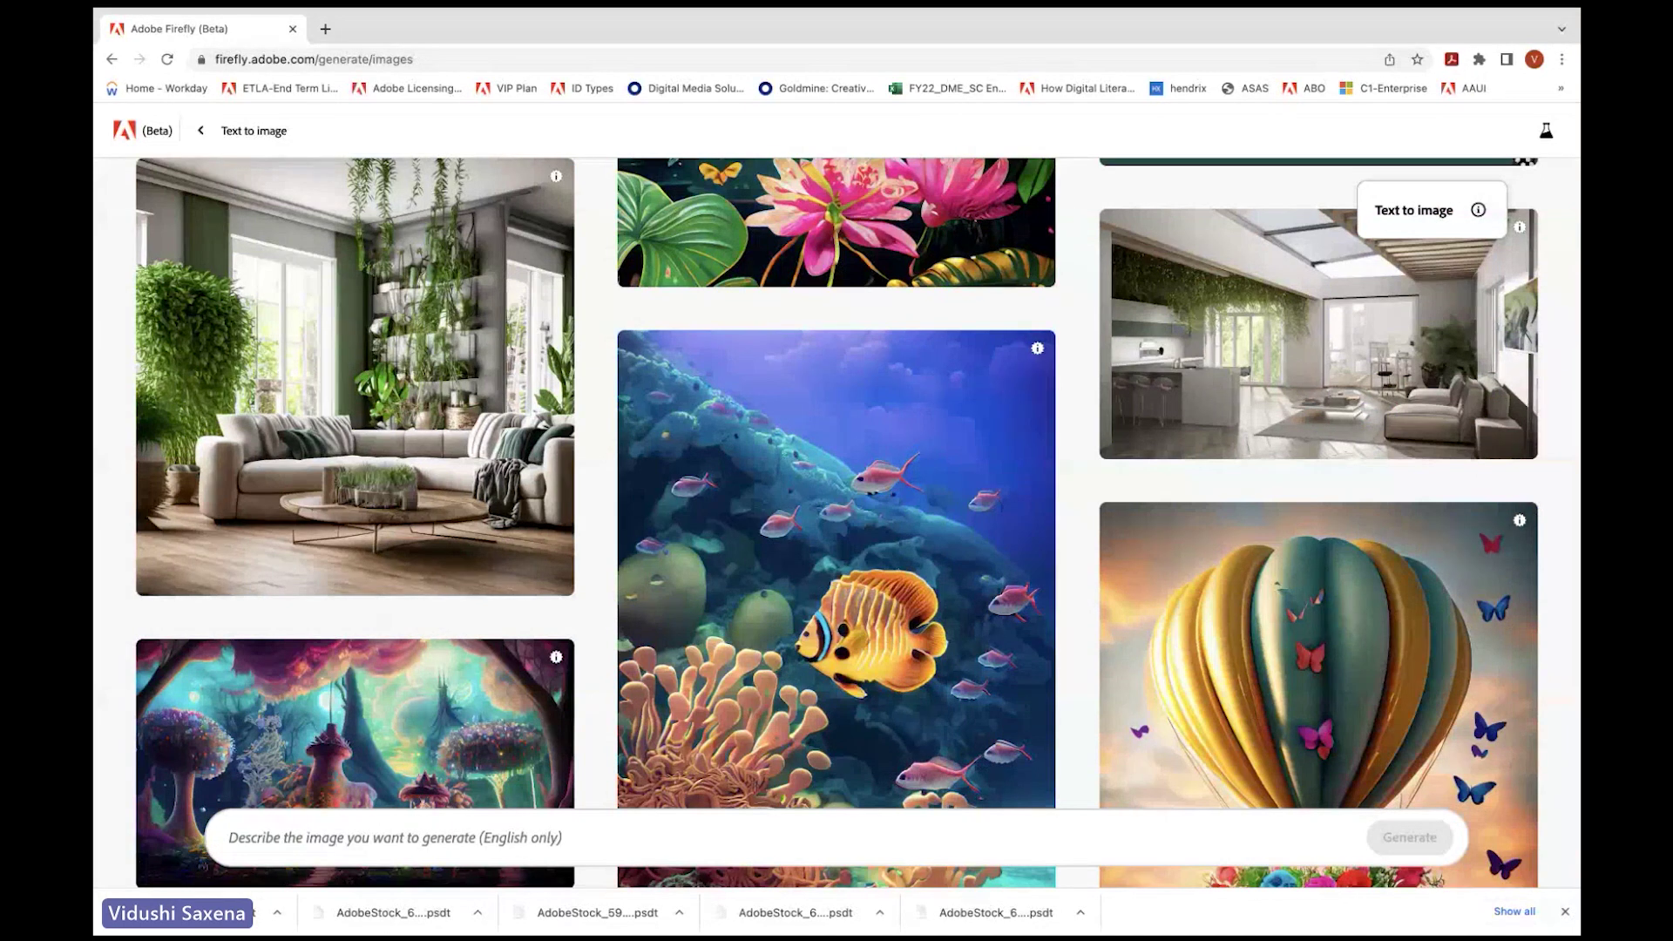
pyautogui.press('super+Tab')
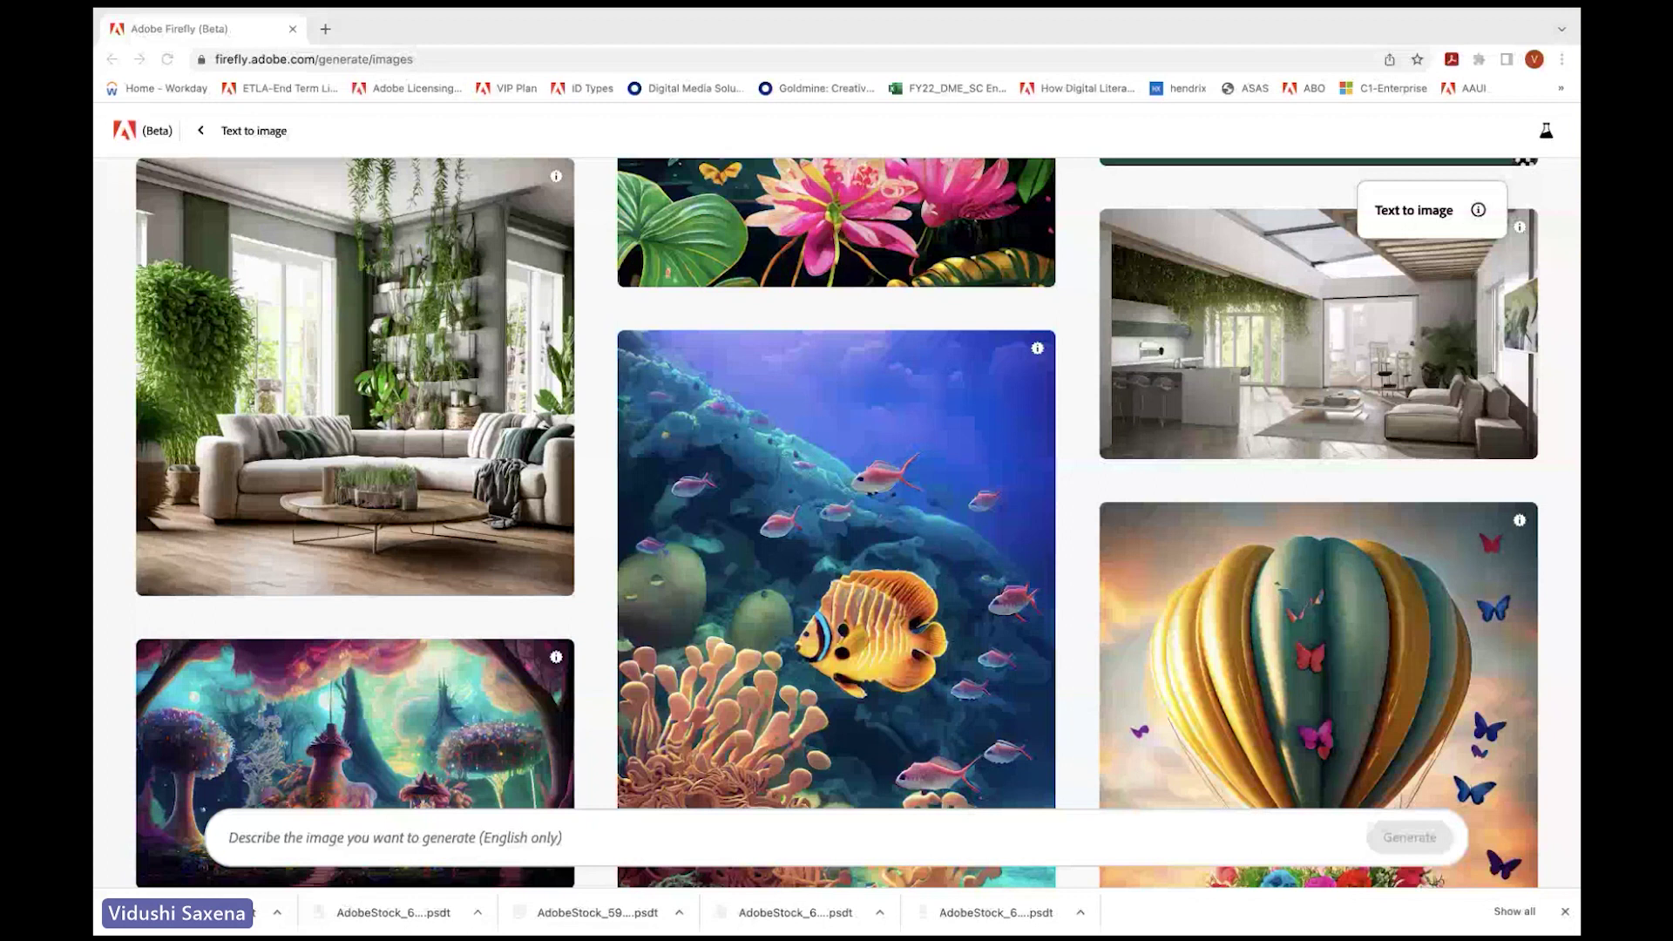
pyautogui.click(386, 840)
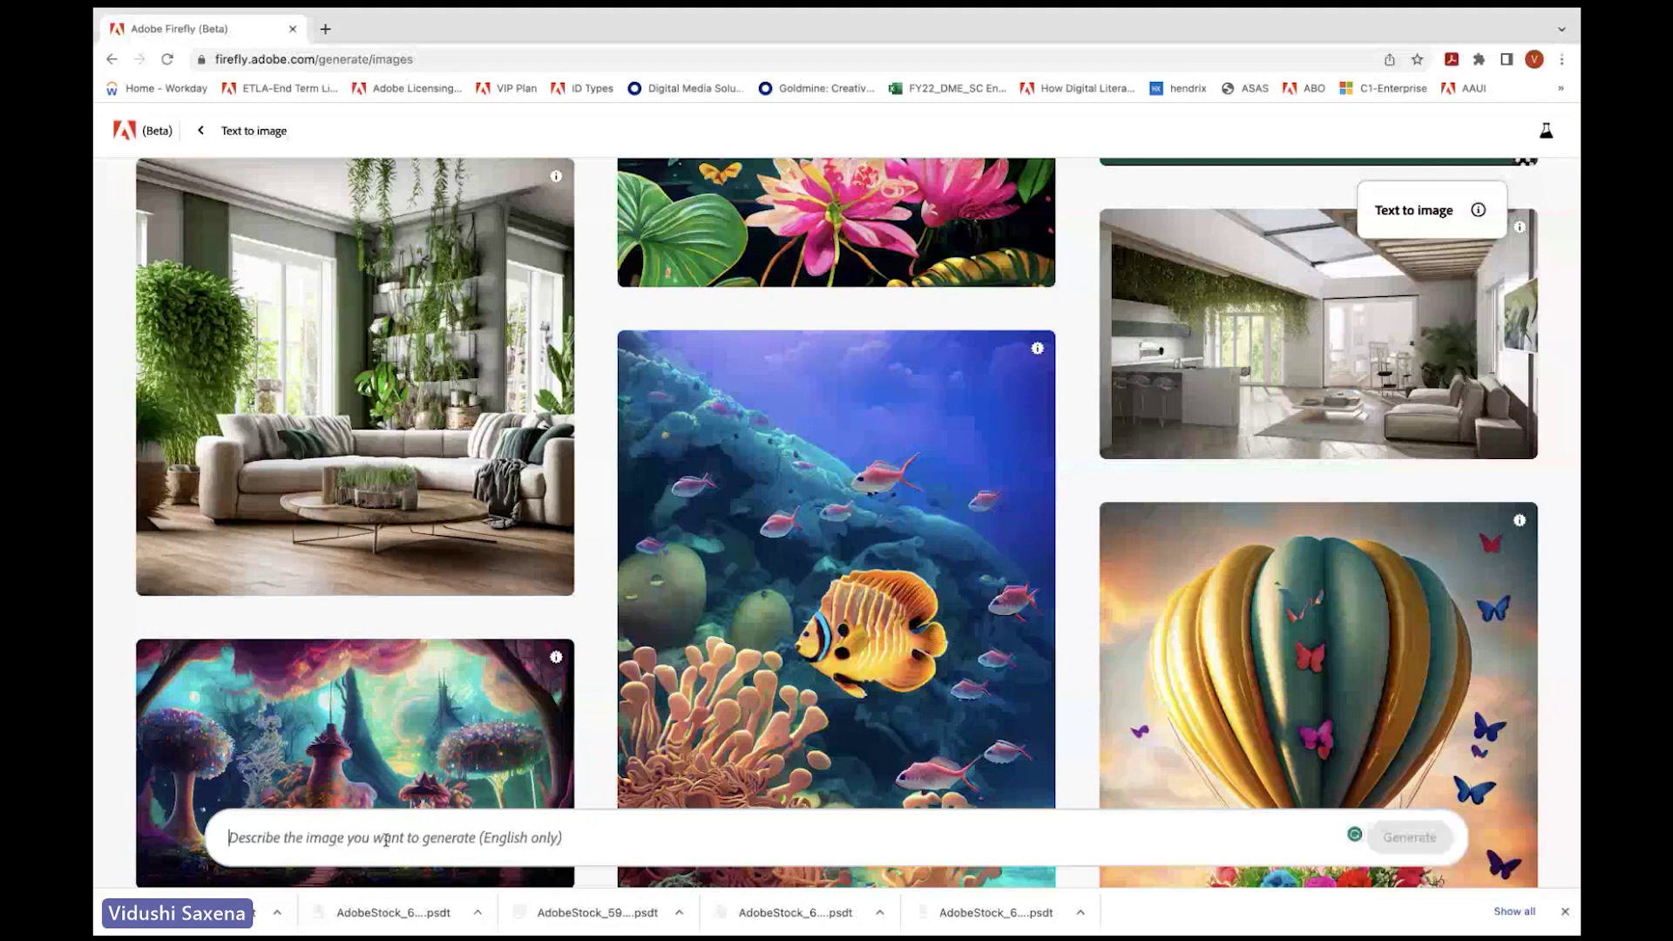
pyautogui.moveTo(332, 433)
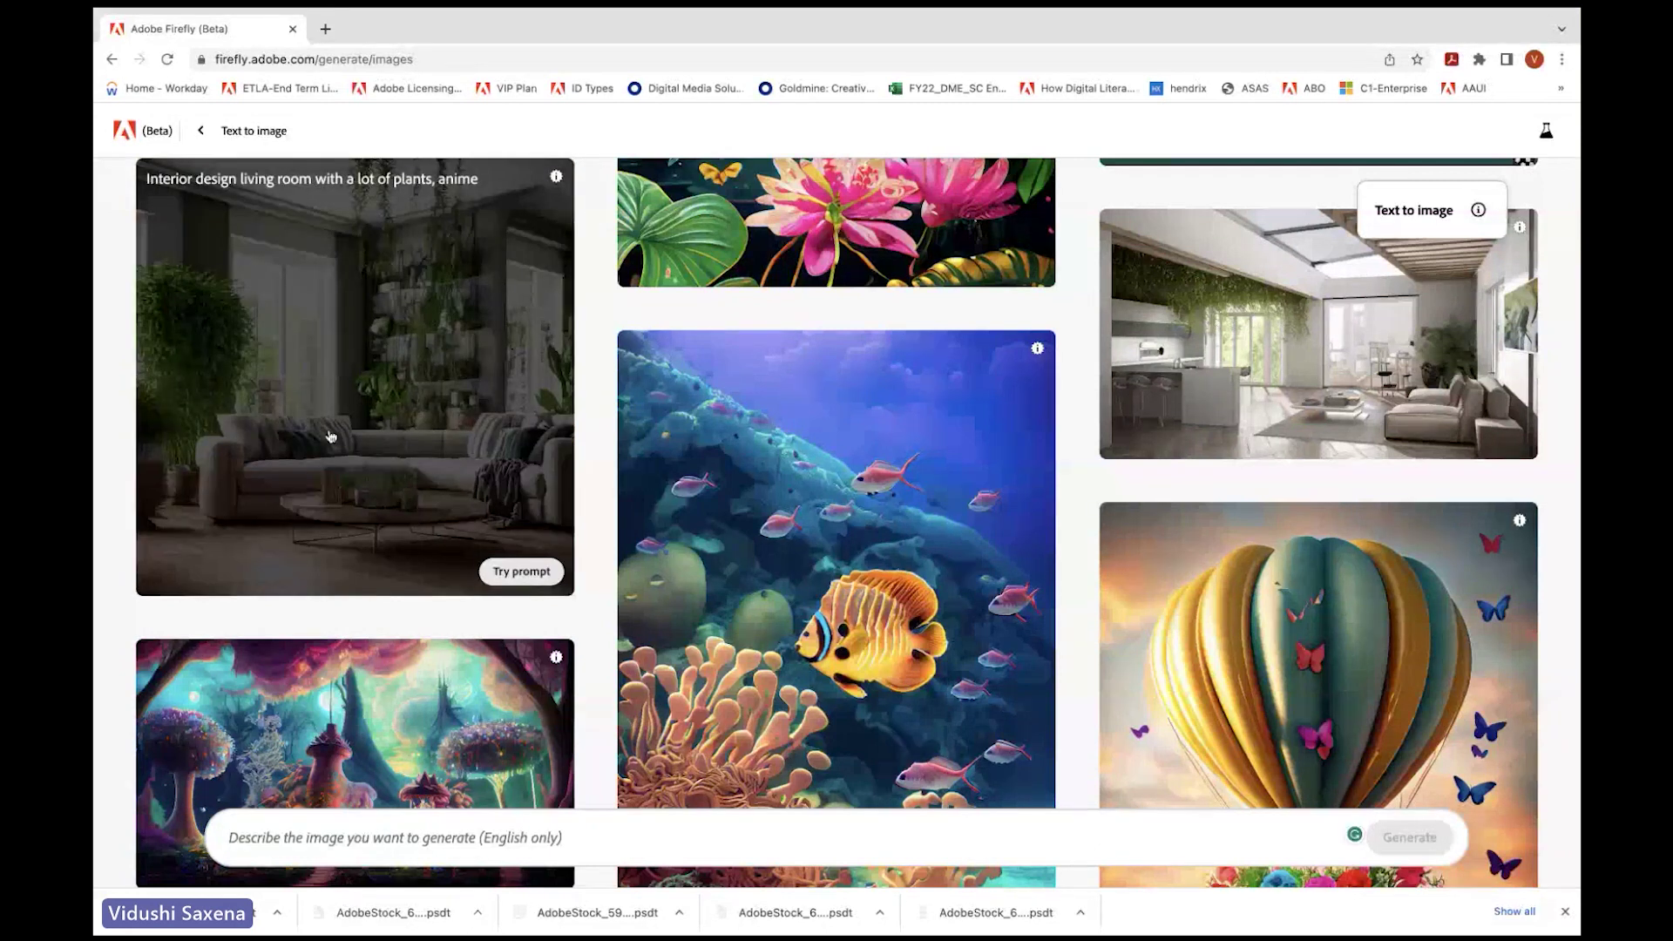
pyautogui.scroll(5, 608, 469)
pyautogui.scroll(10, 645, 446)
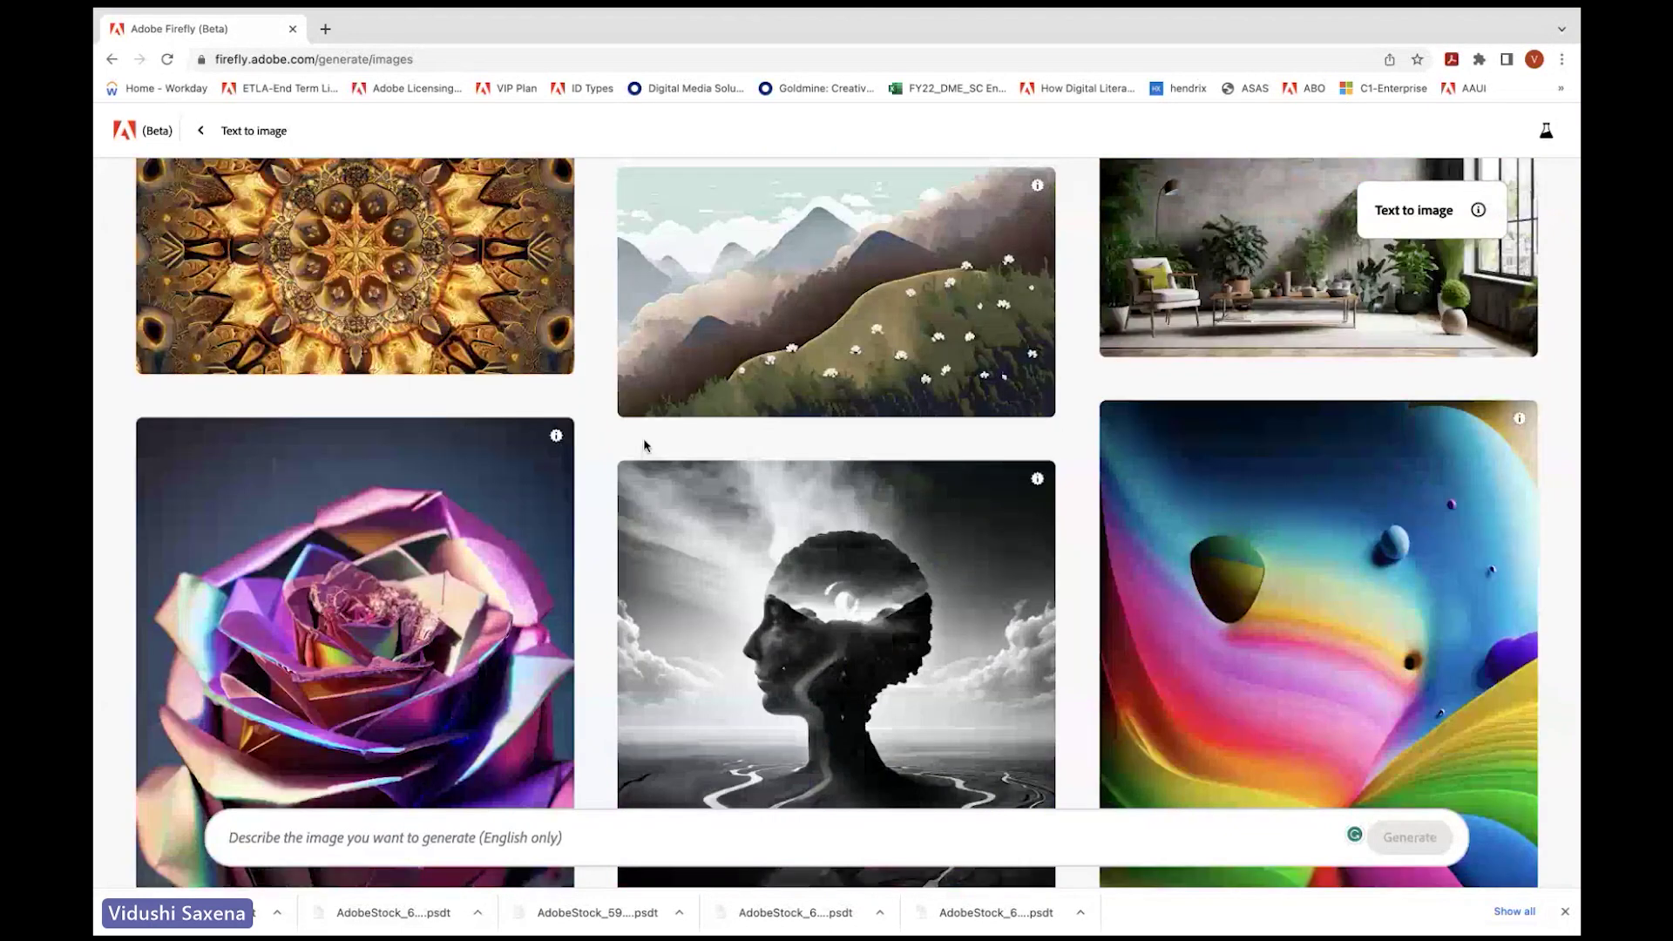
pyautogui.scroll(1, 645, 446)
pyautogui.scroll(-6, 645, 447)
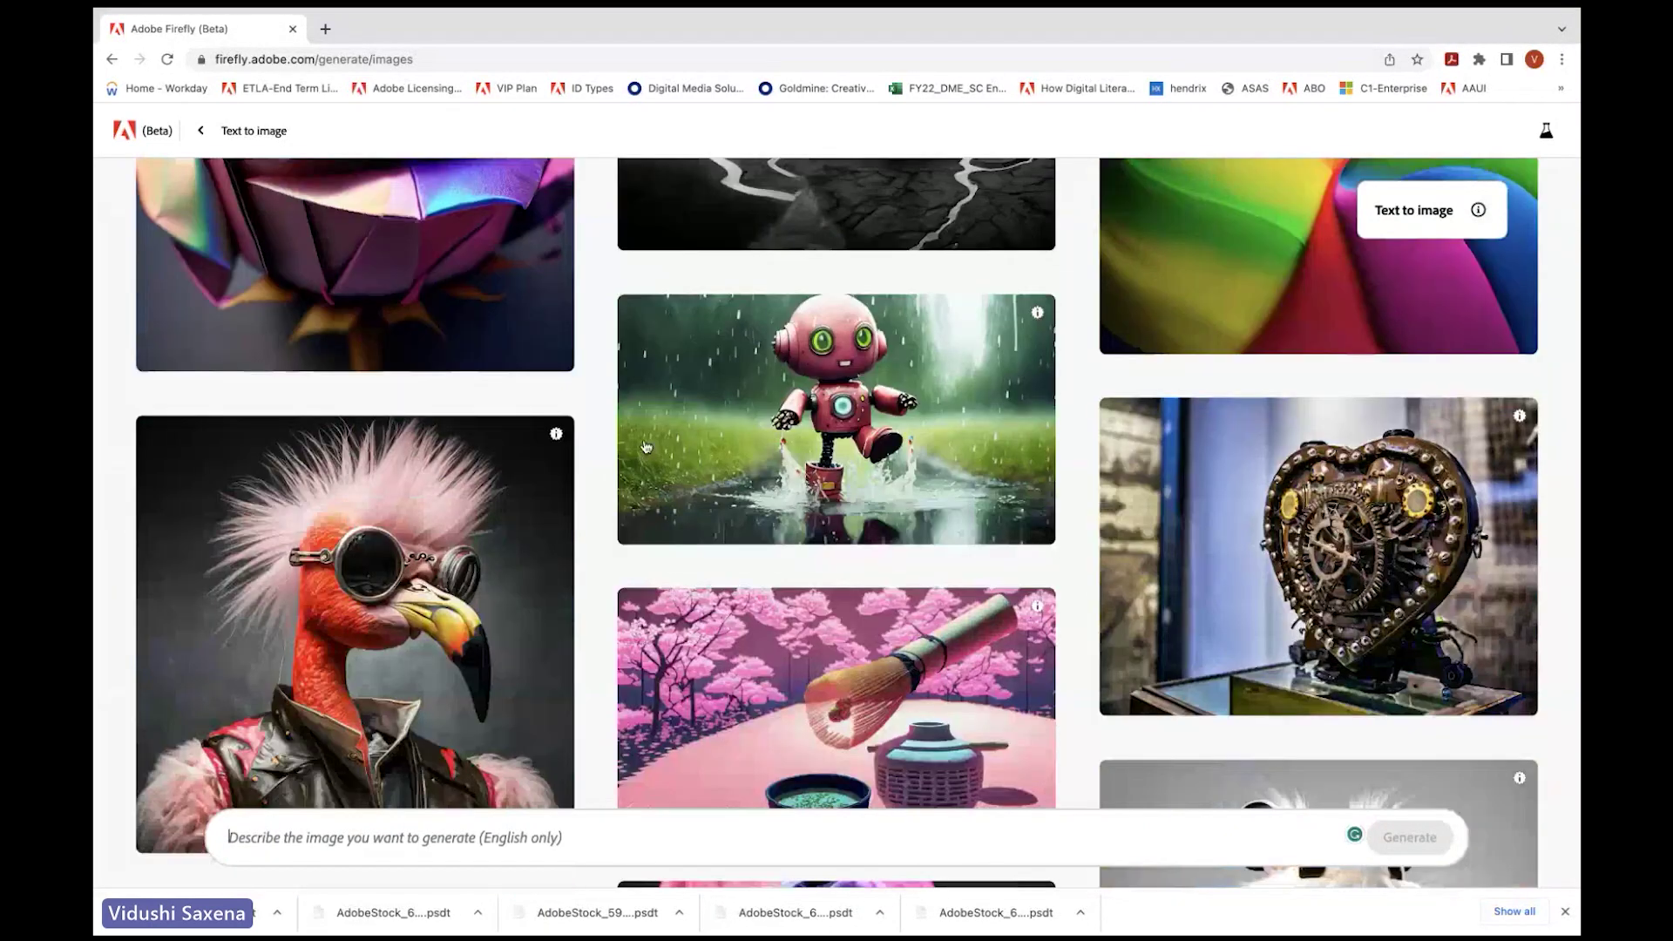
pyautogui.scroll(-5, 645, 448)
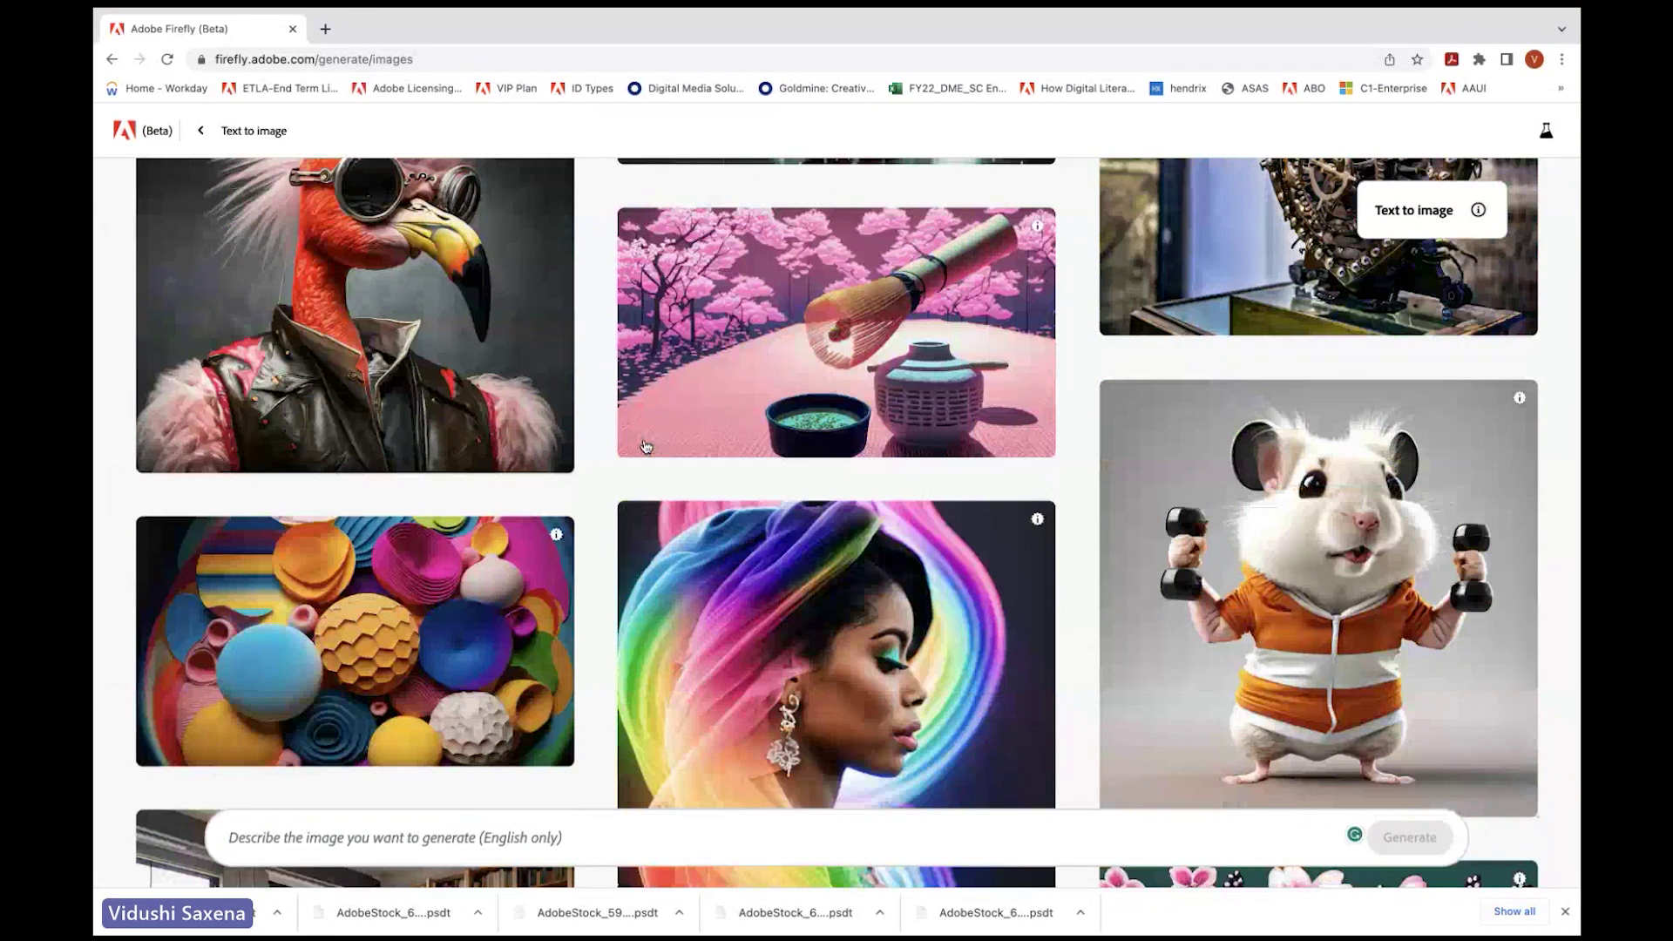
pyautogui.click(645, 446)
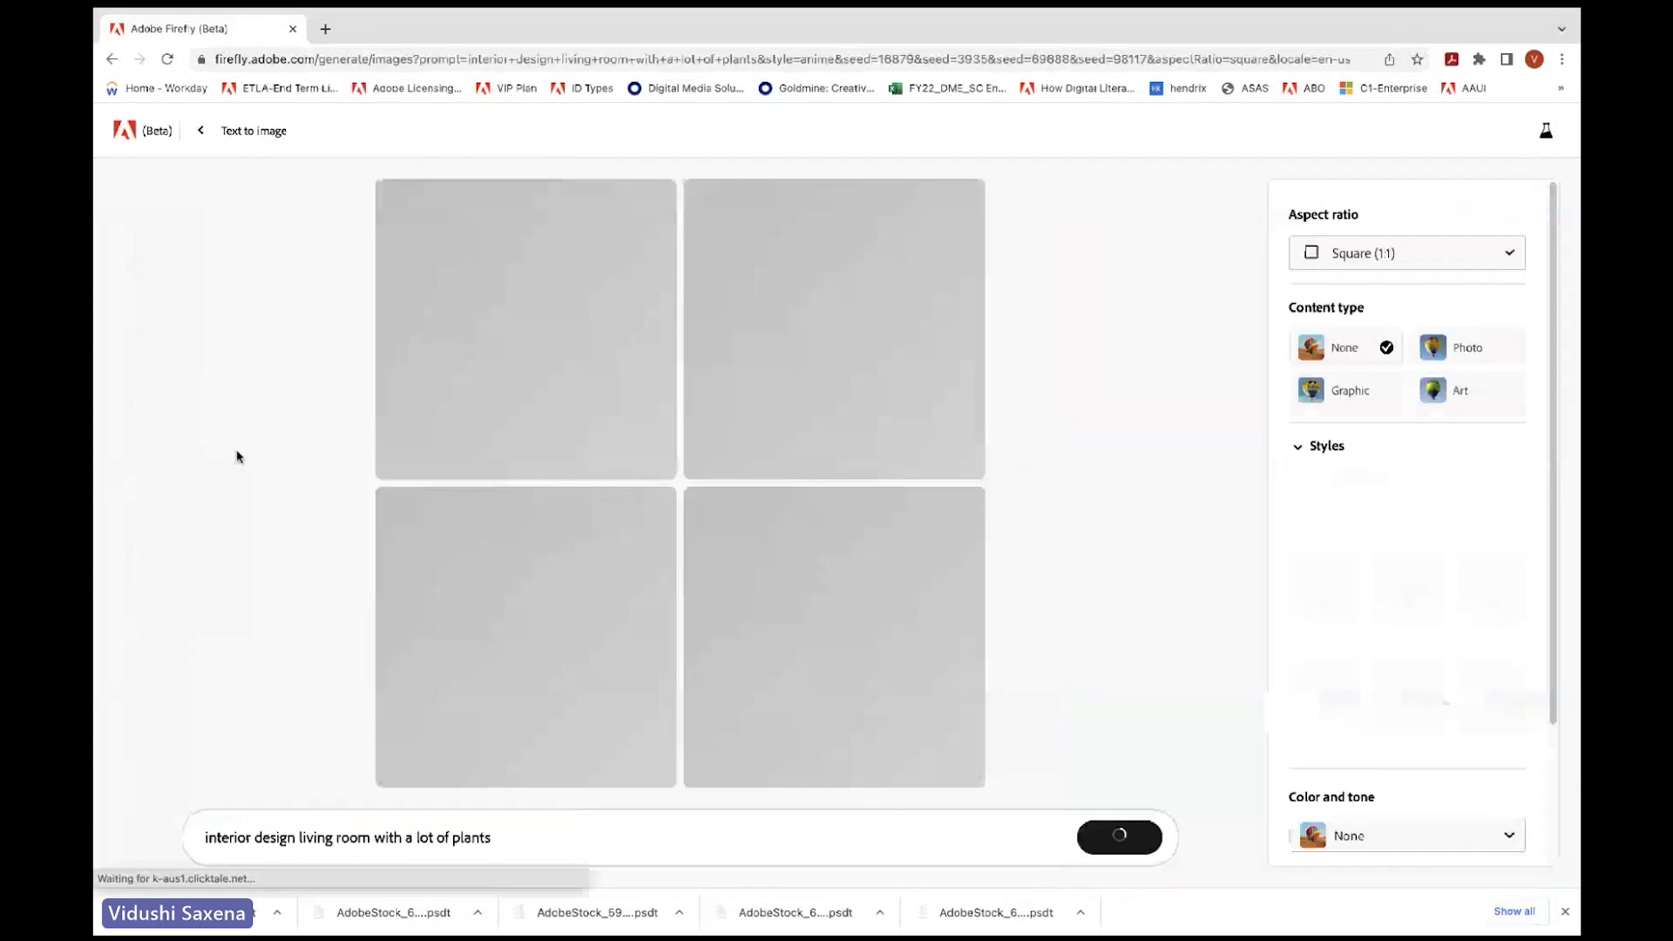
# Step: Extend the living room prompt with "with sunlight" and generate new images
pyautogui.click(505, 839)
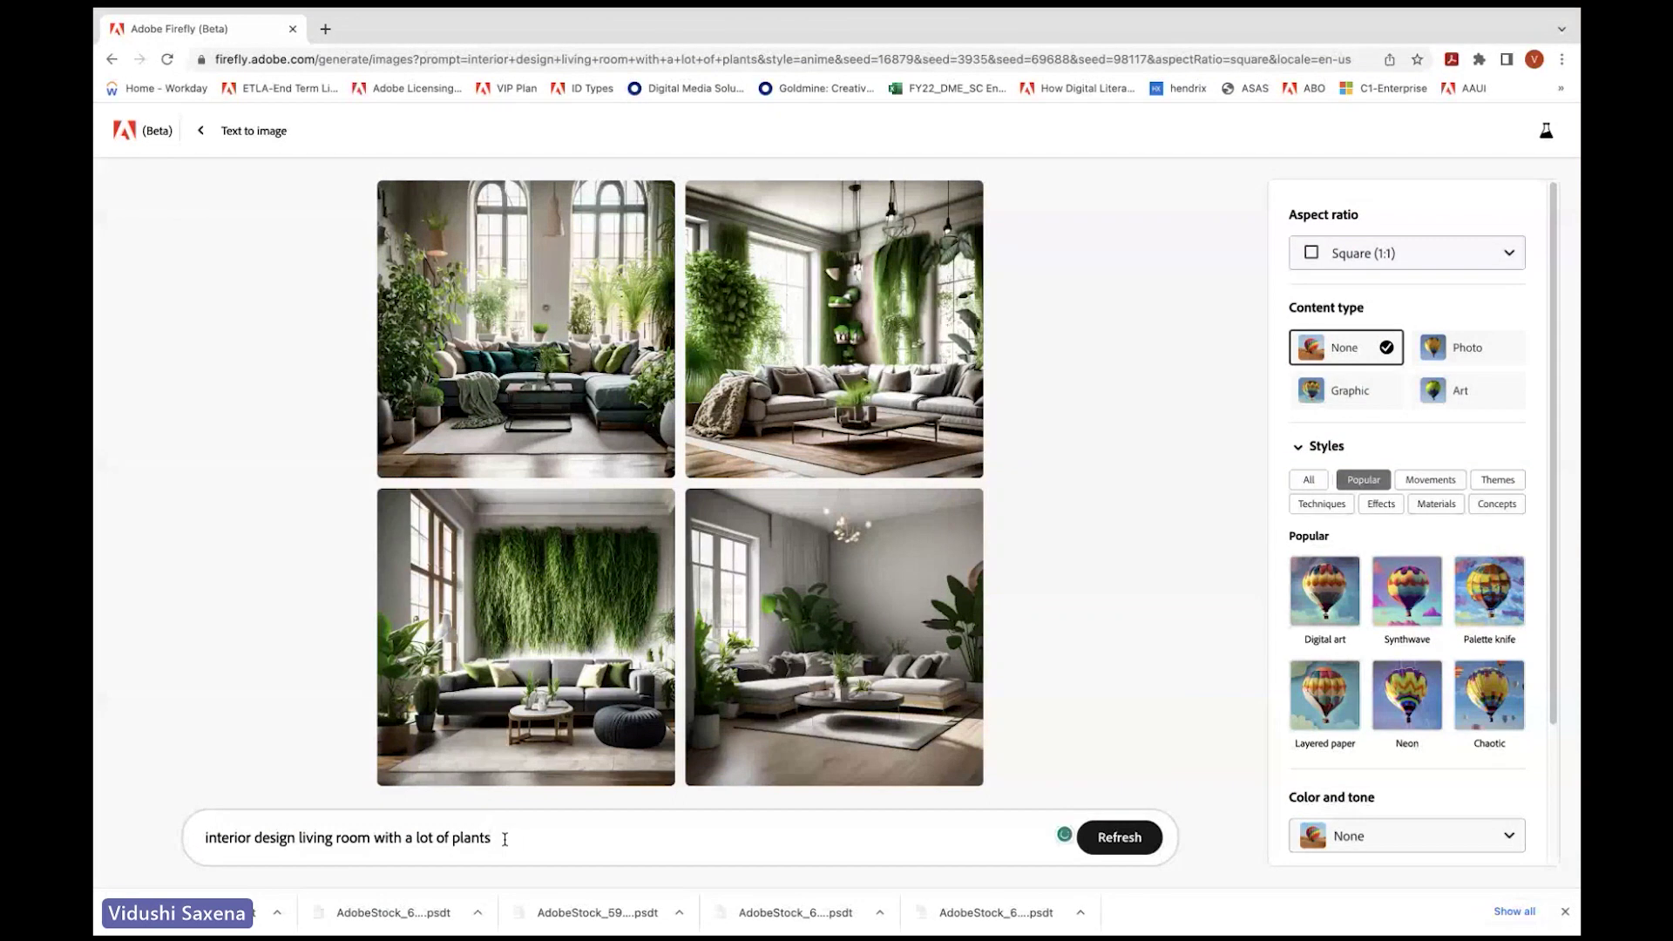
pyautogui.write('with su')
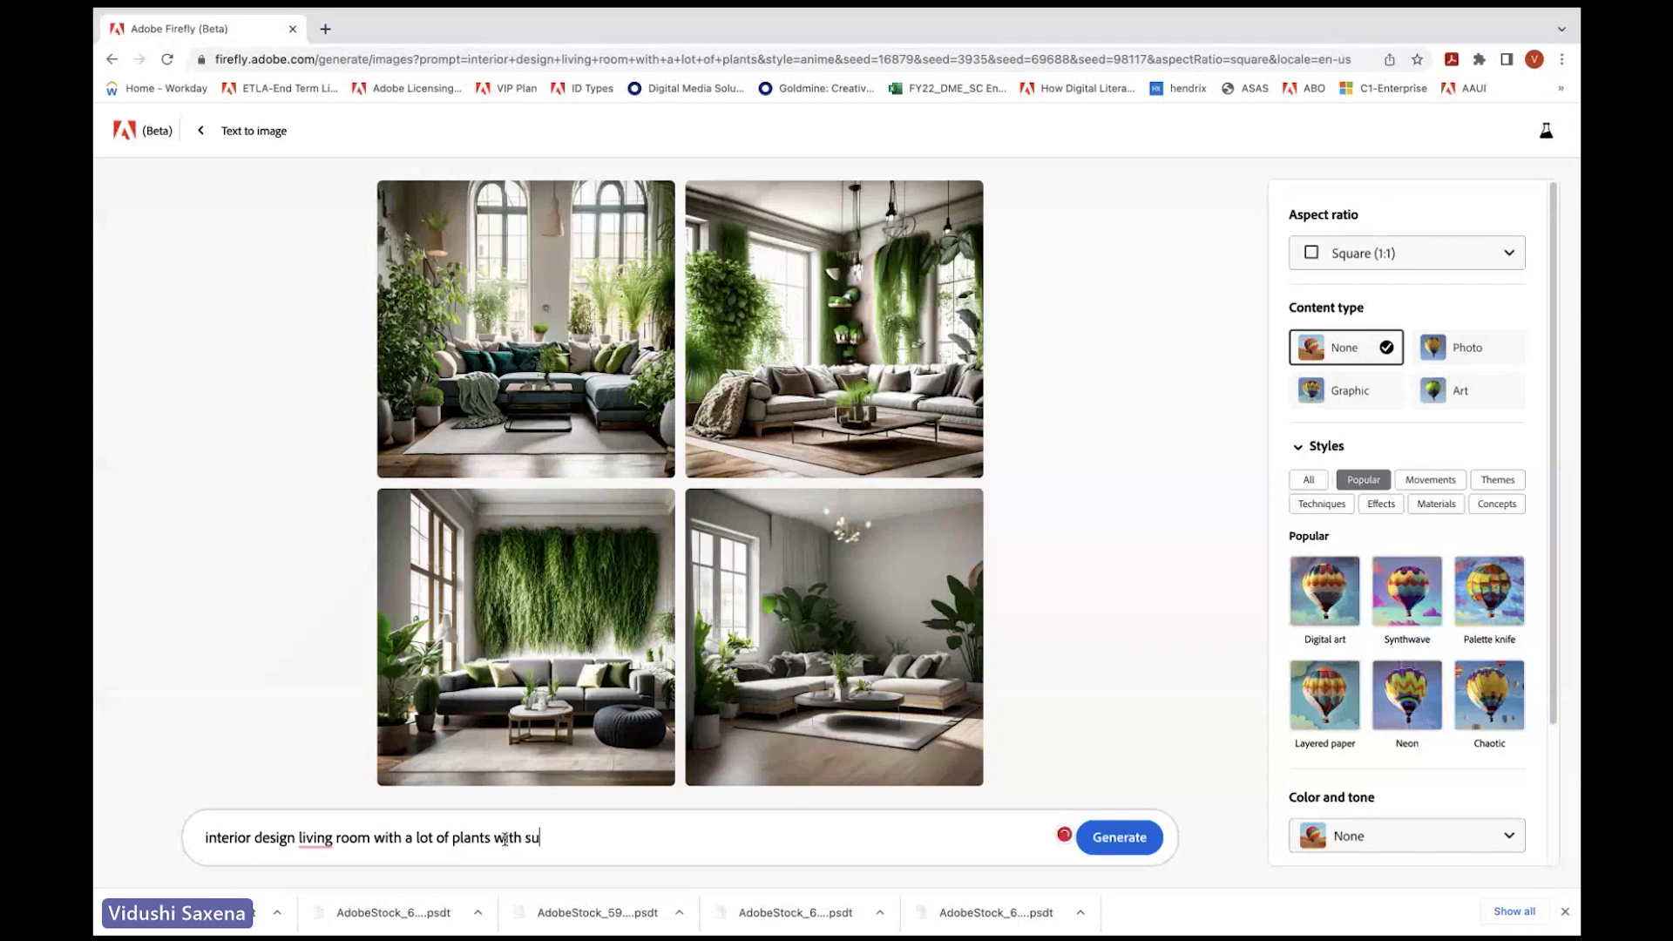
pyautogui.write('nlight')
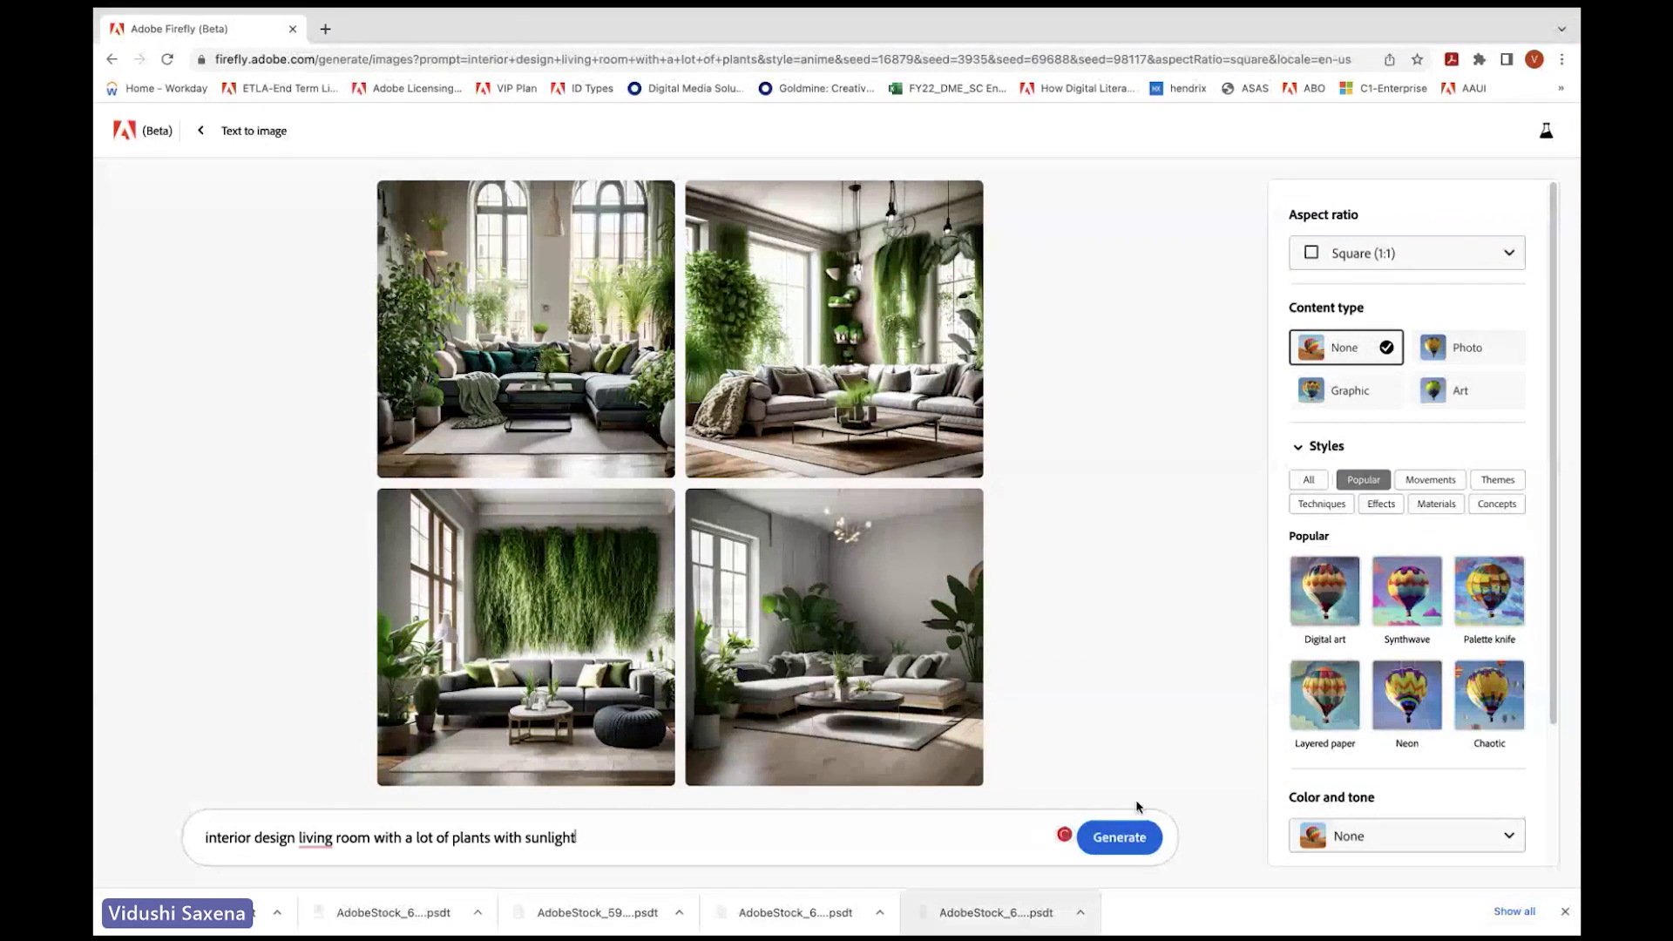
pyautogui.click(1125, 838)
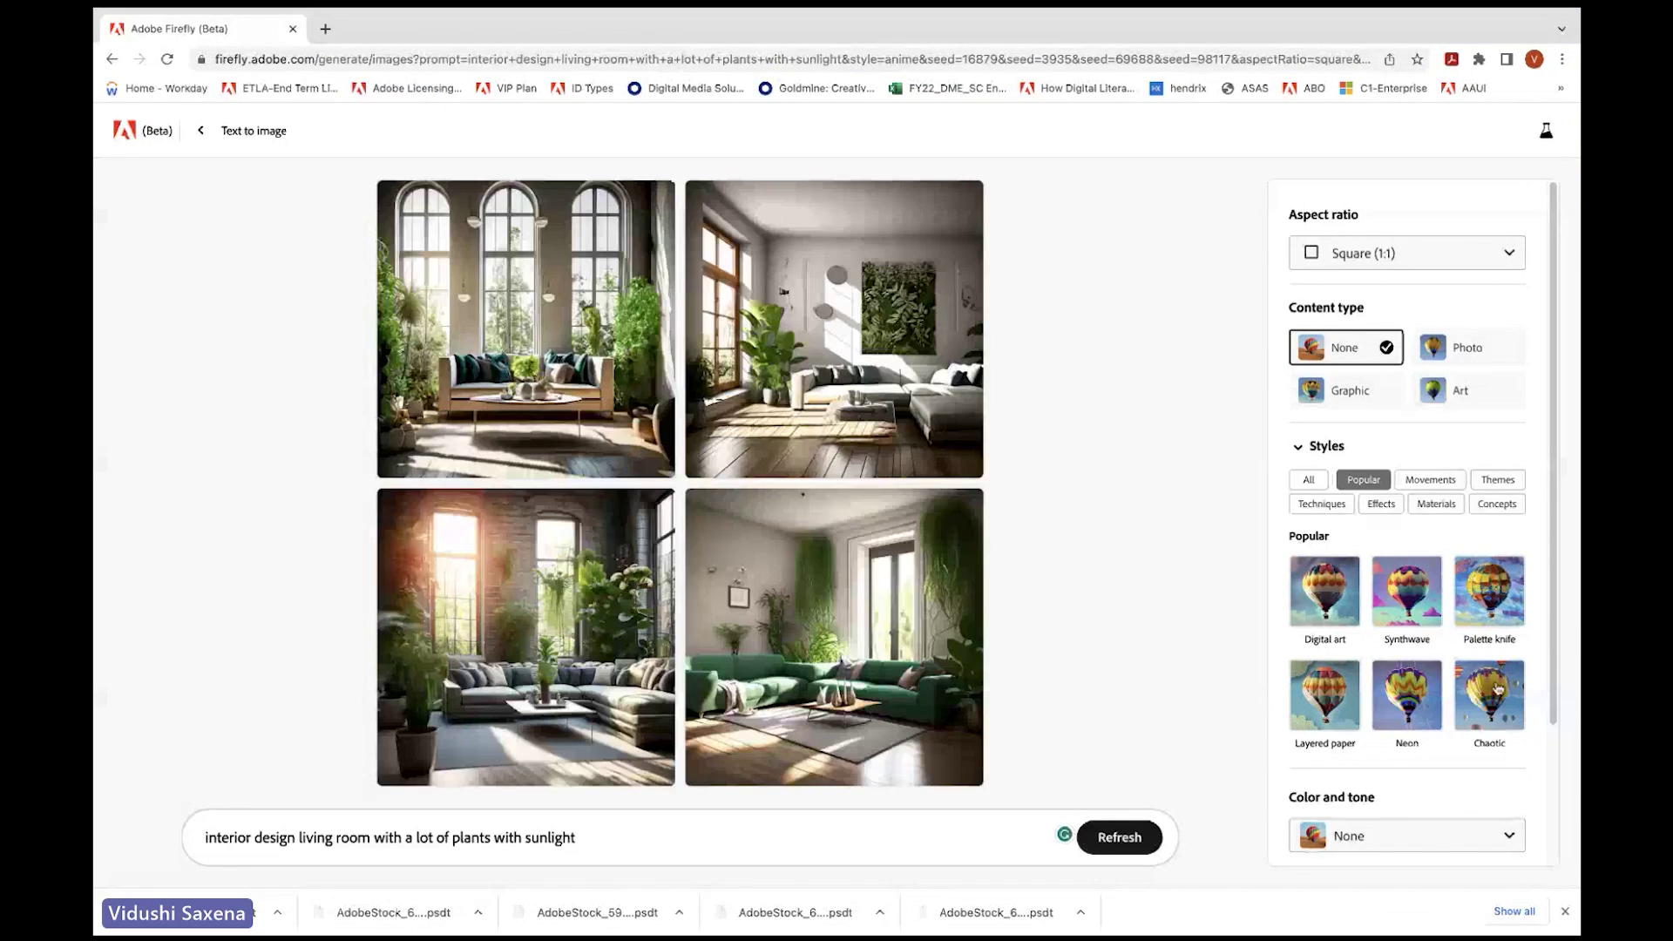
# Step: Apply Golden hour lighting to the living room prompt and generate the images again
pyautogui.moveTo(1557, 544); pyautogui.dragTo(1559, 782)
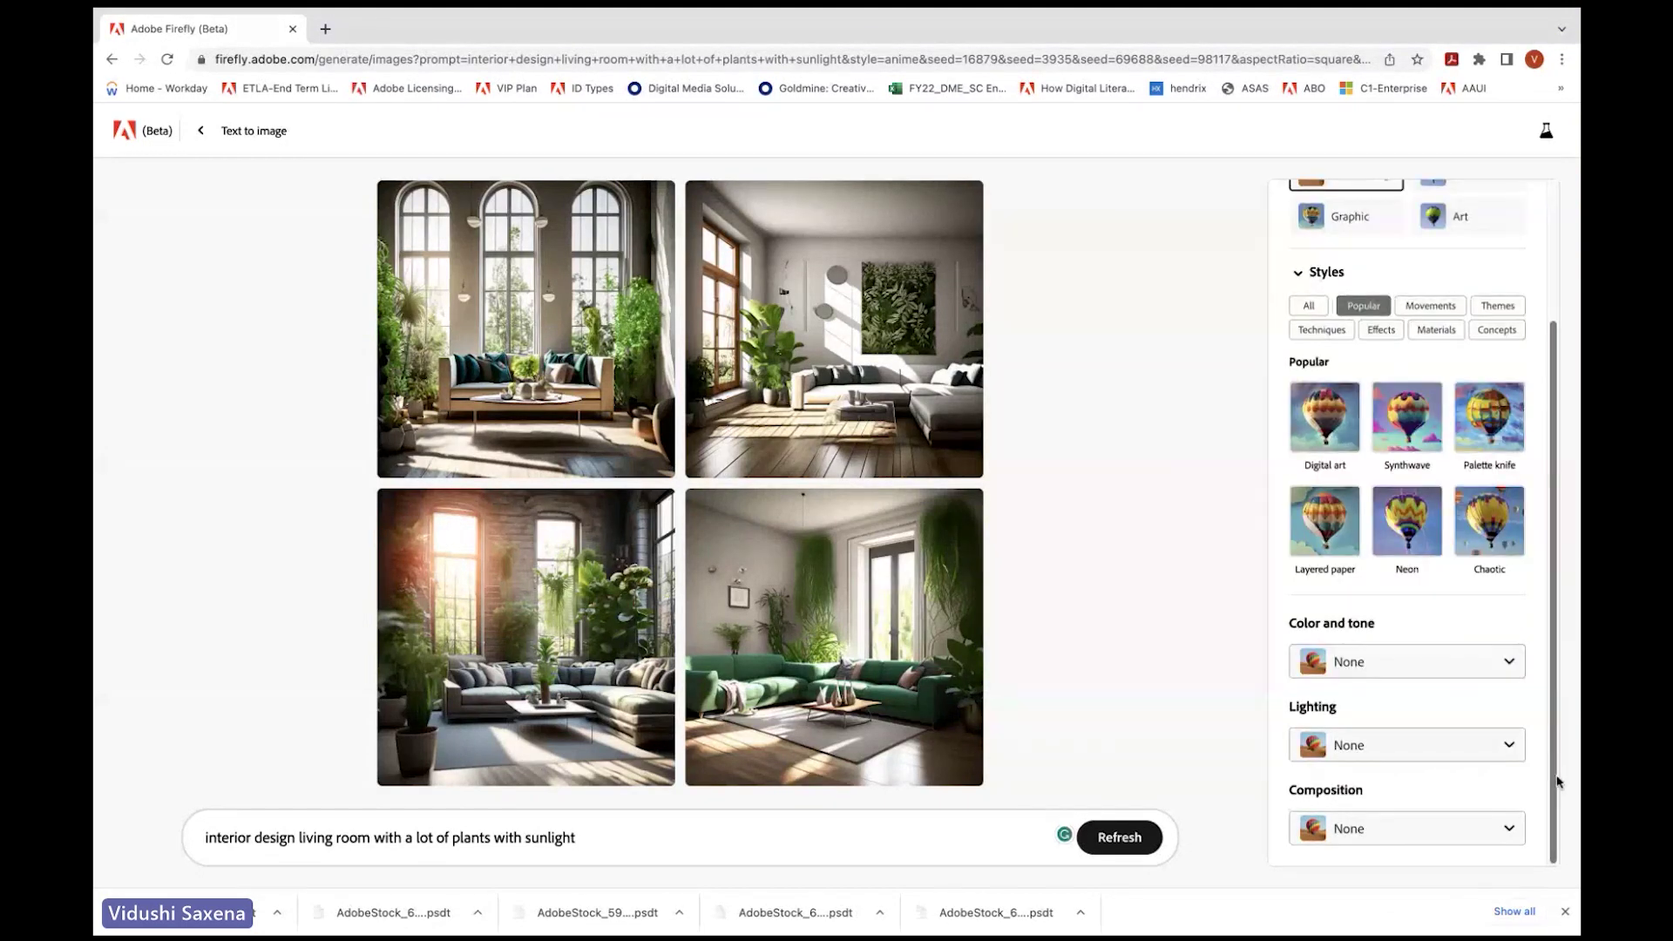
pyautogui.click(1403, 828)
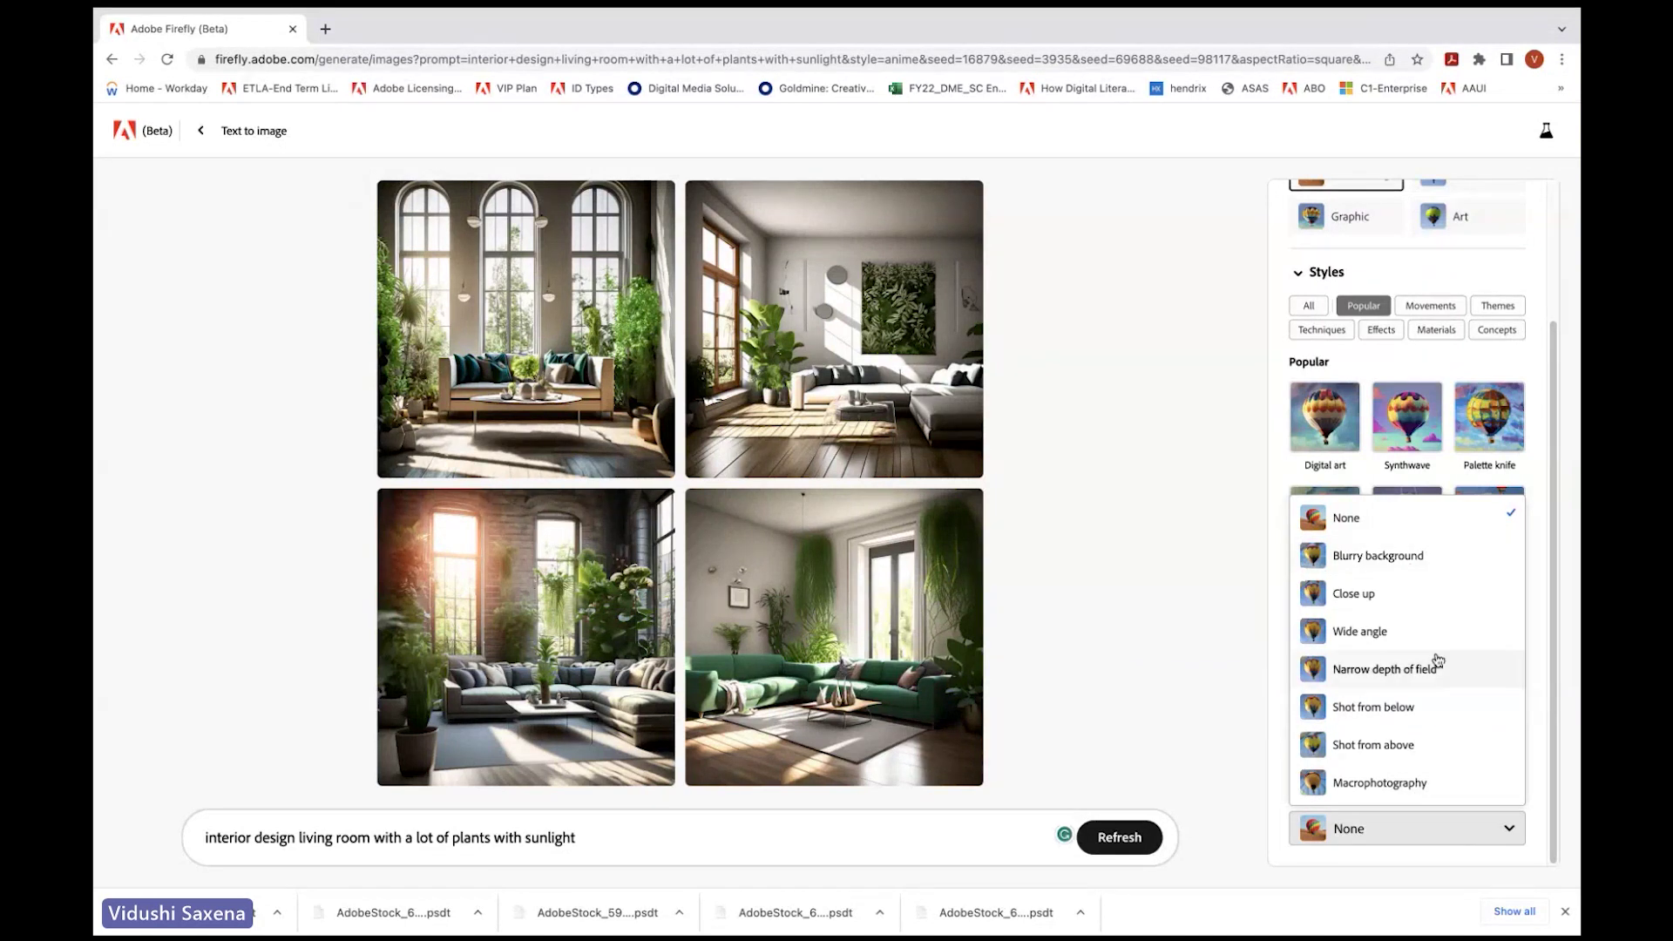
pyautogui.click(1253, 722)
pyautogui.click(1416, 743)
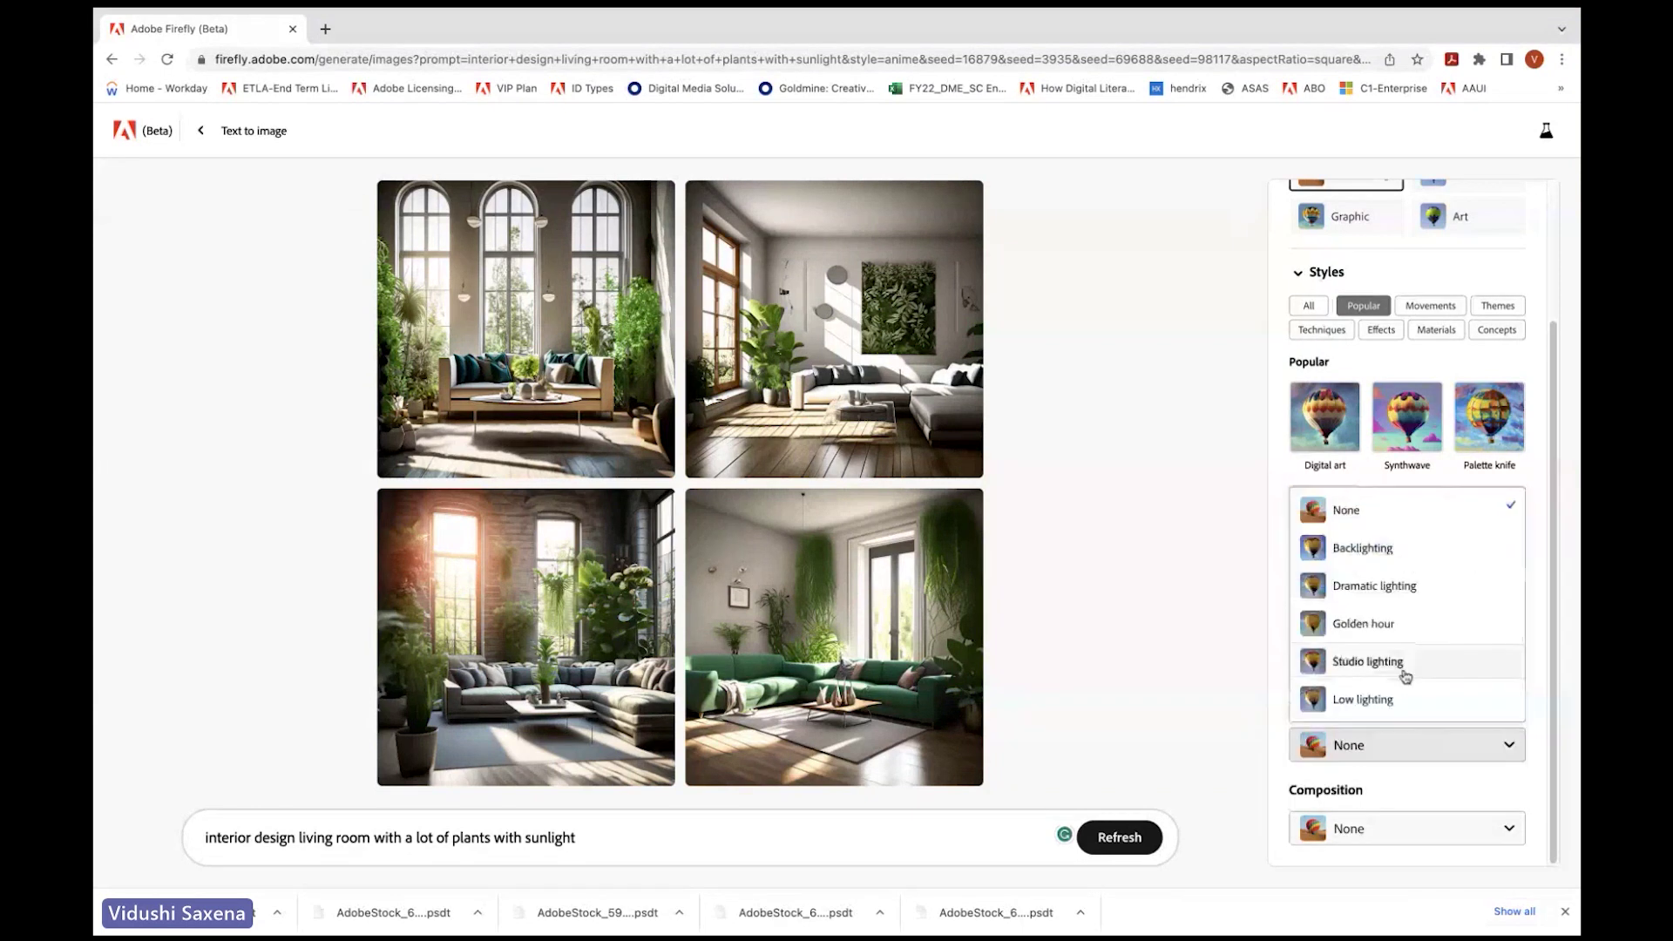
pyautogui.click(1405, 638)
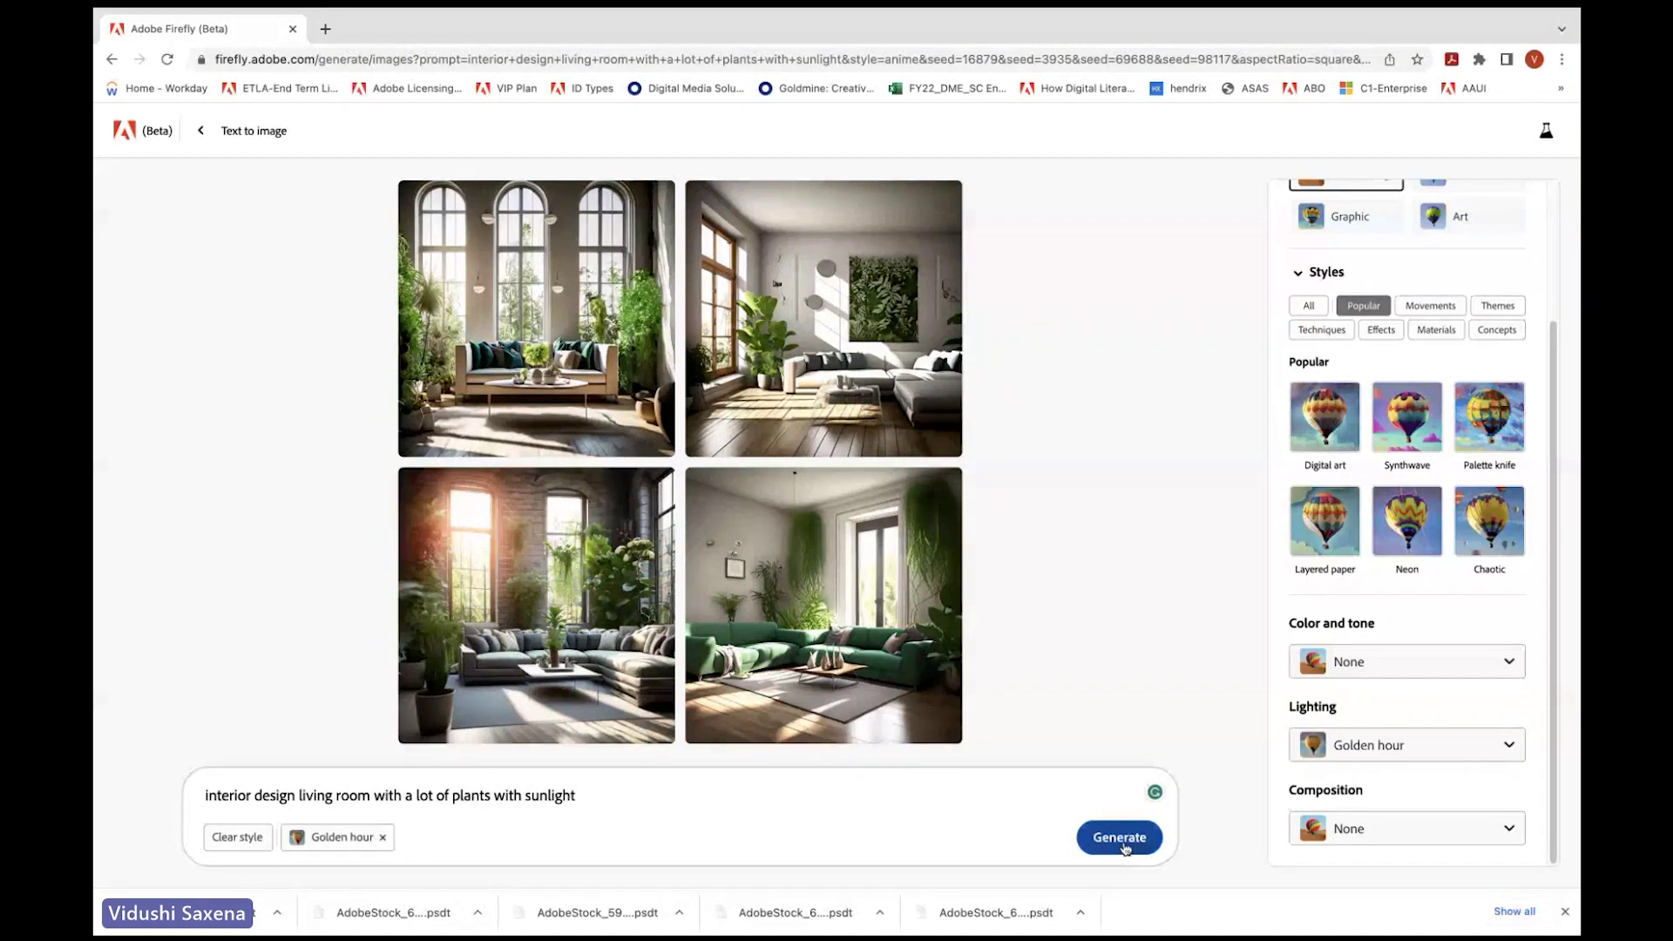
pyautogui.click(1120, 838)
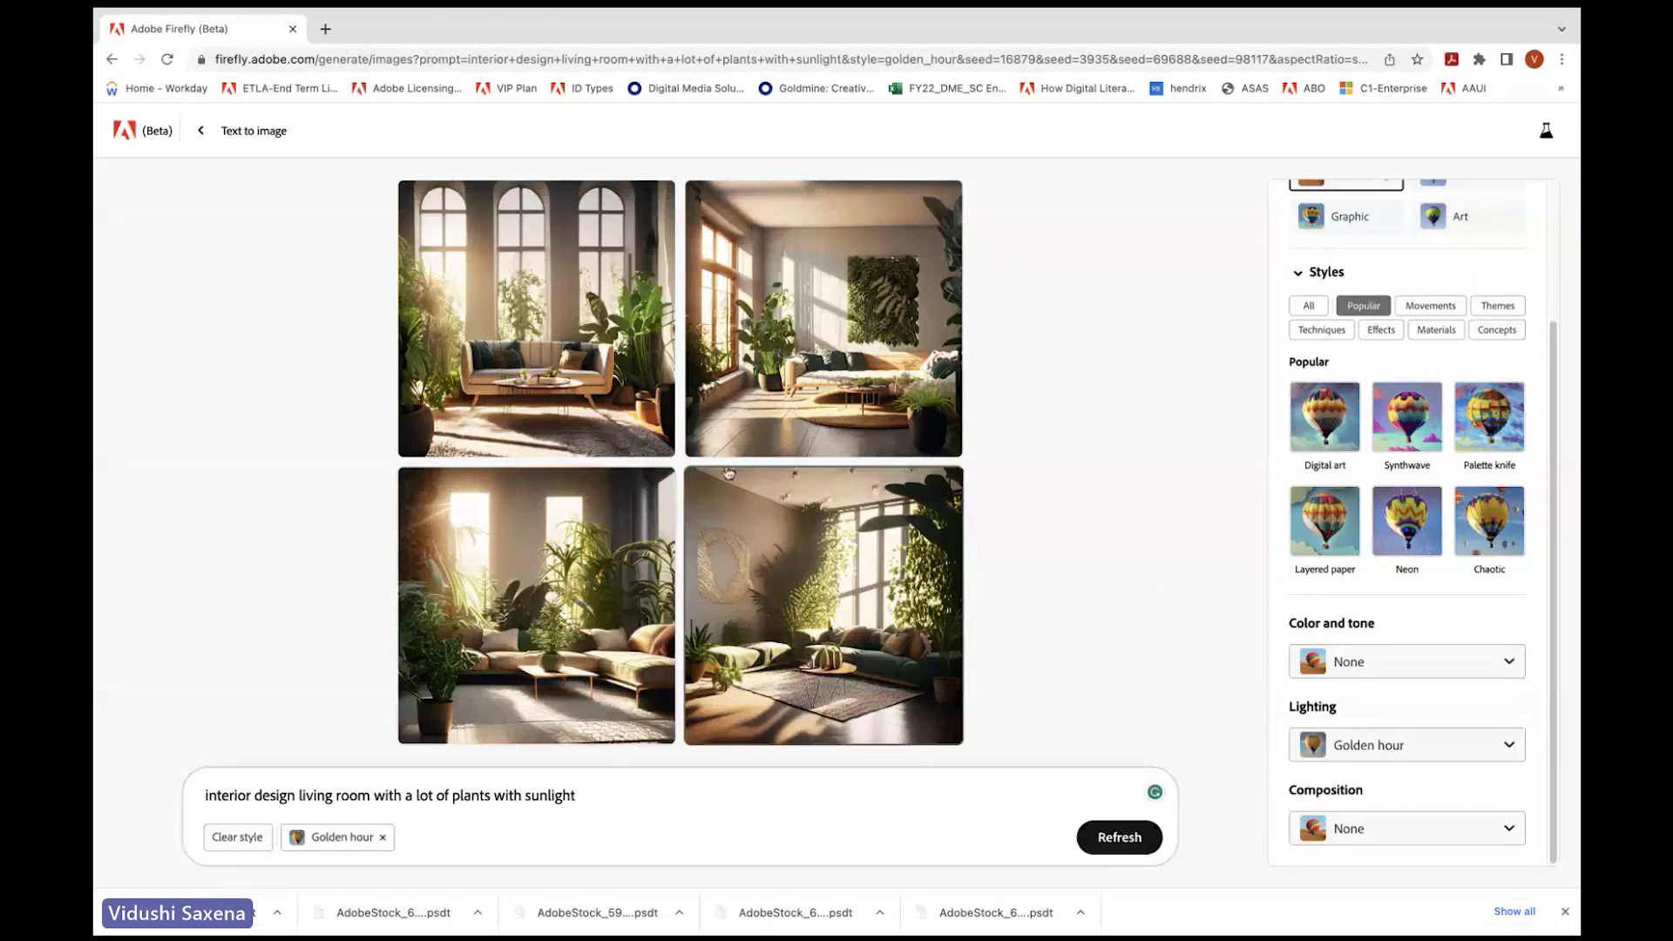
# Step: Set the living room images' aspect ratio to Widescreen (16:9)
pyautogui.moveTo(756, 598)
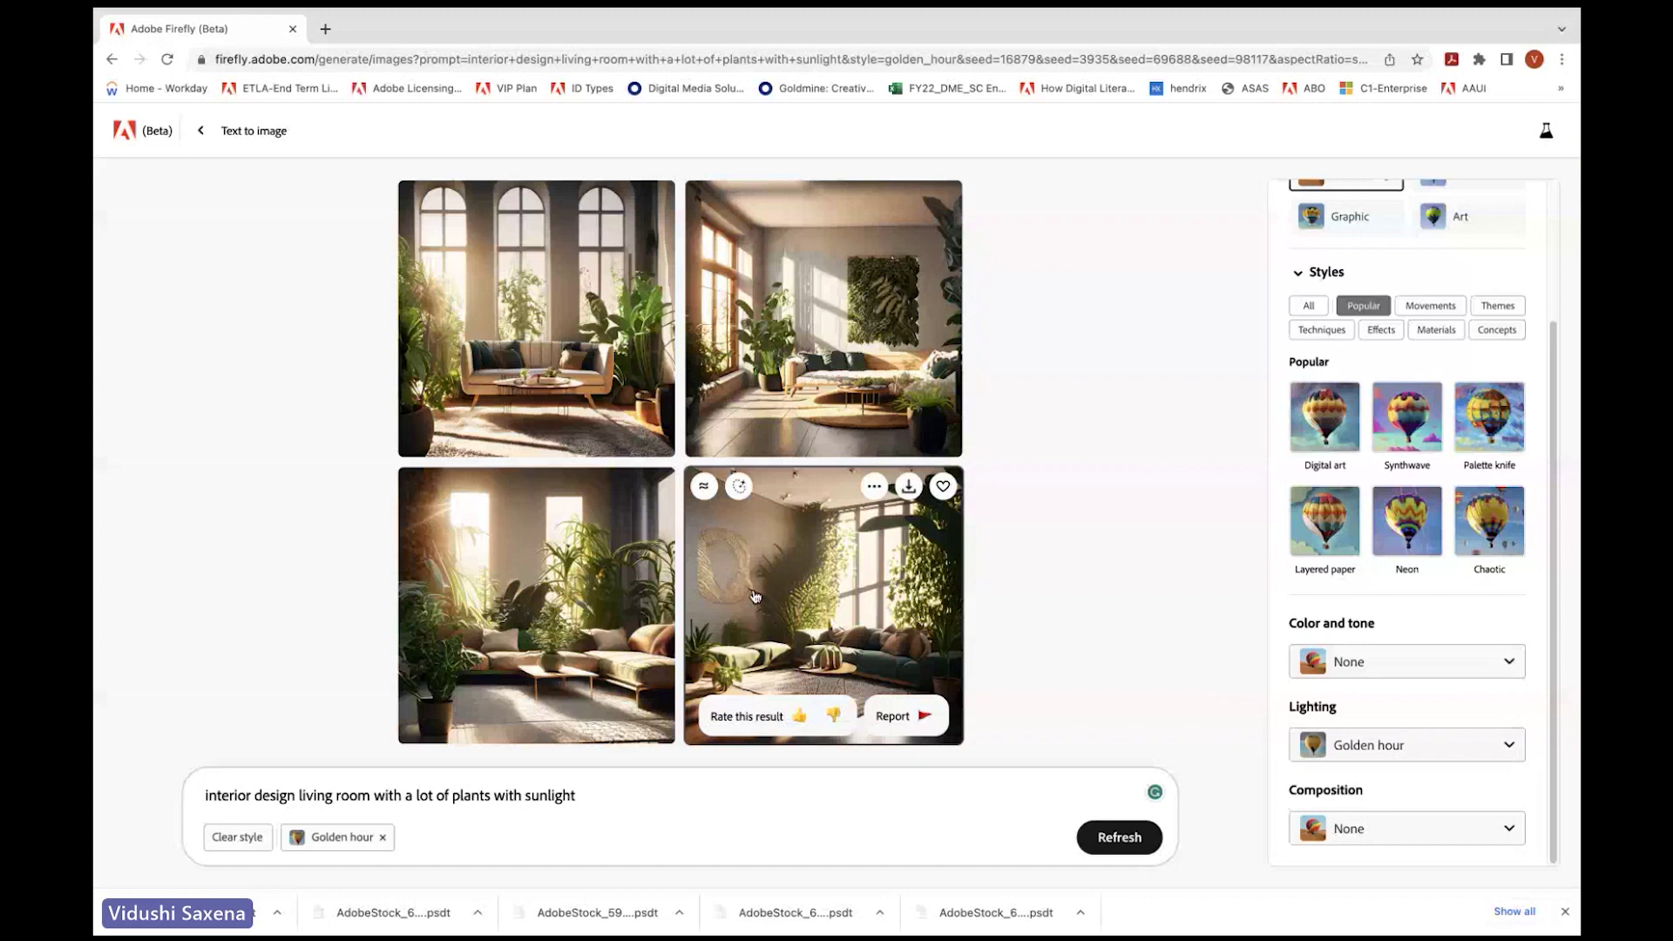
pyautogui.scroll(3, 1396, 332)
pyautogui.click(1351, 264)
pyautogui.click(1374, 396)
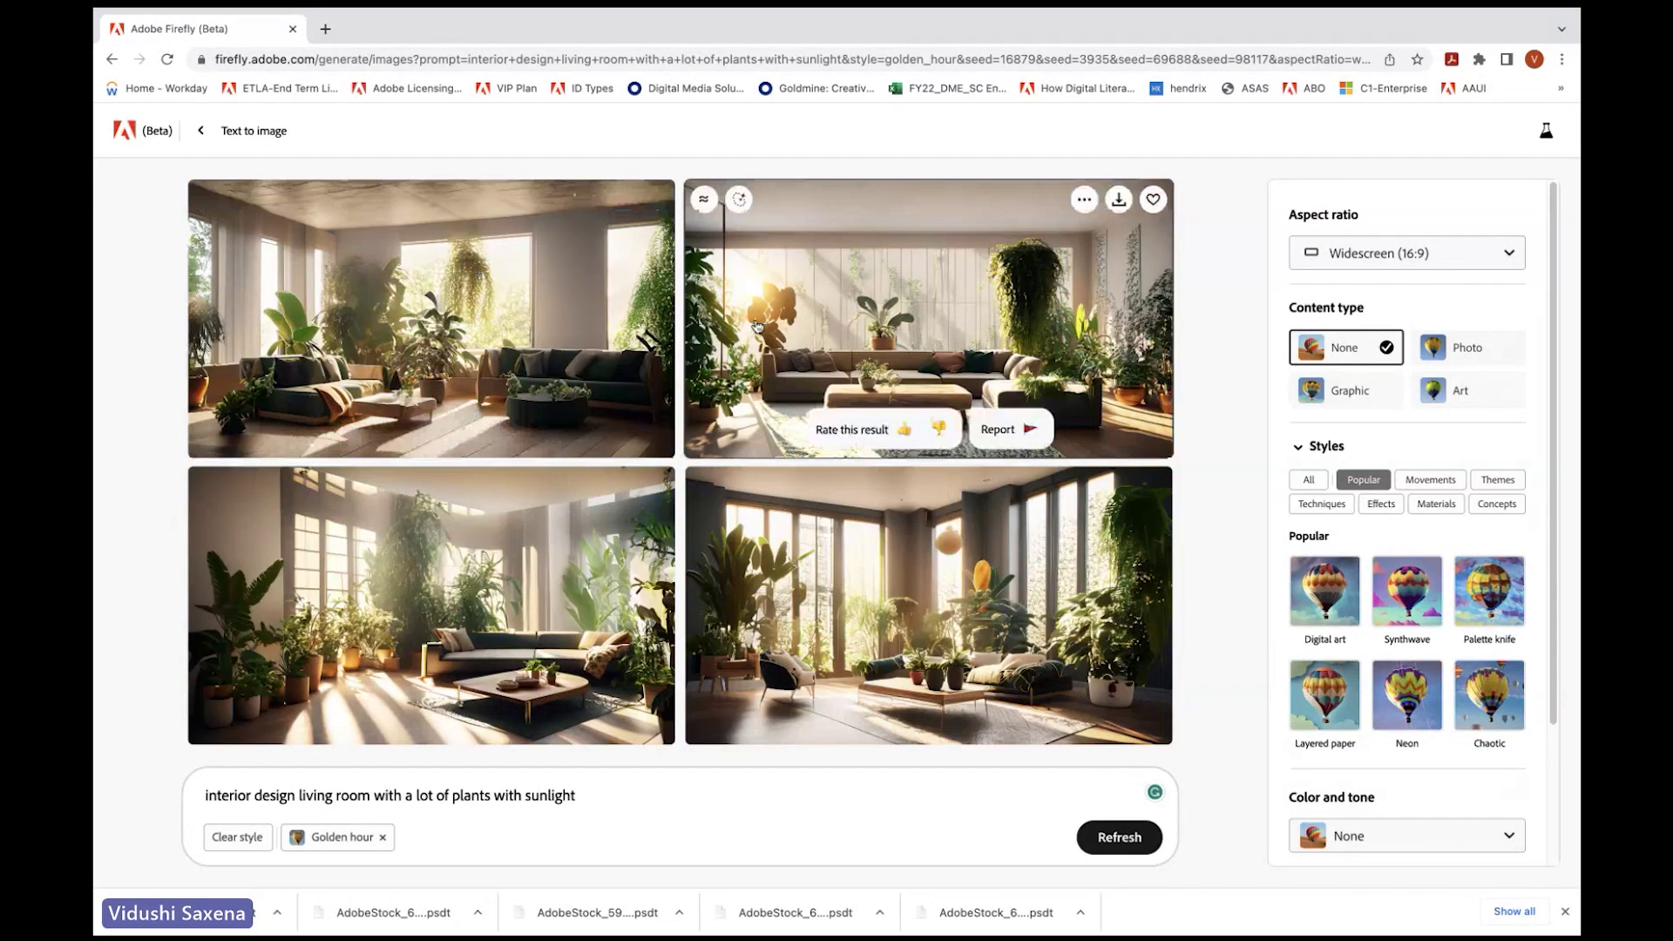
# Step: Return to the Firefly home page, open Text effects and browse its gallery of sample letters
pyautogui.click(205, 130)
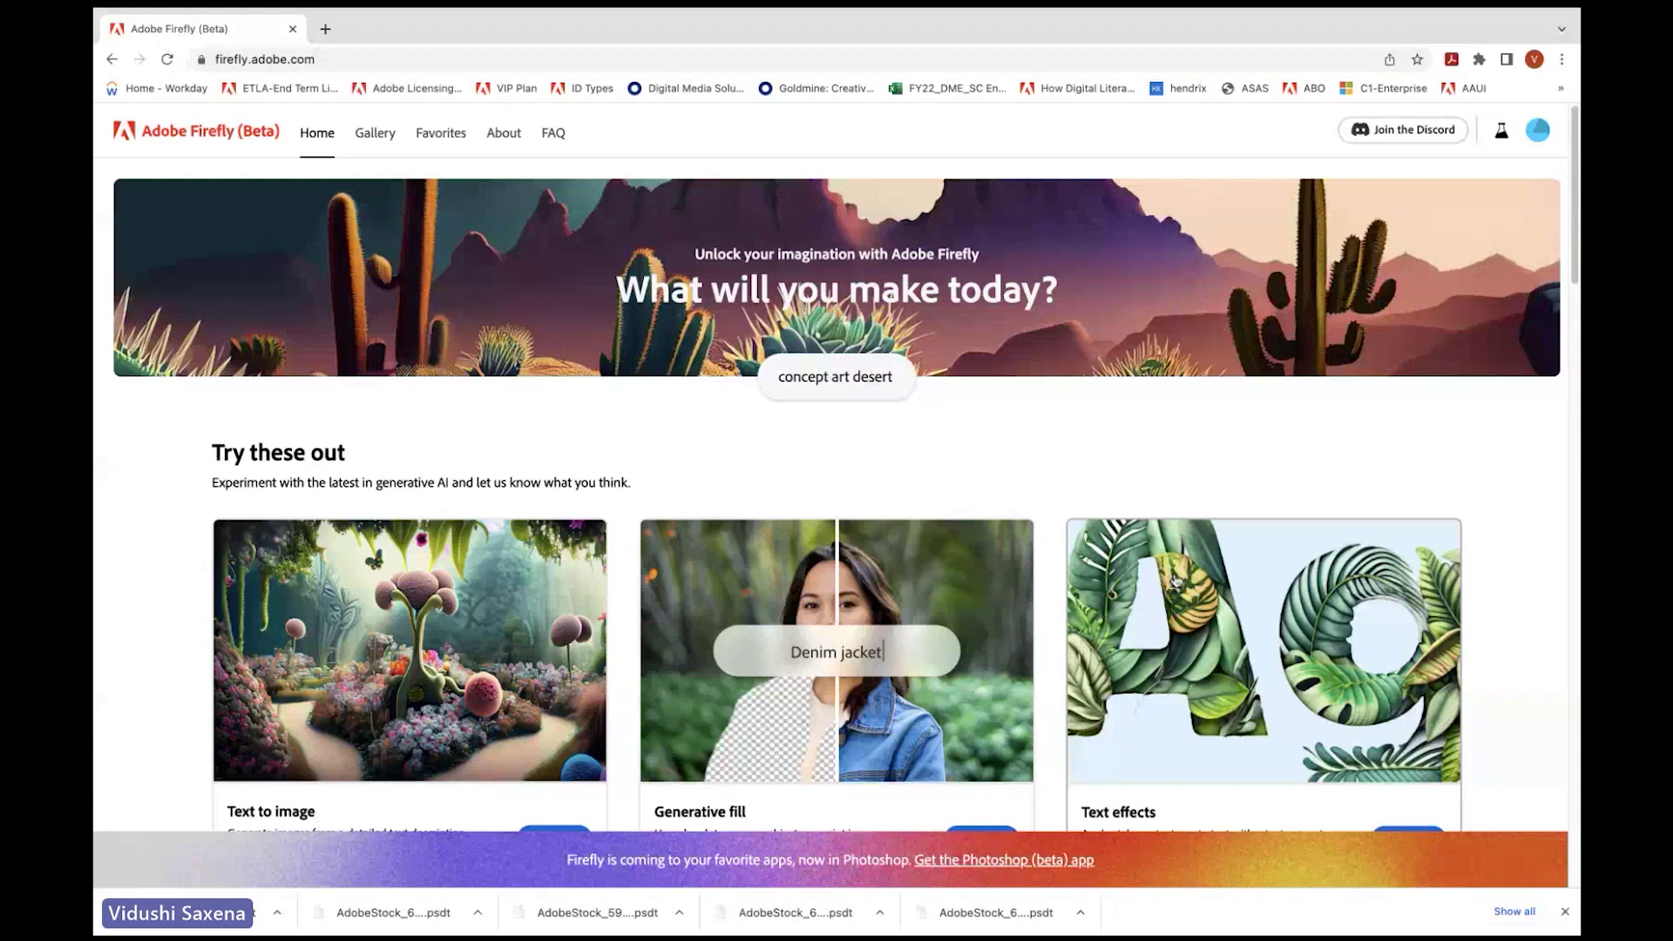
pyautogui.click(1266, 600)
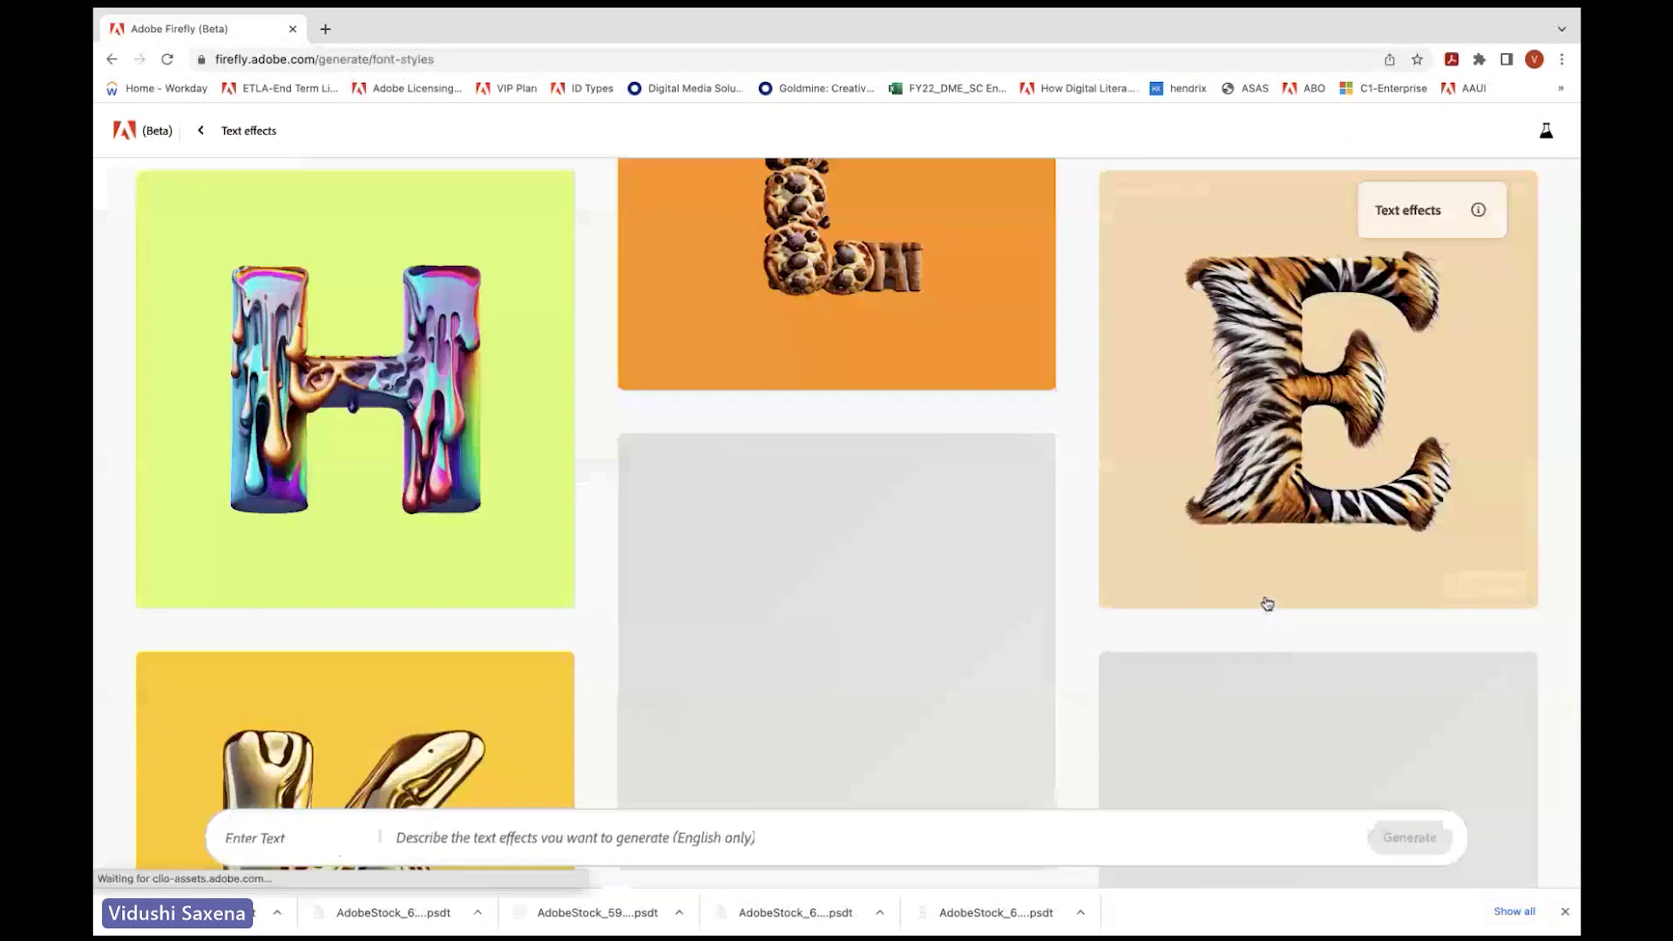
pyautogui.moveTo(1267, 603)
pyautogui.moveTo(665, 490)
pyautogui.scroll(-1, 665, 489)
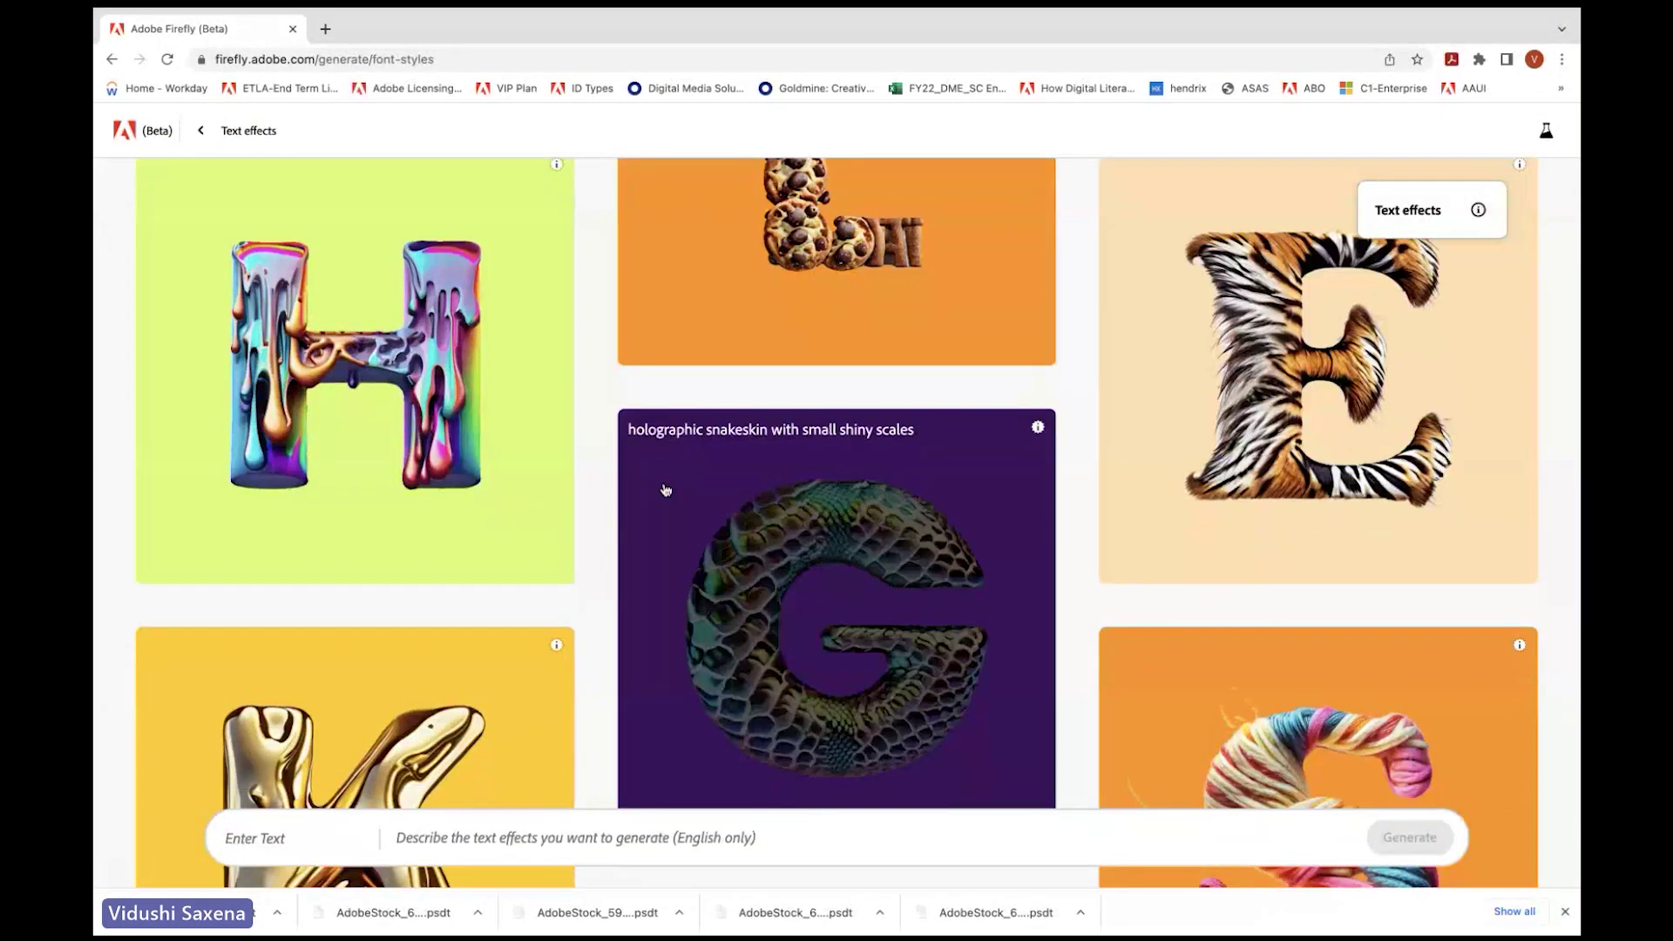
pyautogui.scroll(-5, 665, 489)
pyautogui.scroll(4, 665, 489)
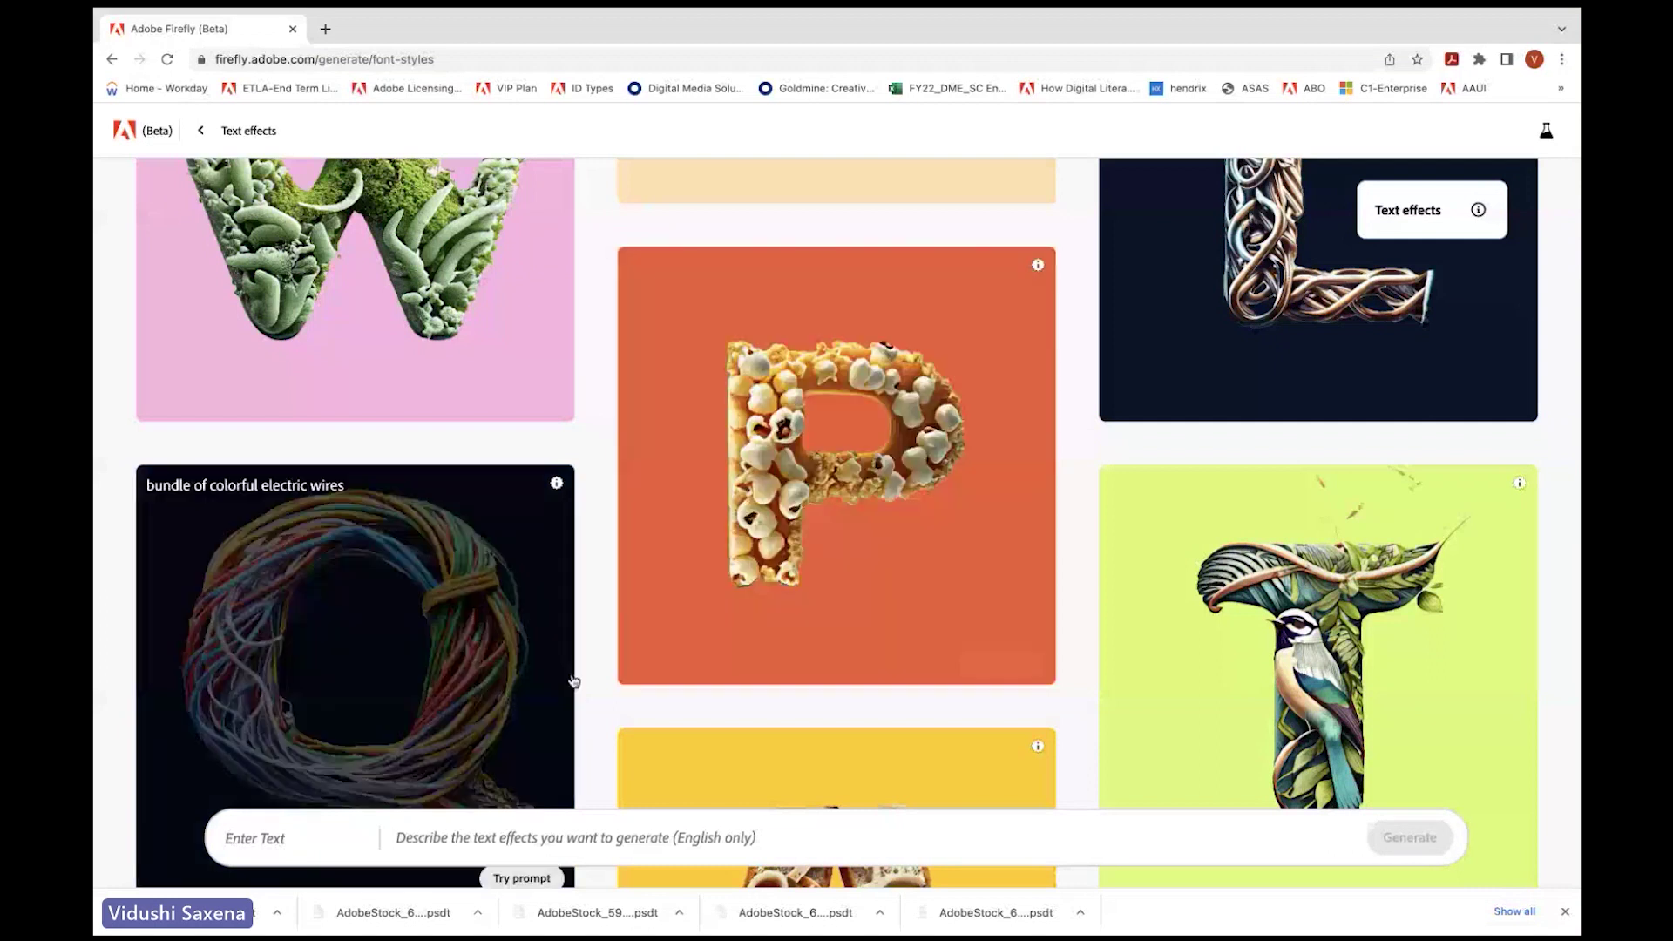
pyautogui.scroll(4, 572, 680)
pyautogui.scroll(-2, 571, 680)
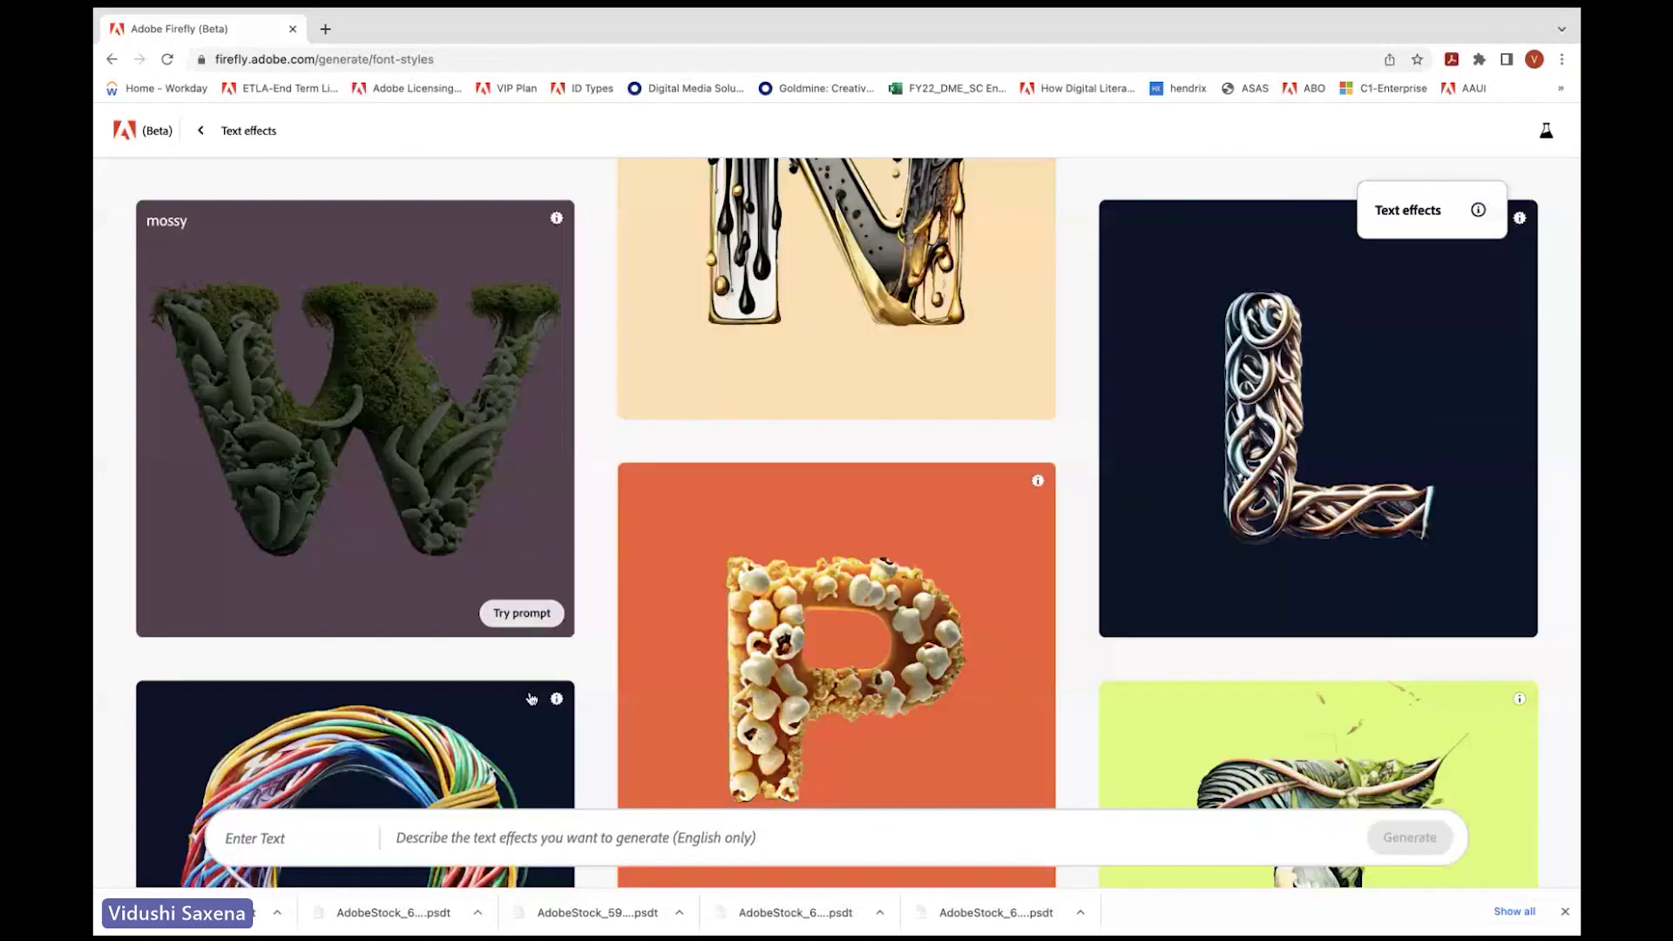
# Step: Enter the letter T with the prompt "wooden patterns" and generate the text effect
pyautogui.click(293, 836)
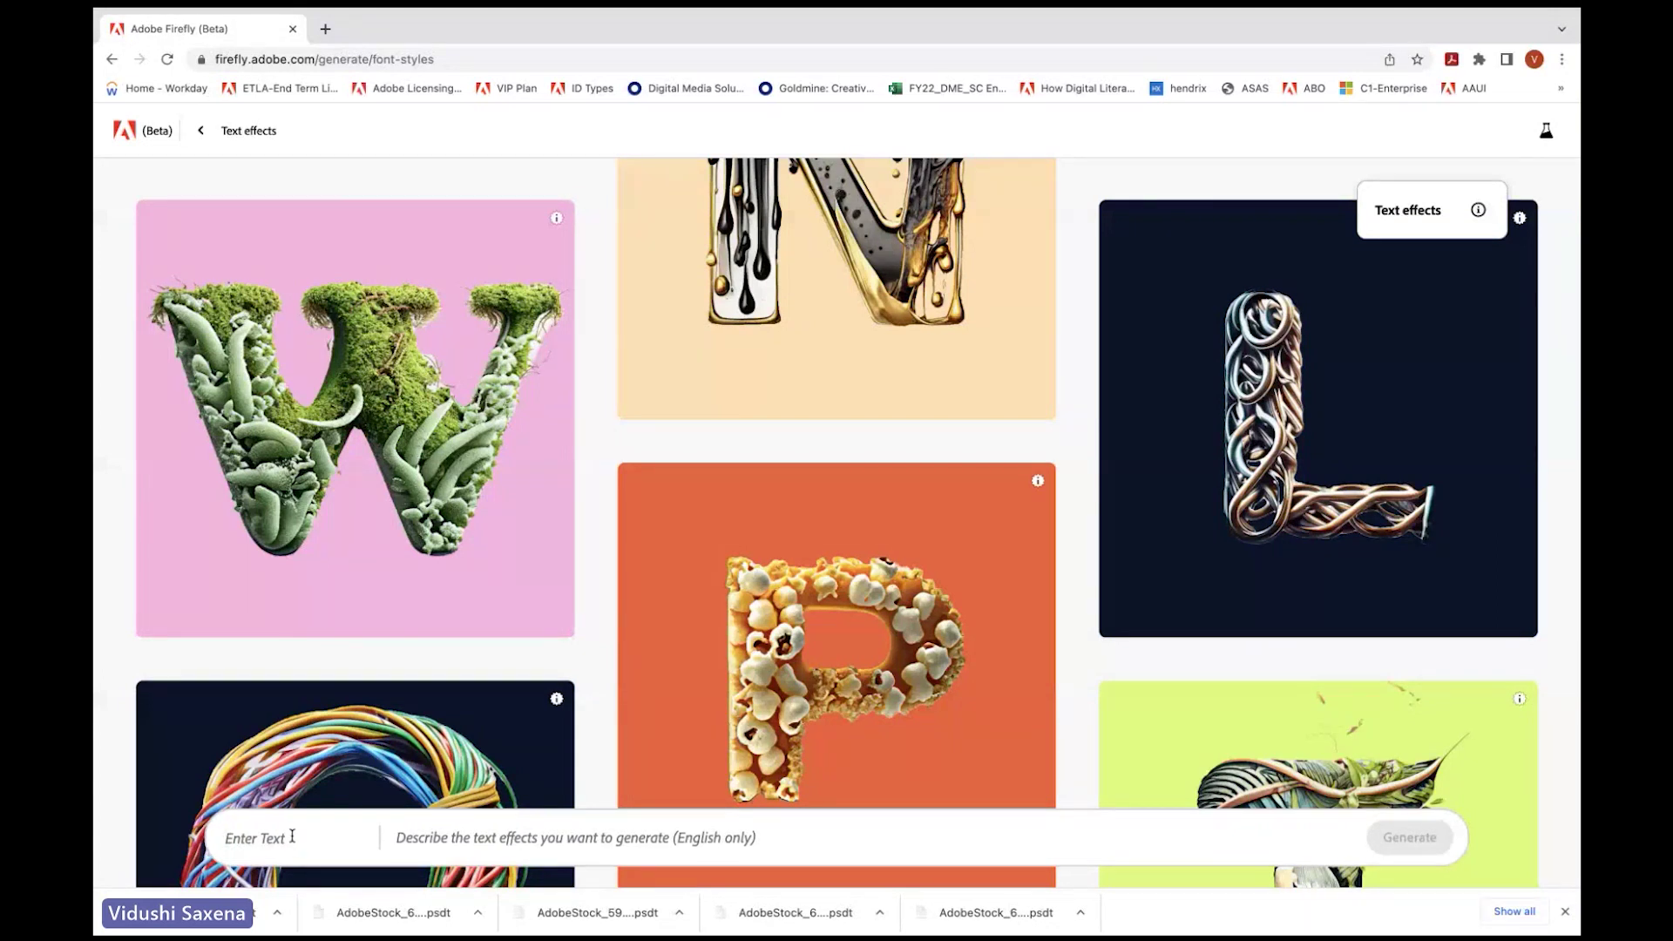
pyautogui.write('Teak')
pyautogui.press('BackSpace')
pyautogui.press('BackSpace')
pyautogui.press('BackSpace')
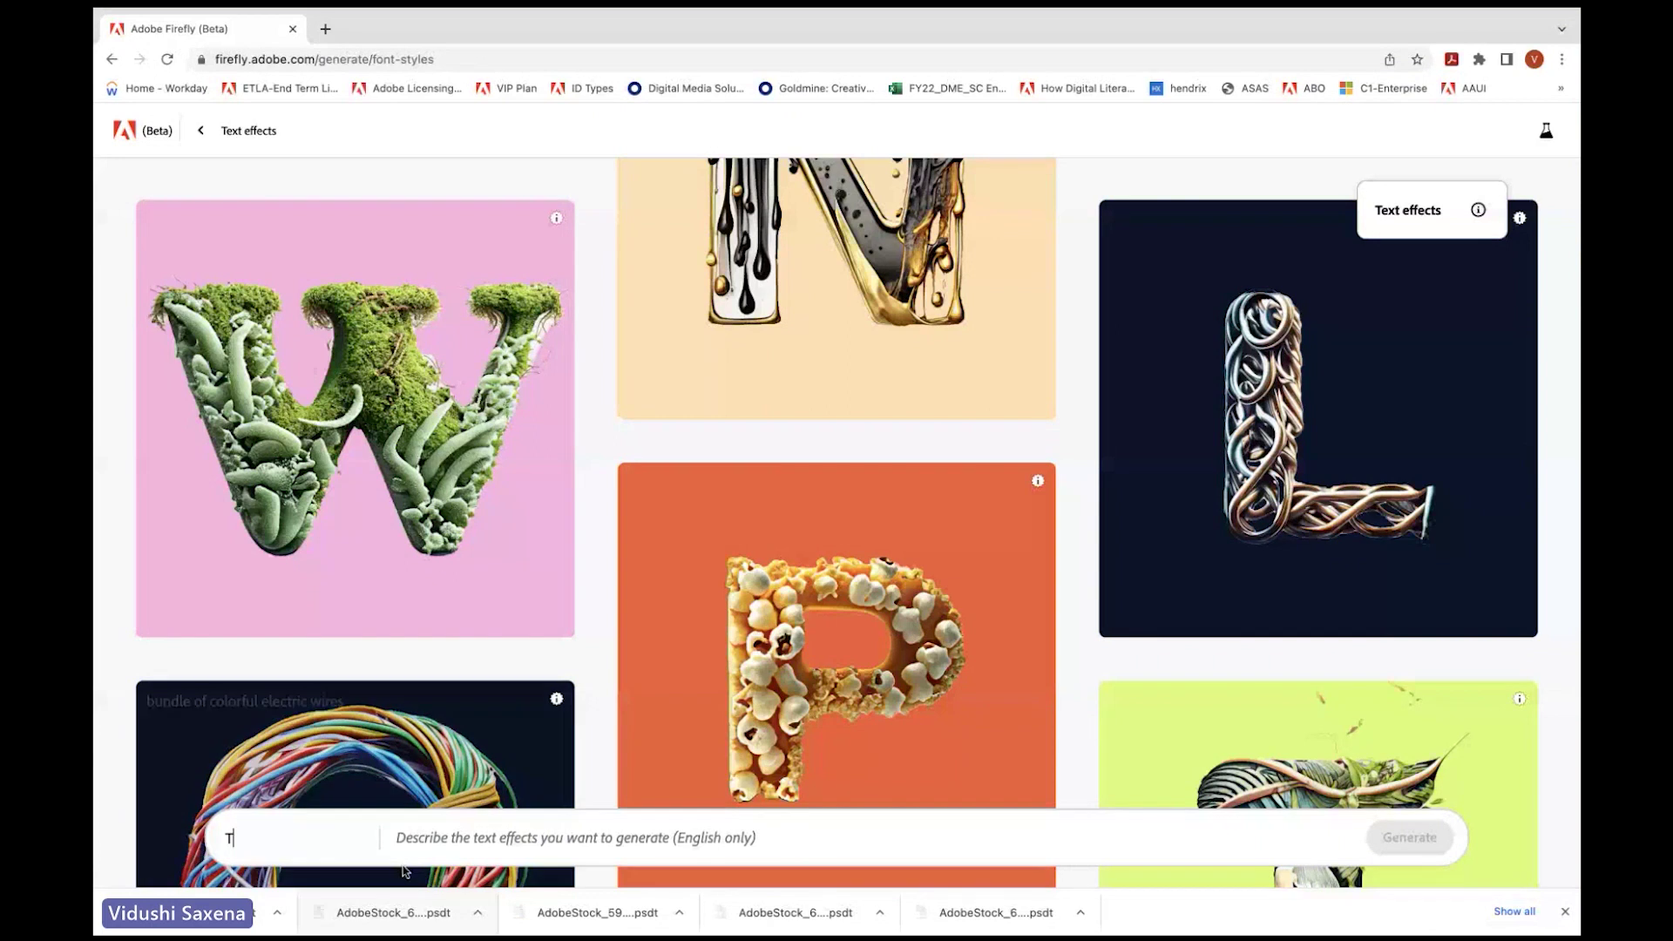
pyautogui.click(432, 847)
pyautogui.write('wof')
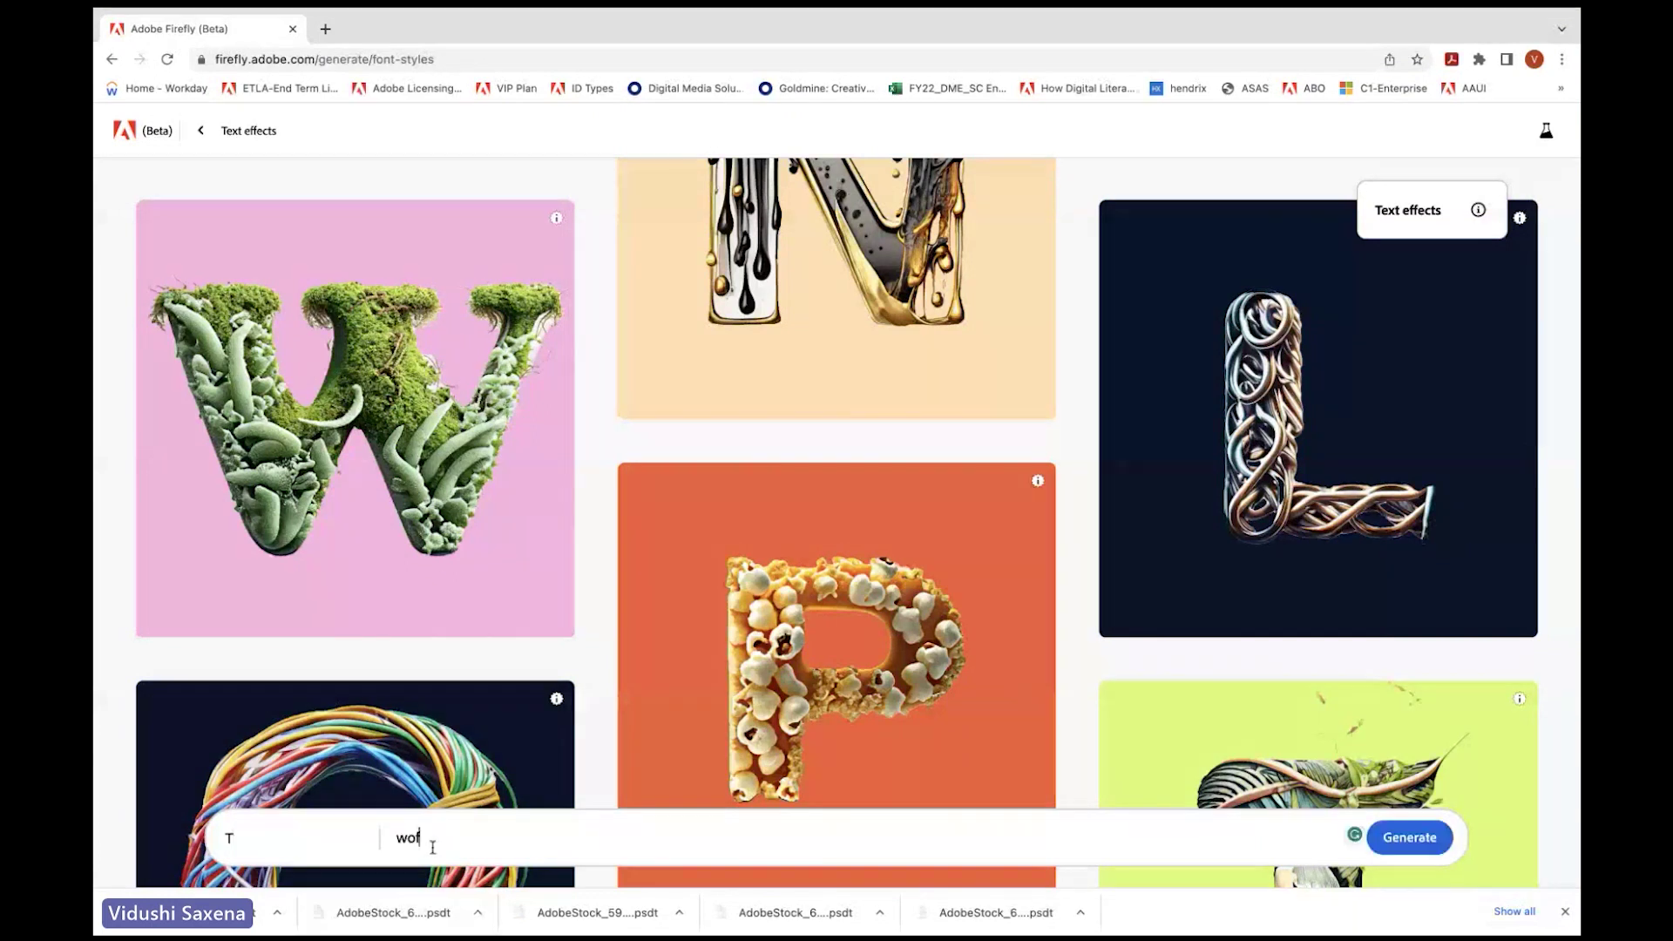
pyautogui.press('BackSpace')
pyautogui.write('of')
pyautogui.press('BackSpace')
pyautogui.write('den patterns')
pyautogui.click(1385, 839)
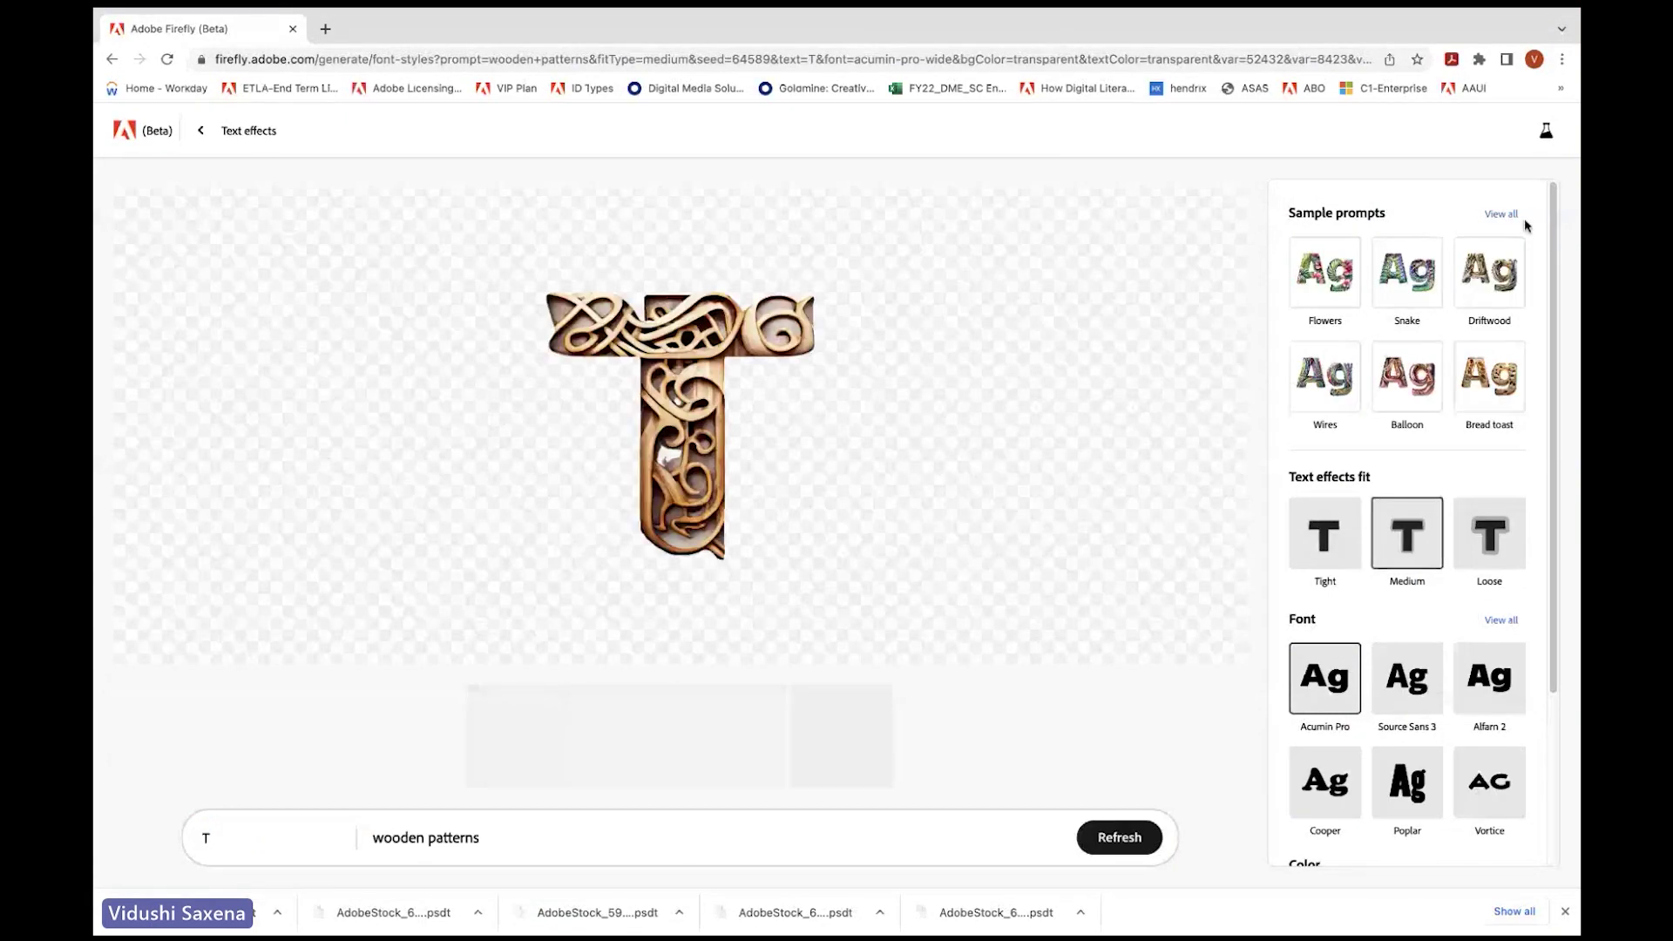
# Step: Replace the prompt for the letter T with "appliances" and generate the text effect
pyautogui.moveTo(612, 389)
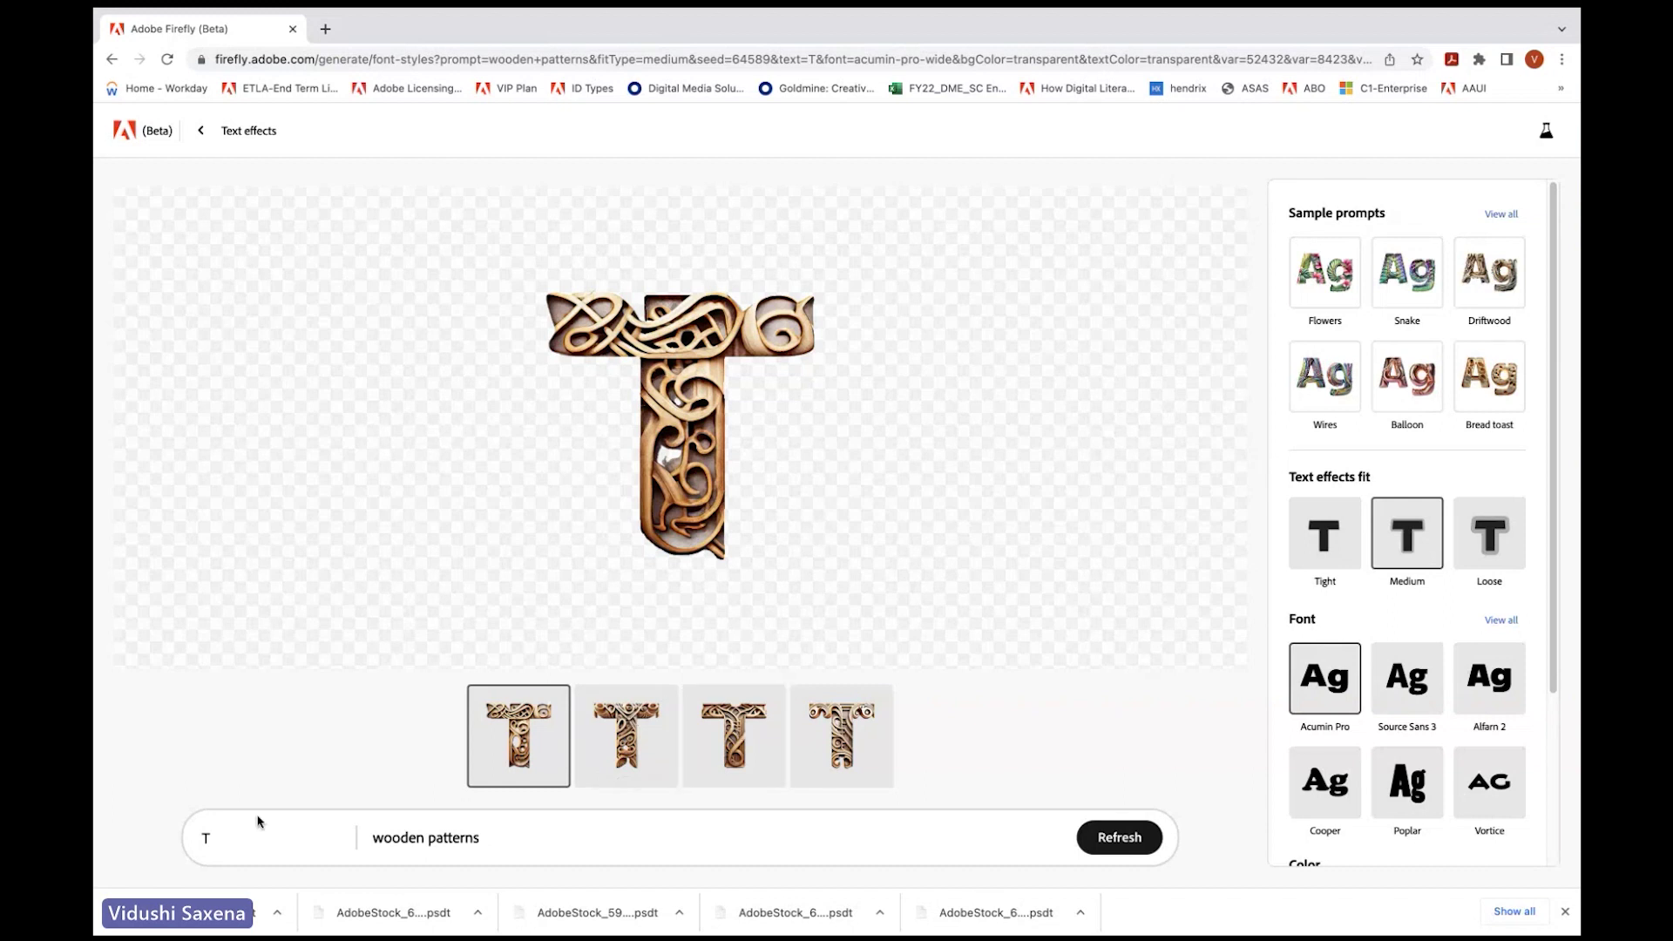
pyautogui.moveTo(492, 843); pyautogui.dragTo(374, 841)
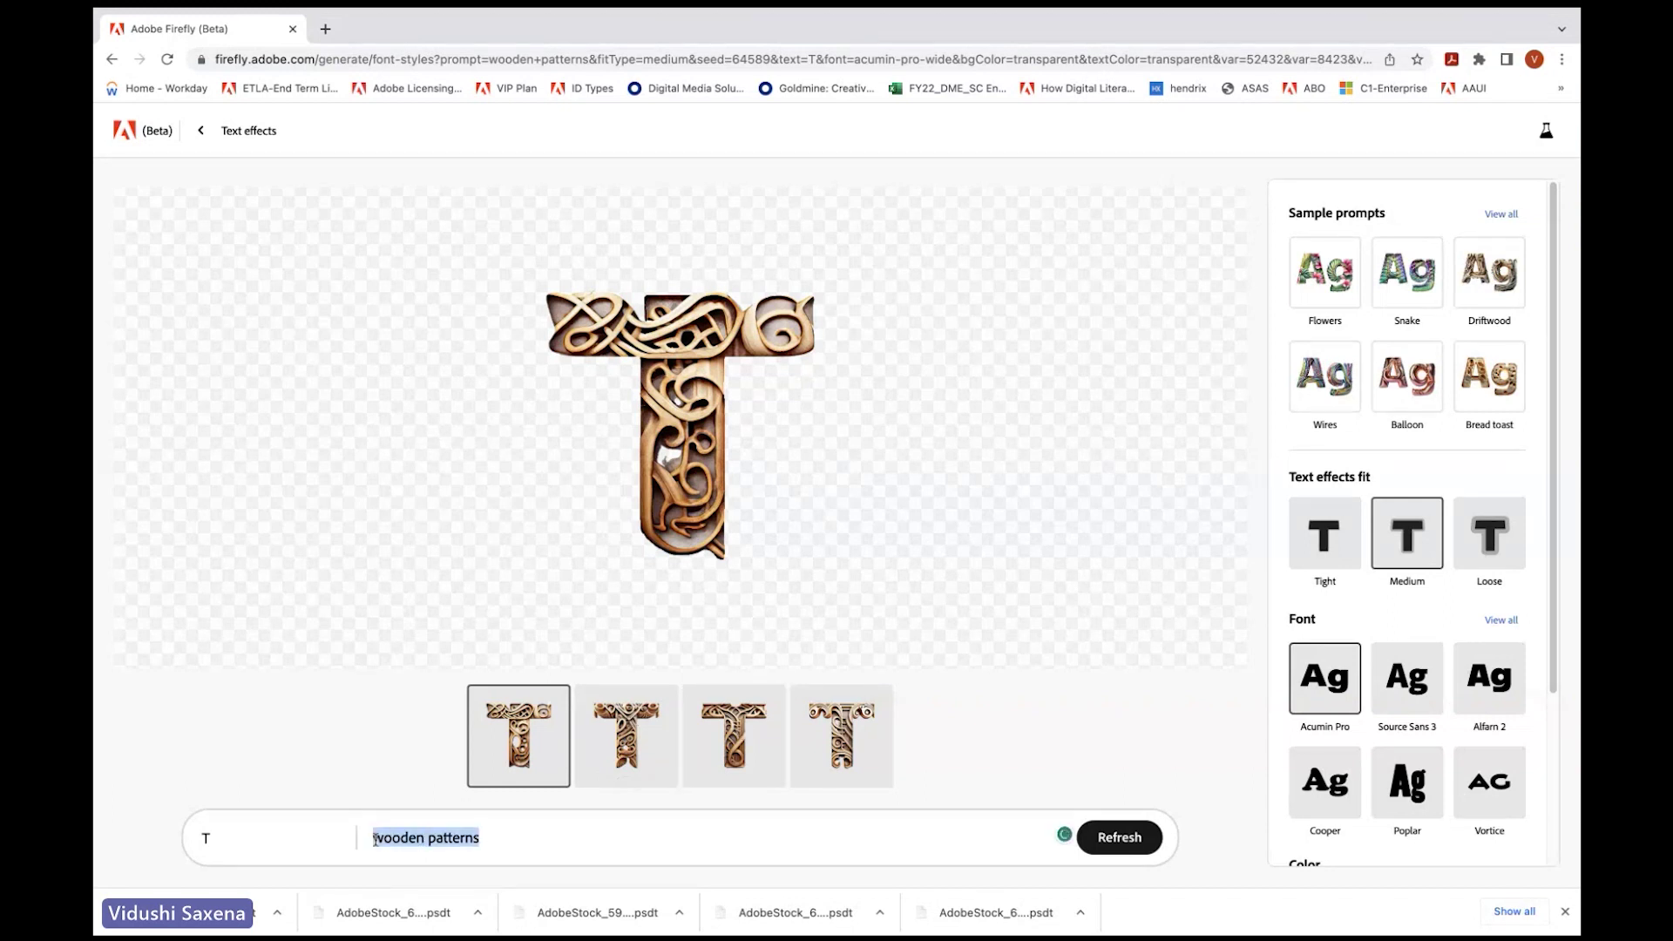
pyautogui.press('BackSpace')
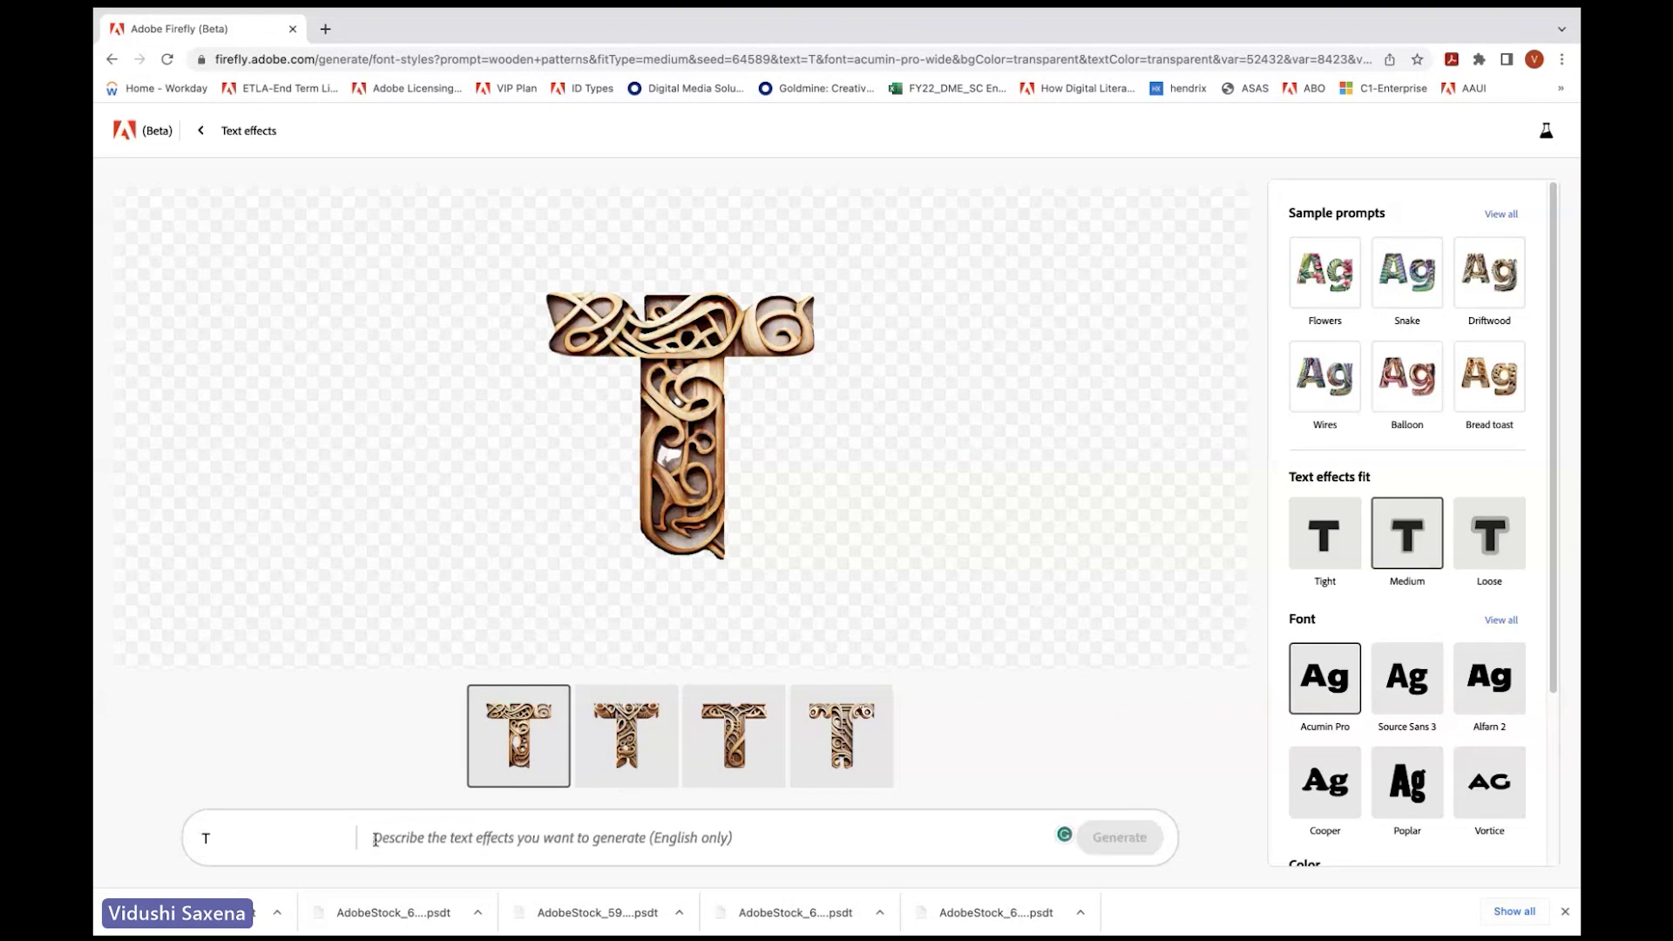
pyautogui.write('s')
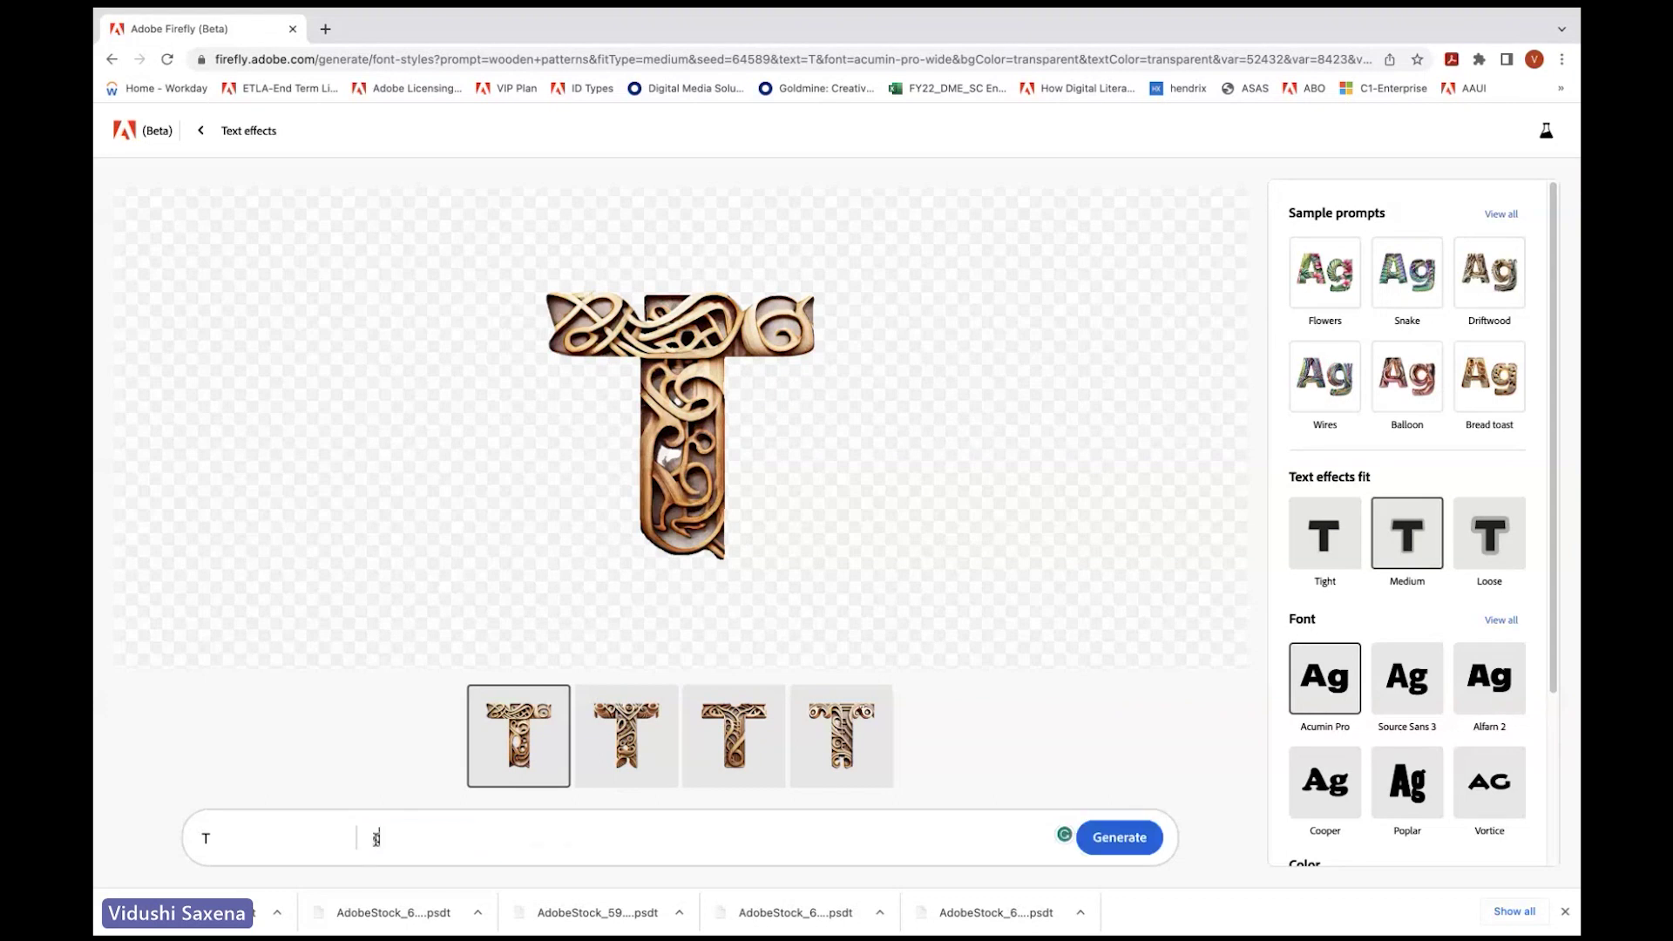
pyautogui.press('BackSpace')
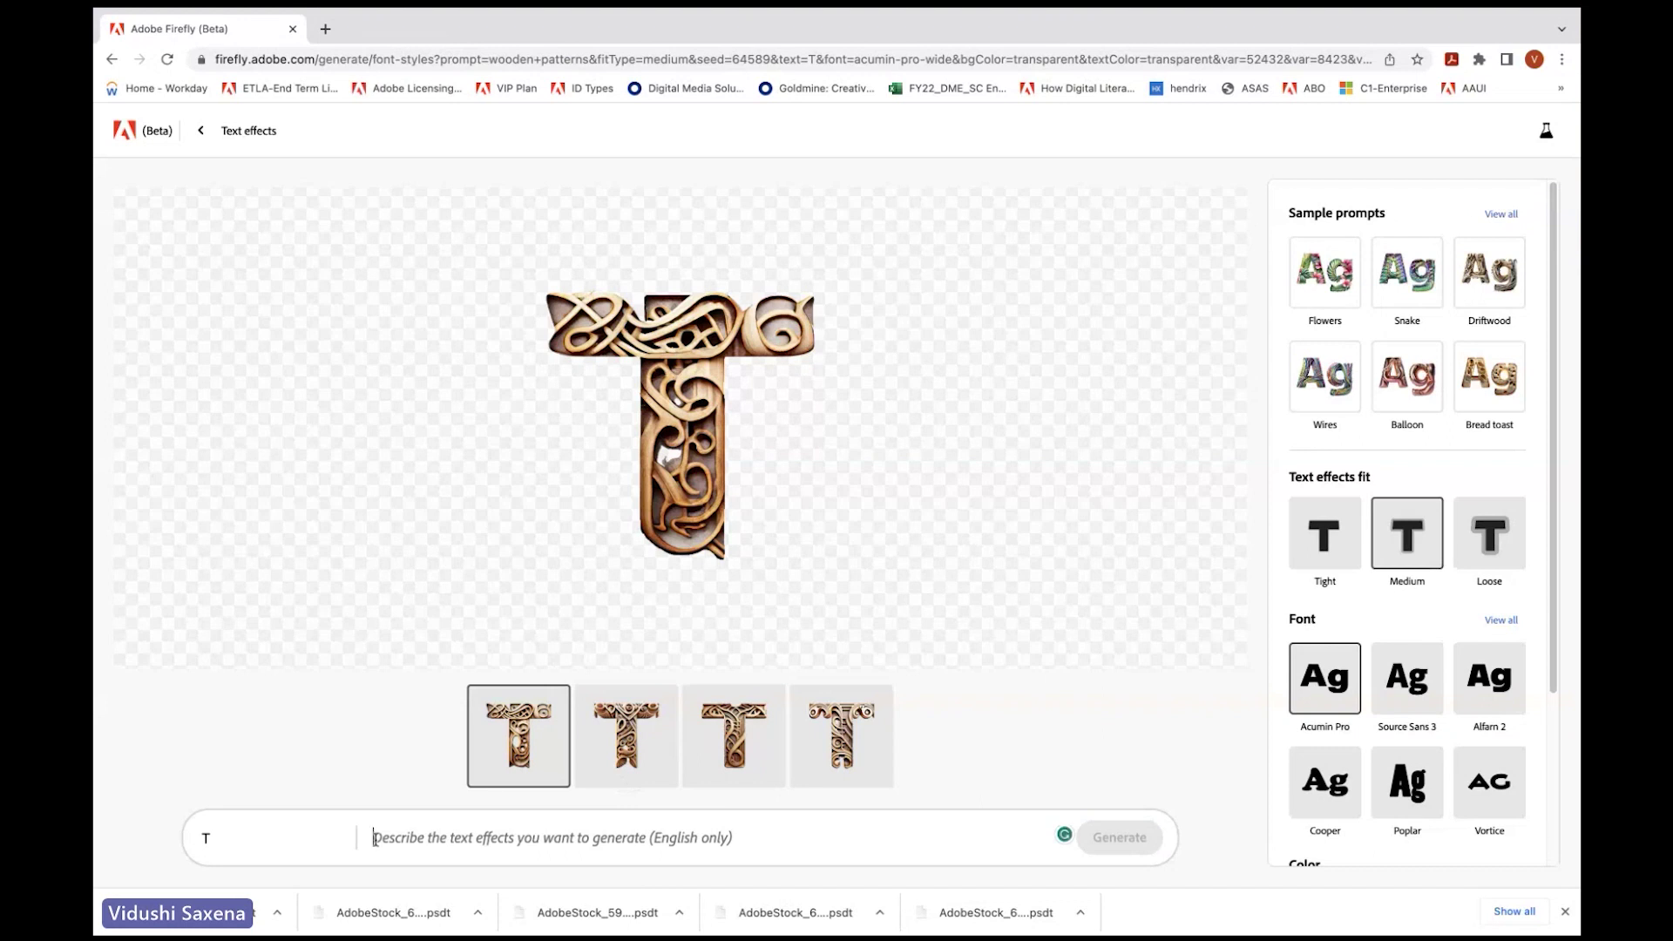
pyautogui.write('appli')
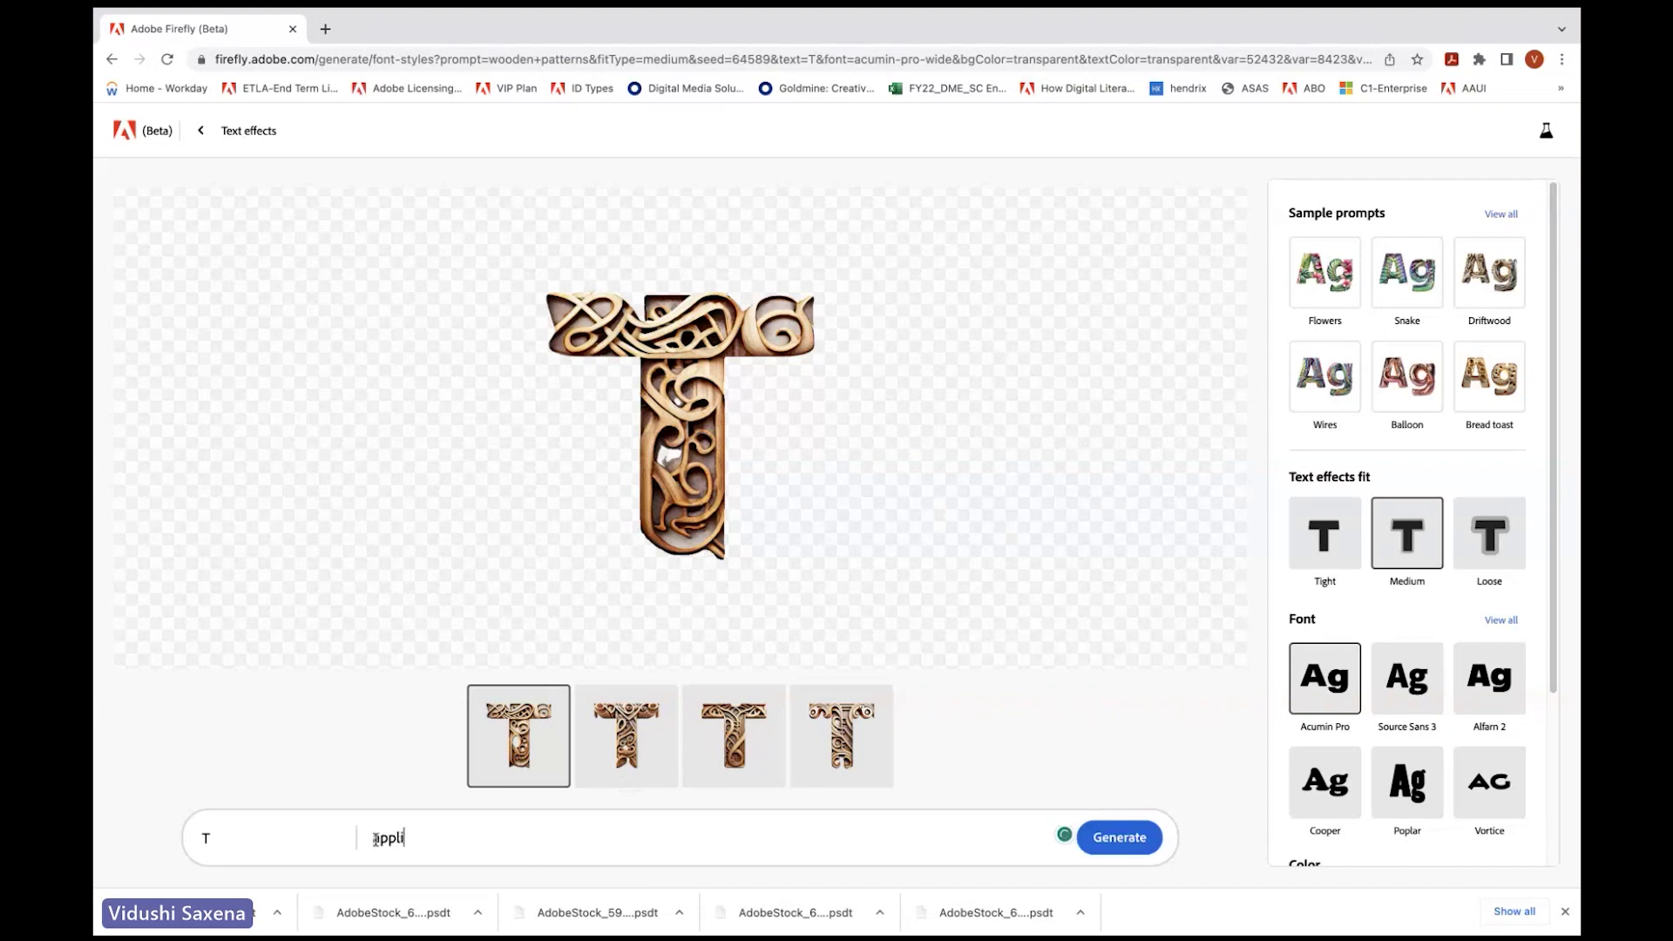
pyautogui.write('ances')
pyautogui.click(1111, 849)
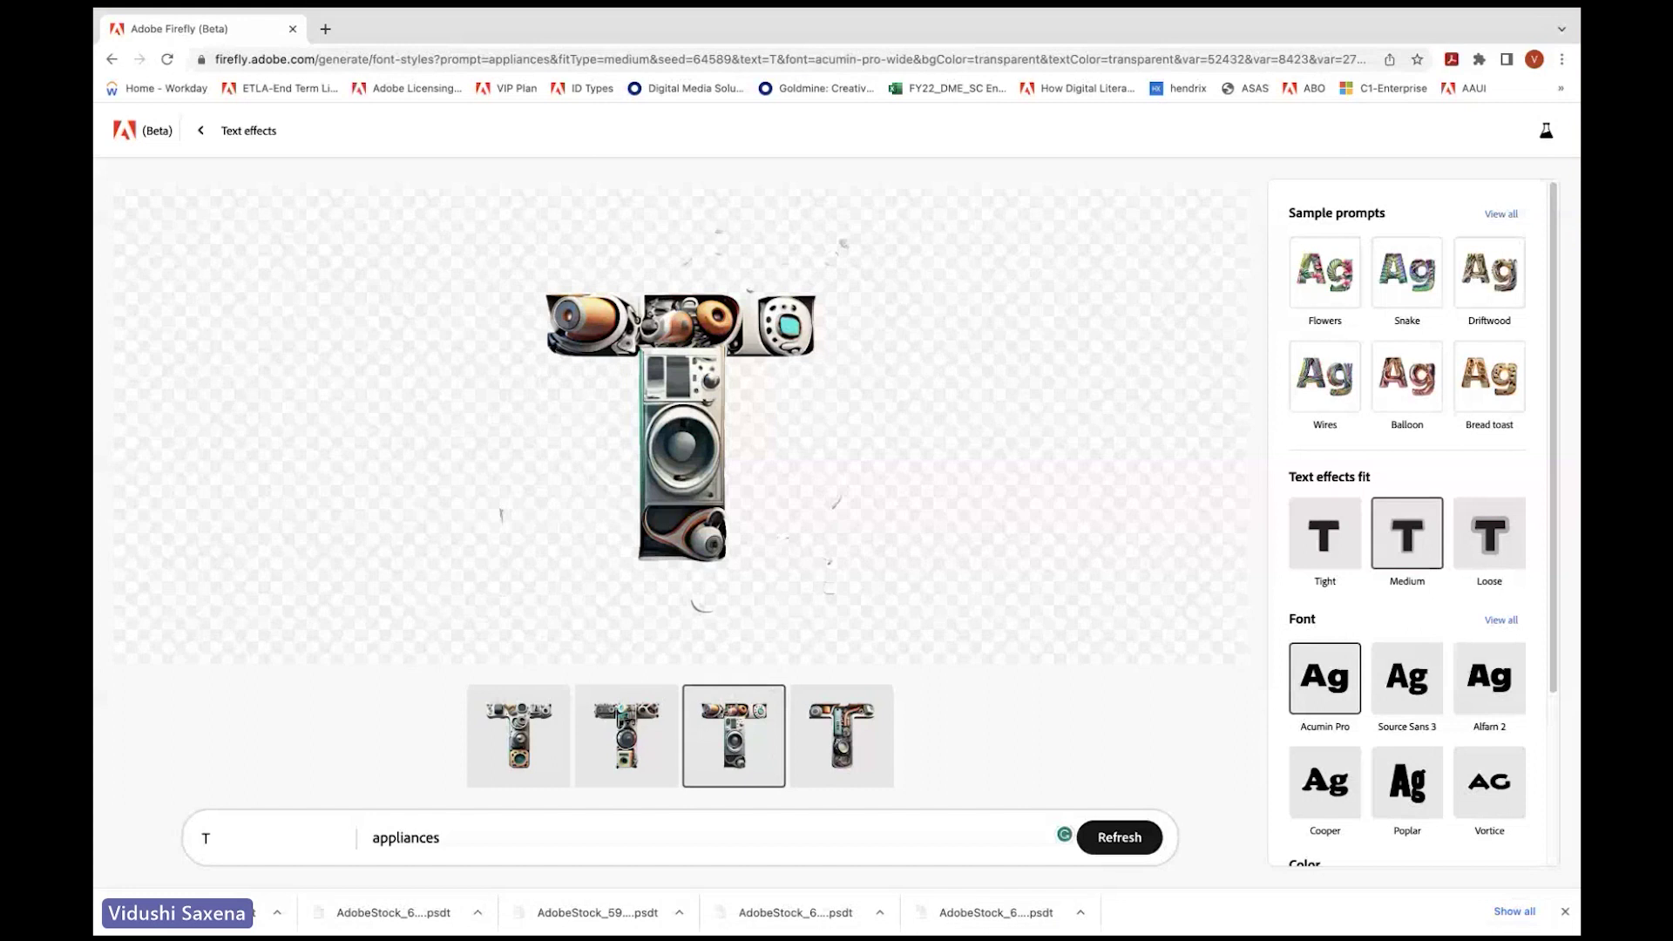
# Step: Set the text effects fit to Loose and the font to Vortice for the appliances letter
pyautogui.moveTo(699, 523)
pyautogui.click(1487, 531)
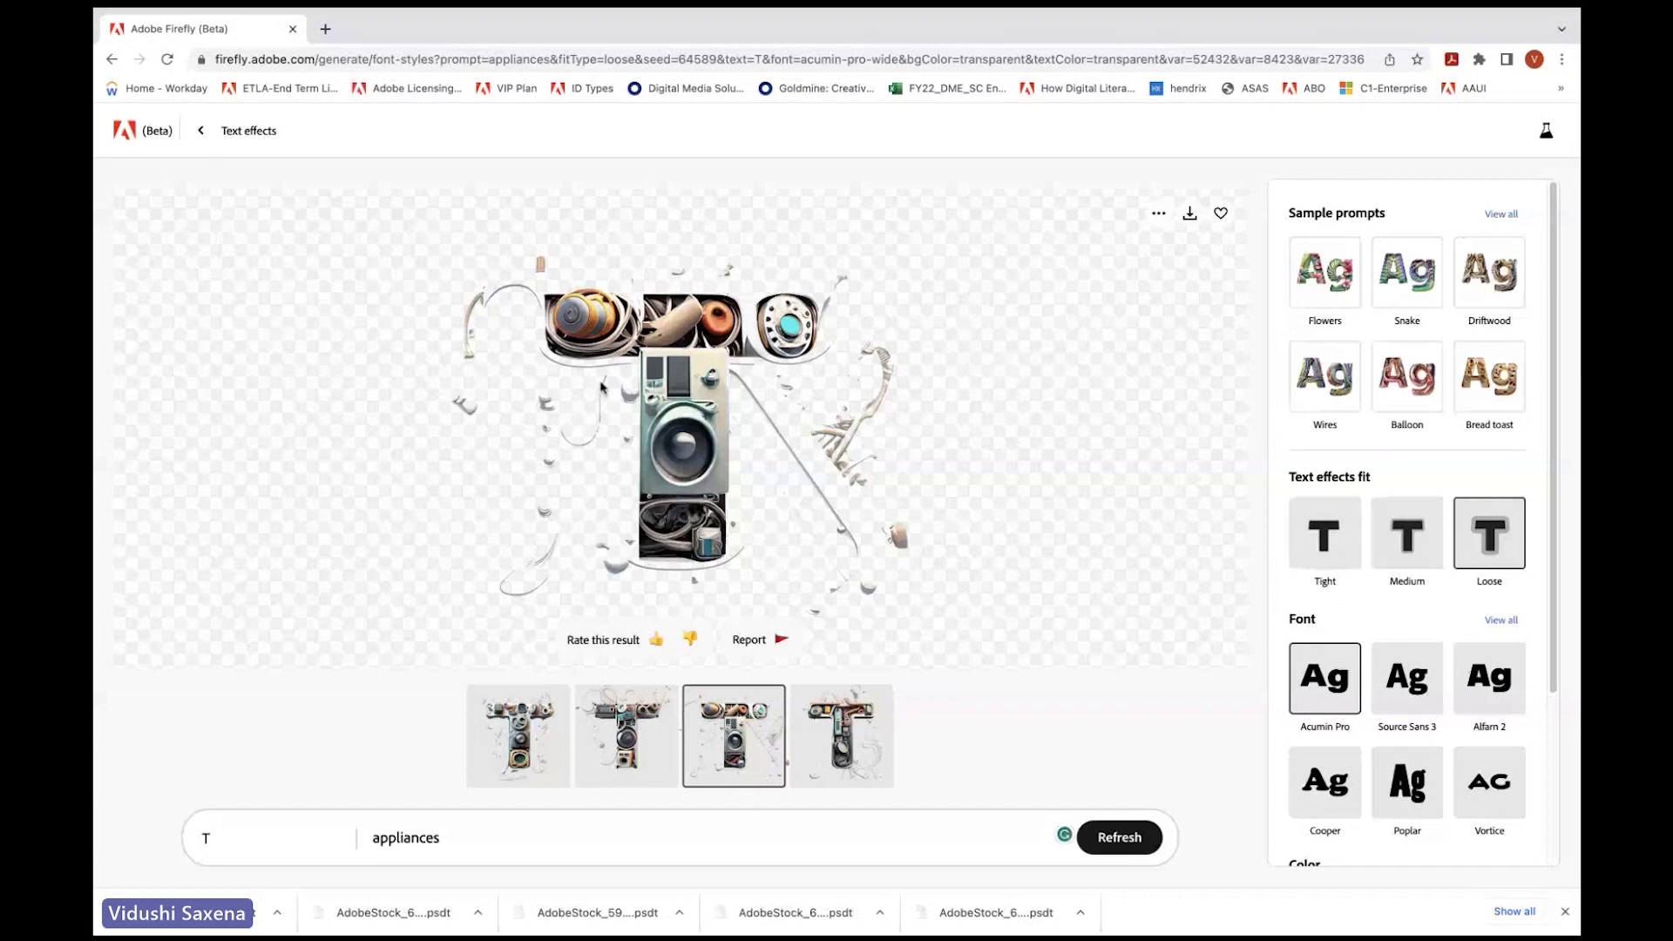
pyautogui.scroll(-3, 1359, 654)
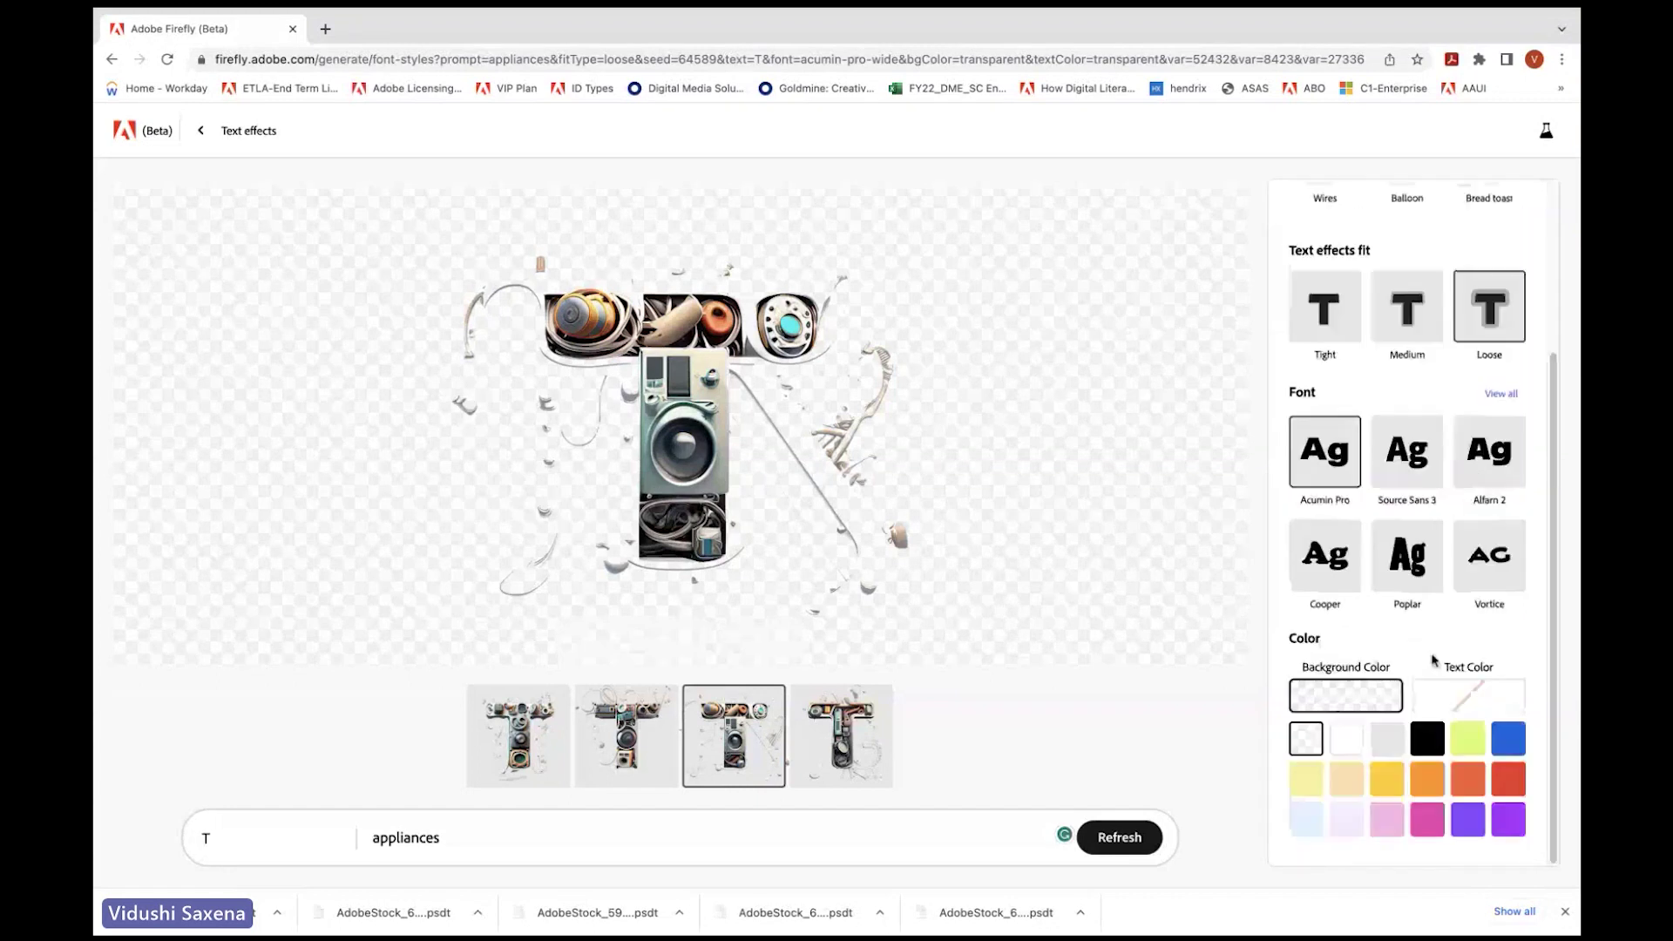
pyautogui.click(1480, 569)
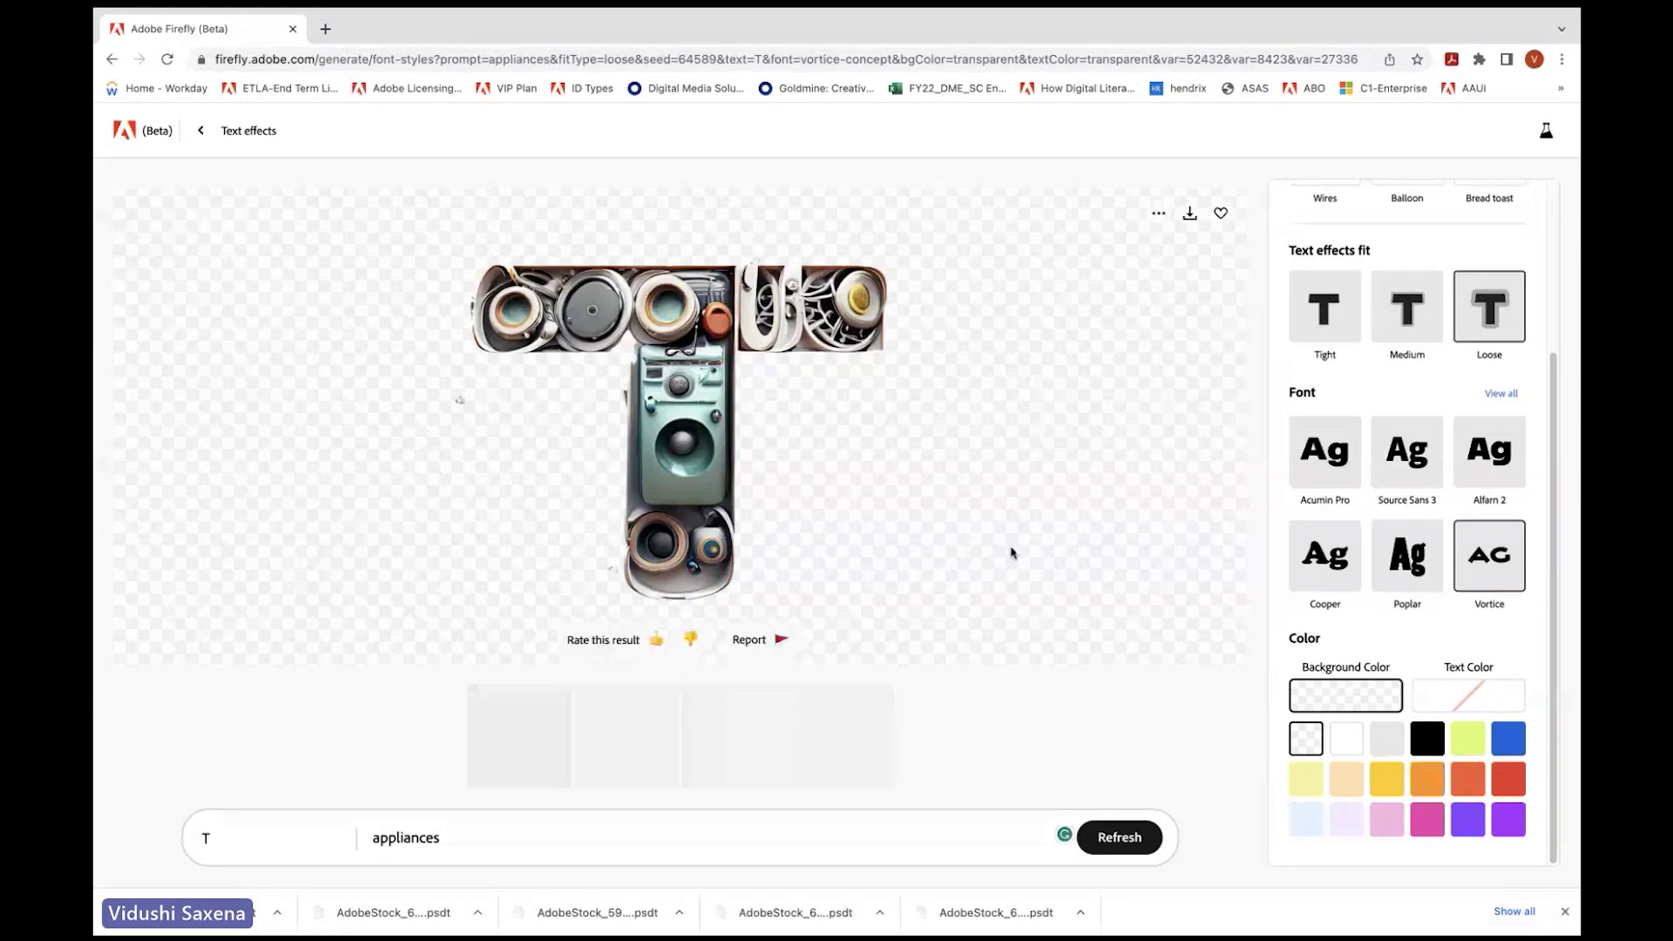
# Step: Set the background color to red and the text color to blue
pyautogui.click(1506, 784)
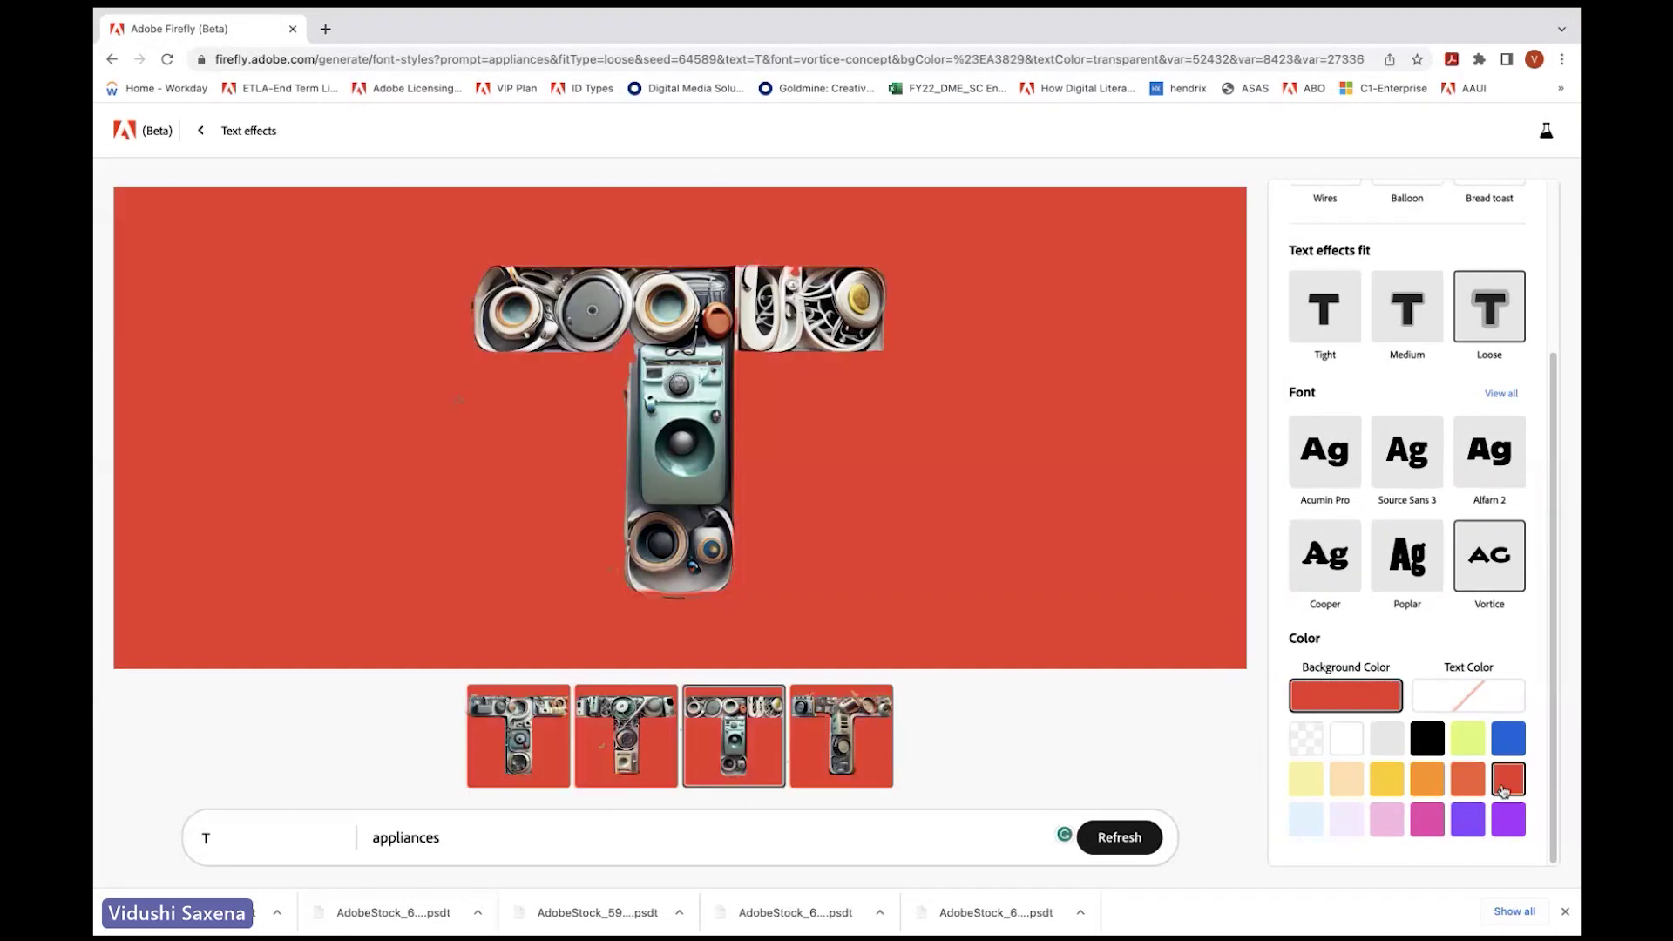
pyautogui.click(1433, 698)
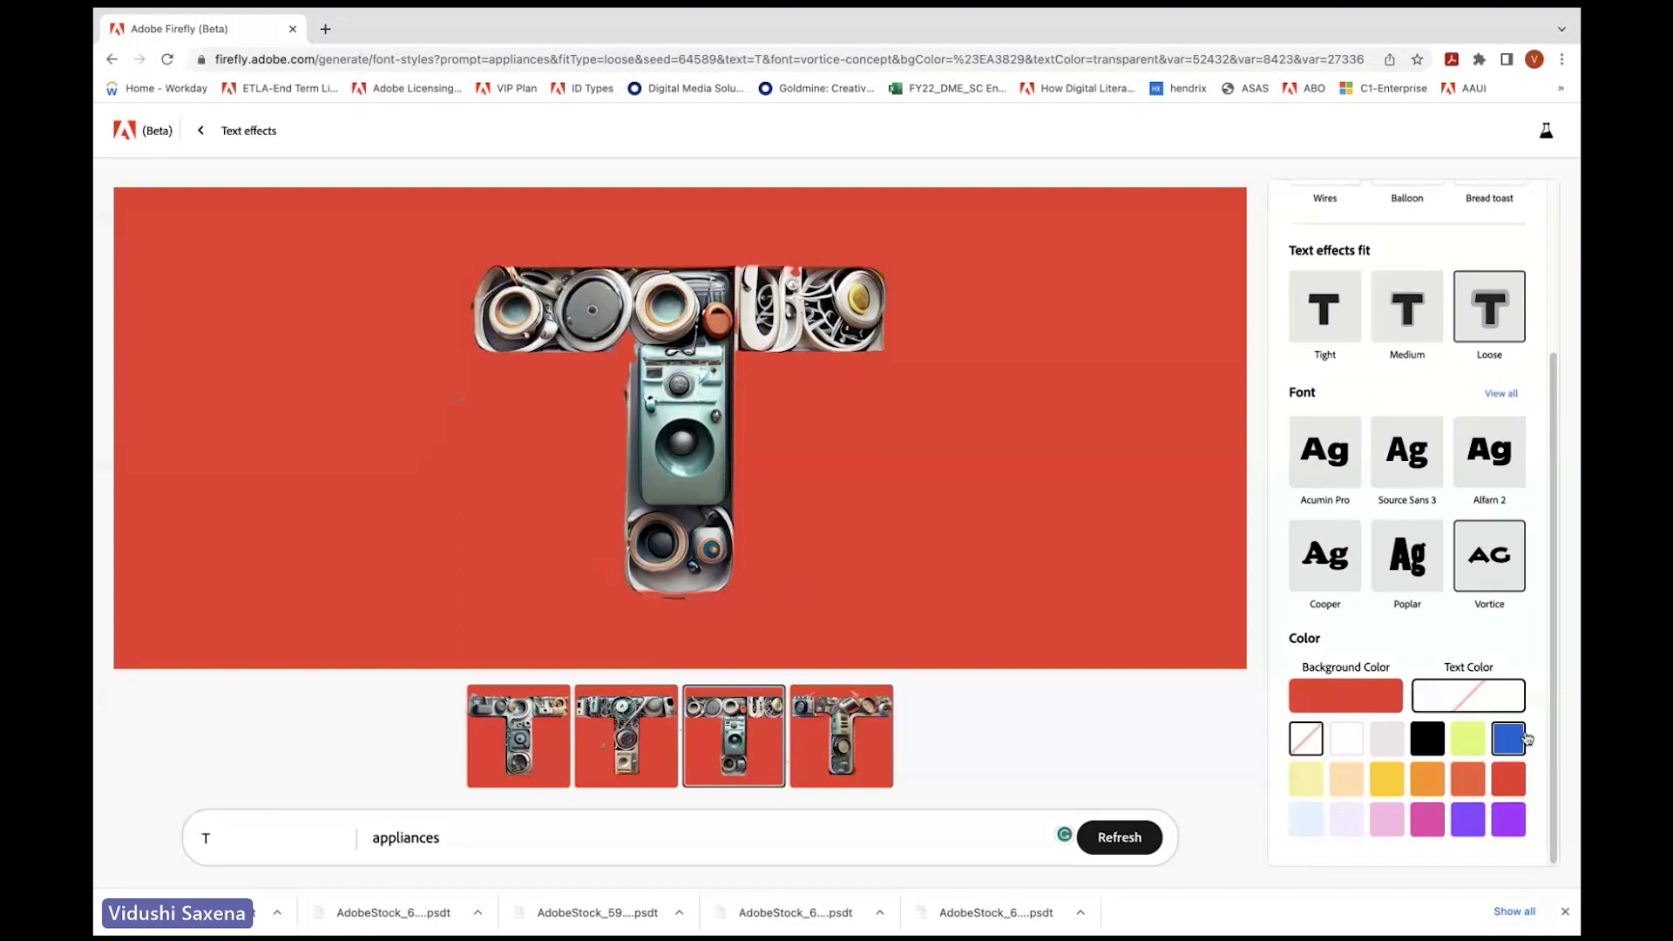
pyautogui.click(1524, 738)
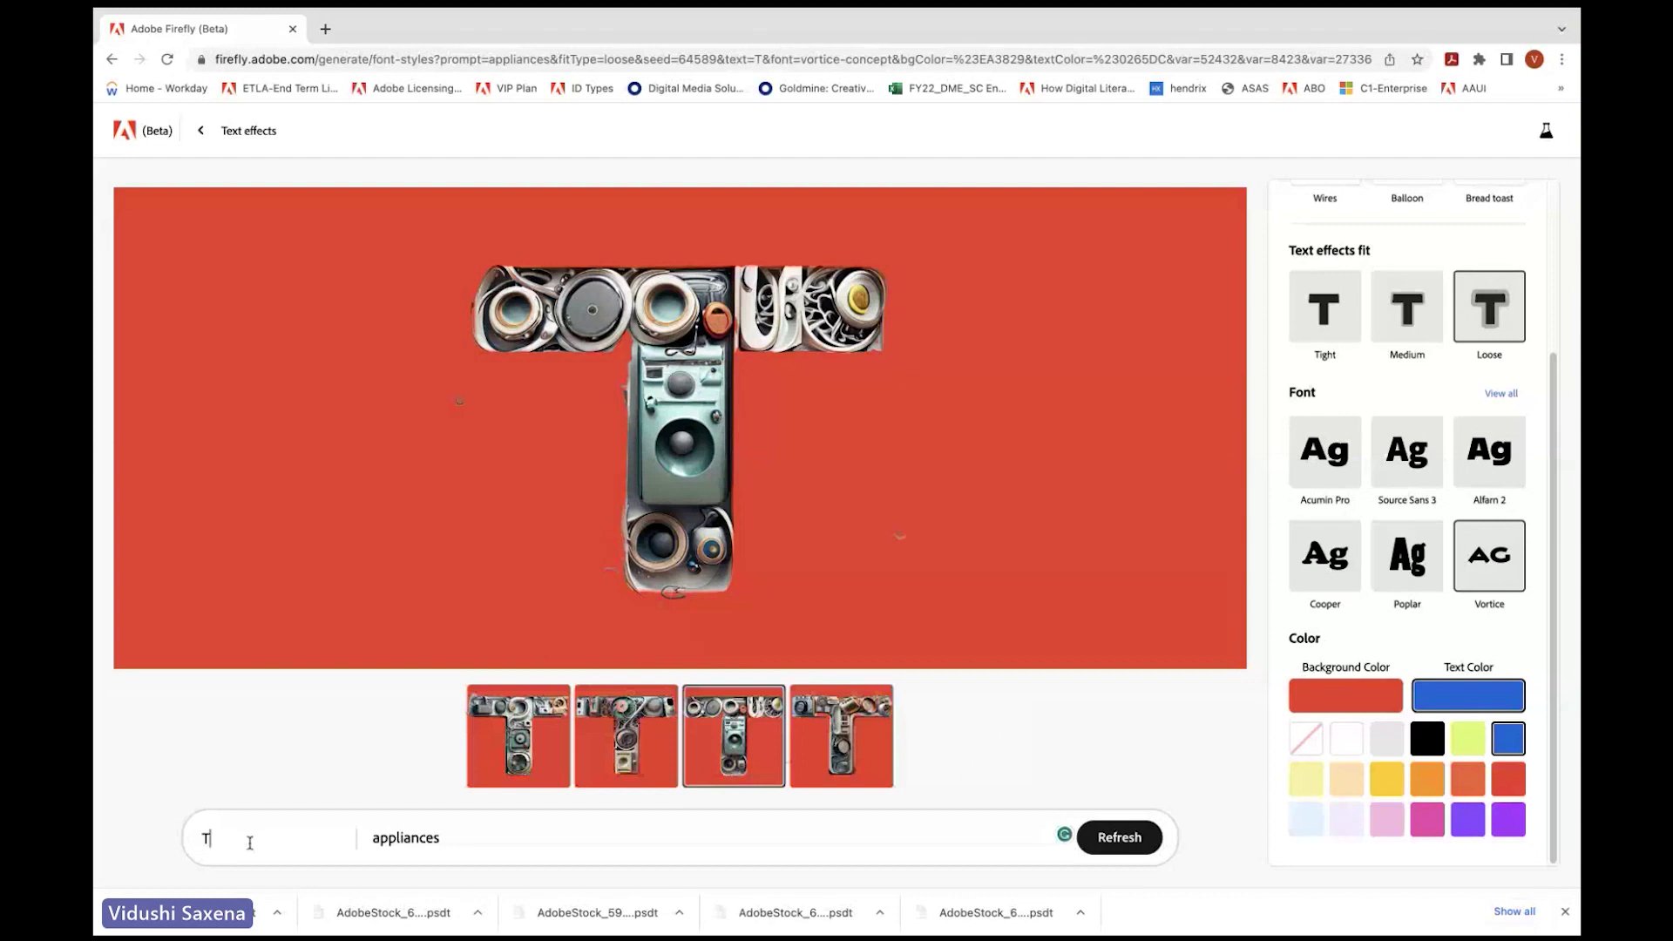
# Step: Change the text to H and the prompt to "Hinges", and generate the text effect
pyautogui.press('BackSpace')
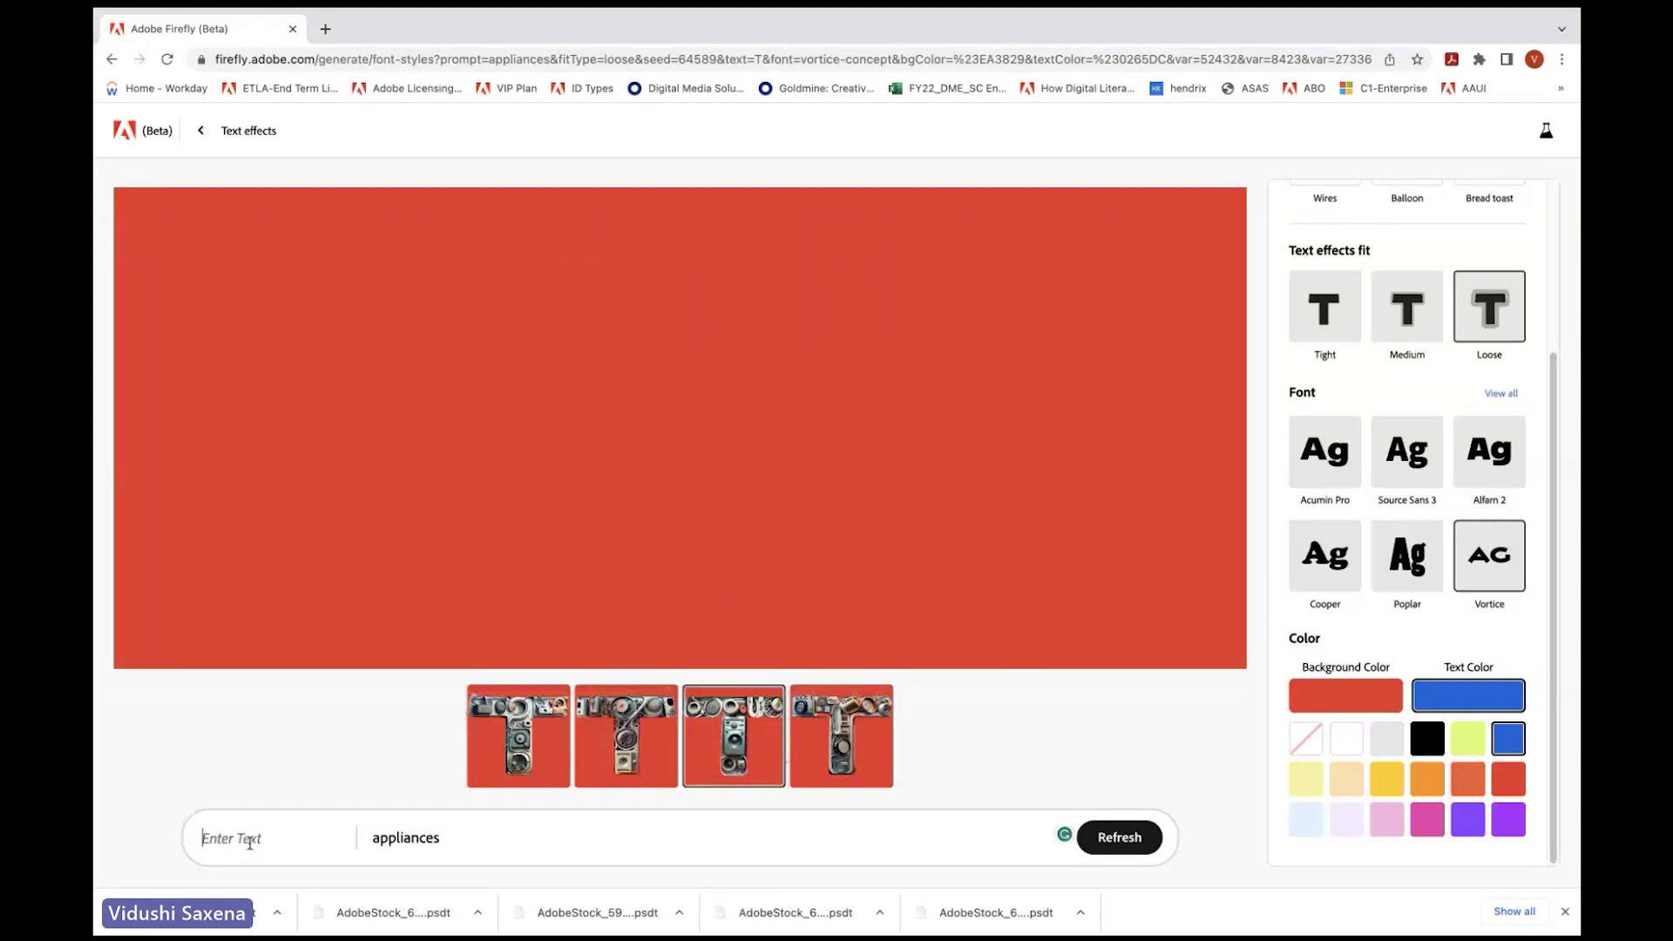
pyautogui.write('H')
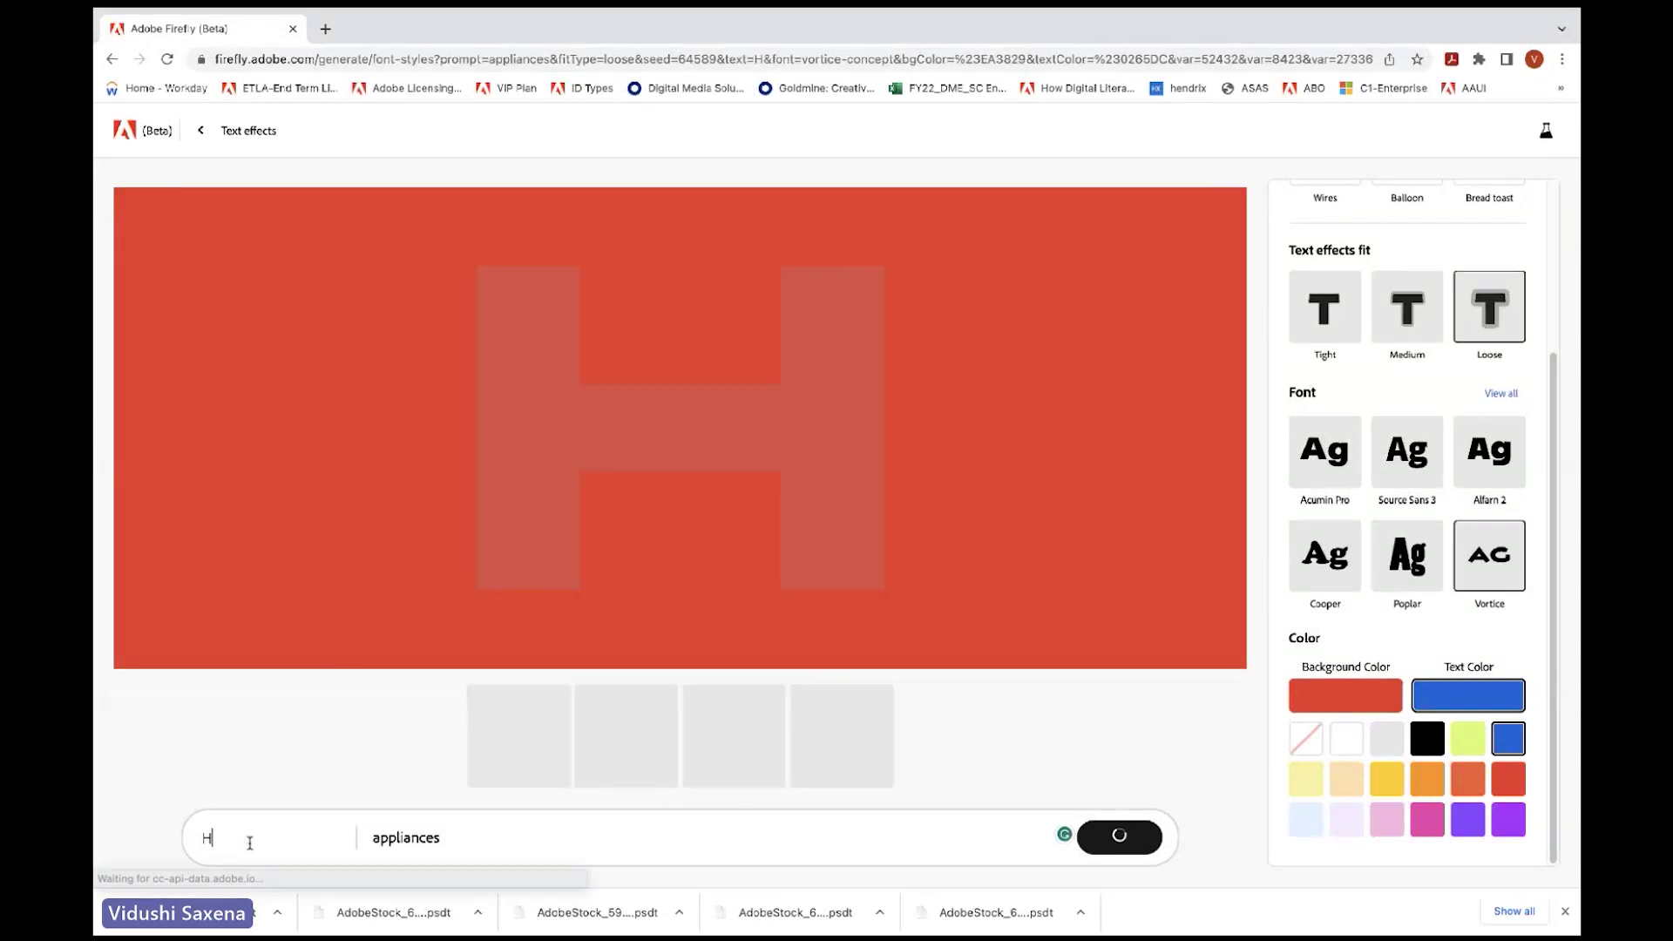
pyautogui.doubleClick(362, 843)
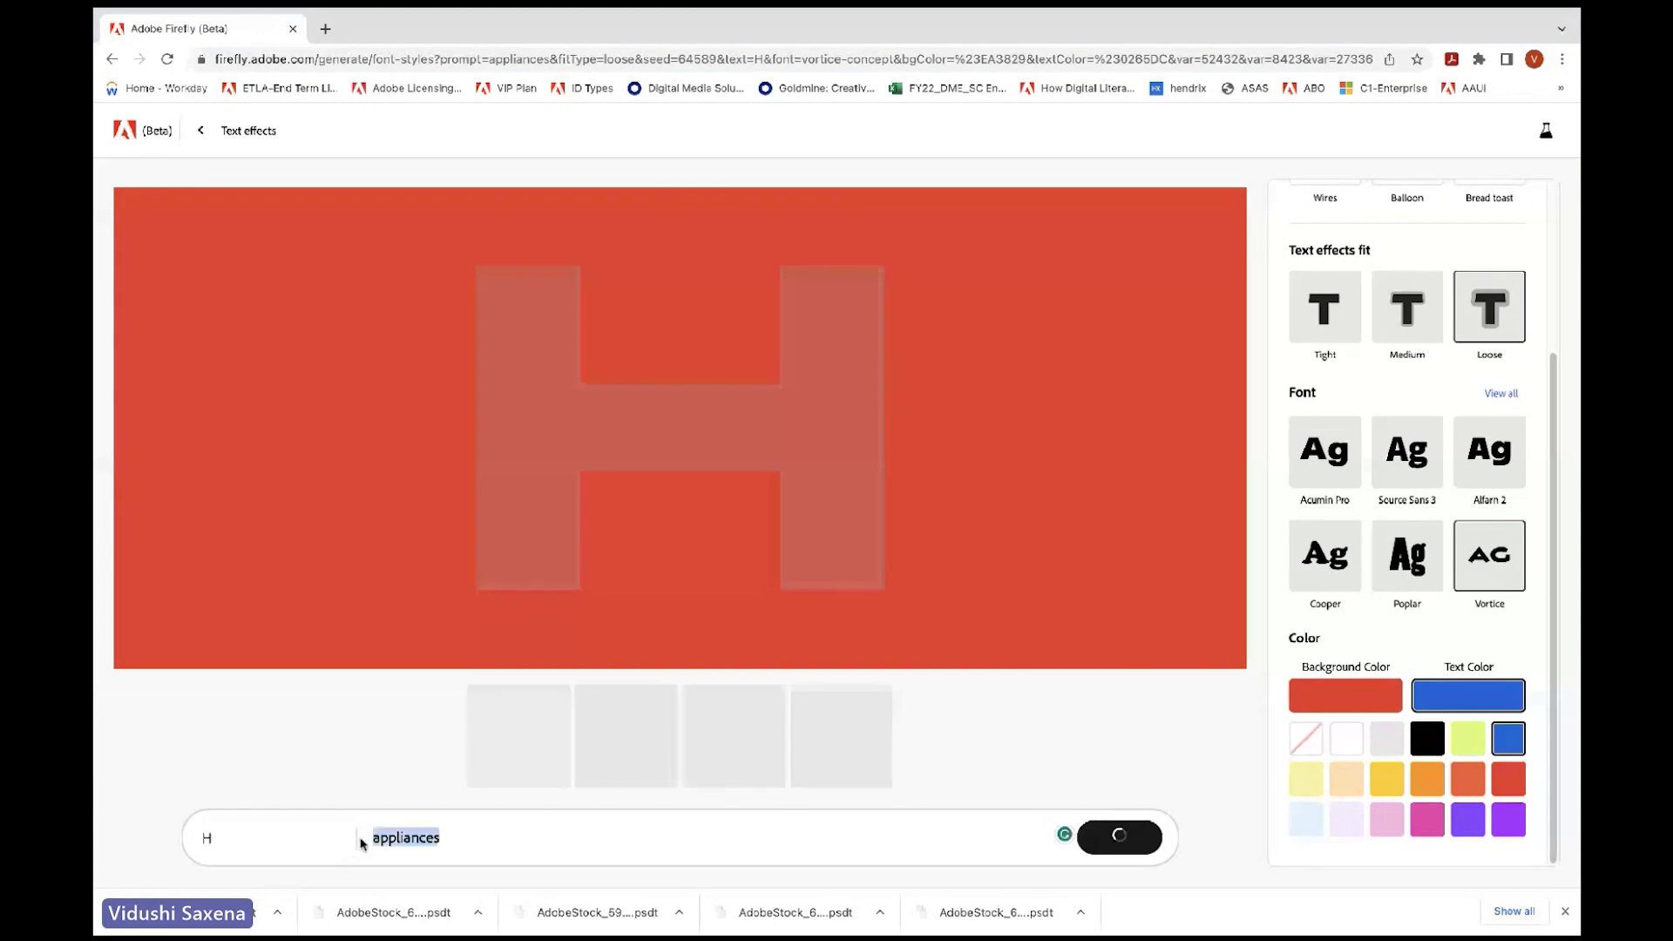
pyautogui.press('BackSpace')
pyautogui.write('Hinges')
pyautogui.press('Return')
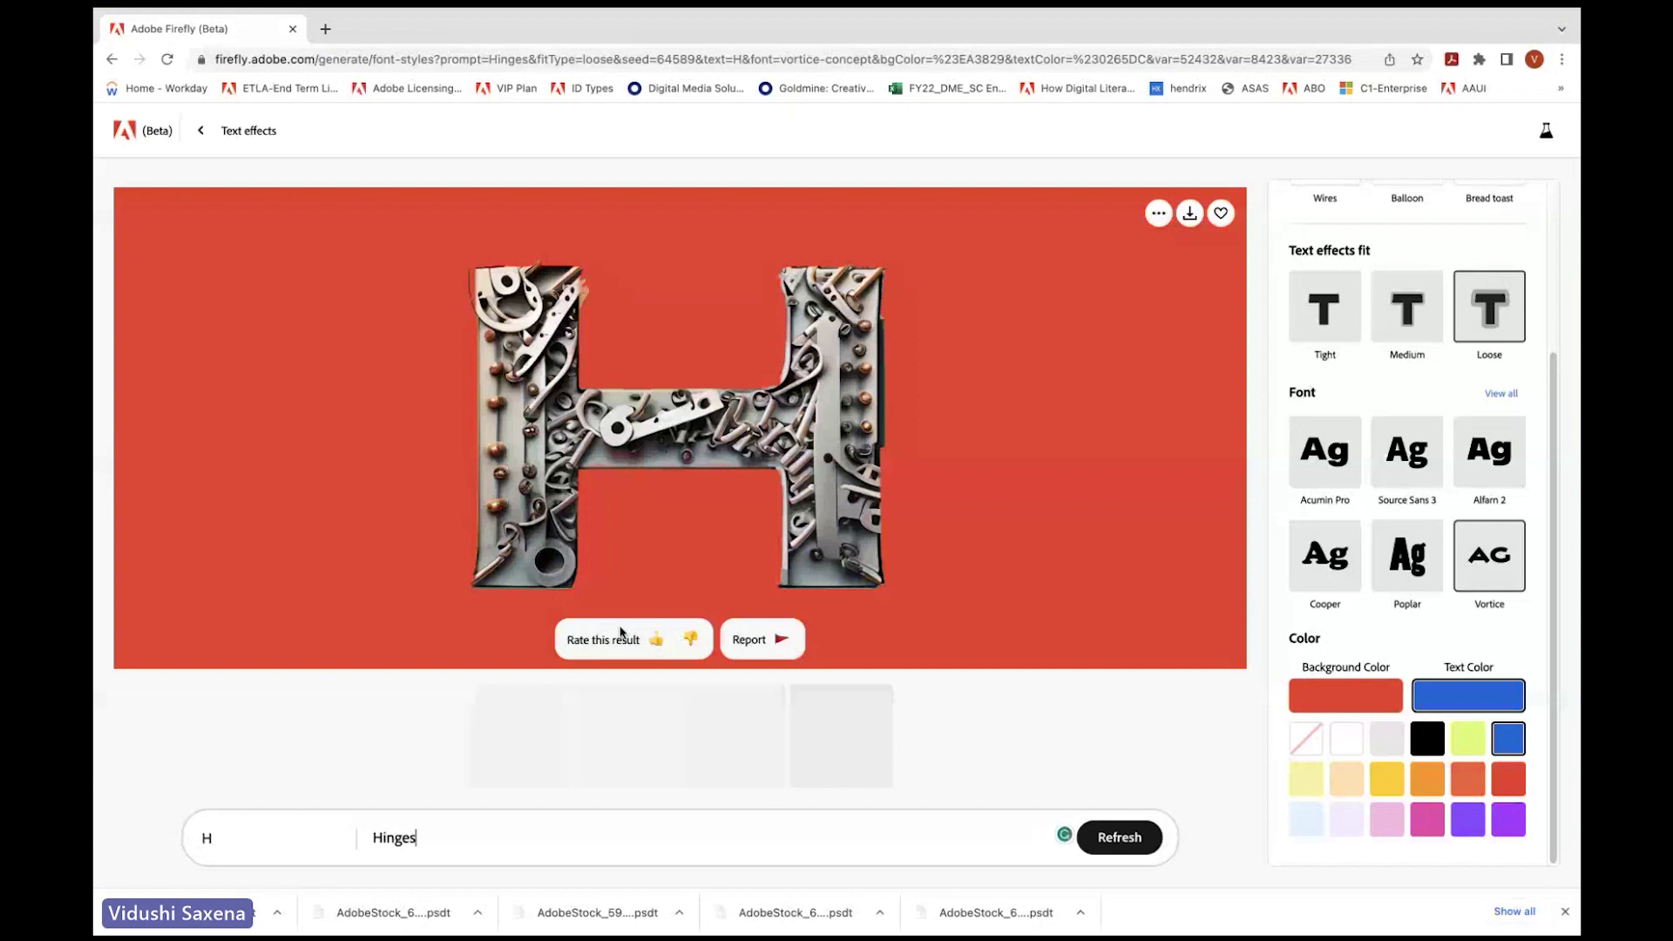
# Step: Display the second variation of the generated letter H and return to the sample prompts
pyautogui.click(617, 742)
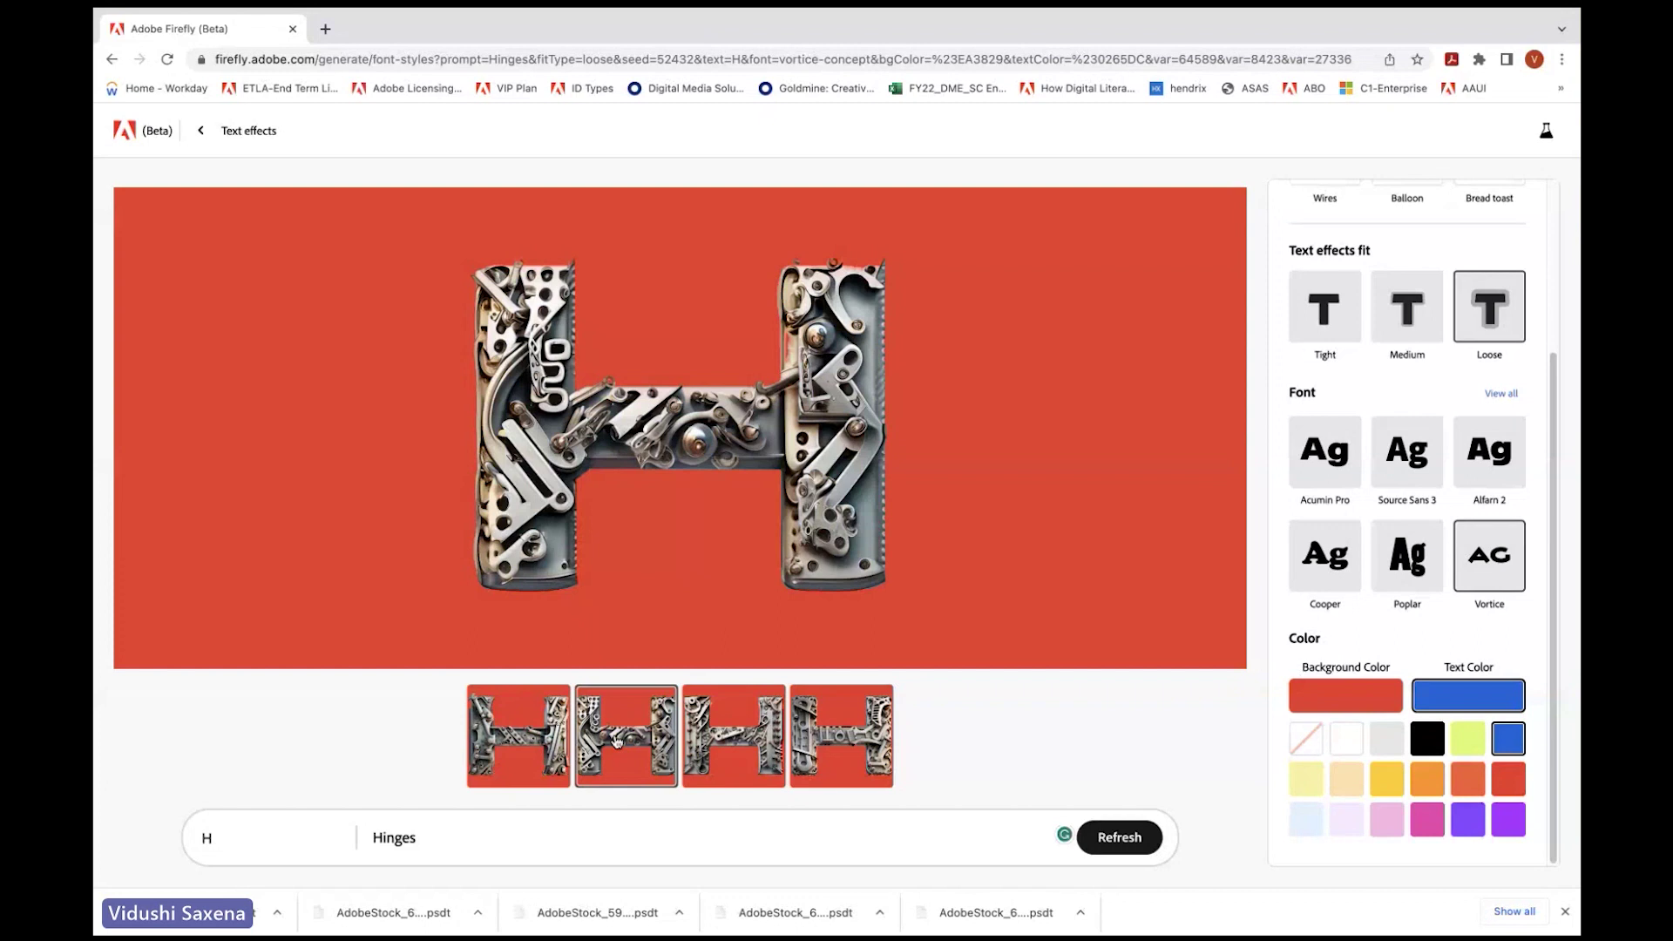
pyautogui.moveTo(689, 590)
pyautogui.scroll(3, 1349, 415)
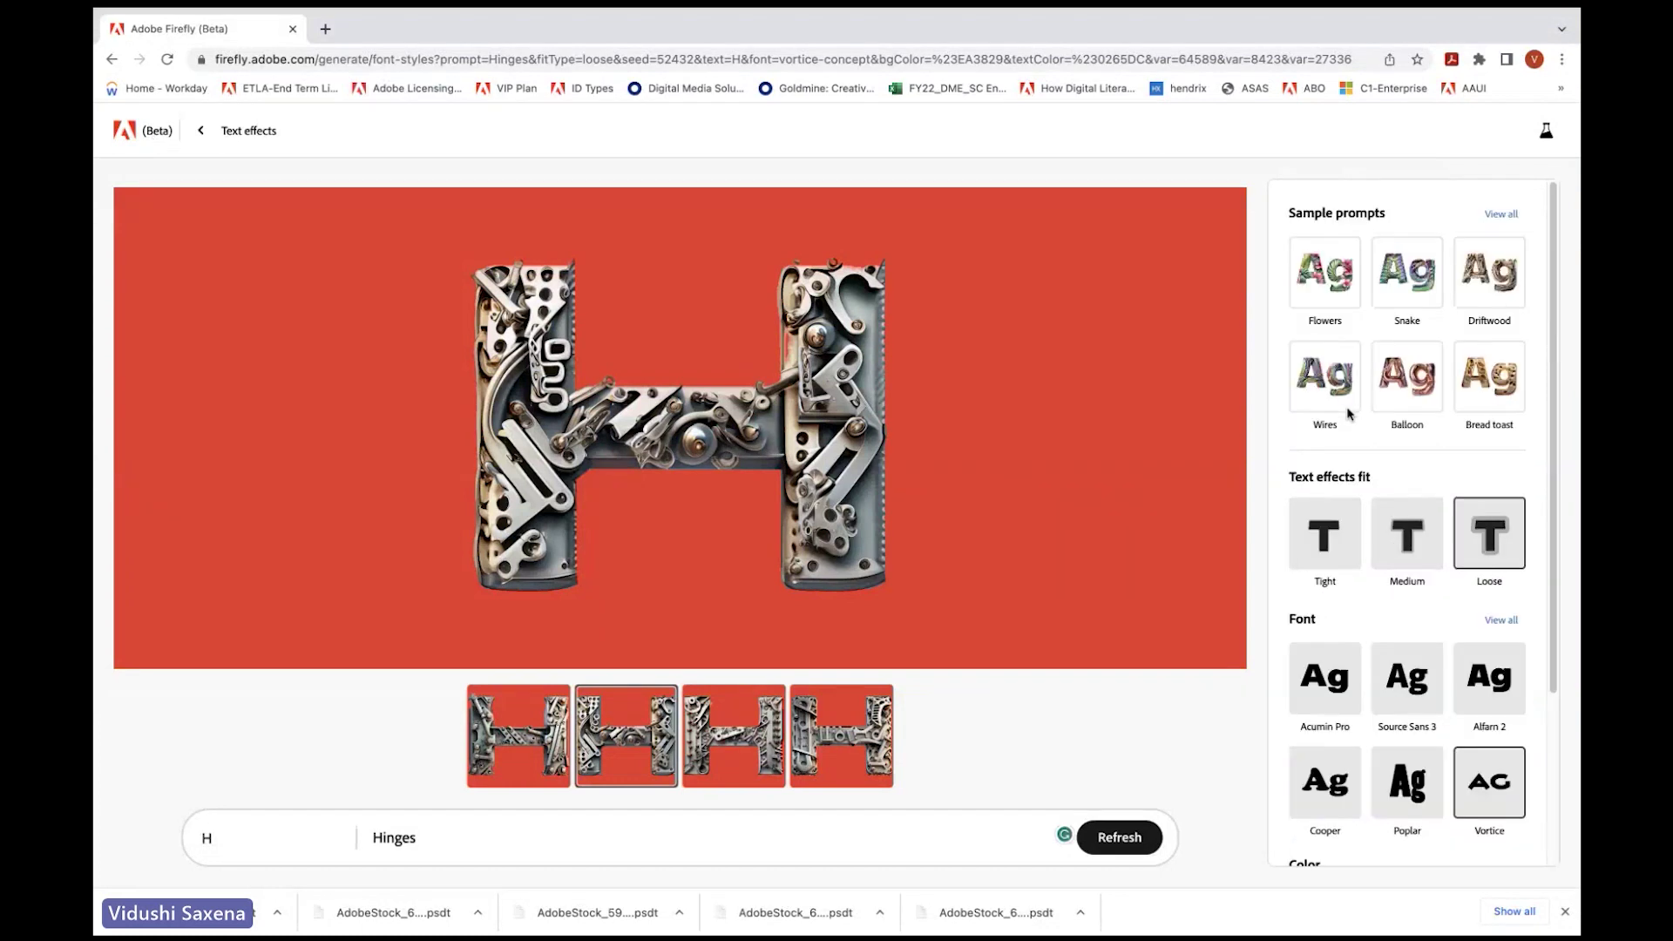
# Step: Restyle the letter H with the Balloon sample prompt and leave Text effects for the Firefly home page
pyautogui.click(1396, 384)
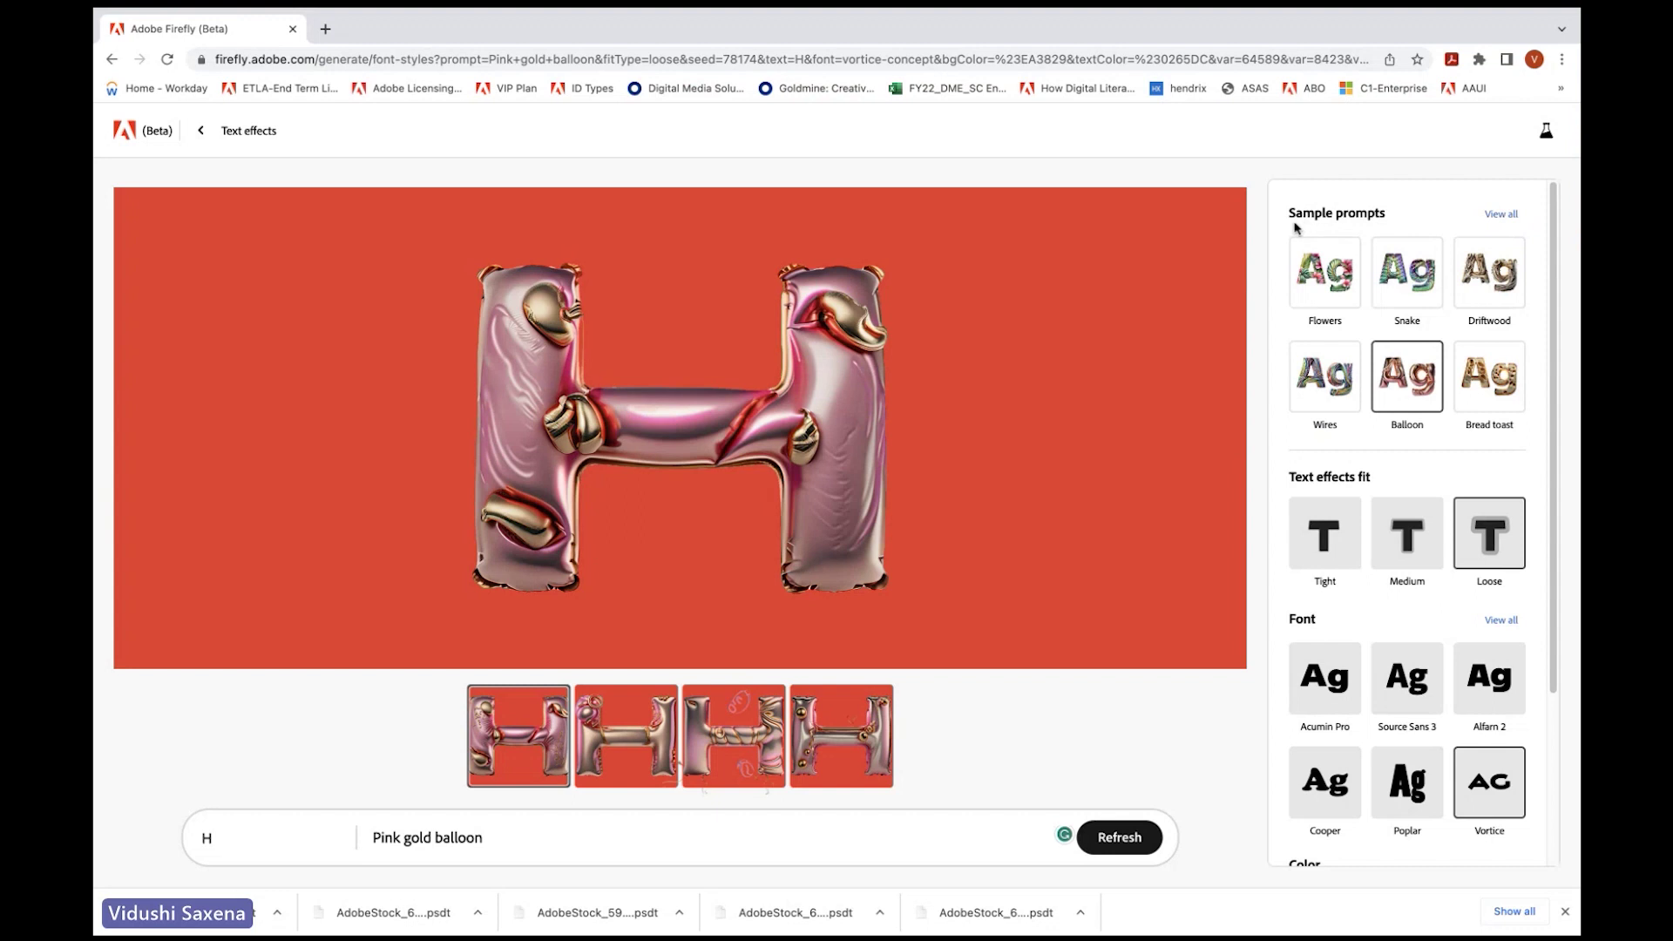
pyautogui.click(200, 132)
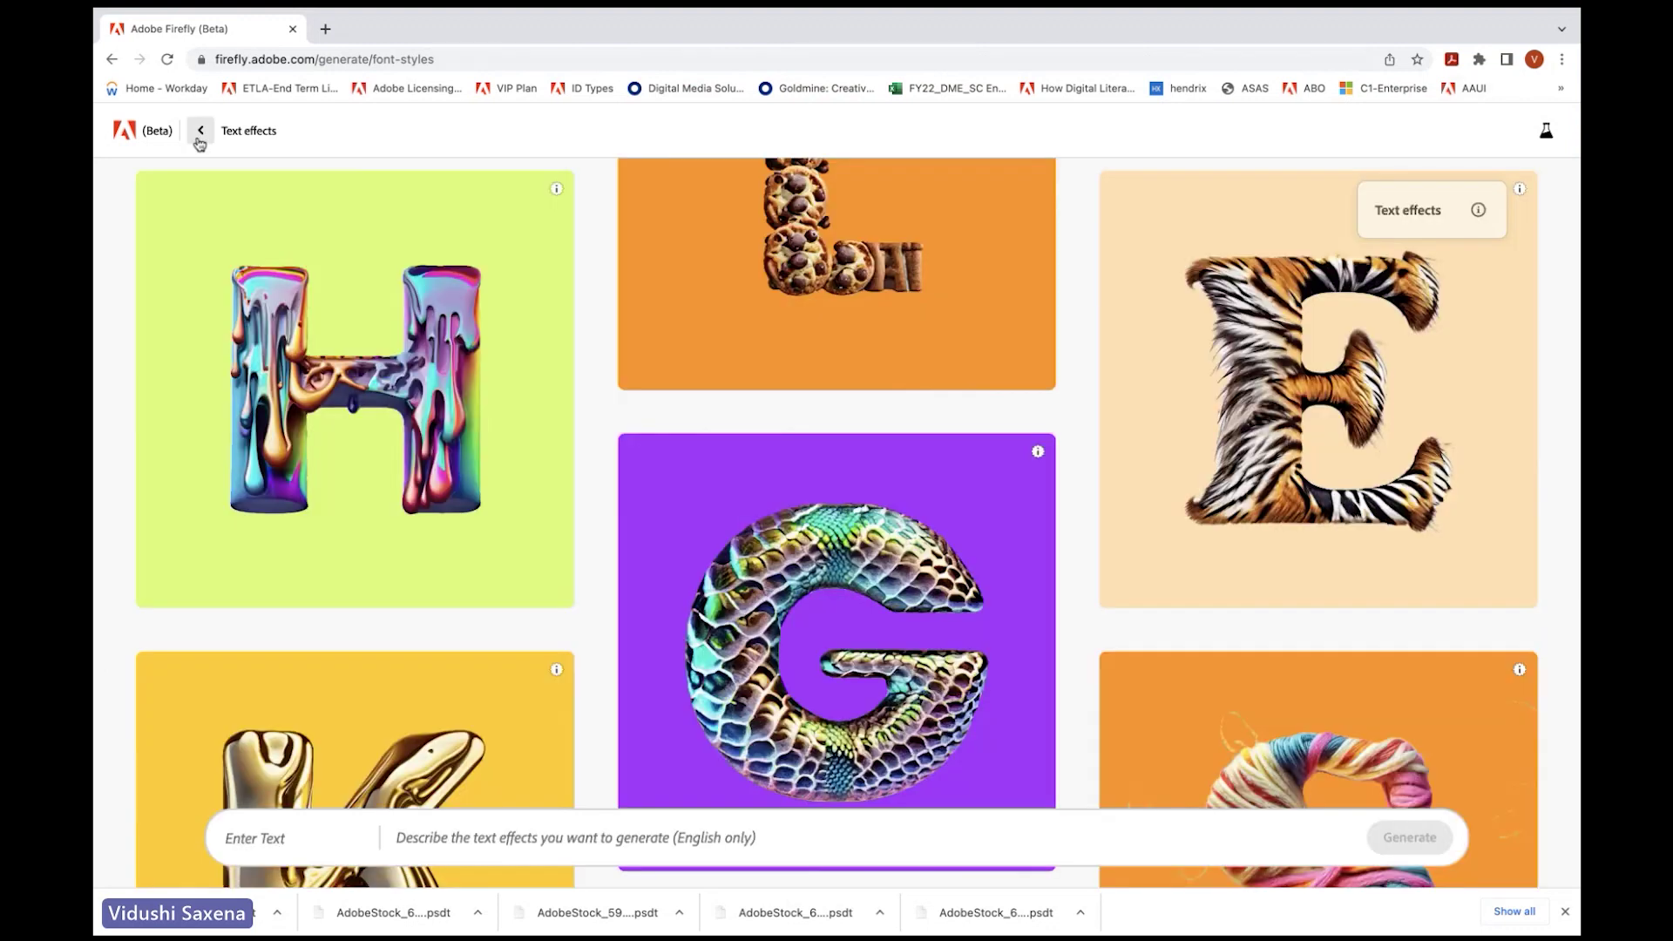
pyautogui.click(200, 135)
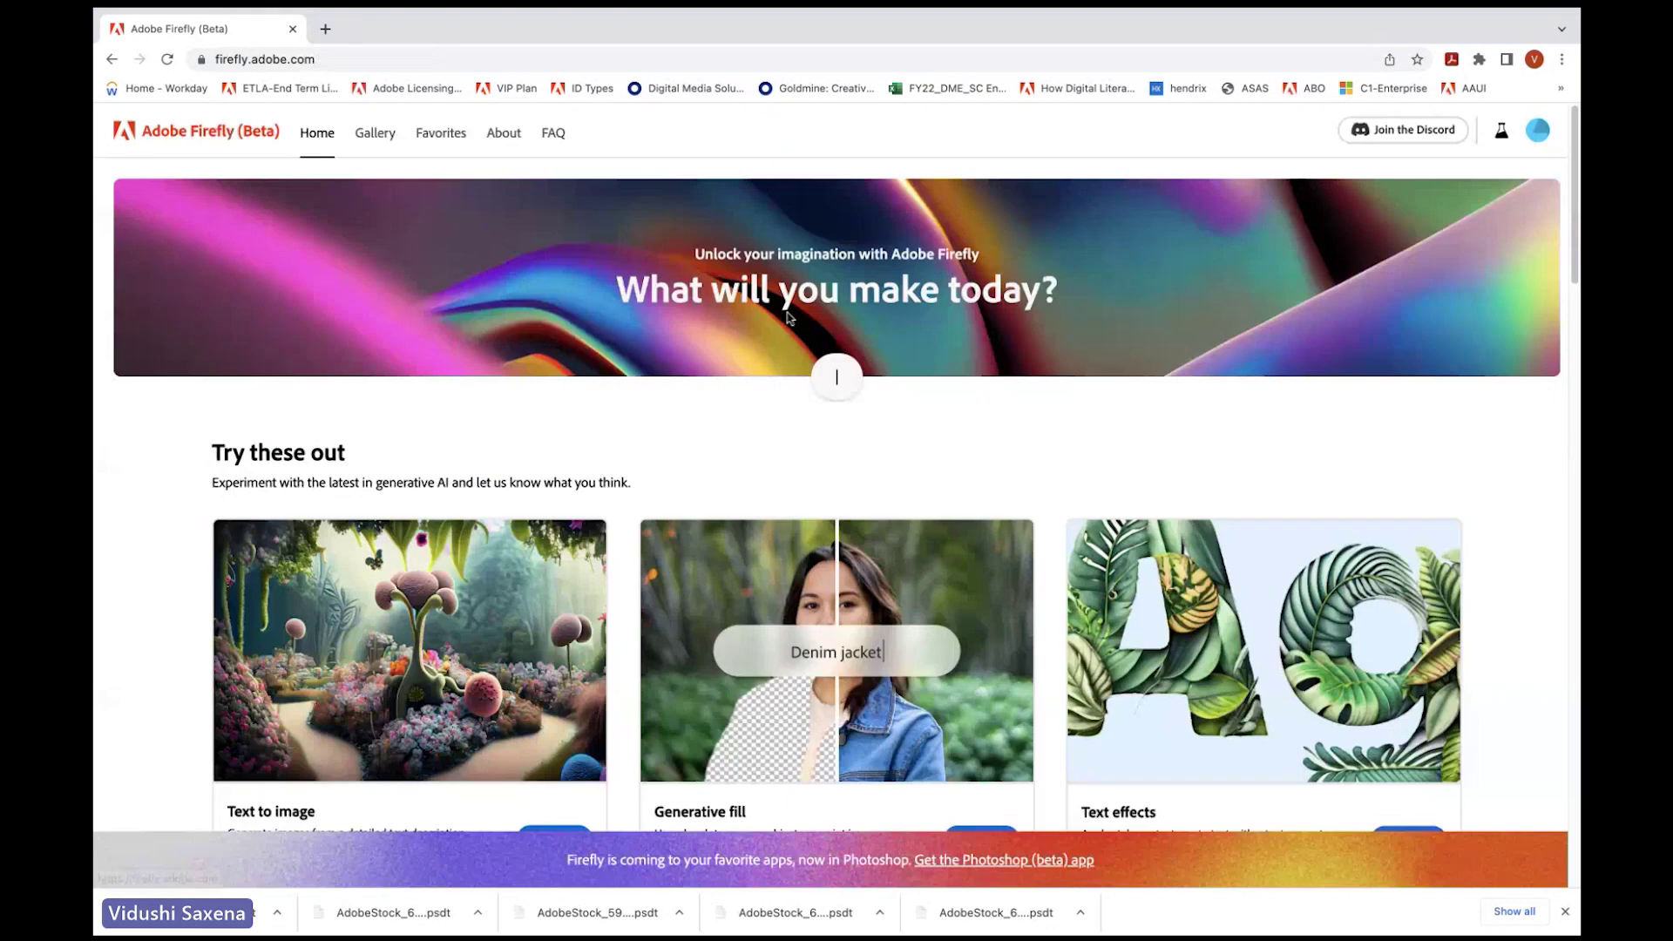
# Step: Open the Generative recolor tool from the home page
pyautogui.scroll(-5, 790, 317)
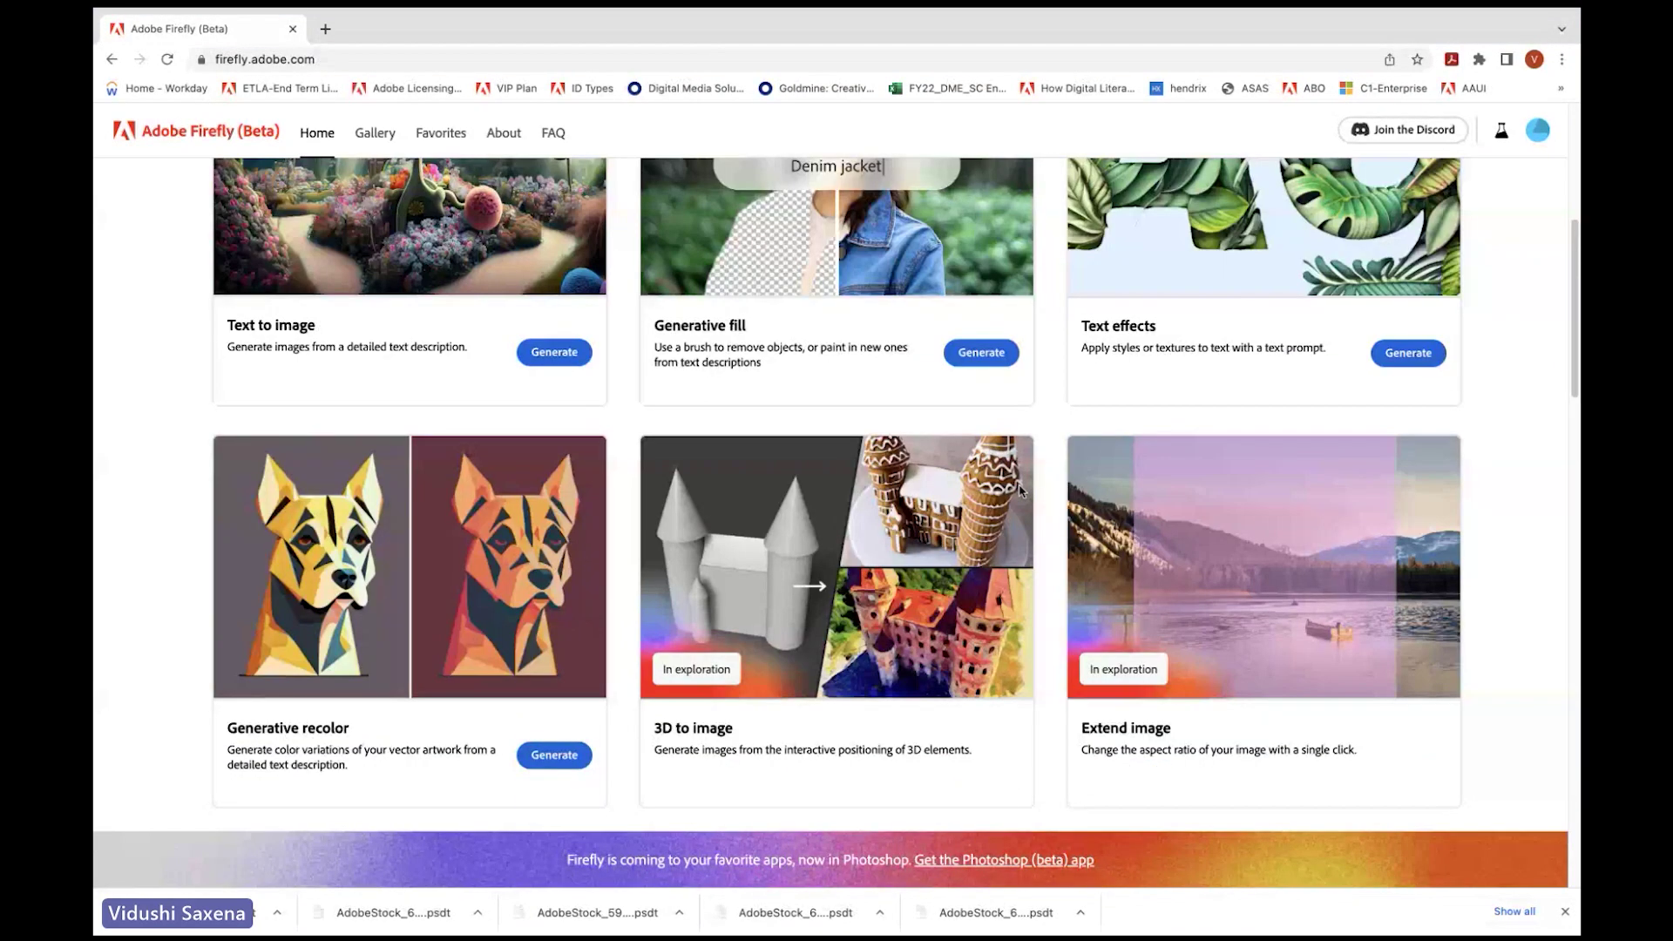
pyautogui.scroll(-1, 1022, 493)
pyautogui.click(552, 649)
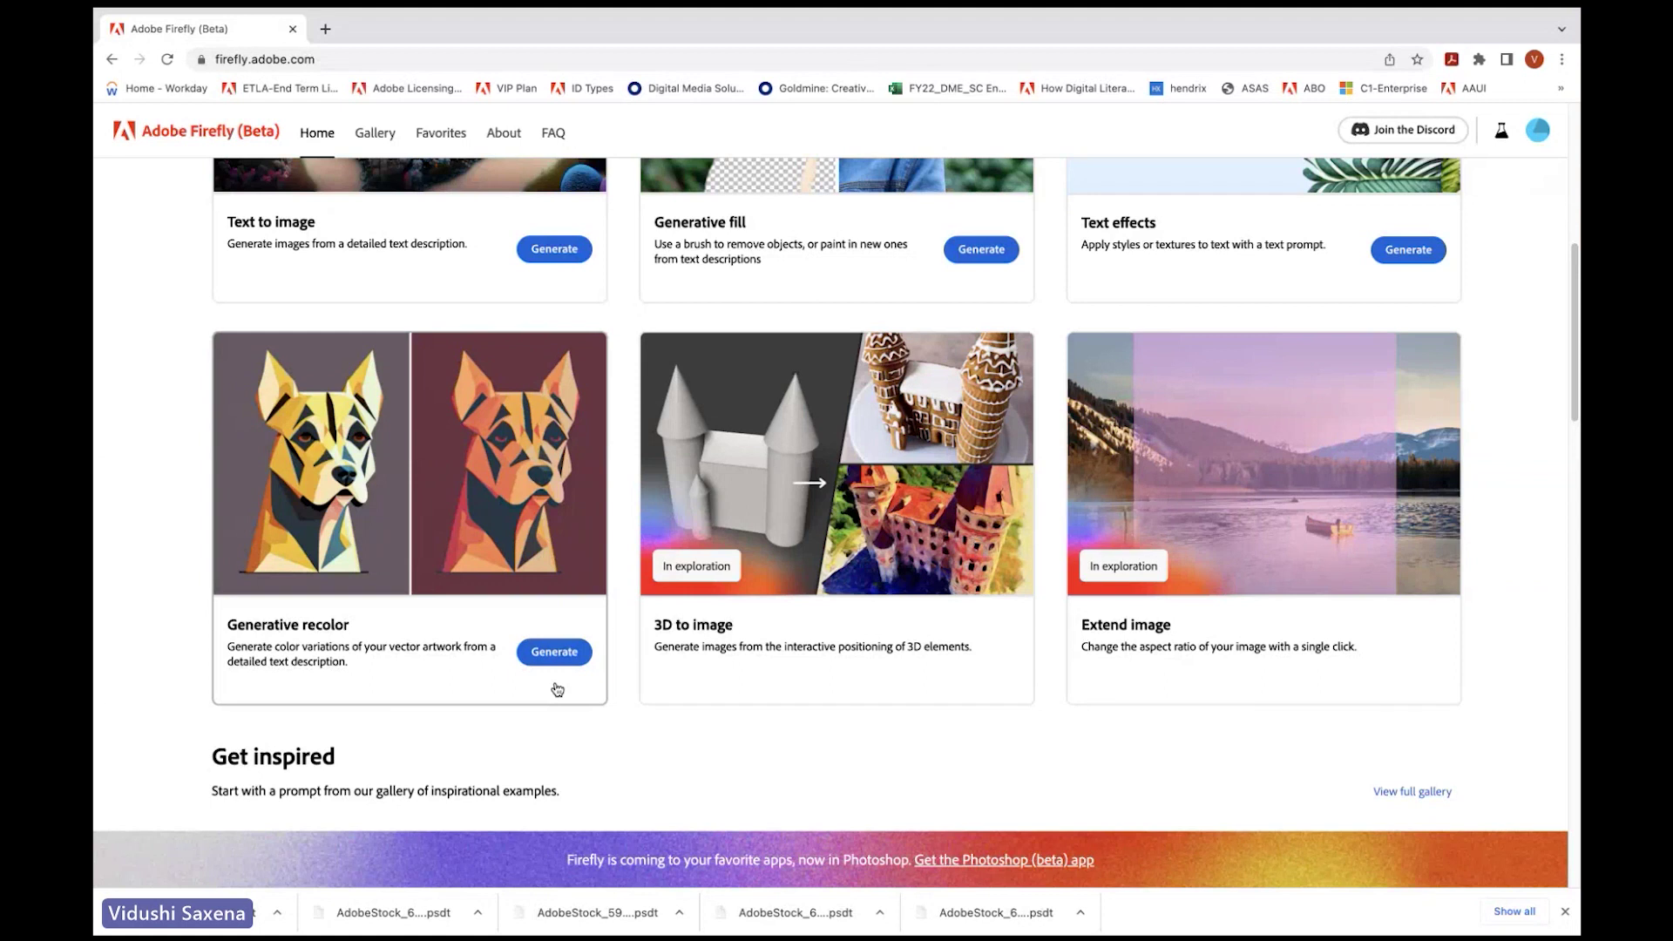
pyautogui.click(555, 651)
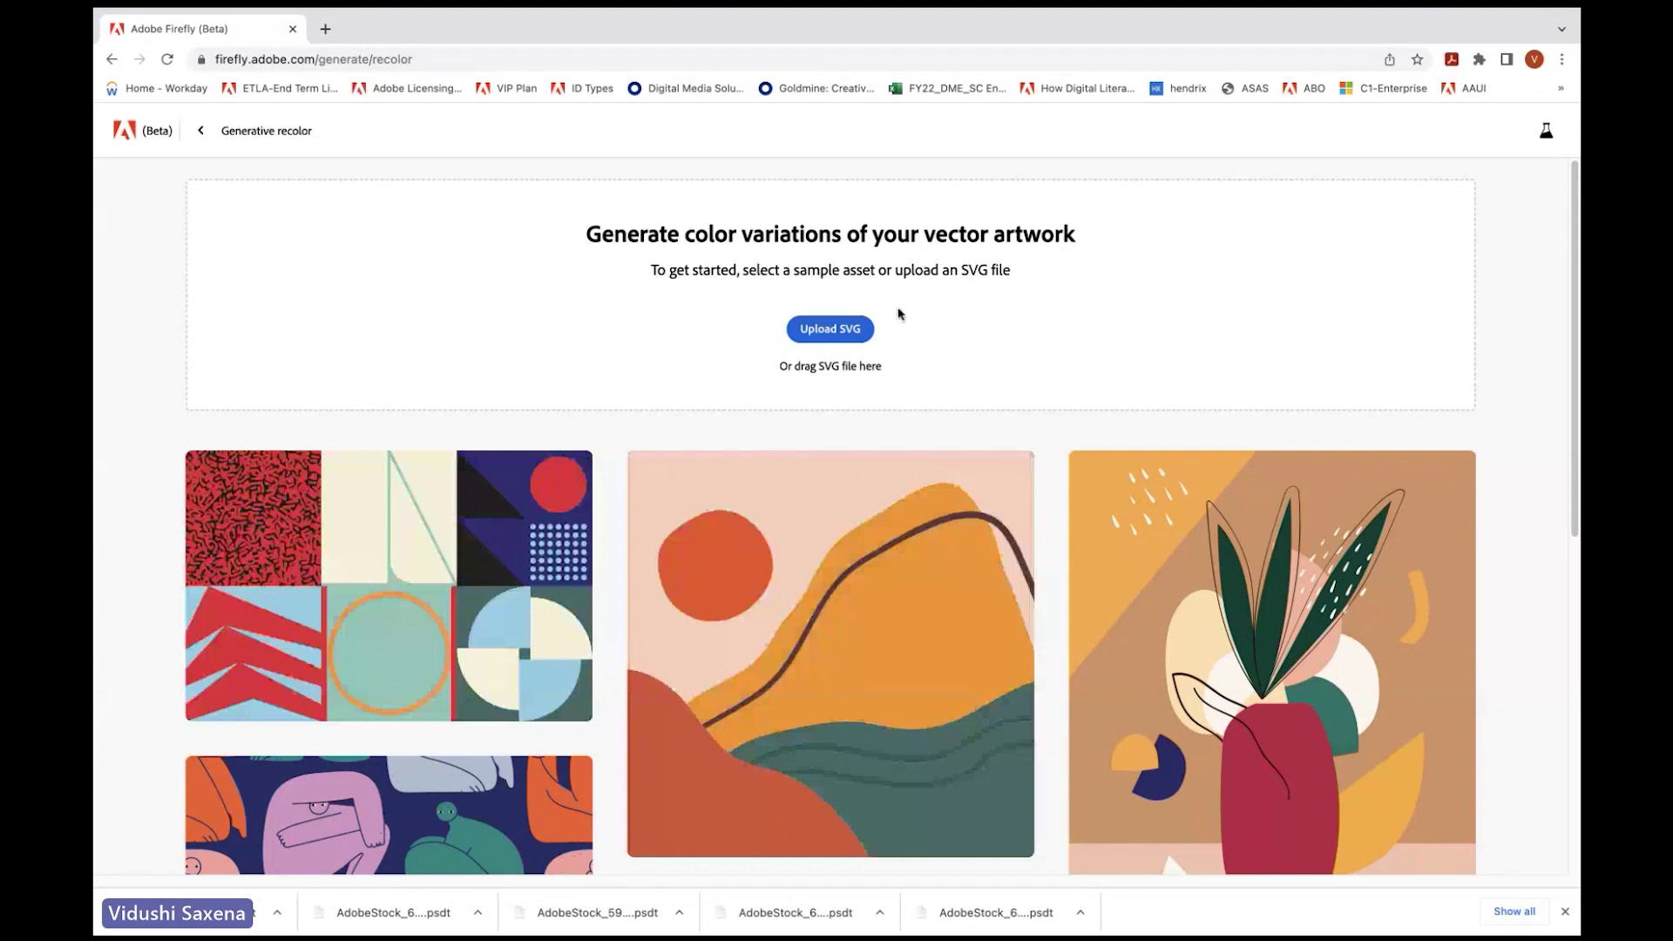
# Step: Generate color variations of the blue doodle-pattern sample artwork using its Earthy tones prompt
pyautogui.moveTo(795, 544)
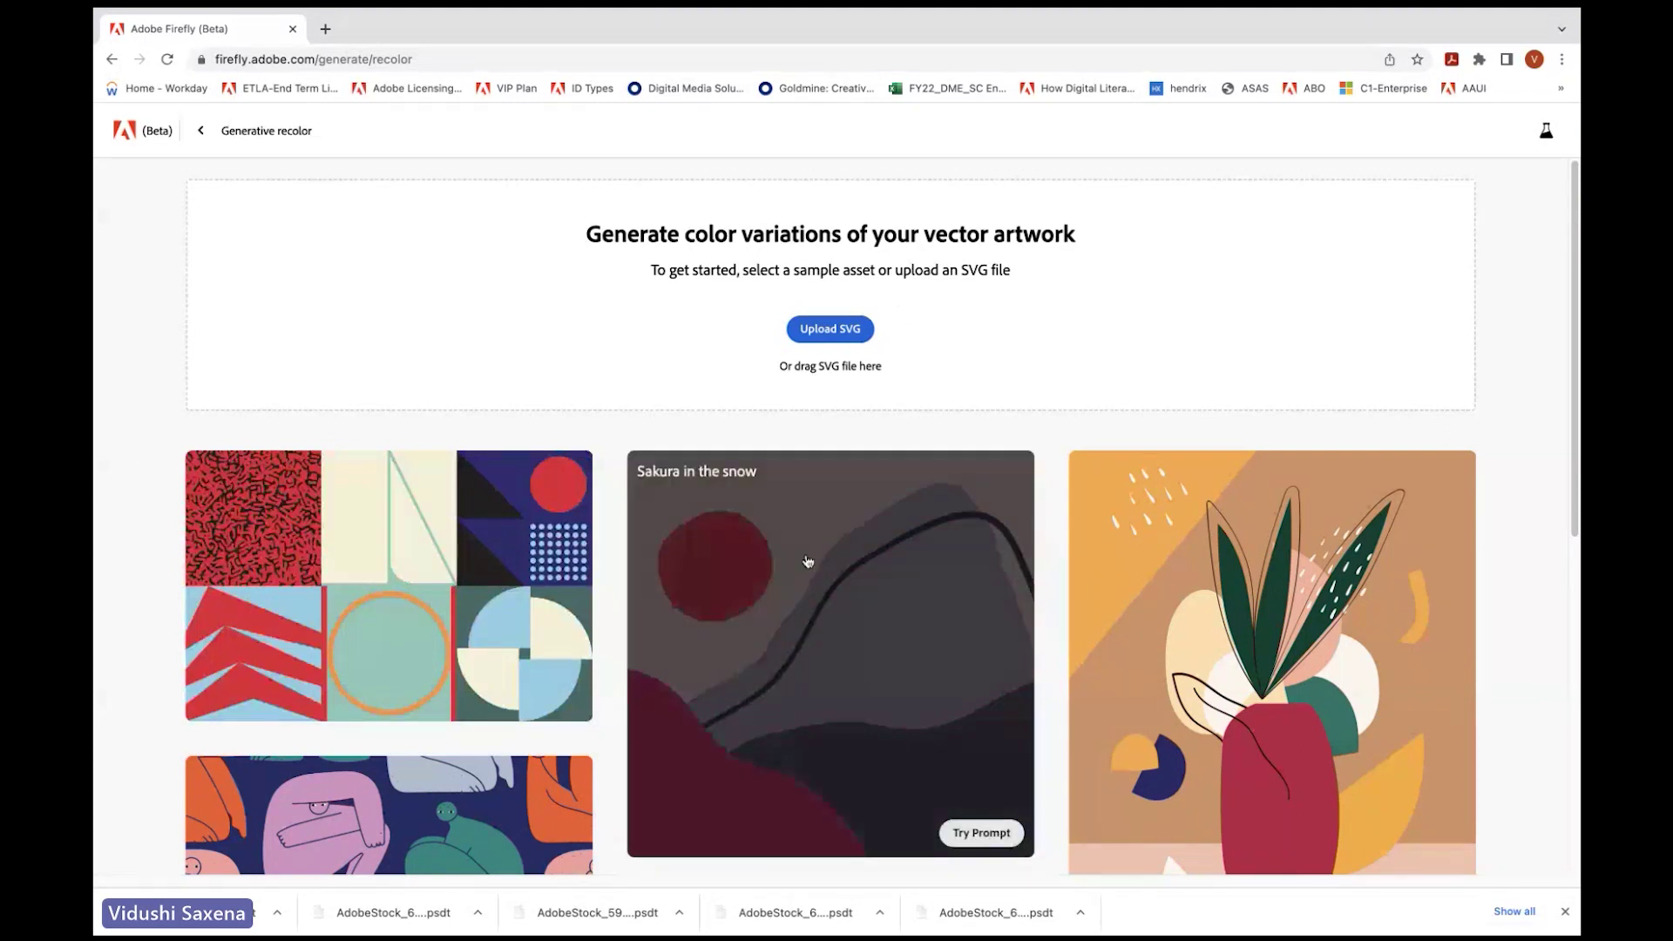
pyautogui.scroll(-1, 808, 563)
pyautogui.scroll(-5, 808, 563)
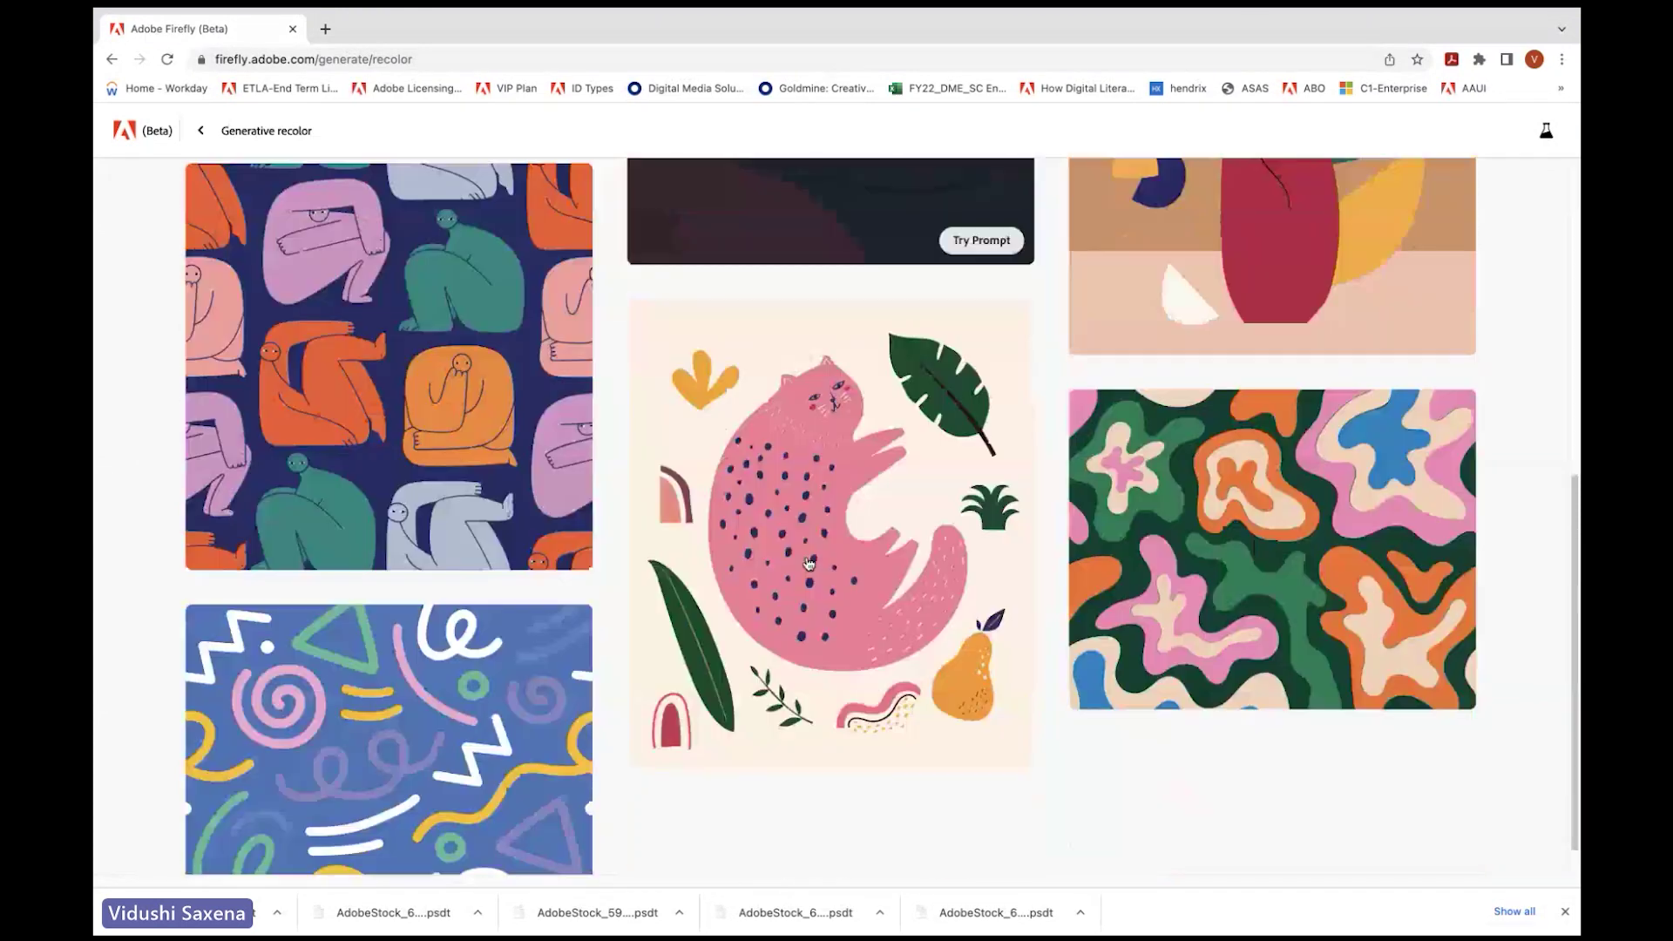
pyautogui.moveTo(1165, 549)
pyautogui.scroll(-1, 521, 672)
pyautogui.moveTo(521, 673)
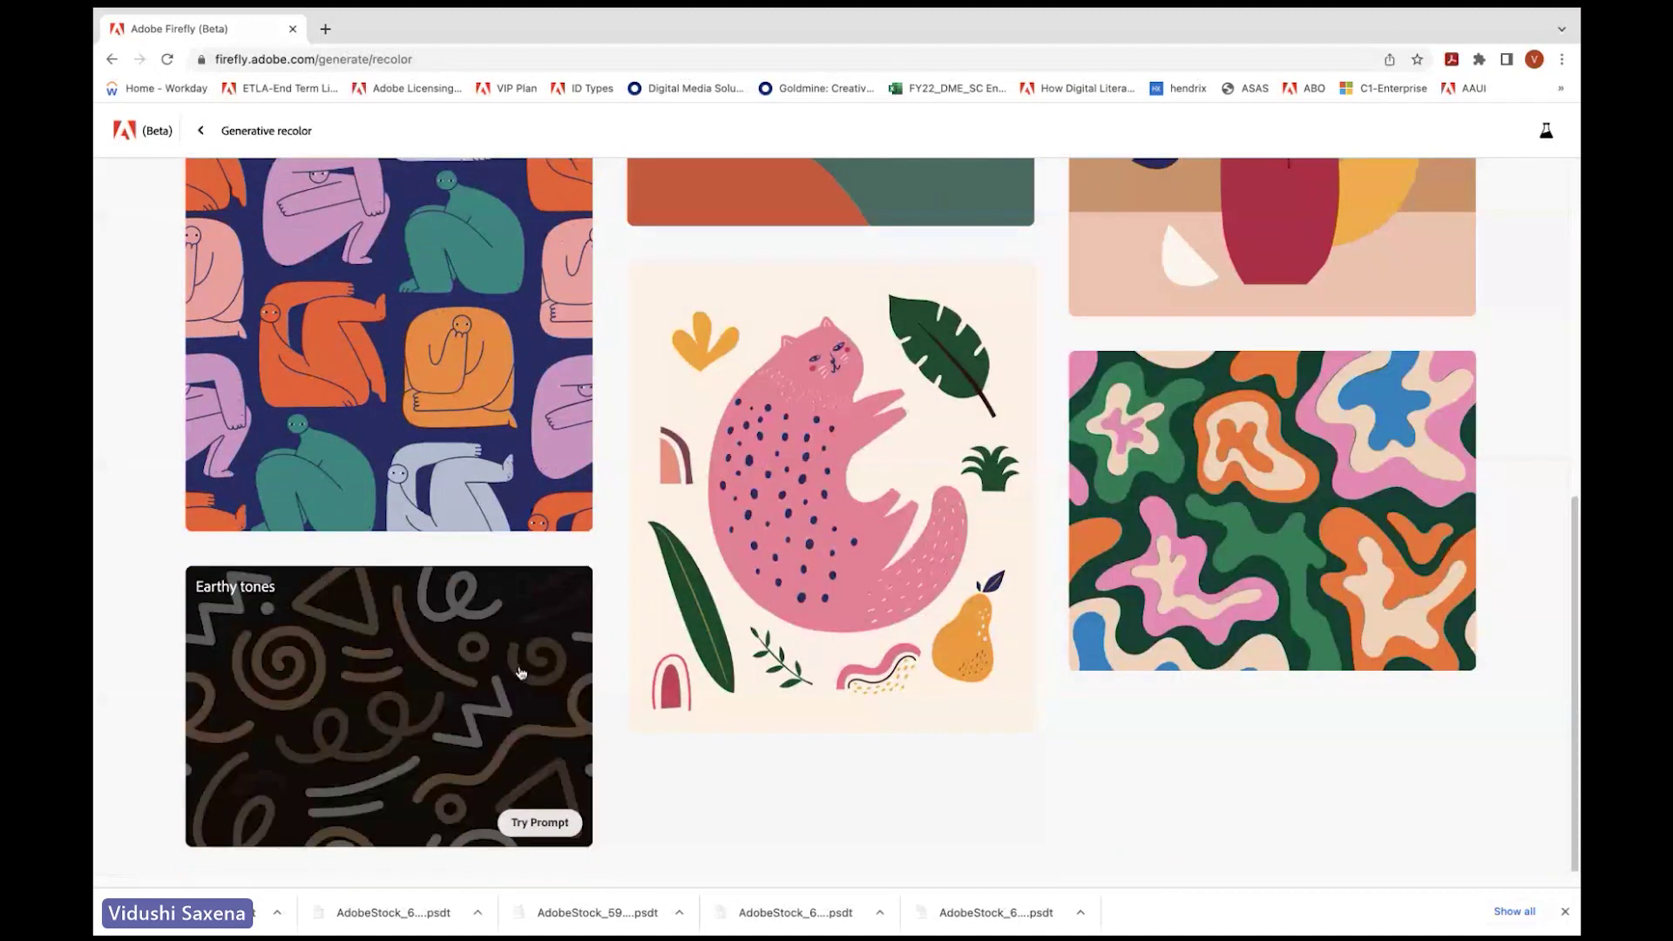
pyautogui.click(521, 672)
pyautogui.moveTo(521, 672)
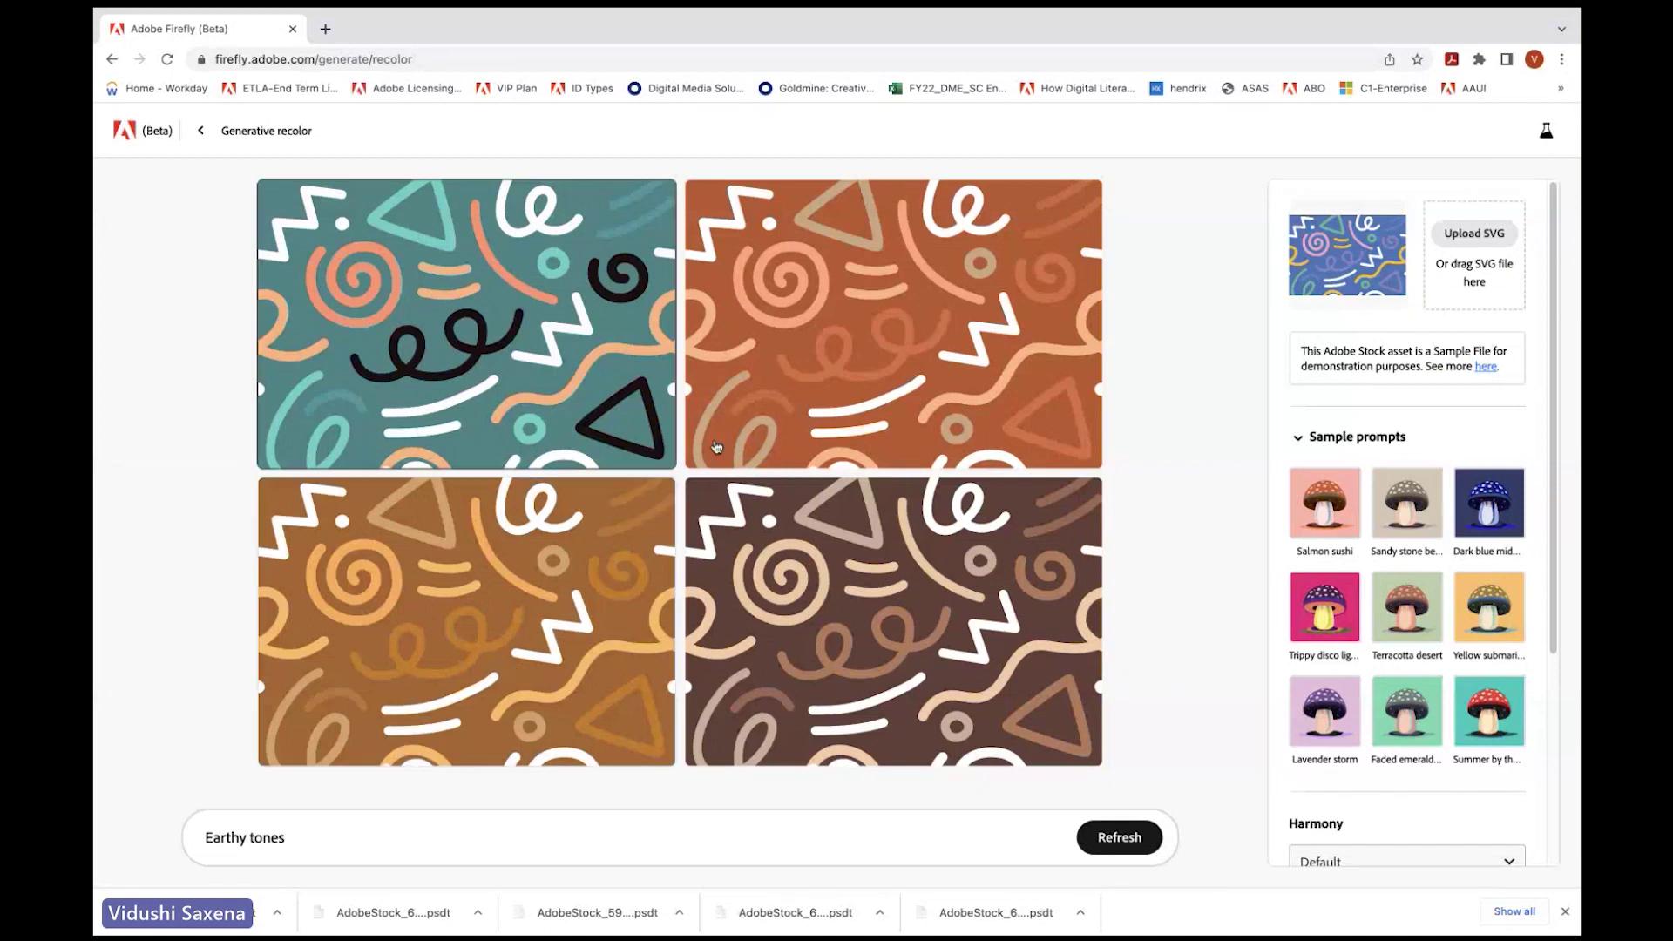
pyautogui.moveTo(875, 438)
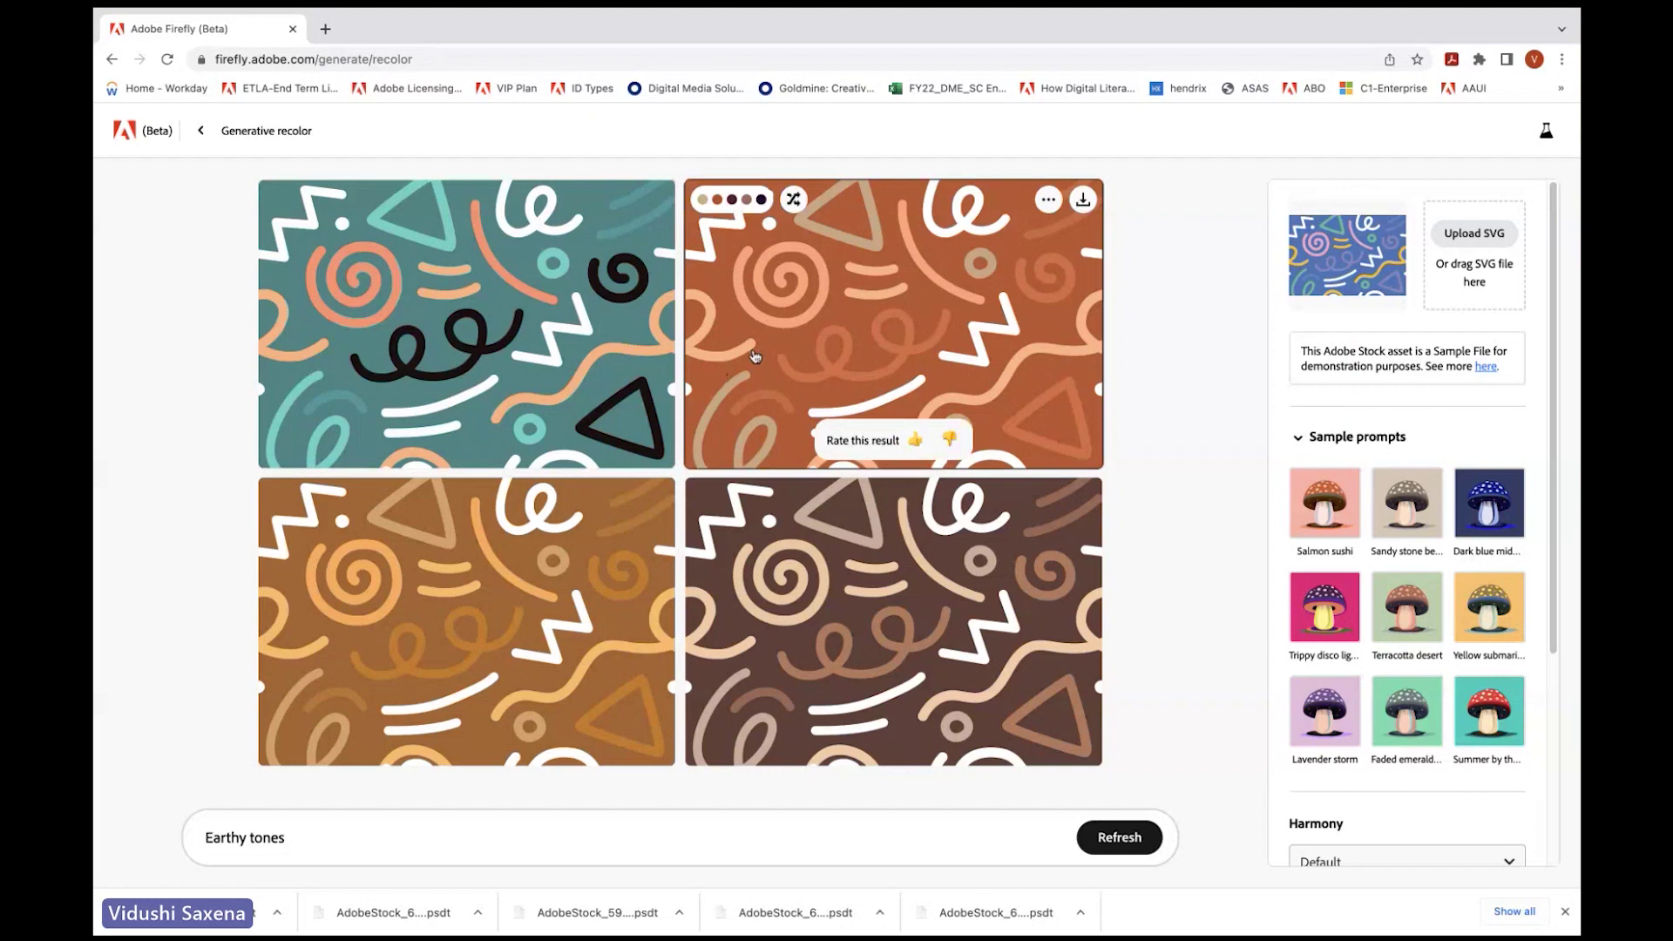
pyautogui.moveTo(298, 196)
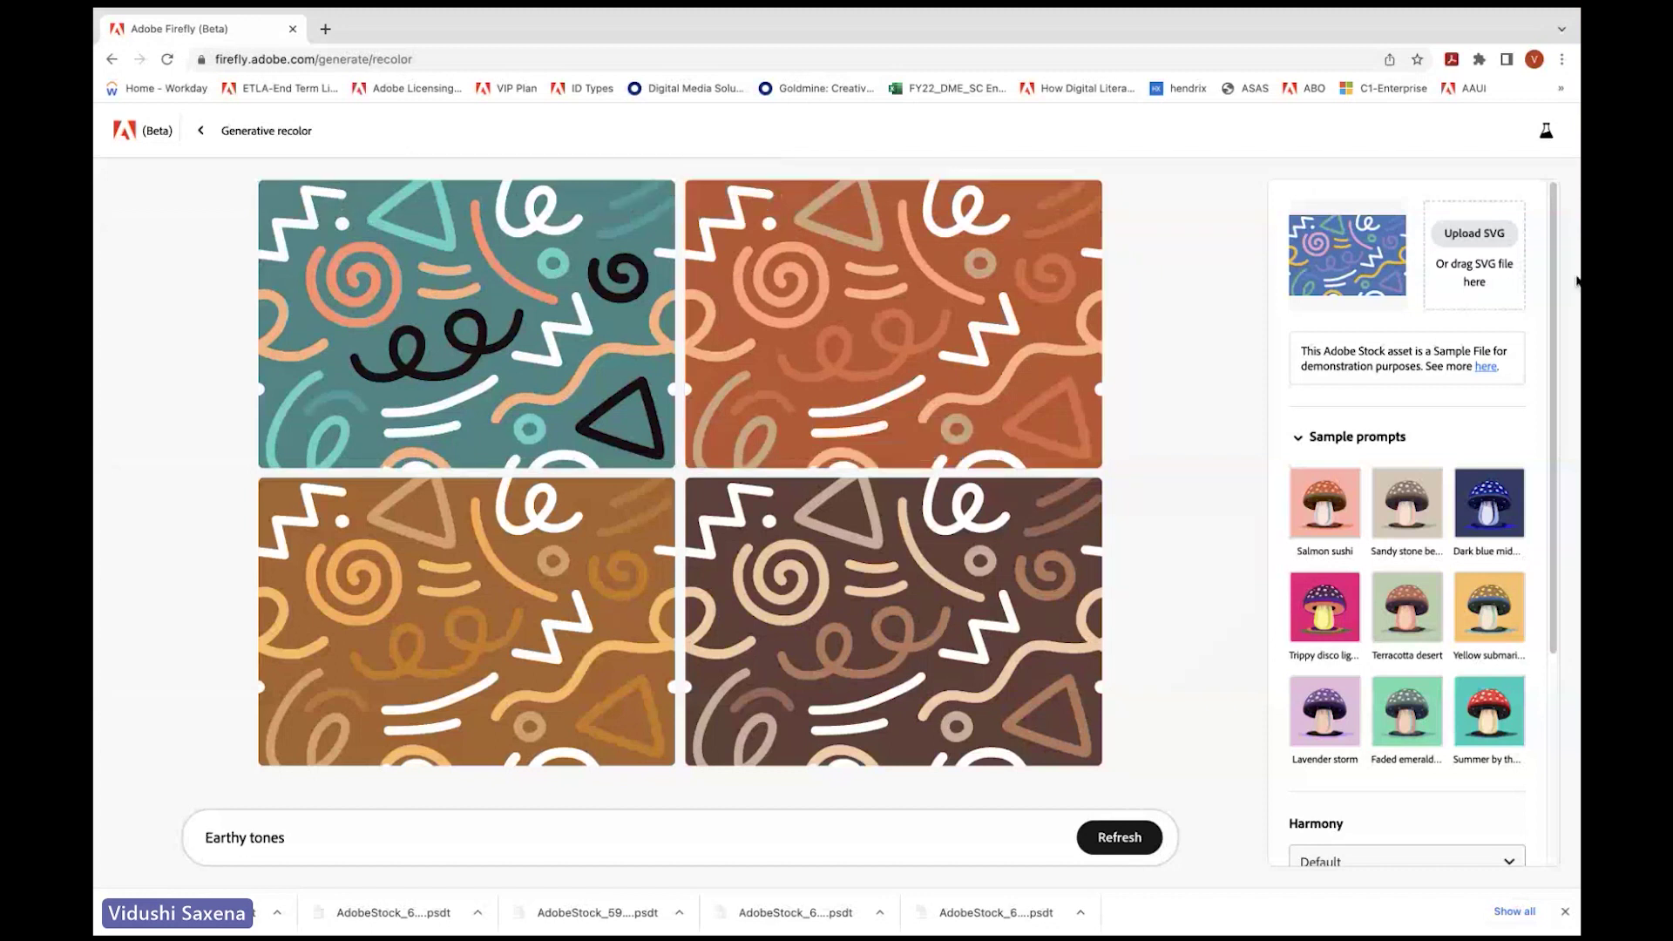
# Step: Recolor the doodle pattern with the Salmon sushi, Lavender storm and Summer by the sea sample prompts in turn
pyautogui.scroll(-3, 1415, 517)
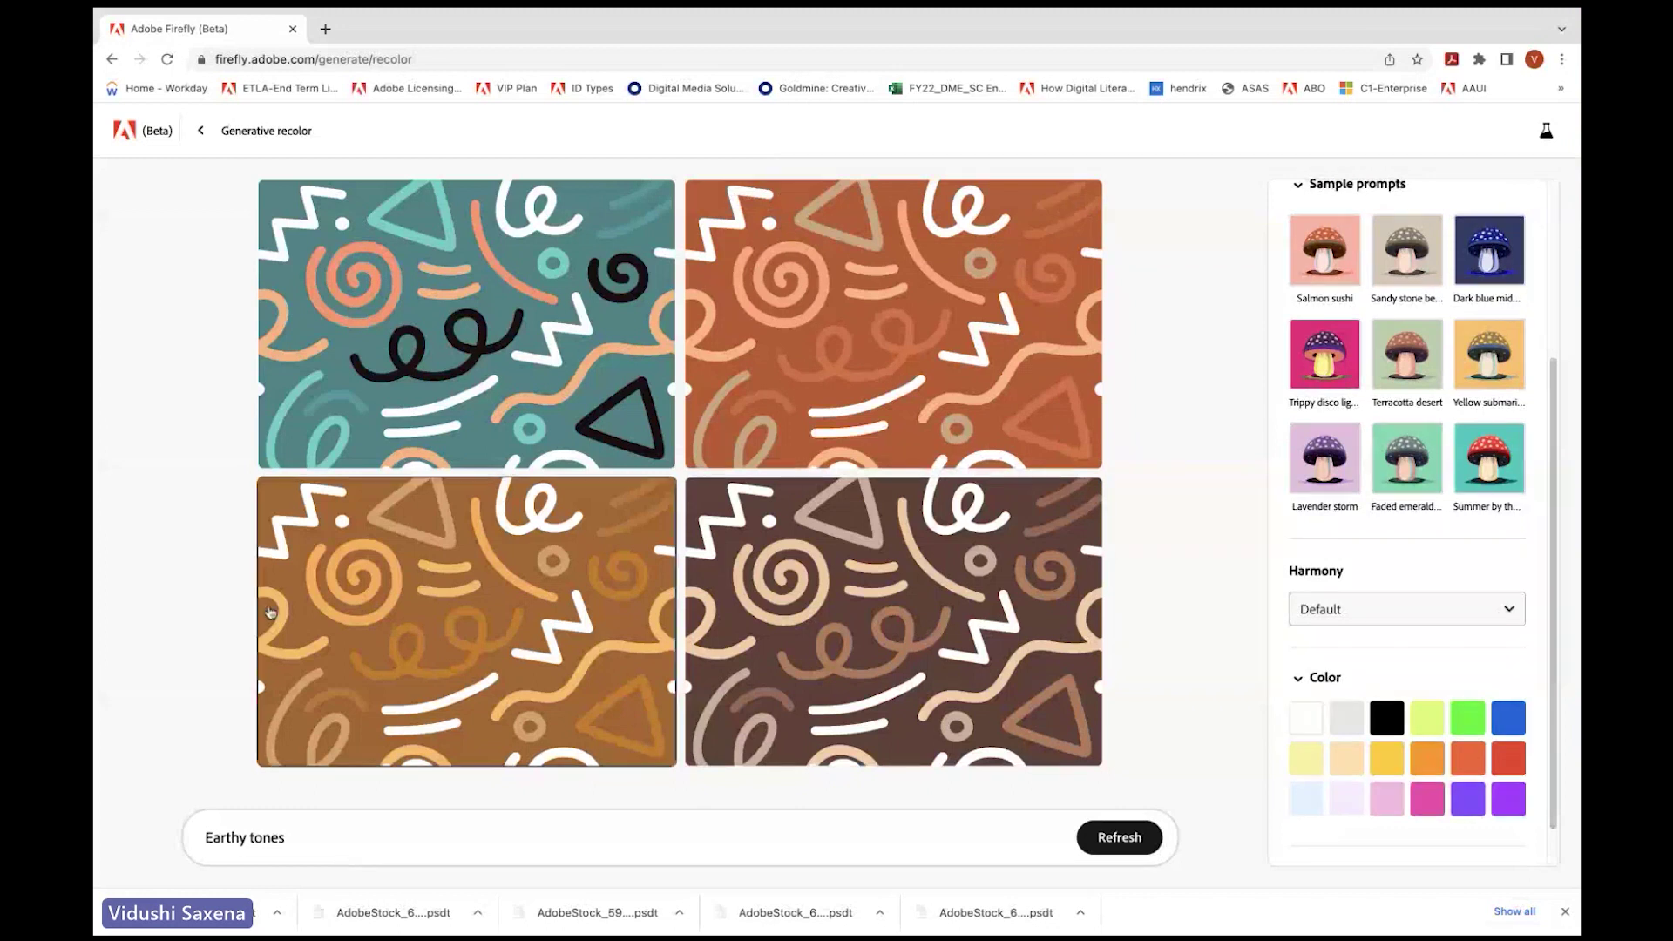
pyautogui.moveTo(270, 612)
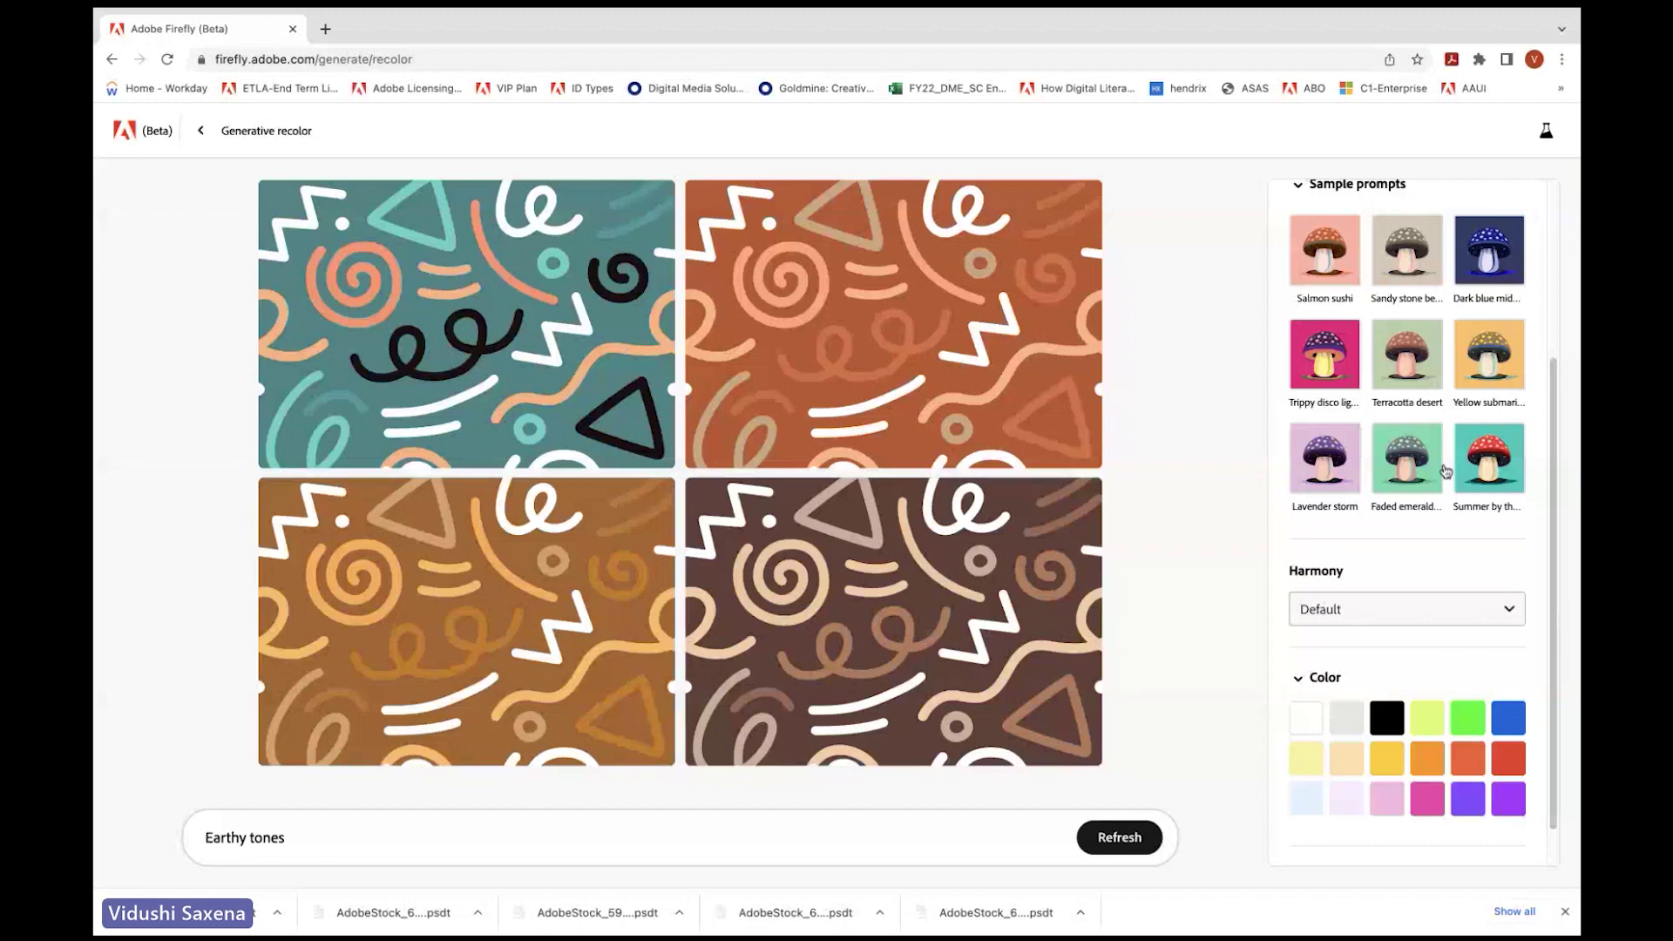
pyautogui.click(1317, 281)
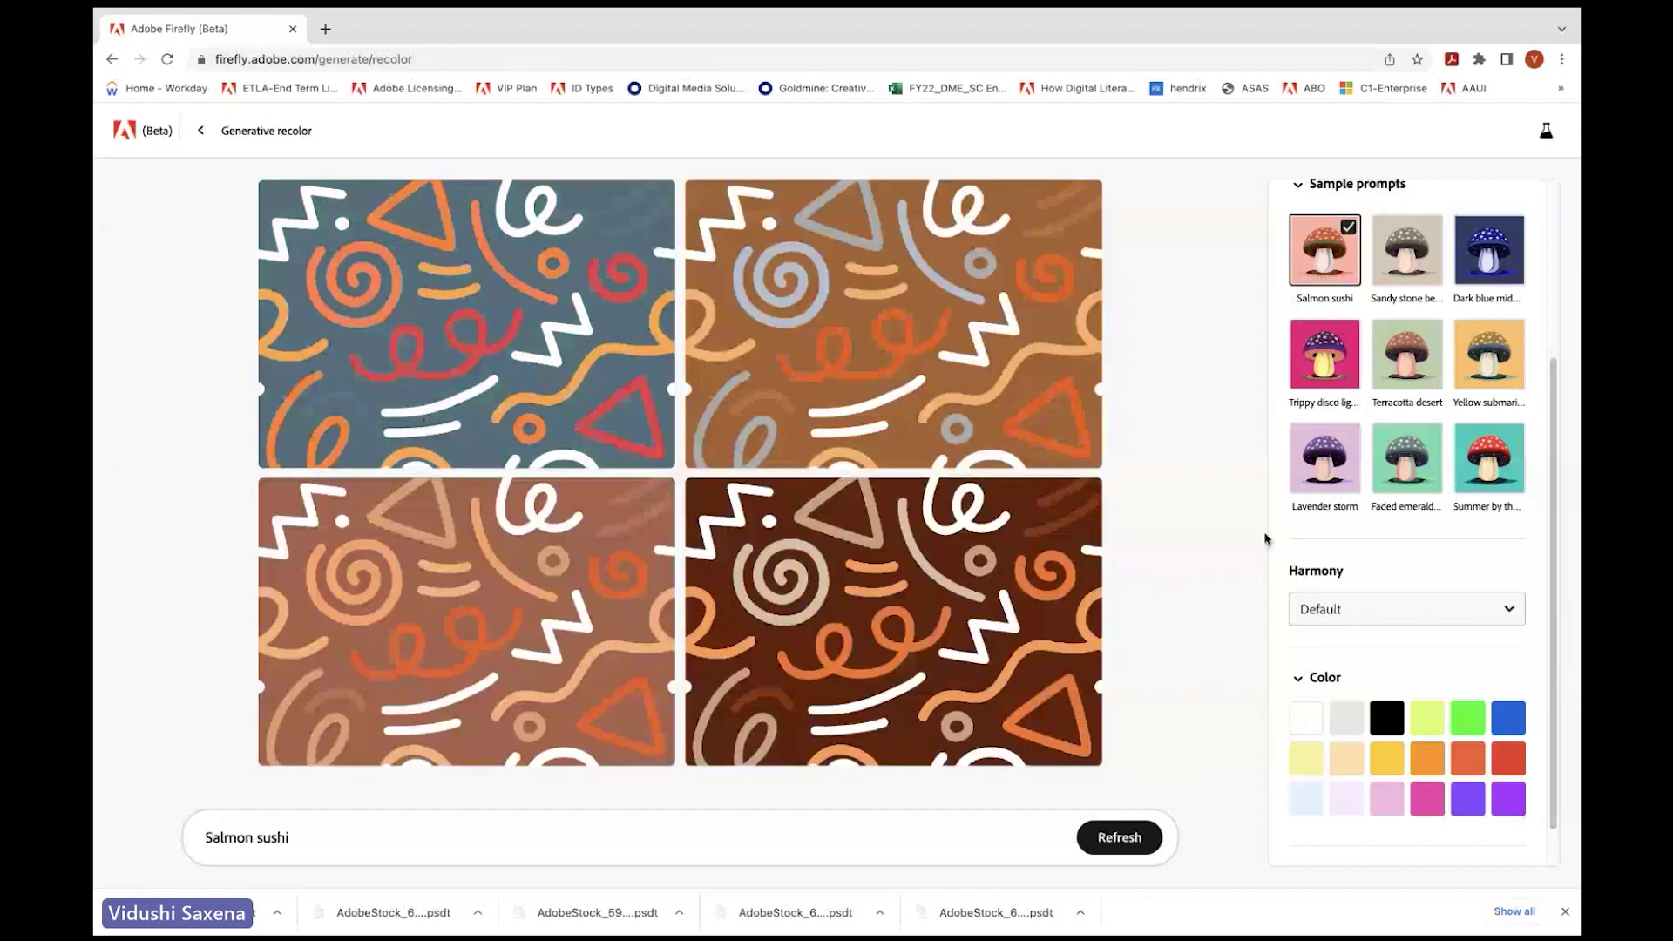
pyautogui.click(1339, 480)
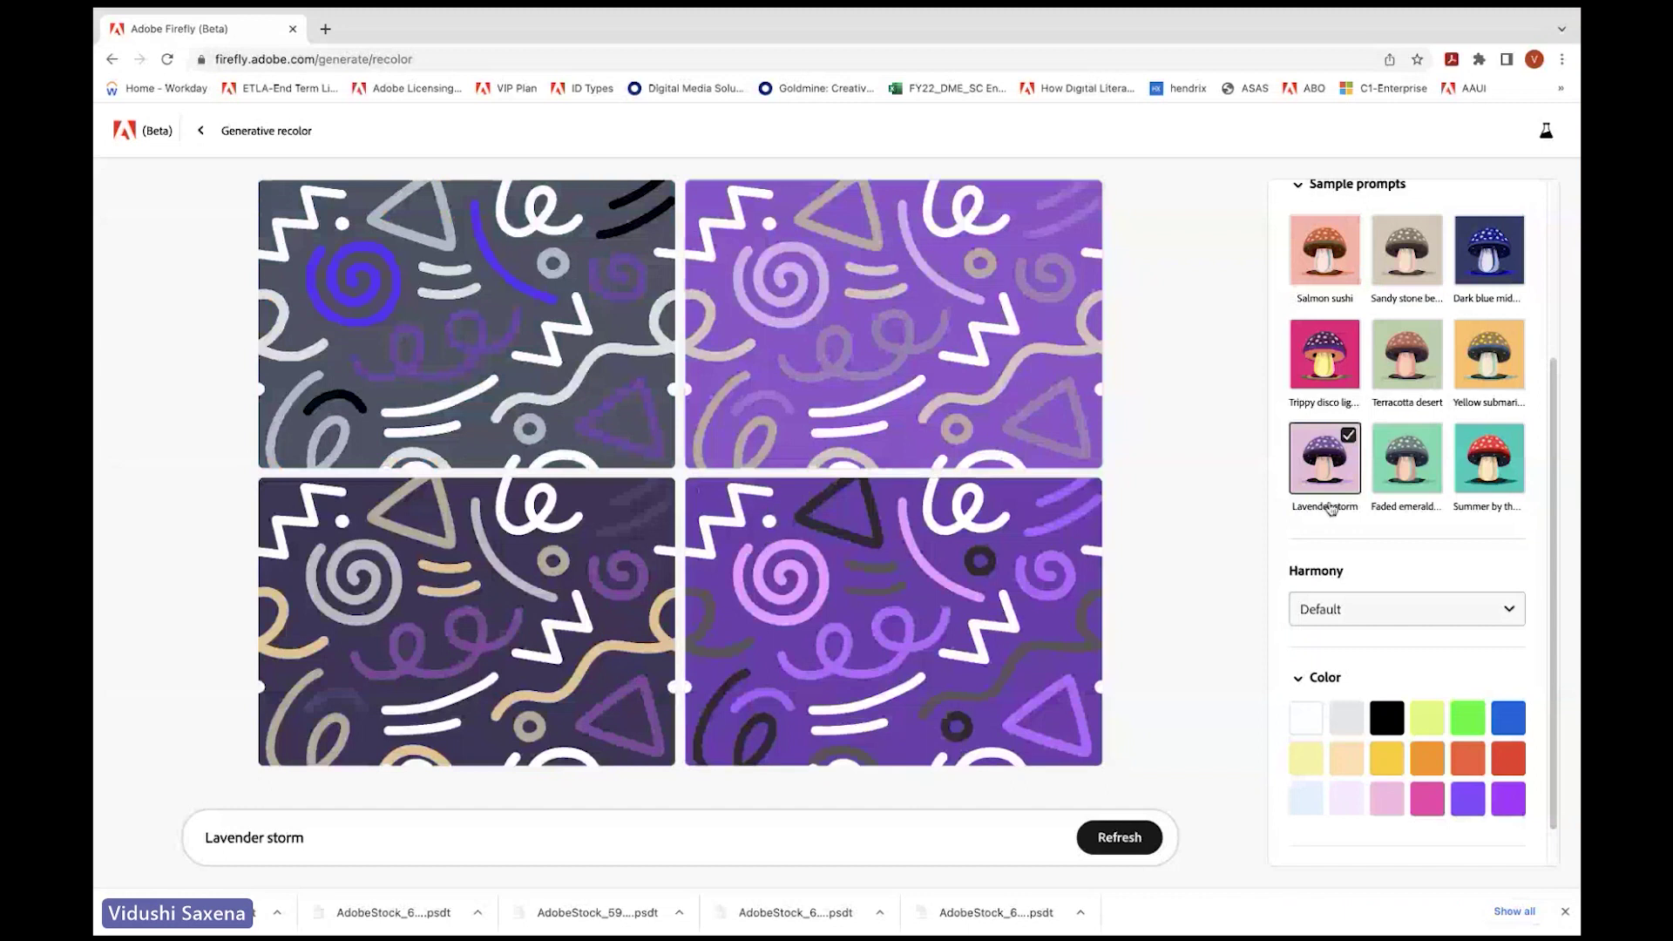
pyautogui.click(1487, 466)
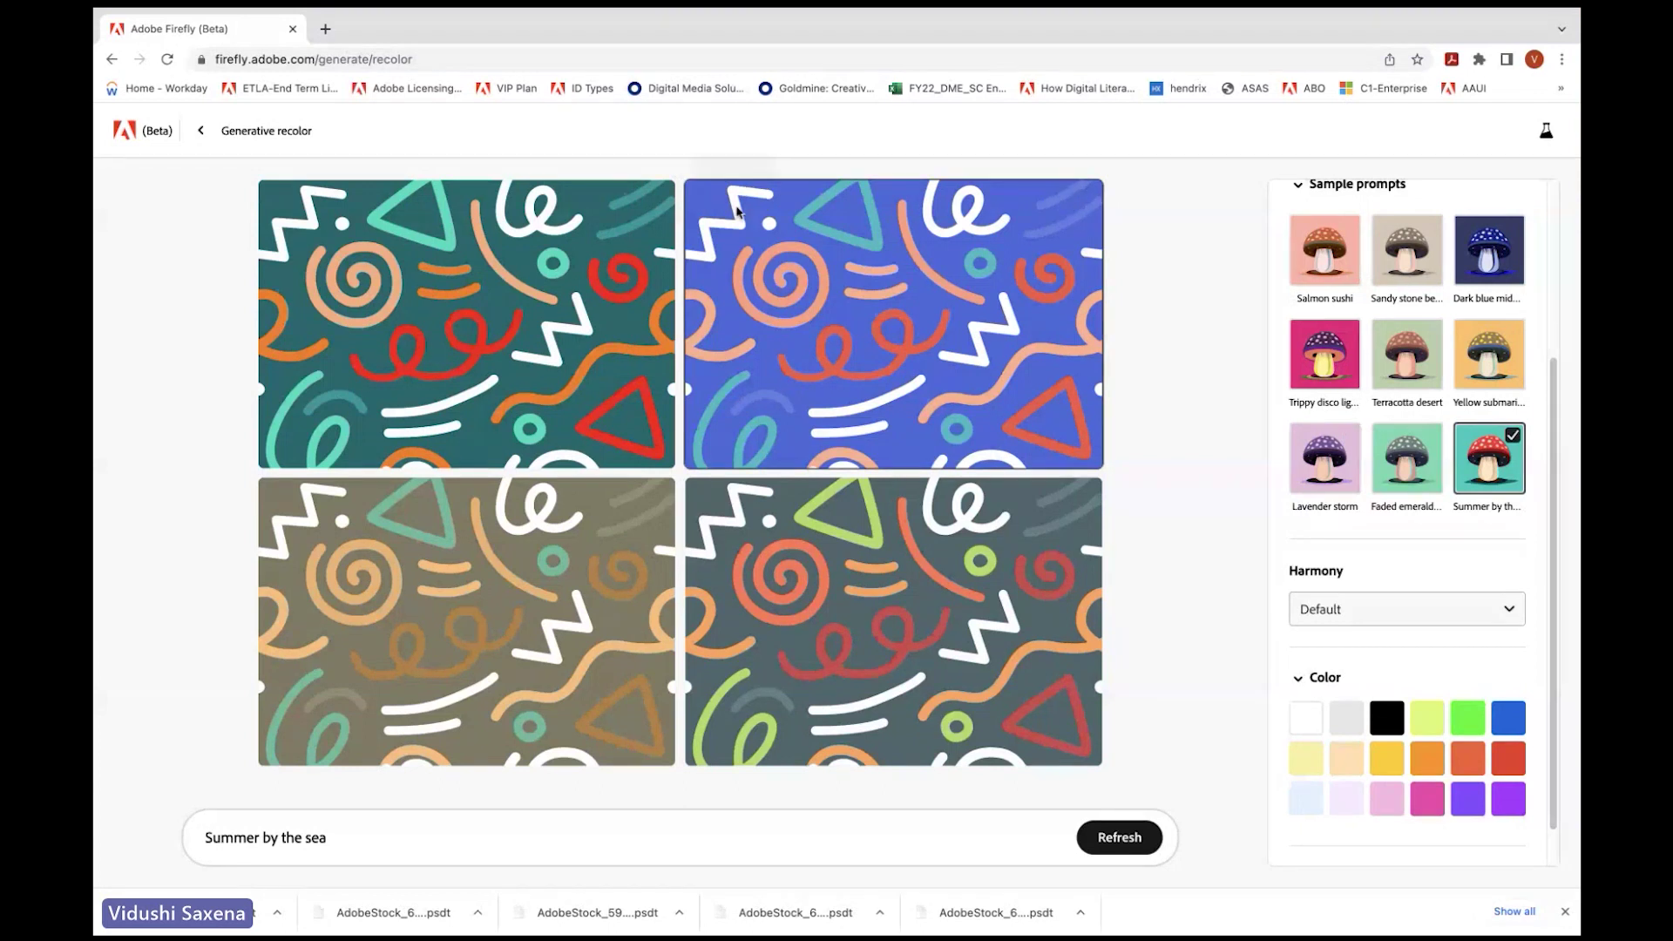
# Step: Shuffle the colors of the second Summer by the sea variation several times
pyautogui.moveTo(790, 197)
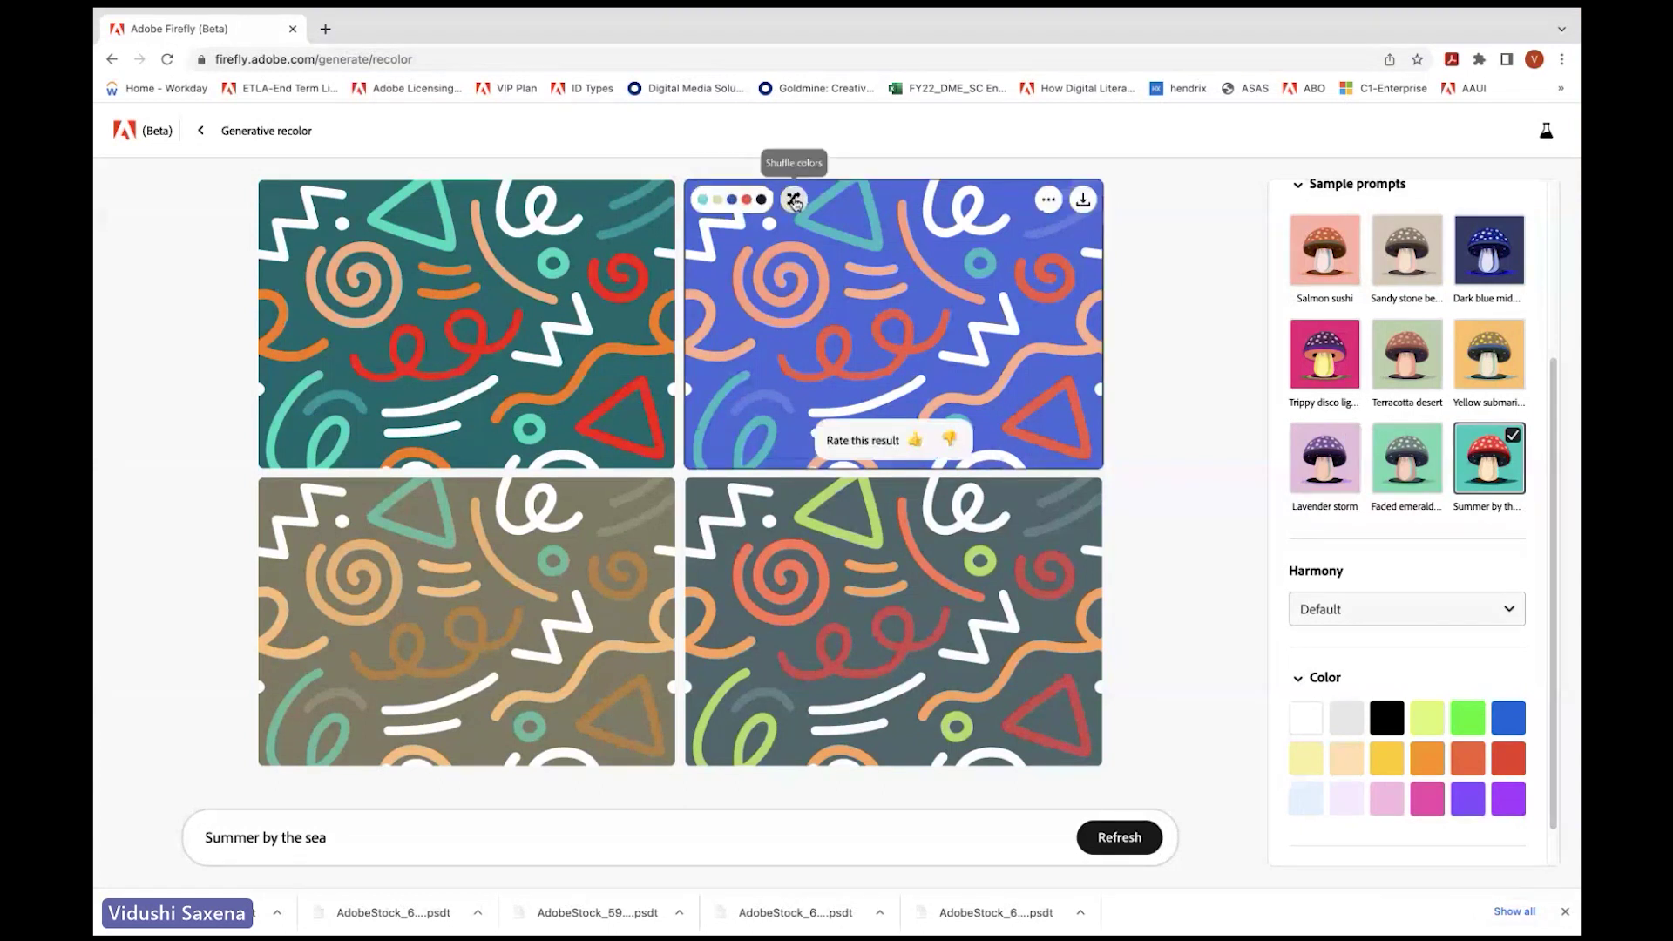
pyautogui.click(794, 200)
pyautogui.click(794, 200)
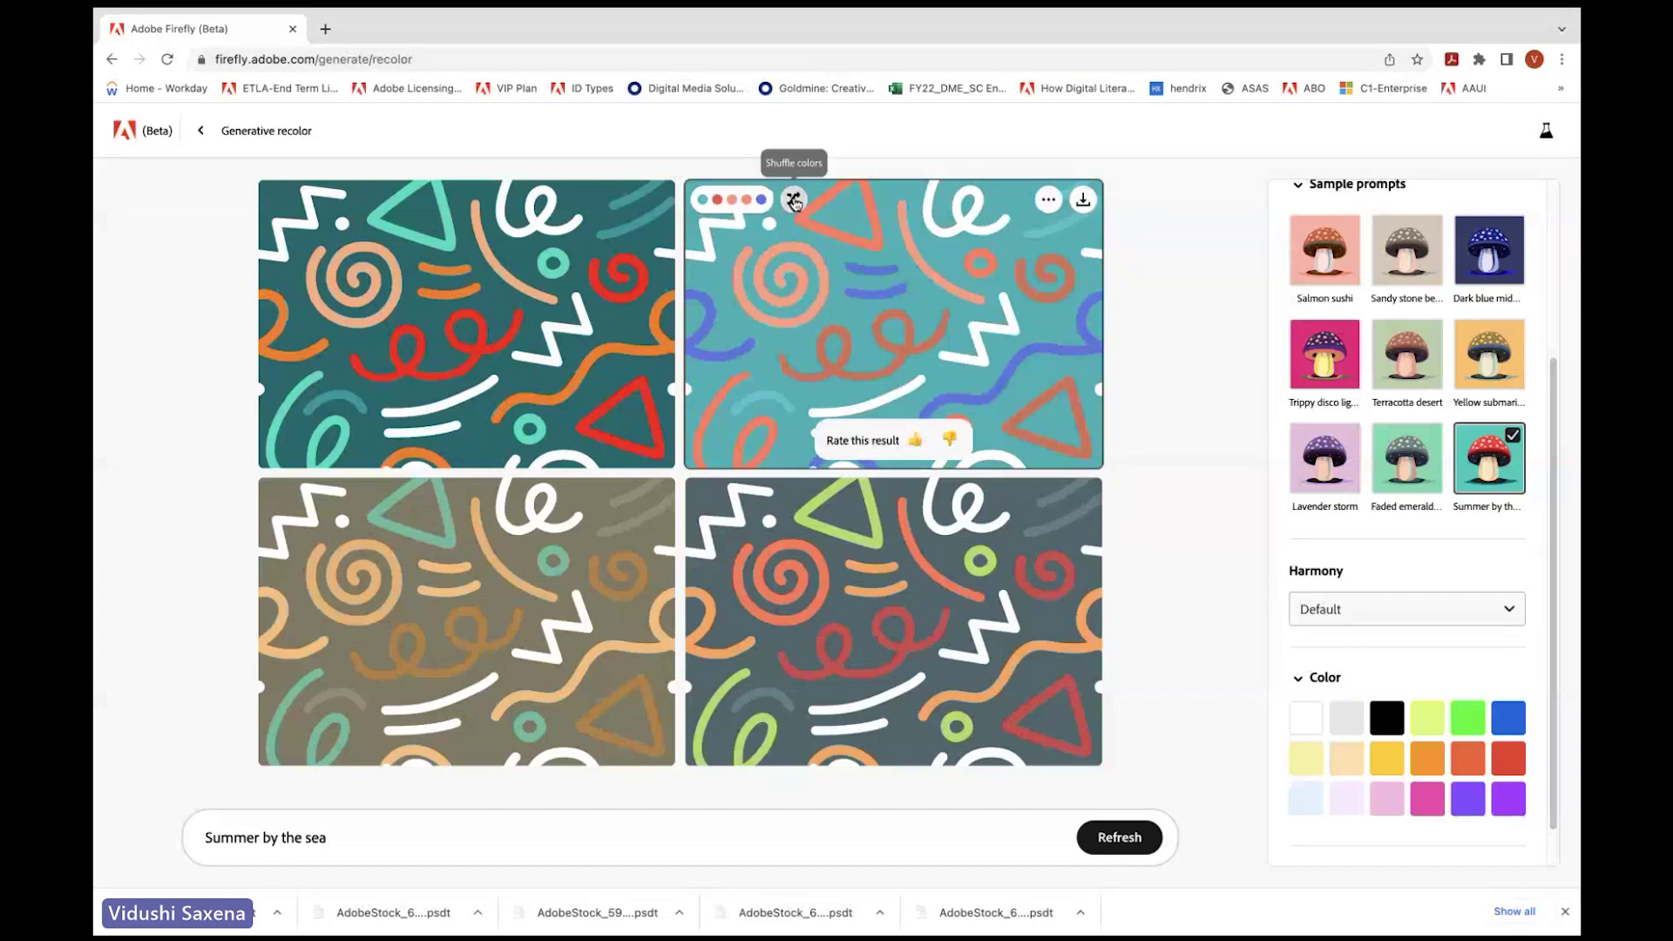
pyautogui.click(794, 201)
pyautogui.click(793, 200)
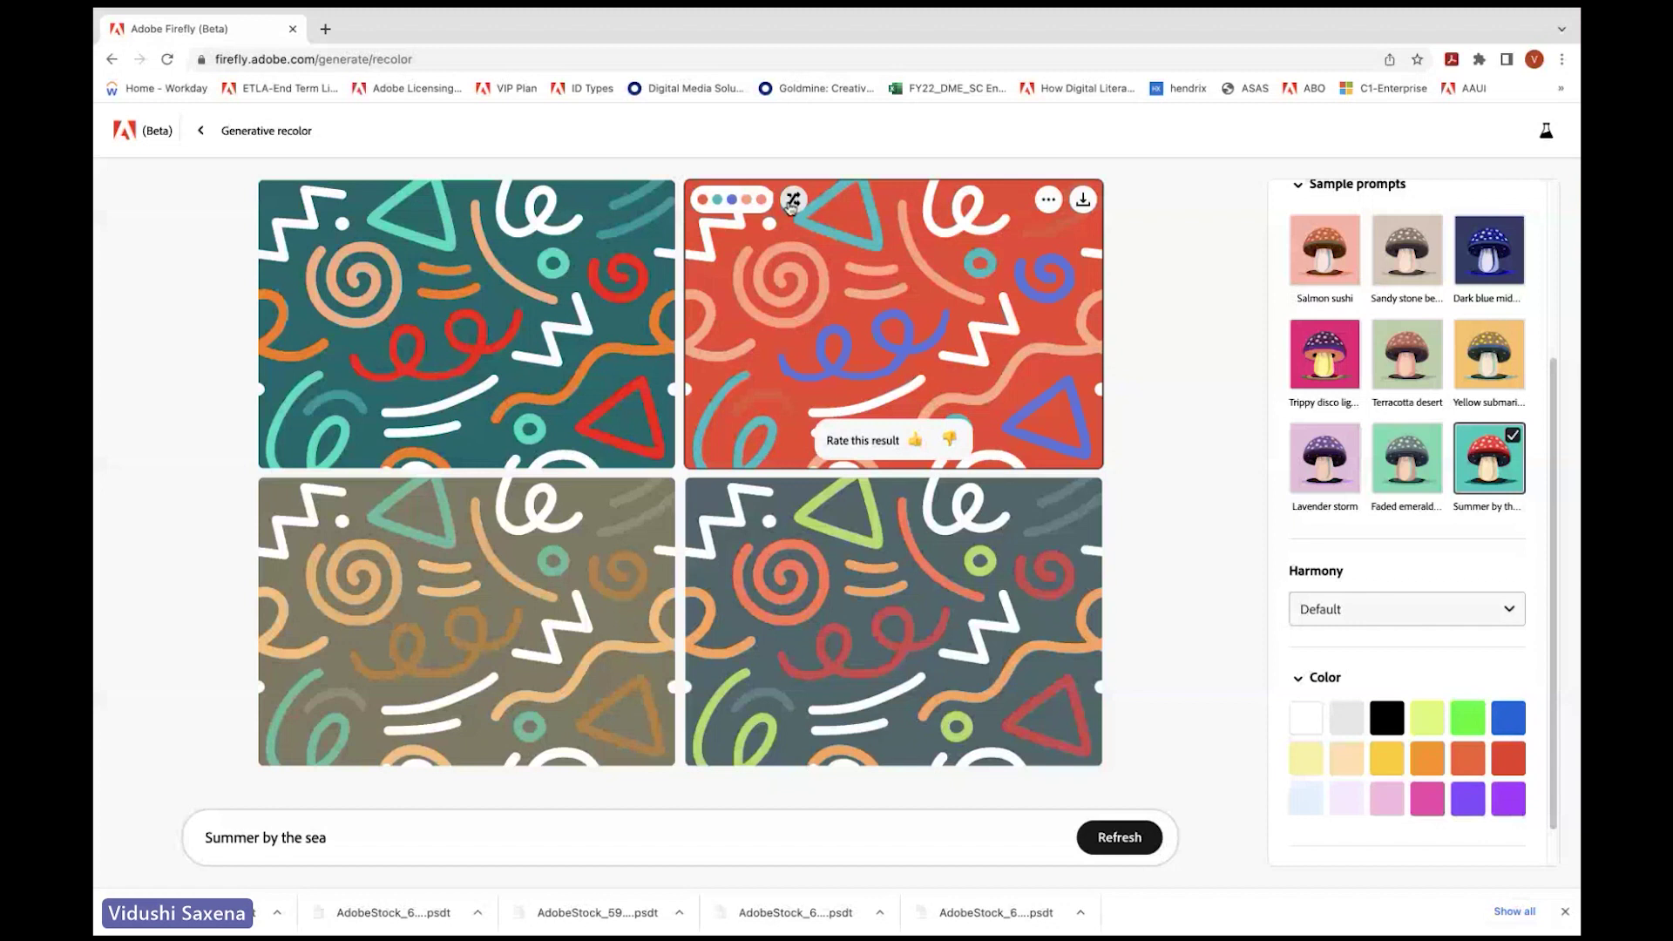
# Step: Return to the Generative recolor start page and upload skullRocker.svg from the Desktop
pyautogui.click(201, 130)
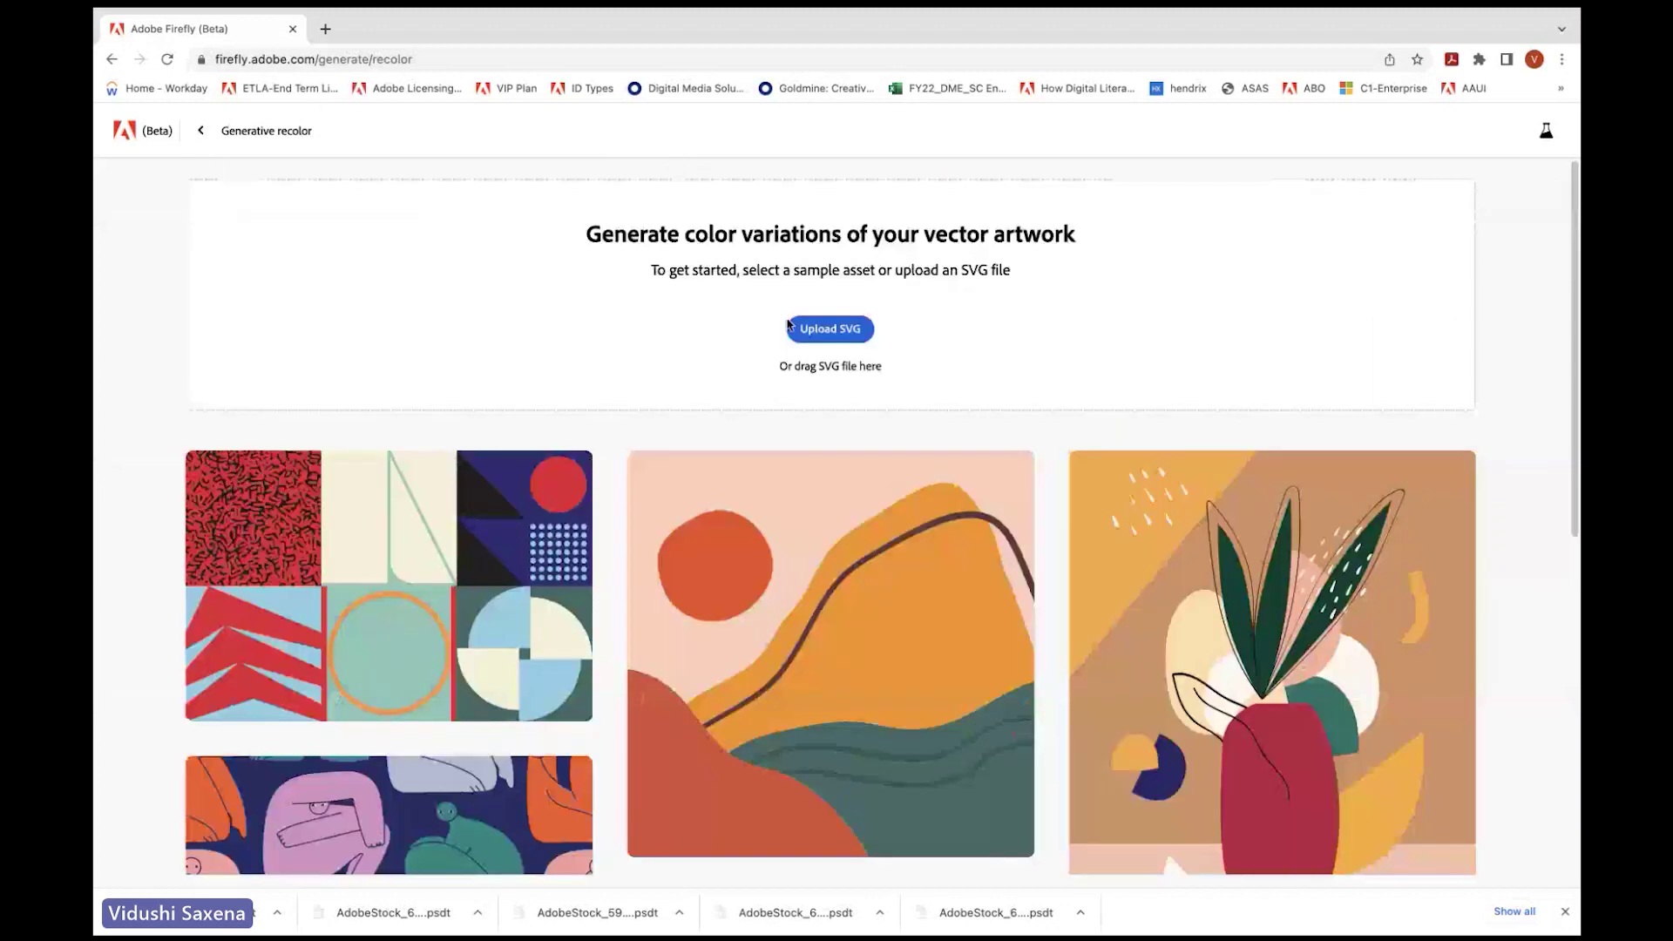
pyautogui.click(820, 332)
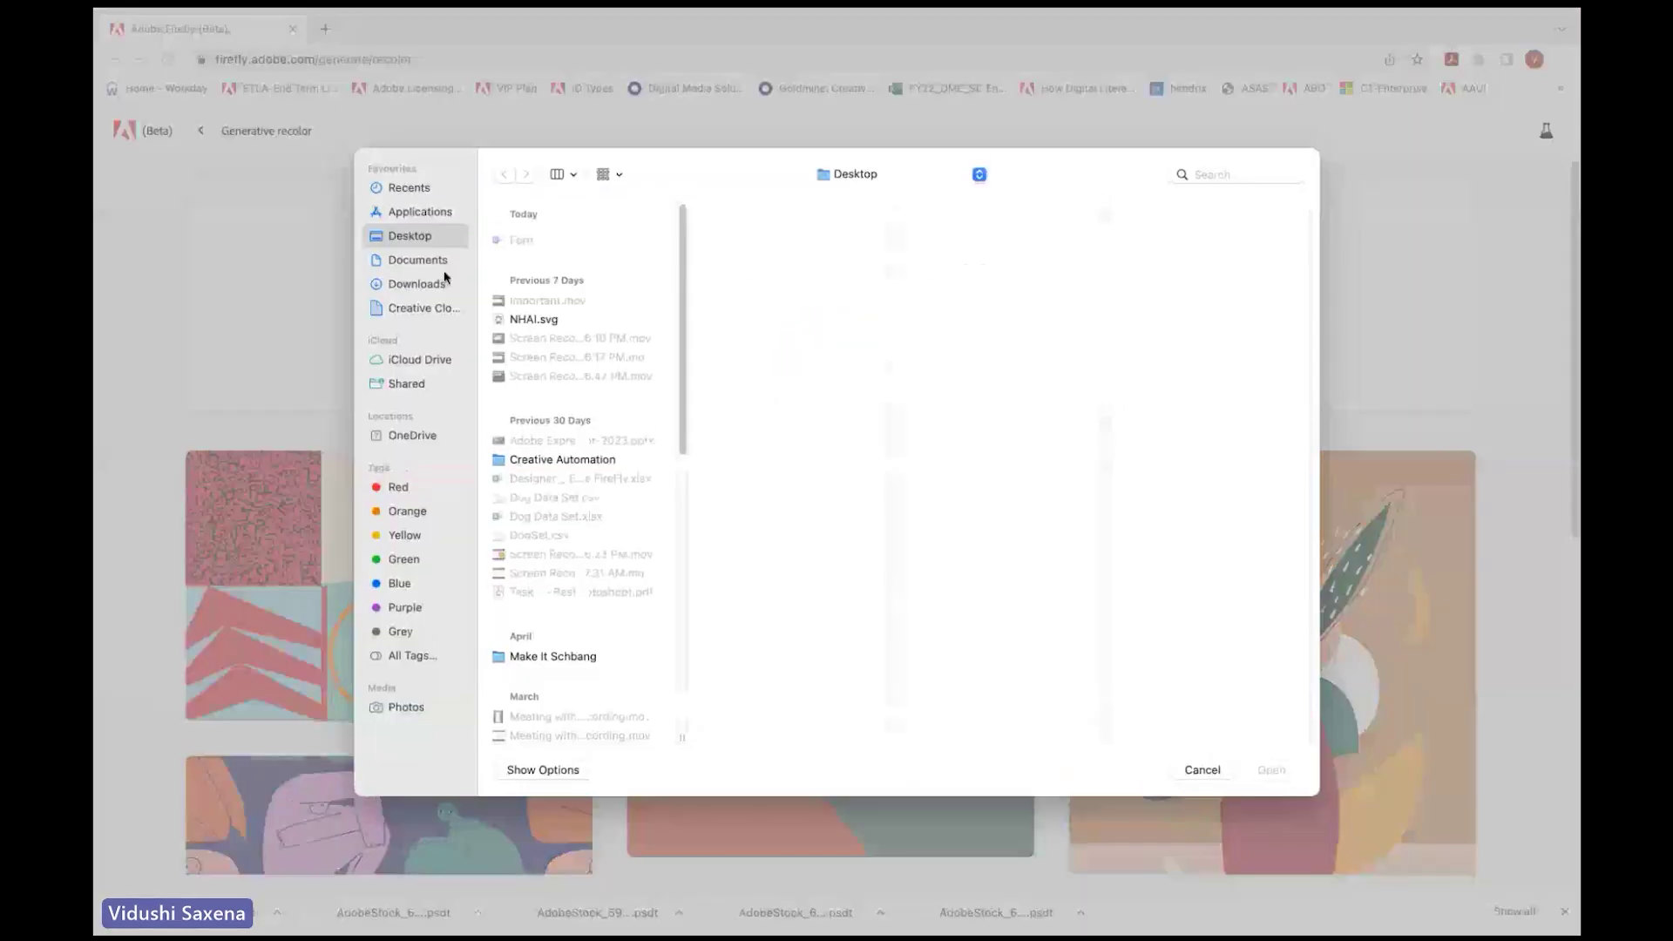
pyautogui.scroll(-5, 562, 514)
pyautogui.scroll(-3, 562, 514)
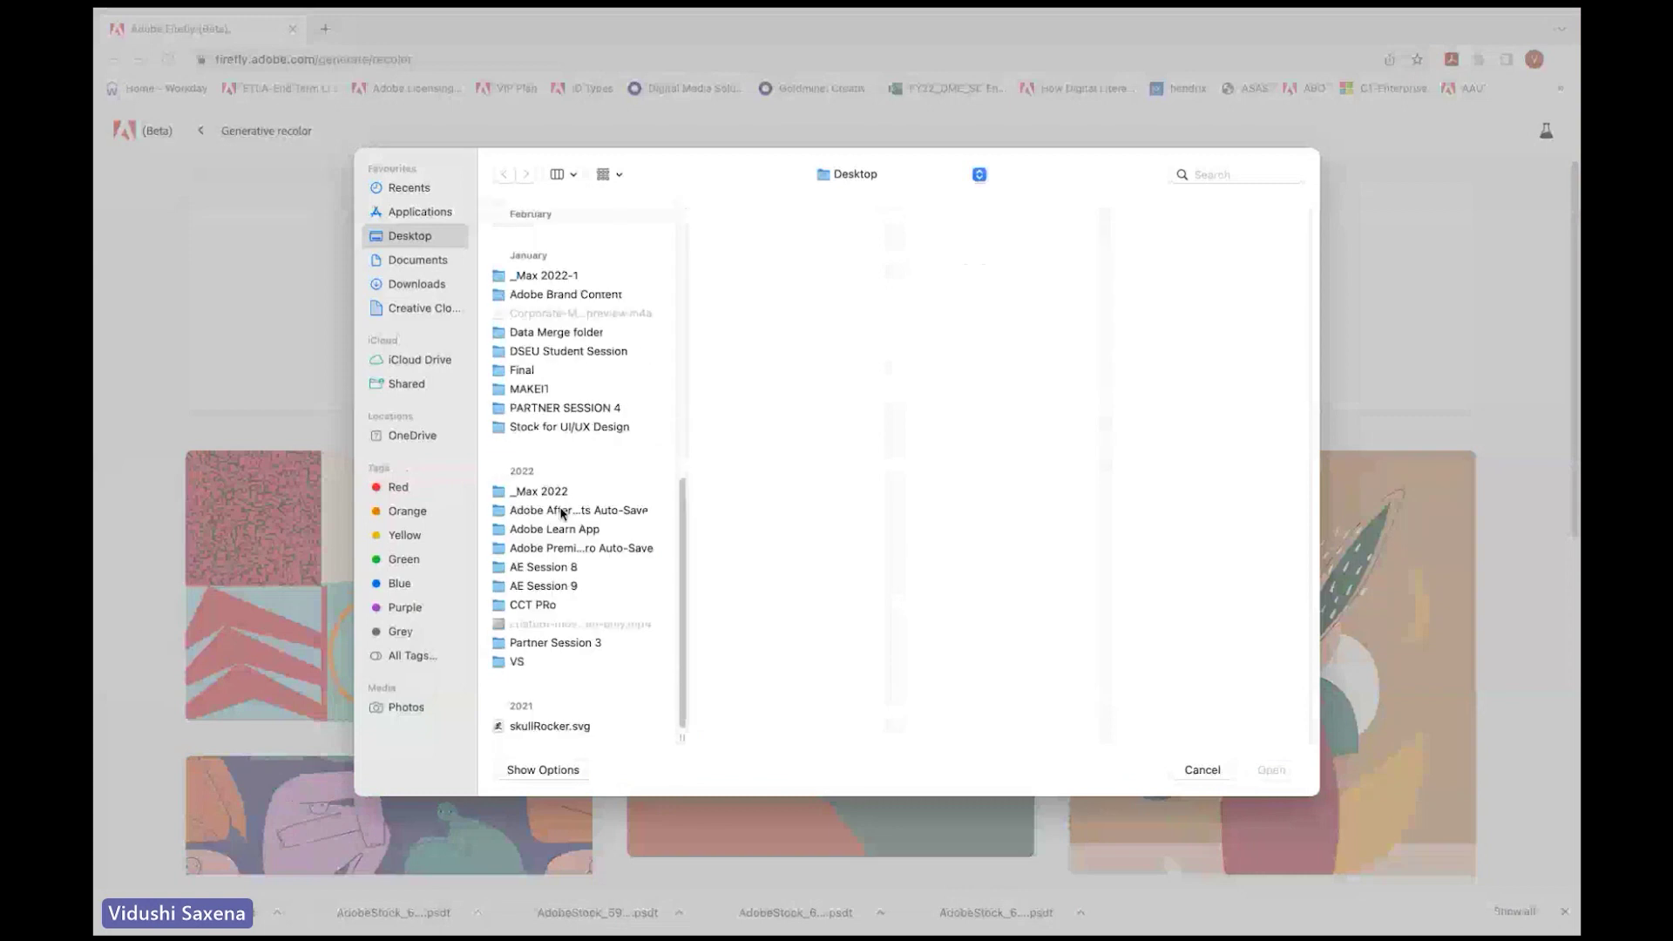
pyautogui.click(558, 726)
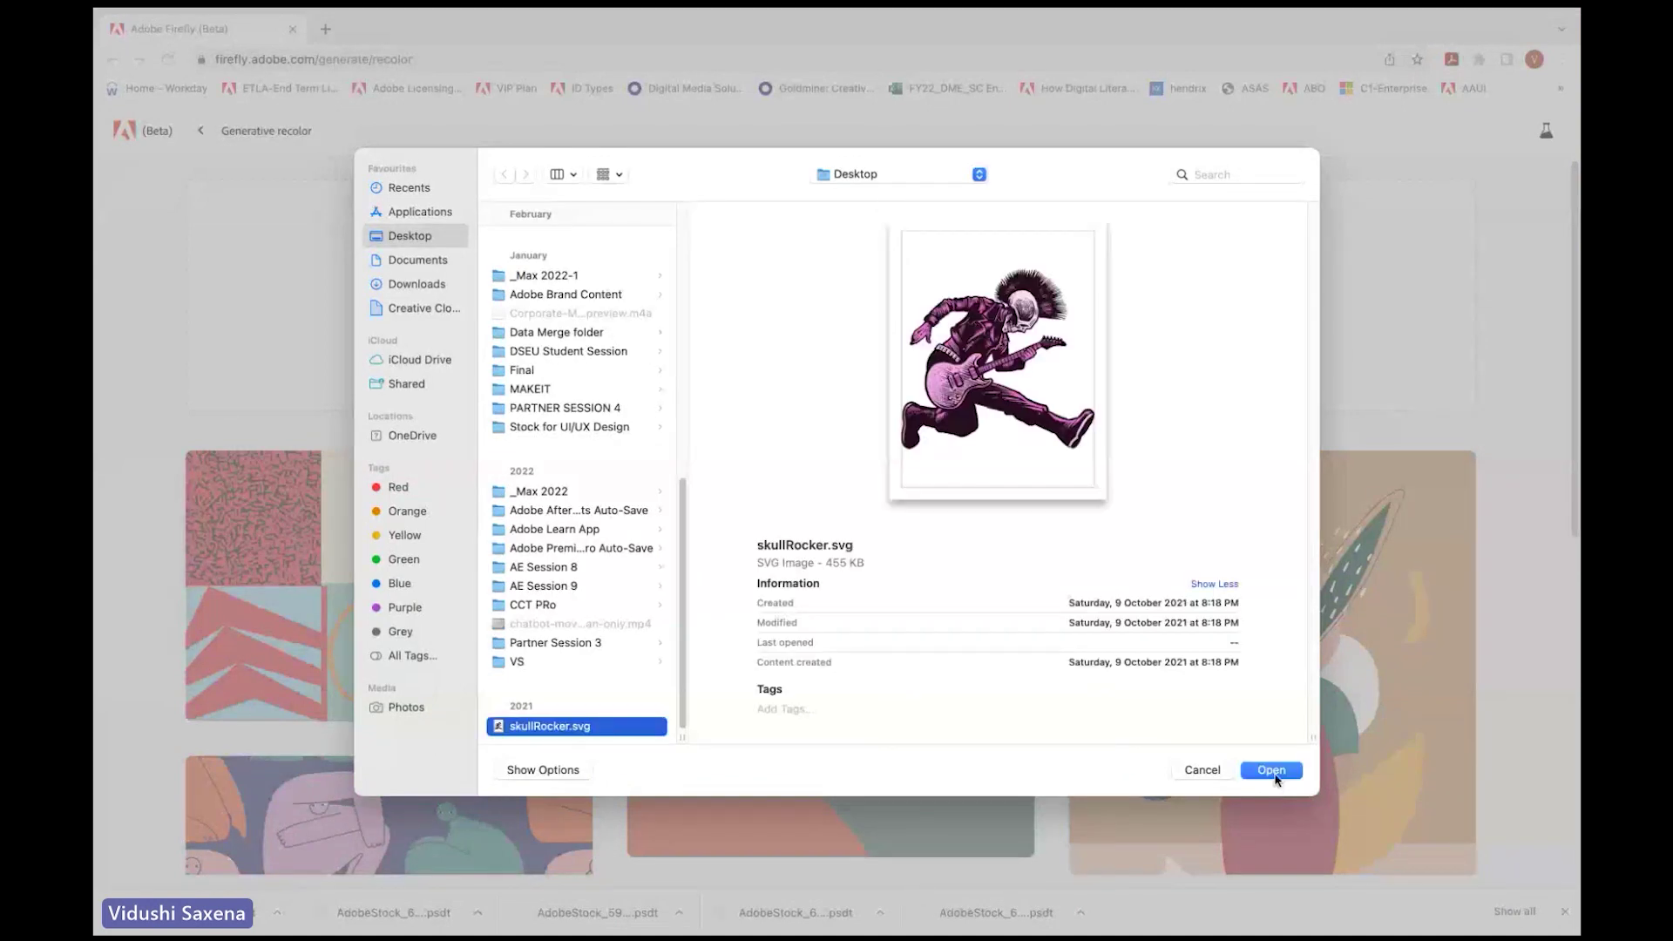
pyautogui.click(1271, 771)
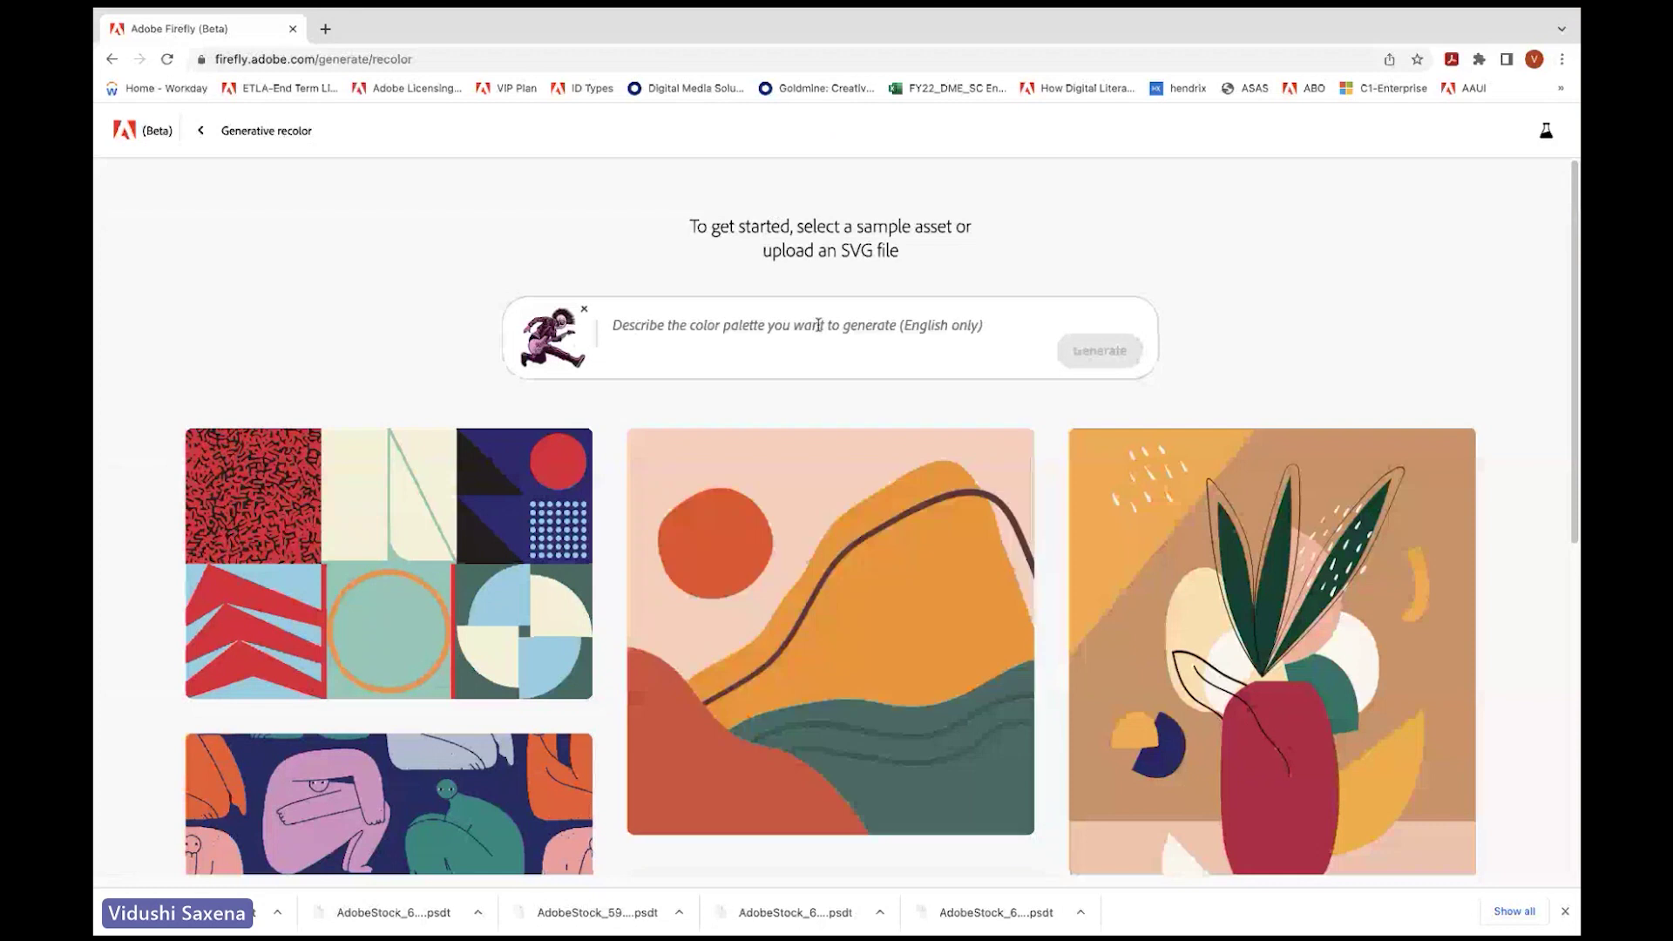
# Step: Enter "rustic red" as the color palette prompt for the uploaded artwork and generate the variations
pyautogui.click(819, 331)
pyautogui.click(819, 332)
pyautogui.write('rec')
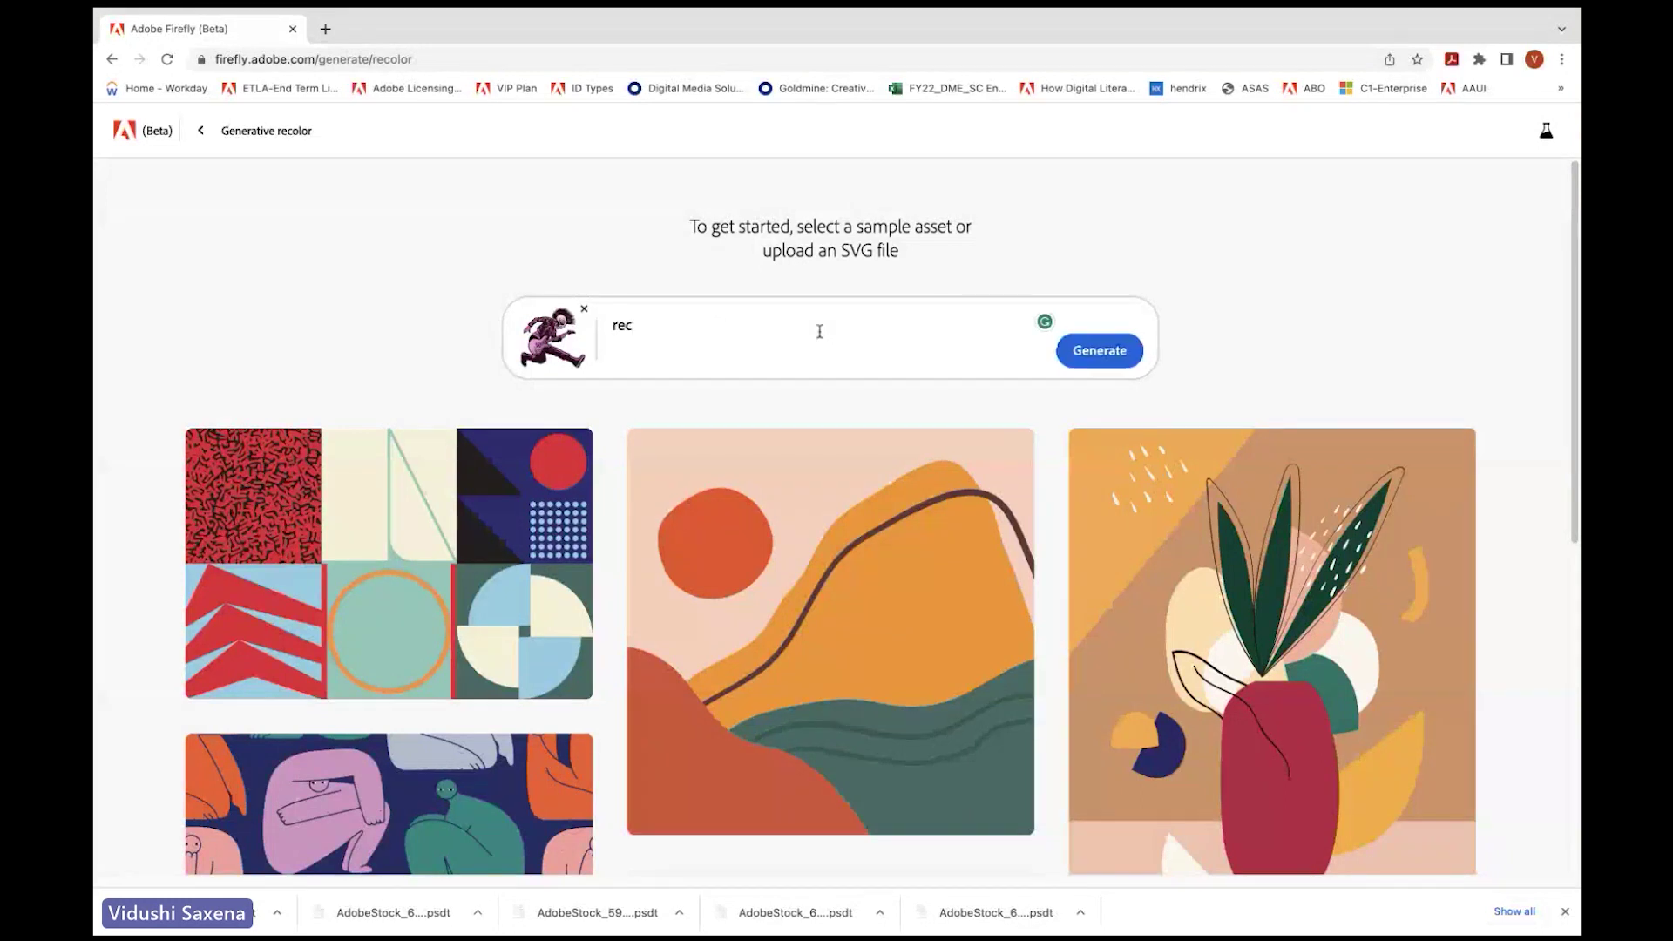
pyautogui.press('BackSpace')
pyautogui.press('BackSpace')
pyautogui.write('red')
pyautogui.press('BackSpace')
pyautogui.press('BackSpace')
pyautogui.write('ustic red')
pyautogui.click(1095, 353)
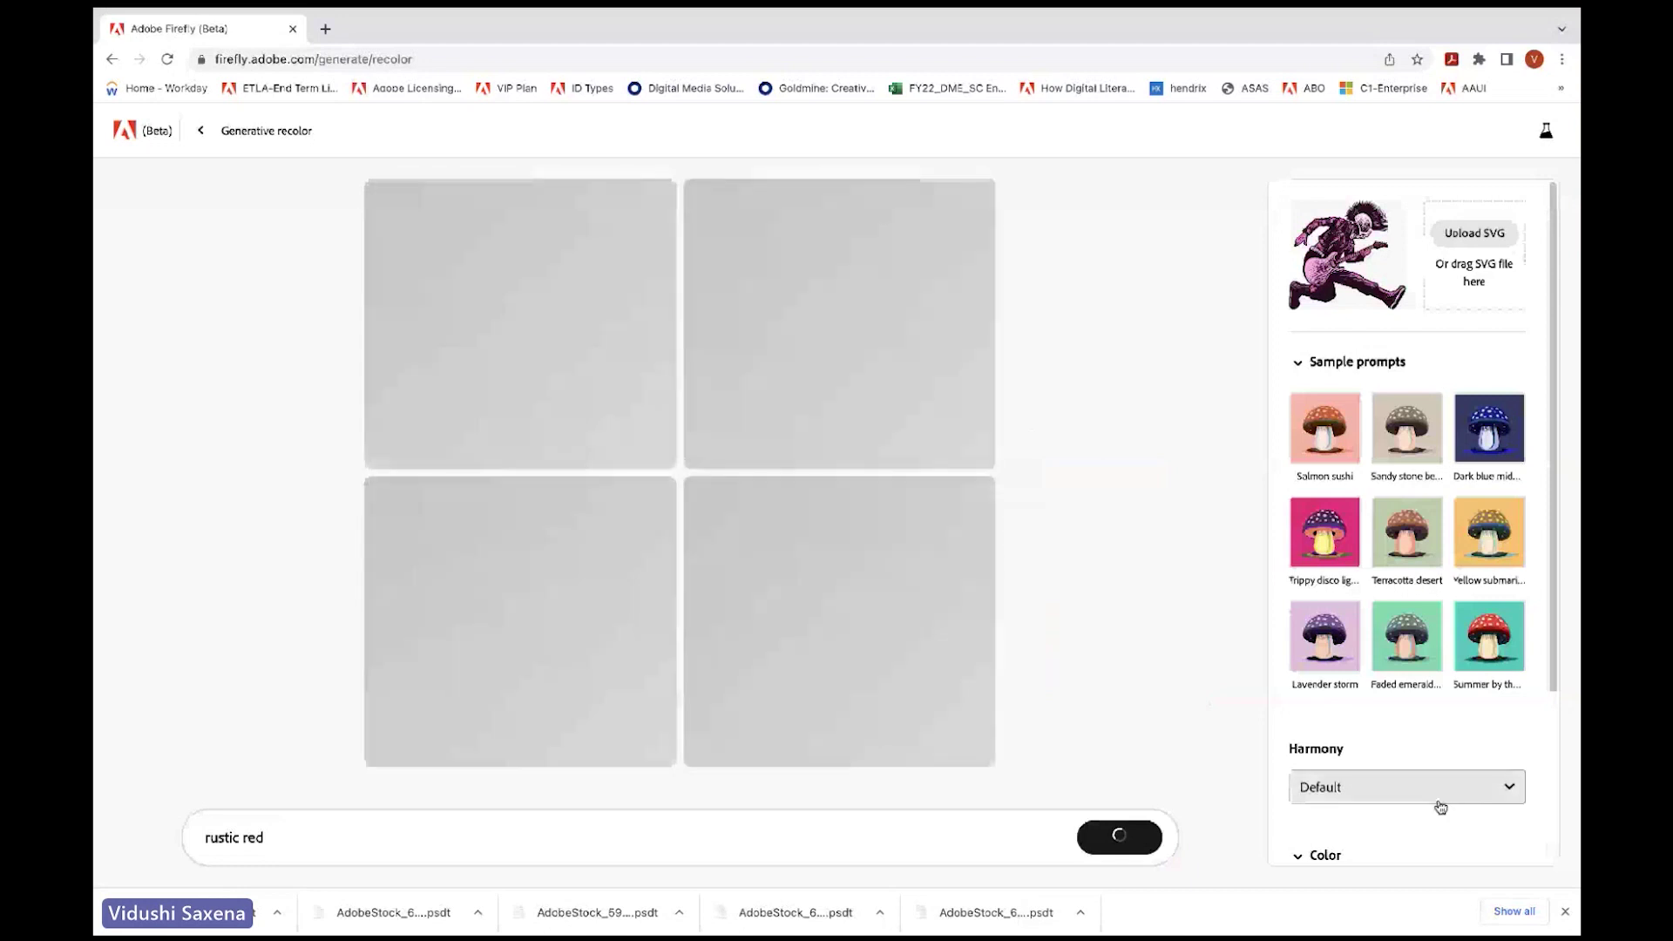
# Step: View the harmony options without changing them, and shuffle the colors of the second rustic red variation twice
pyautogui.click(1438, 799)
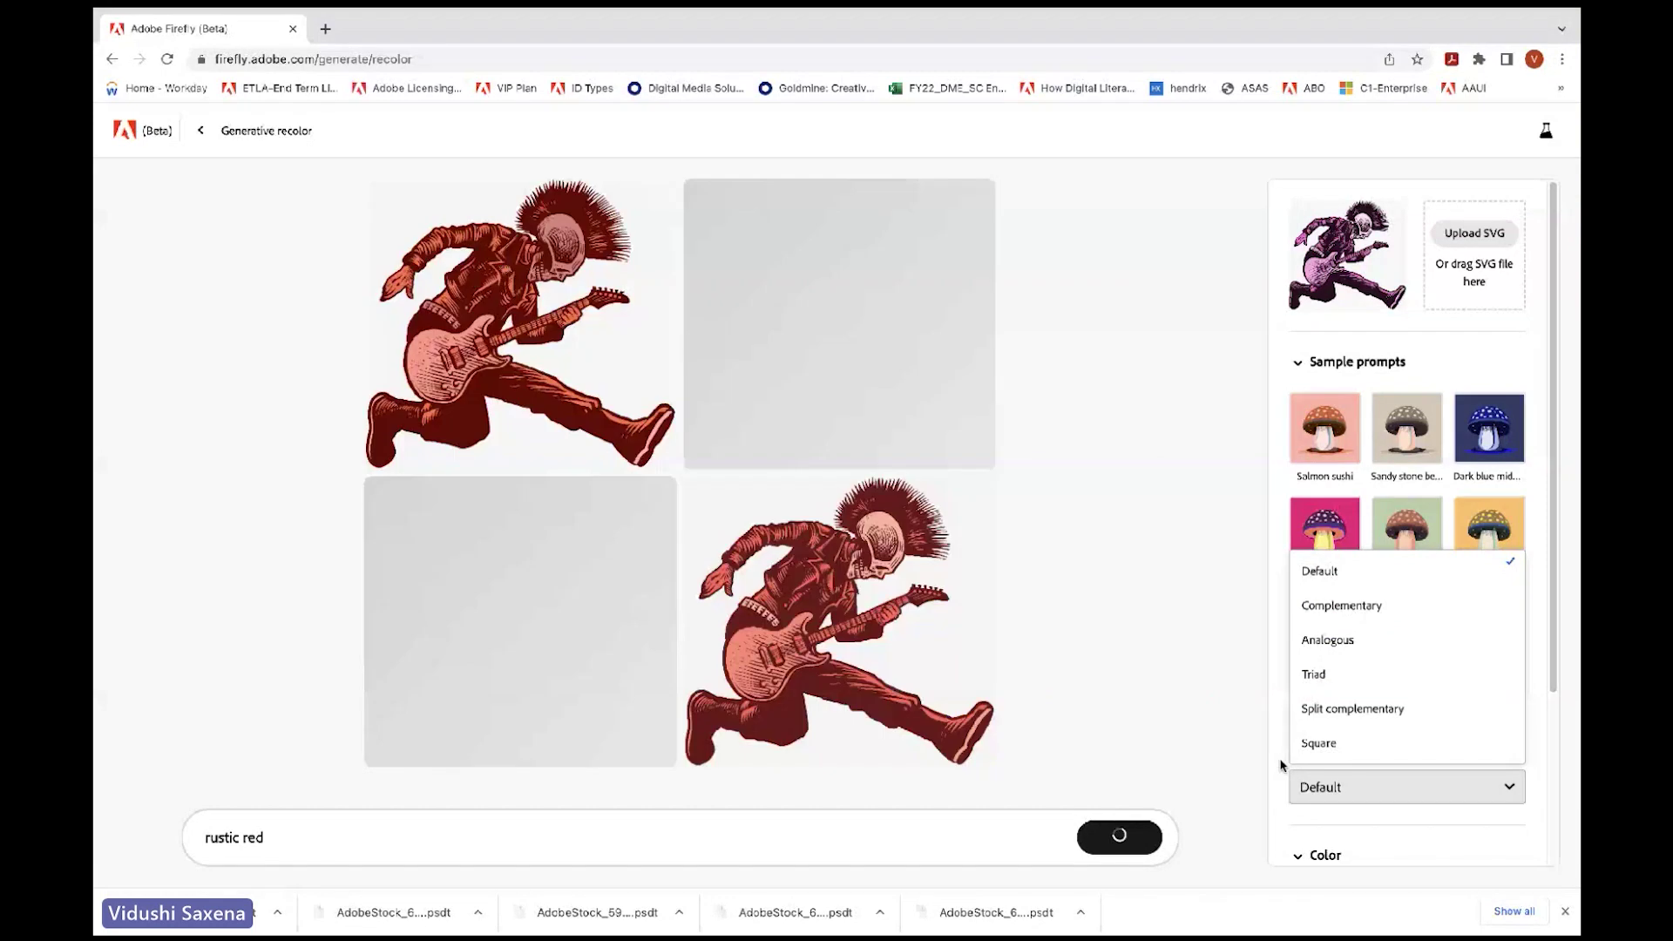
pyautogui.click(764, 327)
pyautogui.moveTo(732, 200)
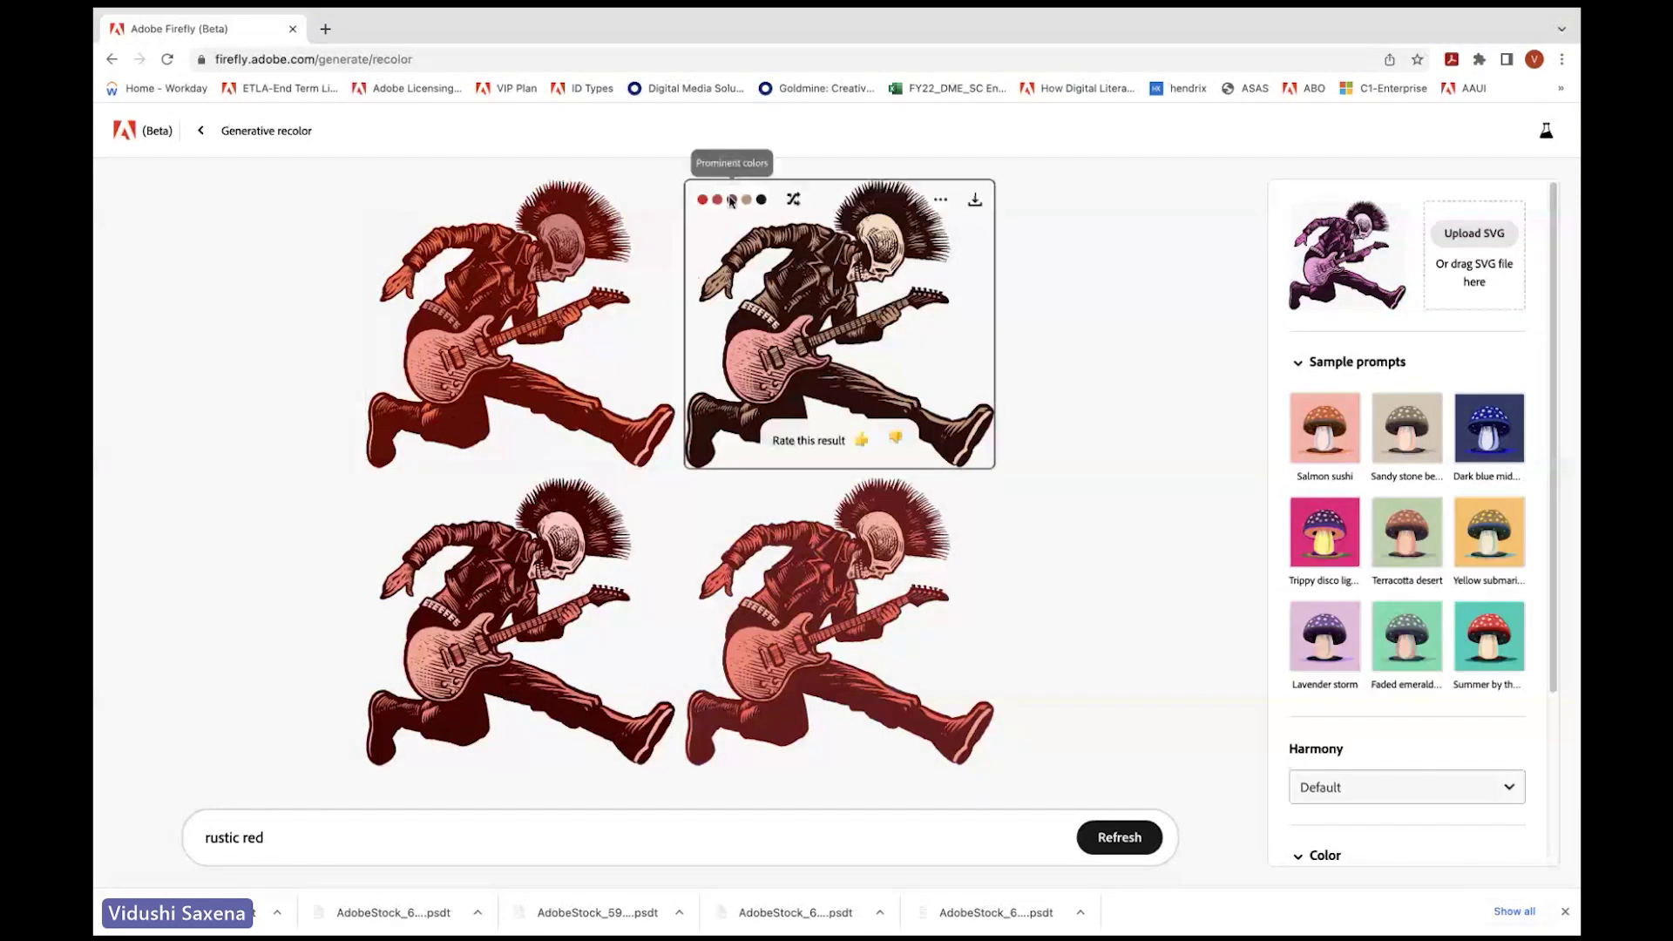
pyautogui.click(790, 203)
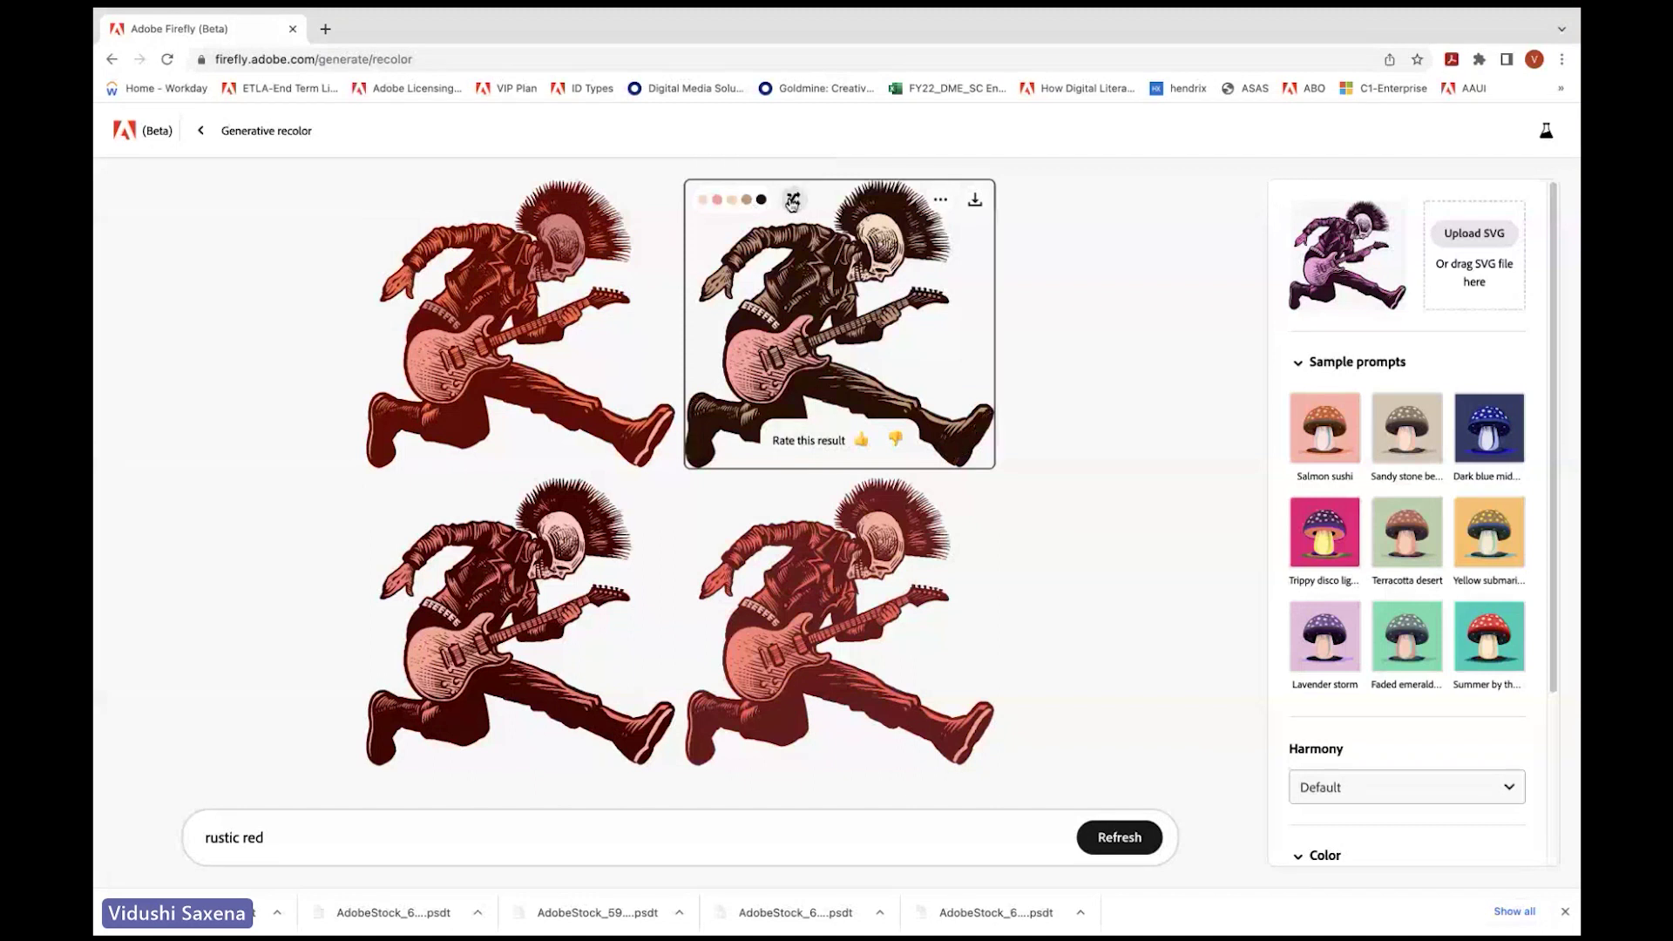
pyautogui.click(791, 201)
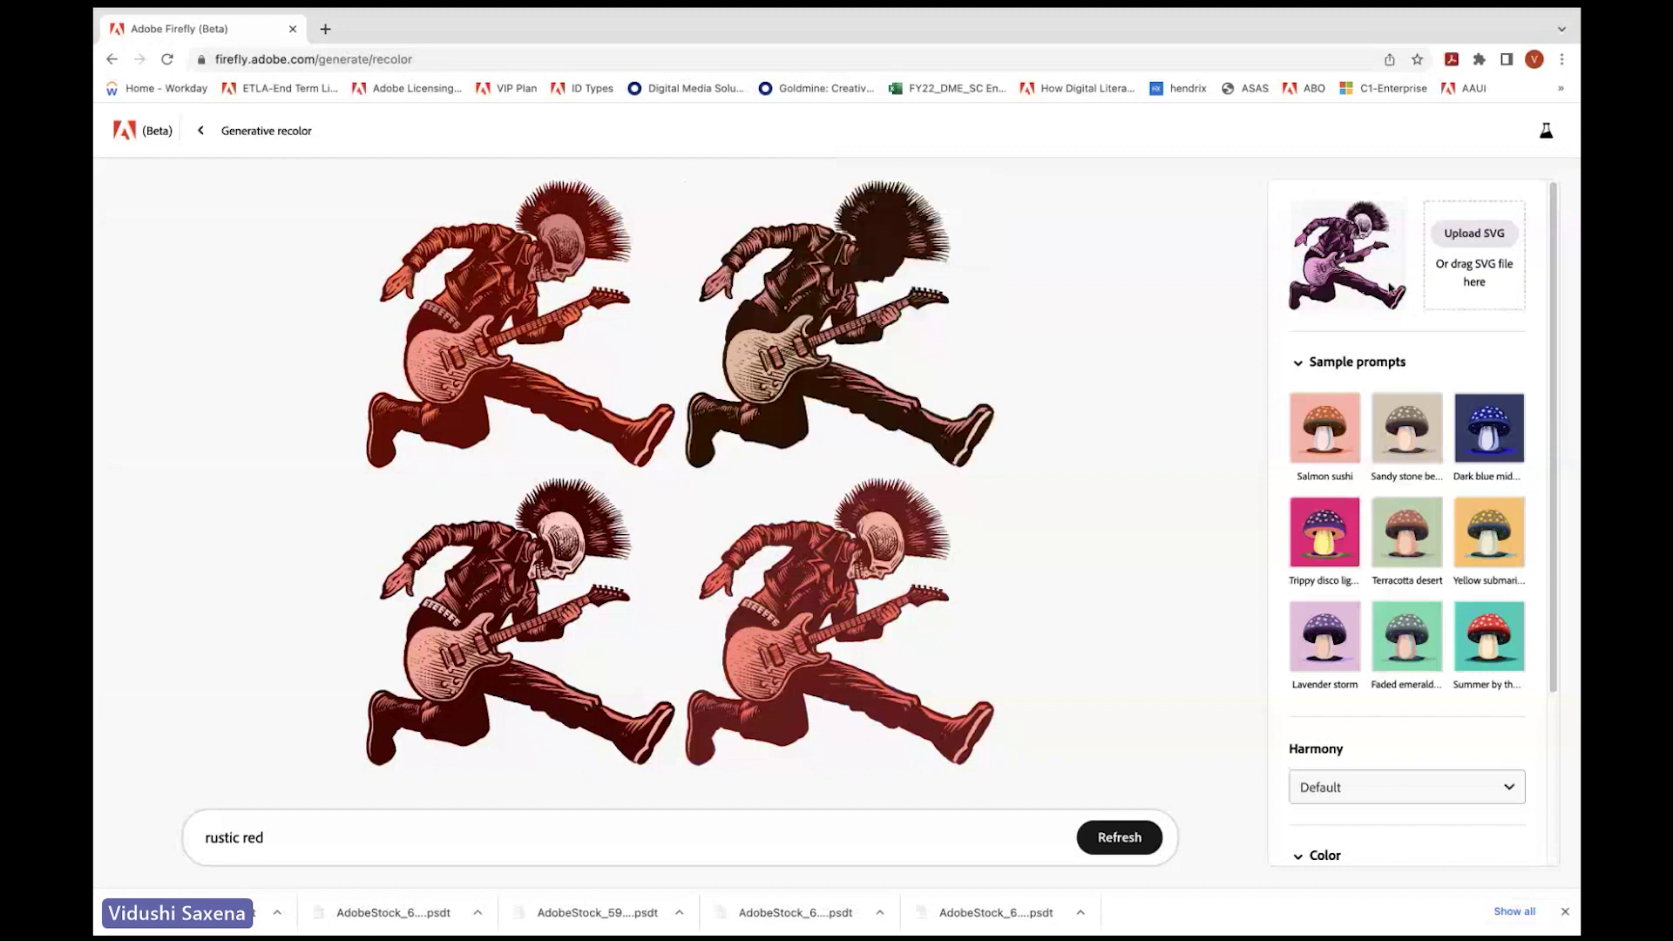
pyautogui.moveTo(928, 323)
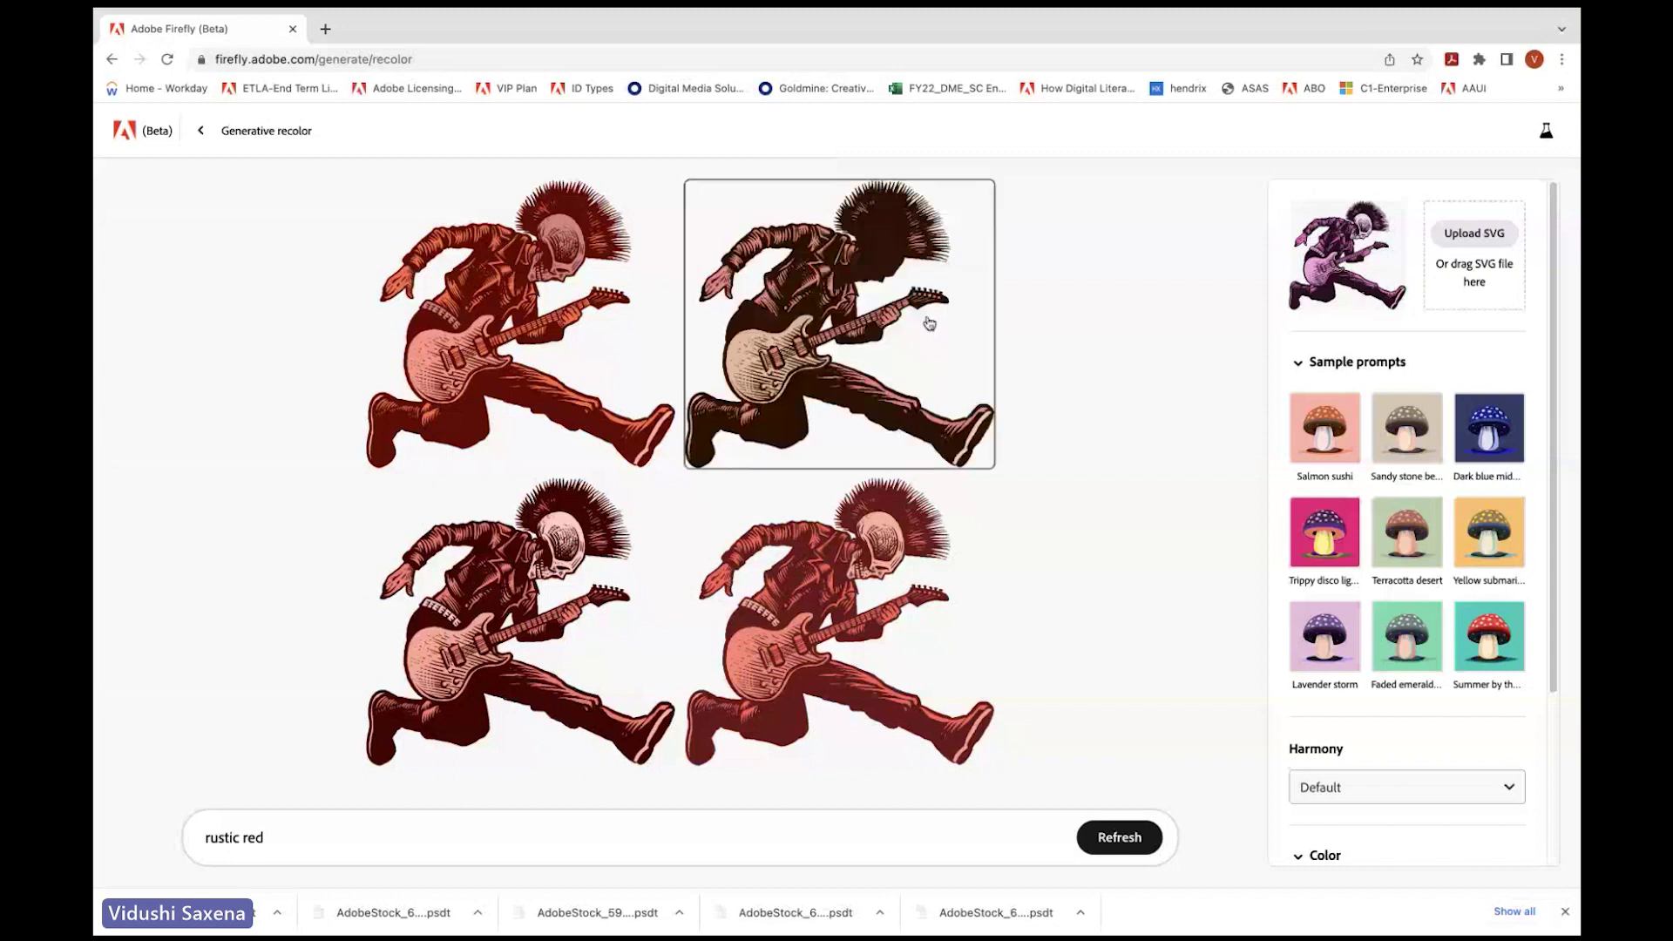
# Step: Recolor the skull rocker with the Trippy disco lights sample prompt and shuffle the second variation's colors repeatedly
pyautogui.click(1342, 548)
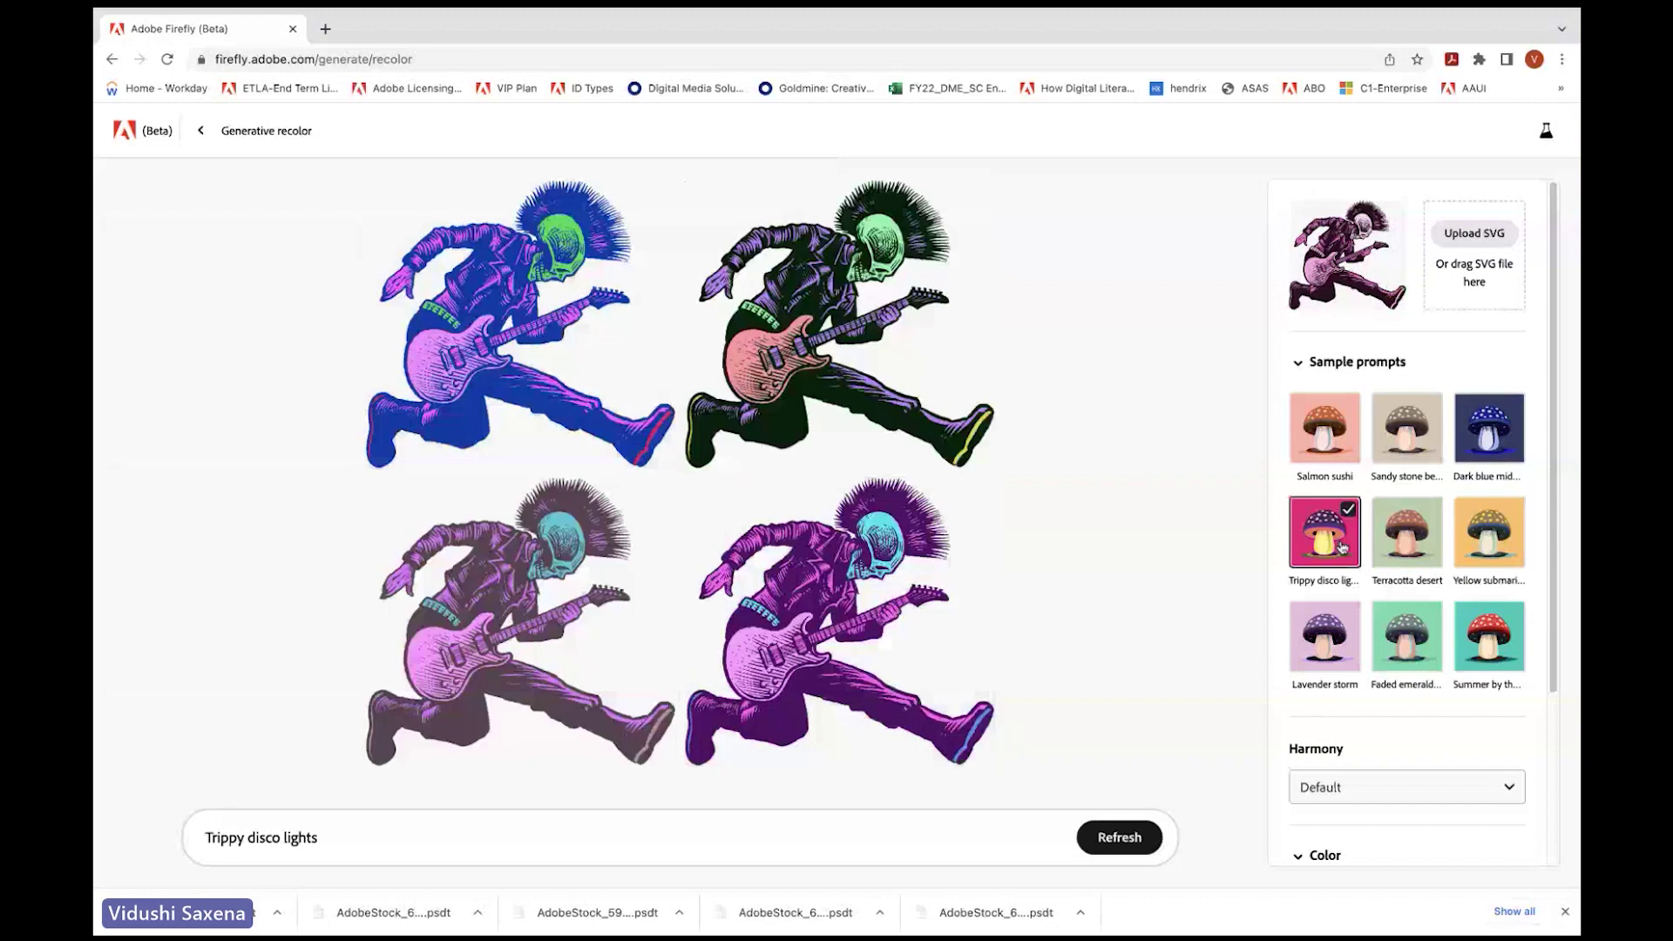
pyautogui.click(795, 206)
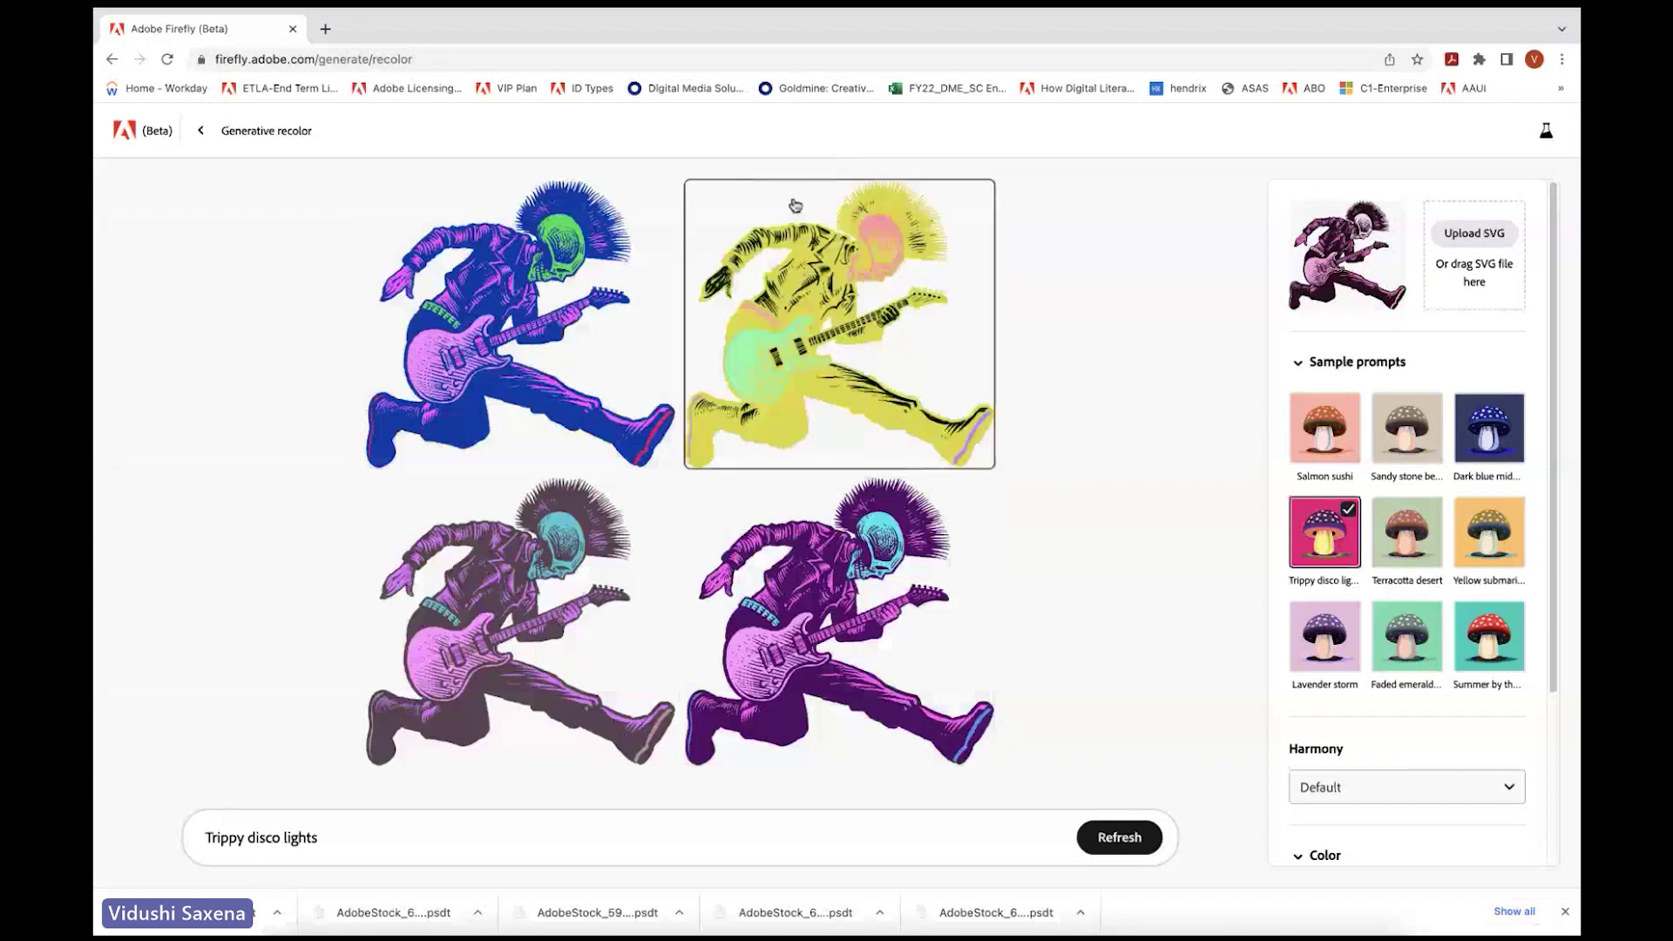
pyautogui.click(795, 206)
pyautogui.click(795, 205)
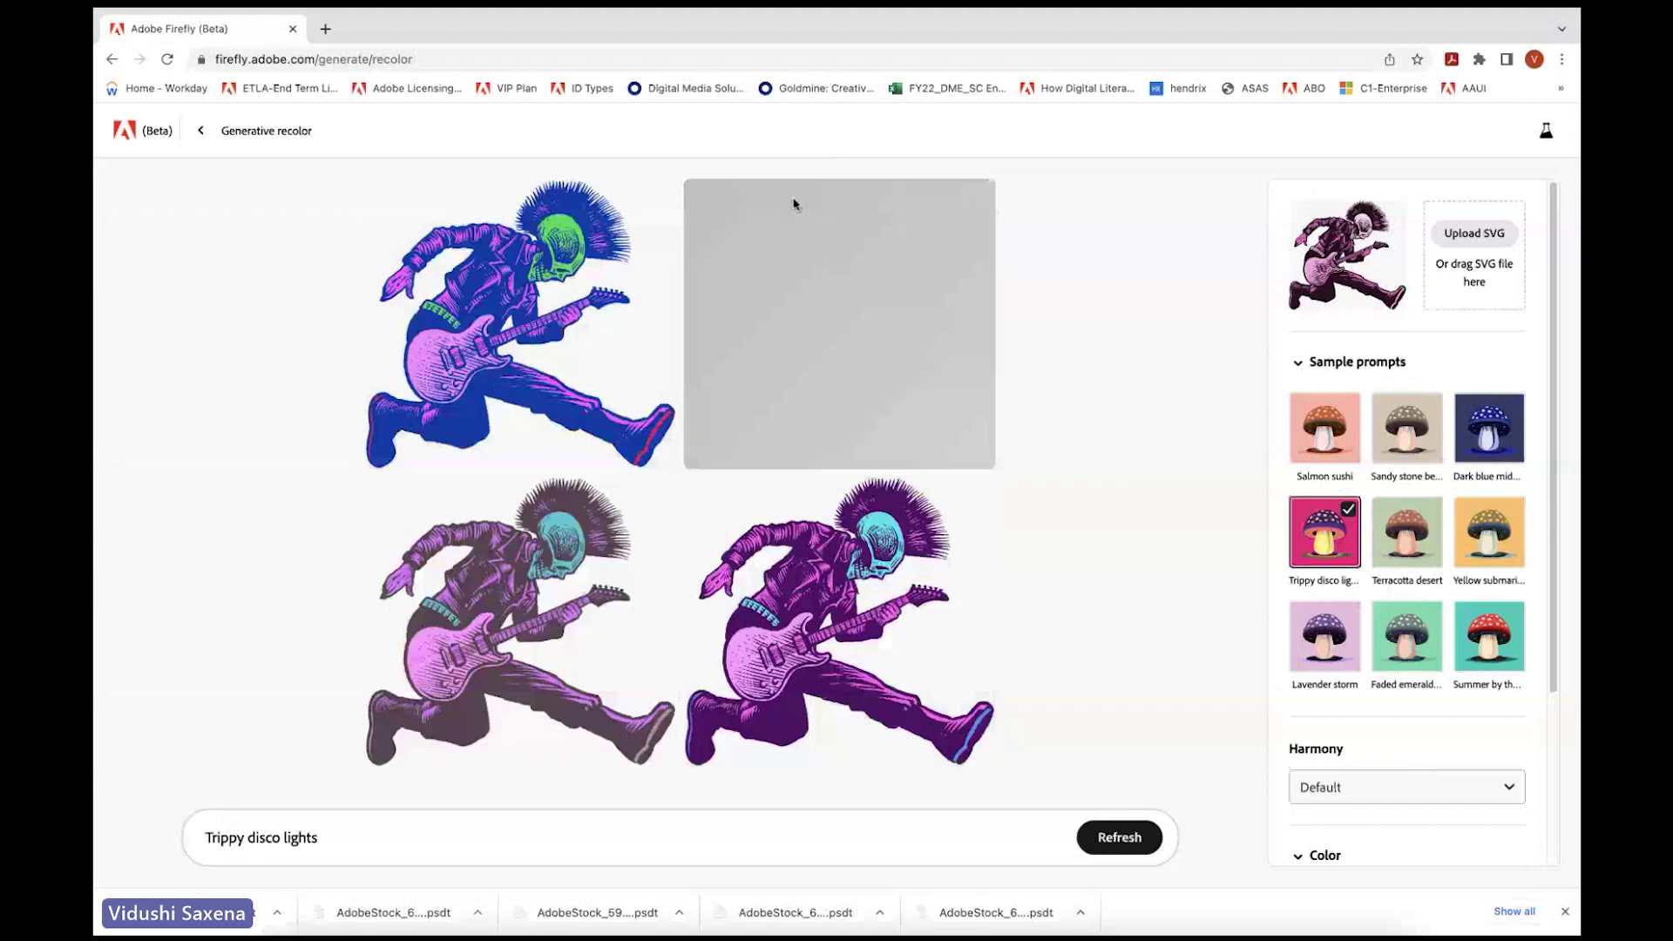
# Step: Shuffle the colors of the second Trippy disco lights variation two more times
pyautogui.click(794, 206)
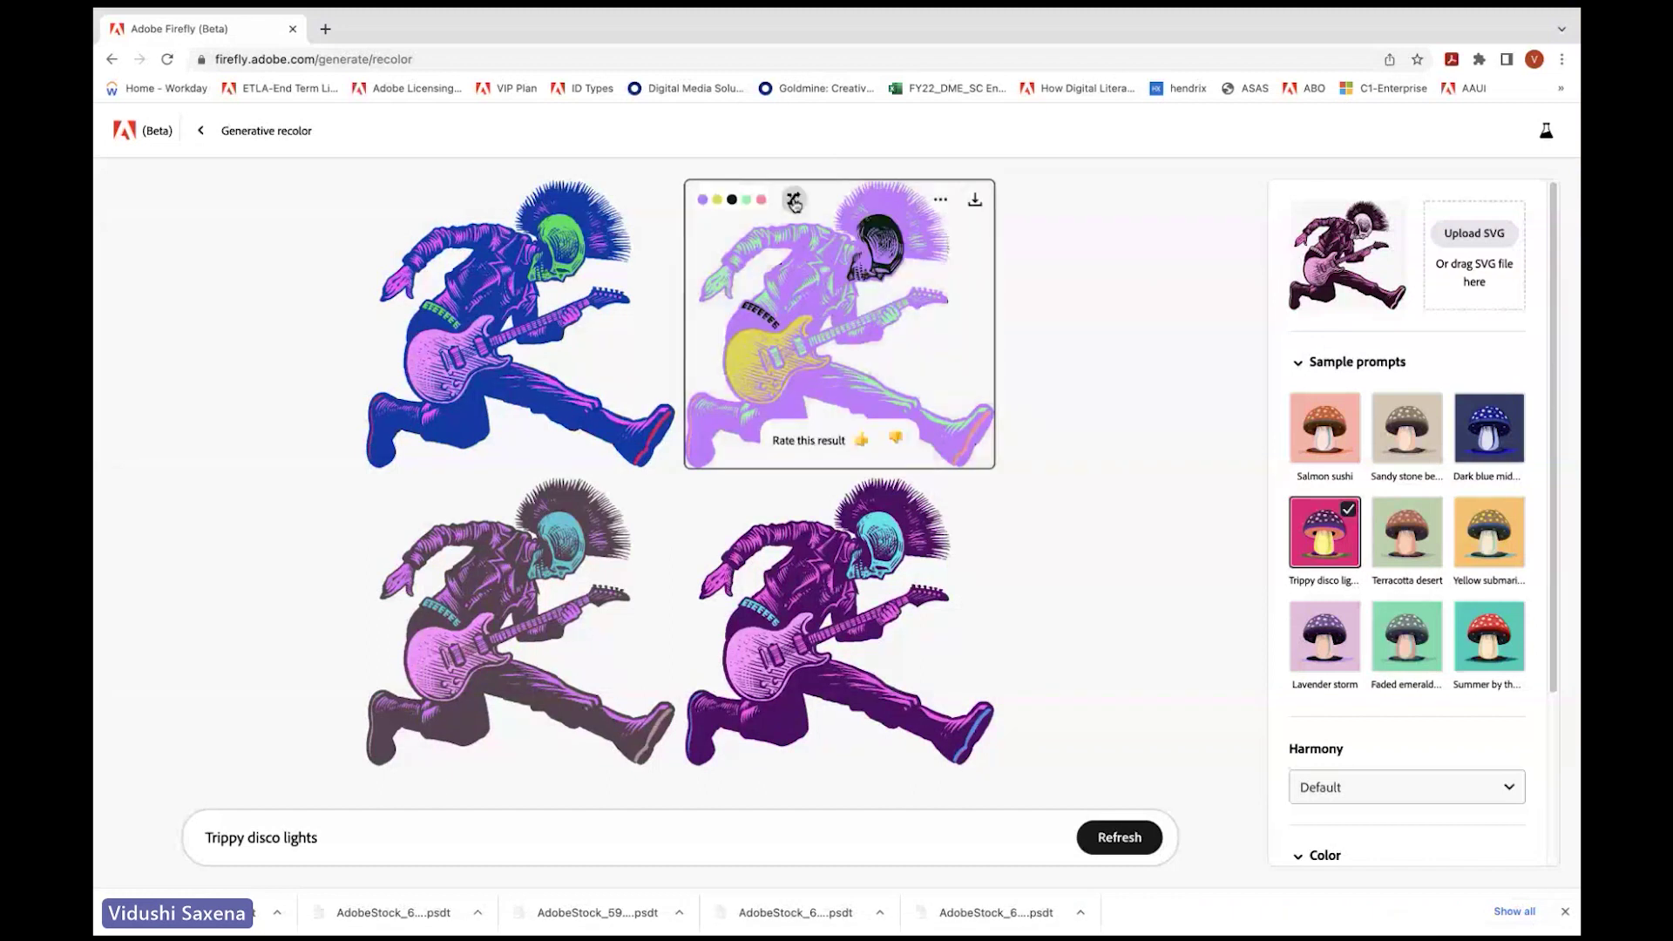
pyautogui.click(795, 206)
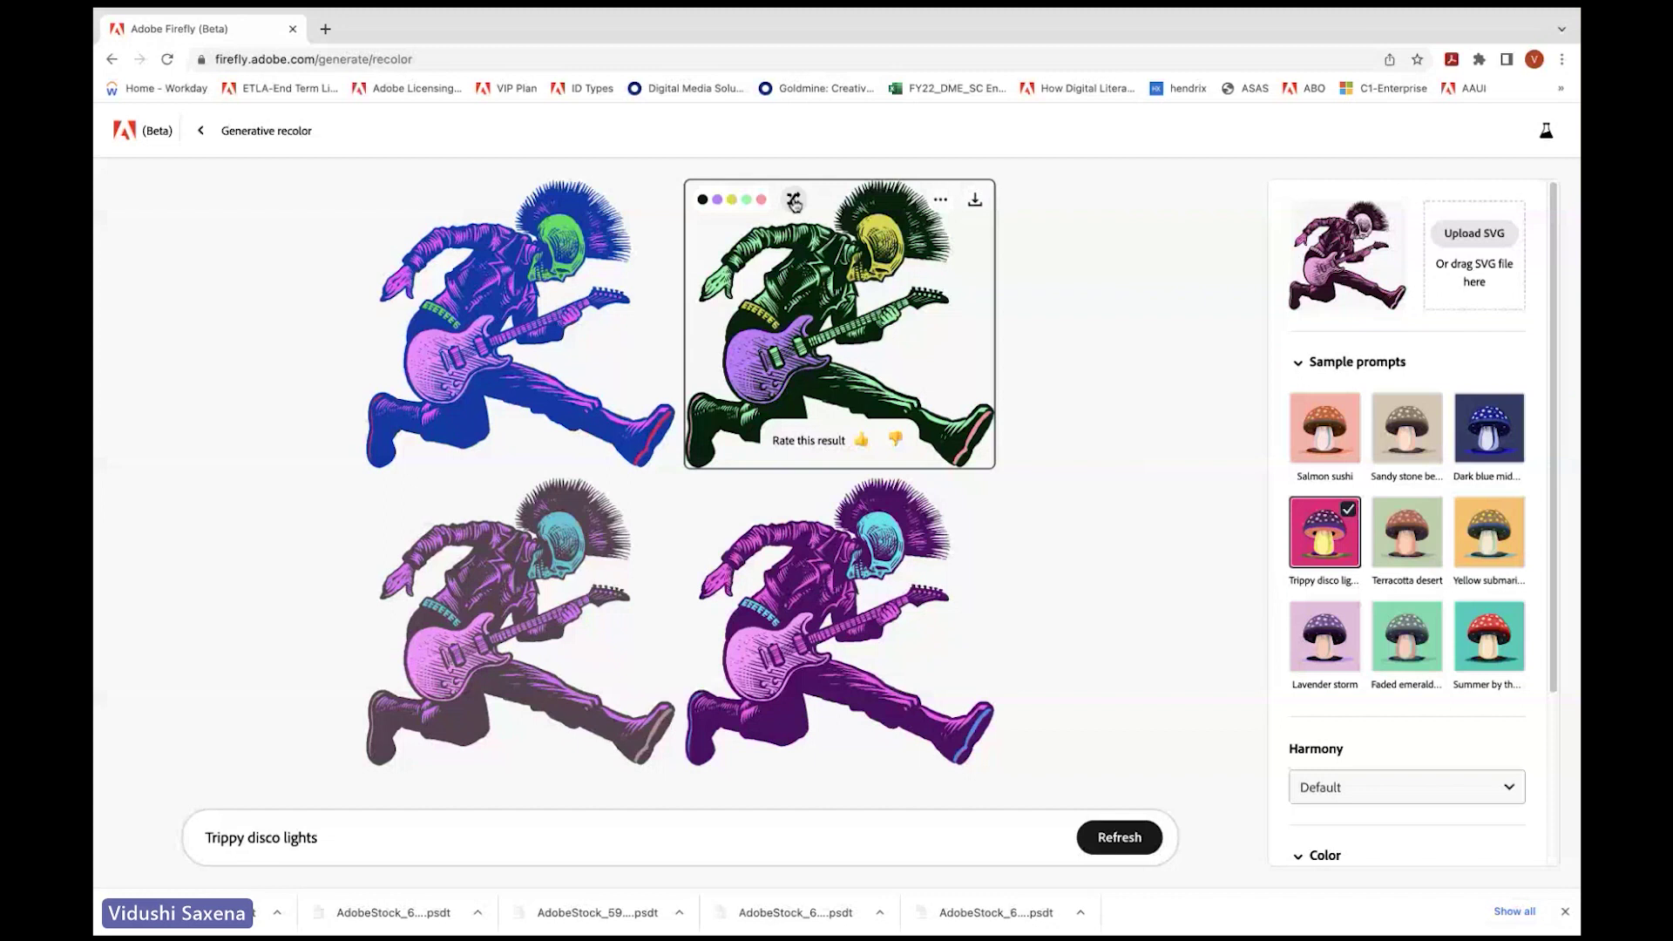
# Step: Leave Generative recolor for the Firefly home page and open the Generative fill tool
pyautogui.click(201, 142)
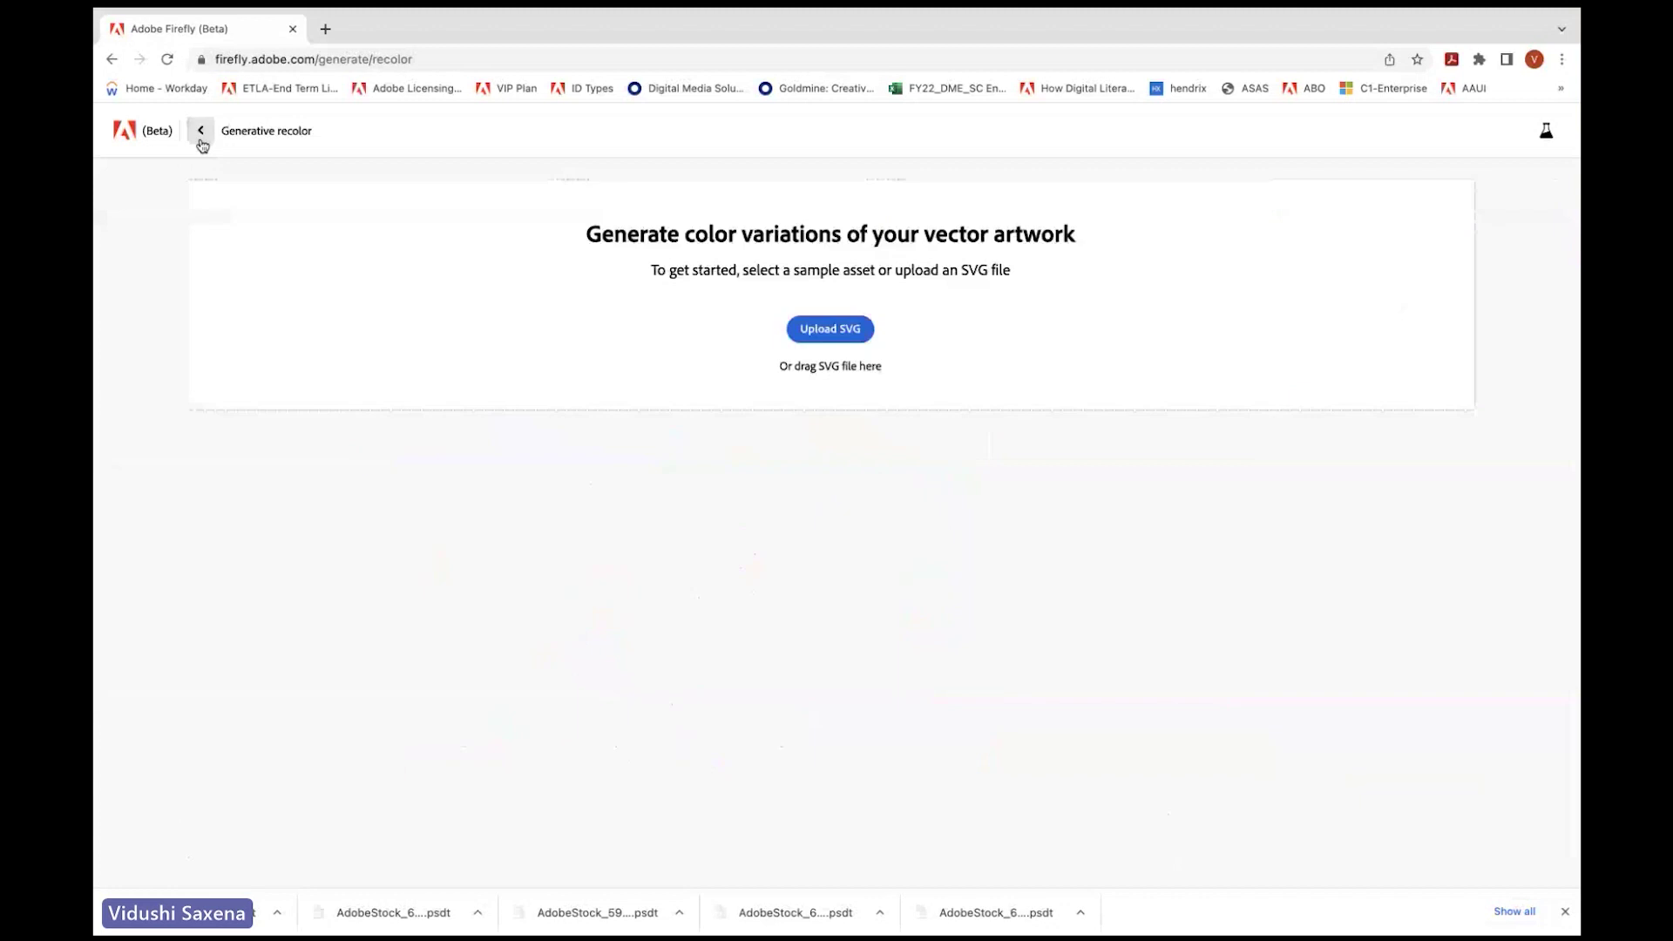
pyautogui.click(201, 142)
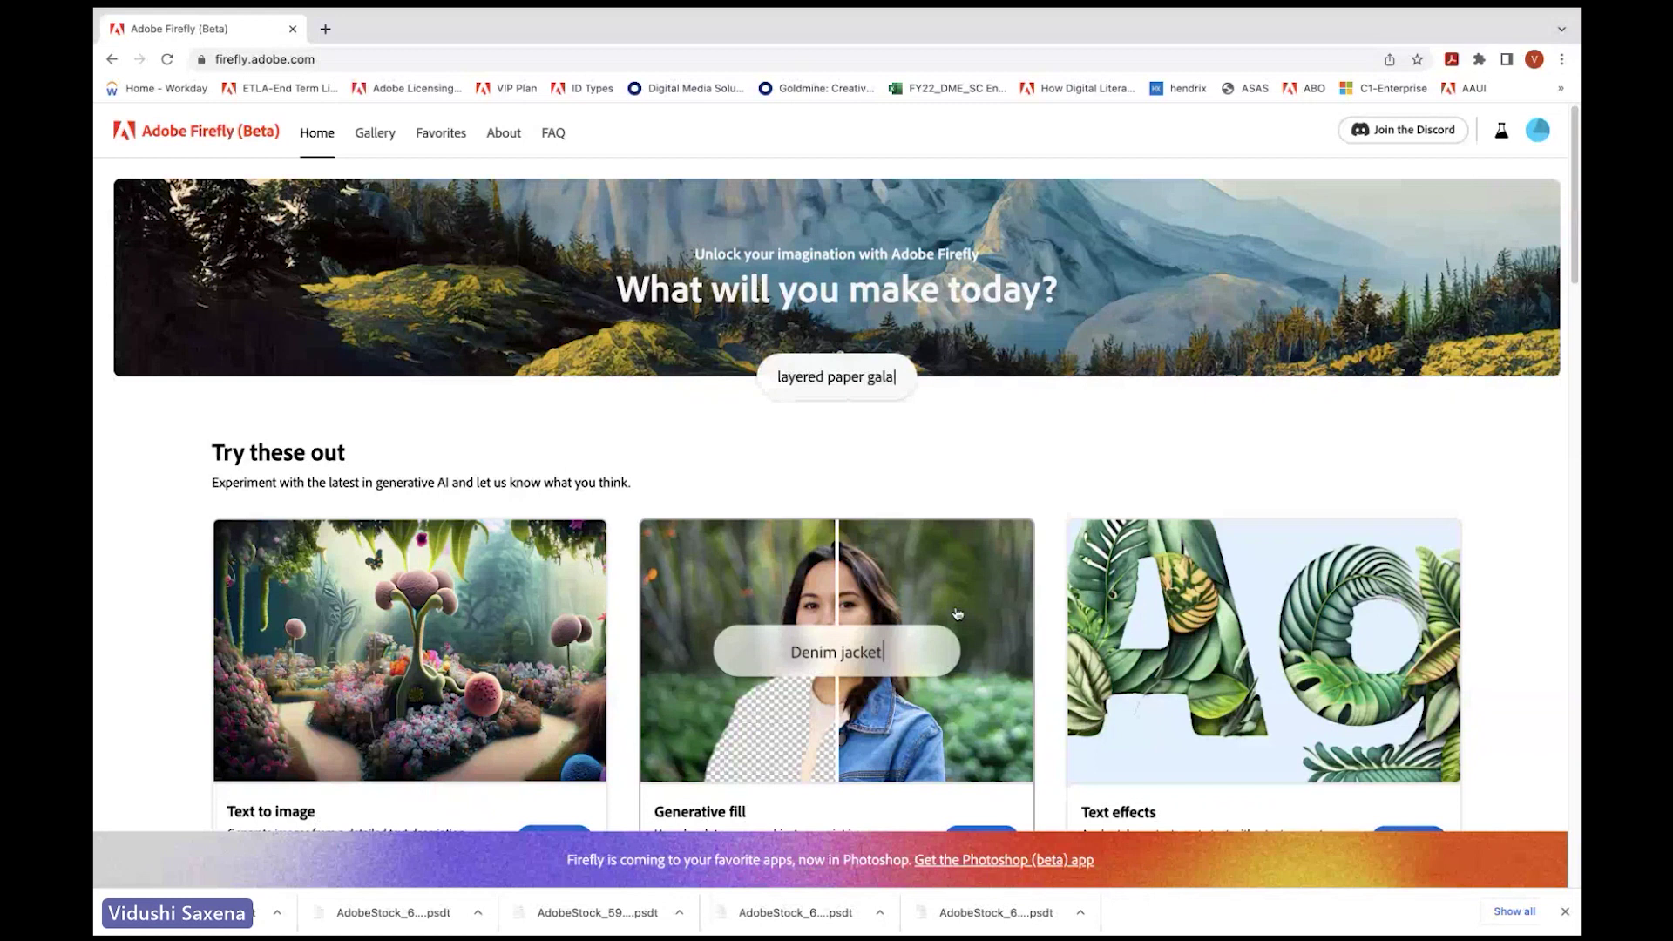
pyautogui.scroll(-1, 954, 666)
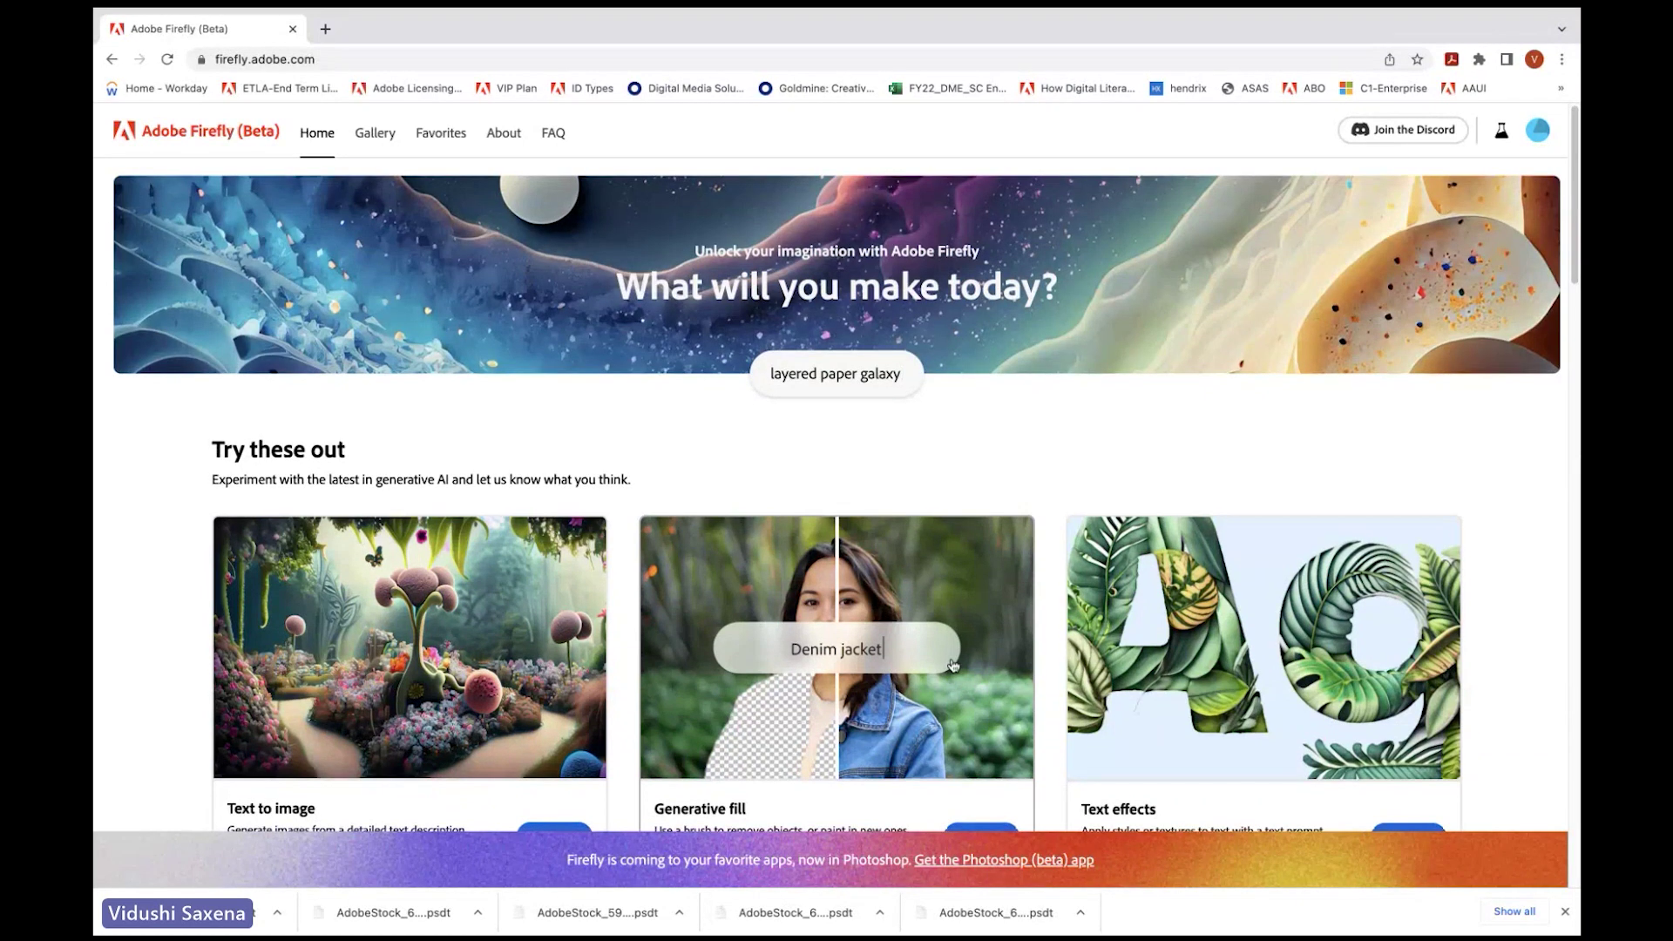
pyautogui.scroll(-2, 954, 666)
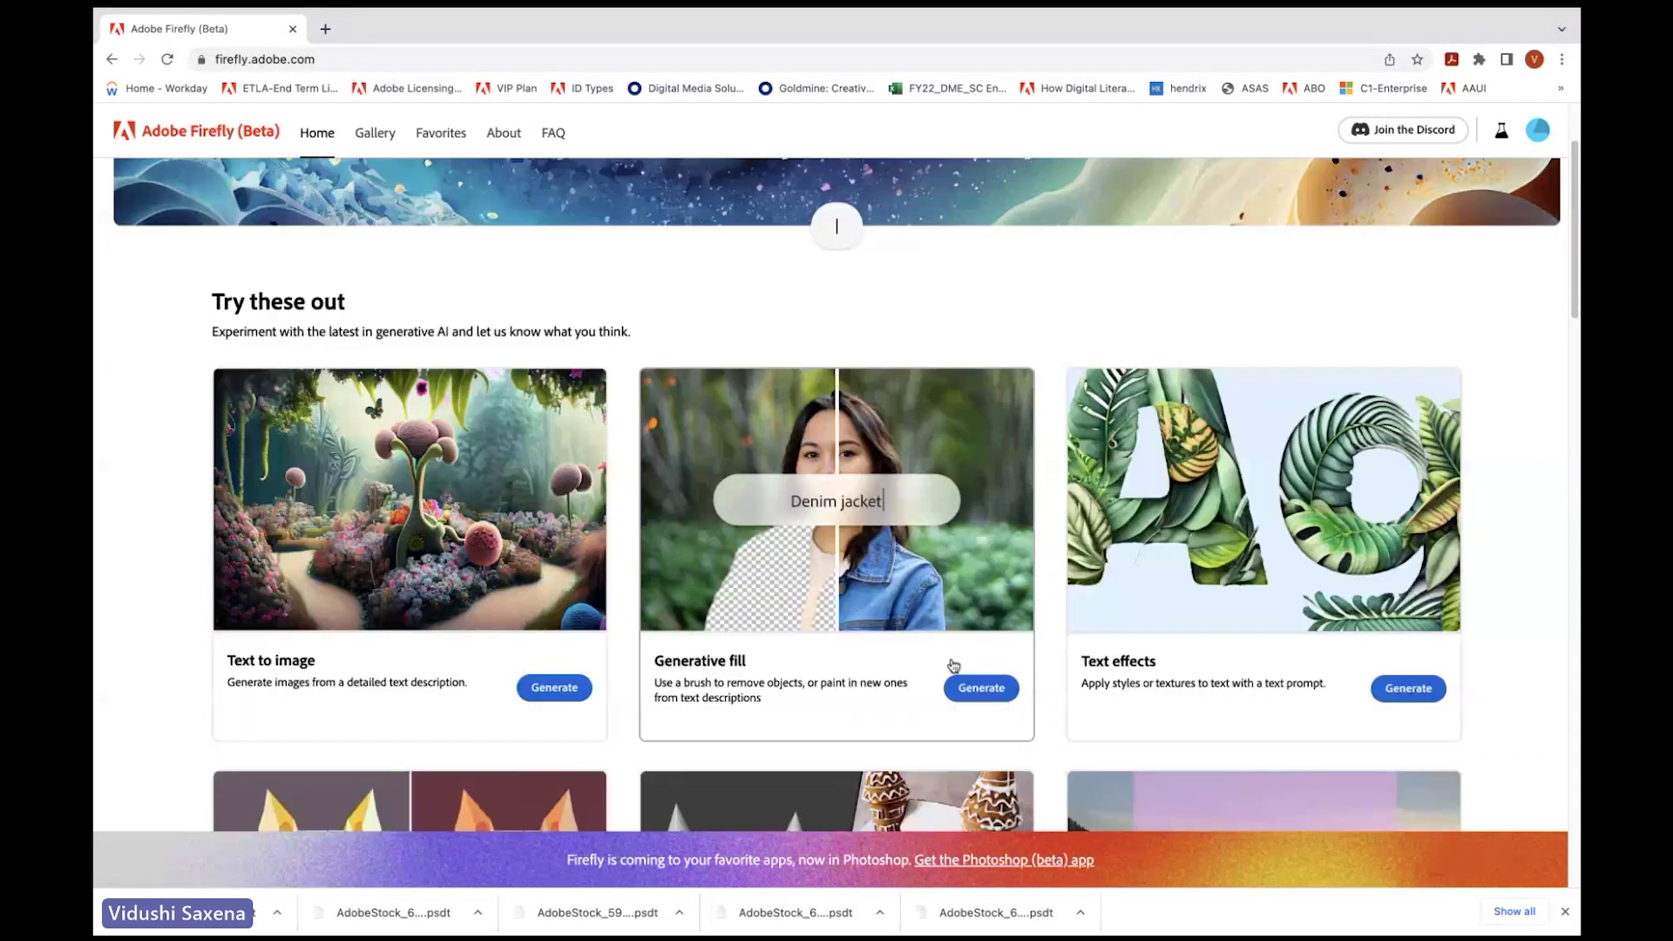
pyautogui.scroll(-1, 953, 665)
pyautogui.click(964, 661)
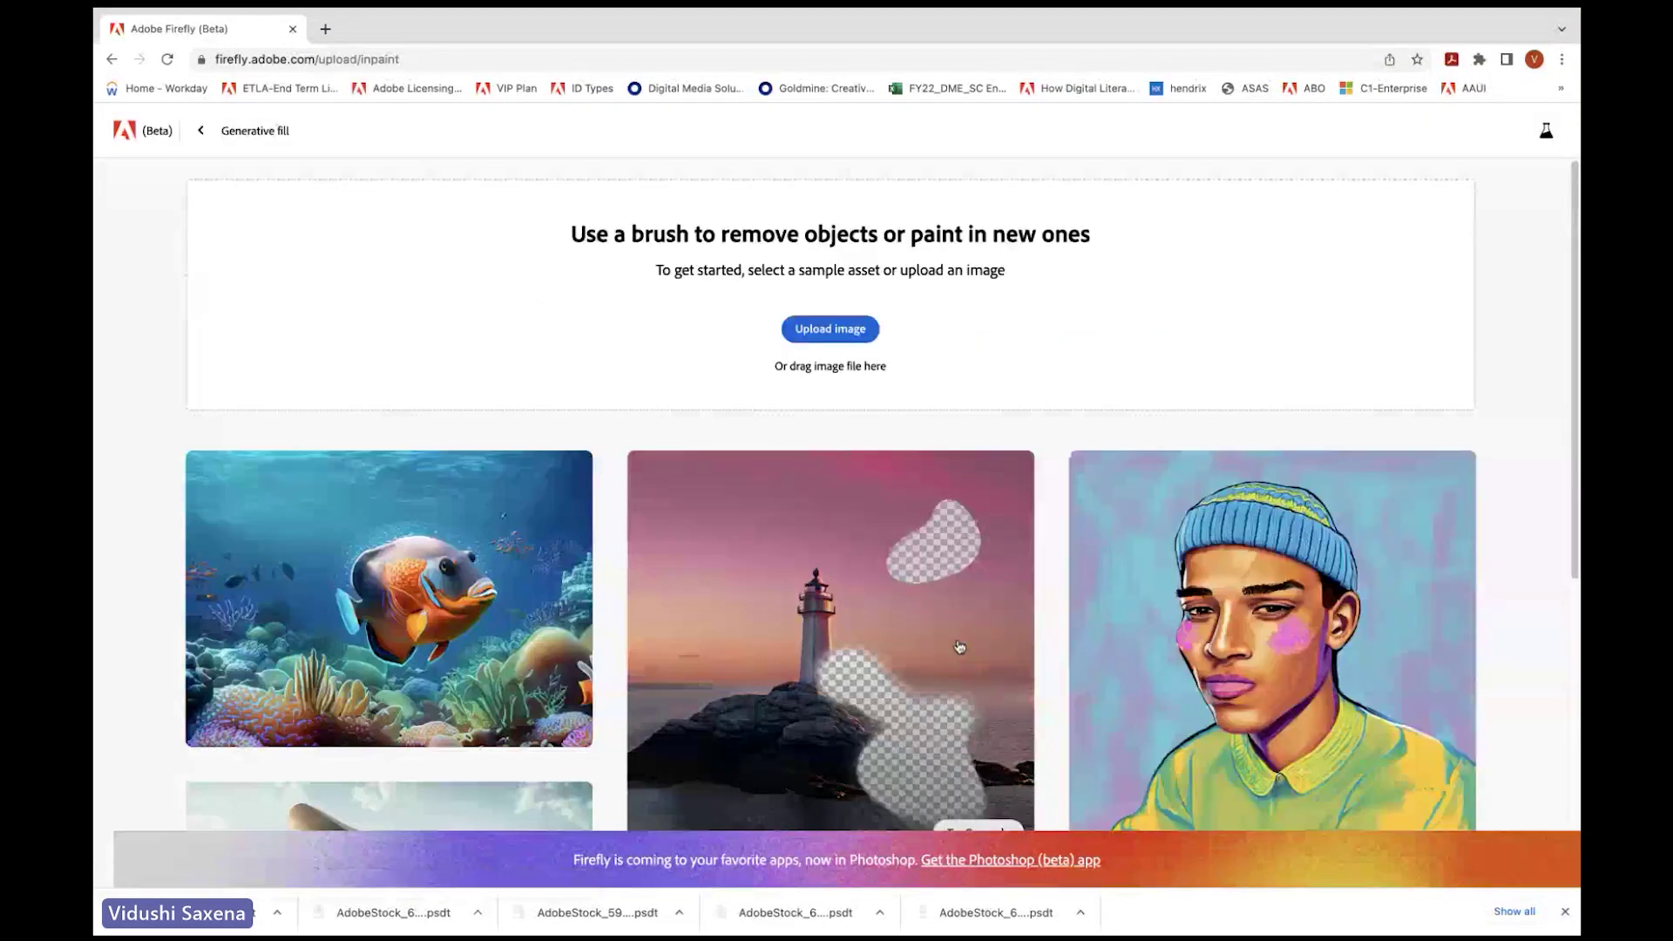
# Step: Browse the Generative fill sample images and open the lighthouse at sunset
pyautogui.scroll(-1, 743, 557)
pyautogui.scroll(1, 743, 557)
pyautogui.scroll(-3, 744, 557)
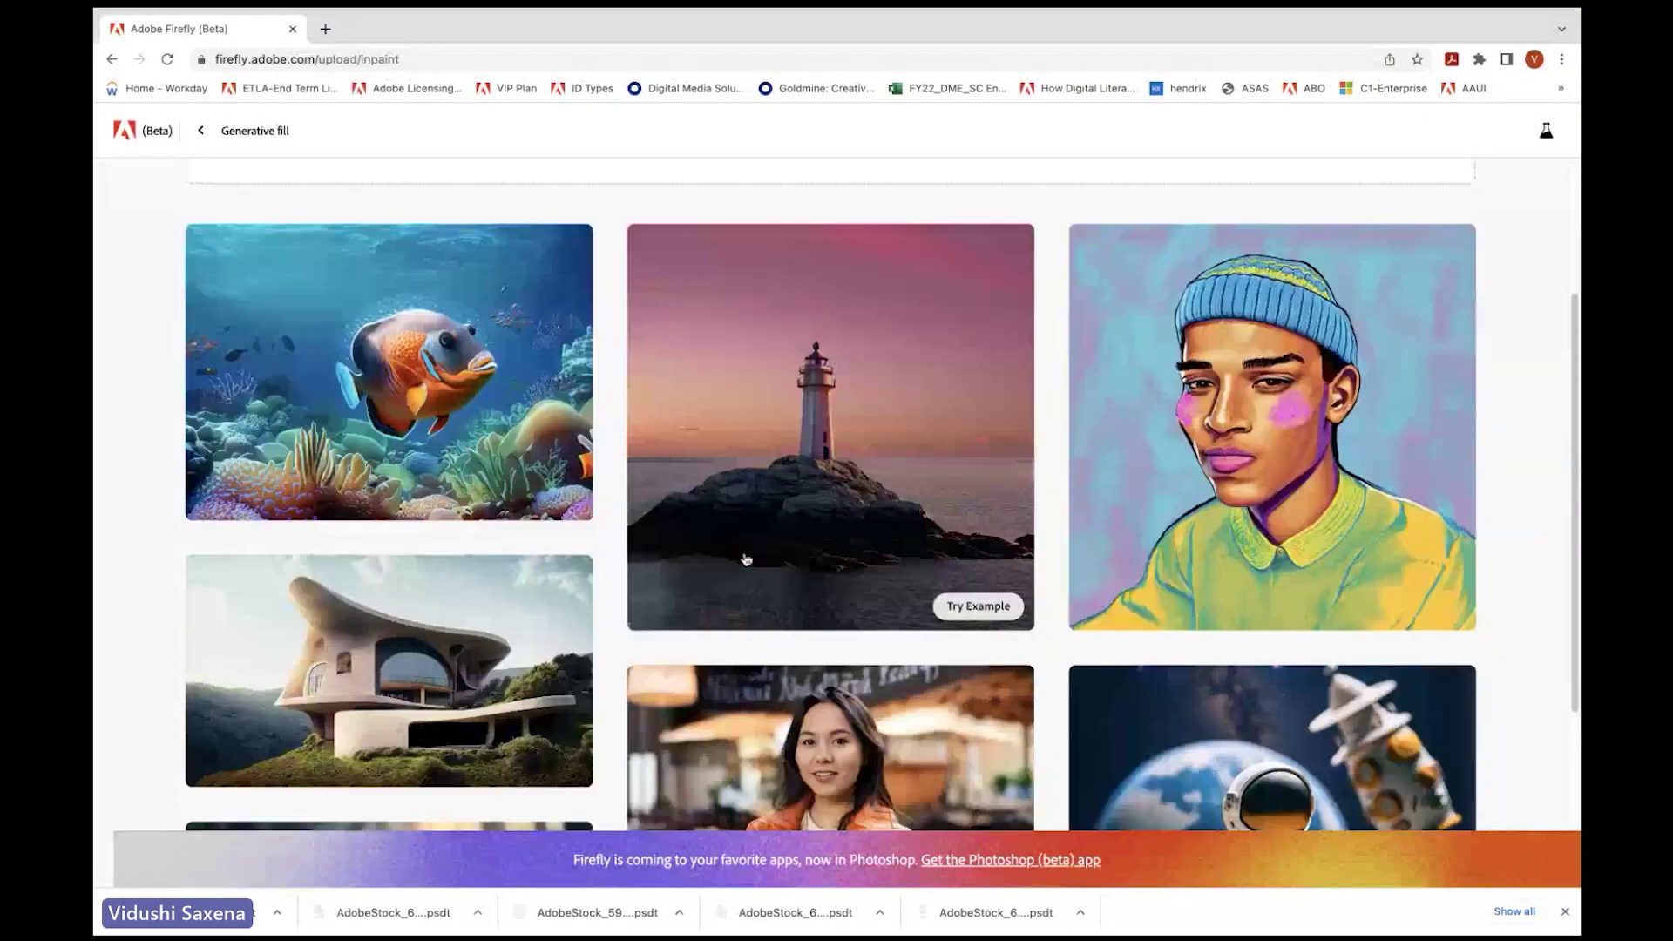
pyautogui.scroll(3, 744, 557)
pyautogui.scroll(-1, 746, 560)
pyautogui.scroll(-1, 746, 559)
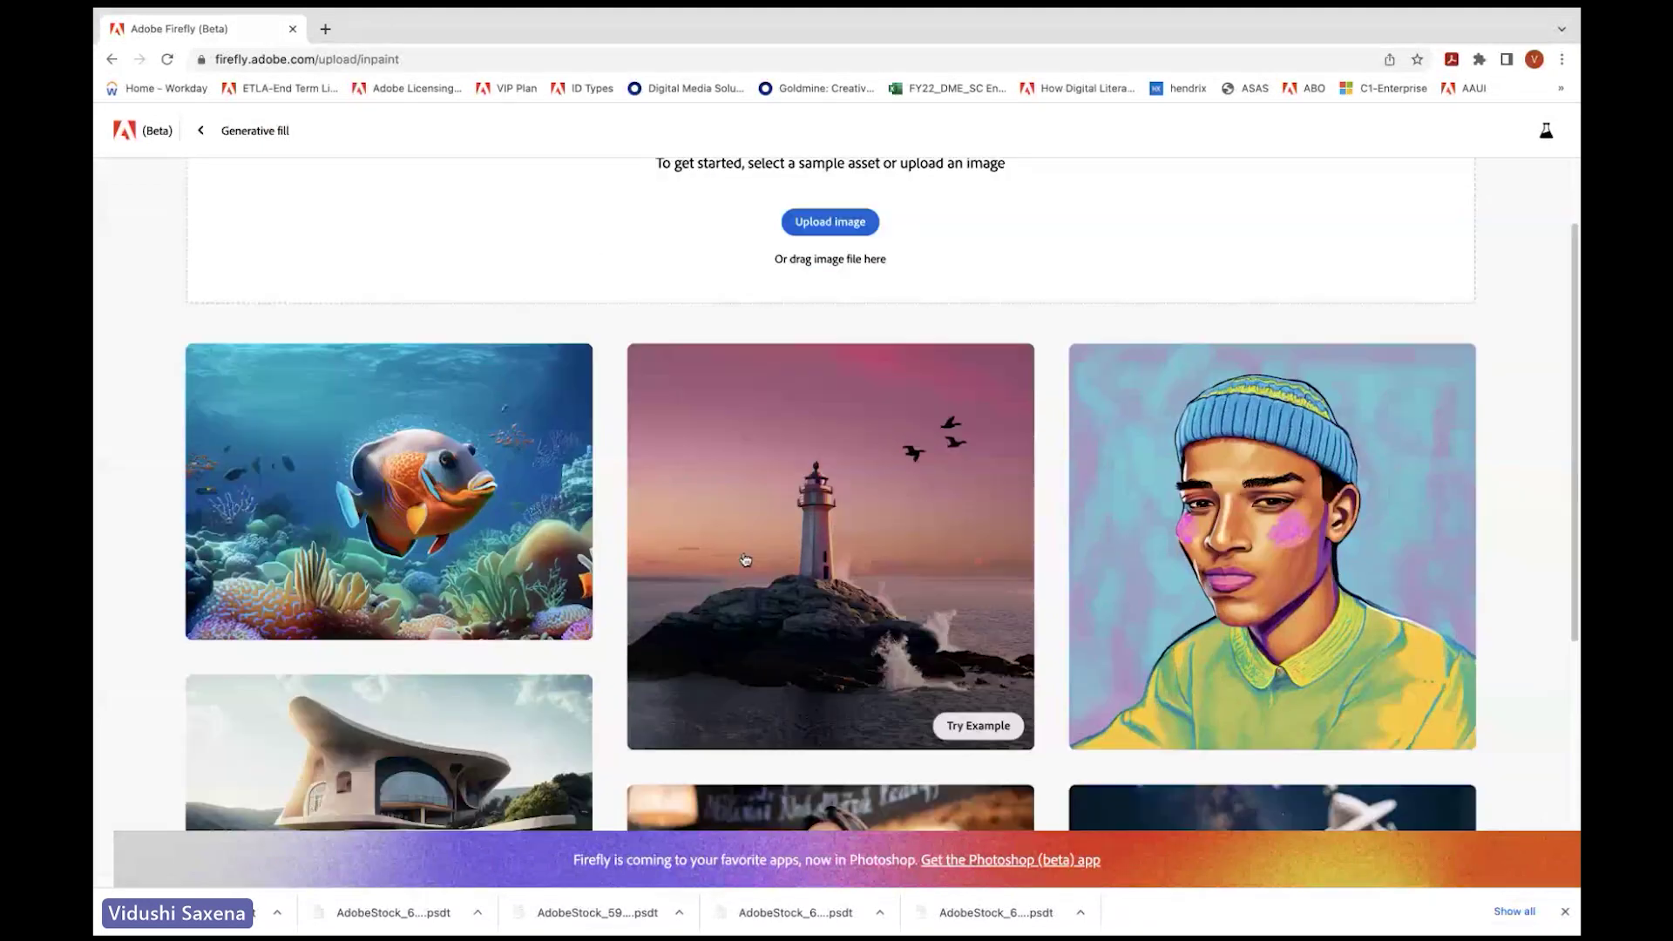
pyautogui.click(746, 560)
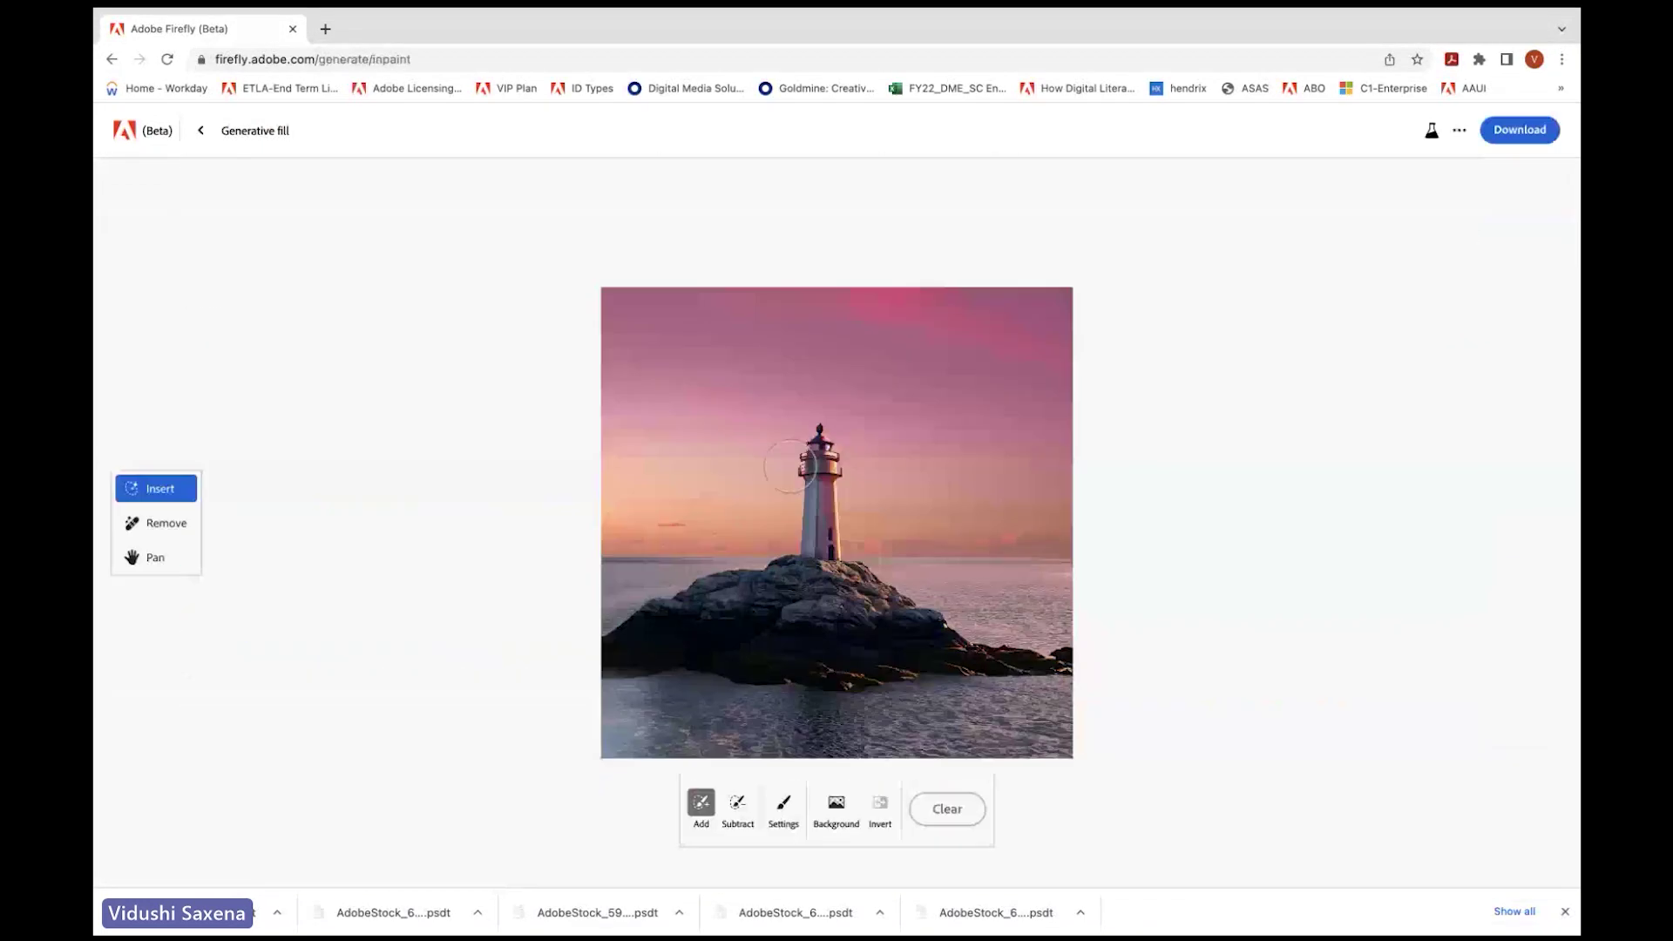
# Step: Brush over the entire lighthouse above the rocks to mask it out of the image
pyautogui.scroll(5, 797, 460)
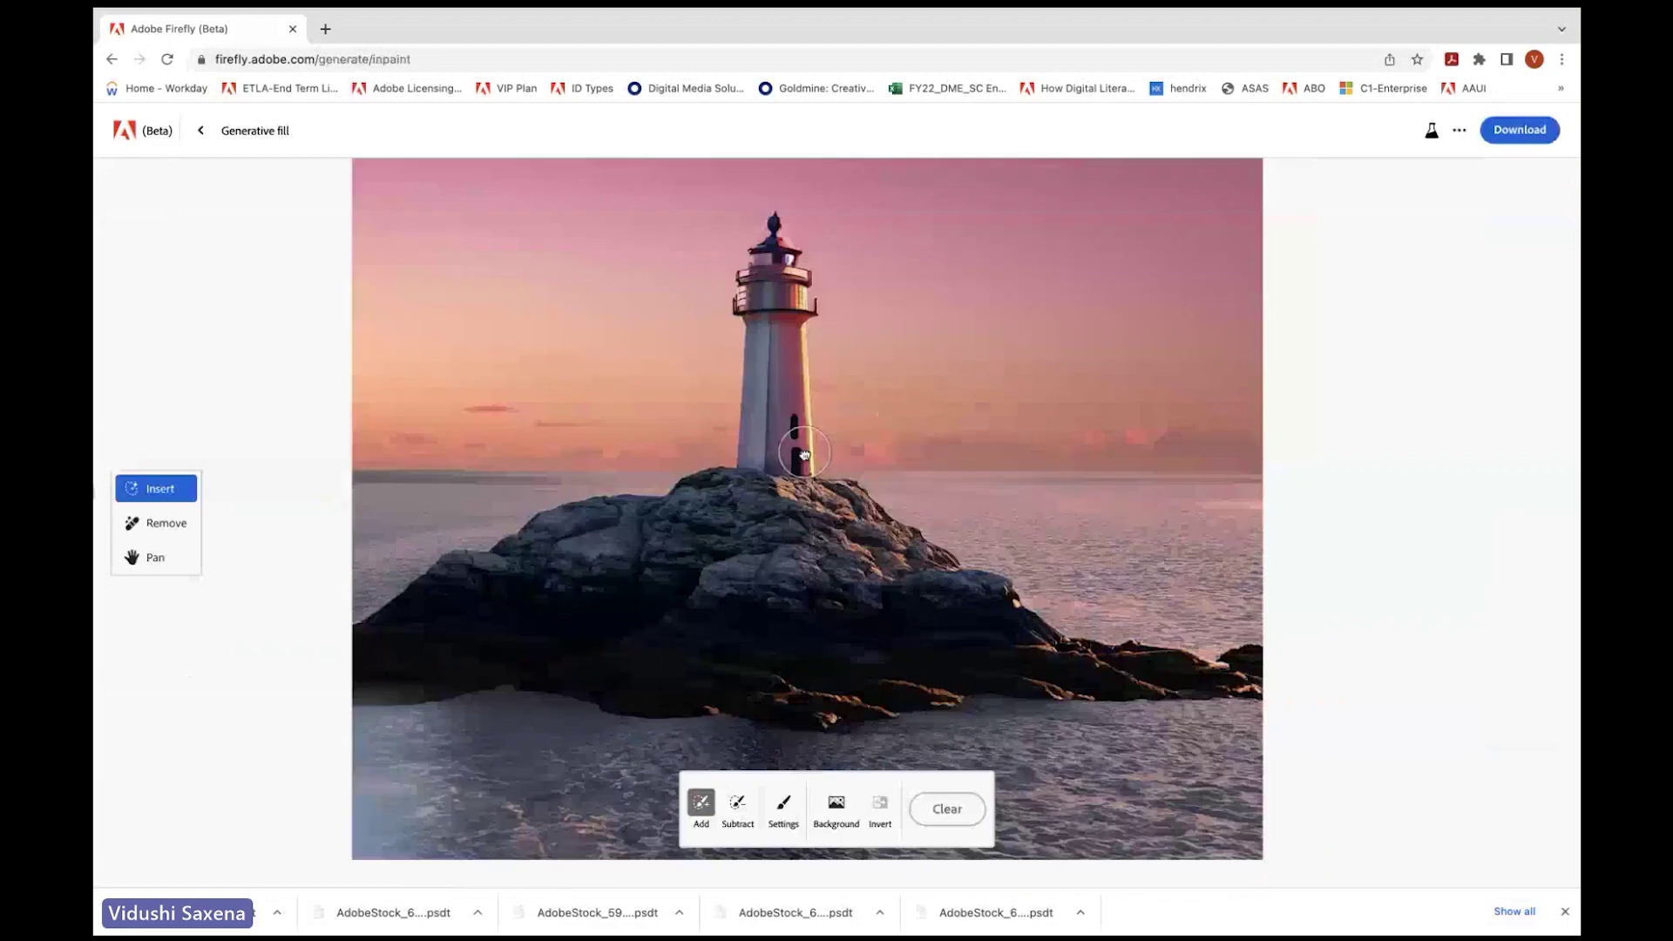
pyautogui.scroll(-5, 804, 451)
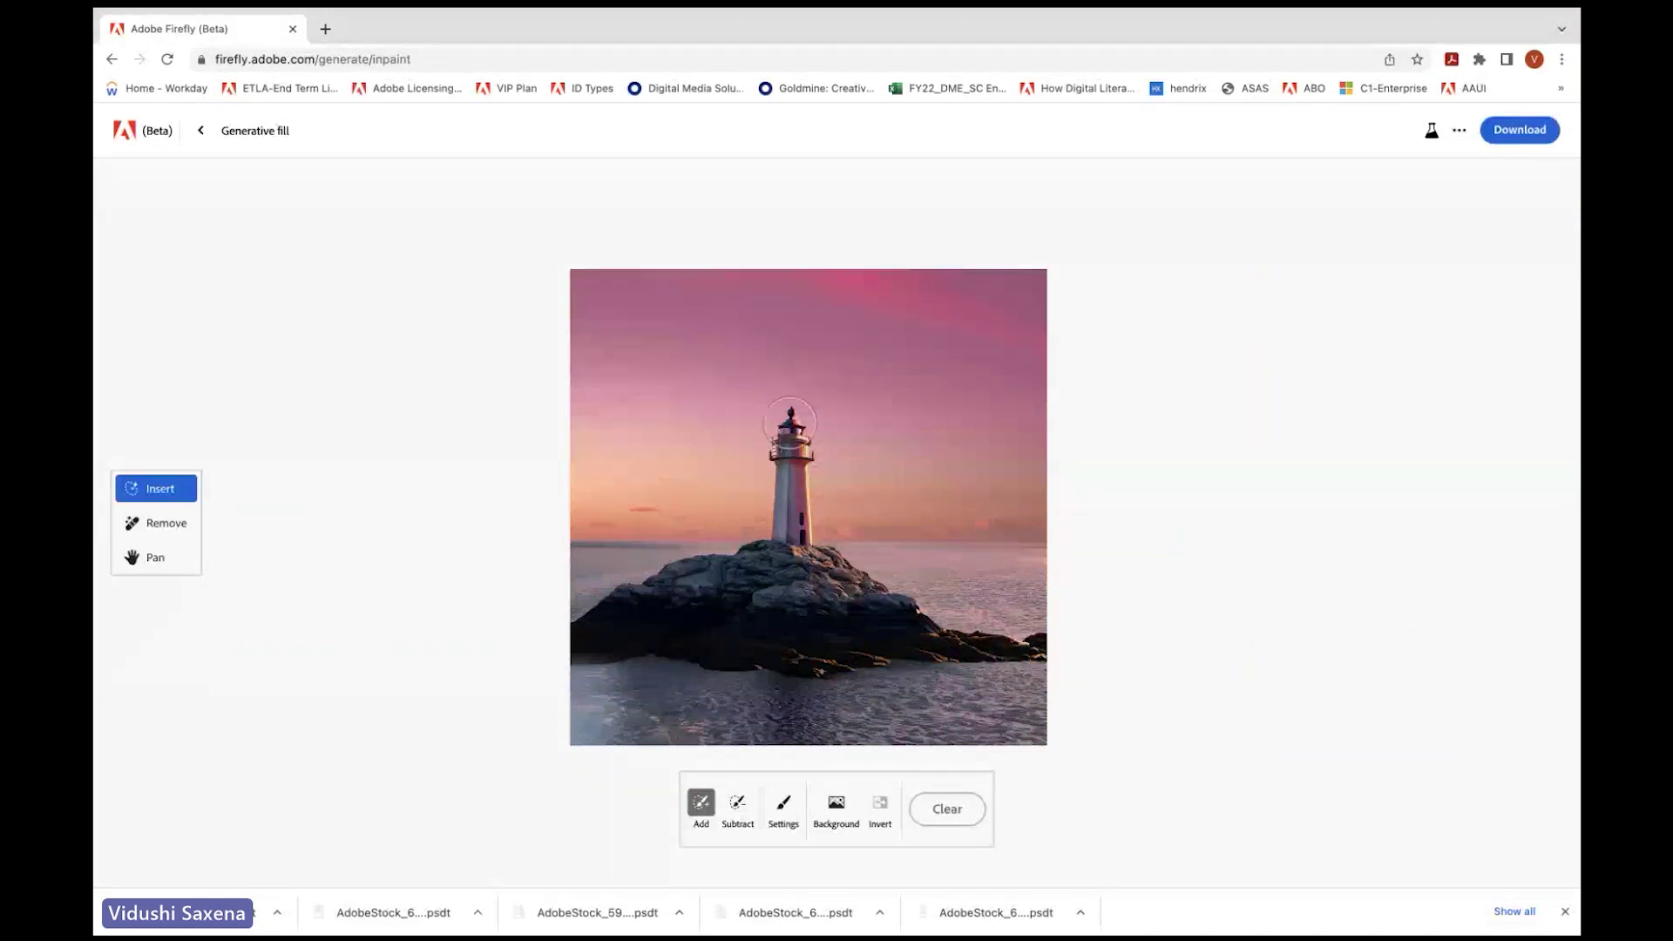
pyautogui.click(784, 423)
pyautogui.moveTo(783, 424); pyautogui.dragTo(798, 523)
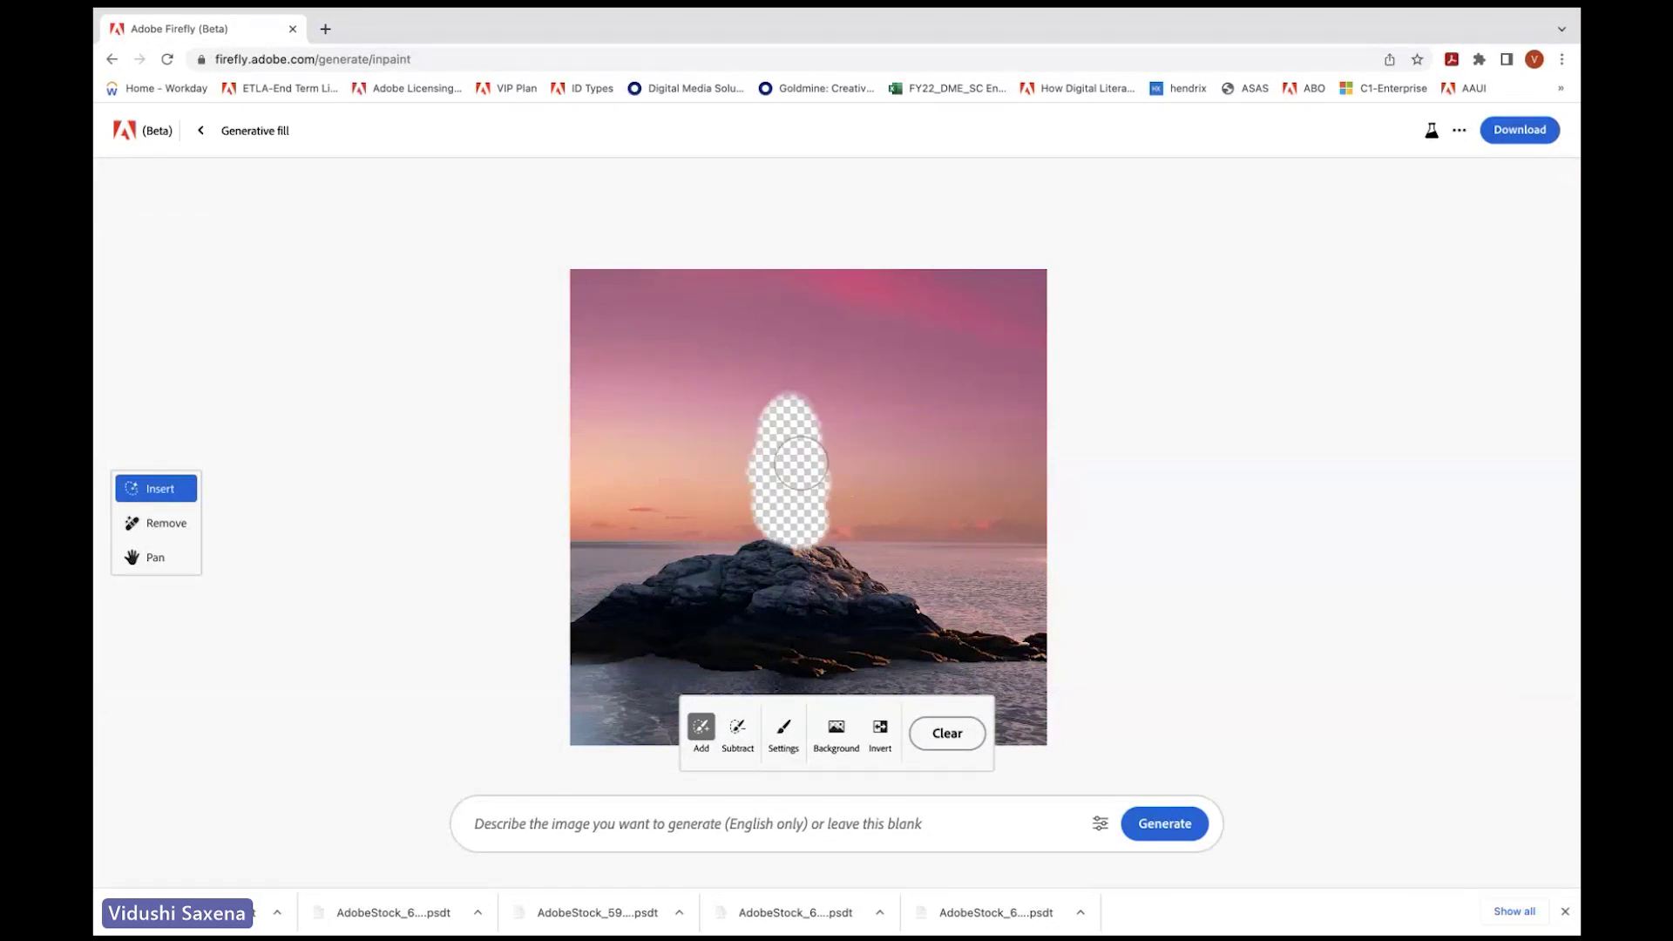
# Step: Generate a fill for the masked lighthouse area with the prompt "an old statue of a lady"
pyautogui.click(618, 823)
pyautogui.write('an ')
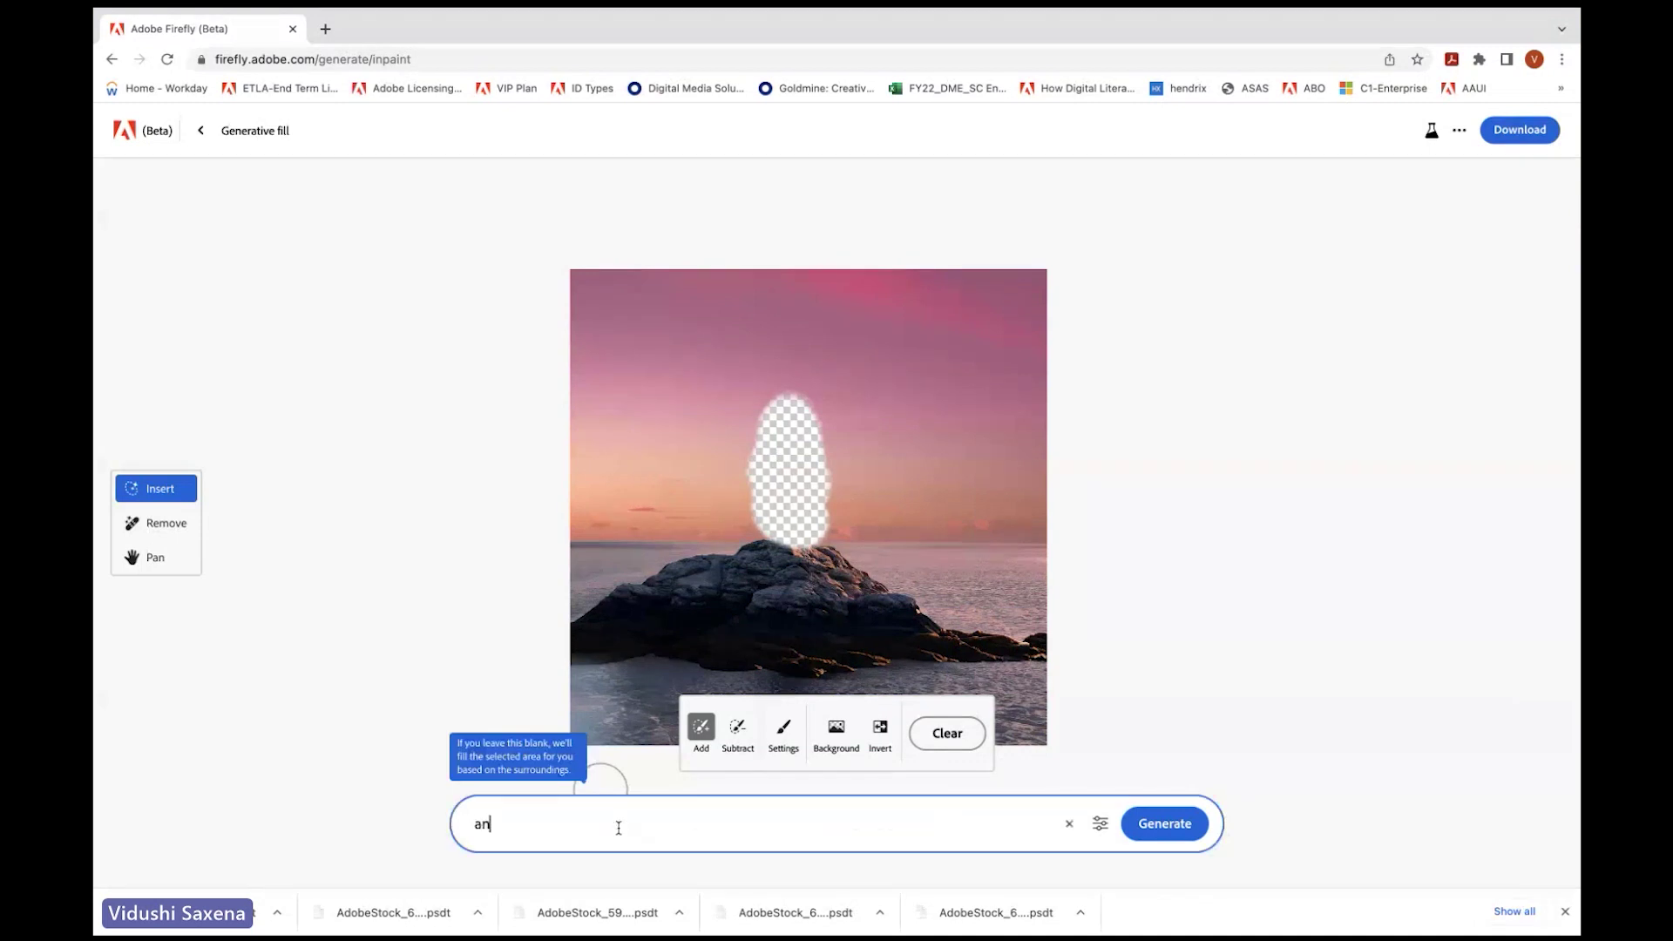
pyautogui.write('old stat')
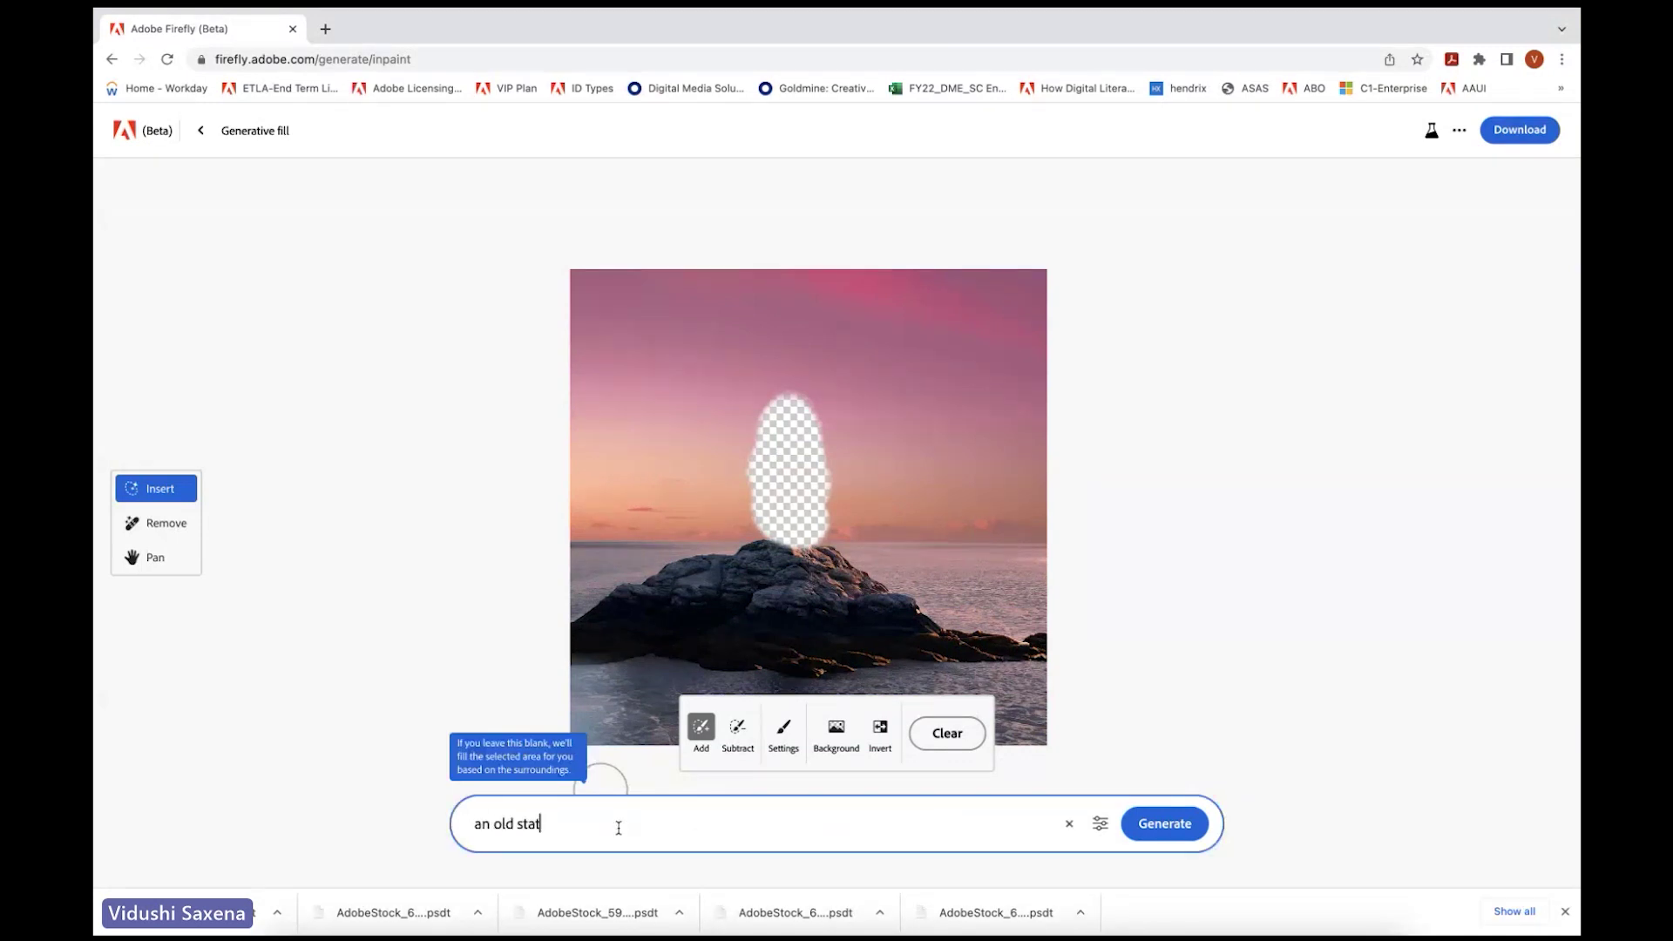
pyautogui.write('ue of a lady')
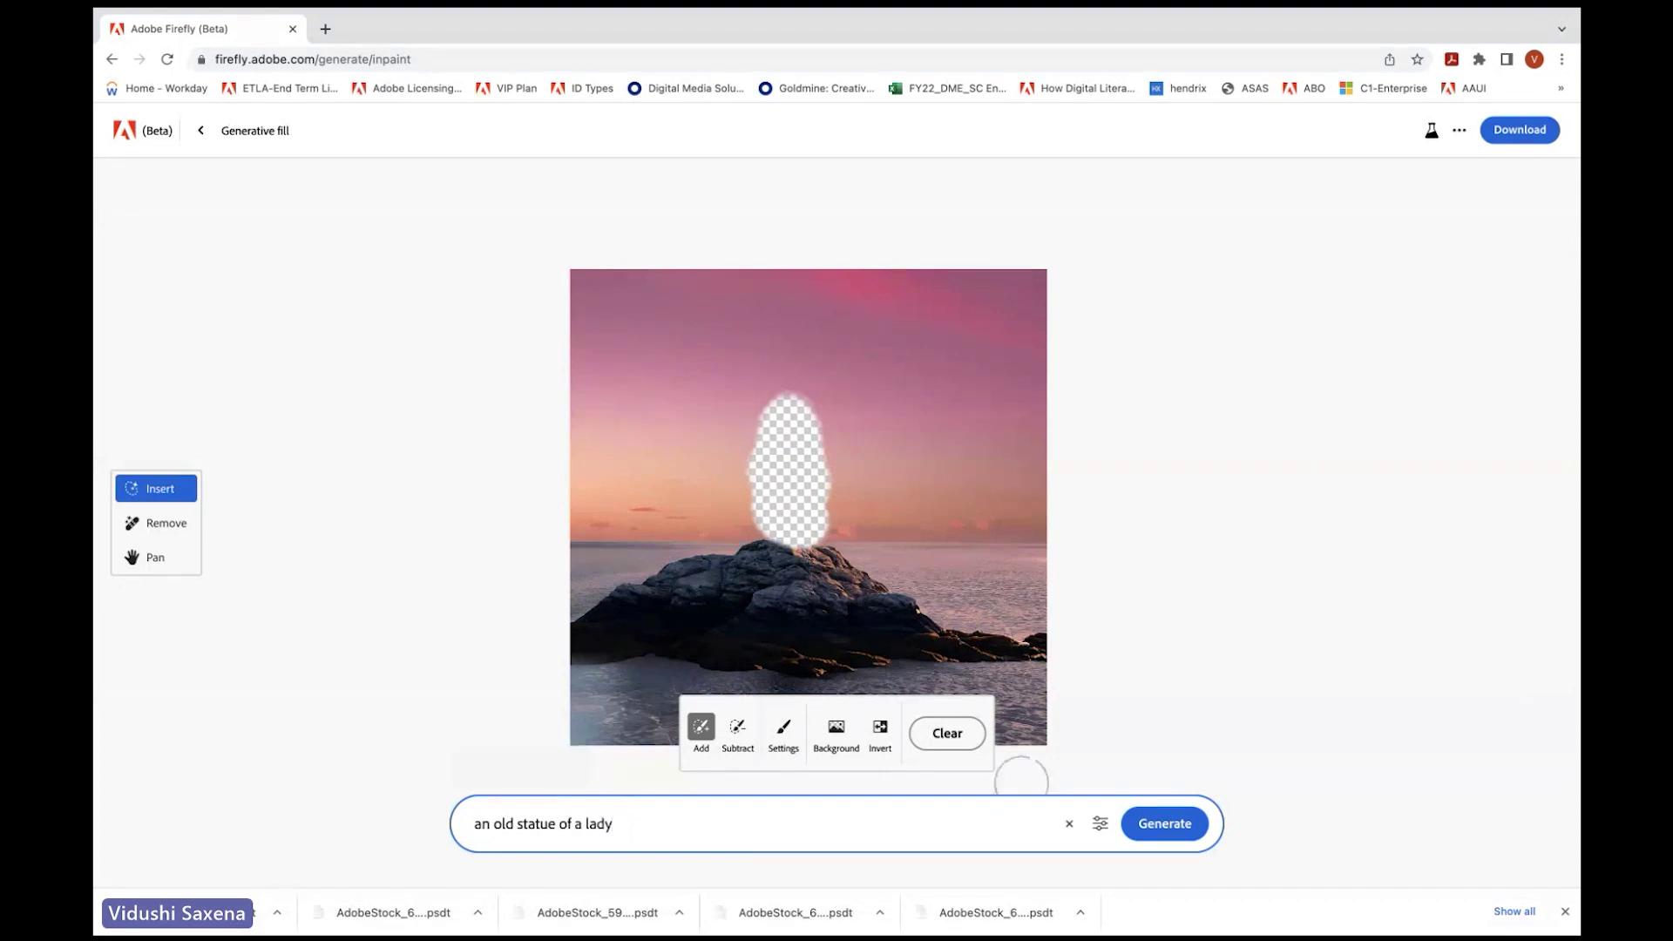
pyautogui.click(1166, 826)
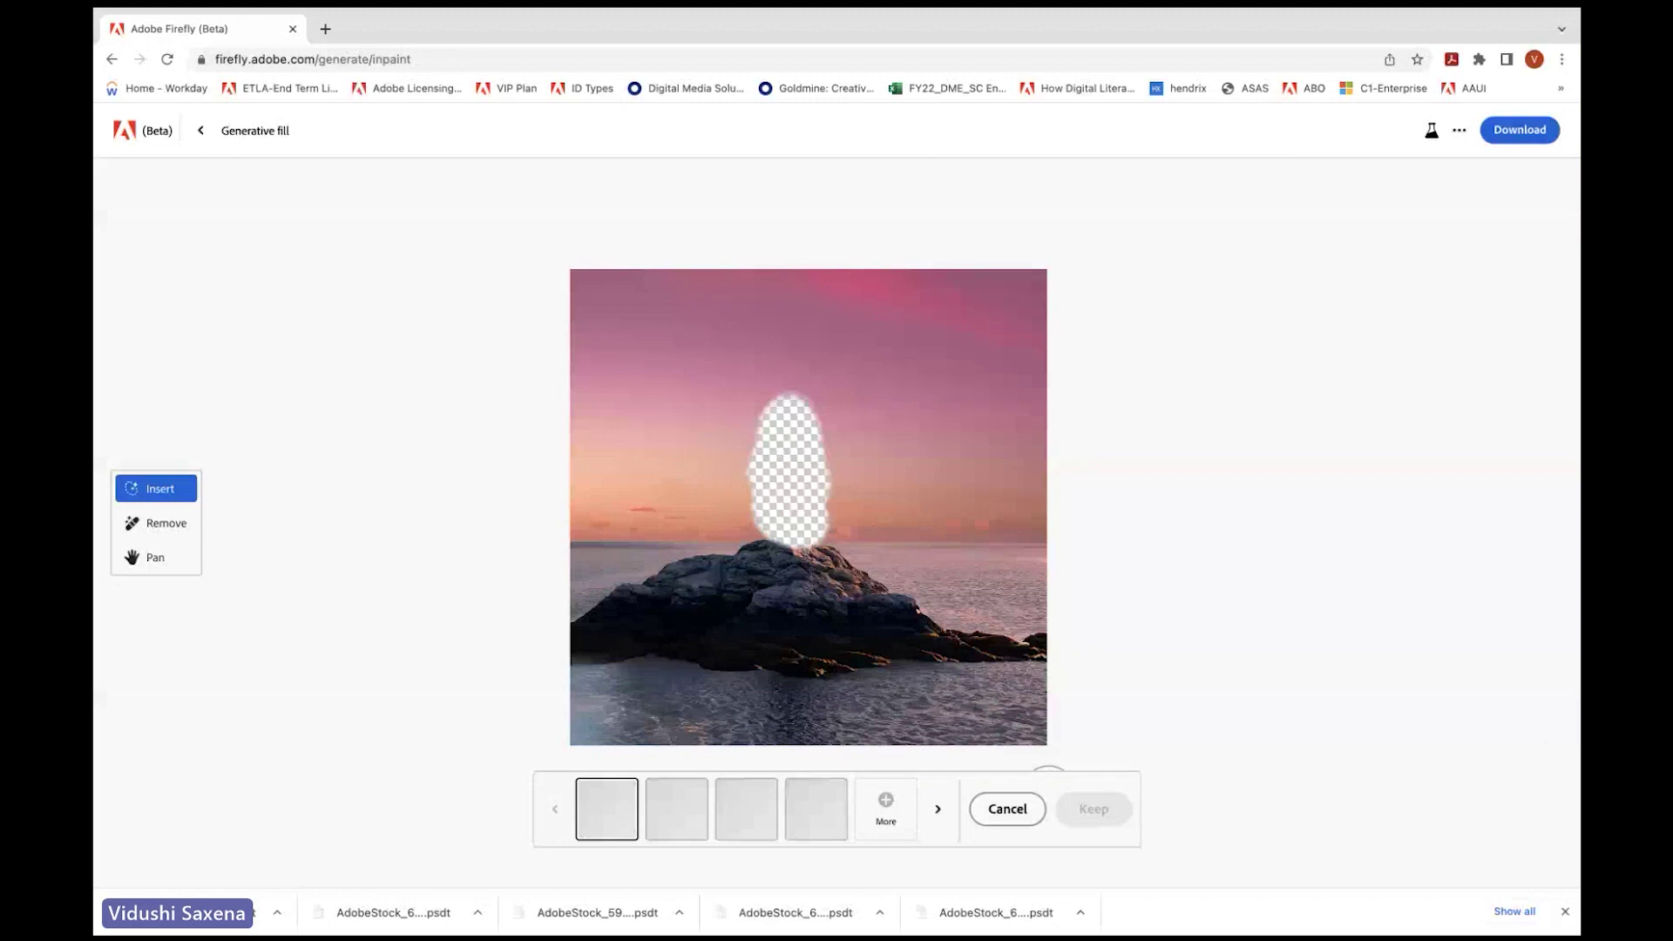
# Step: Preview the second, third and fourth generated statues and keep the fourth one
pyautogui.click(688, 817)
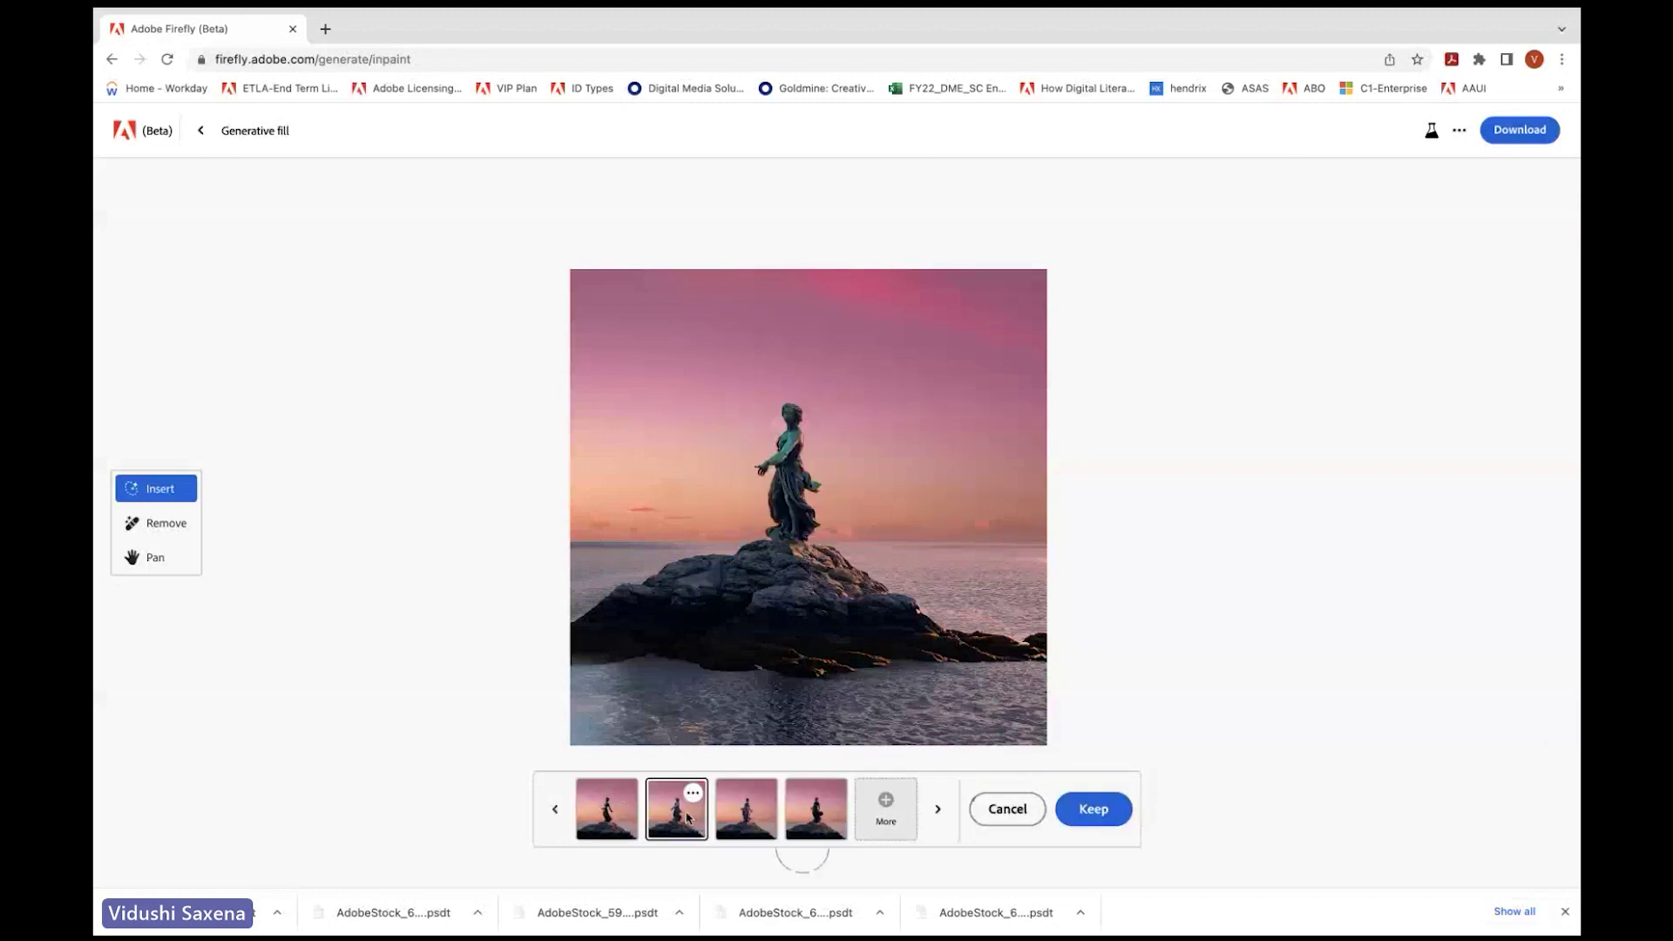
pyautogui.click(746, 817)
pyautogui.click(812, 823)
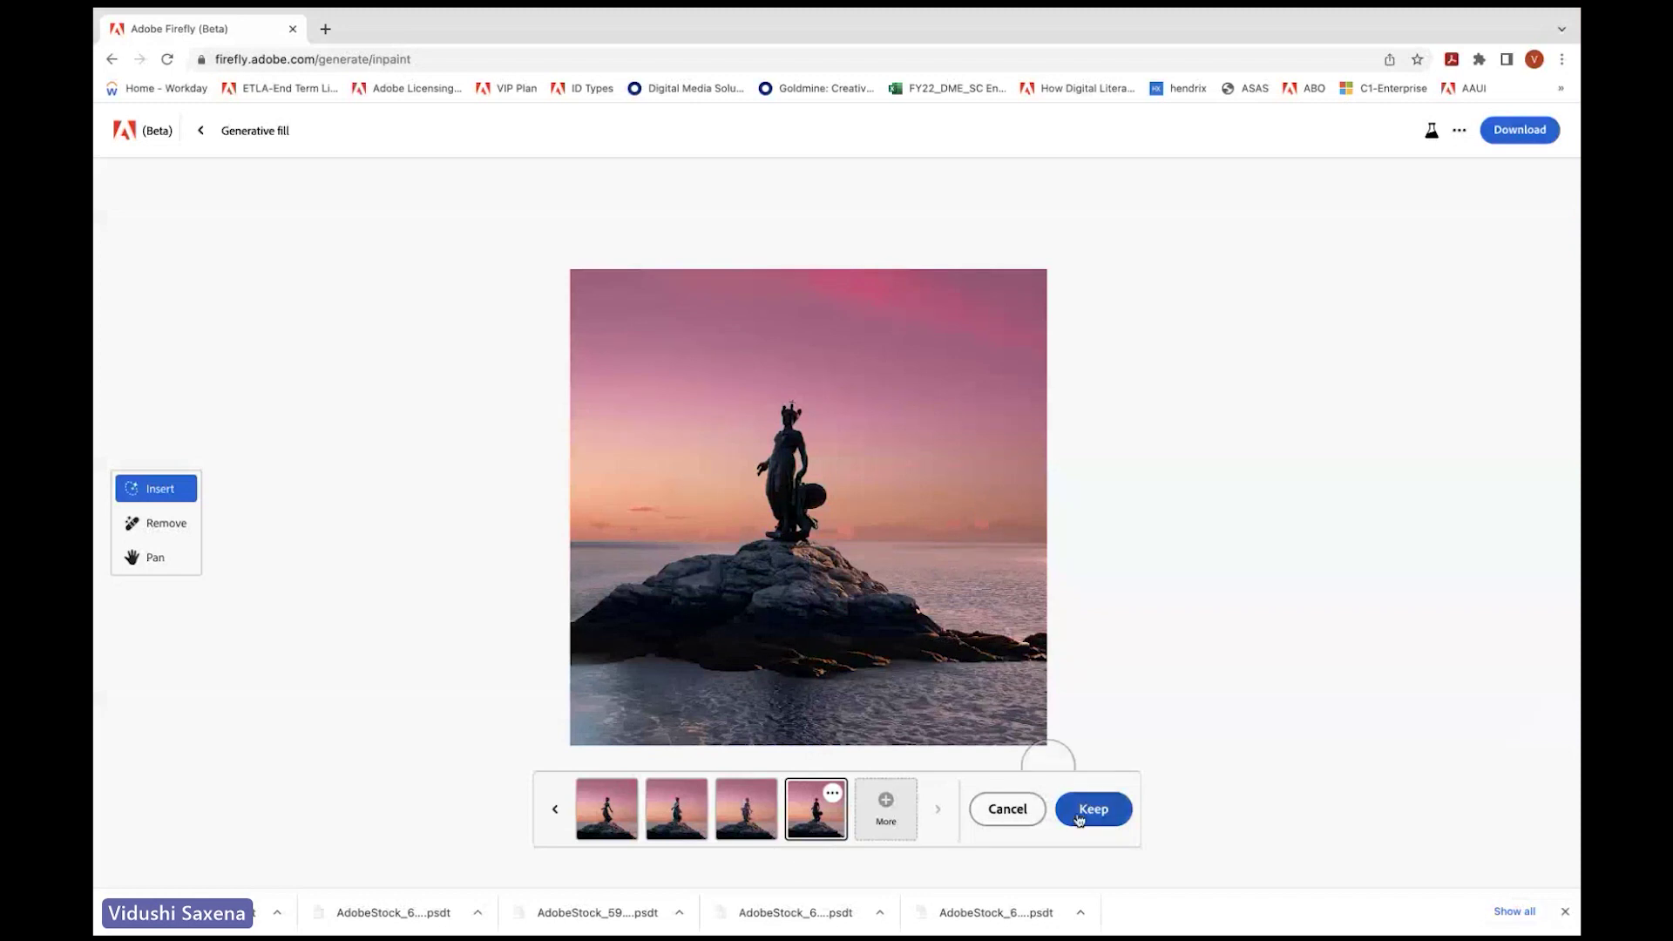
pyautogui.click(1080, 811)
# Step: Mask out the background around the statue and generate a new one with the prompt "city buildings with sunlight"
pyautogui.click(844, 835)
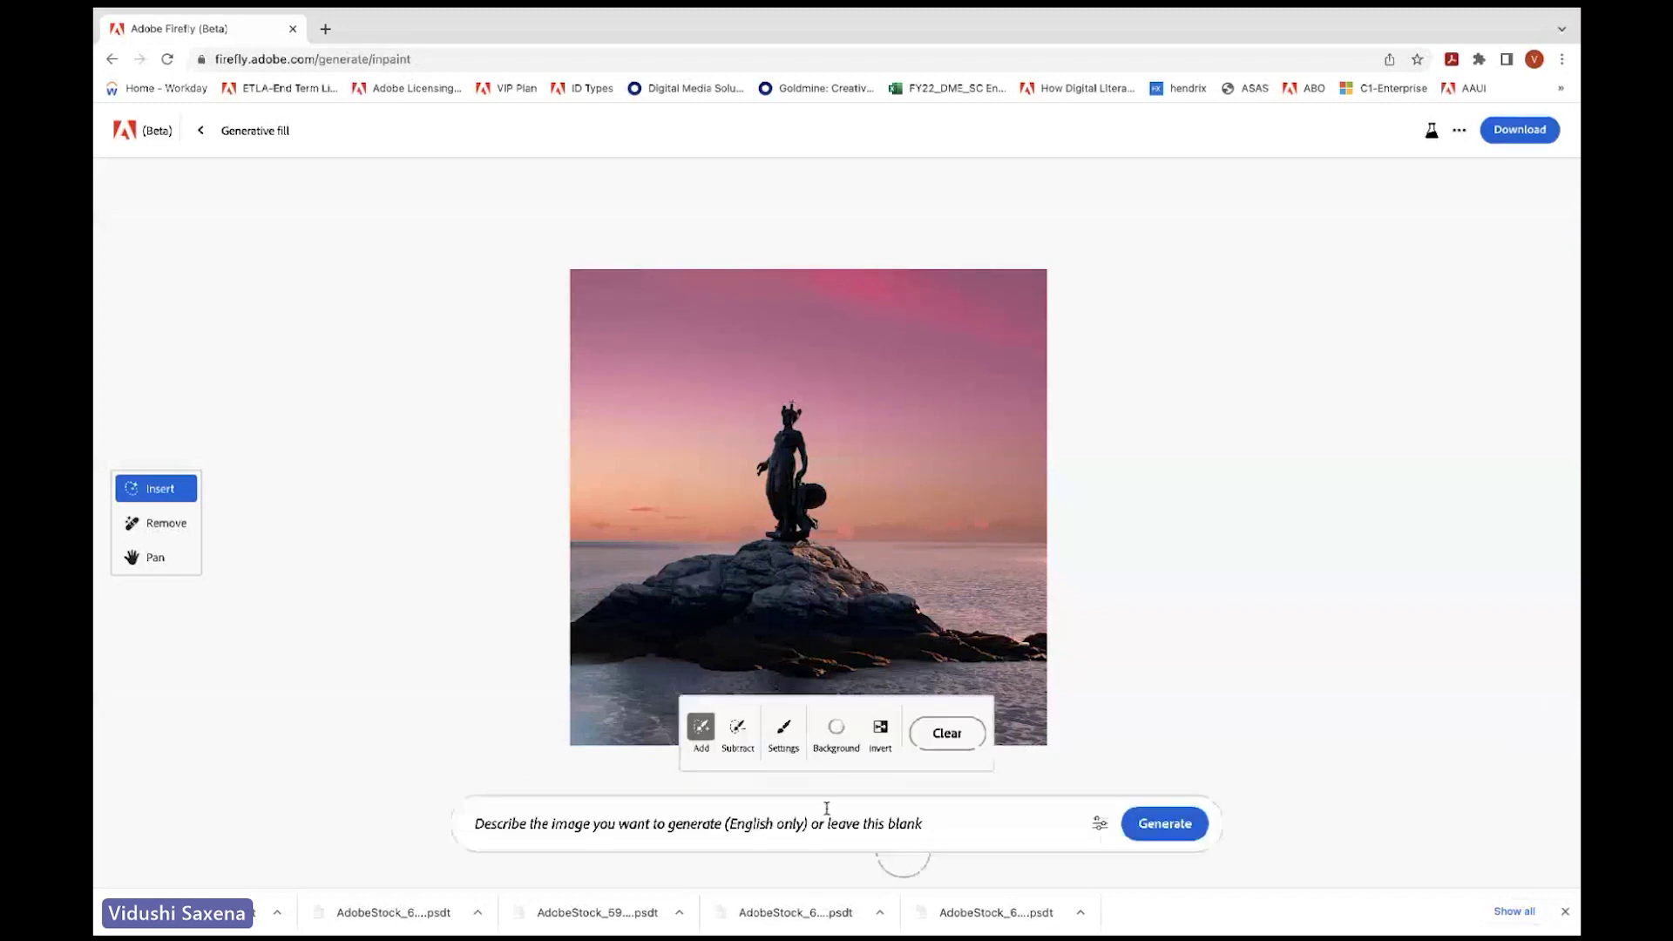
pyautogui.click(806, 824)
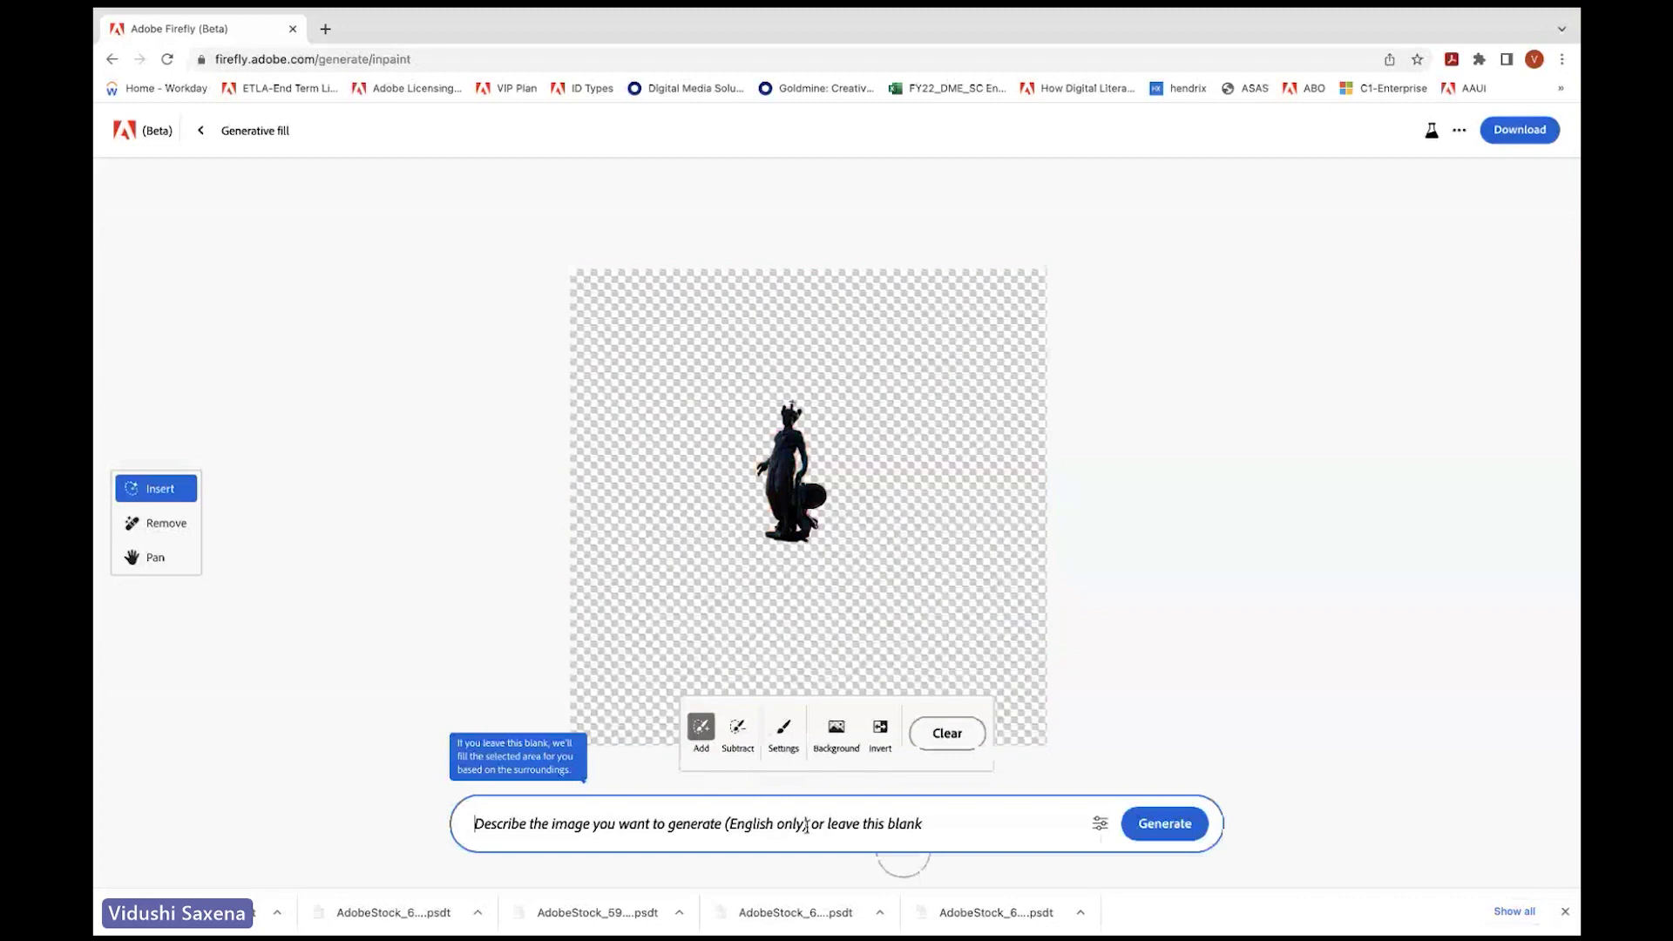
pyautogui.write('city')
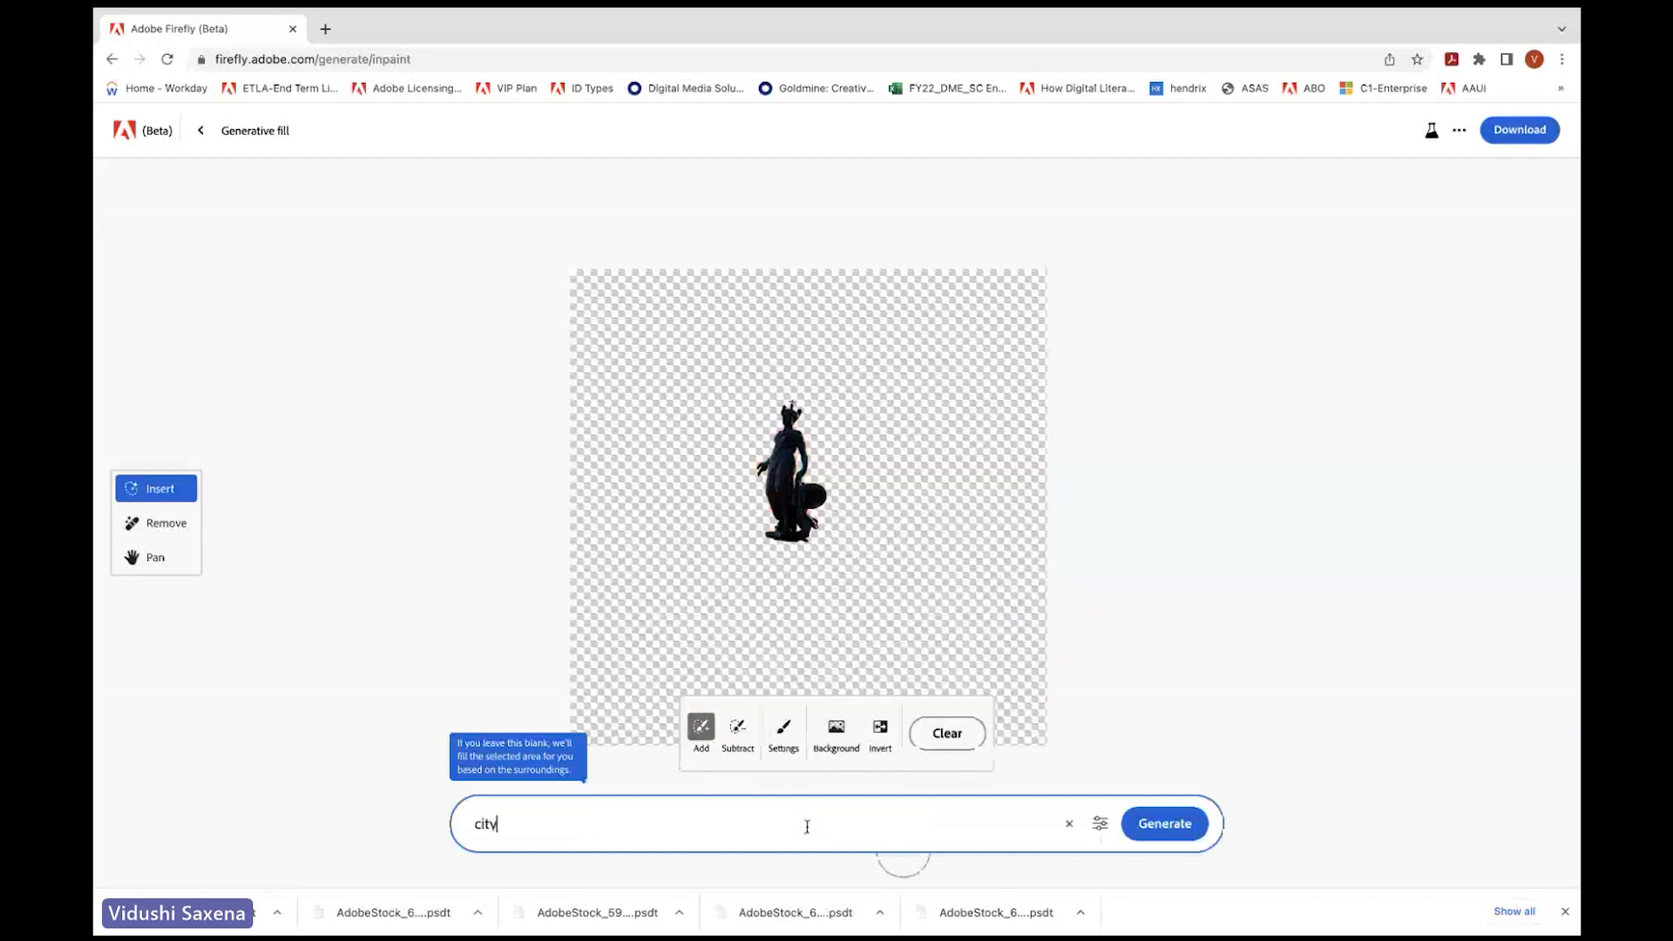
pyautogui.write(' buildings with sunlight')
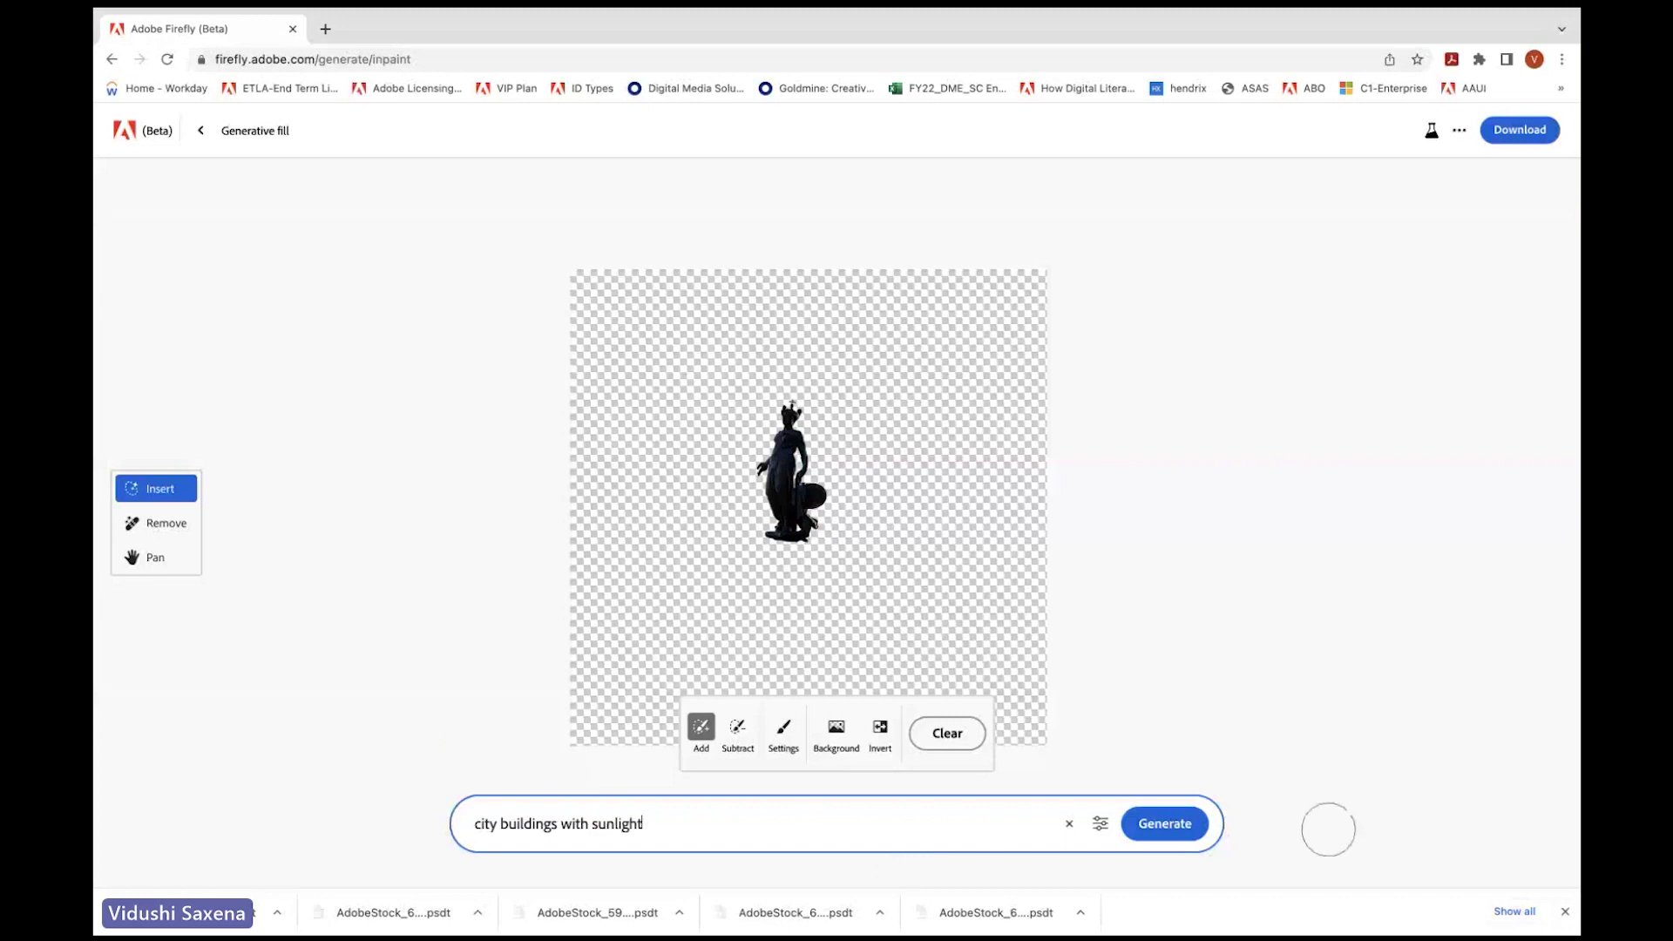
pyautogui.press('Return')
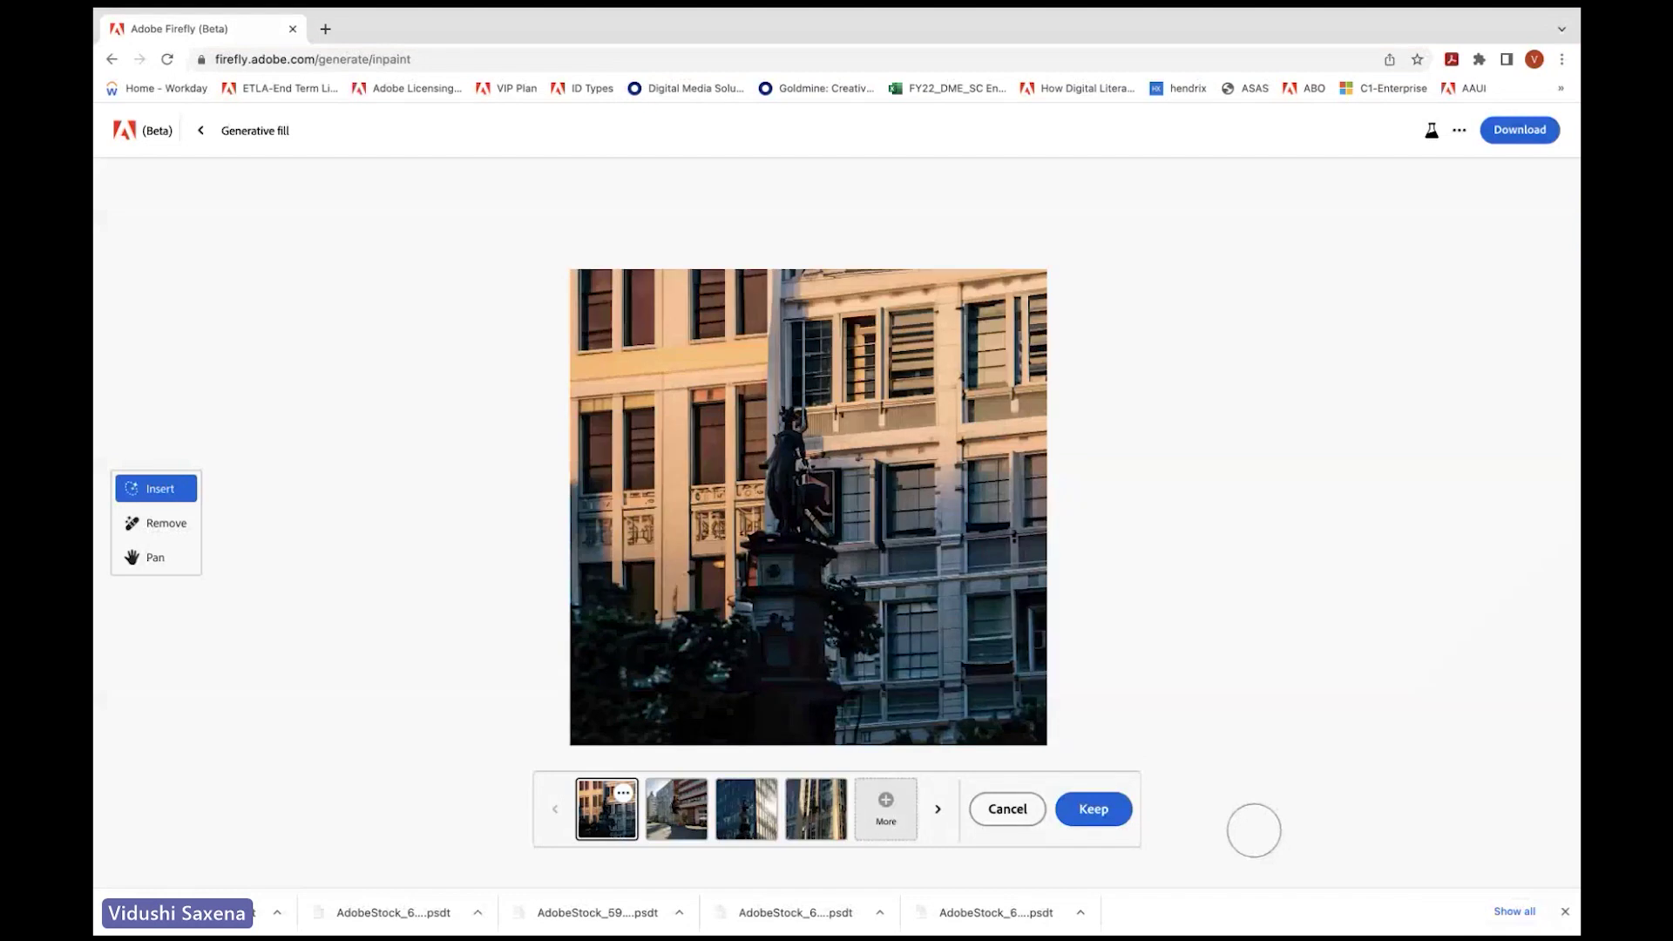
# Step: Compare the generated city building backgrounds and keep the first one
pyautogui.click(676, 810)
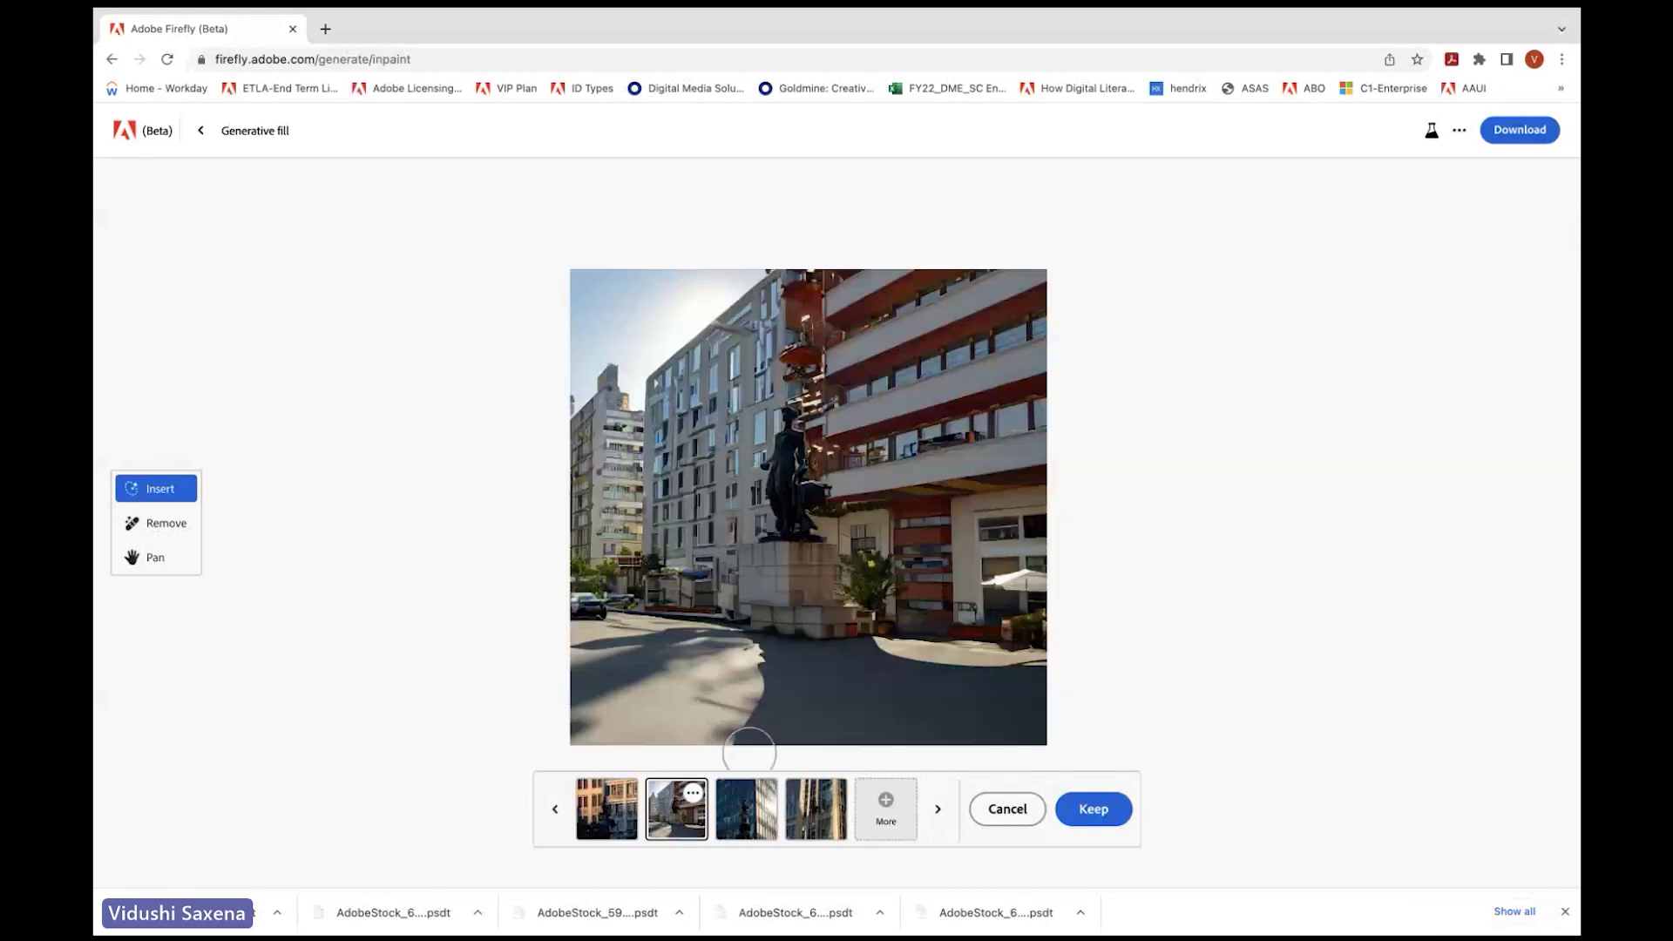
pyautogui.click(757, 819)
pyautogui.click(827, 819)
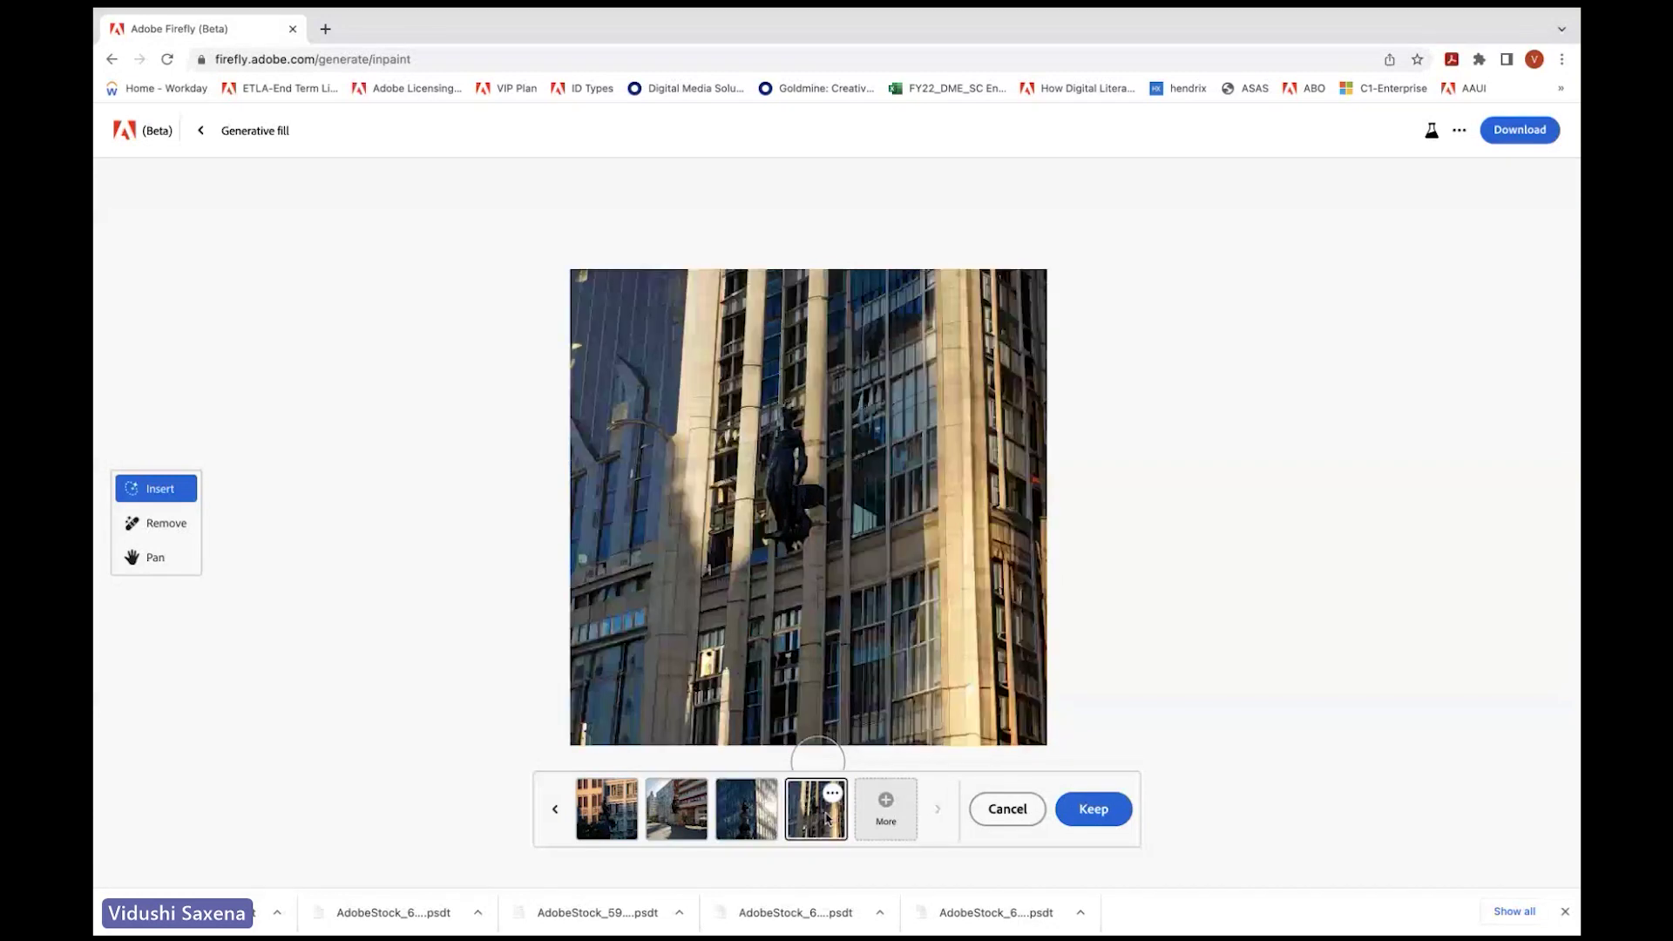
pyautogui.click(677, 811)
pyautogui.click(607, 811)
pyautogui.click(1008, 809)
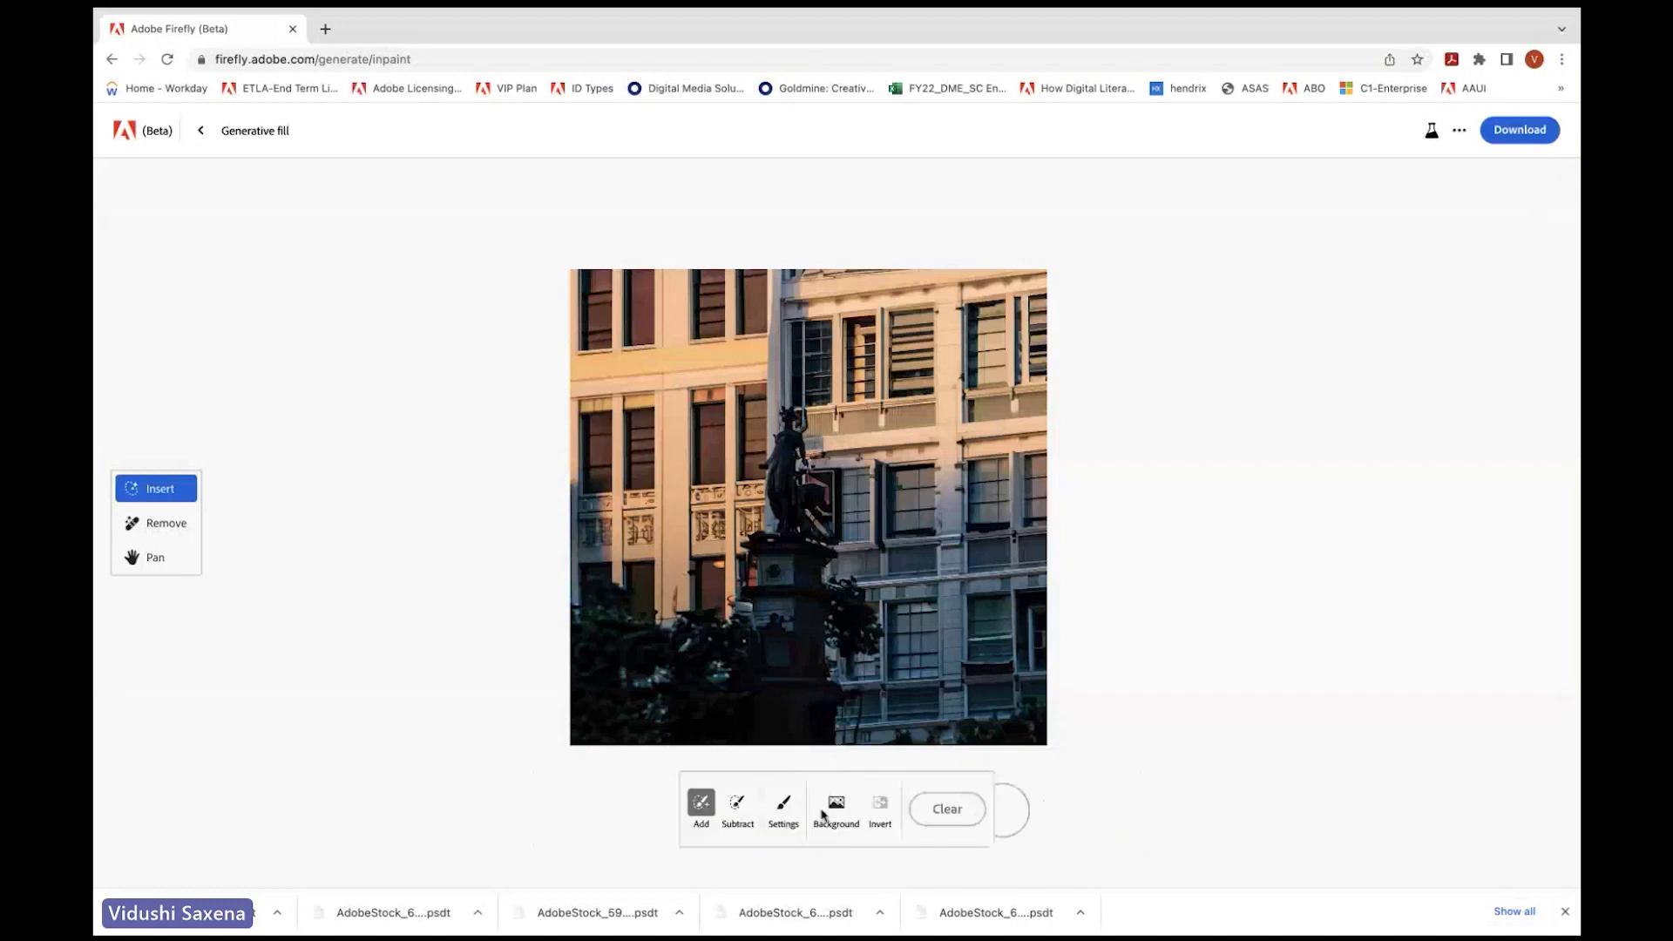
# Step: Mask out the city background, invert the mask to the statue, and add the background to the mask again
pyautogui.click(823, 815)
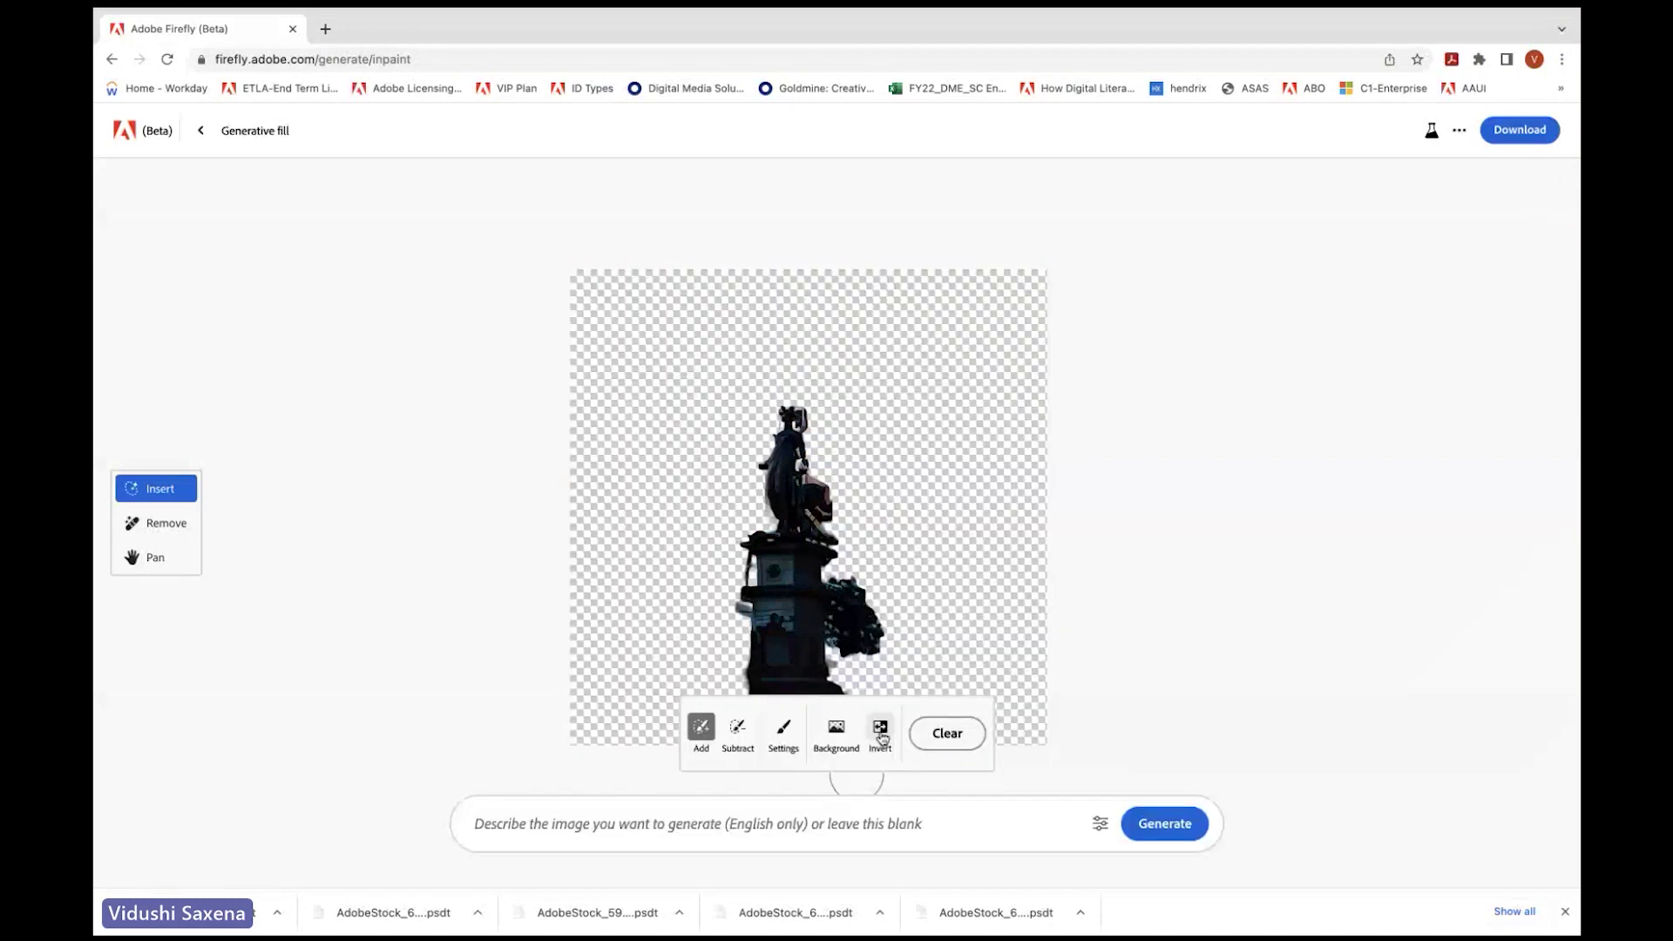
pyautogui.click(880, 734)
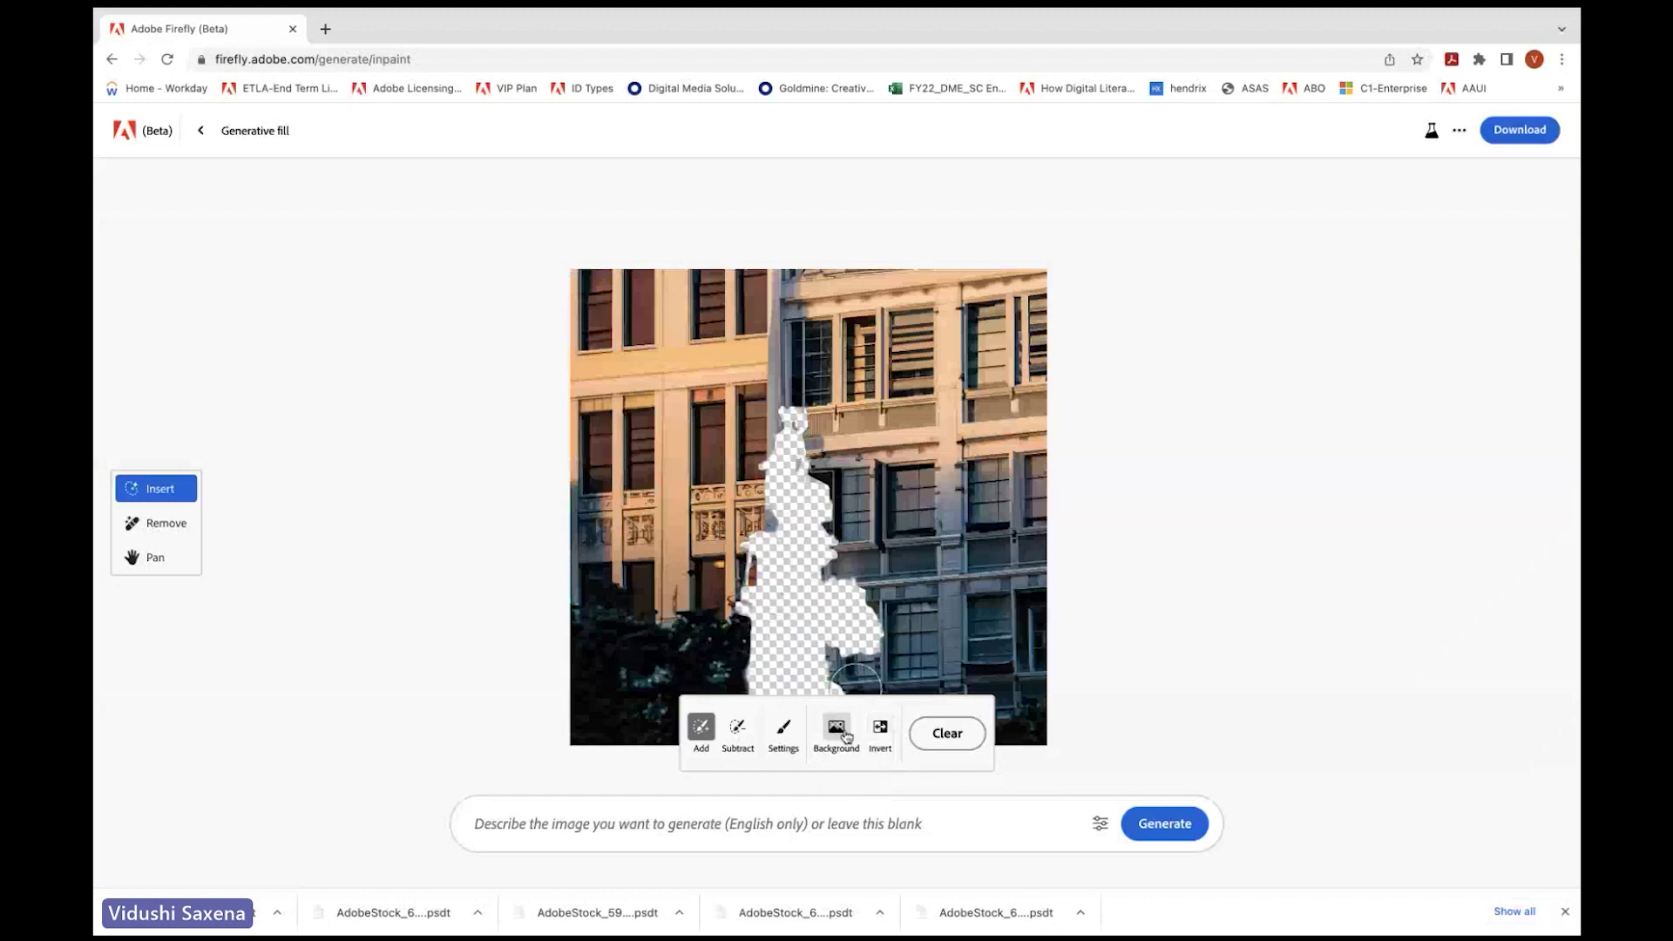
pyautogui.click(948, 734)
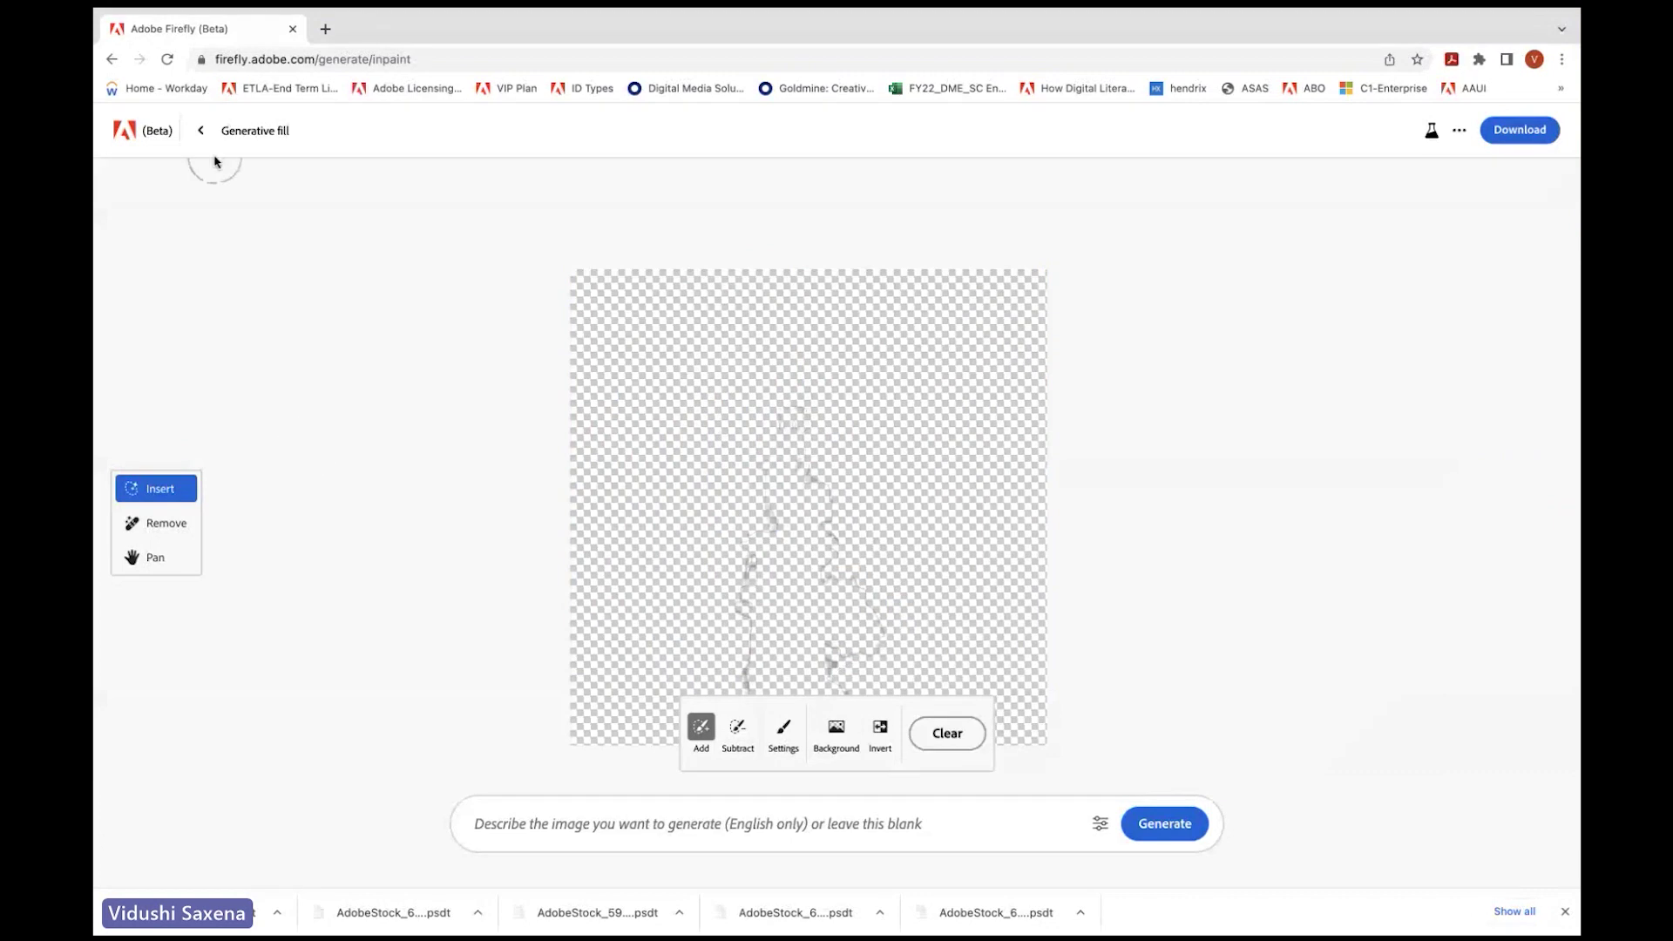
# Step: Return to the Generative fill start page and open the sample image of the woman in the orange jacket
pyautogui.click(201, 132)
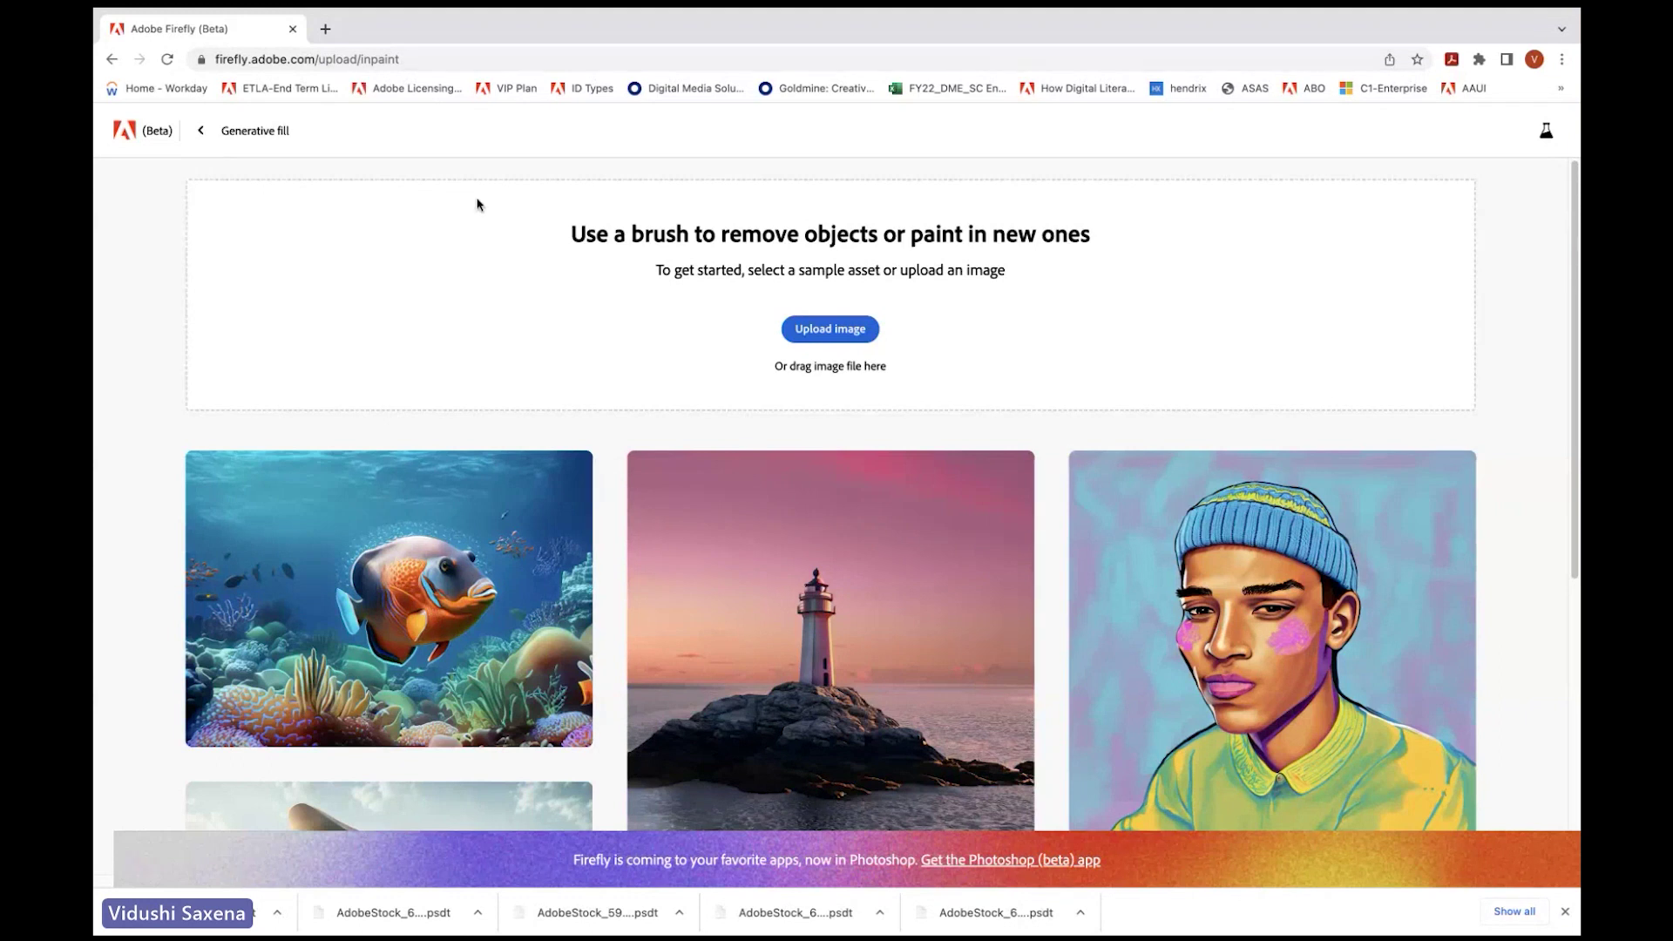
pyautogui.moveTo(144, 13)
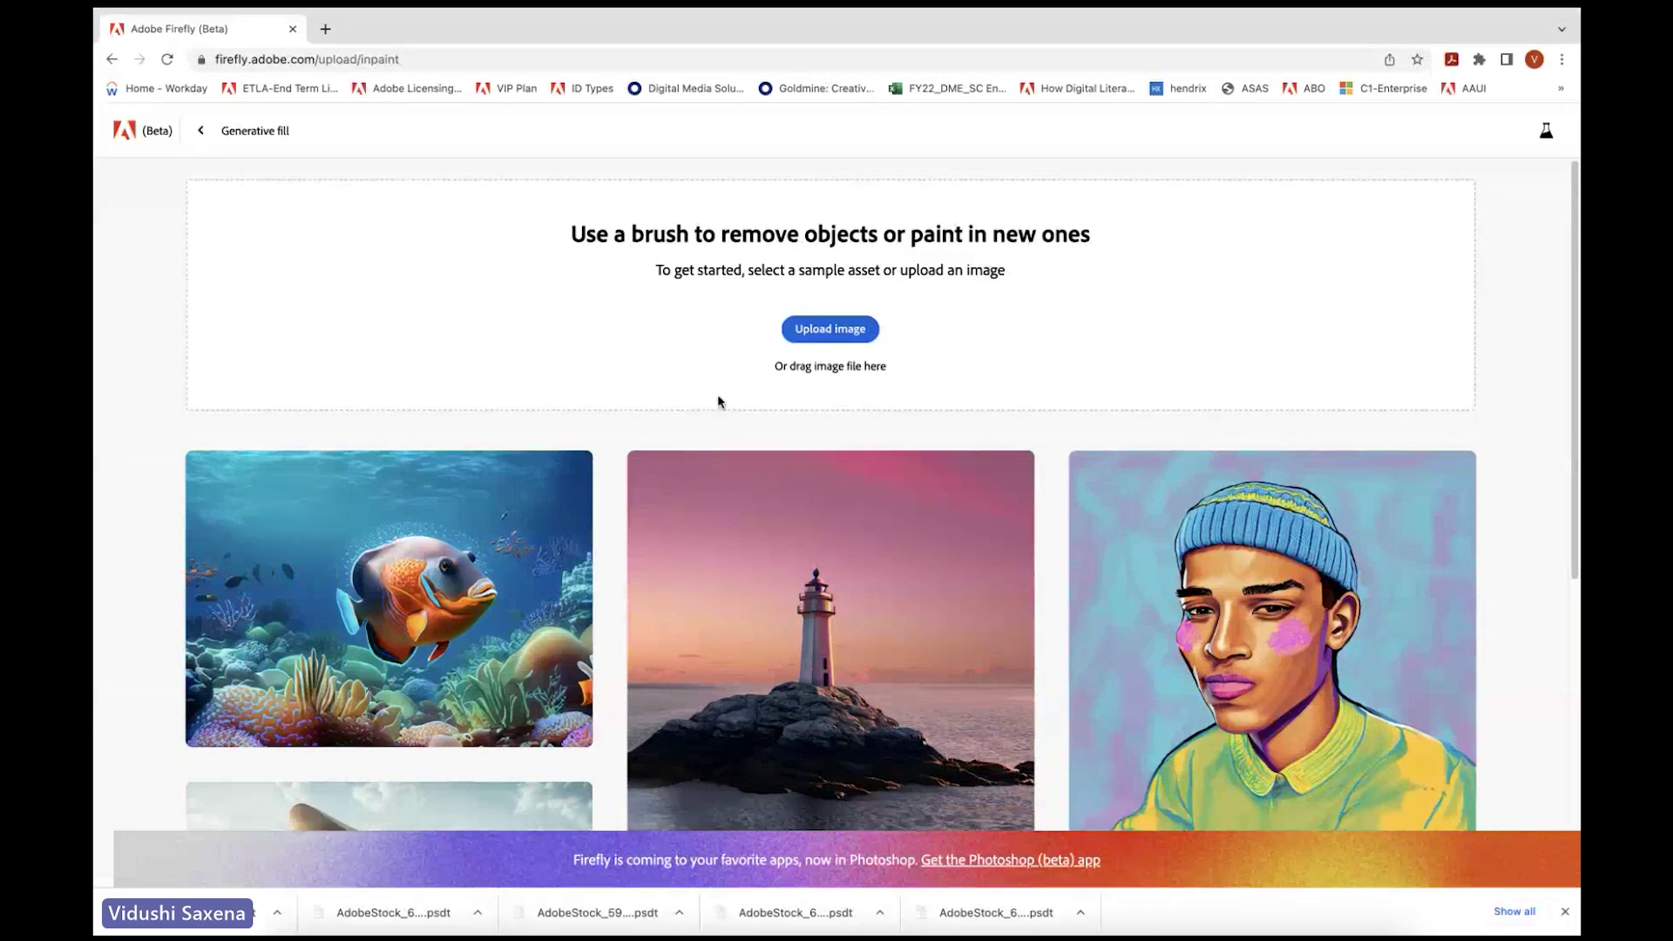
pyautogui.scroll(-2, 738, 423)
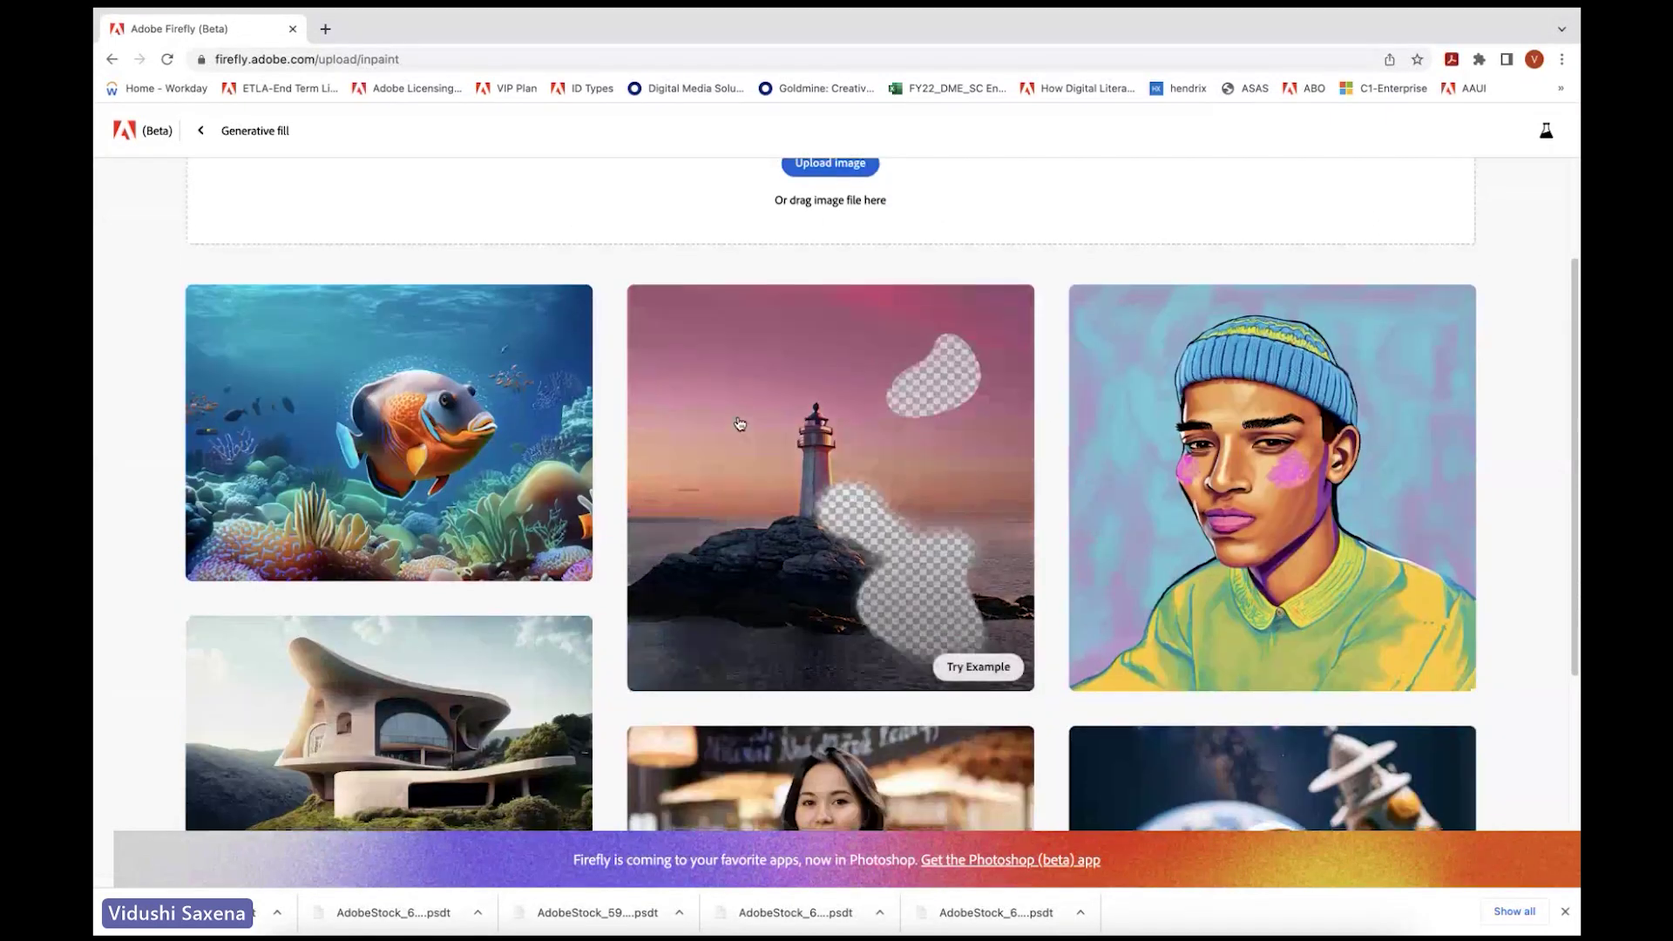
pyautogui.scroll(-4, 766, 610)
pyautogui.click(780, 590)
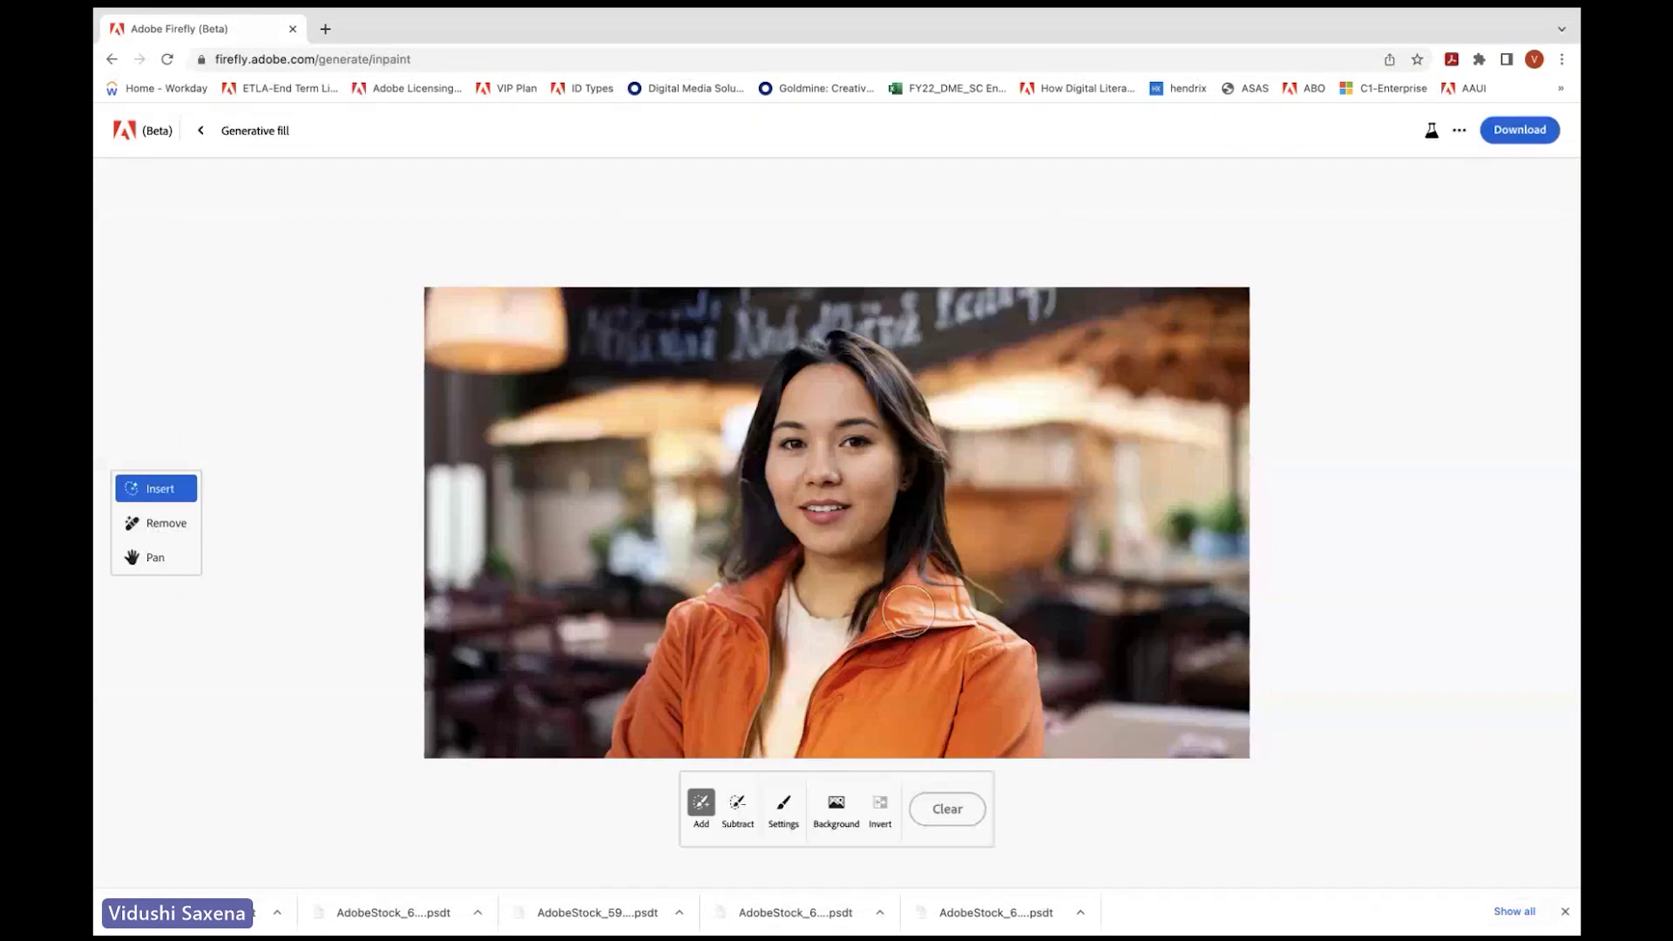
# Step: Mask out the woman's orange jacket on both sides and generate a replacement with the prompt "black leather jacket"
pyautogui.moveTo(908, 610)
pyautogui.mouseDown()
pyautogui.moveTo(933, 568)
pyautogui.moveTo(824, 692)
pyautogui.mouseUp()
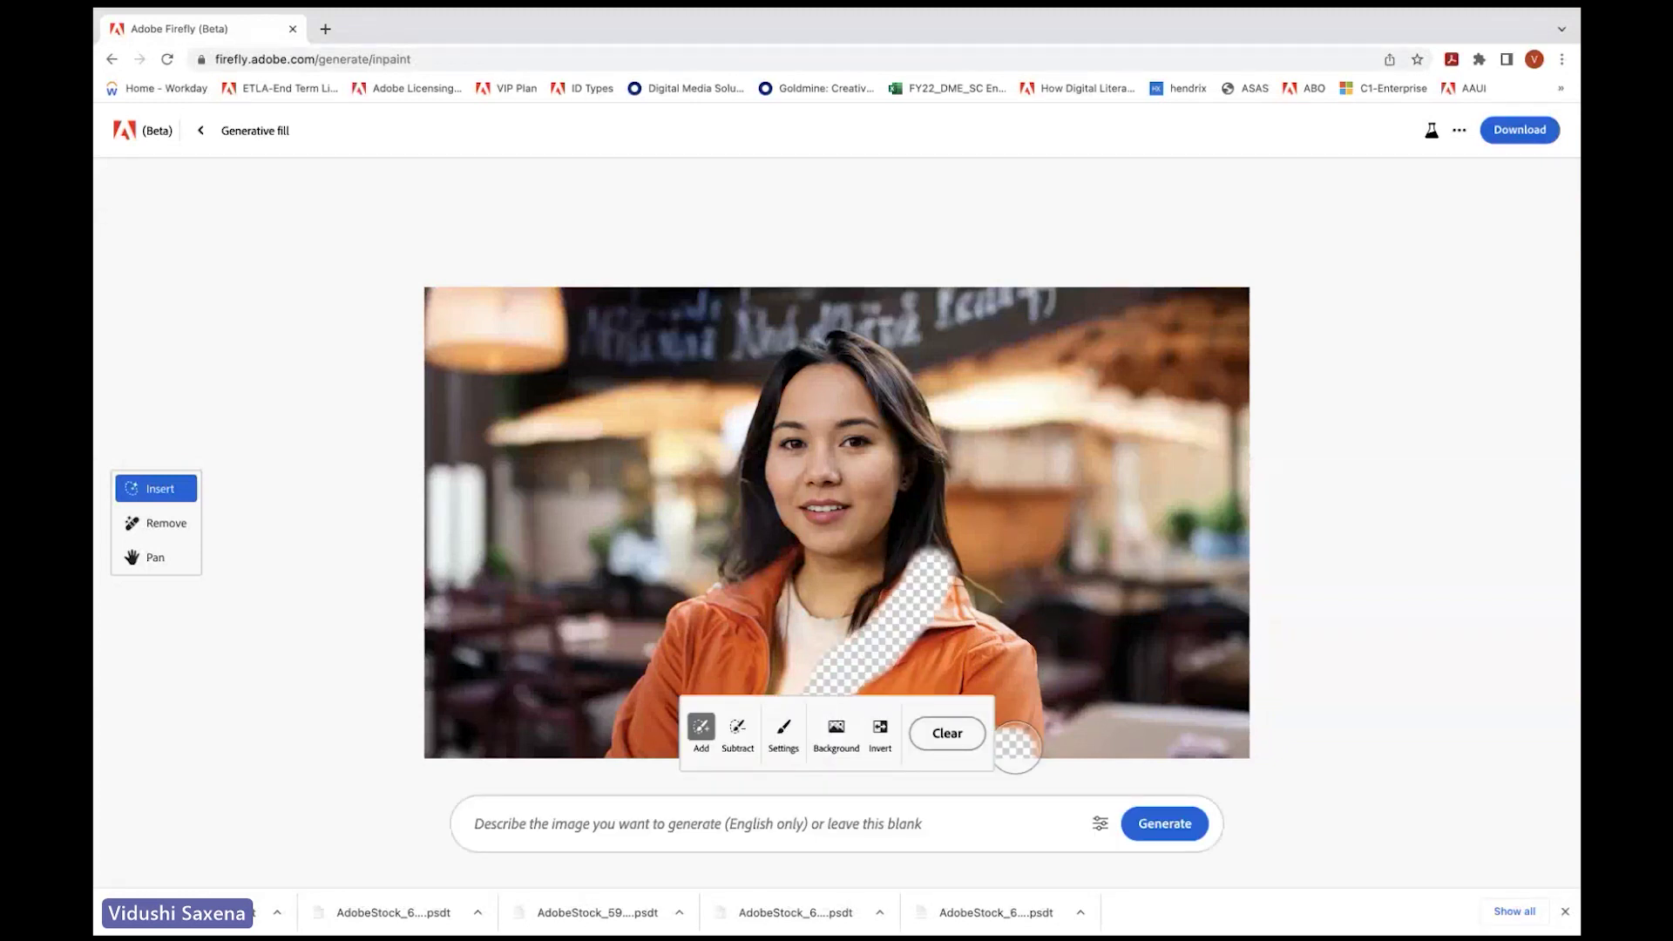
pyautogui.moveTo(1016, 747)
pyautogui.mouseDown()
pyautogui.moveTo(1006, 648)
pyautogui.moveTo(933, 573)
pyautogui.moveTo(898, 605)
pyautogui.moveTo(883, 681)
pyautogui.moveTo(898, 699)
pyautogui.moveTo(985, 679)
pyautogui.mouseUp()
pyautogui.moveTo(697, 615)
pyautogui.mouseDown()
pyautogui.moveTo(653, 664)
pyautogui.moveTo(620, 748)
pyautogui.moveTo(667, 744)
pyautogui.moveTo(751, 673)
pyautogui.moveTo(707, 615)
pyautogui.moveTo(669, 709)
pyautogui.moveTo(779, 561)
pyautogui.moveTo(683, 630)
pyautogui.mouseUp()
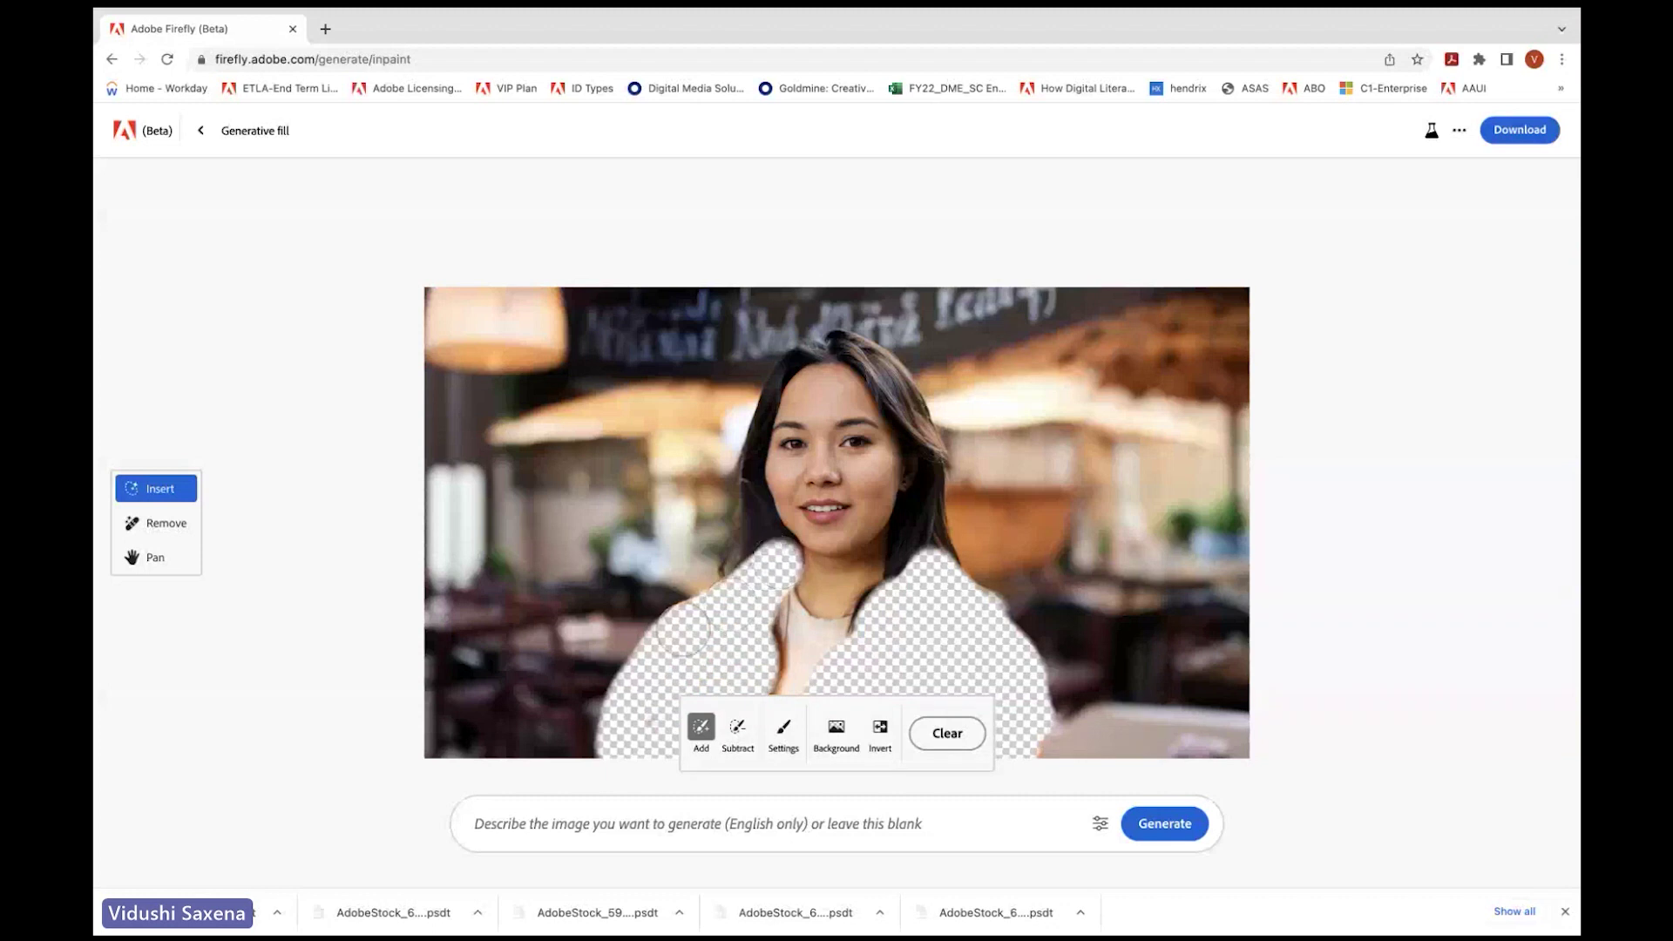
pyautogui.click(745, 828)
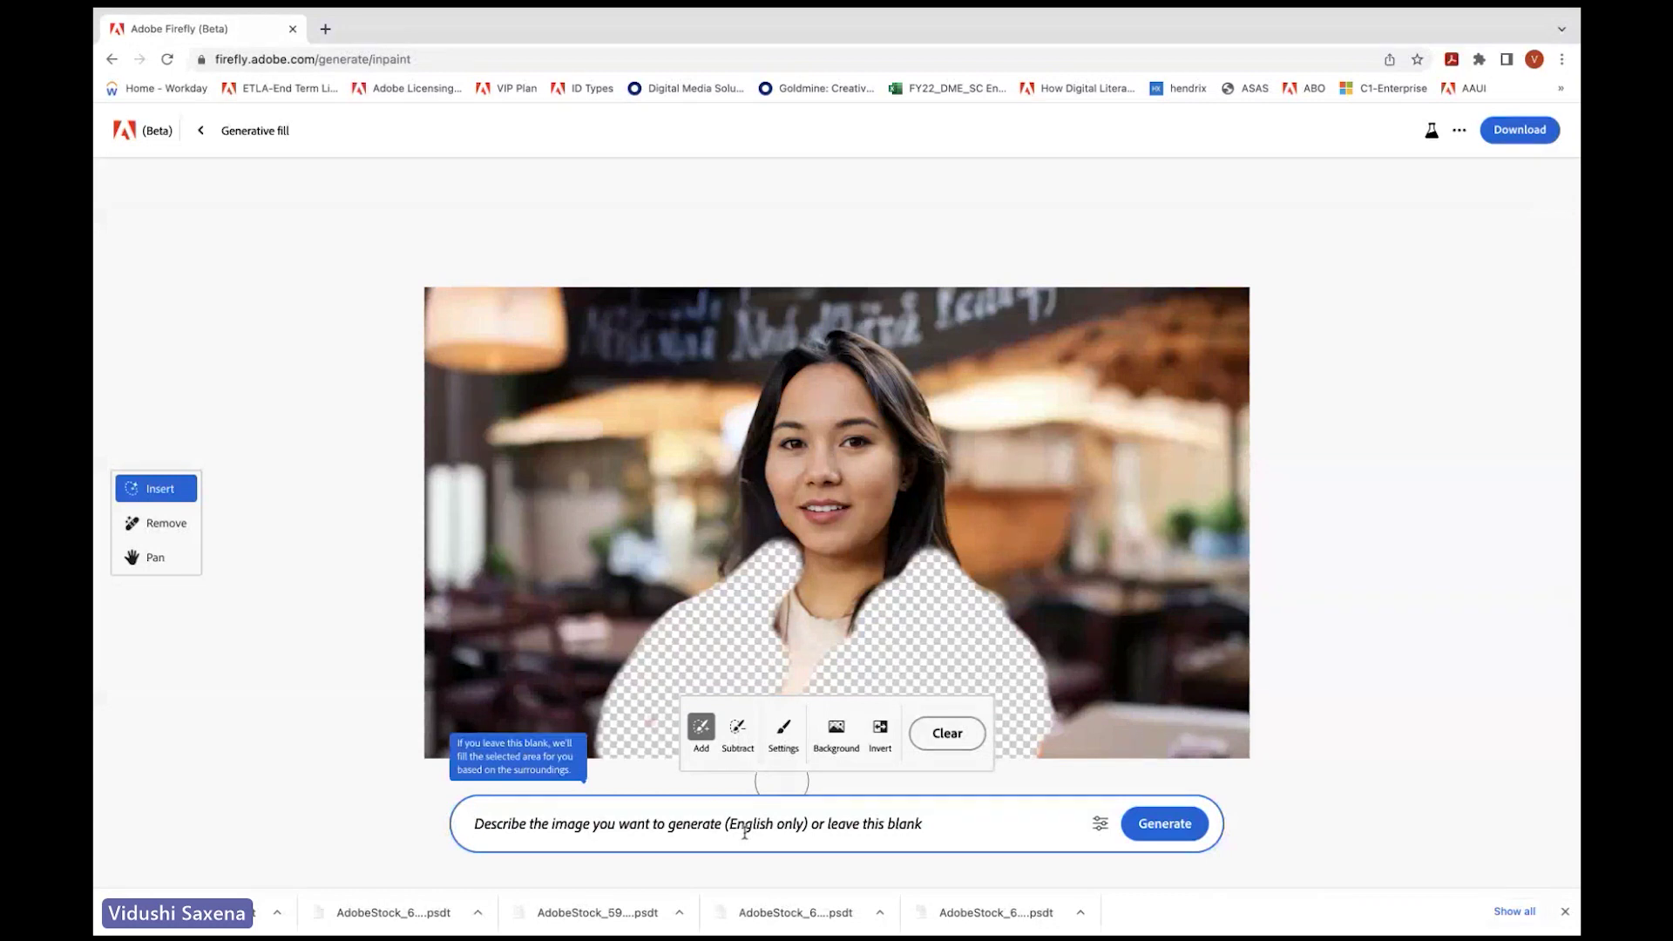
pyautogui.write('black leather ja')
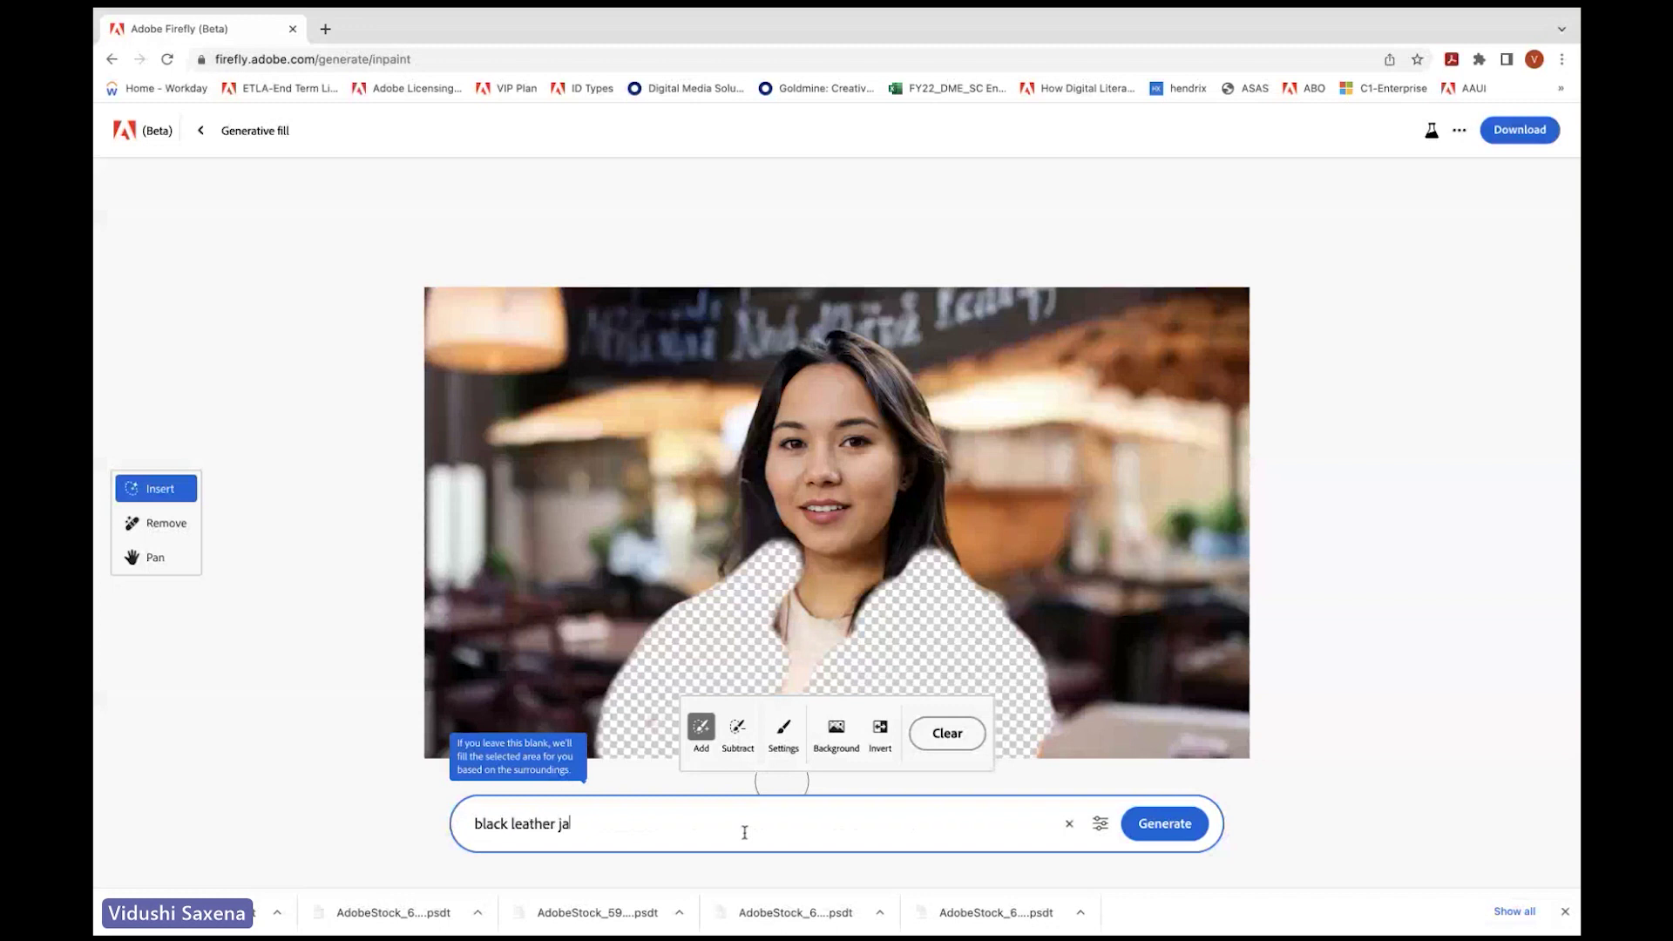
pyautogui.write('cket')
pyautogui.click(1163, 823)
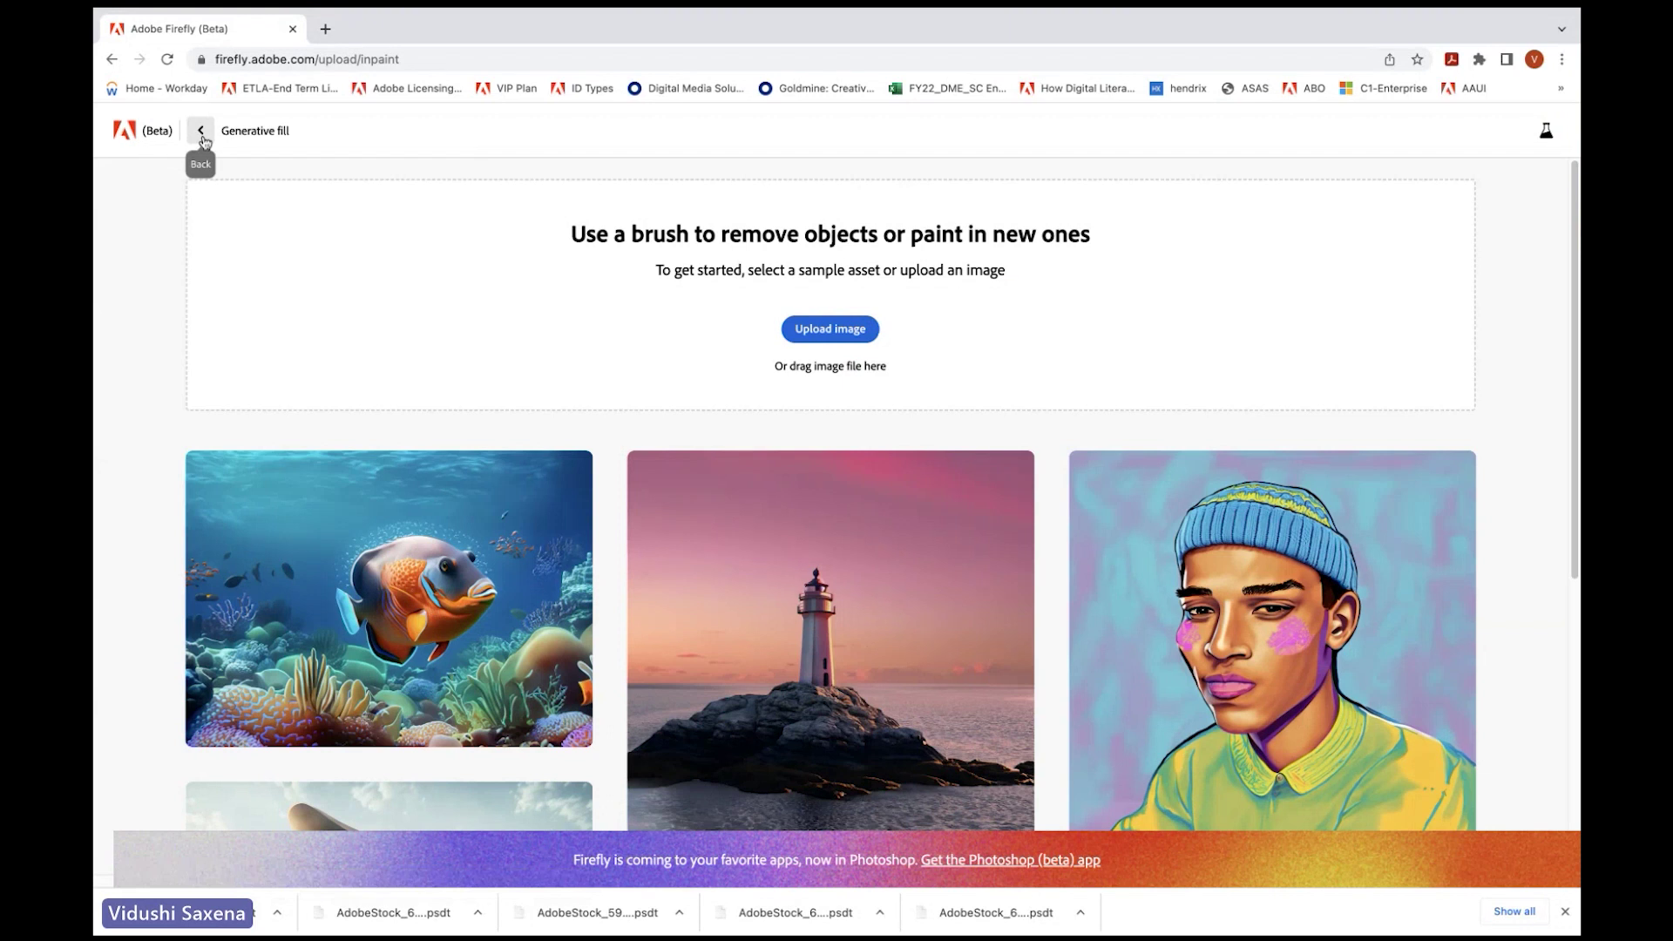
# Step: Return to the Firefly home page and look over the available tools
pyautogui.click(201, 132)
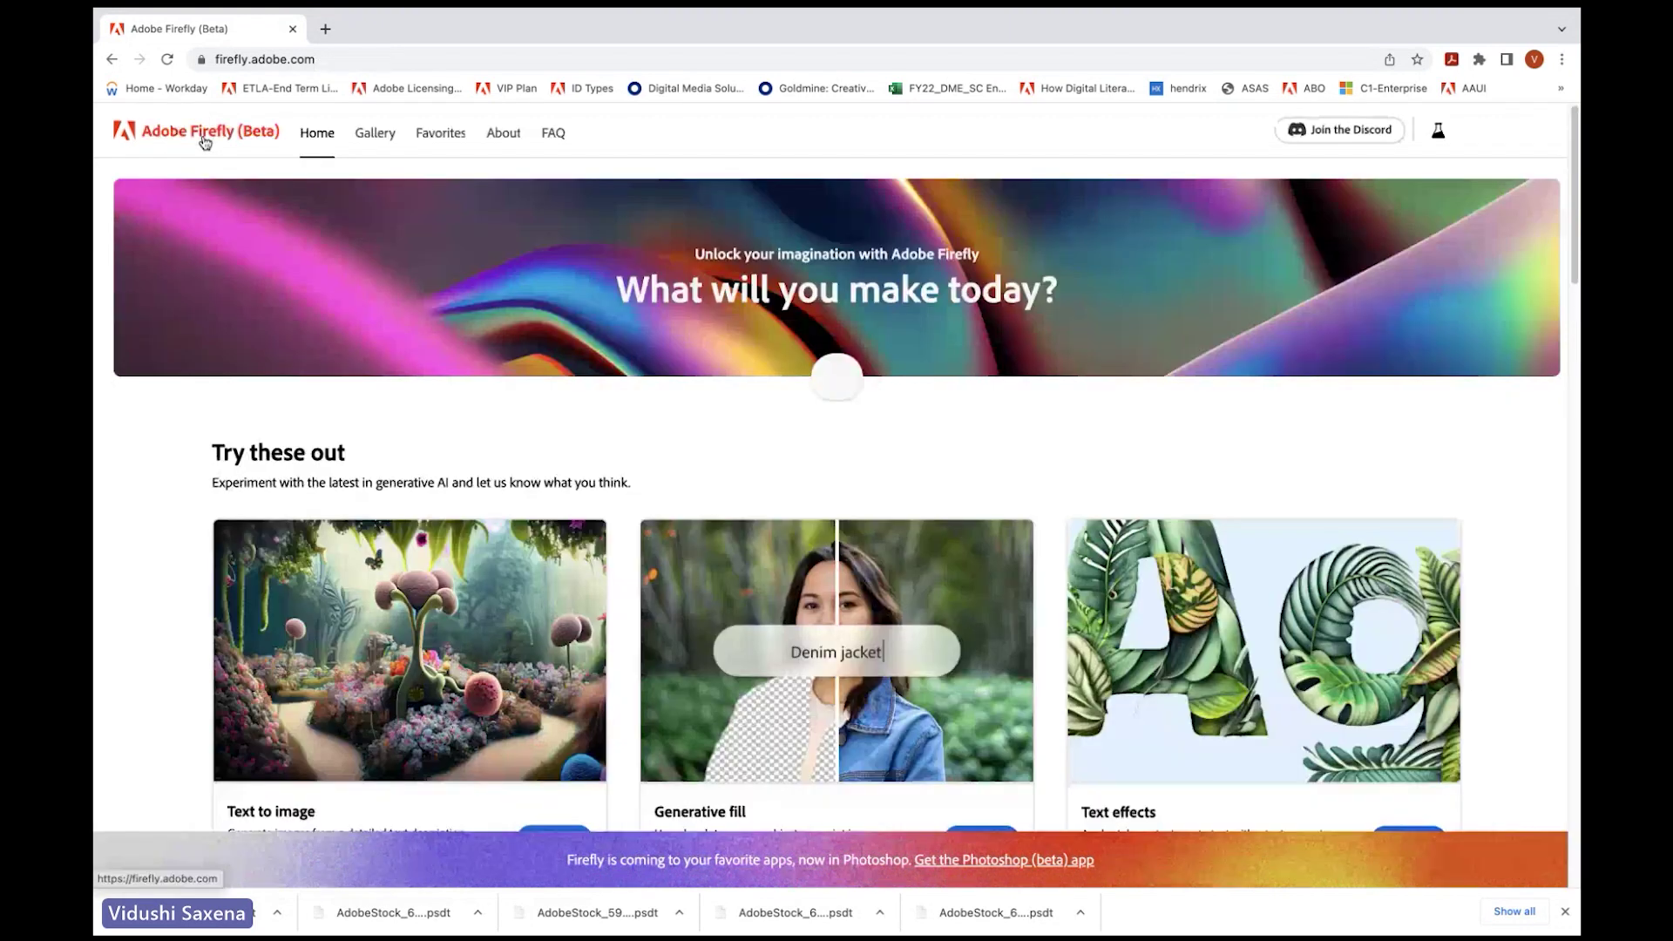
pyautogui.scroll(-2, 1150, 479)
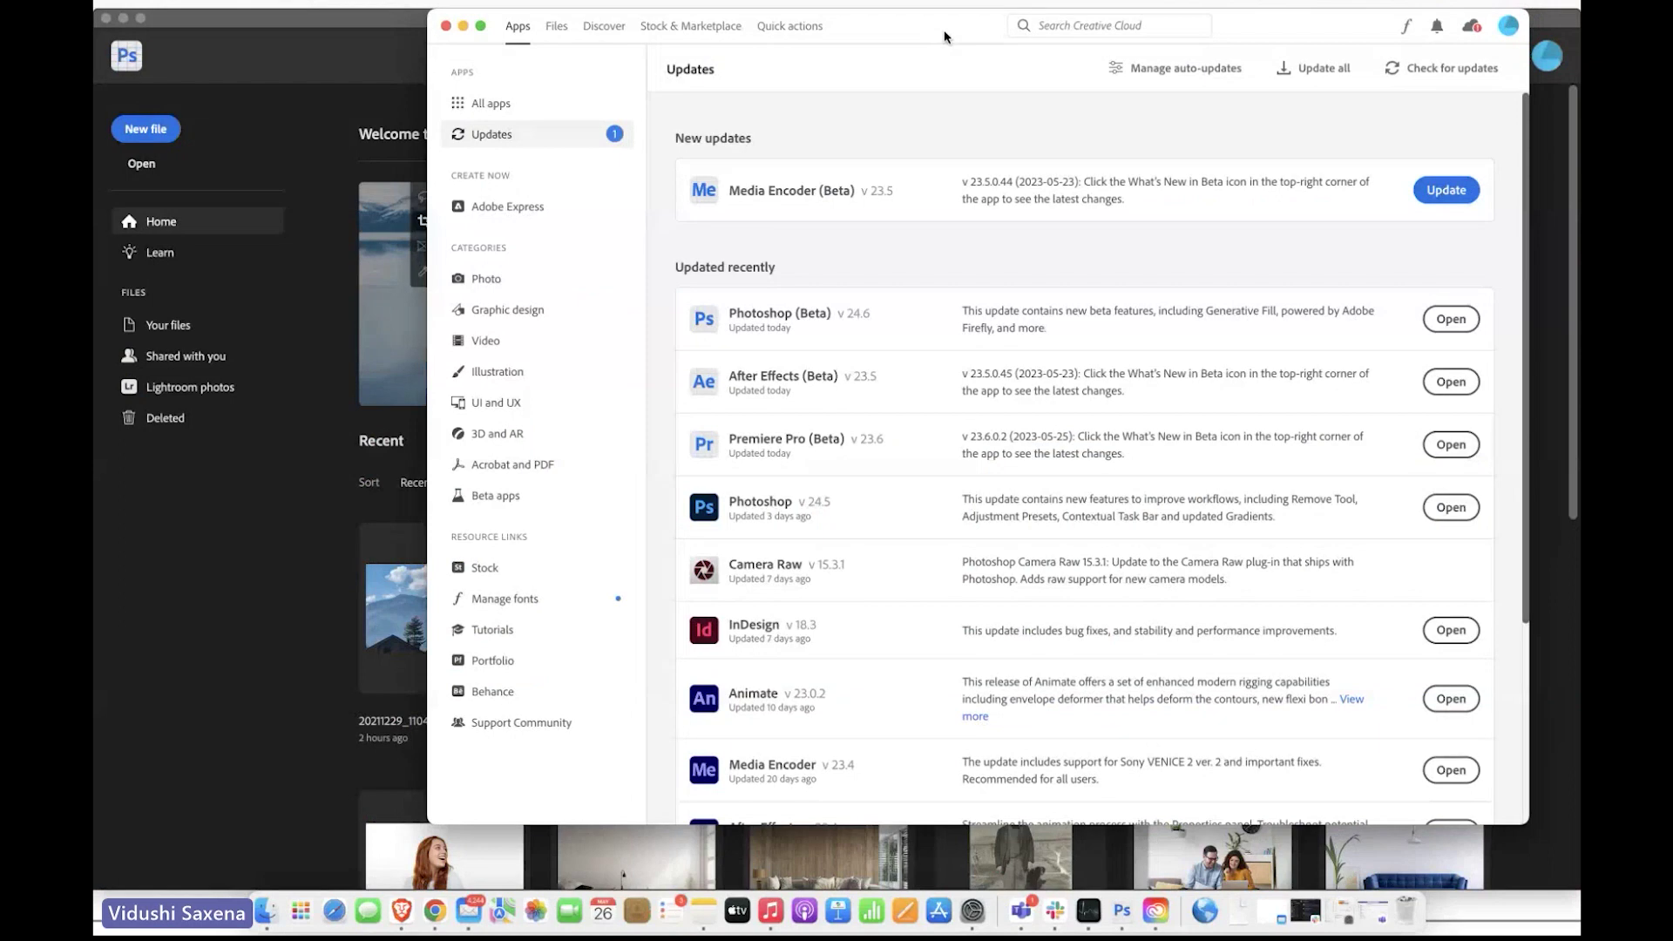
# Step: Switch to the Creative Cloud app, enlarge its window and show the Beta apps category
pyautogui.moveTo(944, 30); pyautogui.dragTo(707, 65)
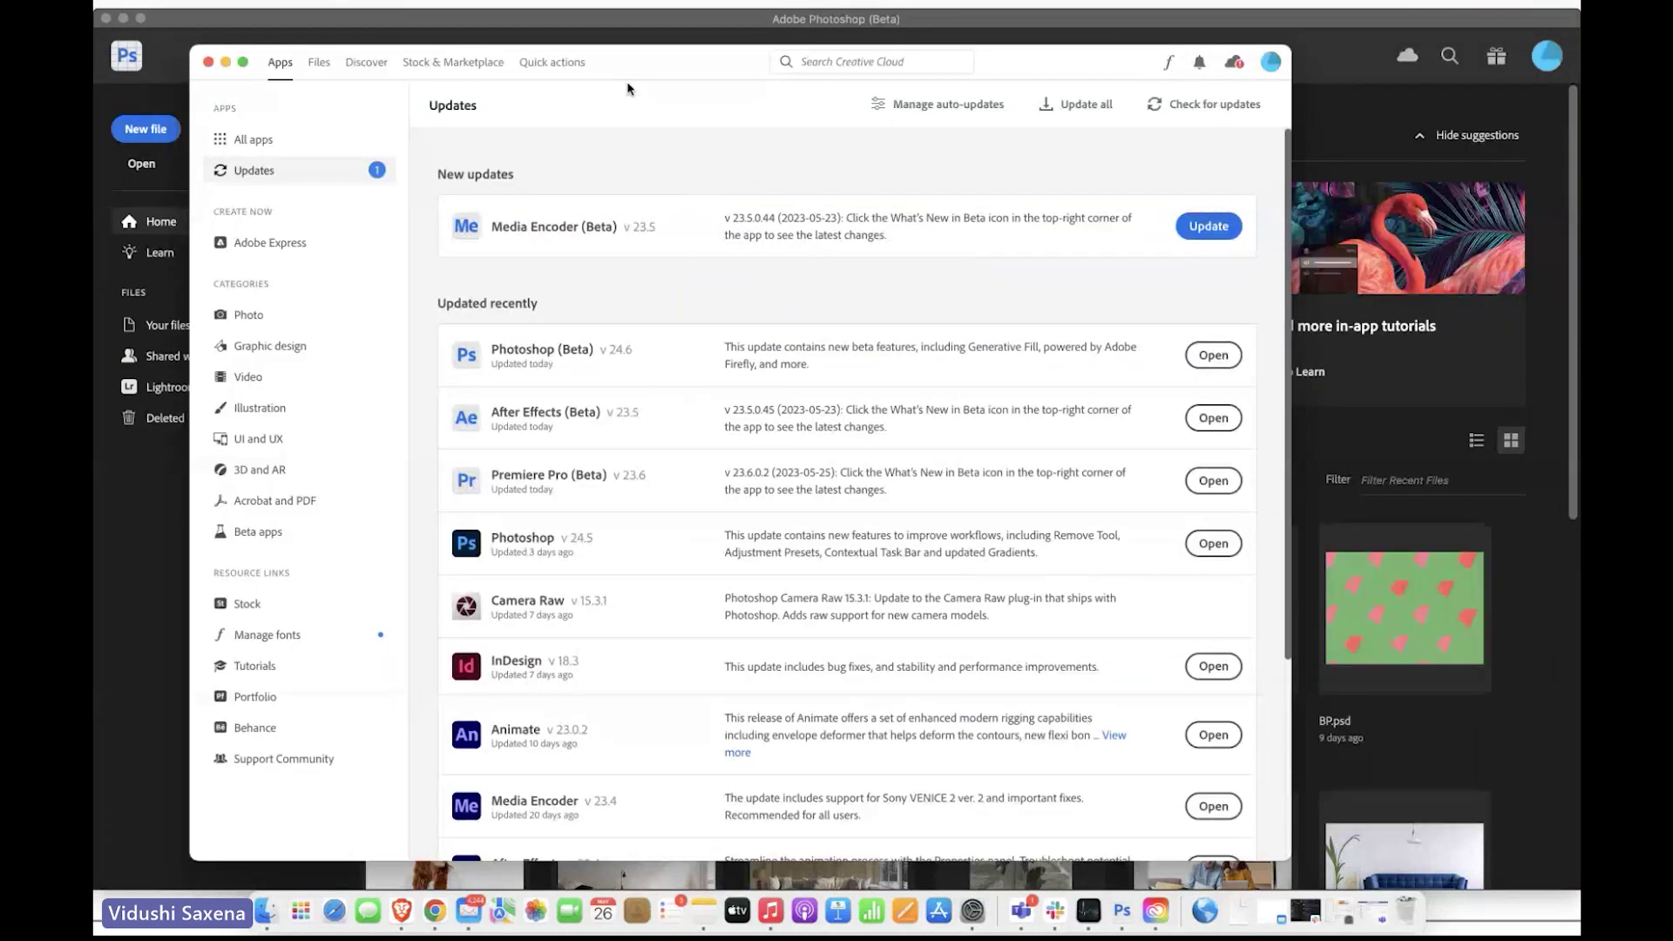
pyautogui.click(242, 61)
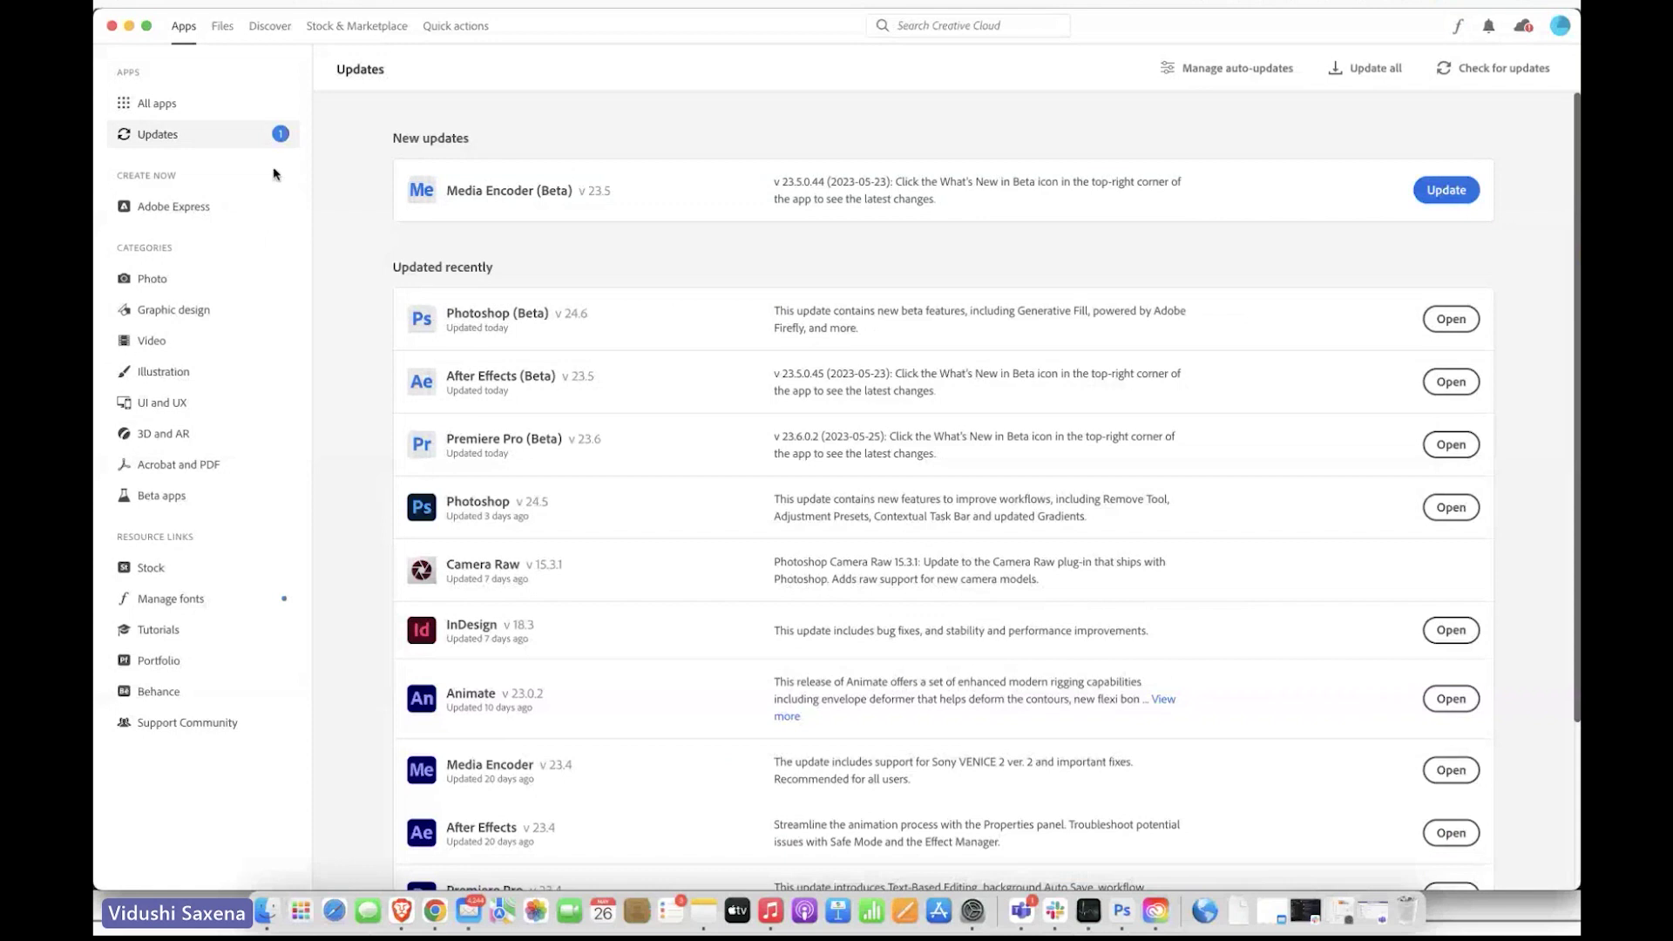
pyautogui.click(181, 504)
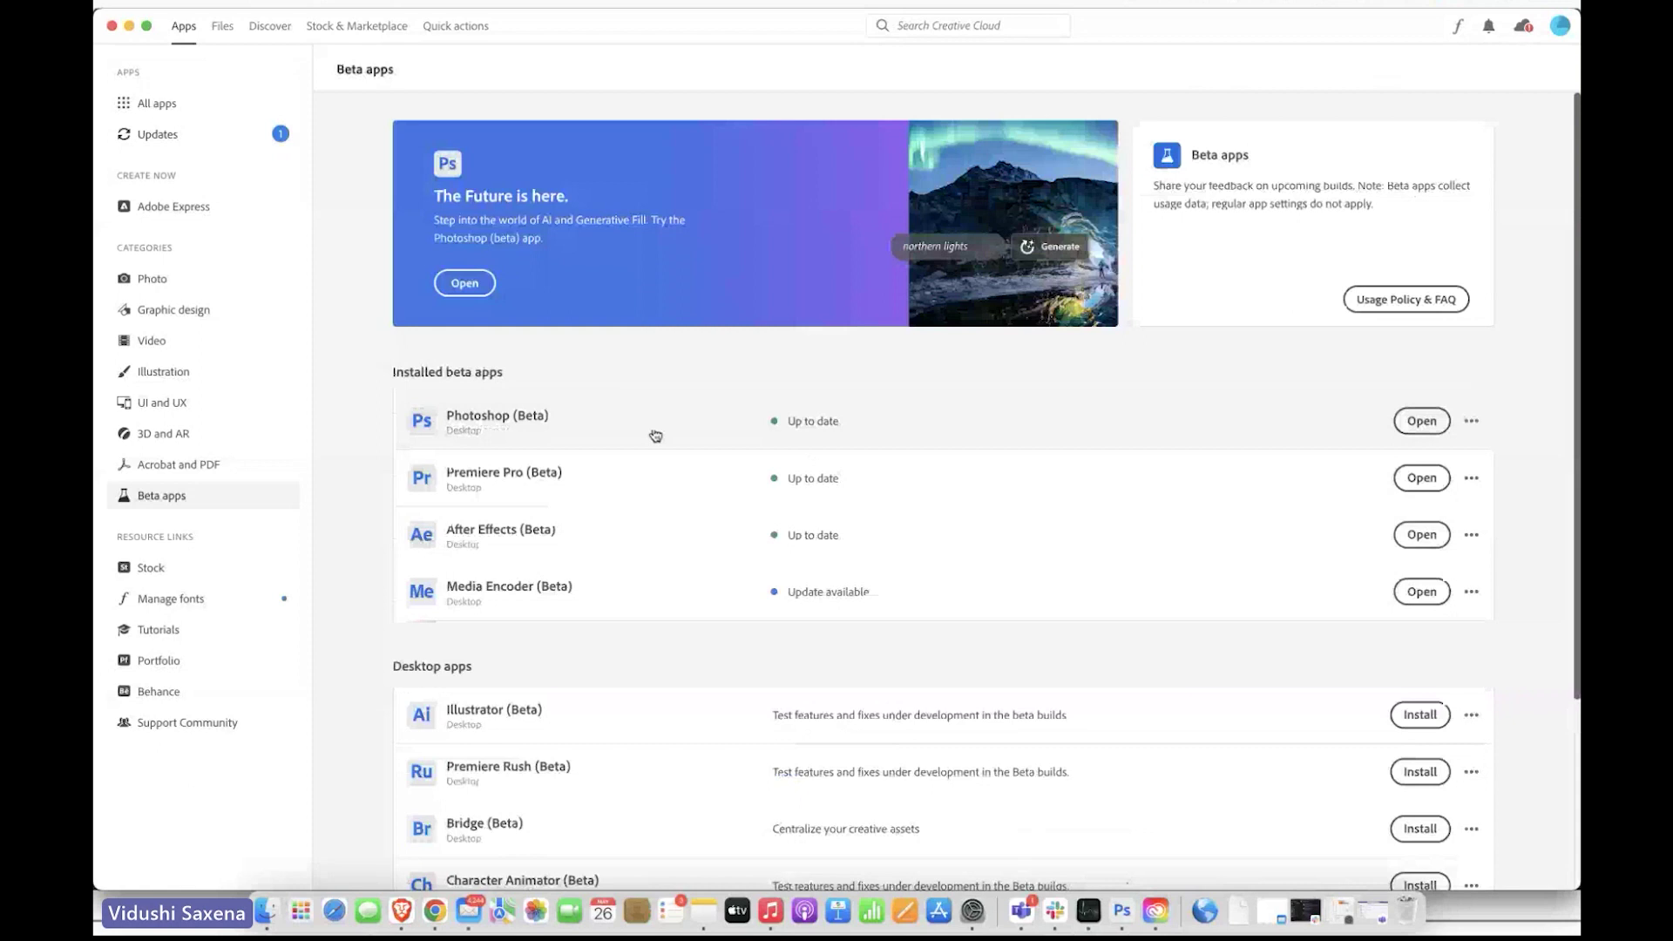
# Step: Switch to Photoshop (Beta) and open the recent mountain photo 20211229_110425.jpg
pyautogui.click(1122, 911)
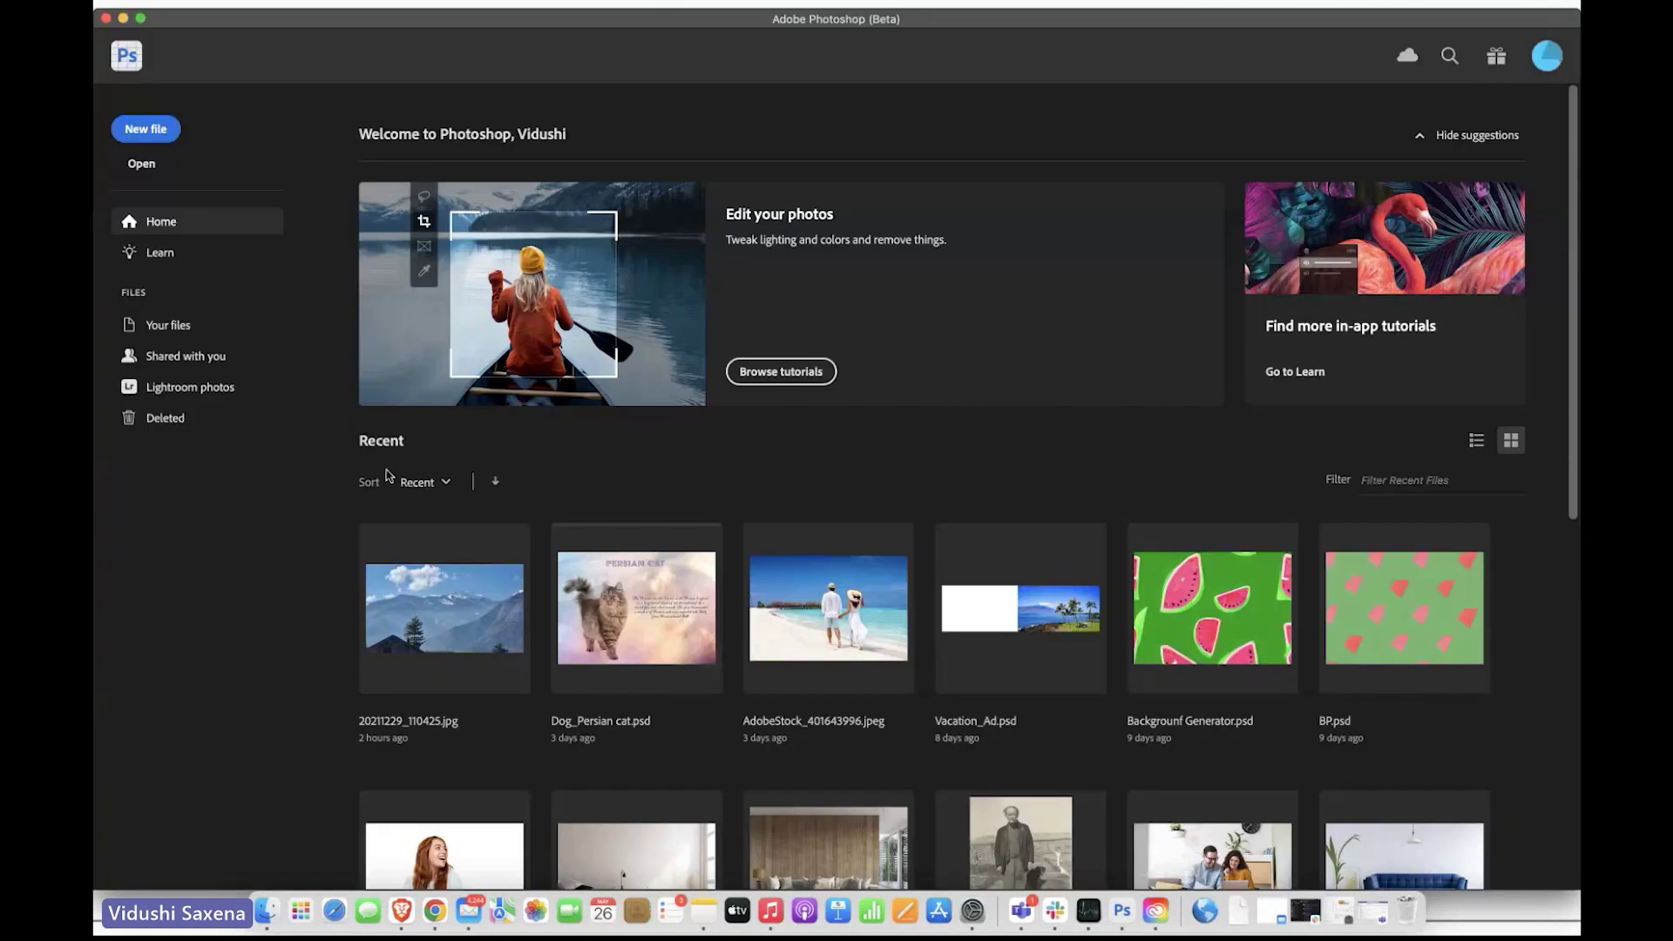
pyautogui.click(478, 604)
pyautogui.scroll(-3, 570, 495)
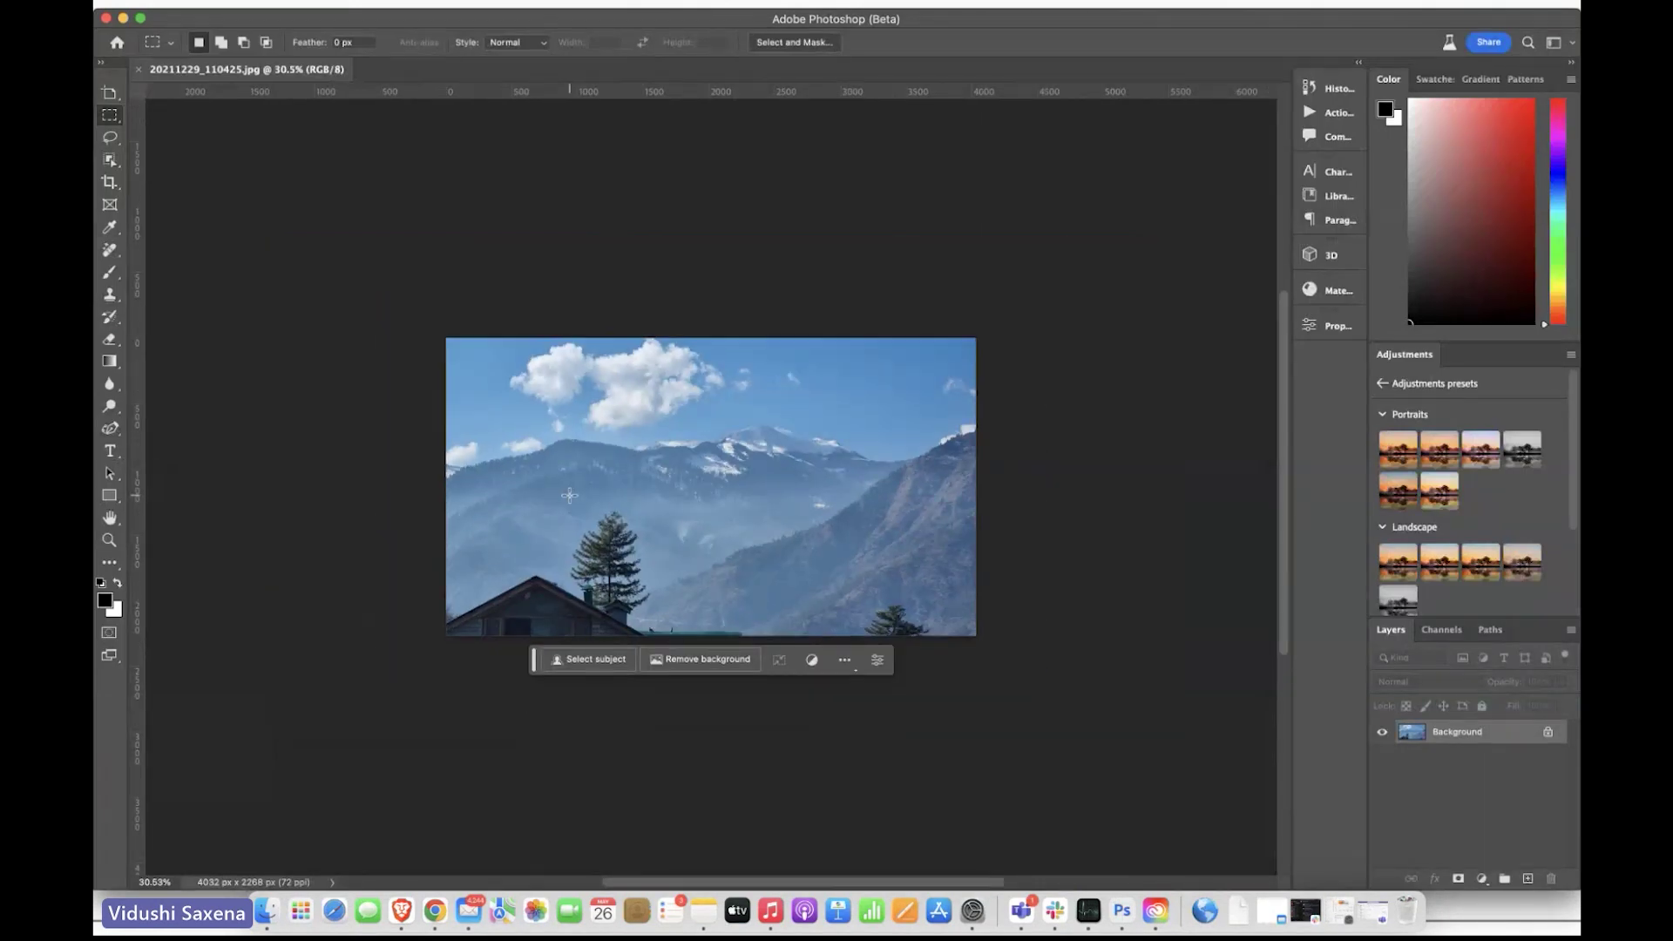
# Step: Create an artboard of about 7208 × 2268 px around the mountain photo, leaving white areas on both sides
pyautogui.press('c')
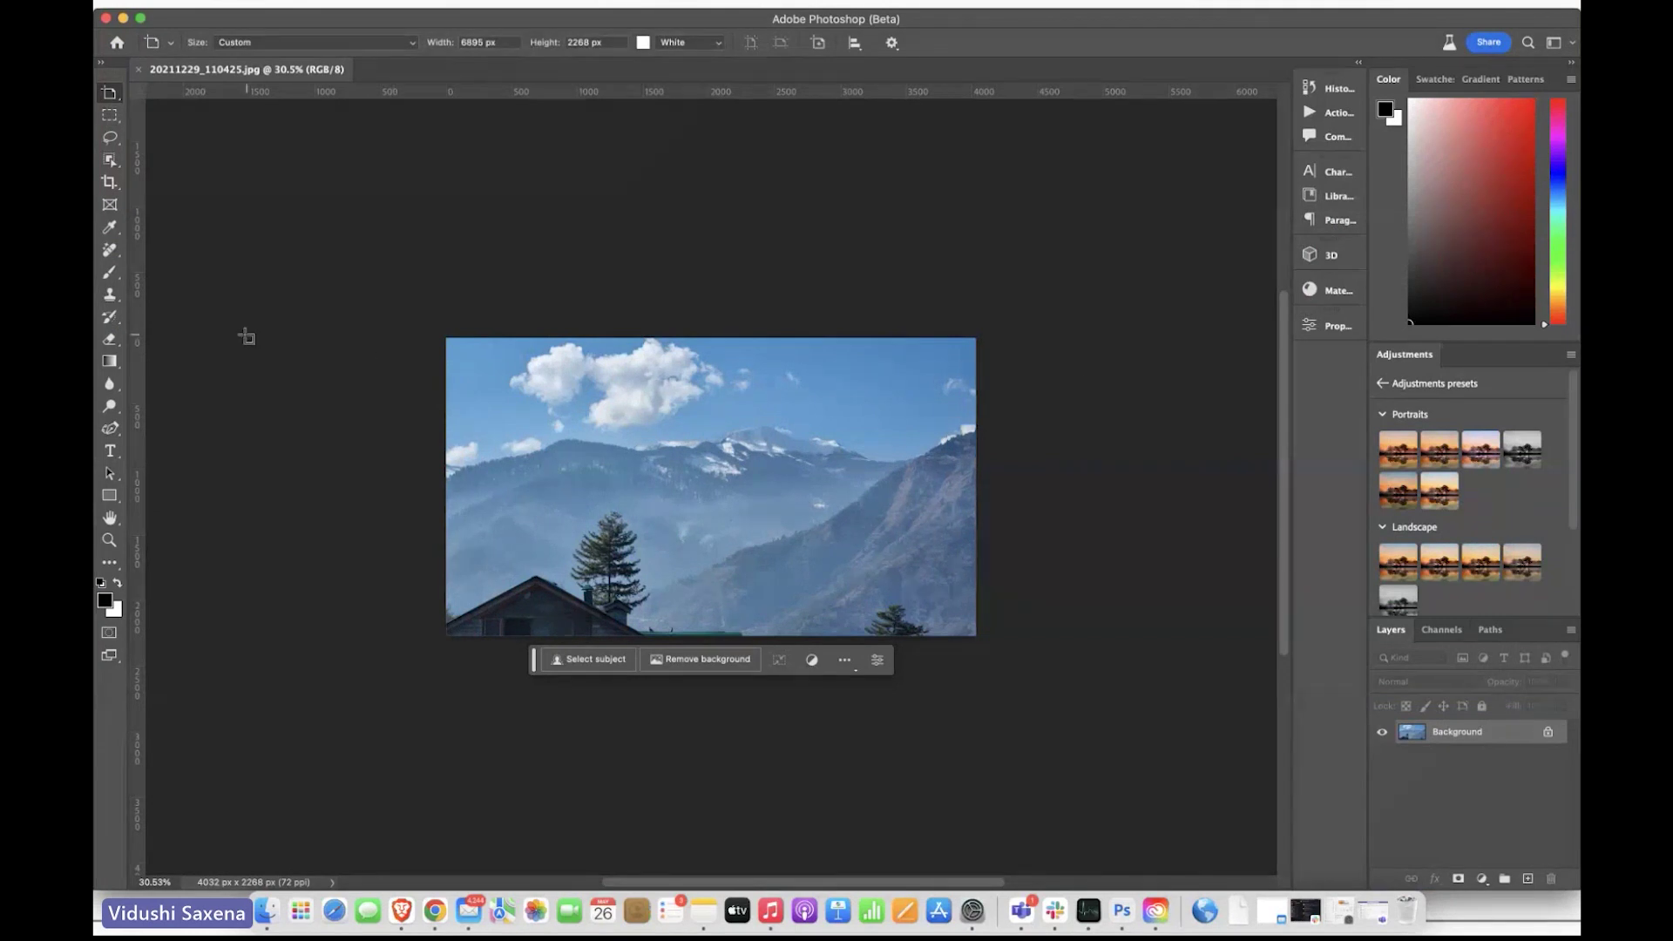
pyautogui.moveTo(240, 339); pyautogui.dragTo(1185, 643)
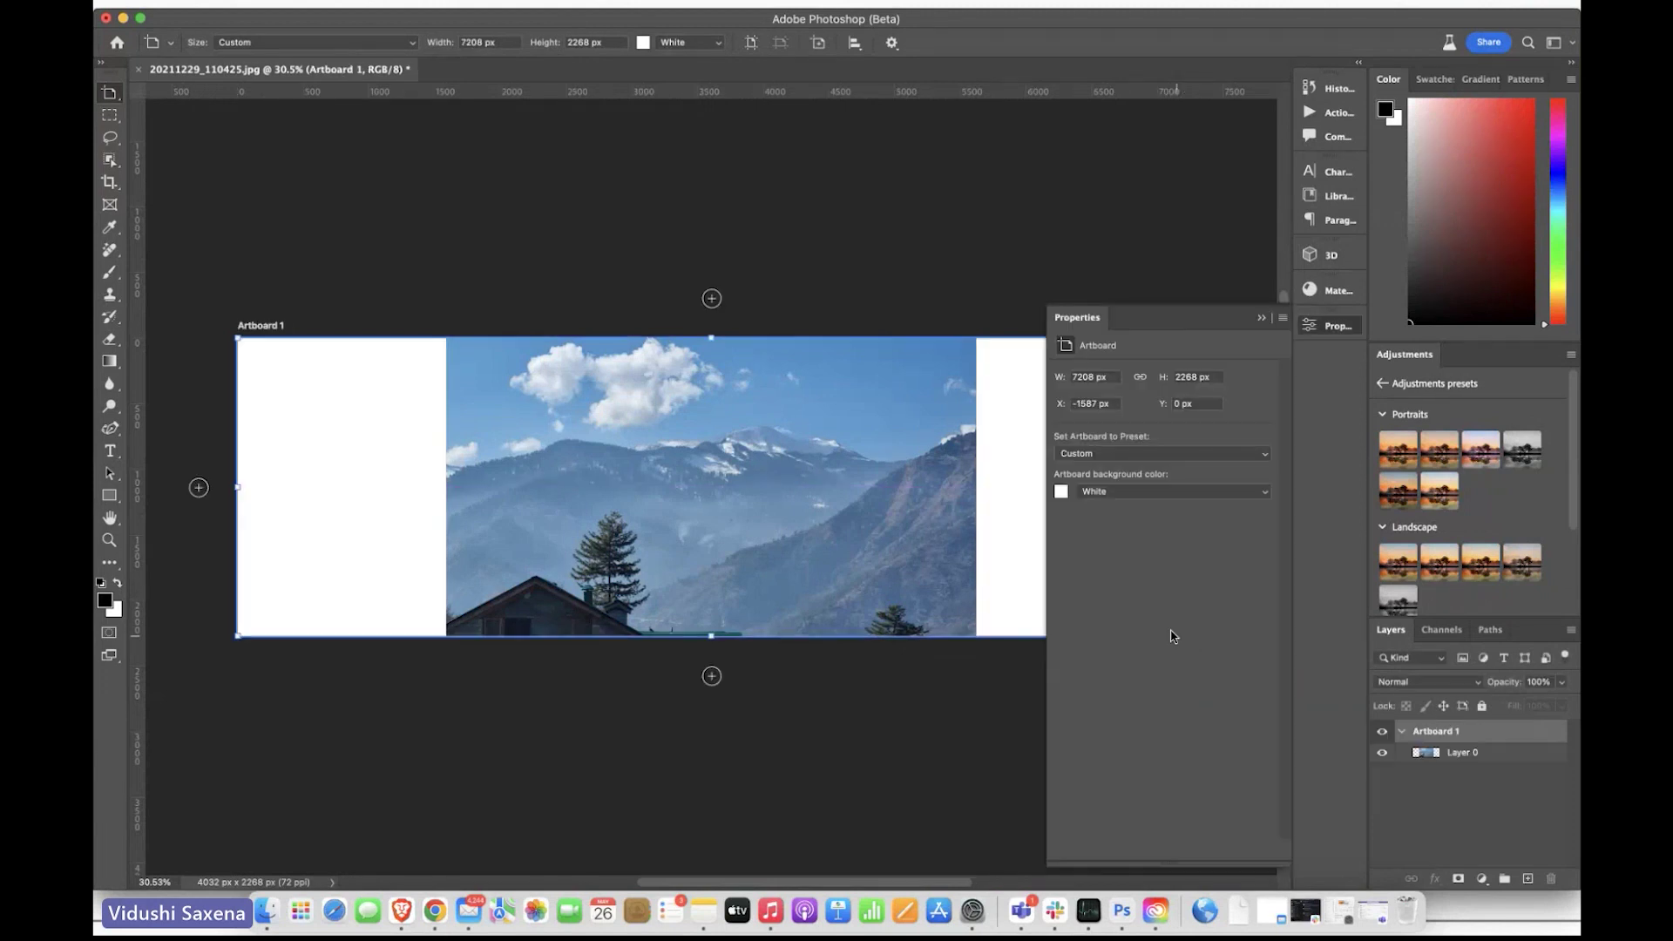
pyautogui.click(1262, 318)
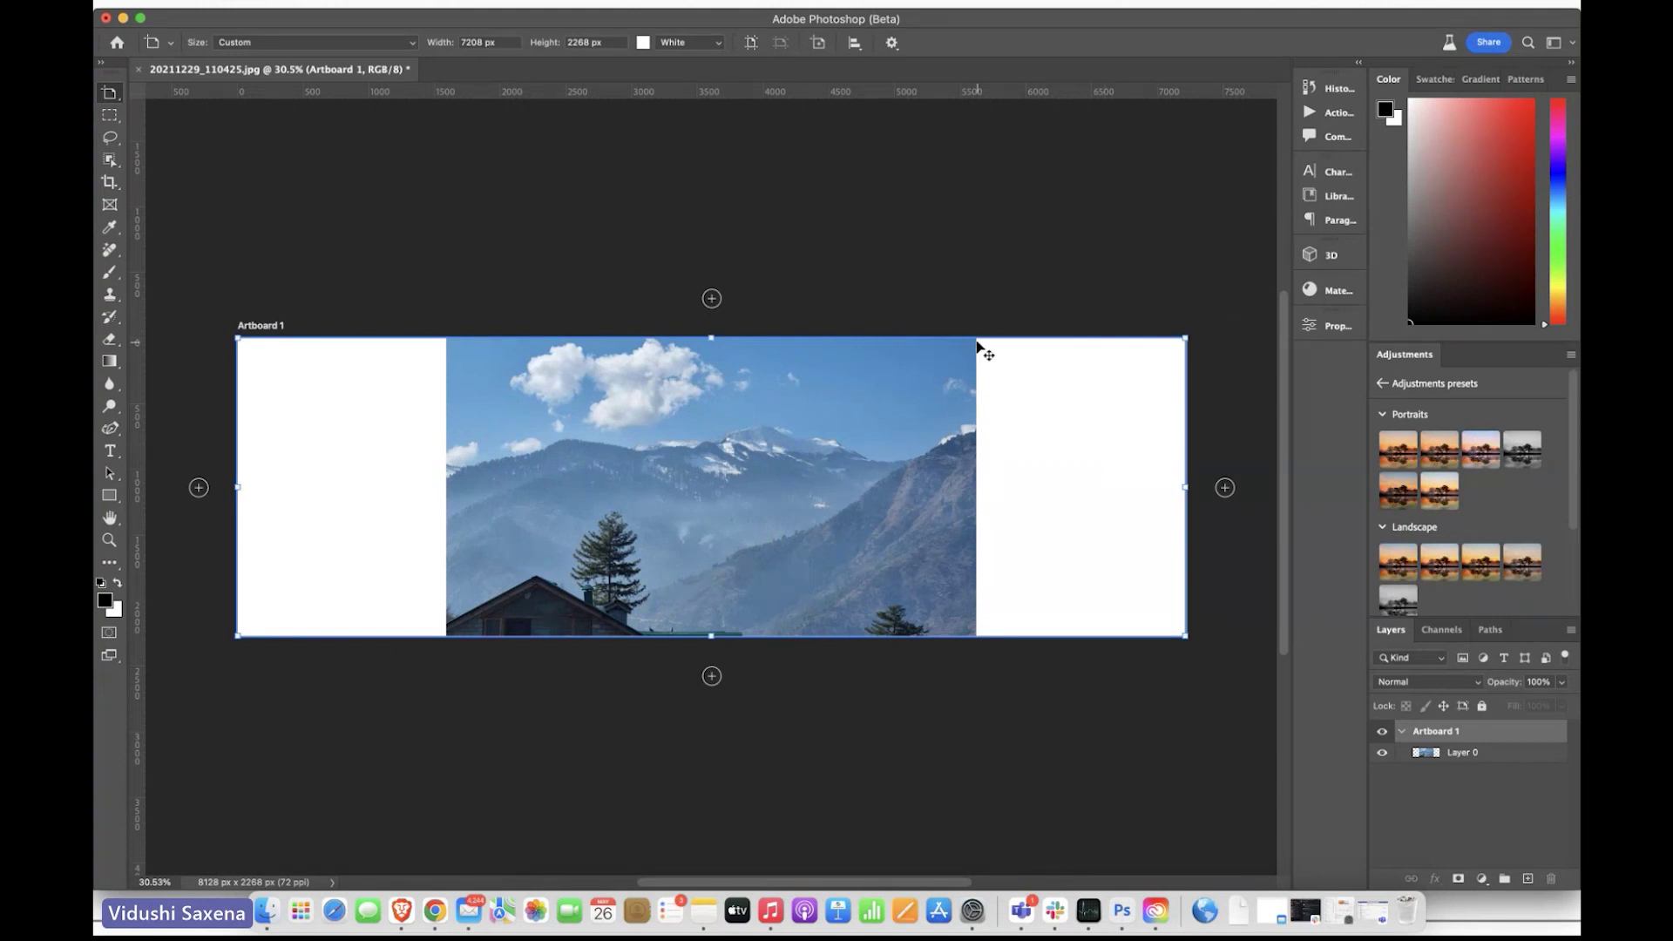
pyautogui.press('v')
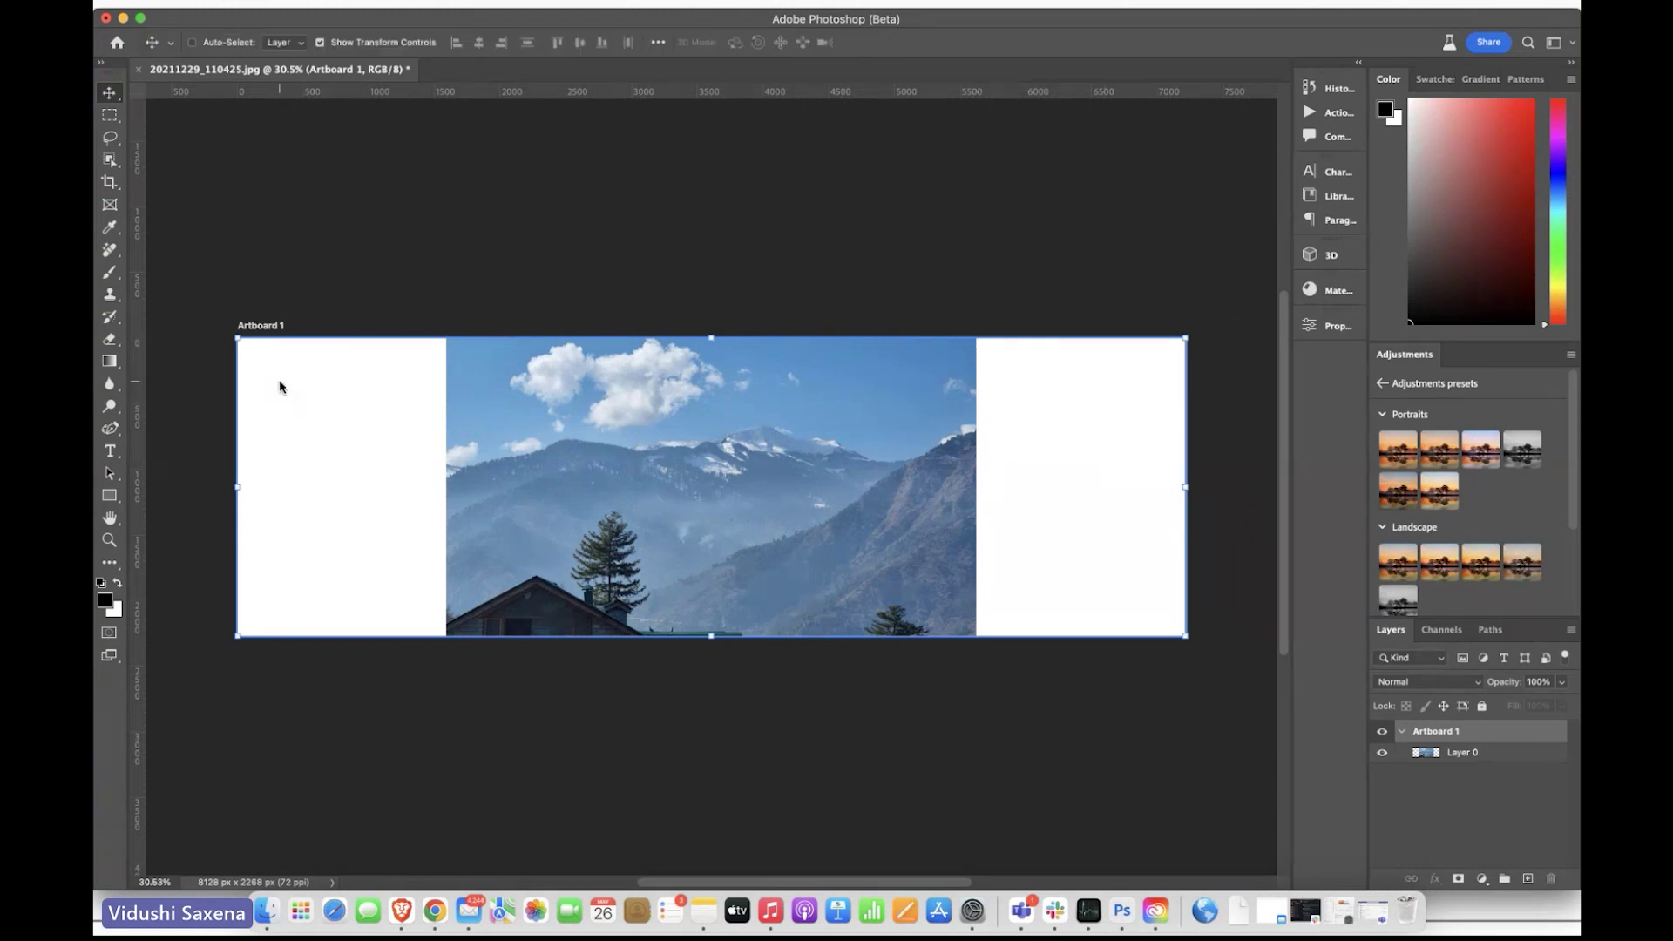
pyautogui.hotkey('shift', 'v')
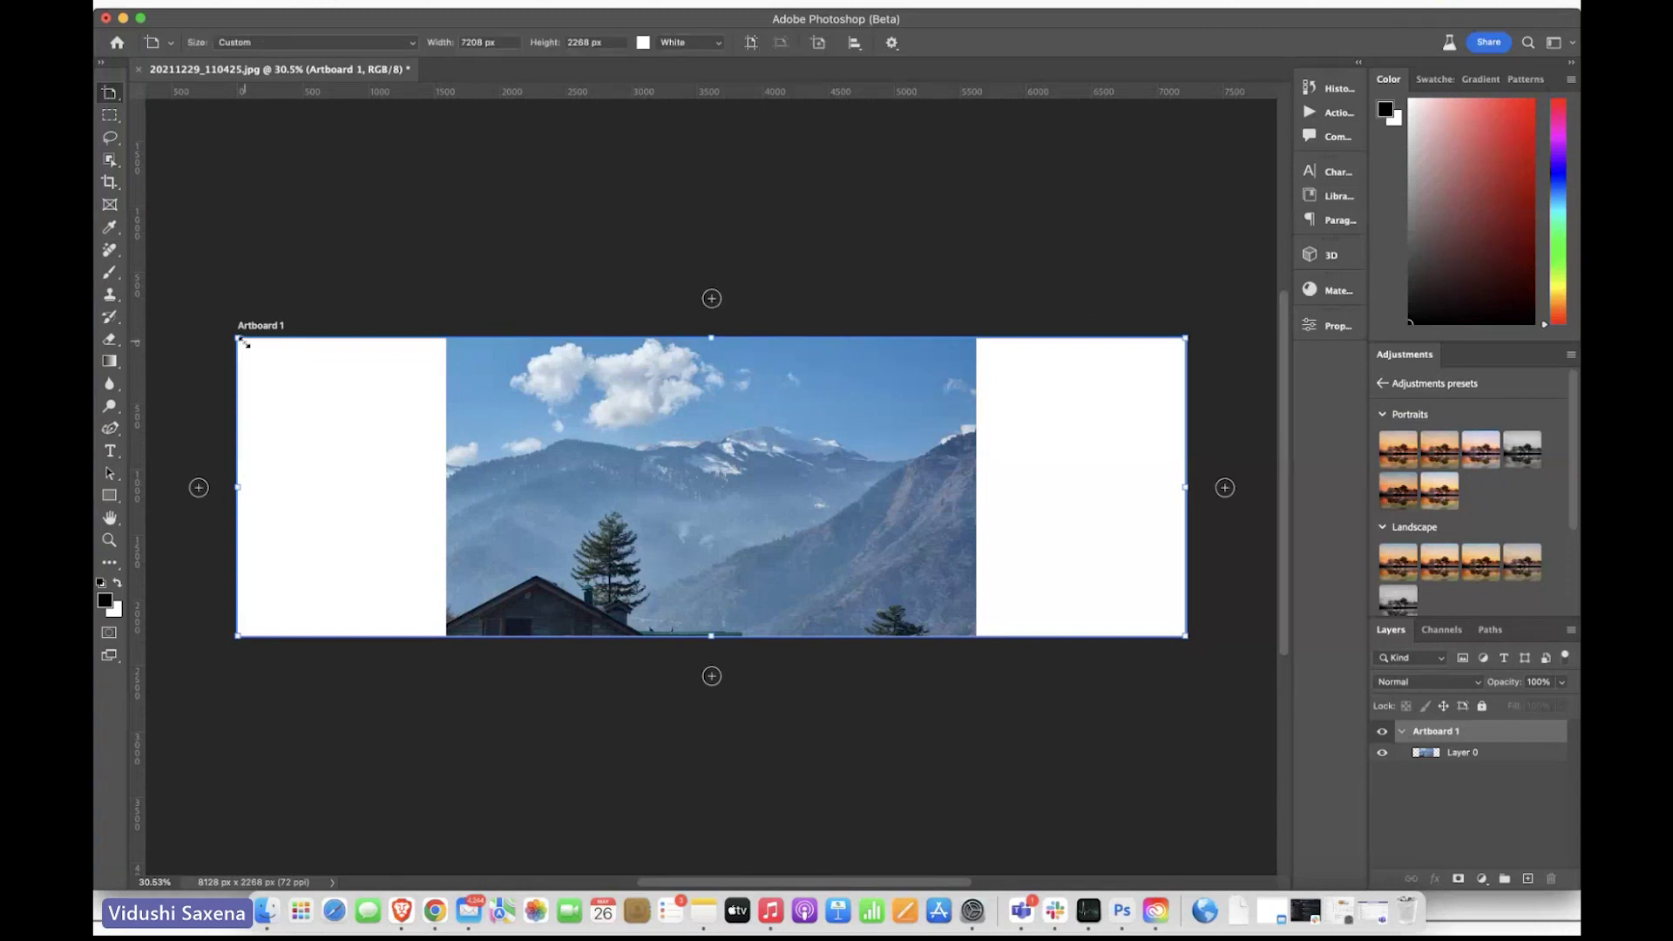
pyautogui.press('v')
pyautogui.scroll(-3, 254, 337)
# Step: Select the white areas on both sides of the mountain photo with the Rectangular Marquee tool
pyautogui.press('m')
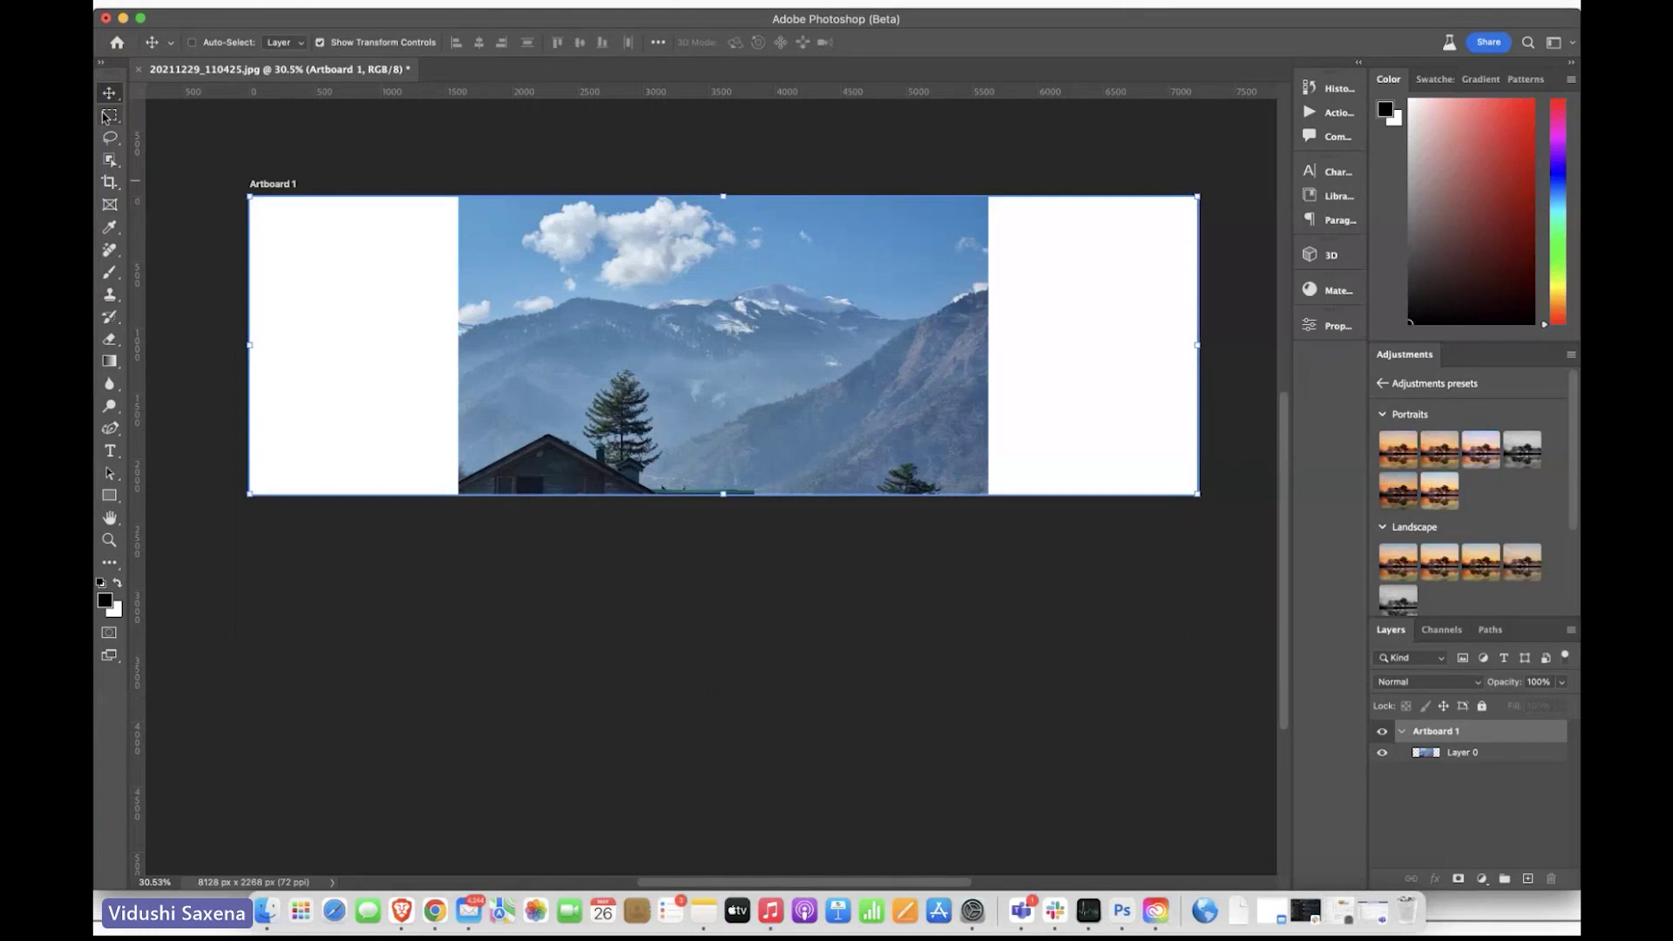
pyautogui.moveTo(250, 196); pyautogui.dragTo(457, 495)
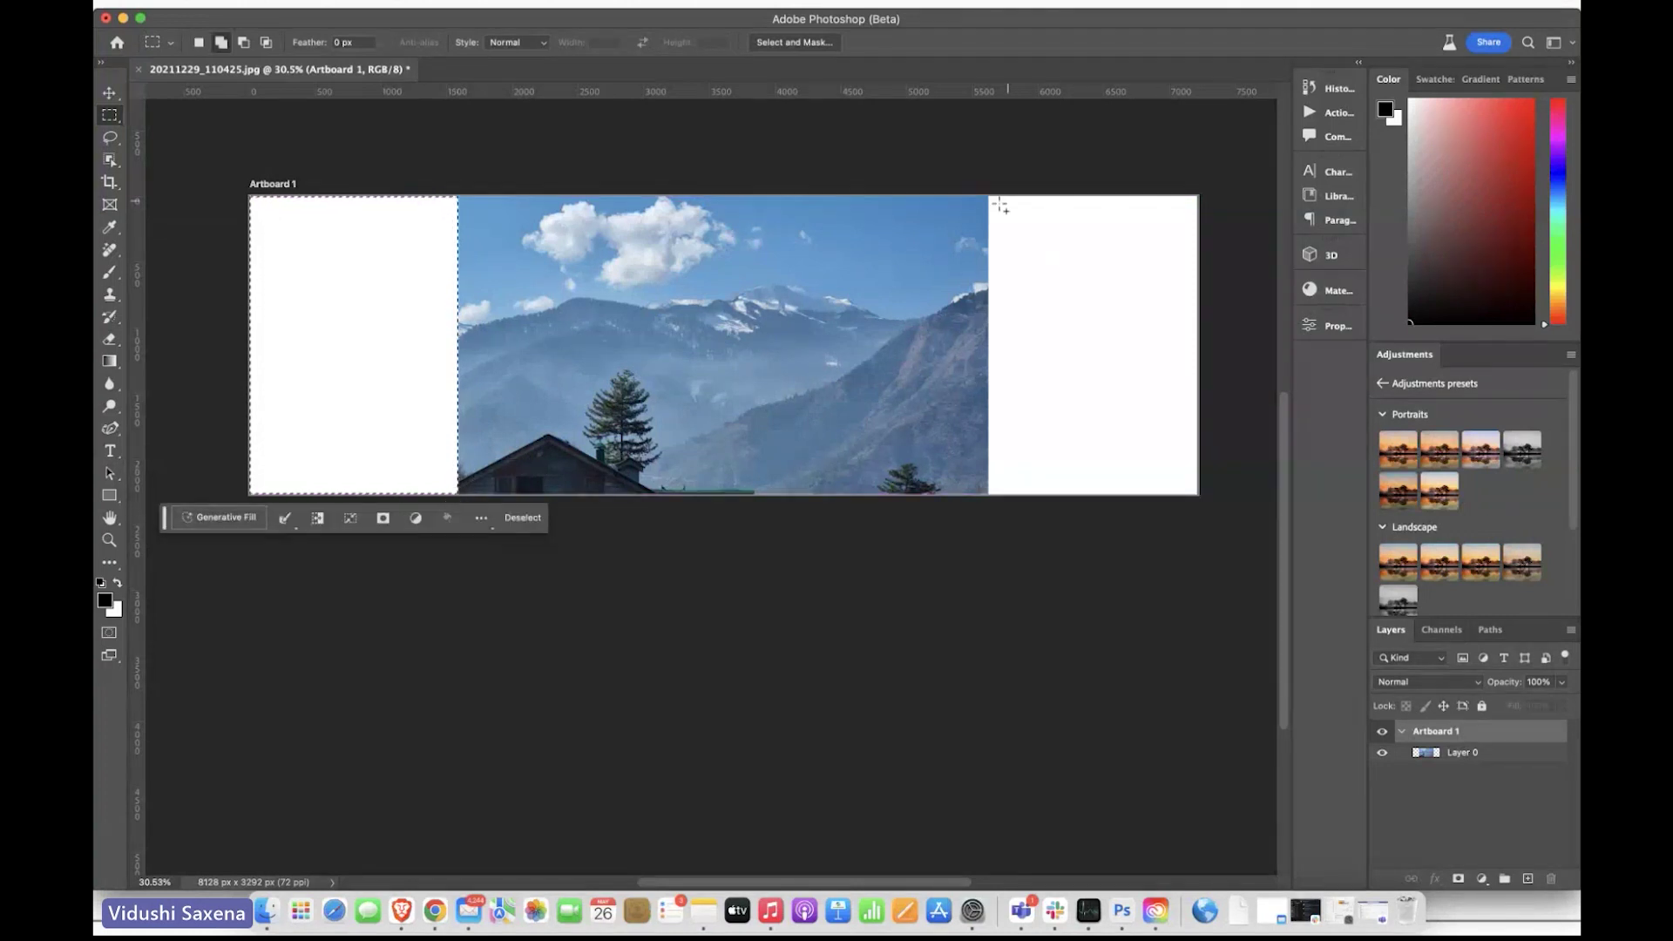
pyautogui.moveTo(999, 204); pyautogui.dragTo(1206, 497)
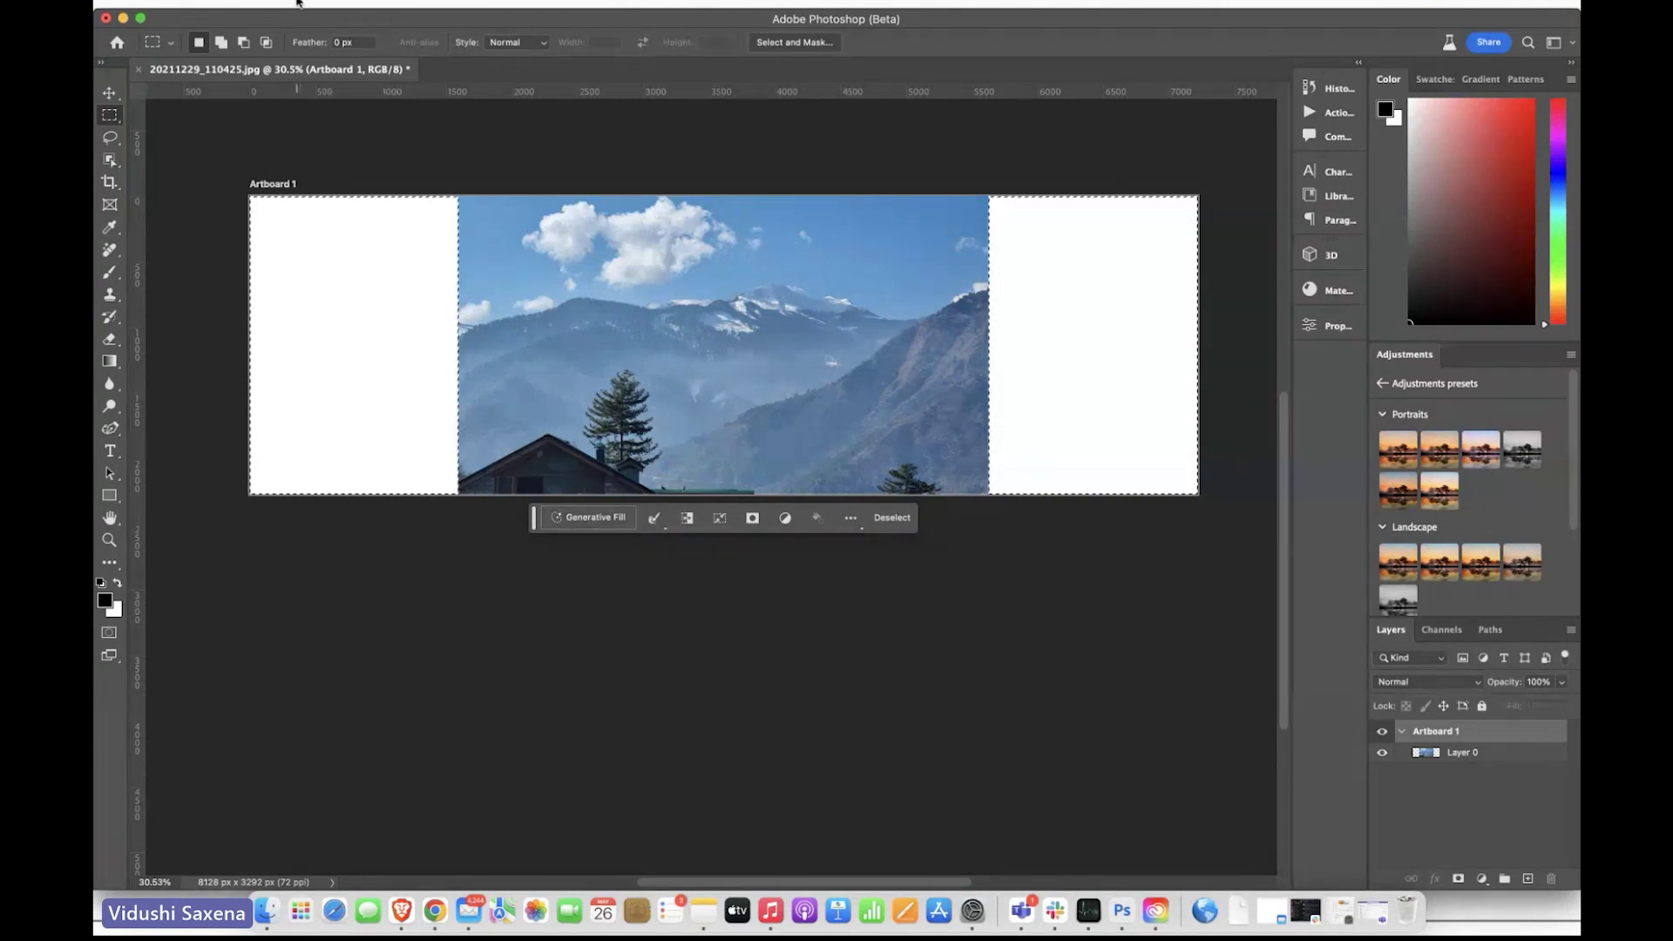
# Step: Fill the selected white areas using Generative Fill with an empty prompt
pyautogui.click(297, 2)
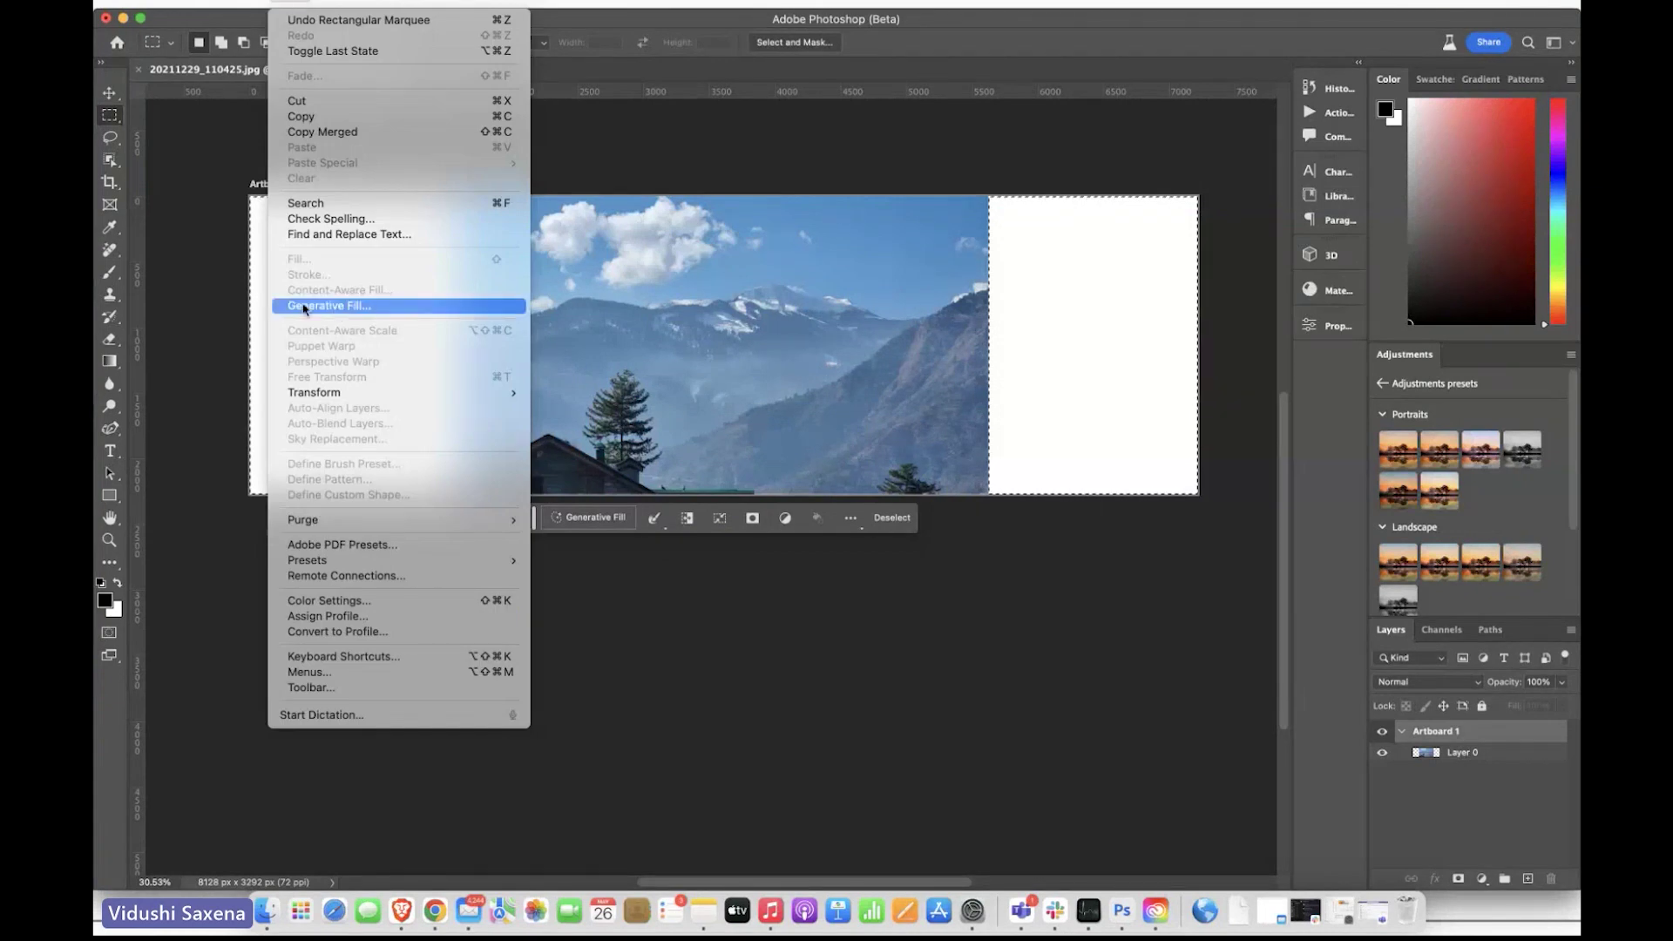
pyautogui.click(607, 523)
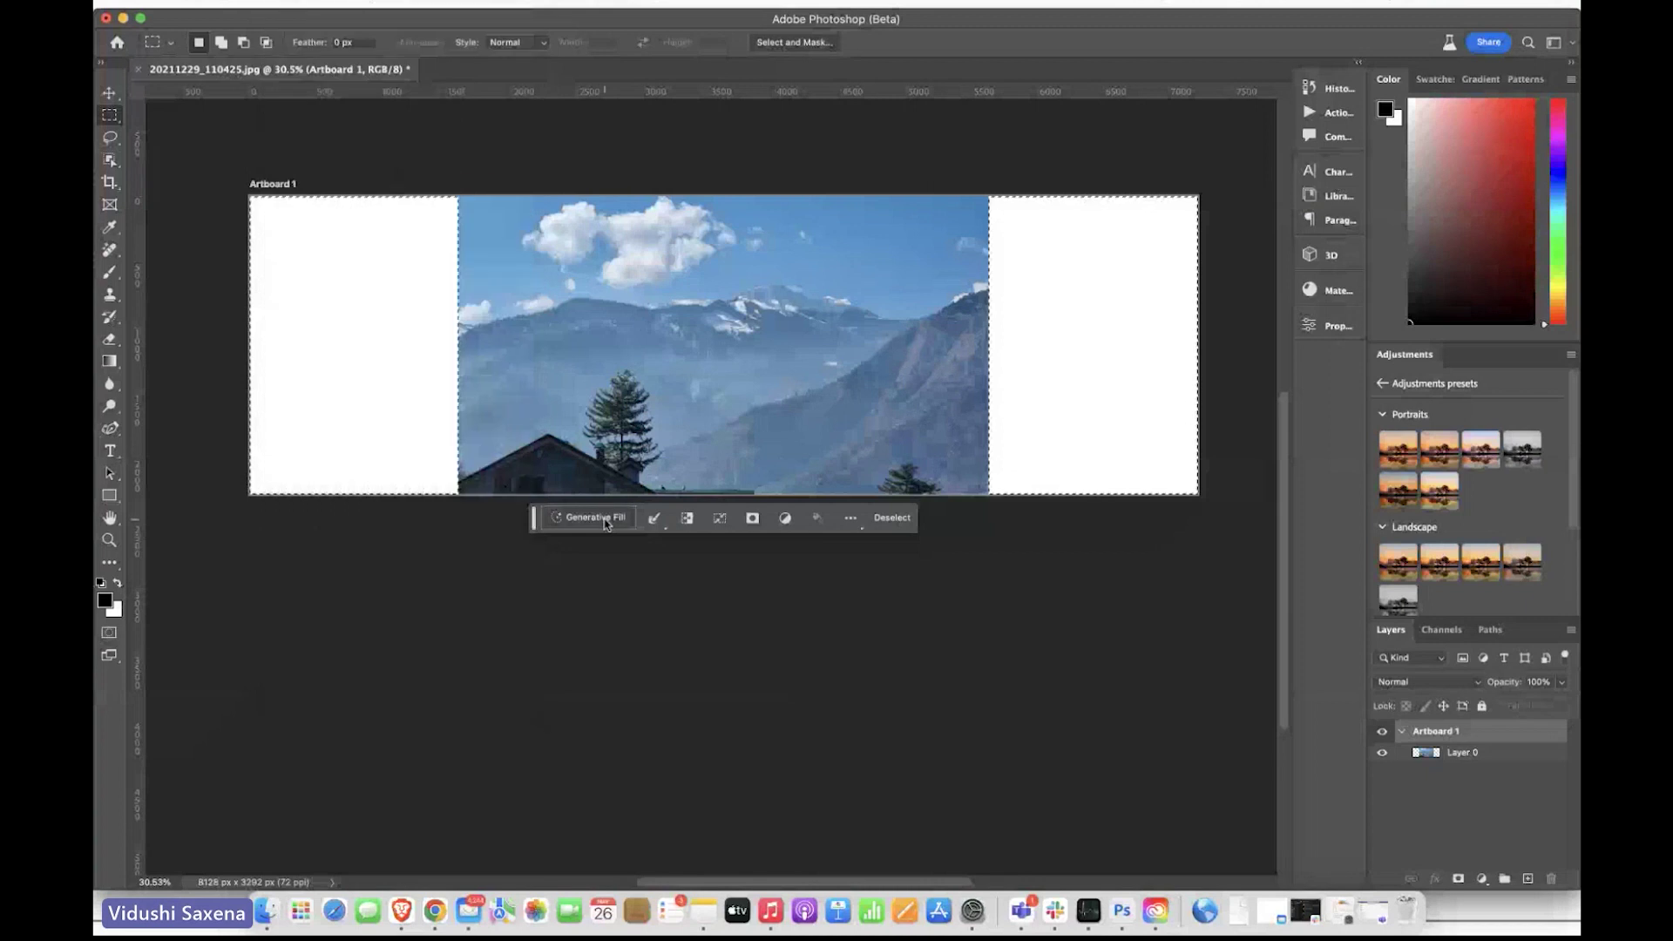
pyautogui.click(606, 520)
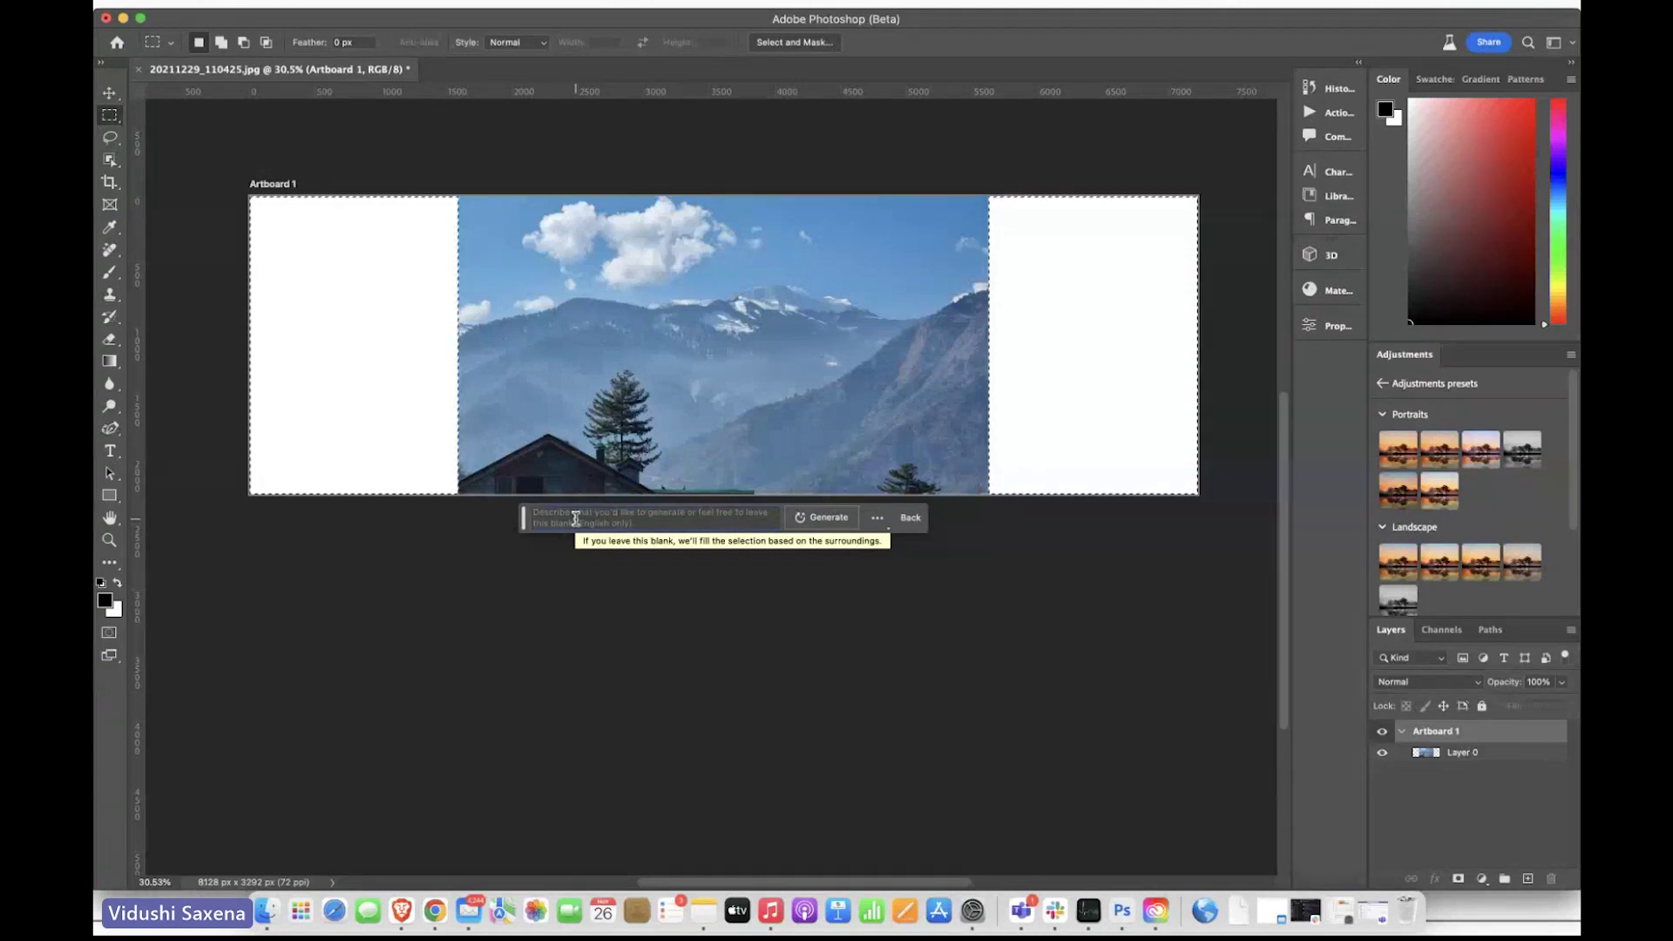
pyautogui.click(824, 518)
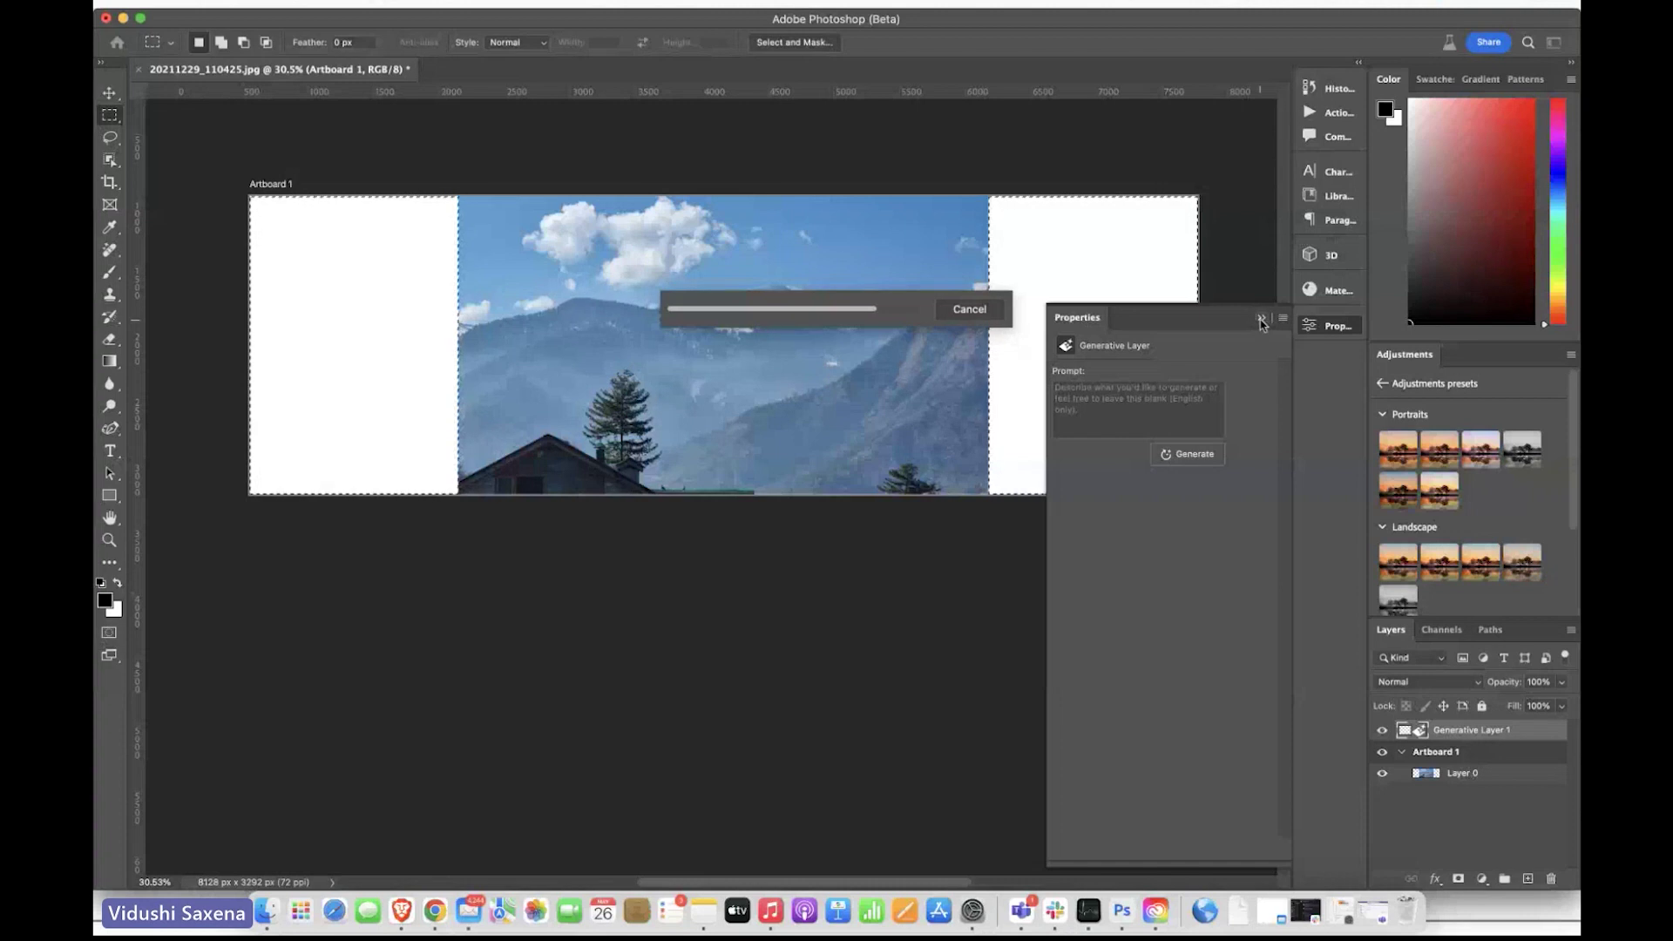
pyautogui.click(1261, 320)
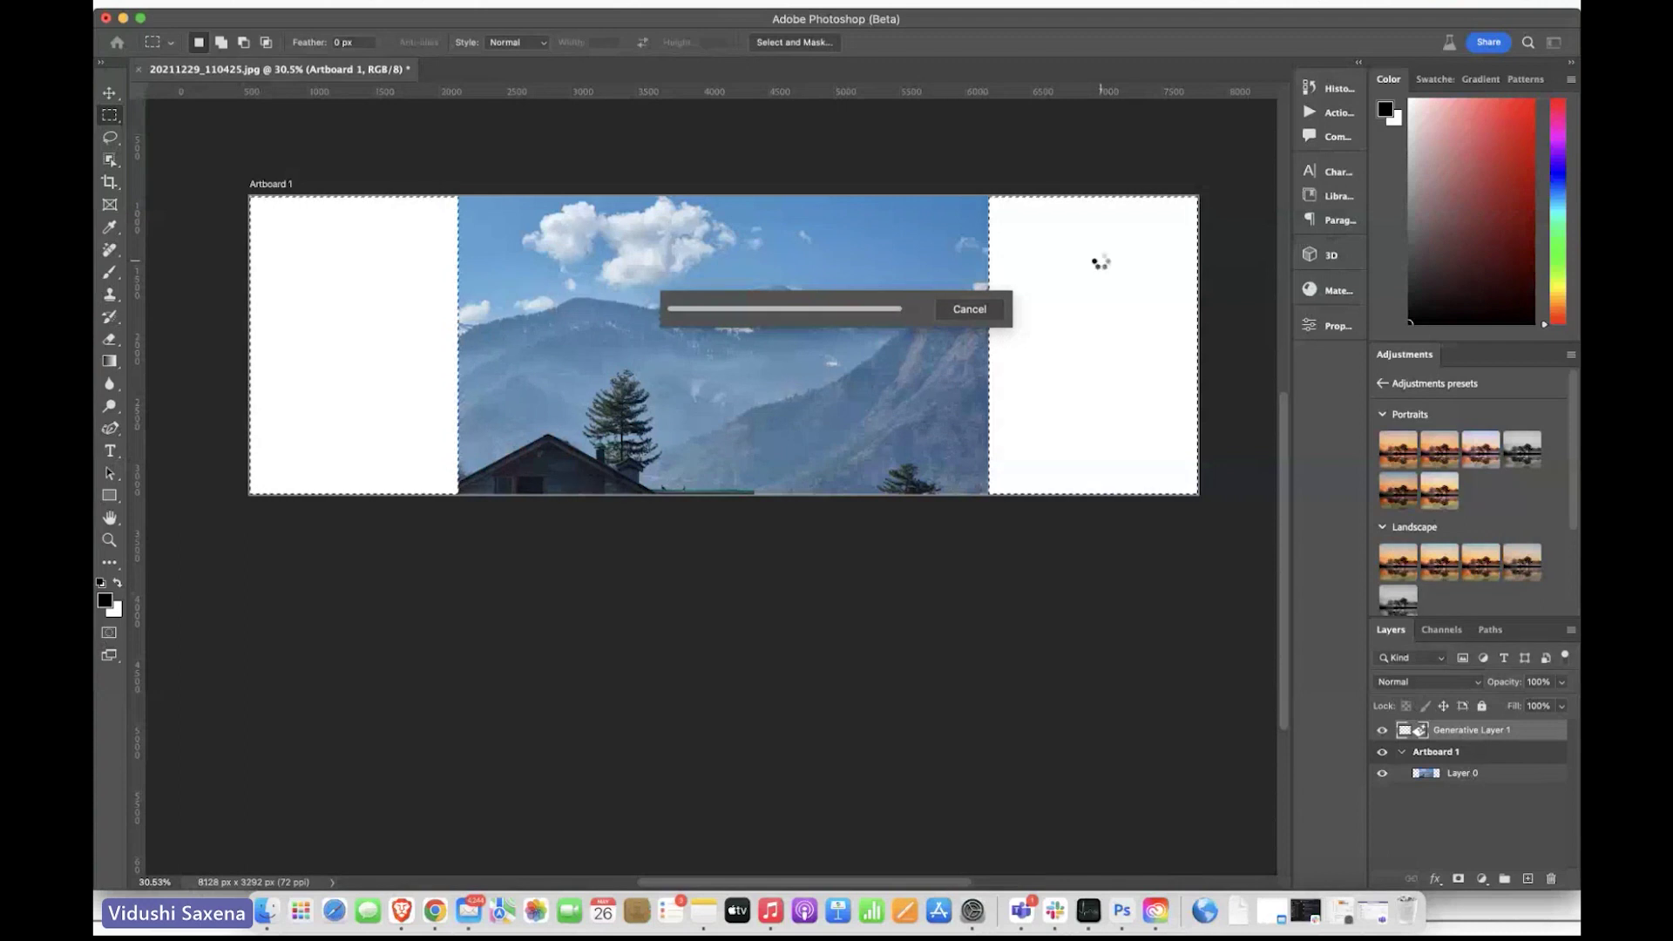
# Step: Compare the generated mountain extensions and keep the second variation
pyautogui.click(697, 518)
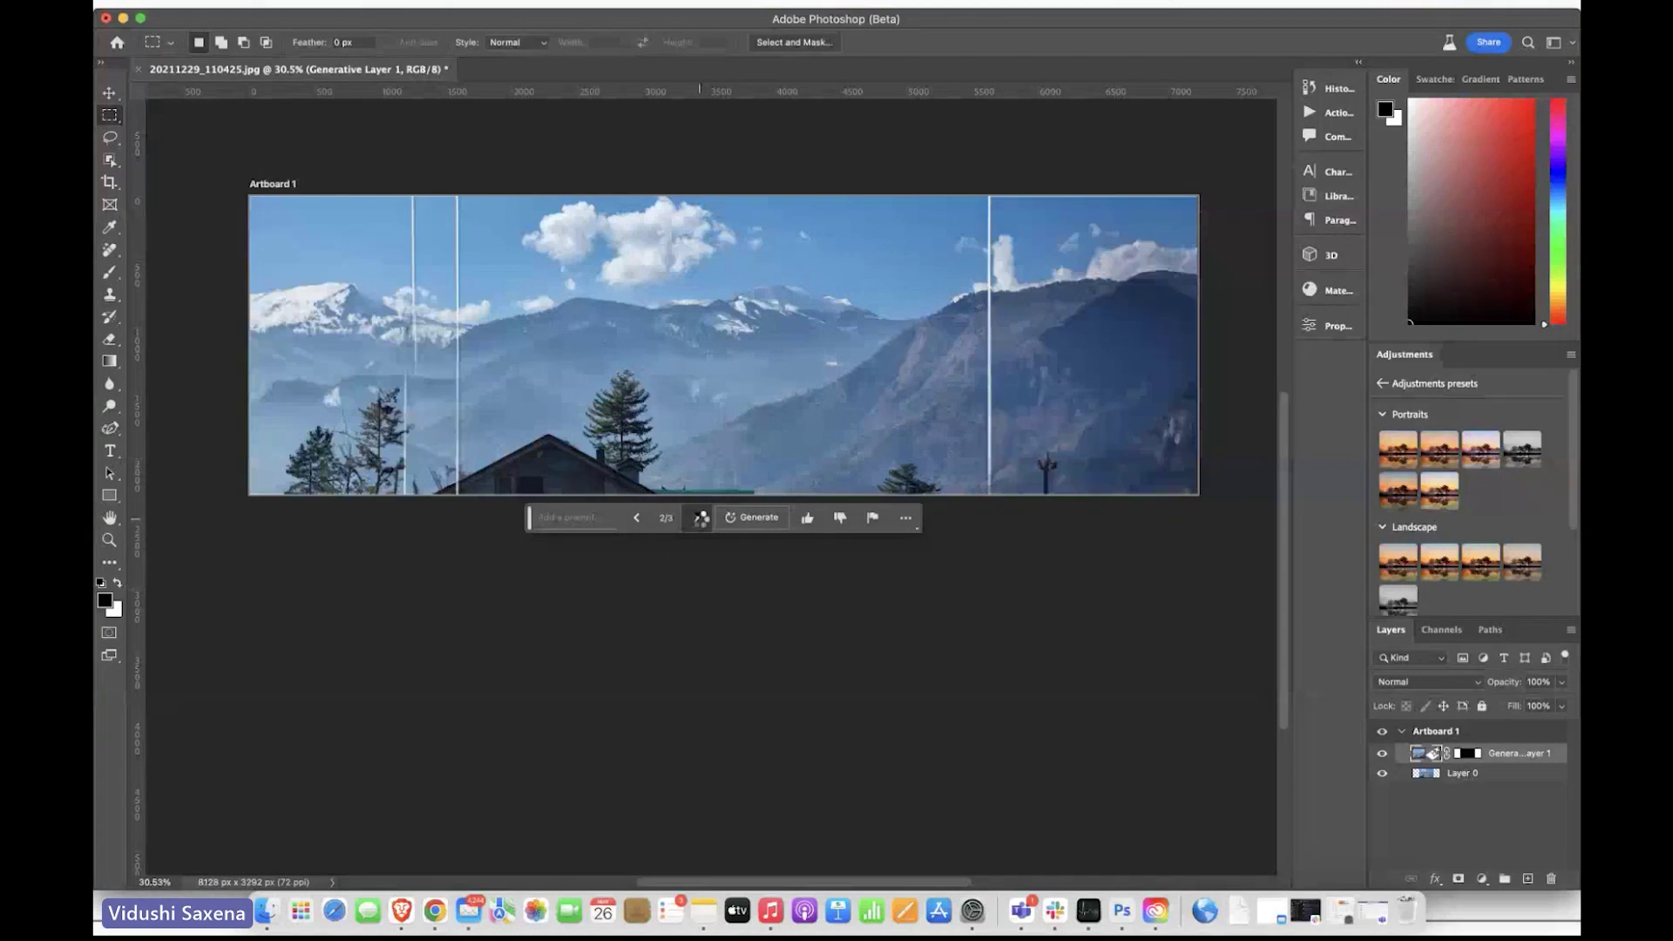
pyautogui.click(698, 517)
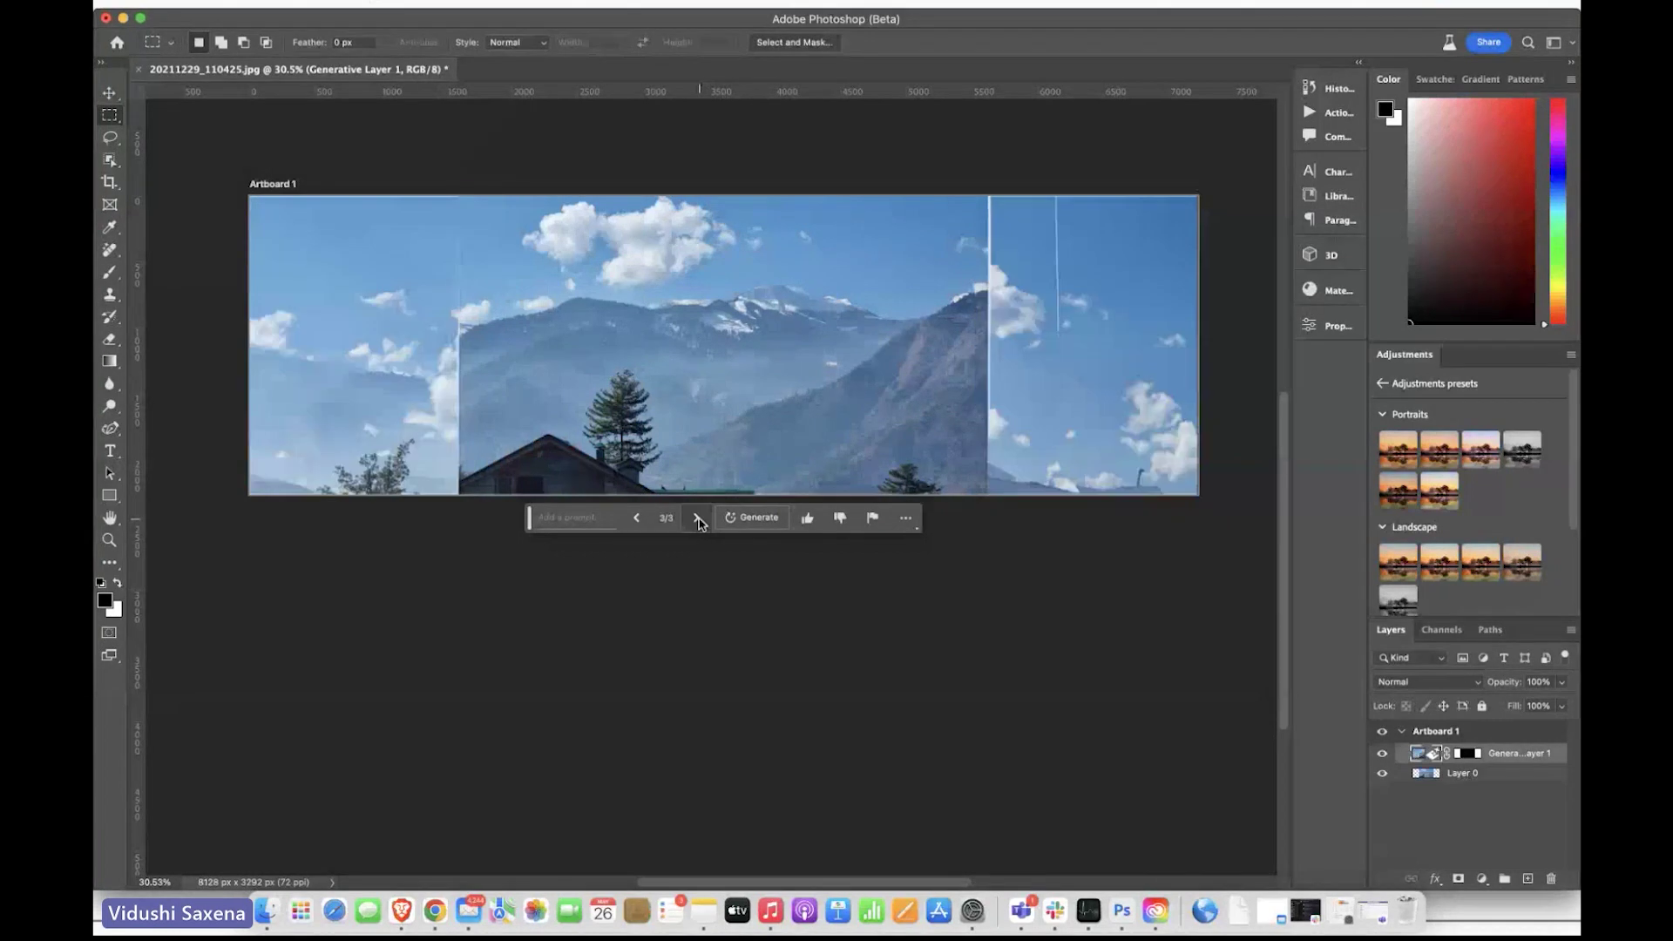
pyautogui.click(638, 519)
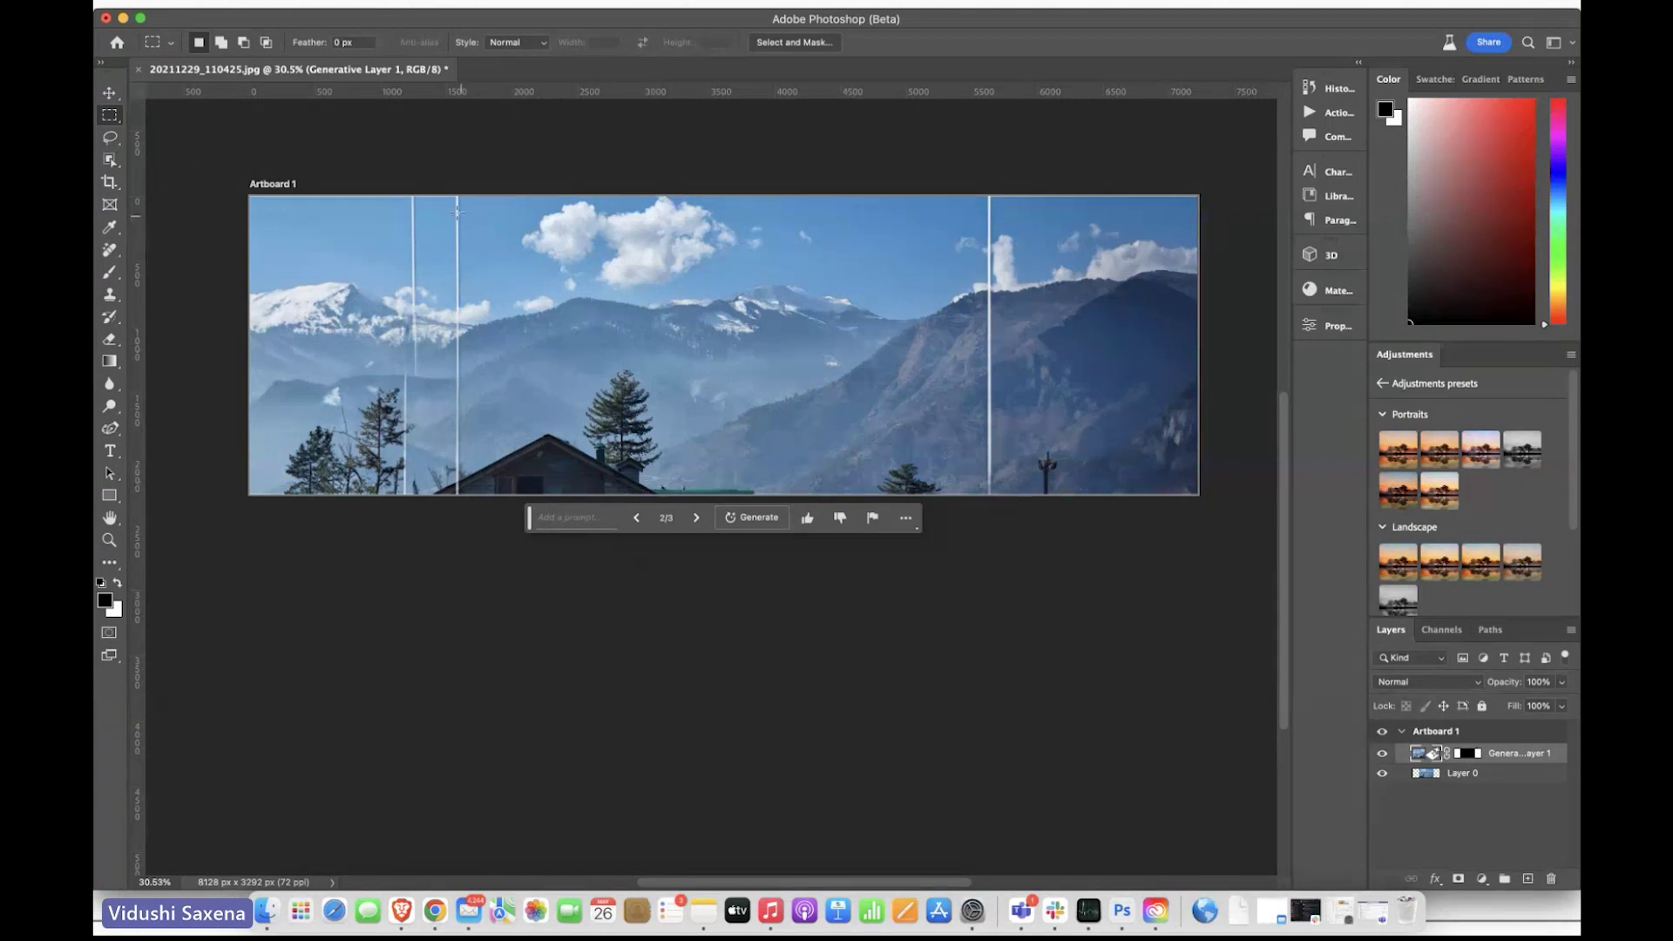
pyautogui.click(247, 7)
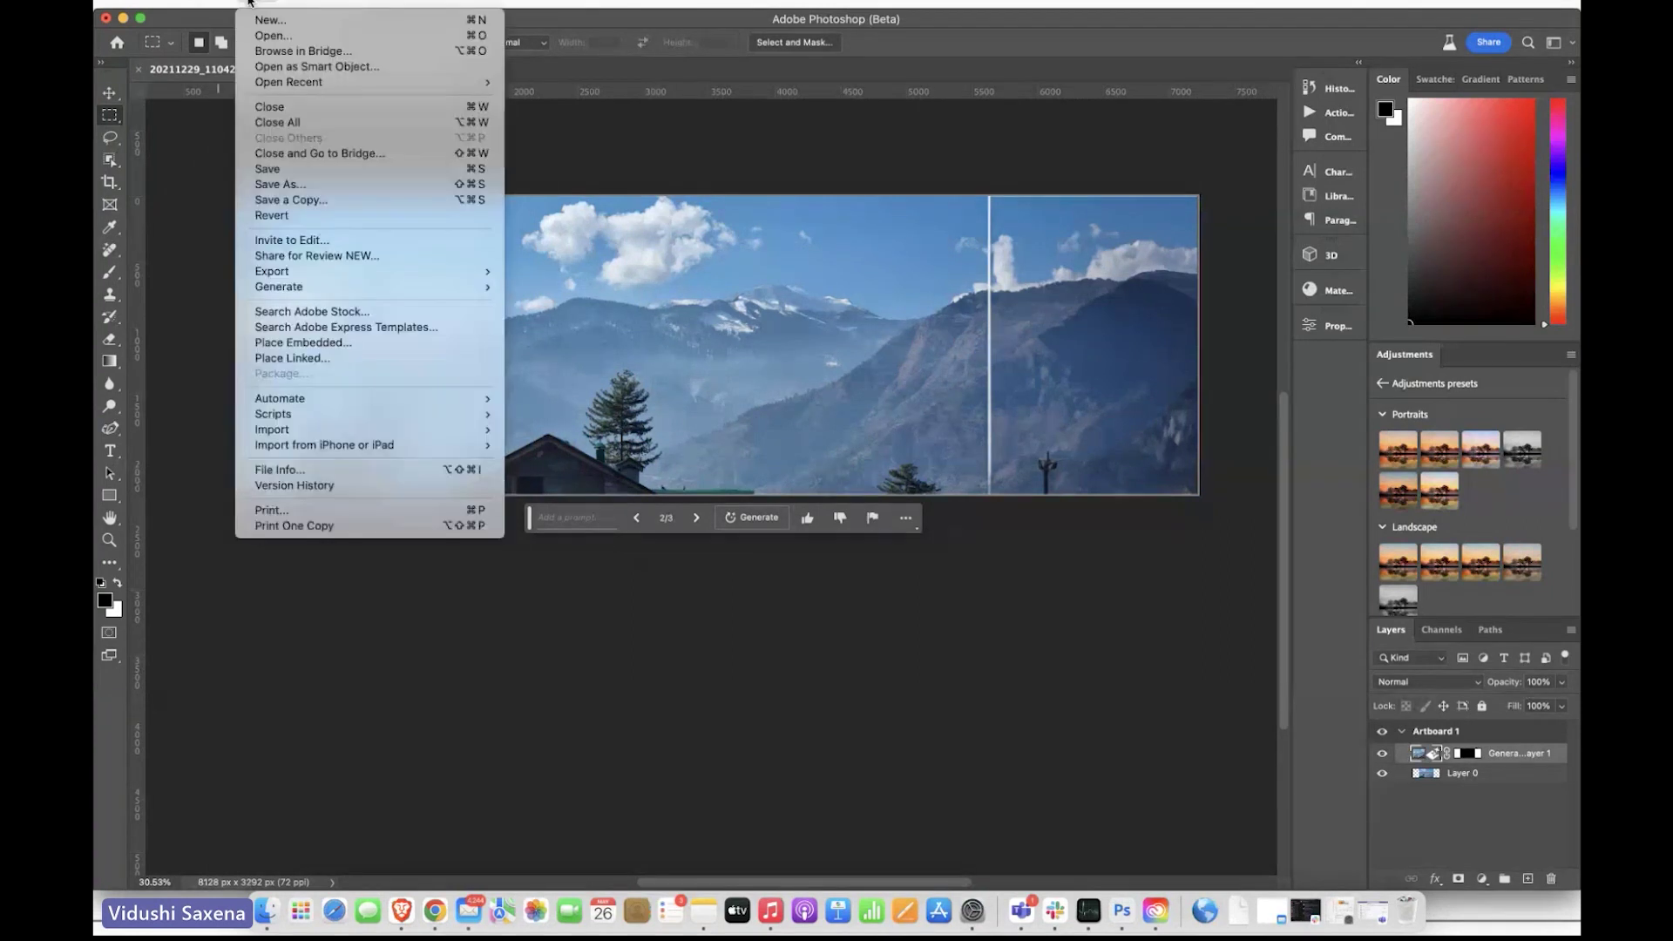
pyautogui.moveTo(292, 85)
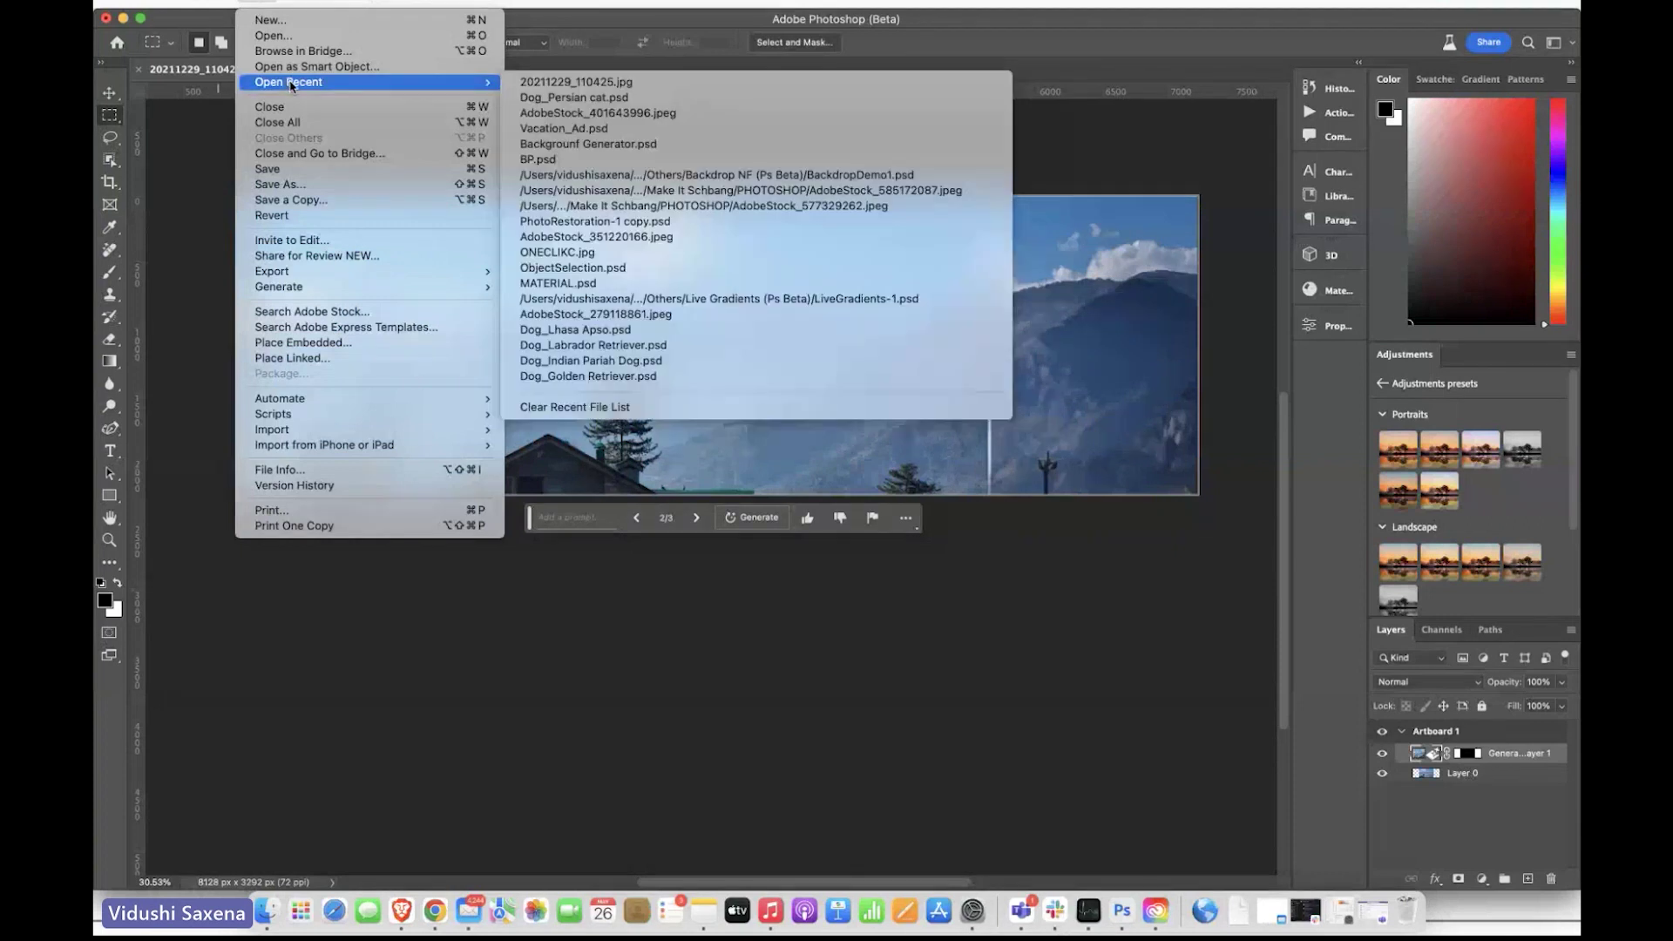
pyautogui.press('Escape')
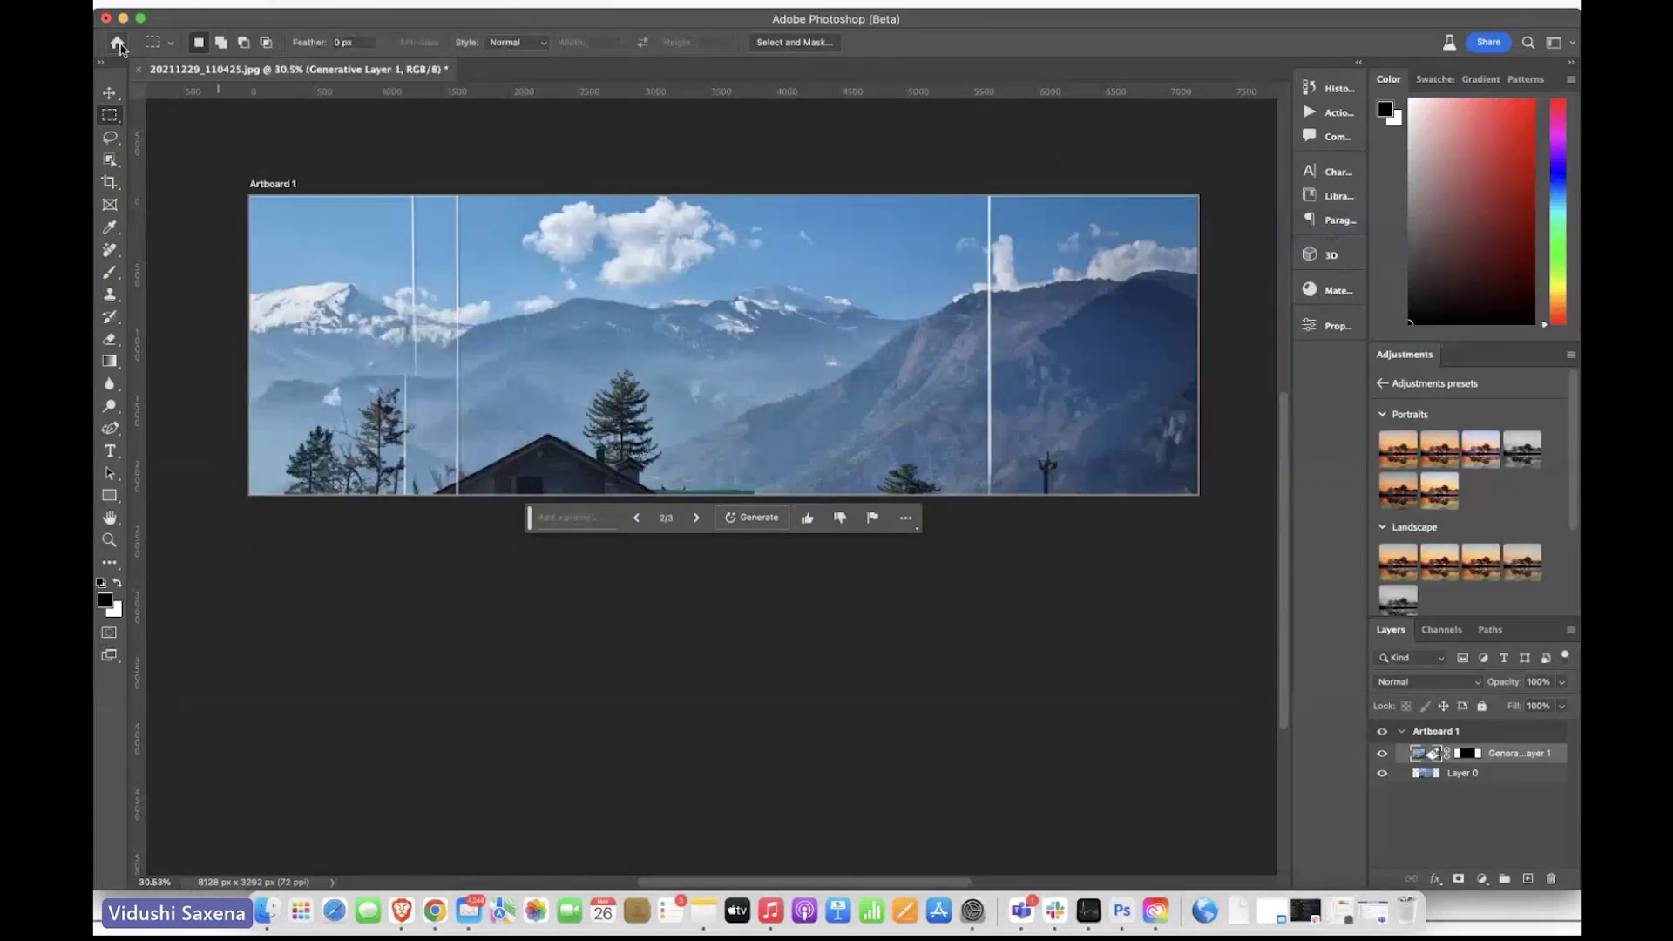
# Step: Open the recent file Vacation_Ad.psd from the Home screen and frame the whole canvas in view
pyautogui.click(118, 43)
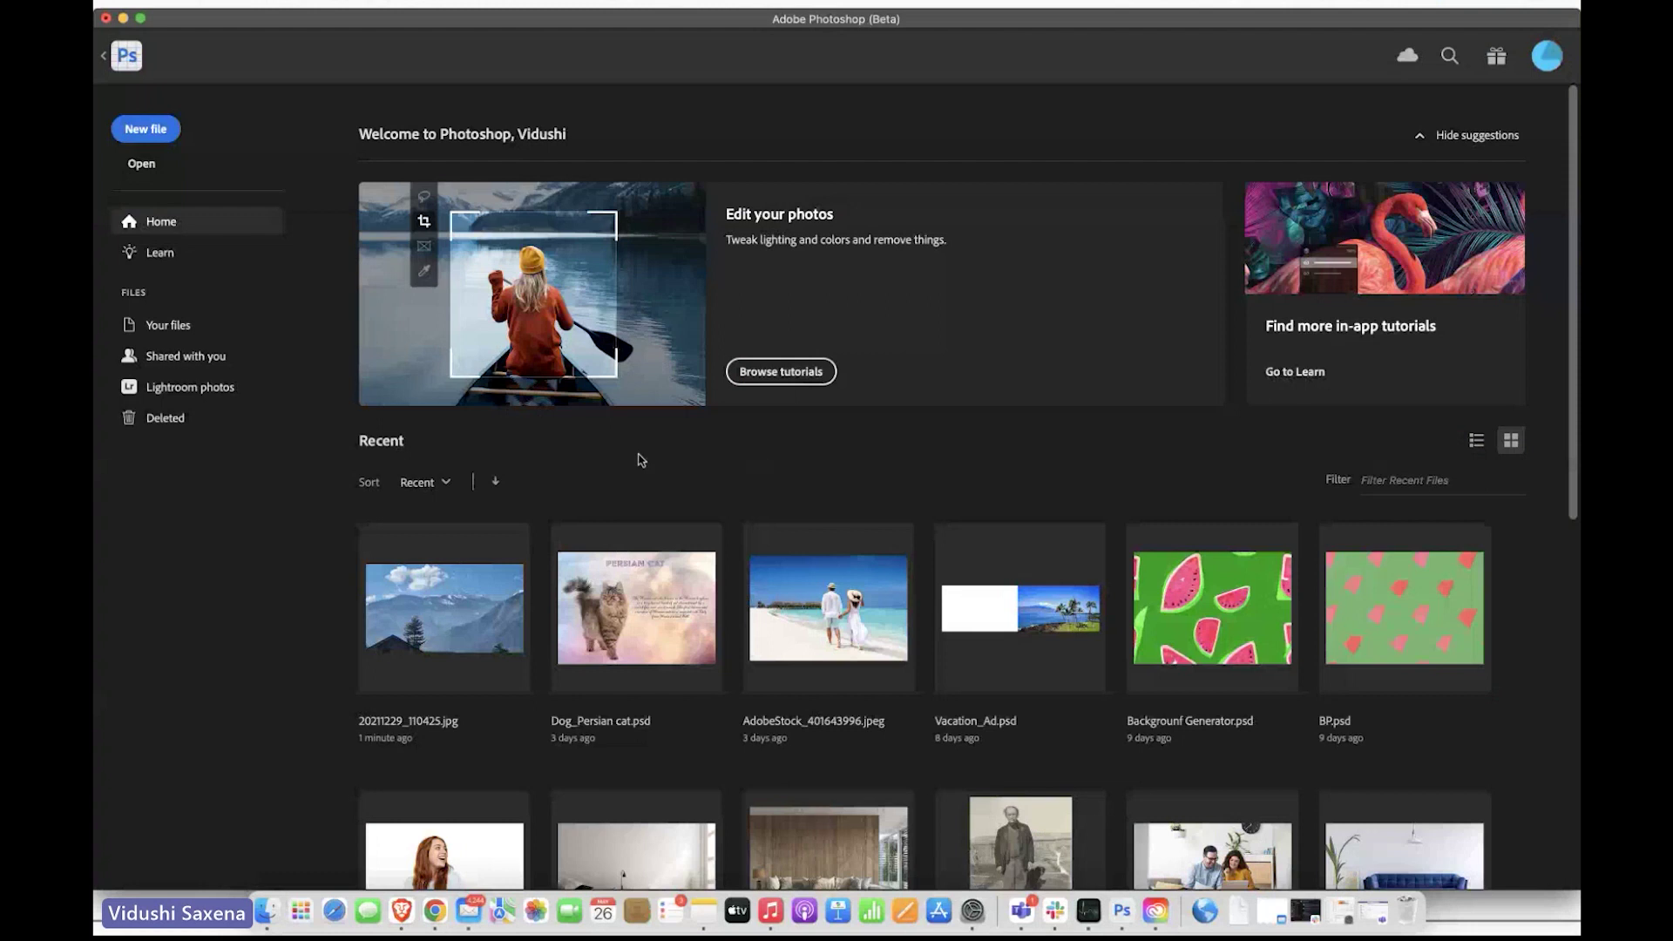
pyautogui.click(1032, 609)
pyautogui.click(1196, 250)
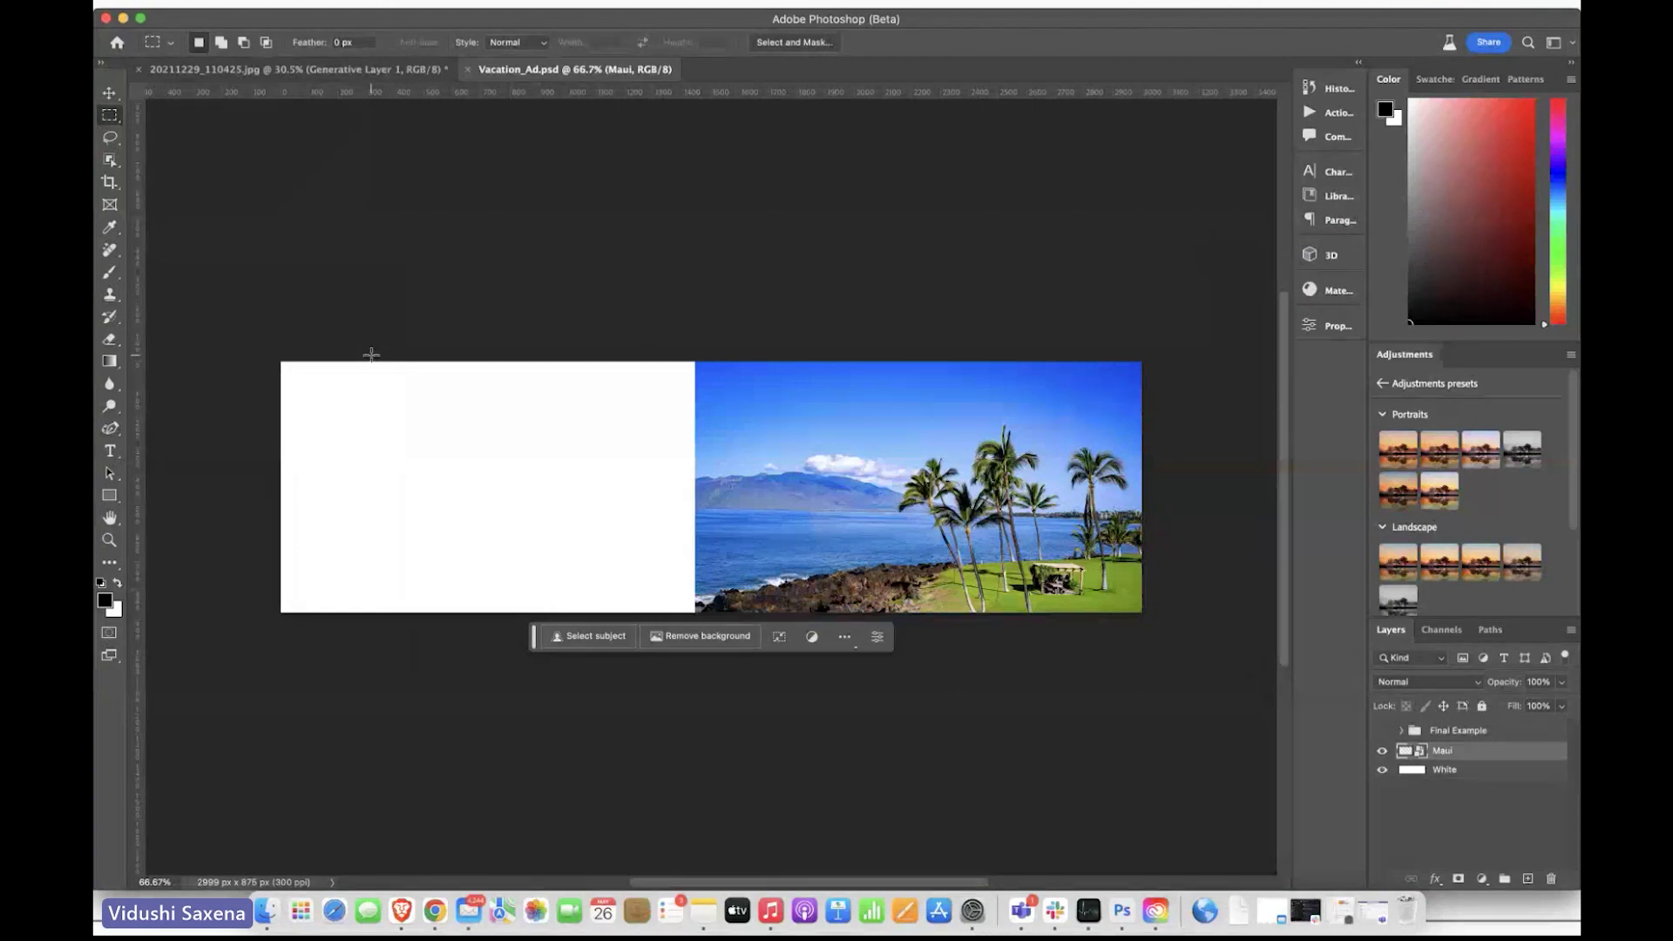
pyautogui.scroll(2, 371, 354)
pyautogui.scroll(1, 371, 355)
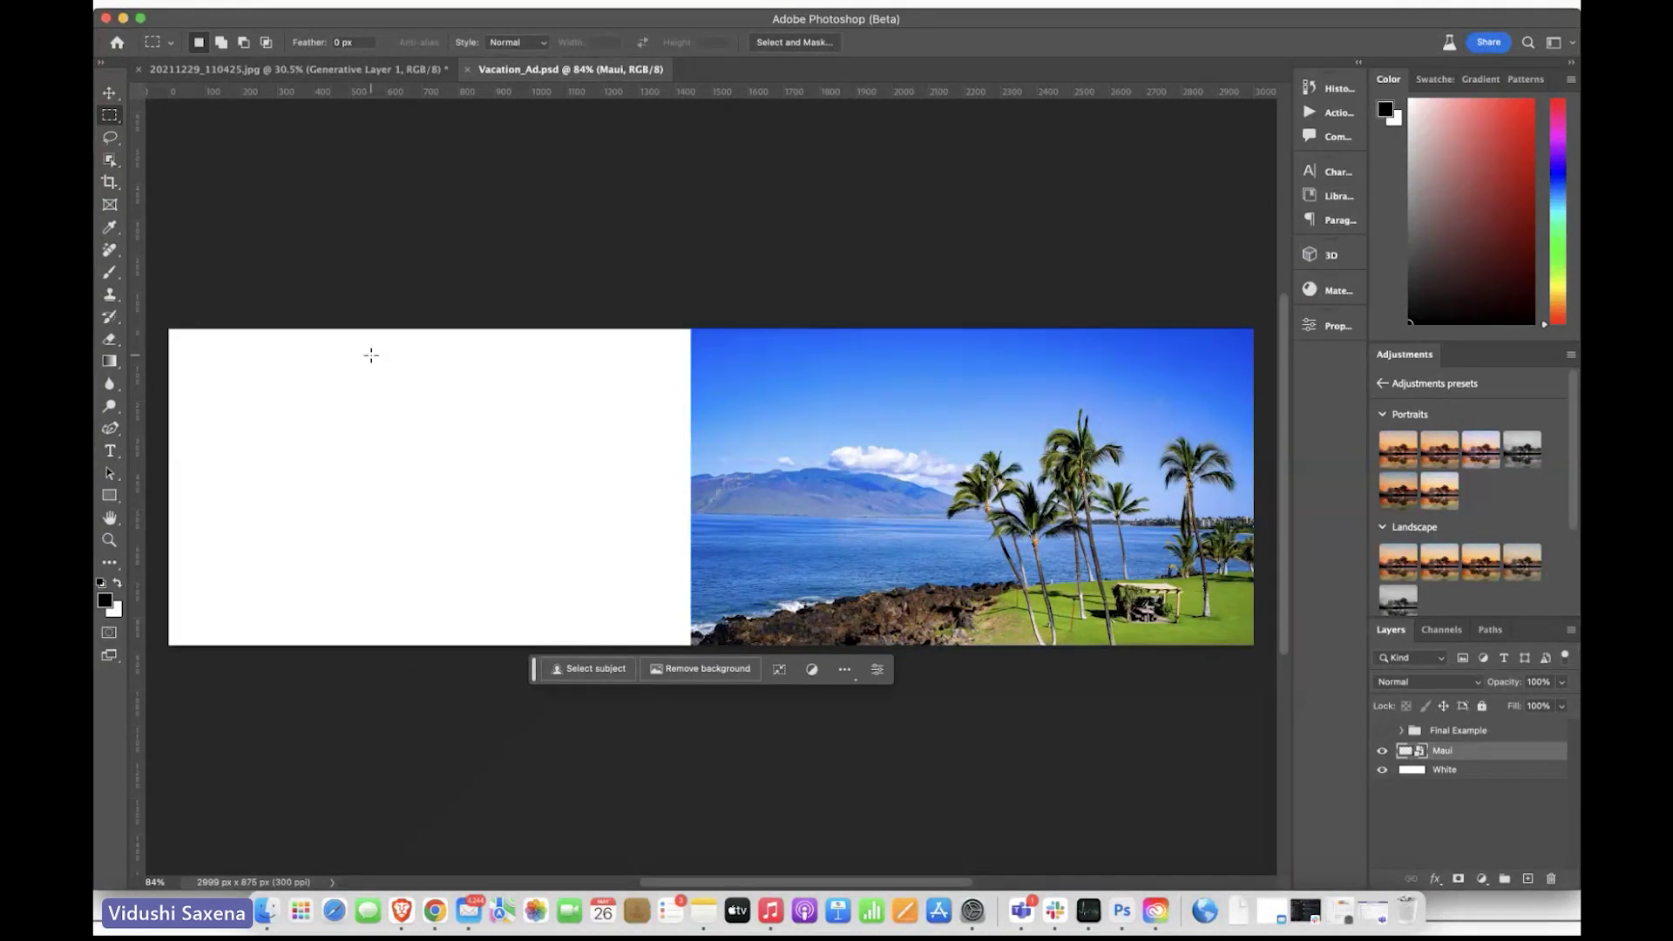
pyautogui.scroll(-1, 232, 329)
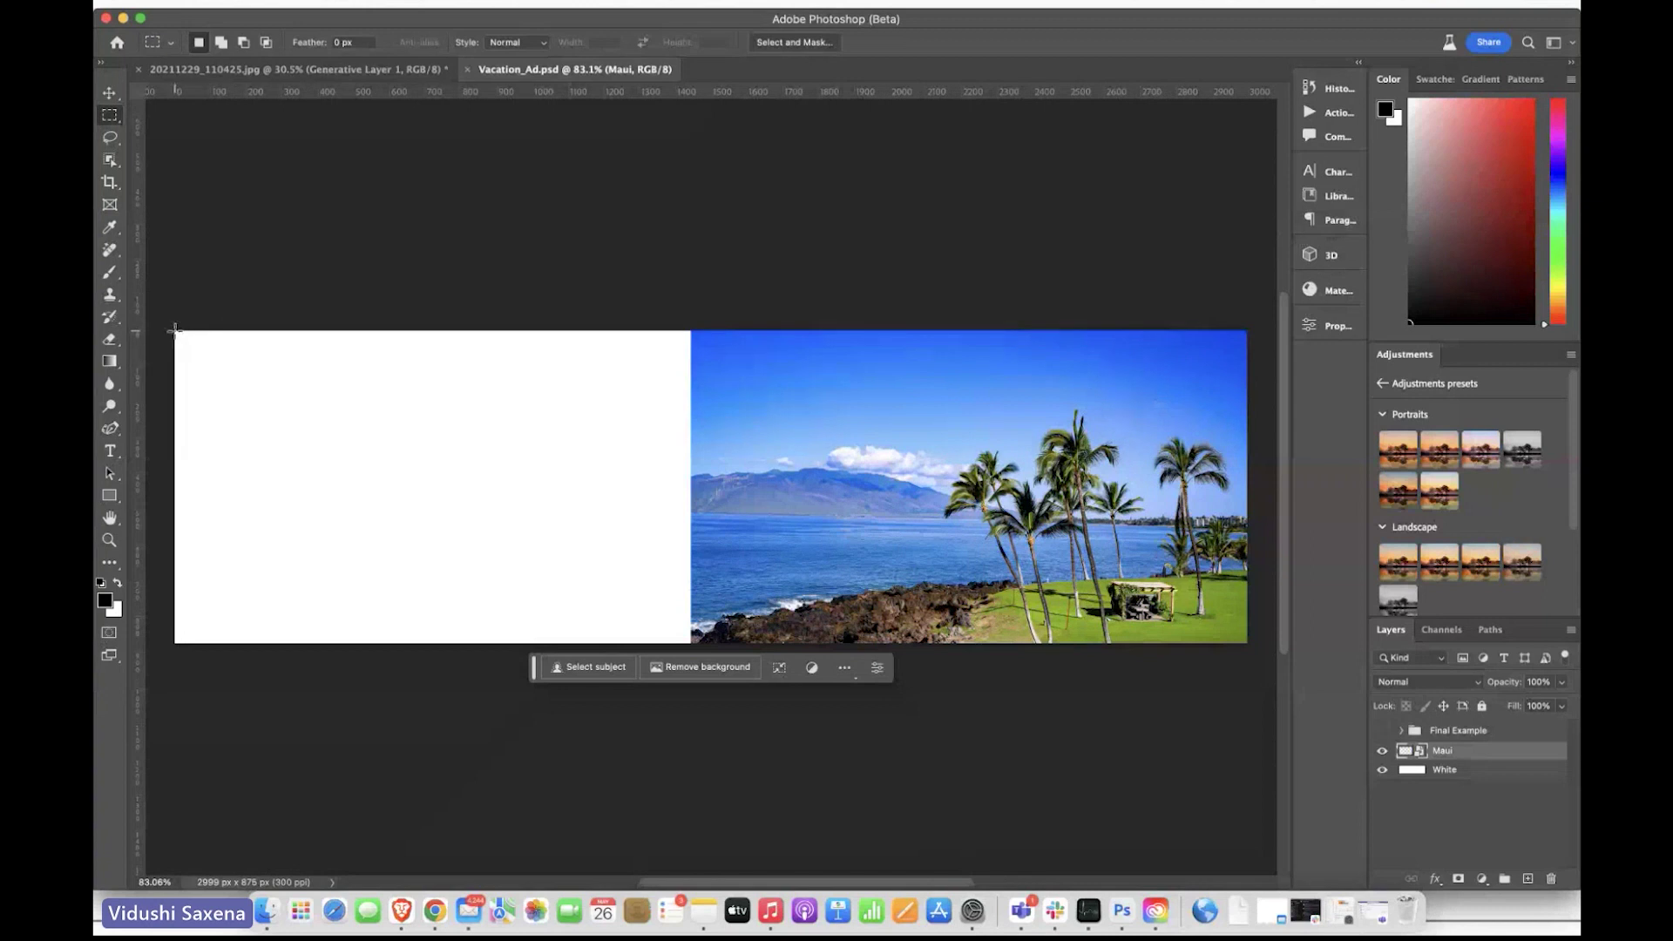
# Step: Extend the Maui photo into the blank white area beside it using Generative Fill with an empty prompt
pyautogui.moveTo(174, 330); pyautogui.dragTo(692, 651)
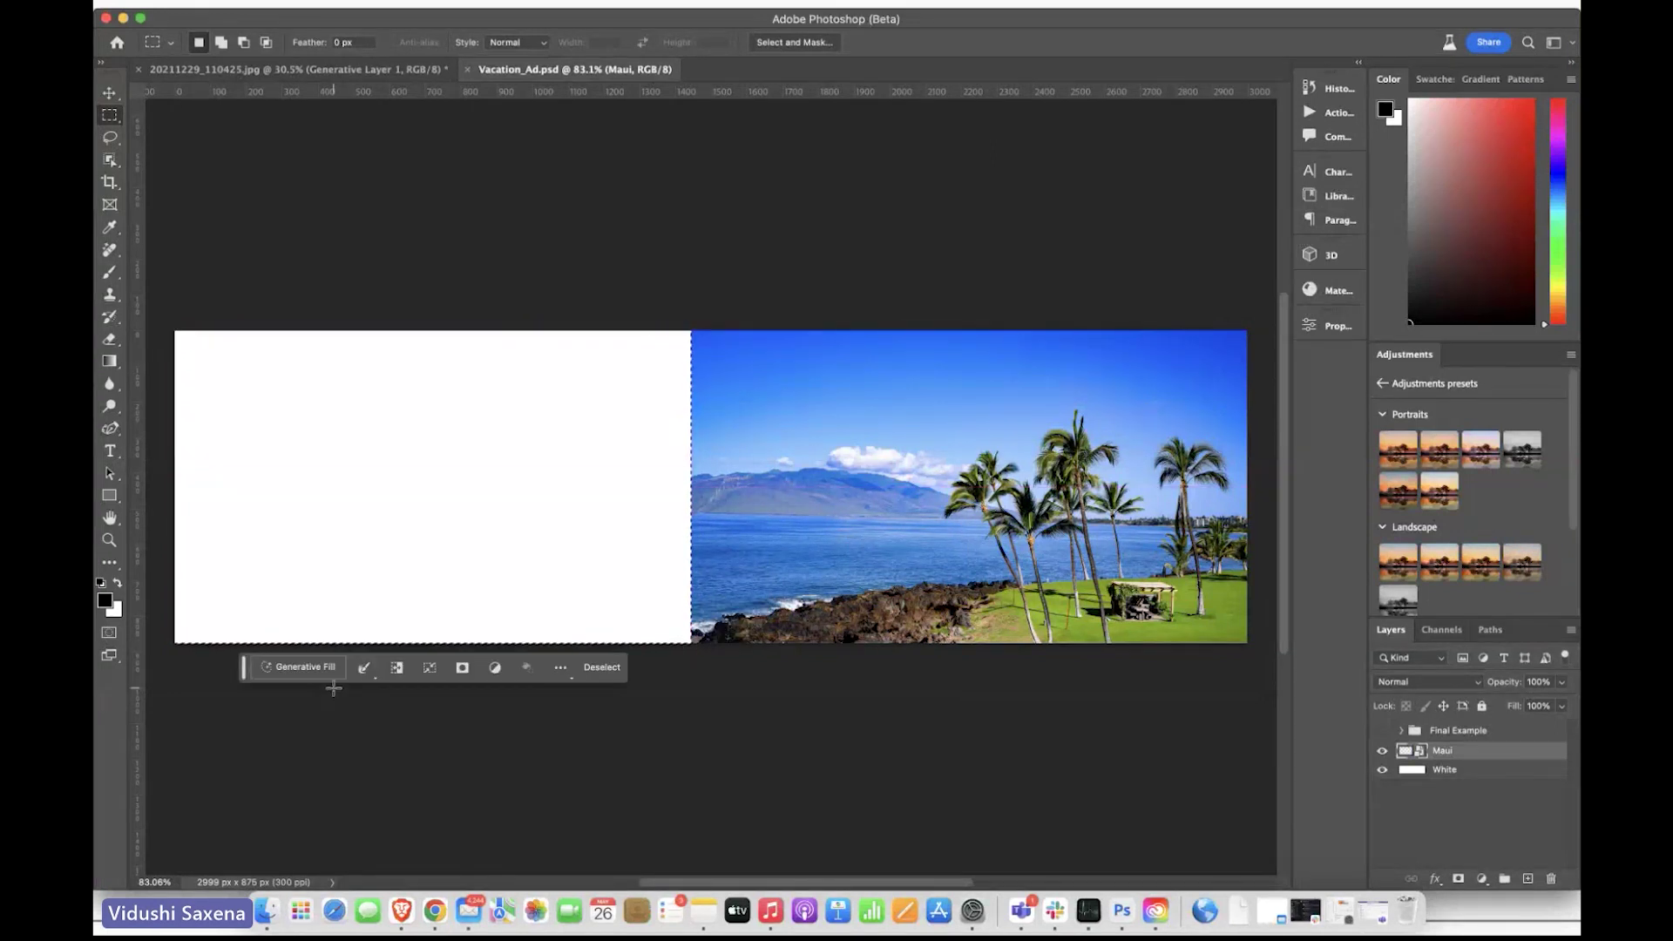
pyautogui.click(301, 668)
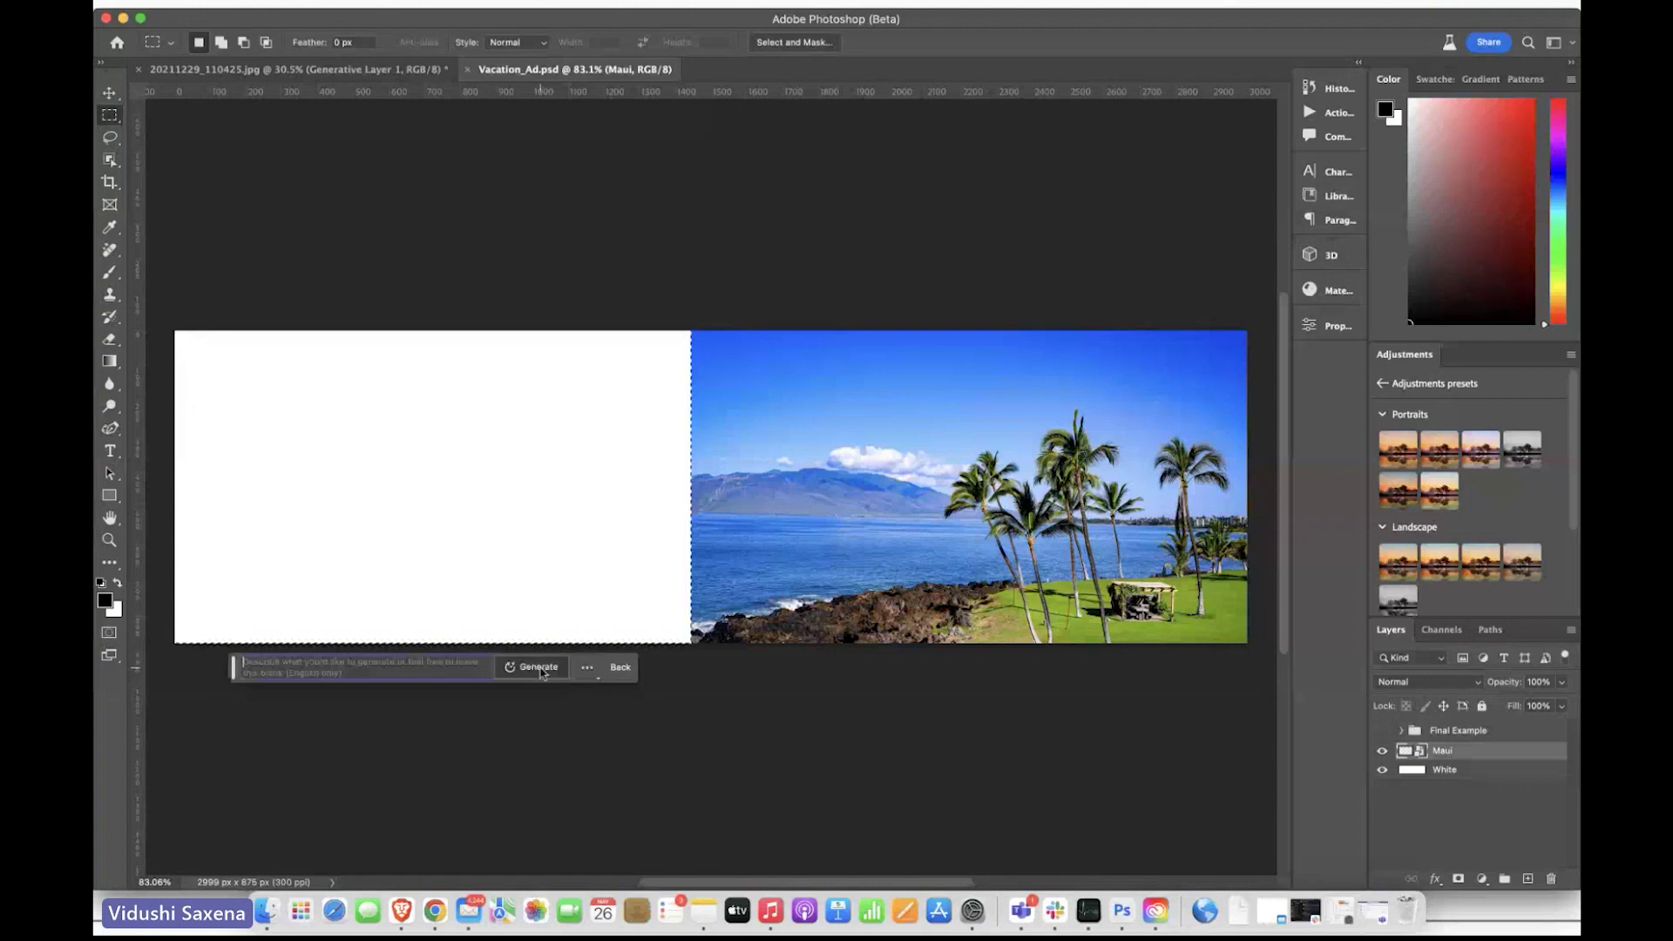
pyautogui.click(533, 669)
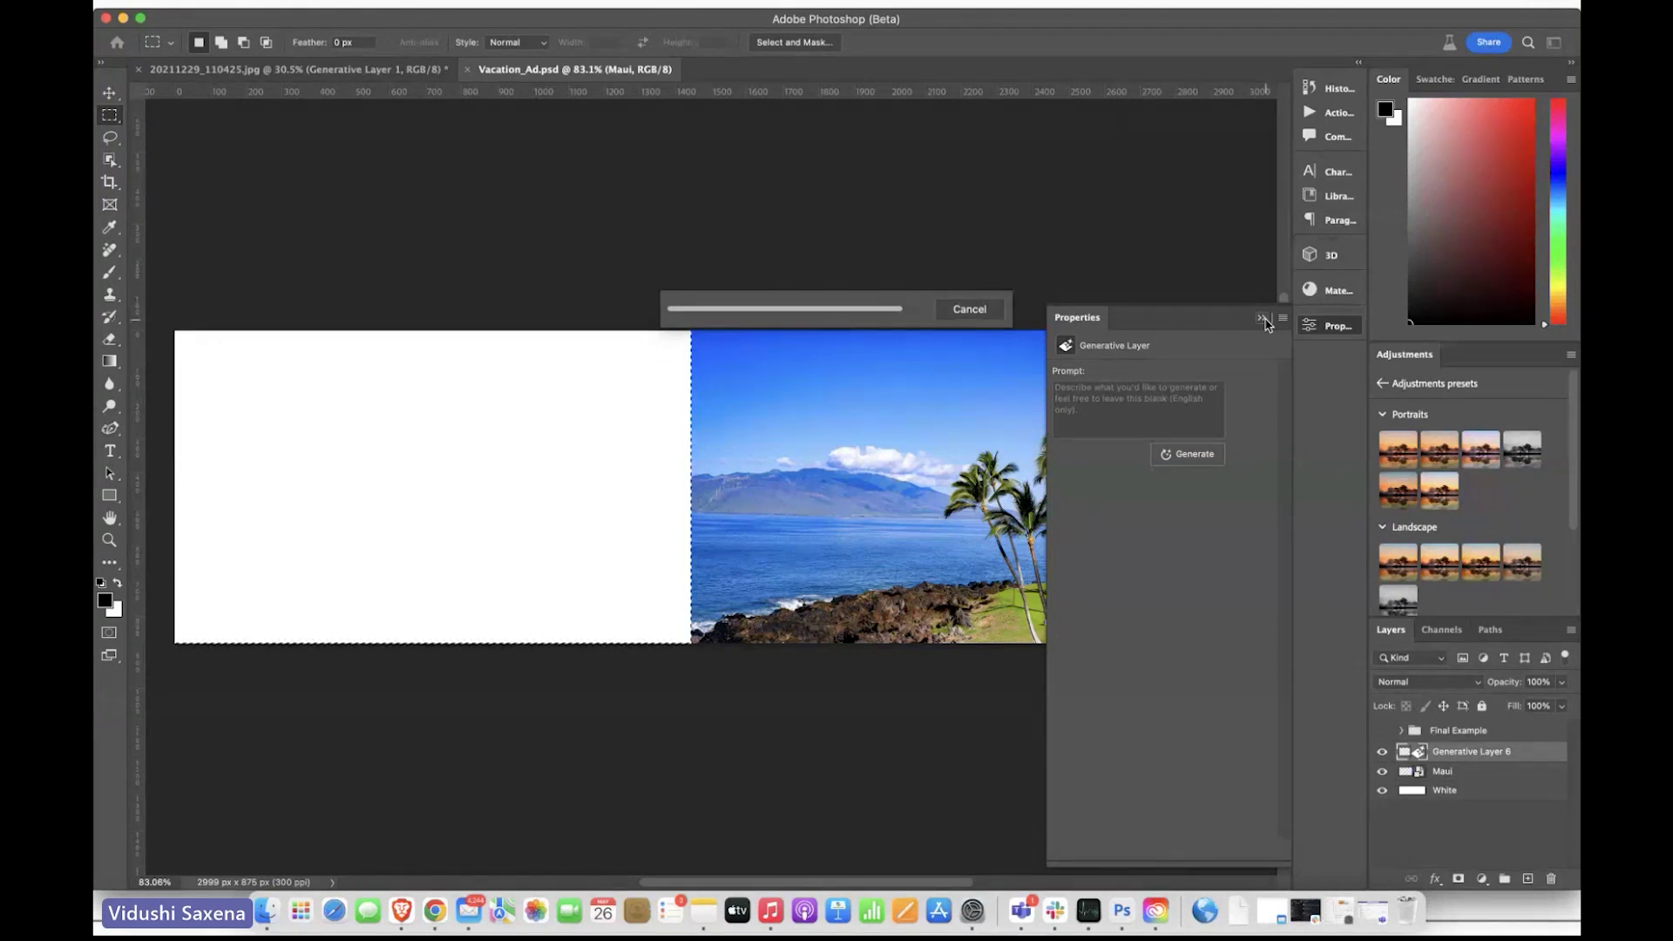
# Step: Compare the generated seascape extensions and keep the third variation
pyautogui.click(1264, 319)
pyautogui.click(550, 668)
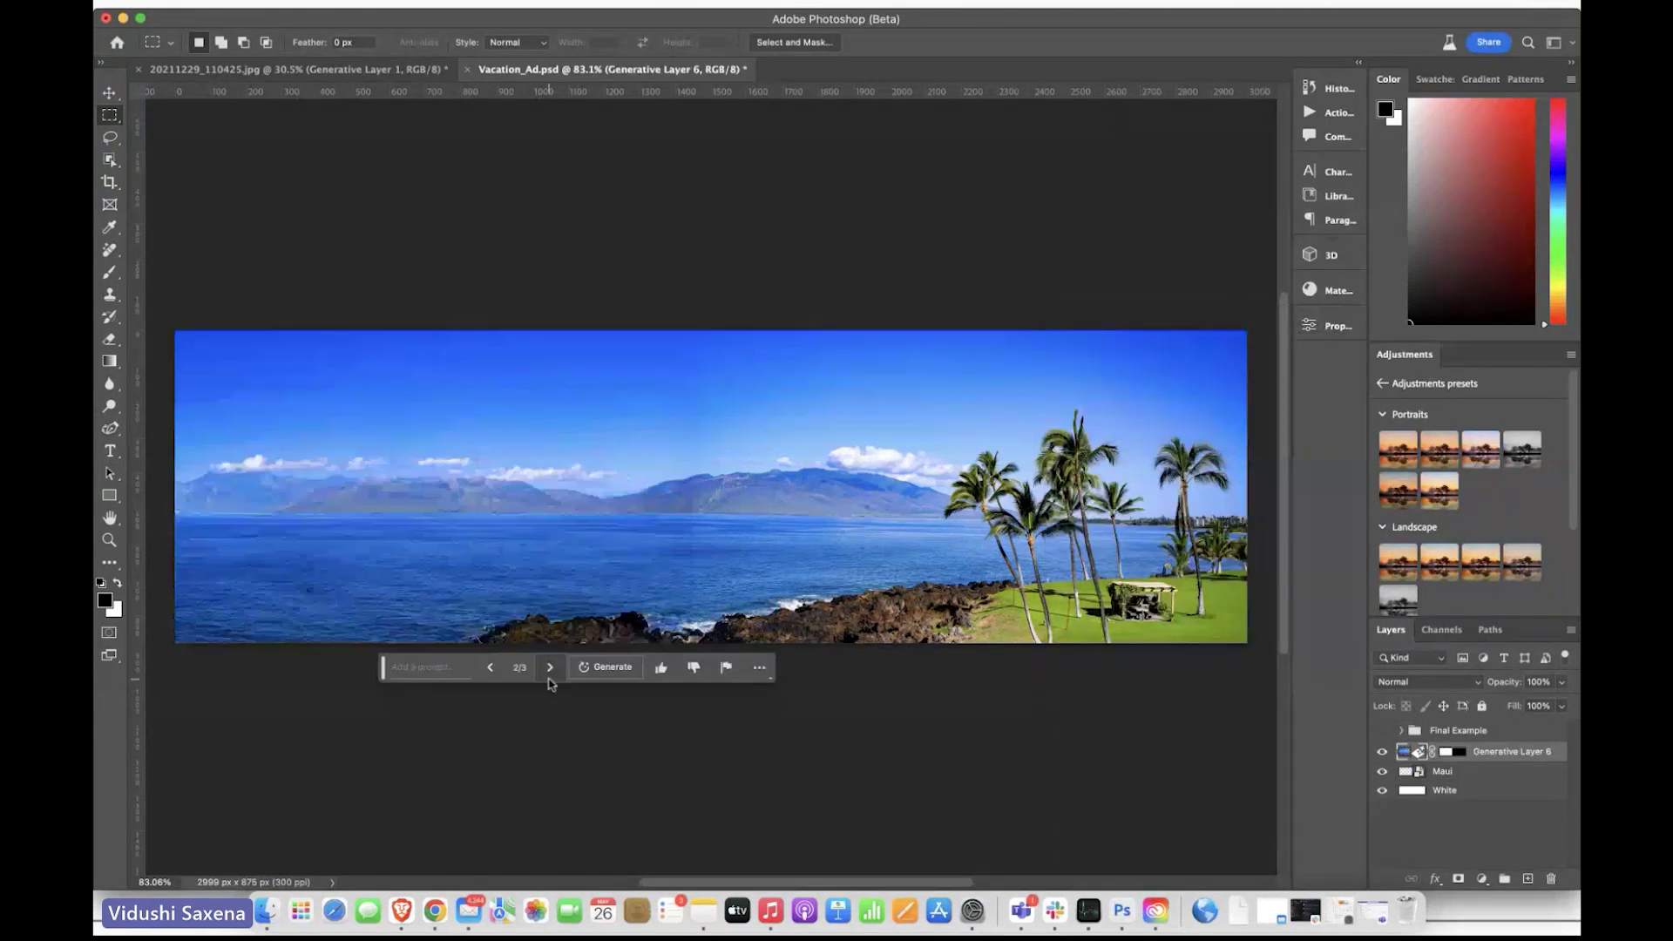
pyautogui.click(550, 668)
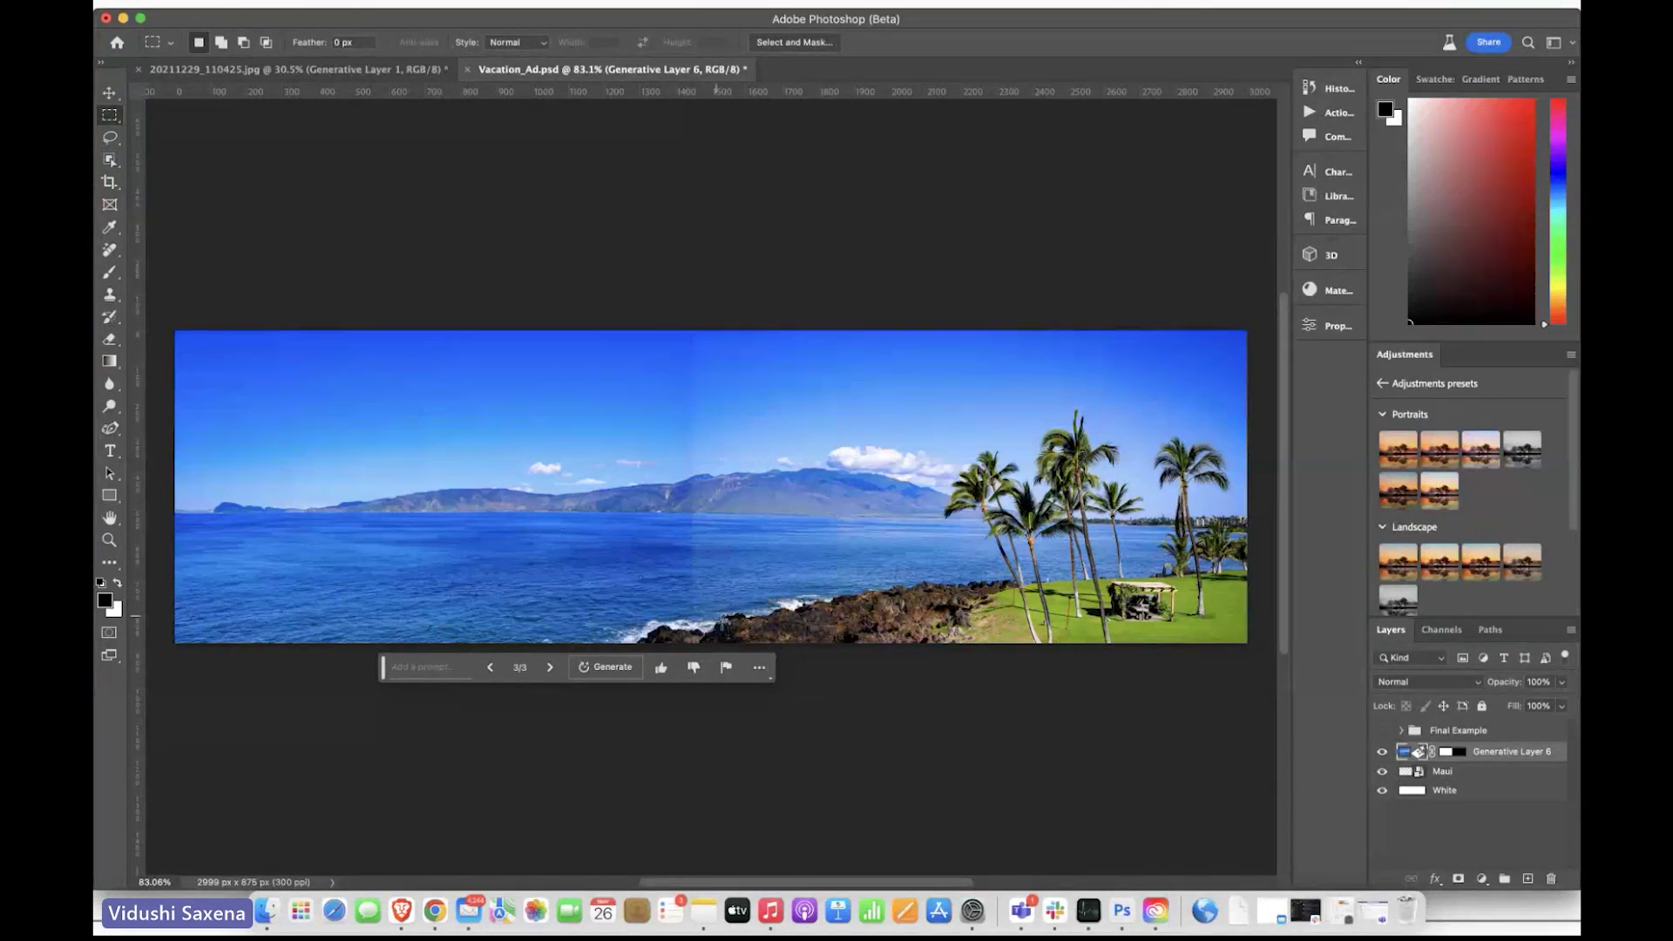
# Step: Select the rocky shoreline with the nearby water and replace it using Generative Fill with the prompt "beach"
pyautogui.moveTo(599, 551); pyautogui.dragTo(1000, 653)
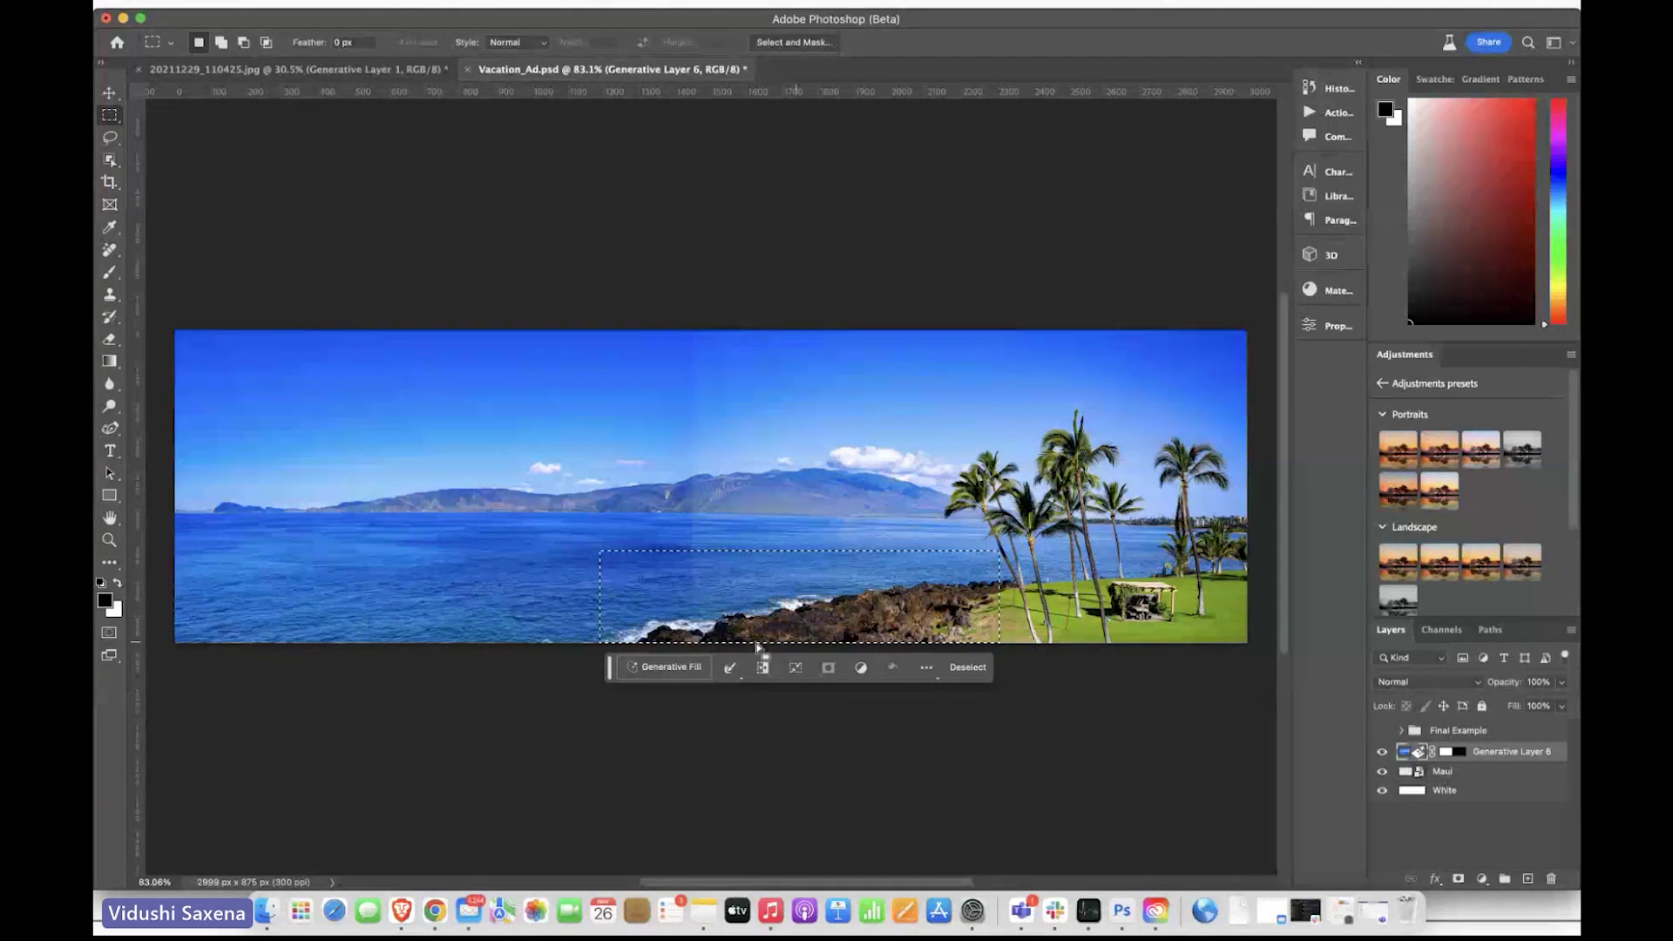
pyautogui.click(700, 668)
pyautogui.write('bea')
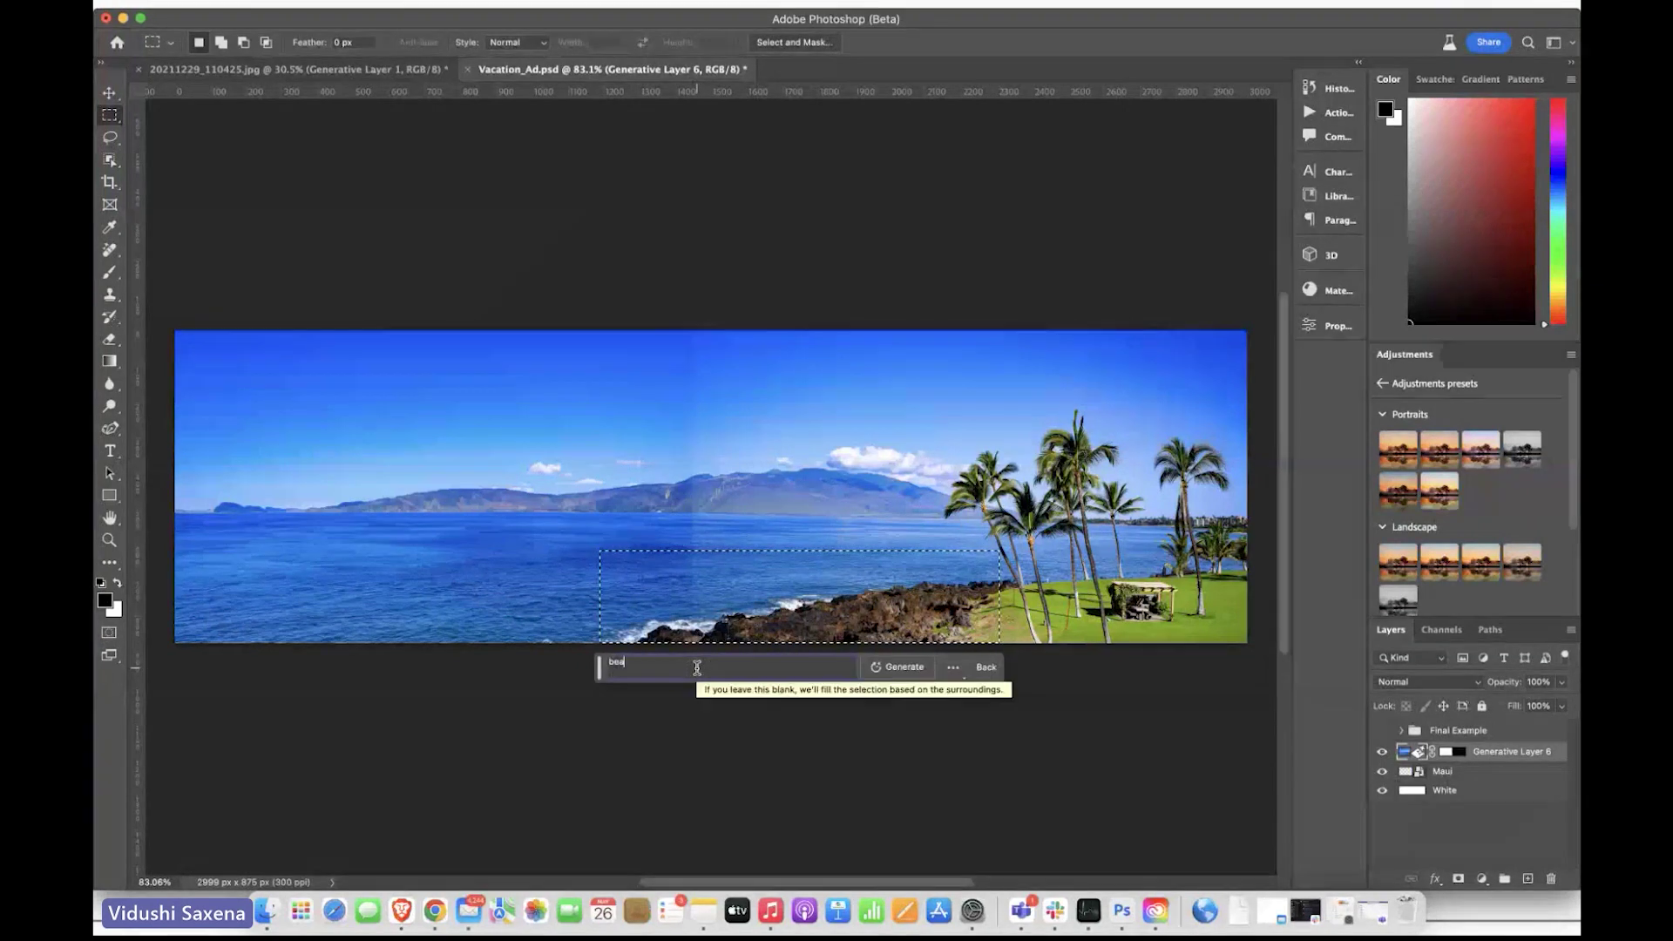
pyautogui.write('ch')
pyautogui.click(892, 671)
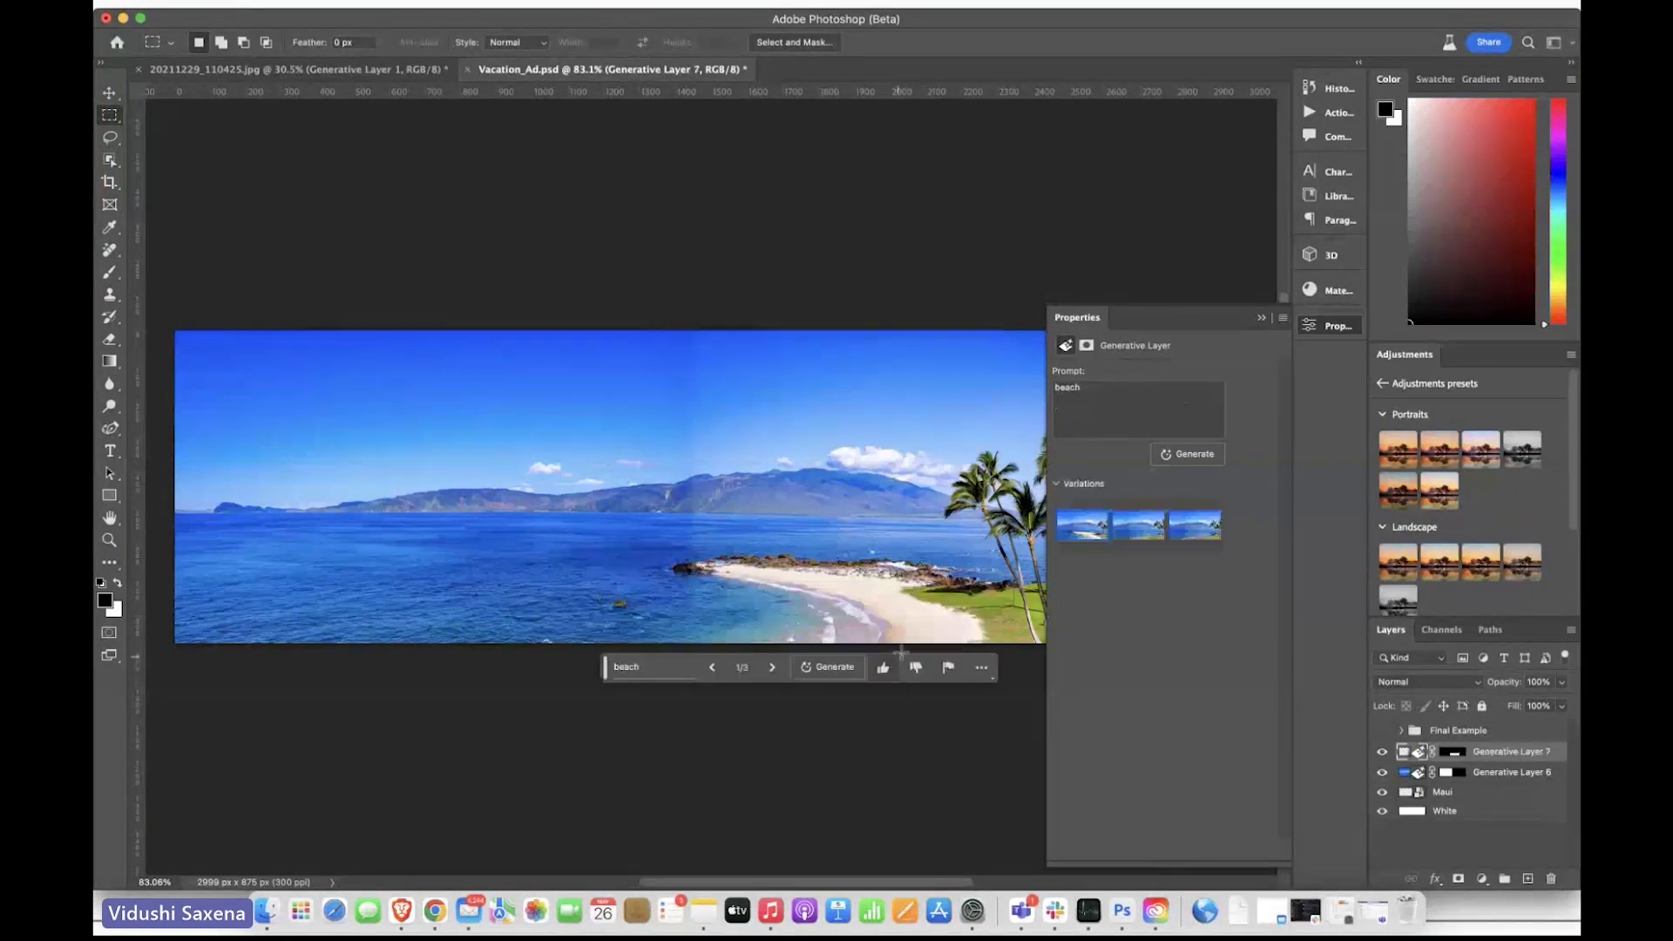
# Step: Compare the generated beach variations and keep the third one
pyautogui.click(1145, 532)
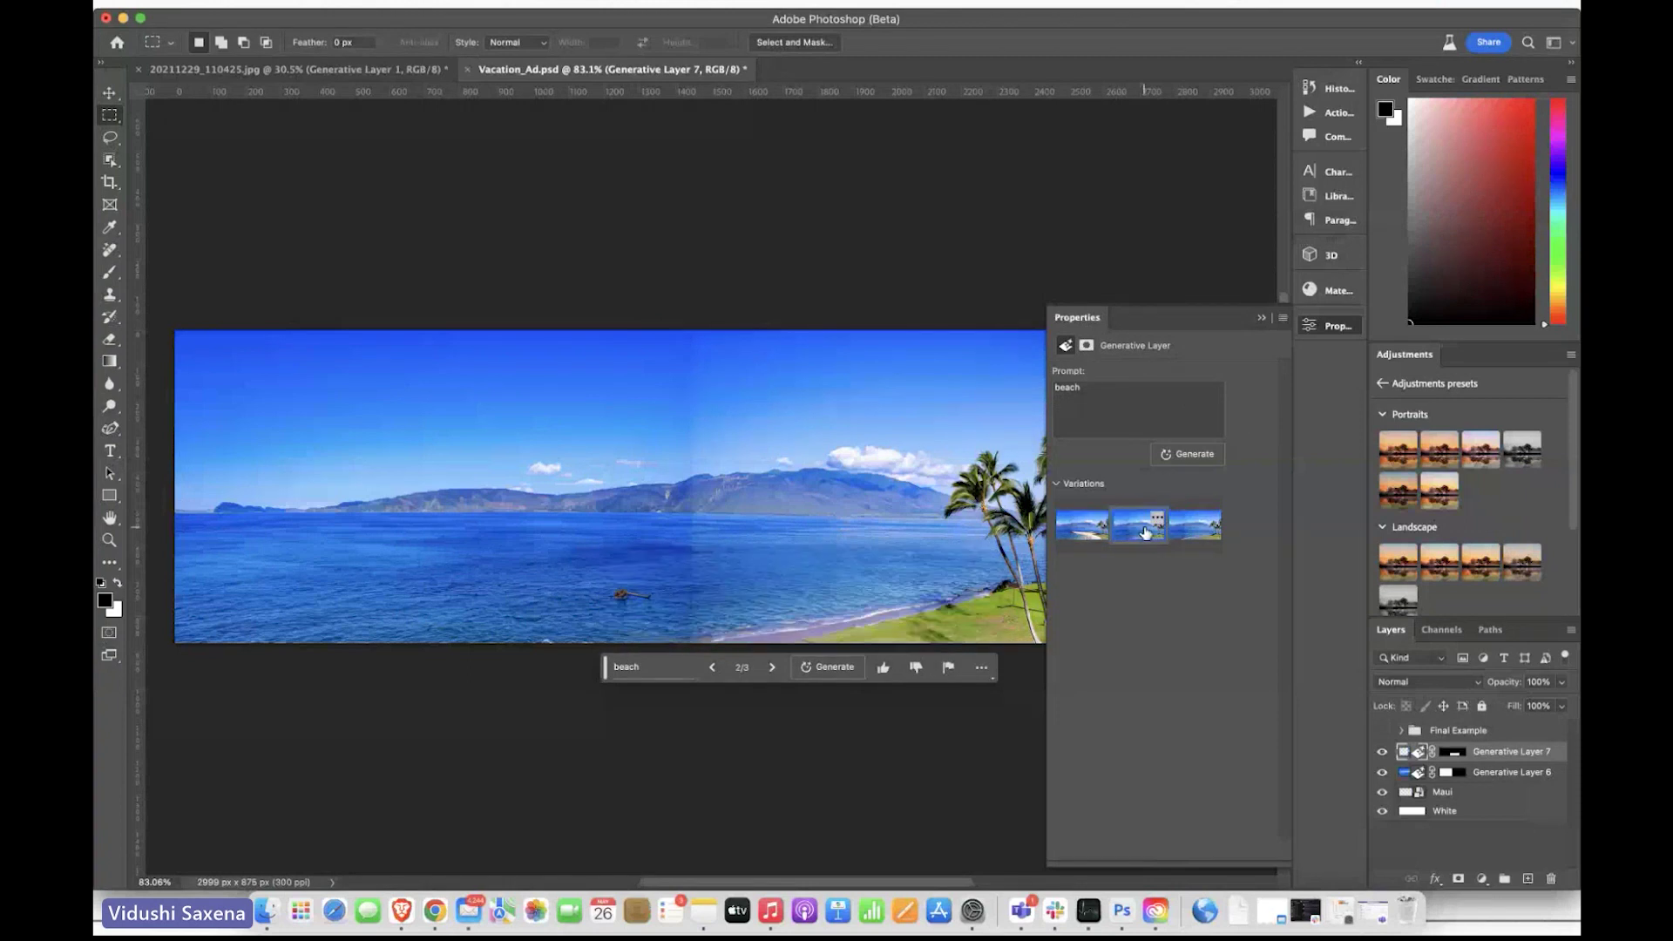
pyautogui.click(1201, 538)
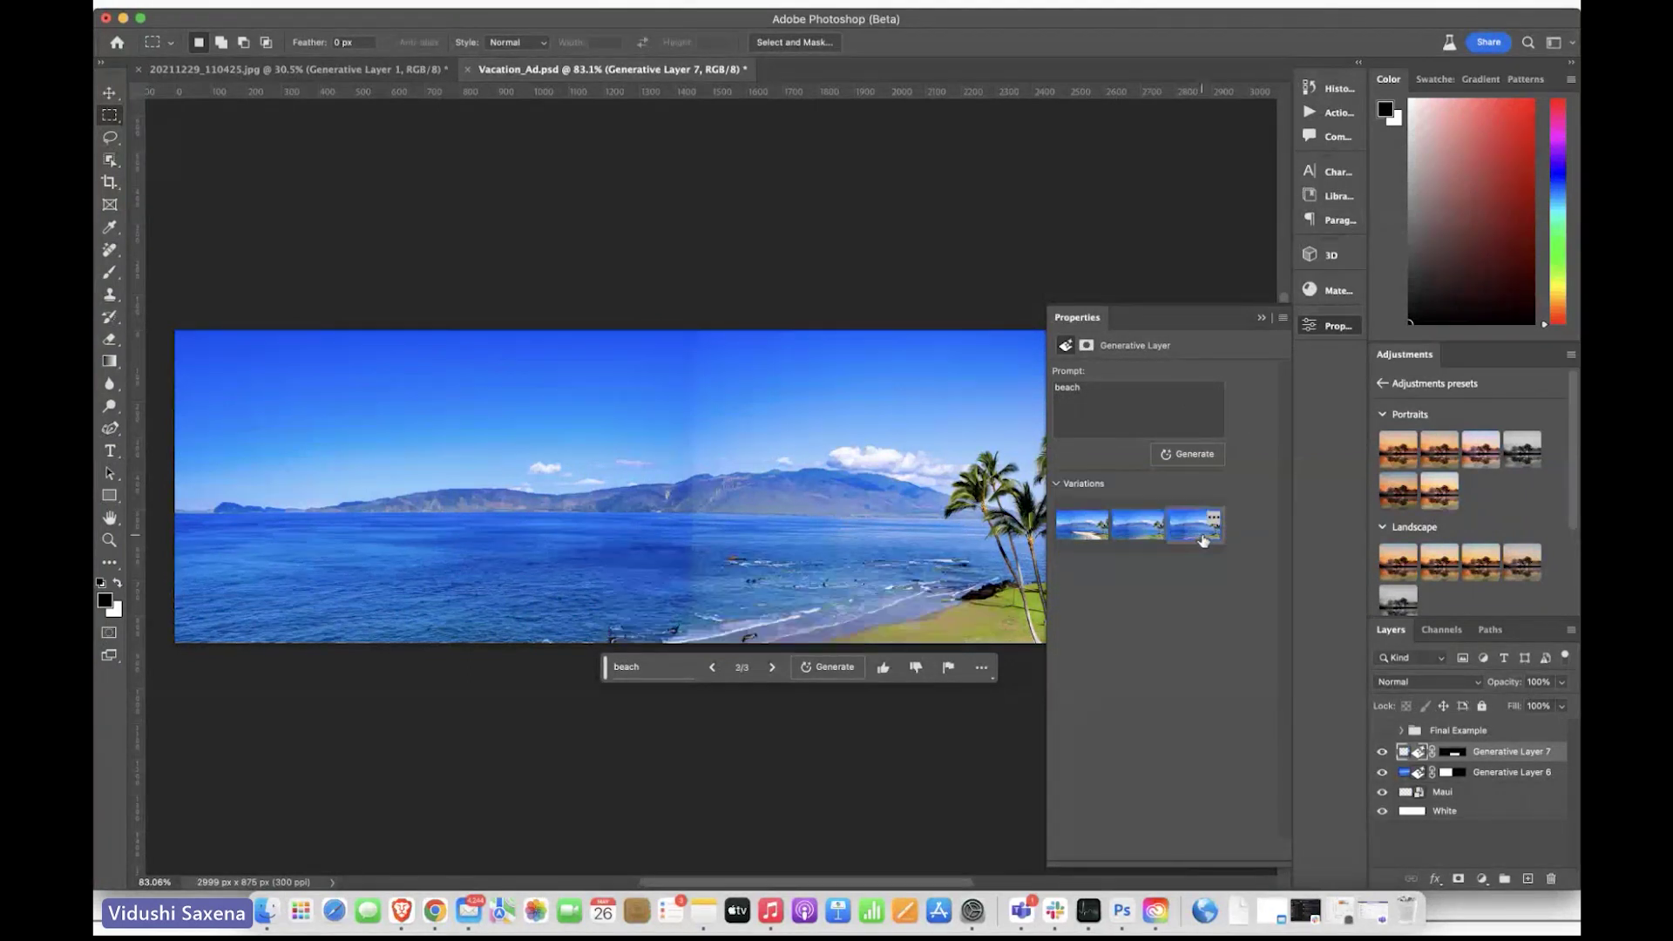
pyautogui.click(1261, 317)
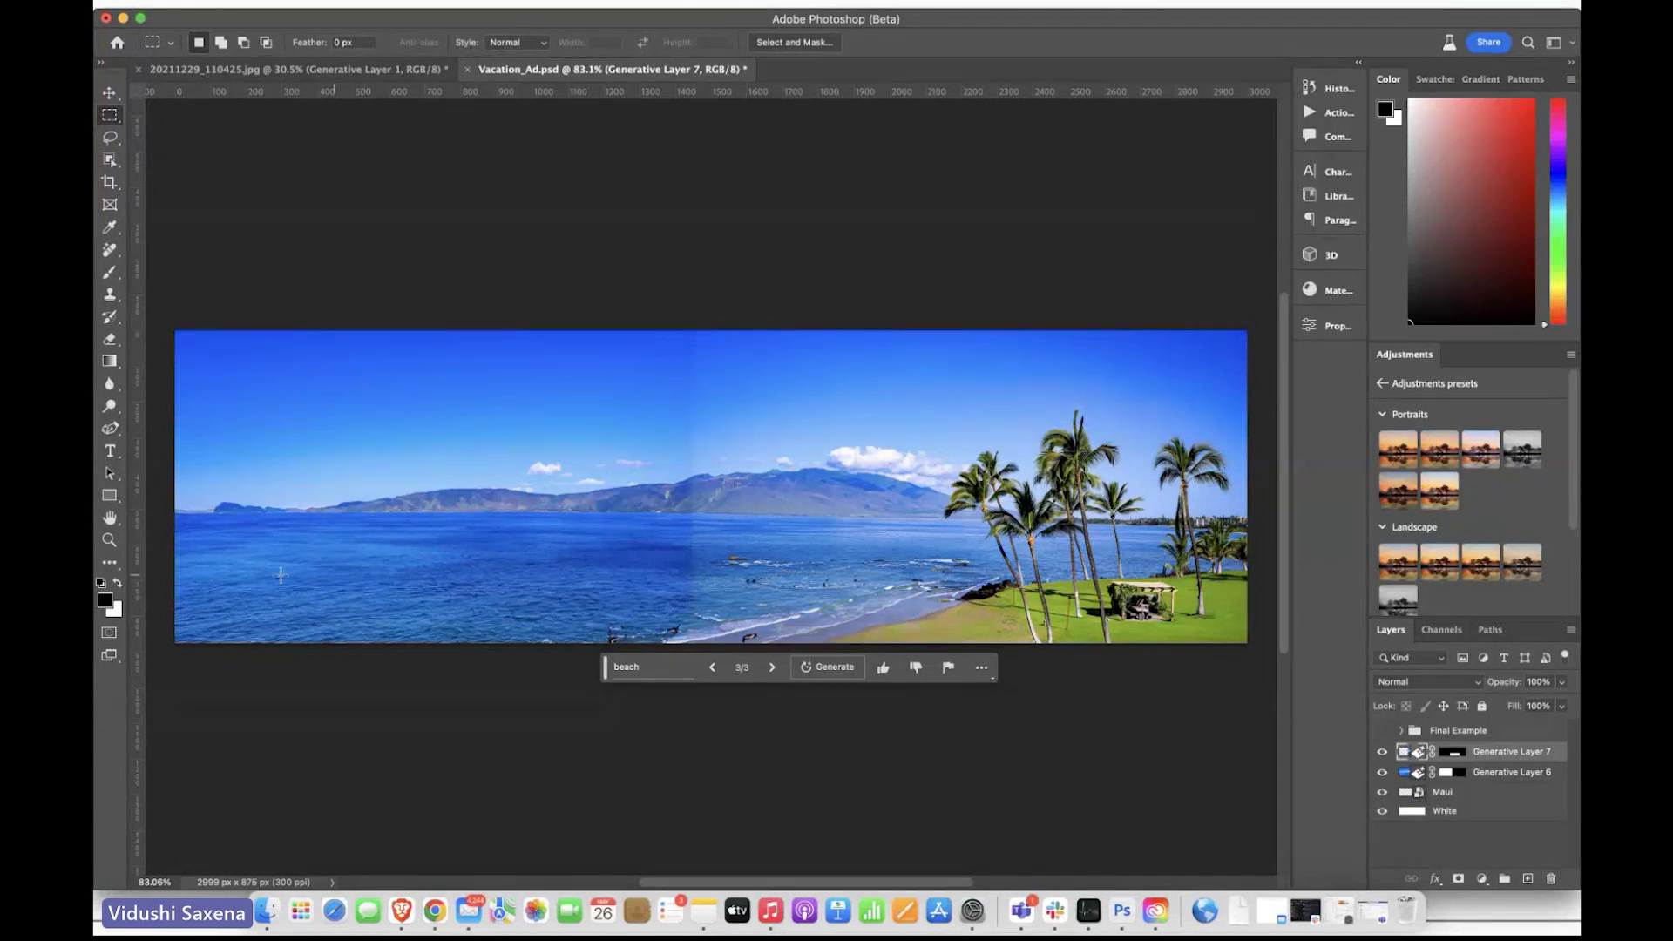
# Step: Select a wide strip of open sea below the distant hills and add a "cruise ship" there with Generative Fill
pyautogui.moveTo(241, 524); pyautogui.dragTo(483, 573)
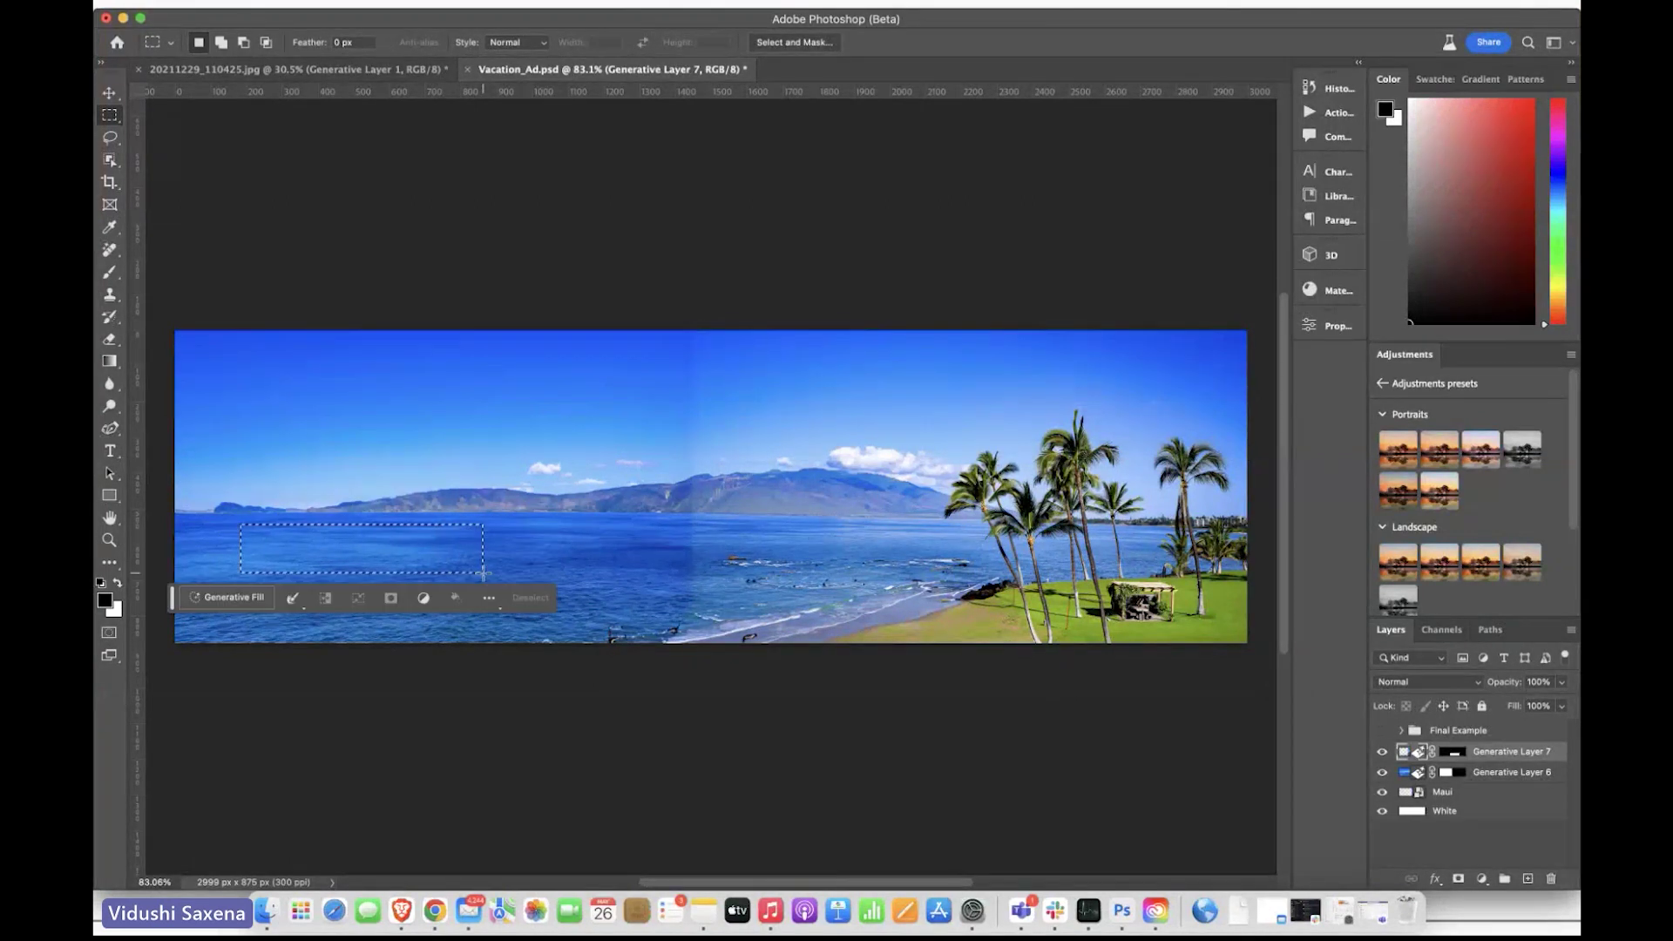
pyautogui.click(244, 599)
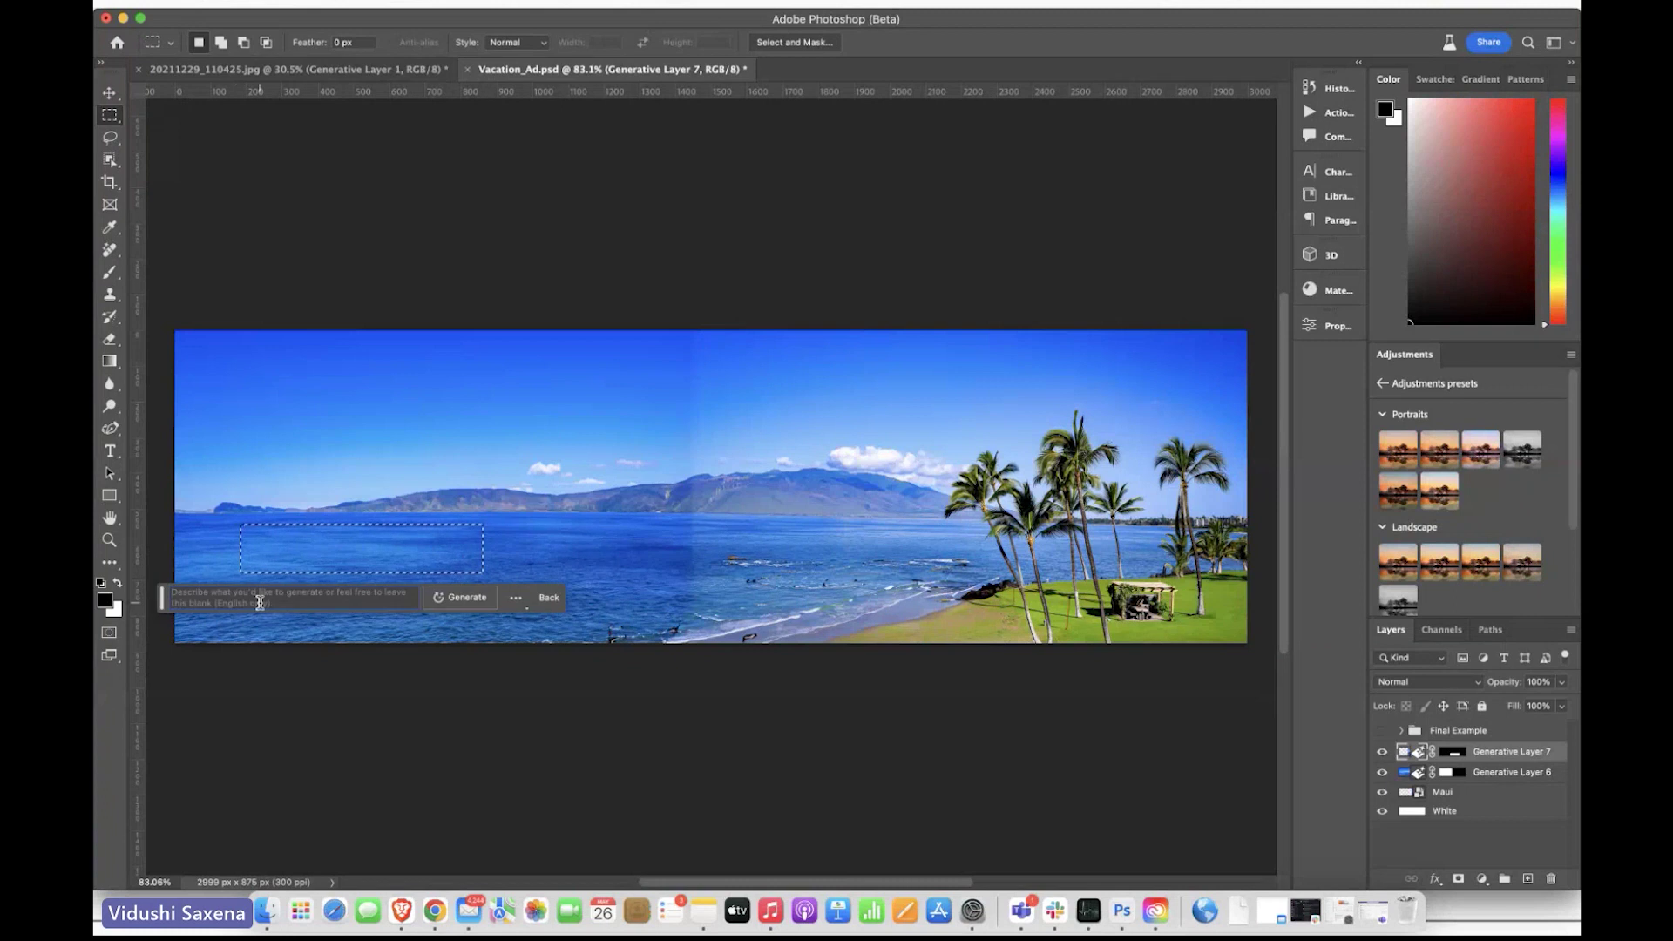
pyautogui.write('cr')
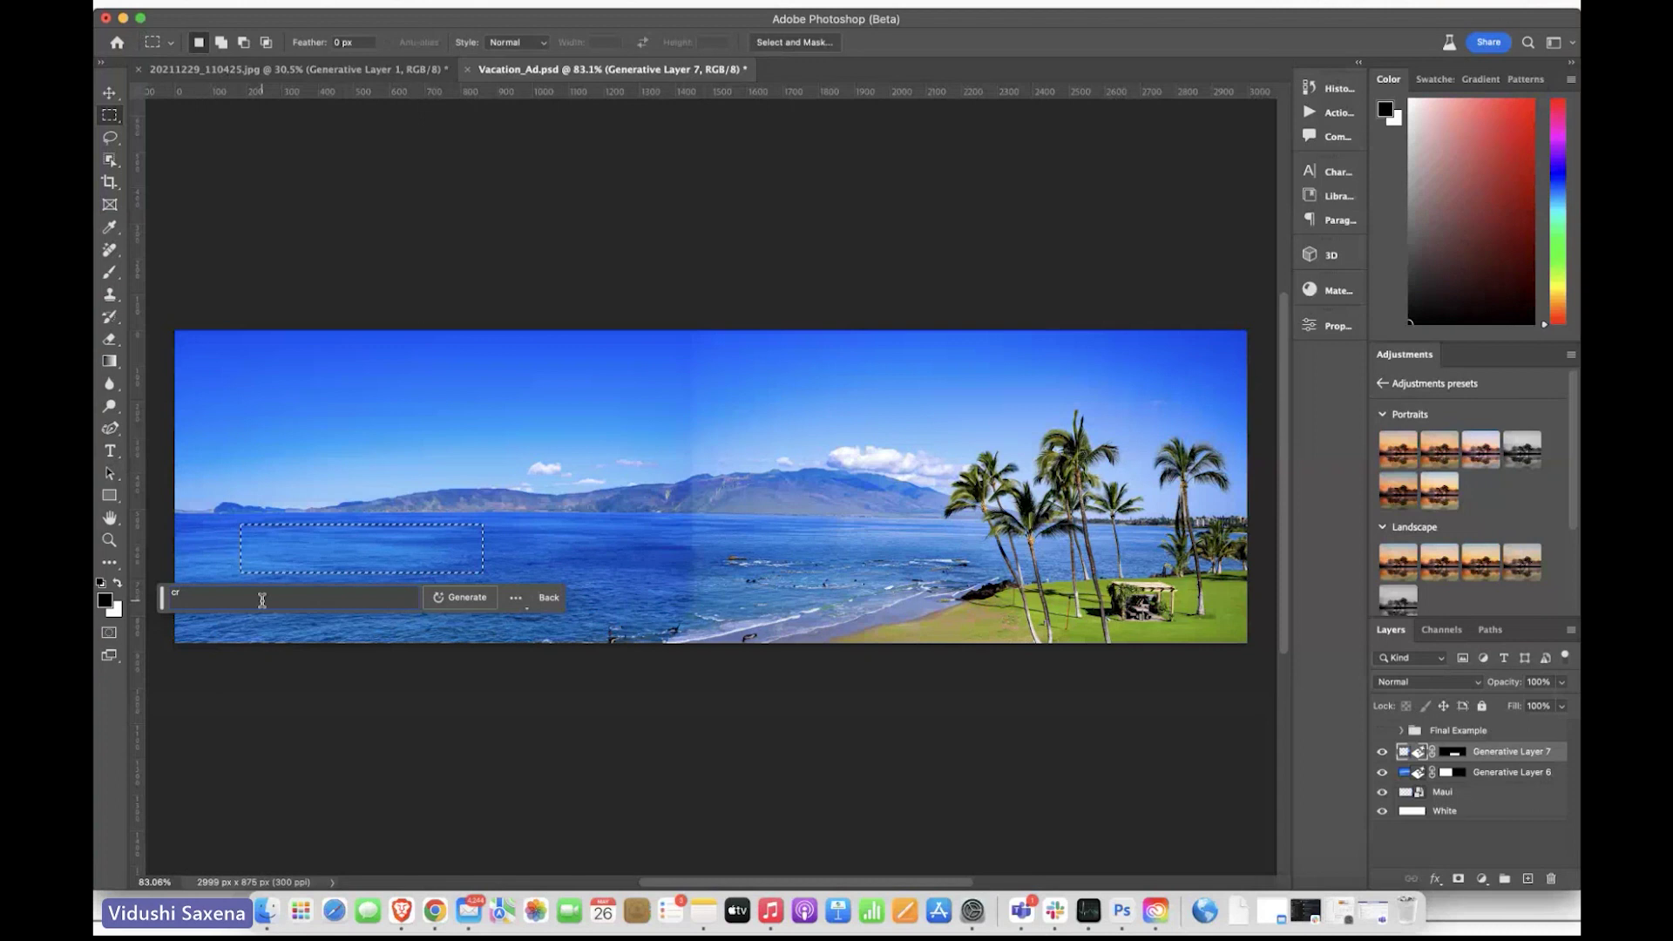
pyautogui.write('uise')
pyautogui.write('ship')
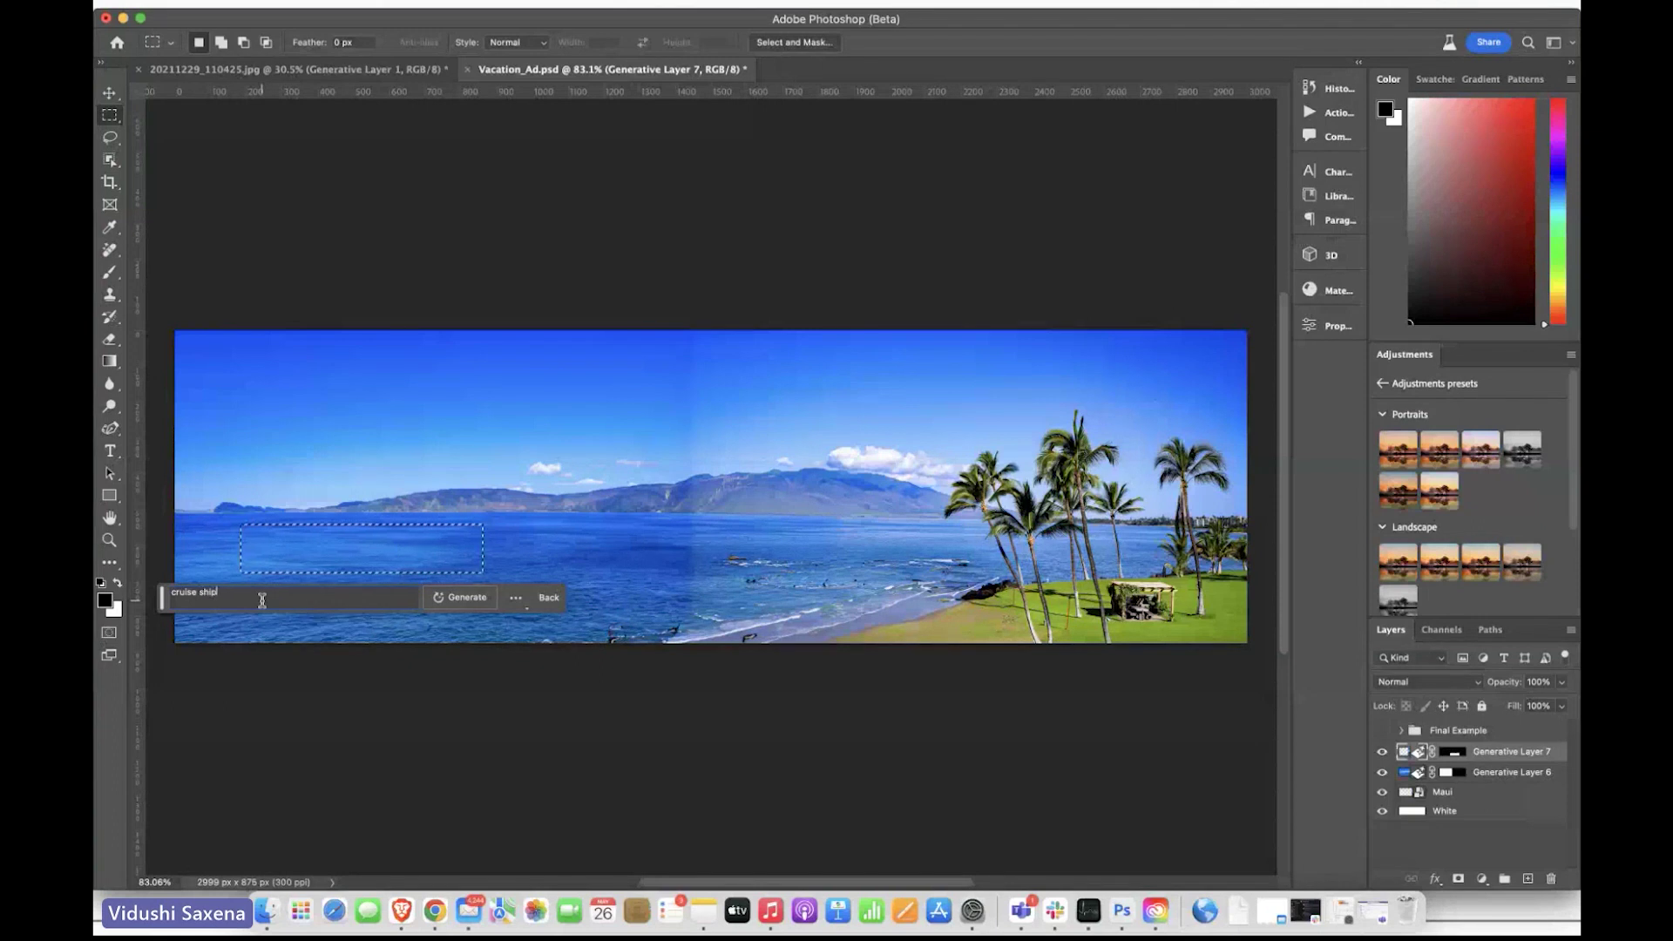
pyautogui.click(474, 605)
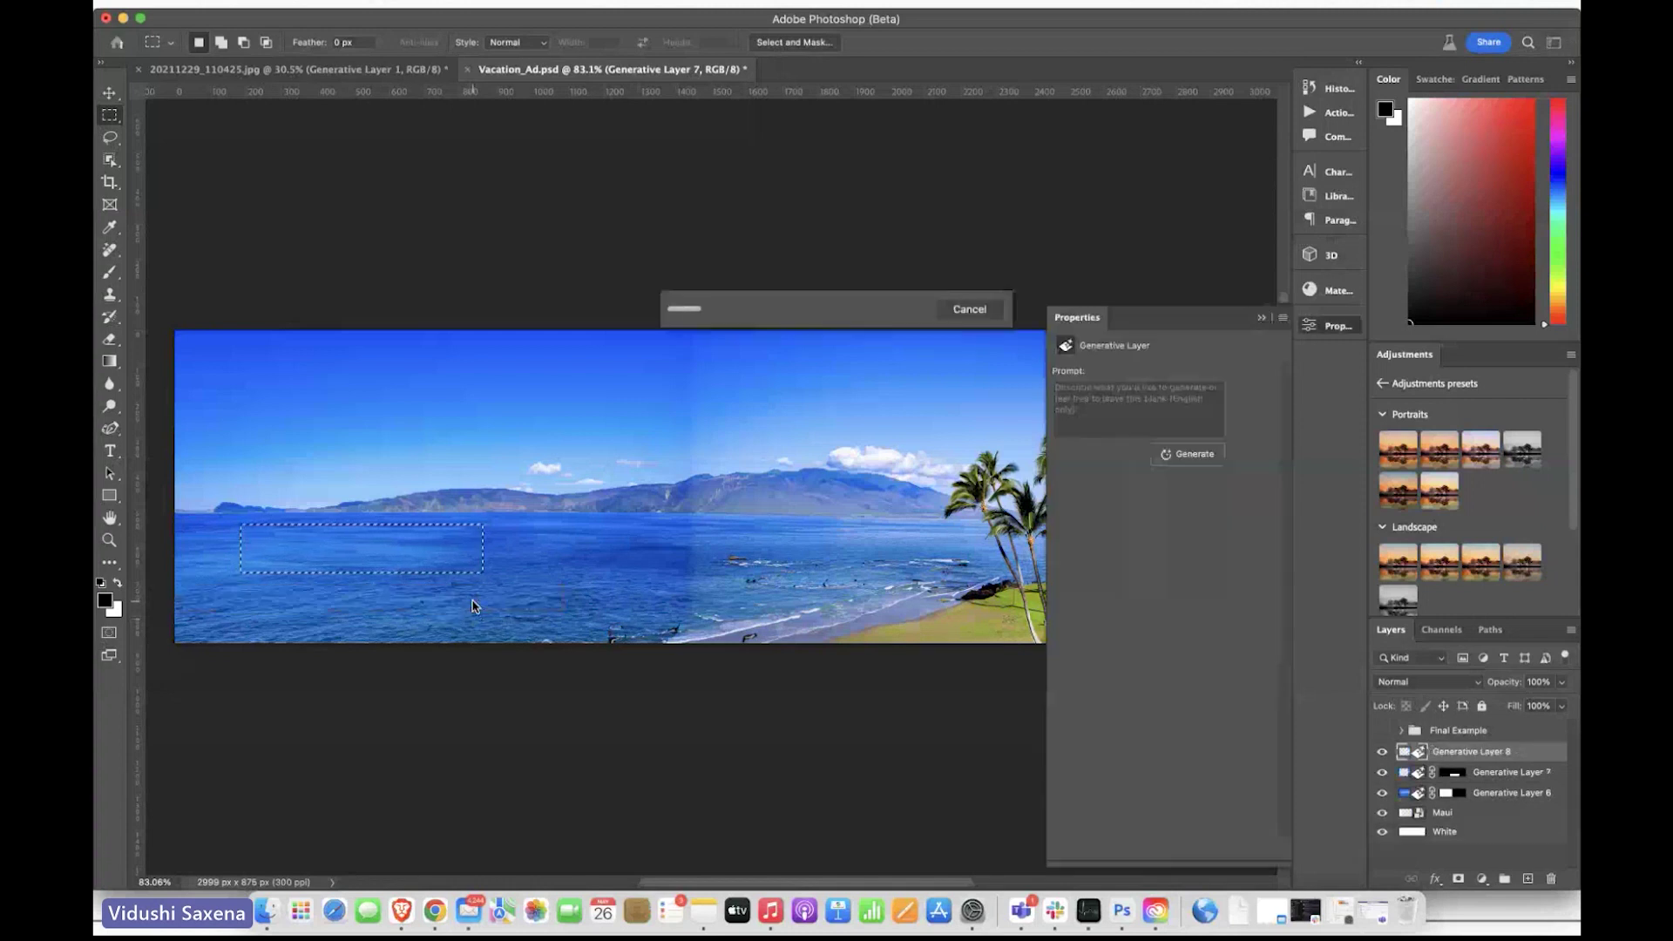
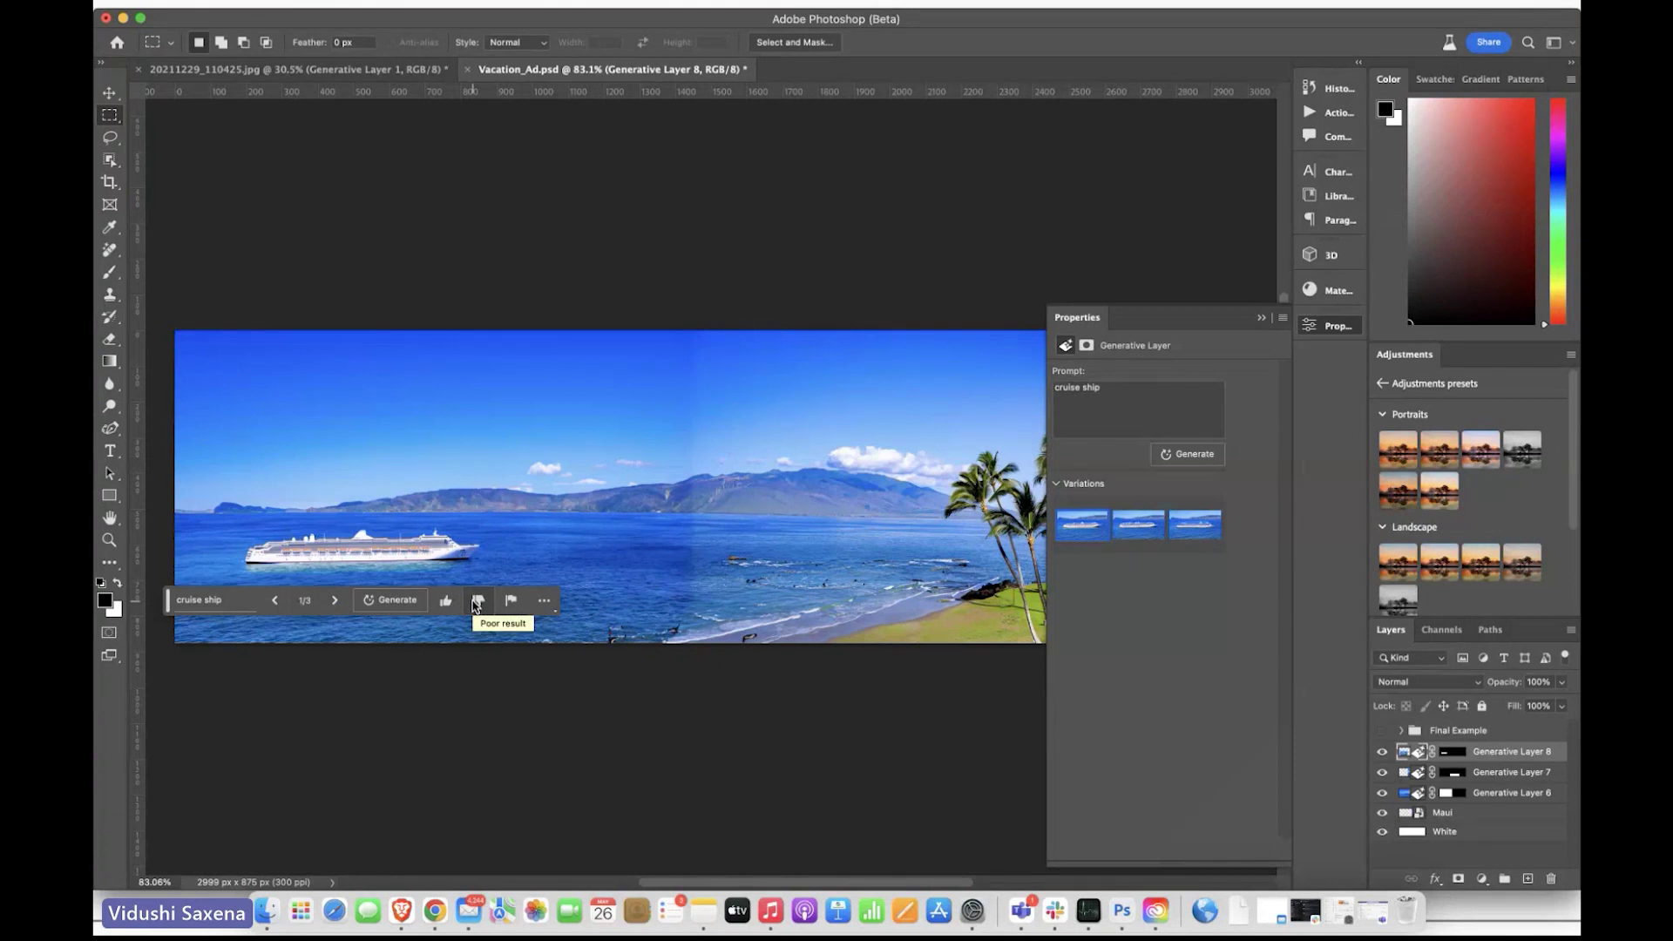
pyautogui.click(1260, 319)
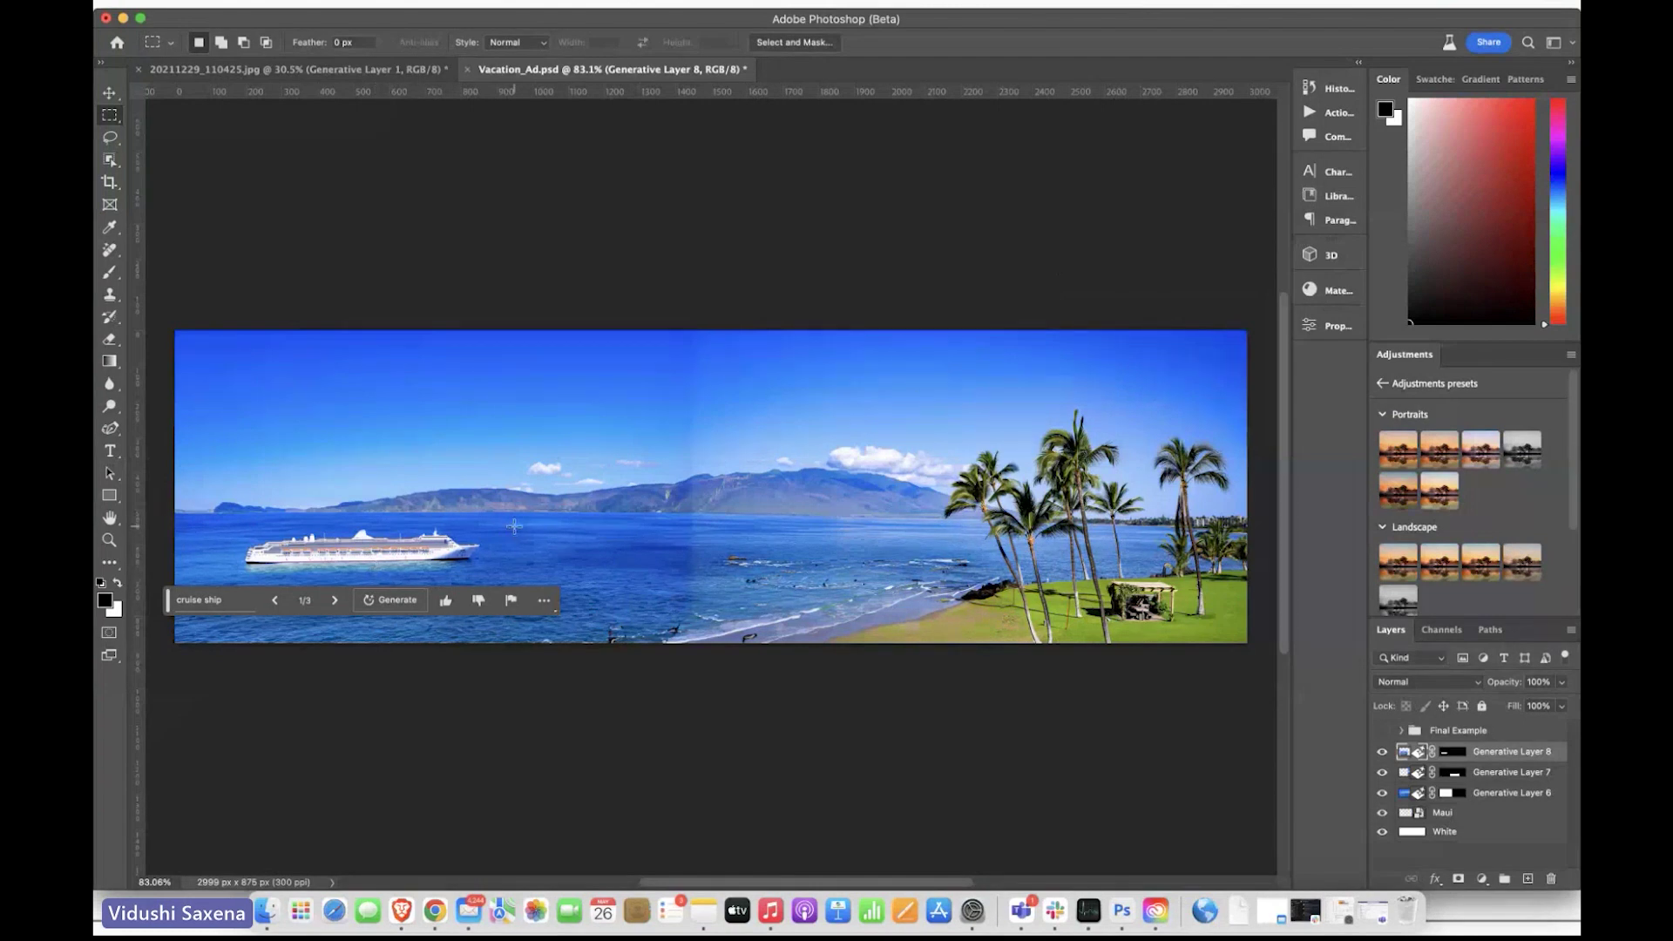
# Step: Select a strip of sky above the palm trees and generate "clouds" in it with Generative Fill
pyautogui.moveTo(1017, 358); pyautogui.dragTo(1218, 399)
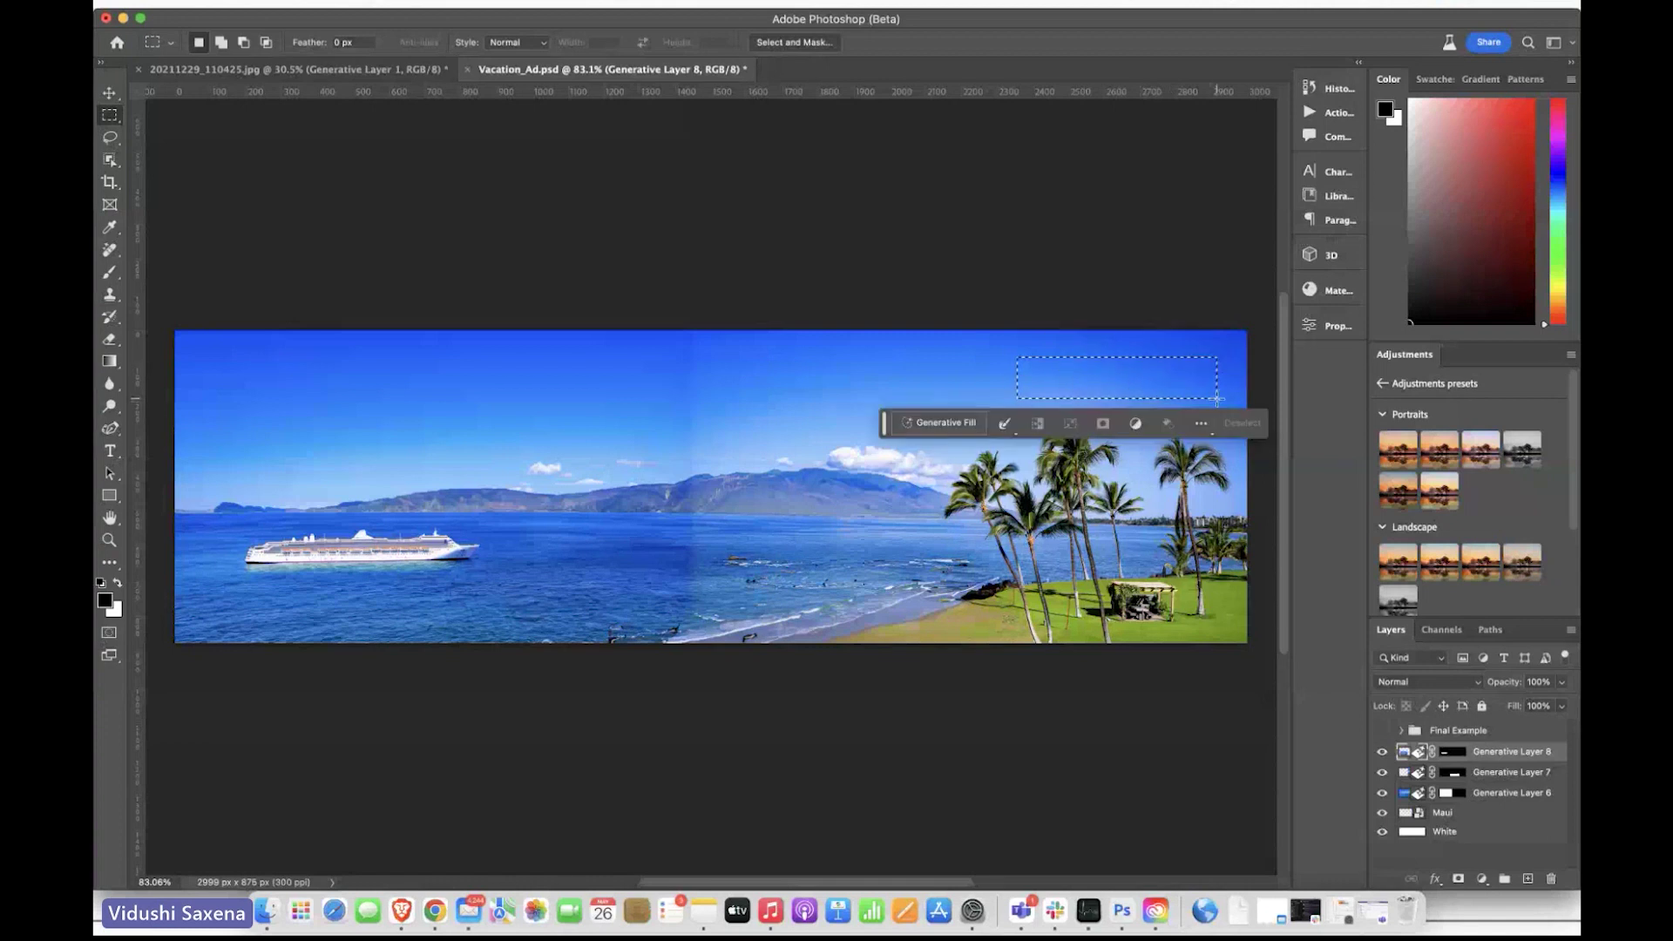
pyautogui.click(920, 428)
pyautogui.write('clouds')
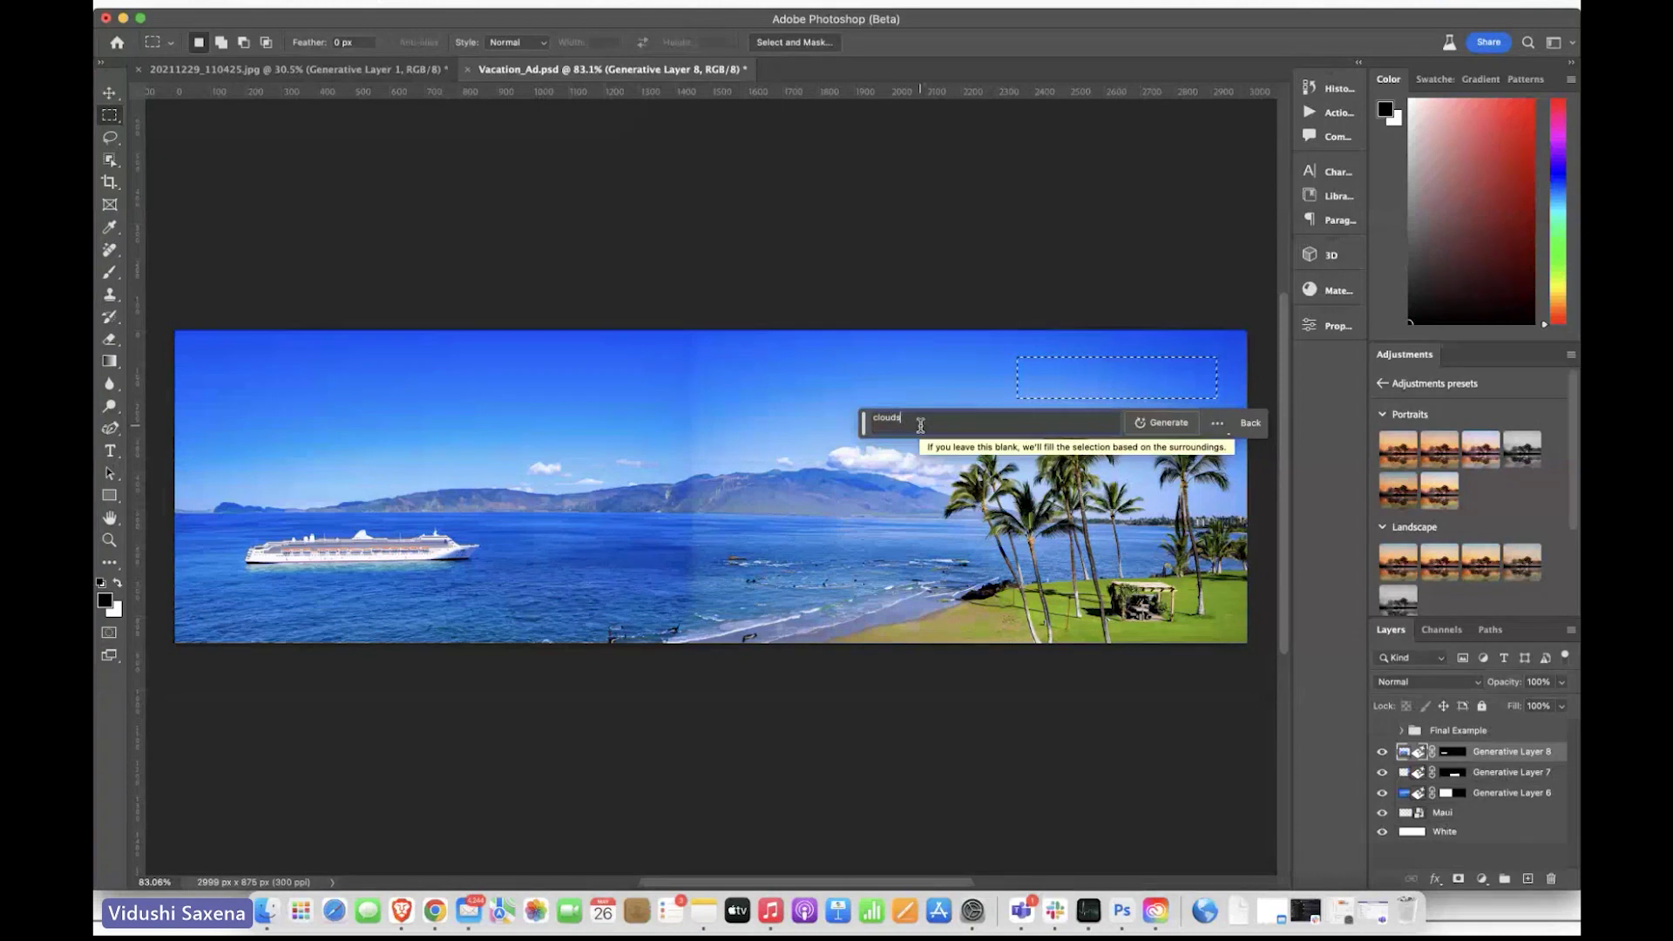
pyautogui.click(1156, 422)
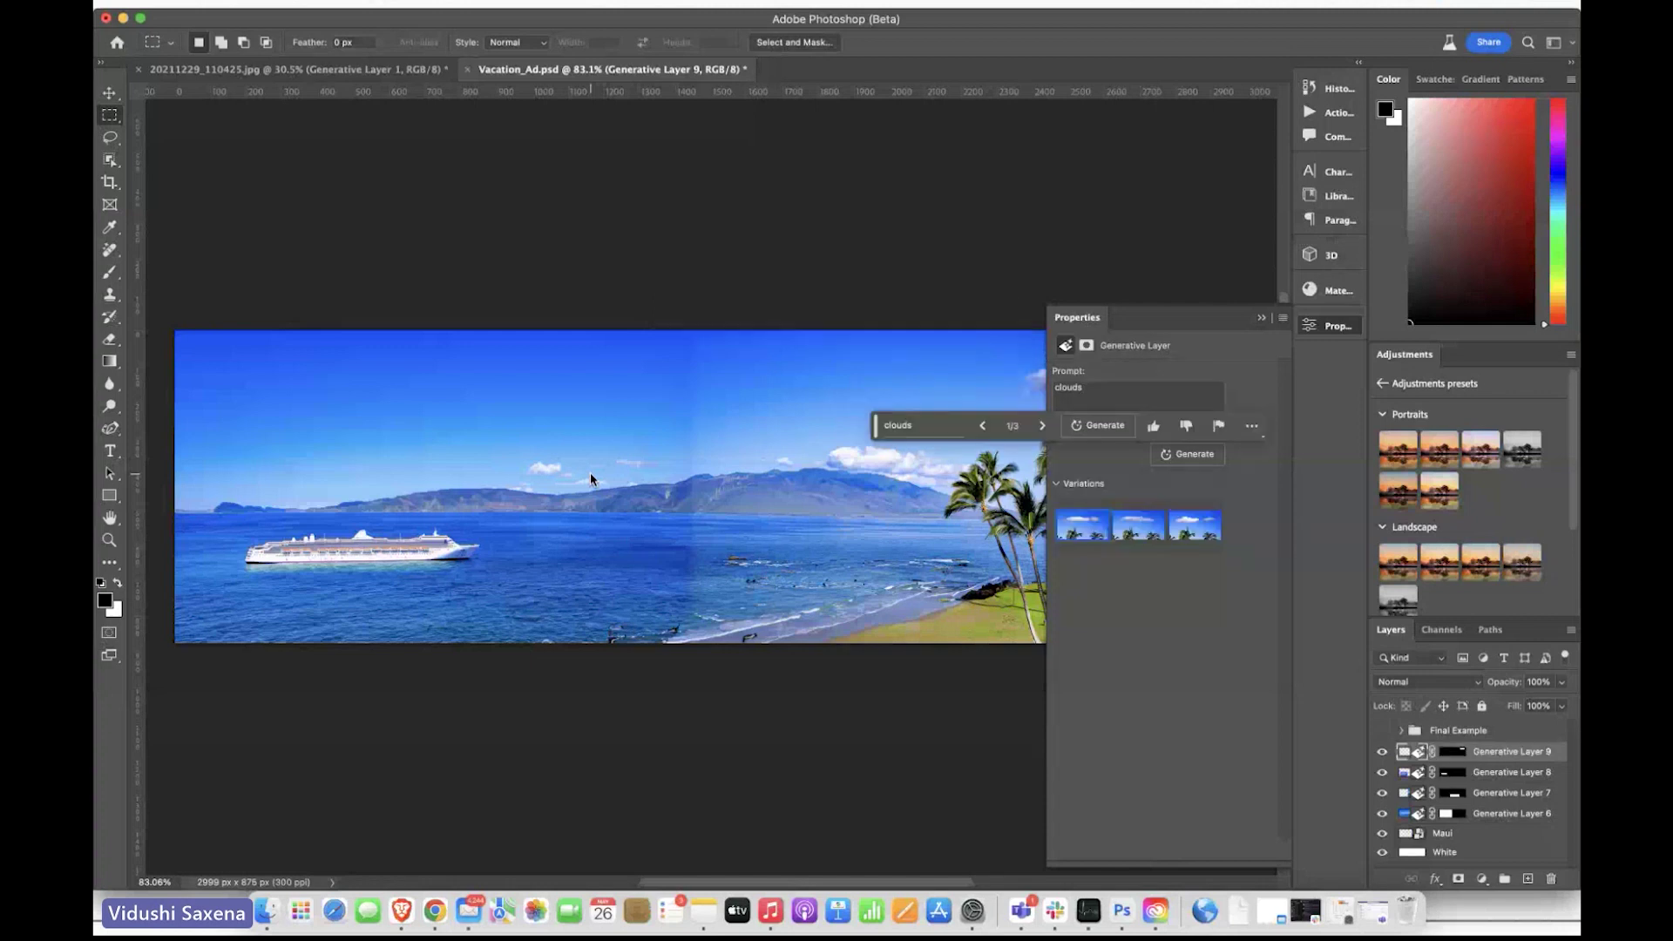
# Step: Compare the generated cloud variations and keep the one with two separate clouds
pyautogui.click(1121, 533)
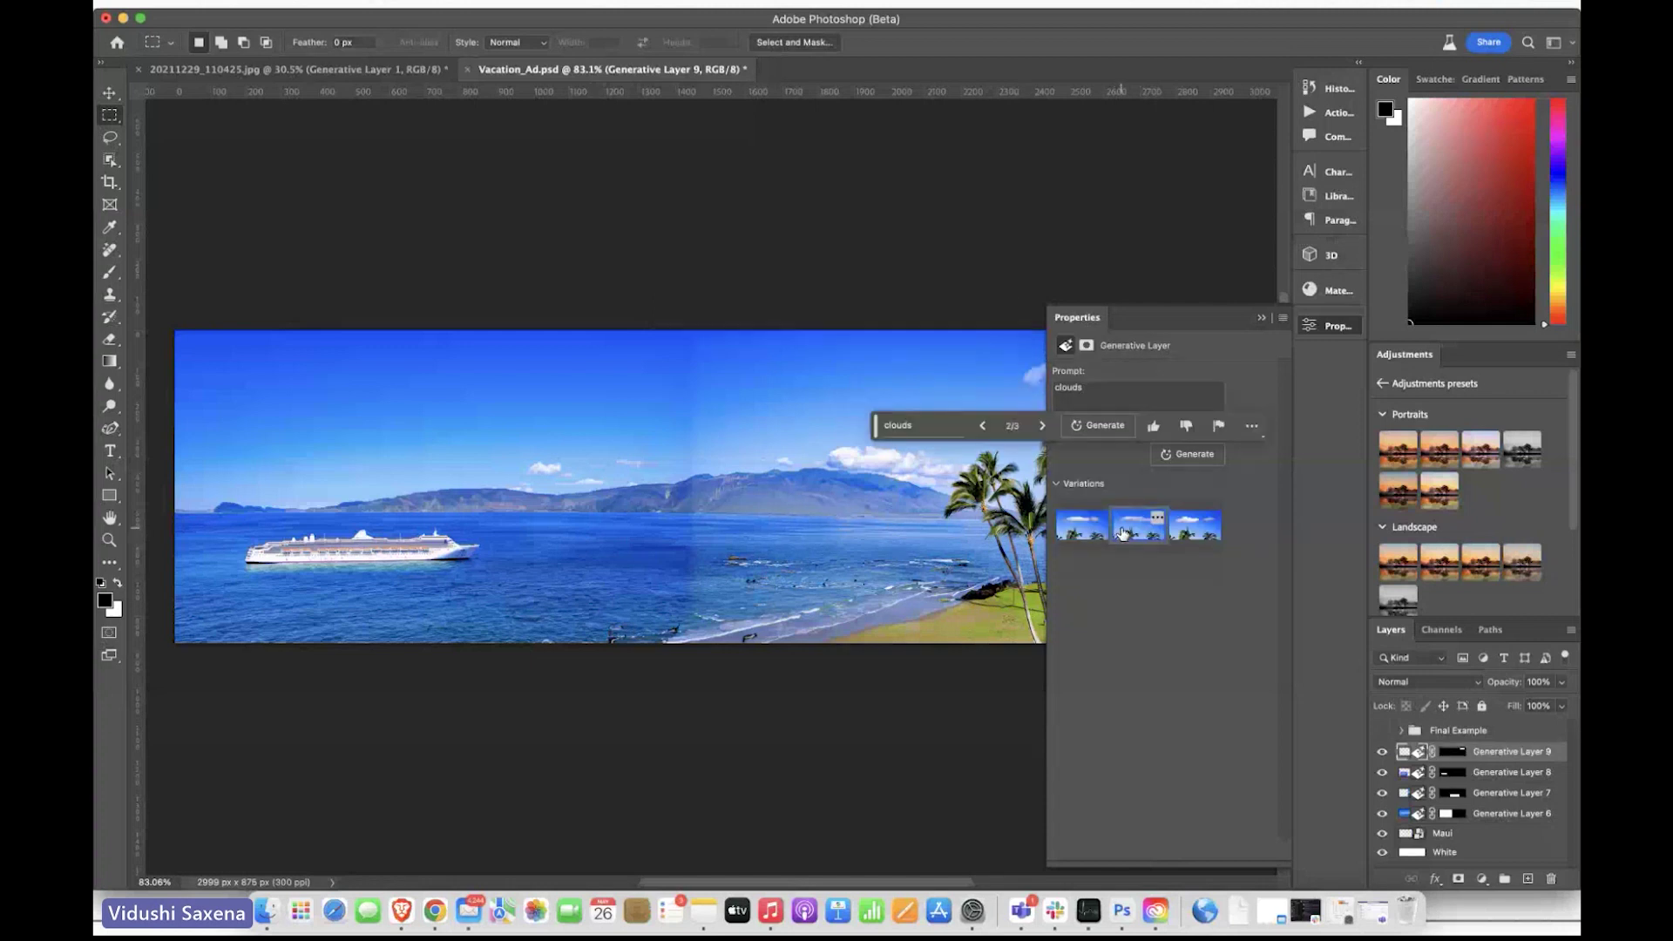
pyautogui.click(1261, 318)
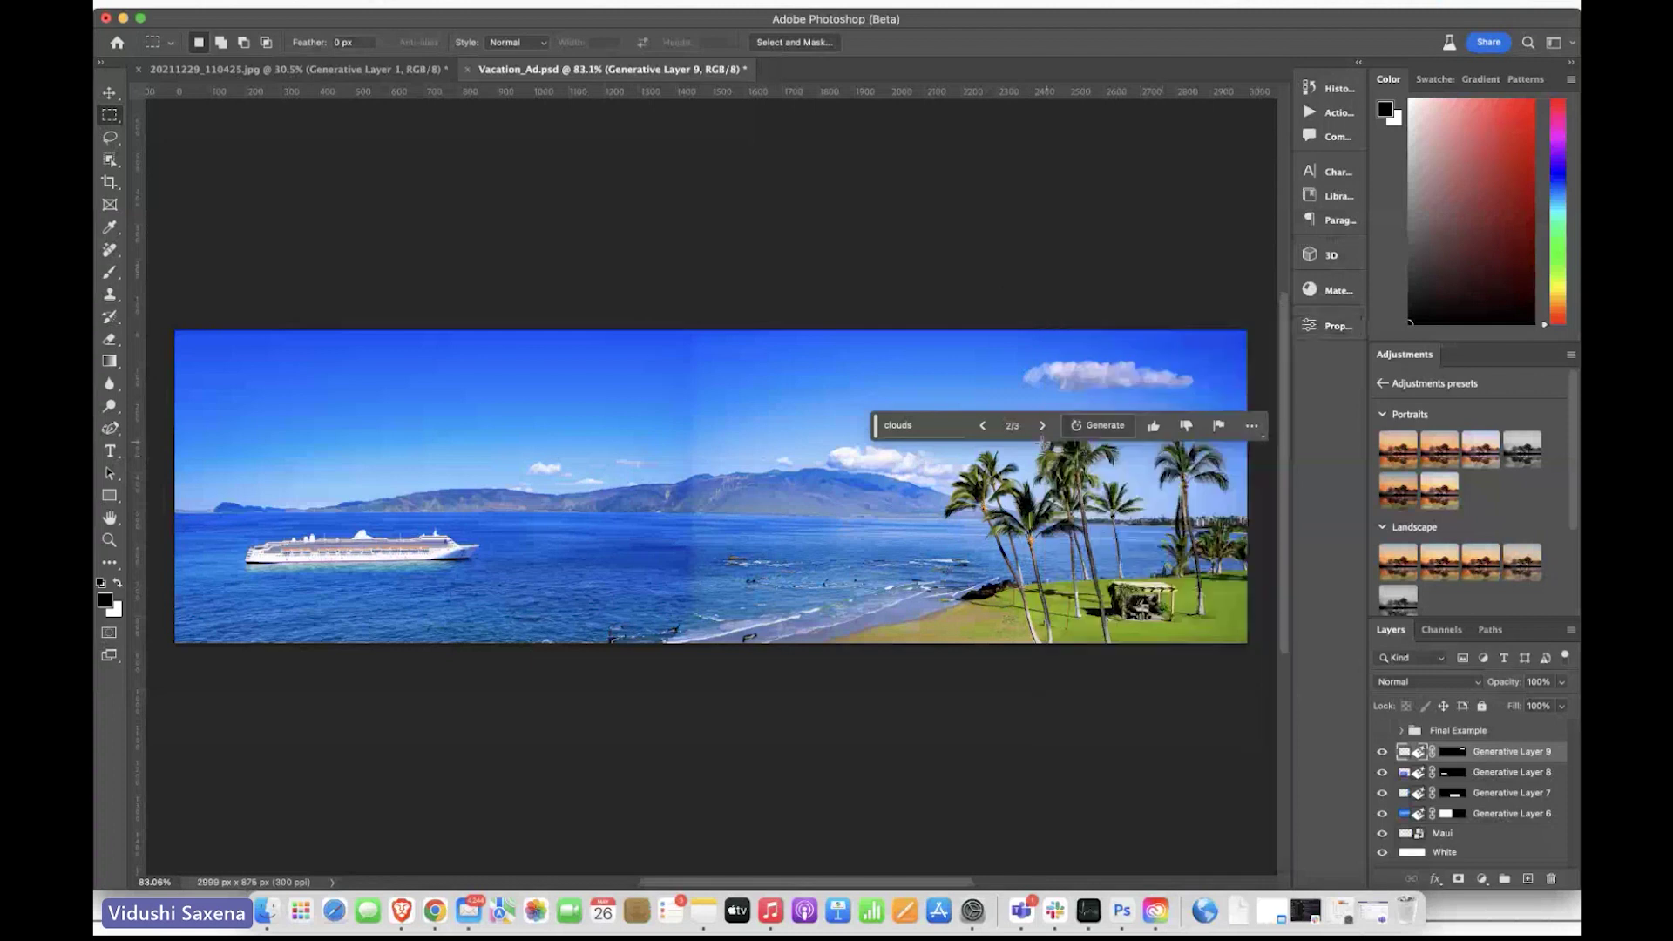
pyautogui.click(1042, 426)
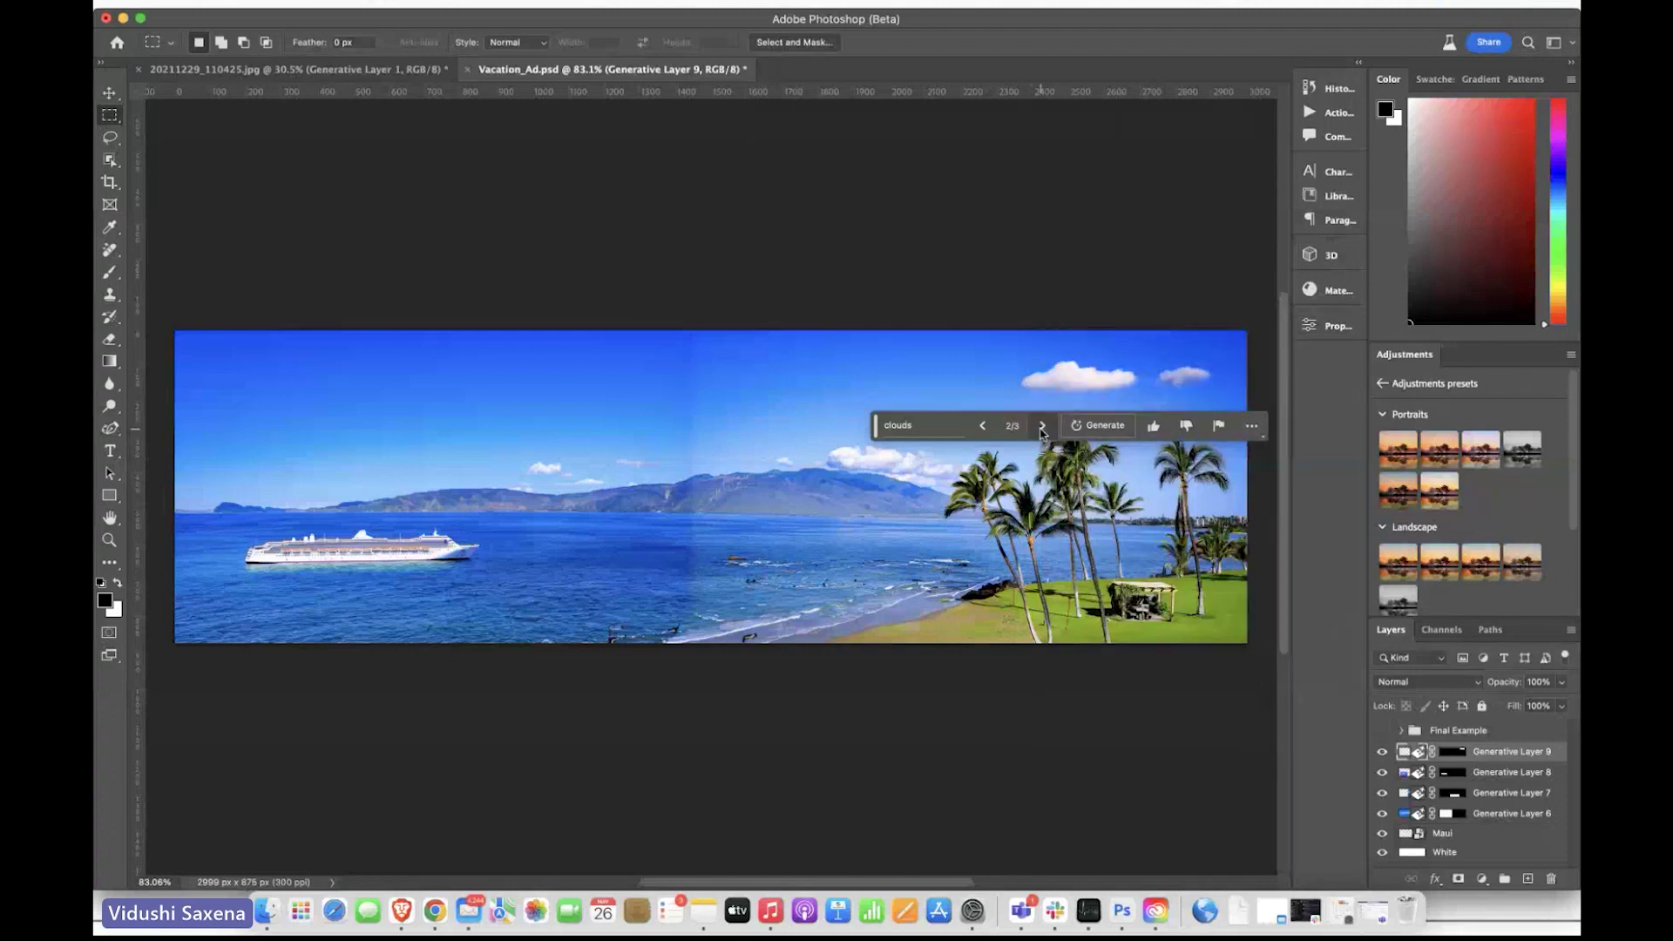
pyautogui.click(980, 427)
pyautogui.click(1042, 425)
# Step: Select a rectangle of sky above the cruise ship and generate an "aeroplane" in it with Generative Fill
pyautogui.moveTo(415, 371); pyautogui.dragTo(603, 434)
pyautogui.click(405, 454)
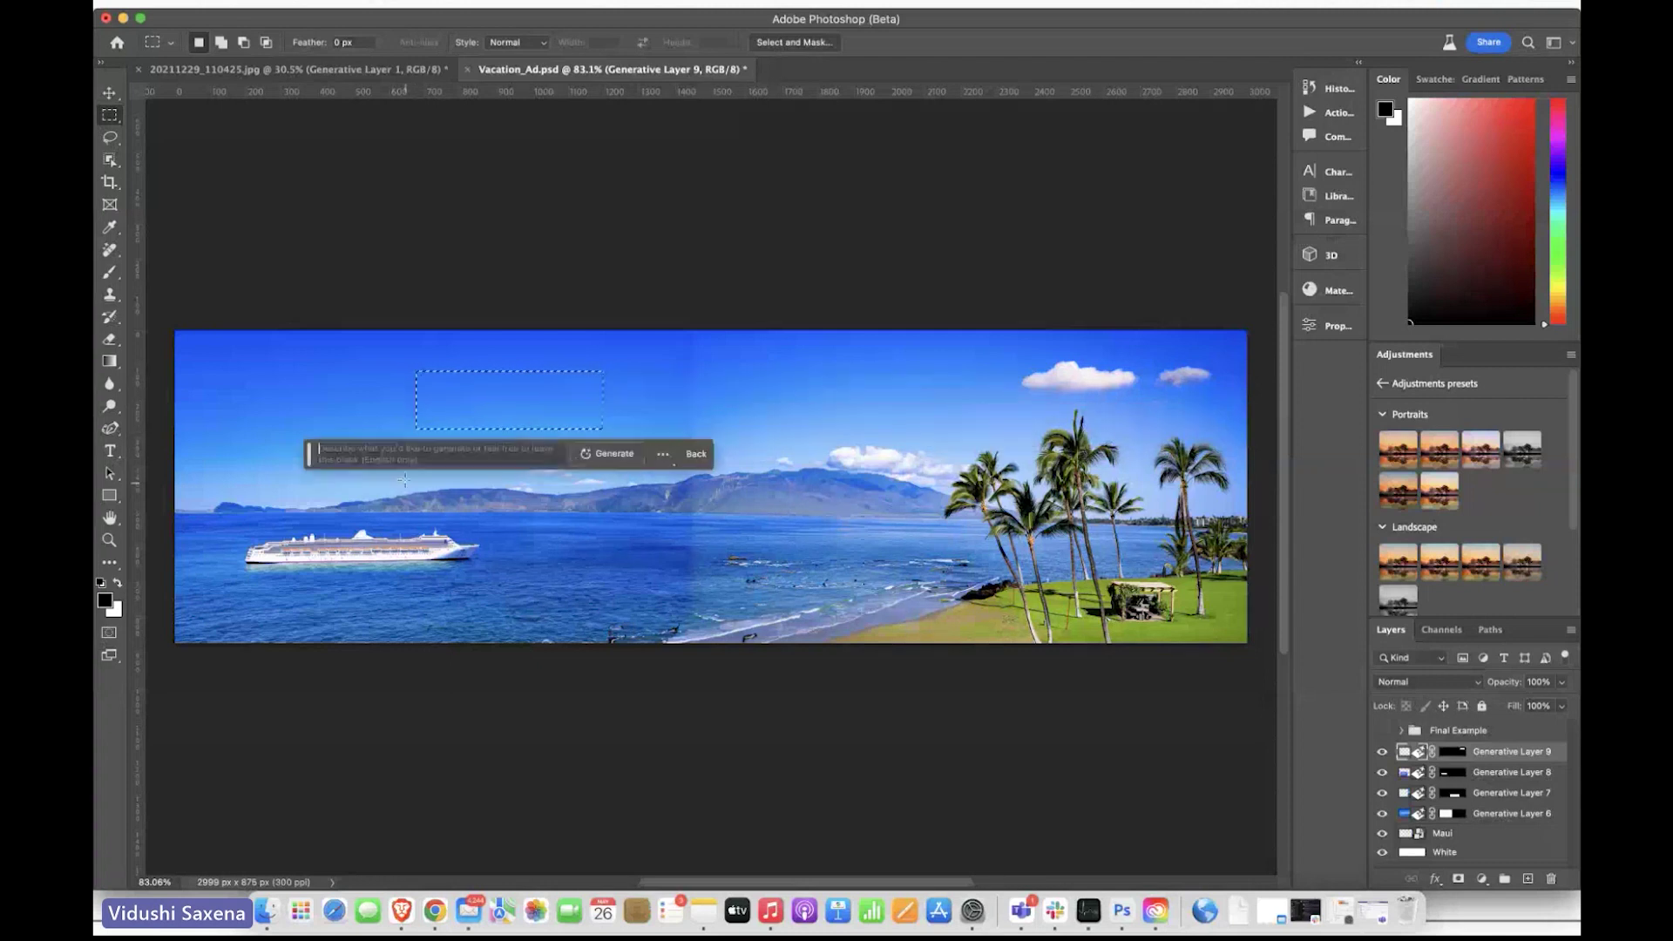
pyautogui.write('aeropla')
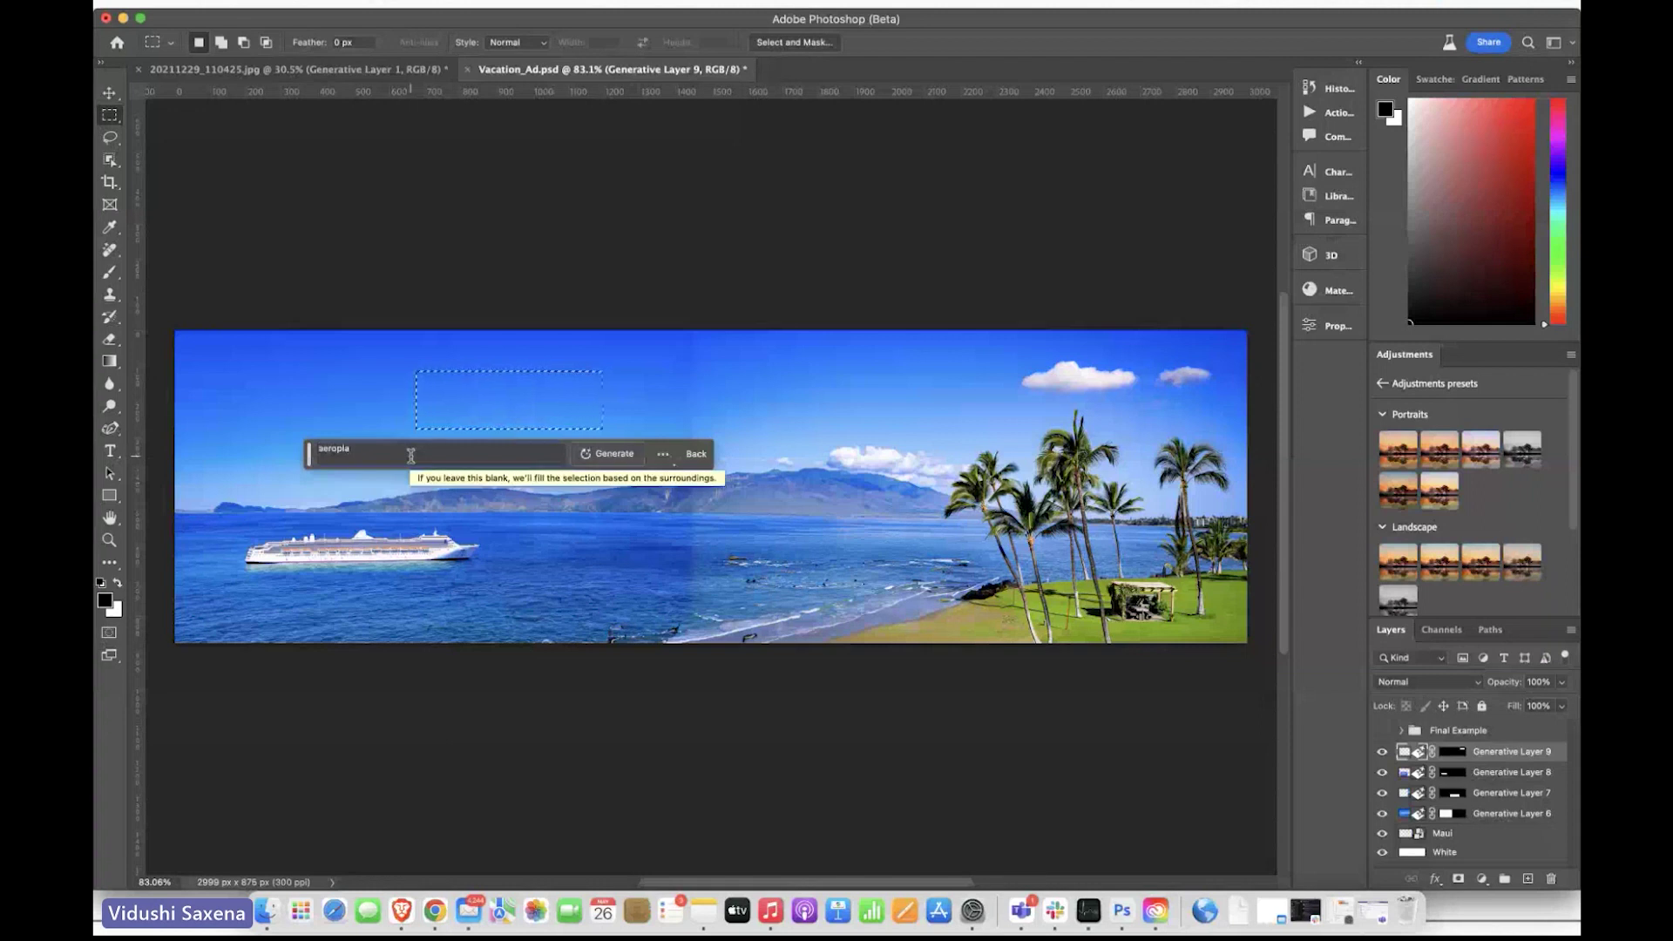
pyautogui.write('n')
pyautogui.write('e')
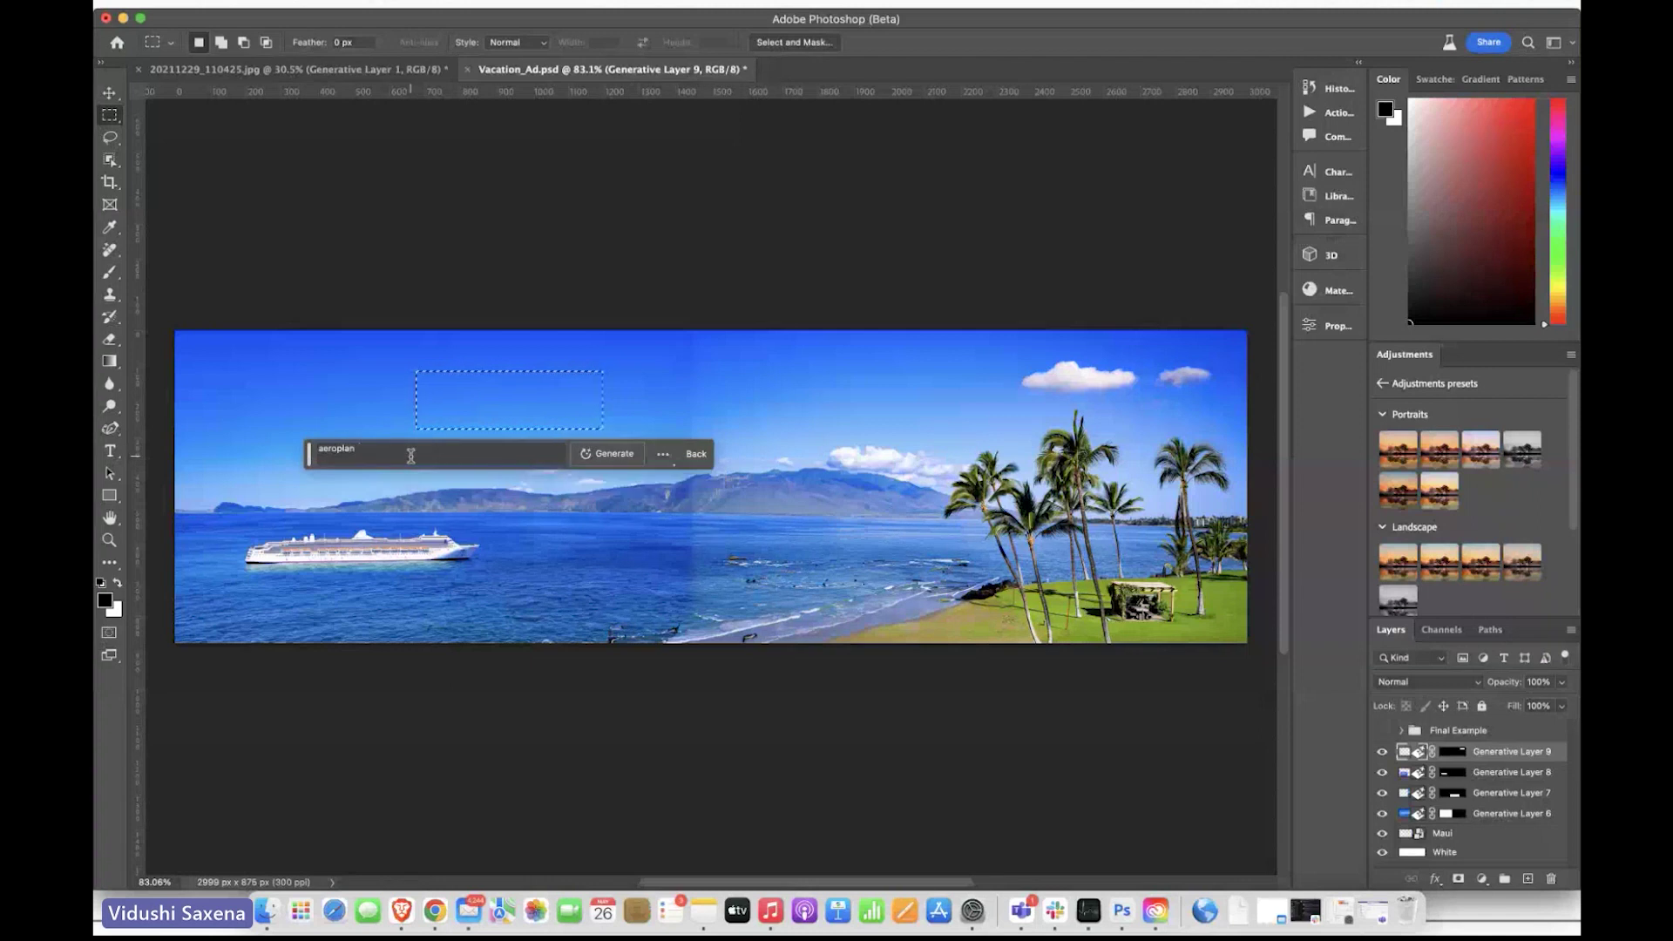
pyautogui.click(610, 460)
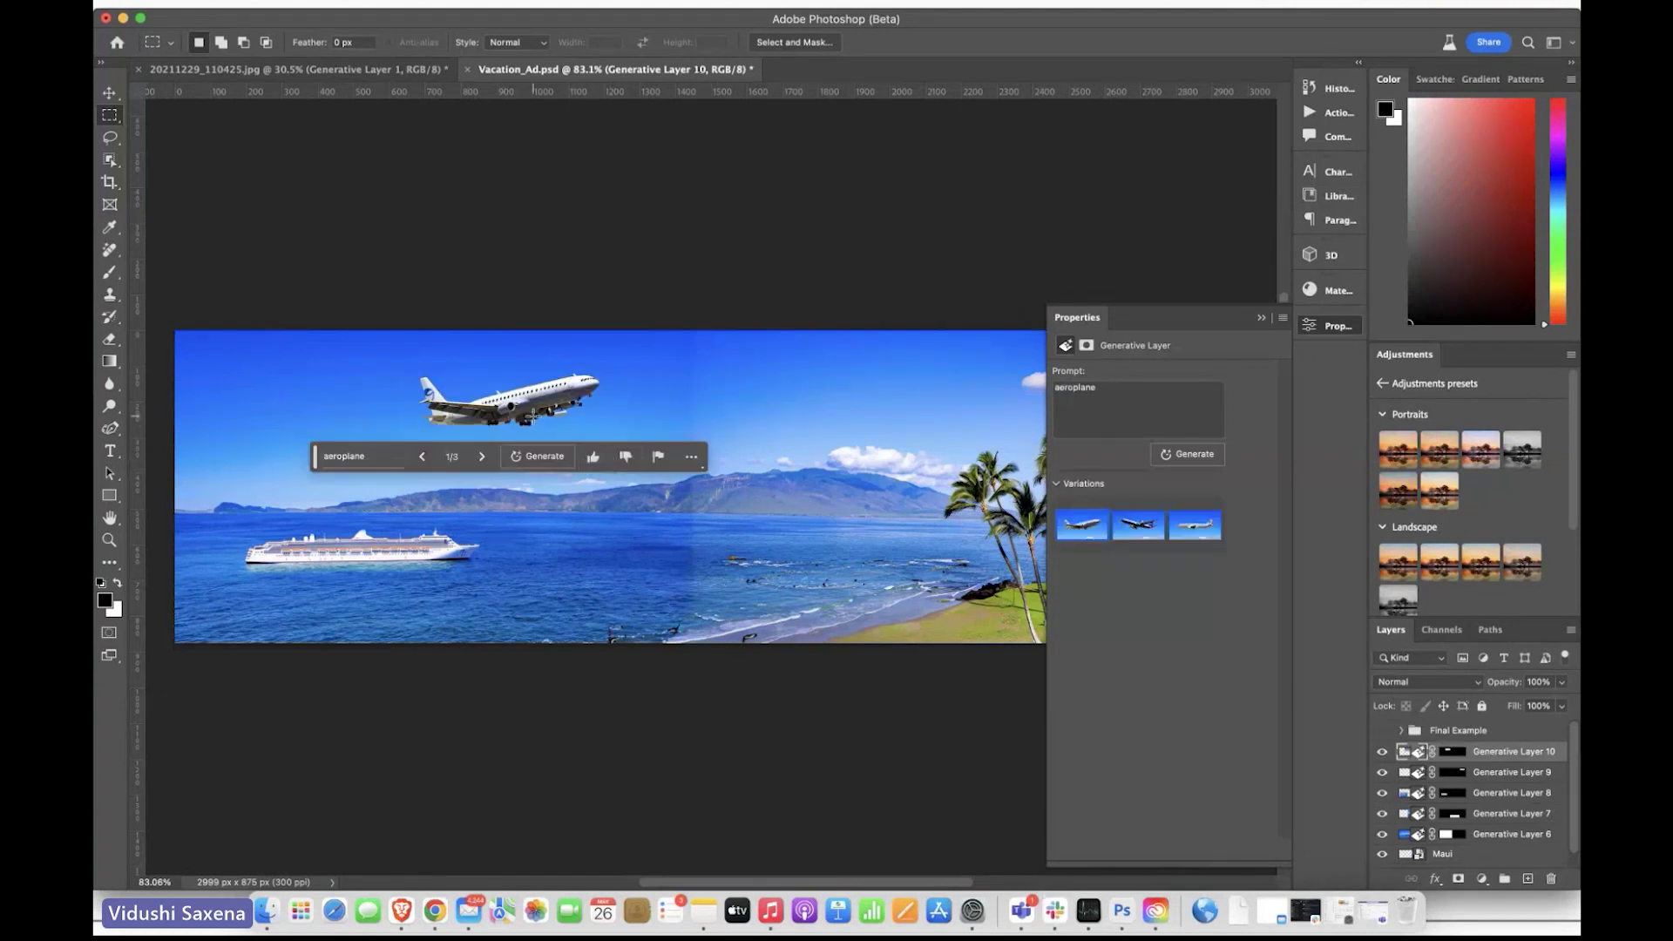
# Step: Compare the generated aeroplane variations and keep the third one
pyautogui.click(1137, 527)
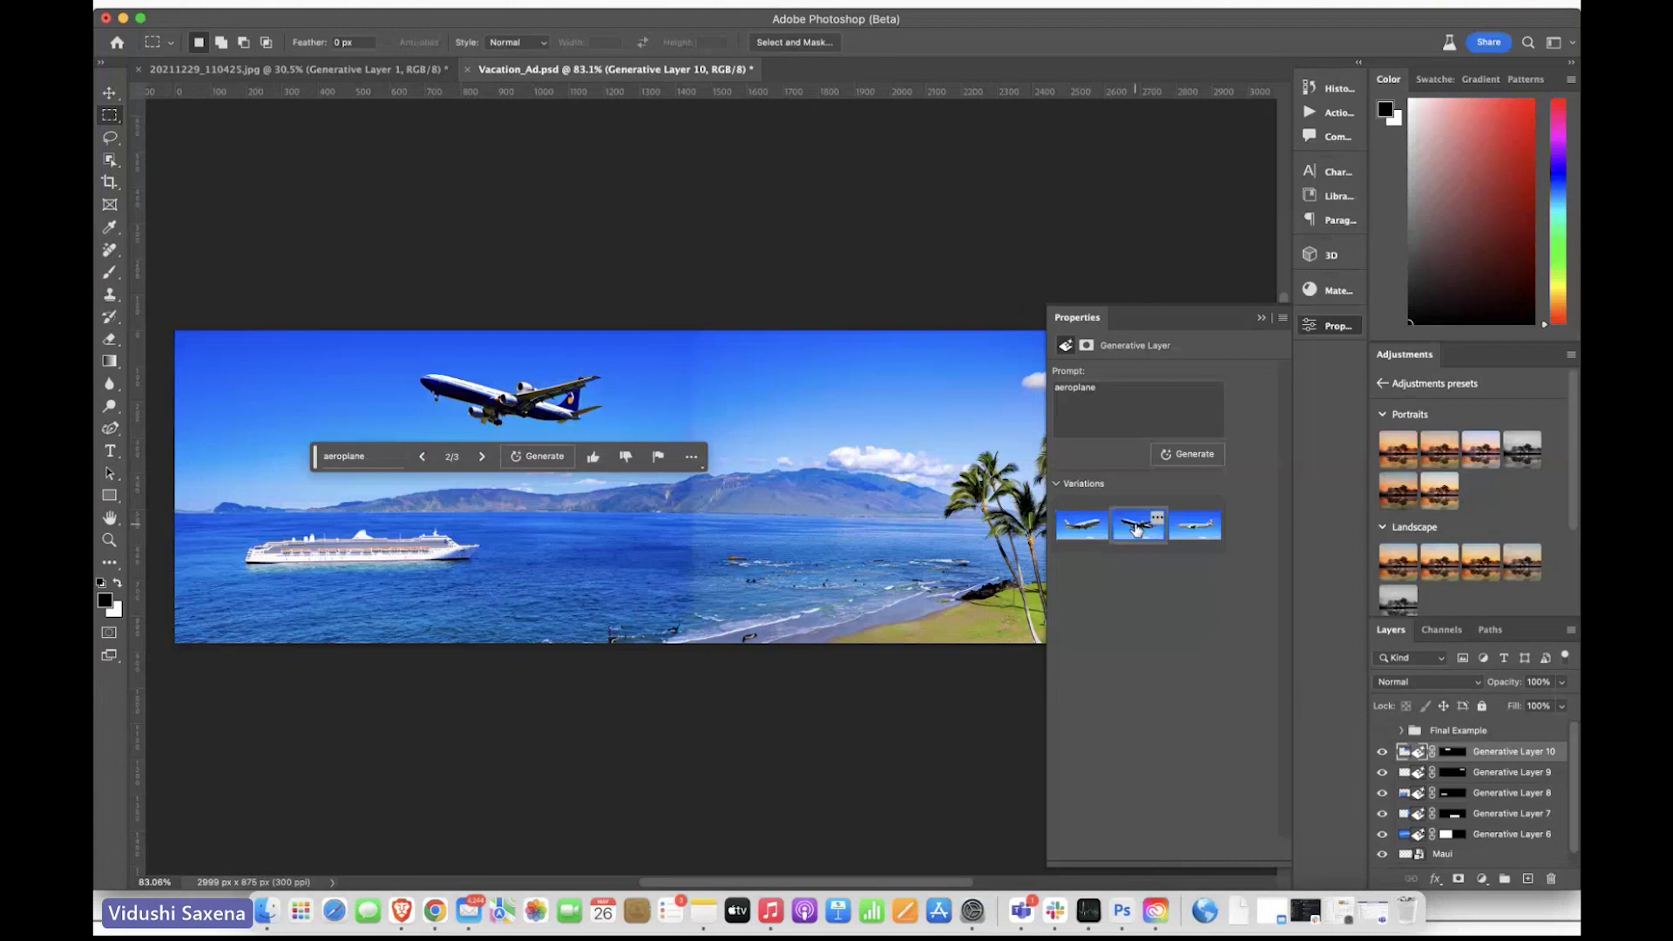
pyautogui.click(1198, 538)
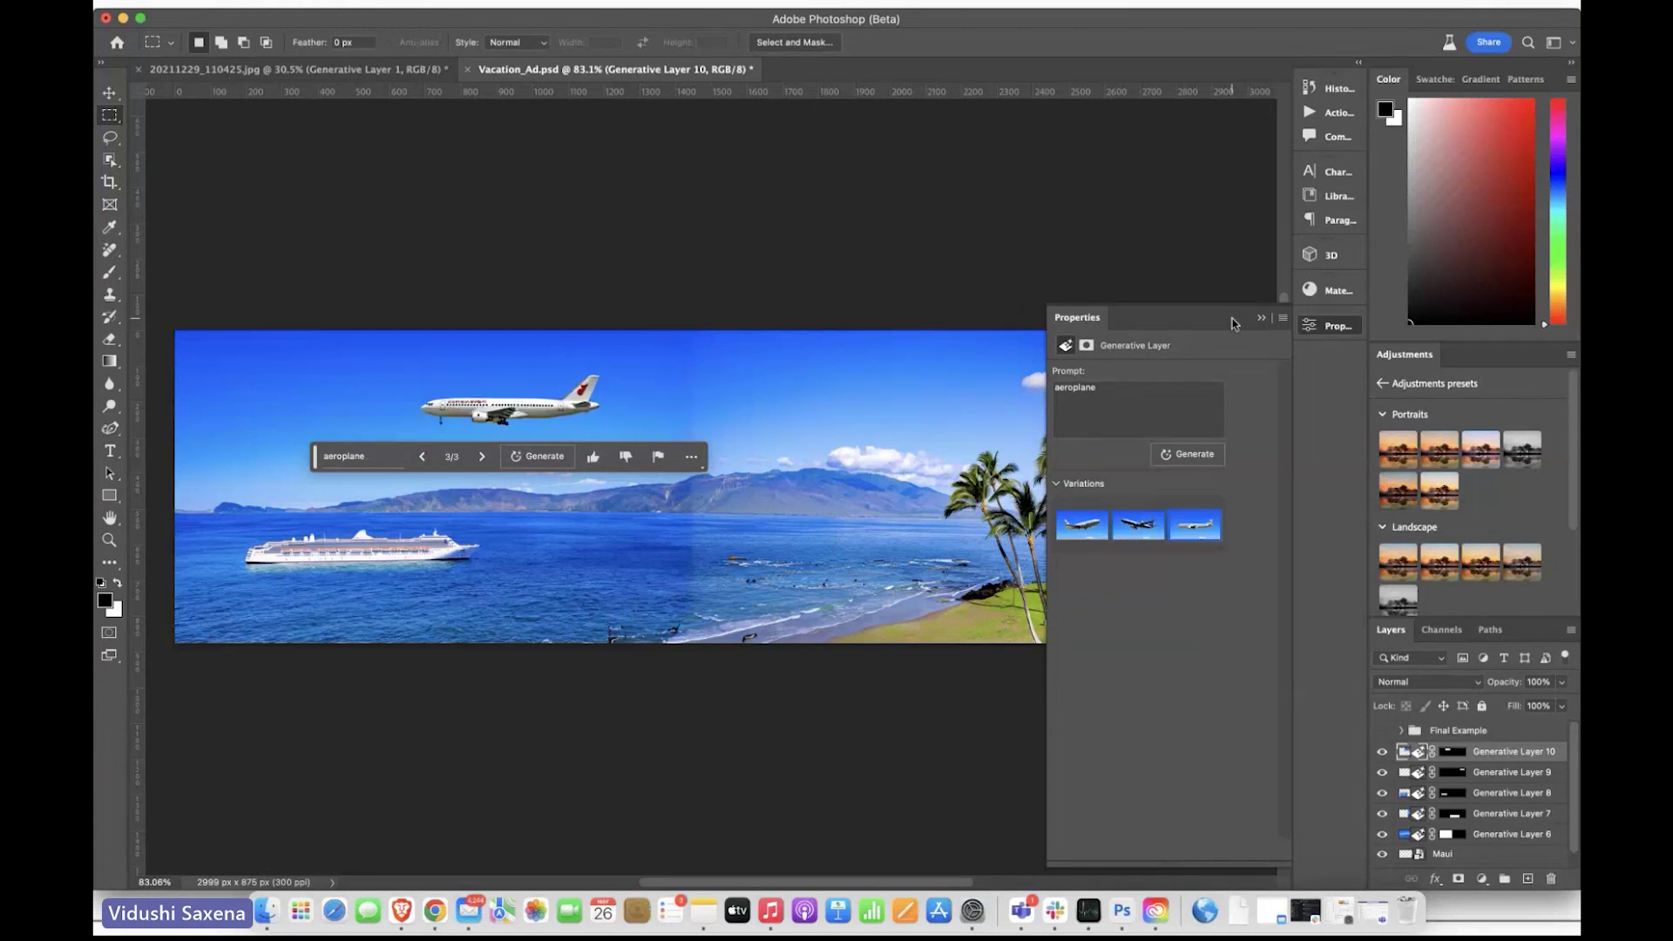
pyautogui.click(1259, 319)
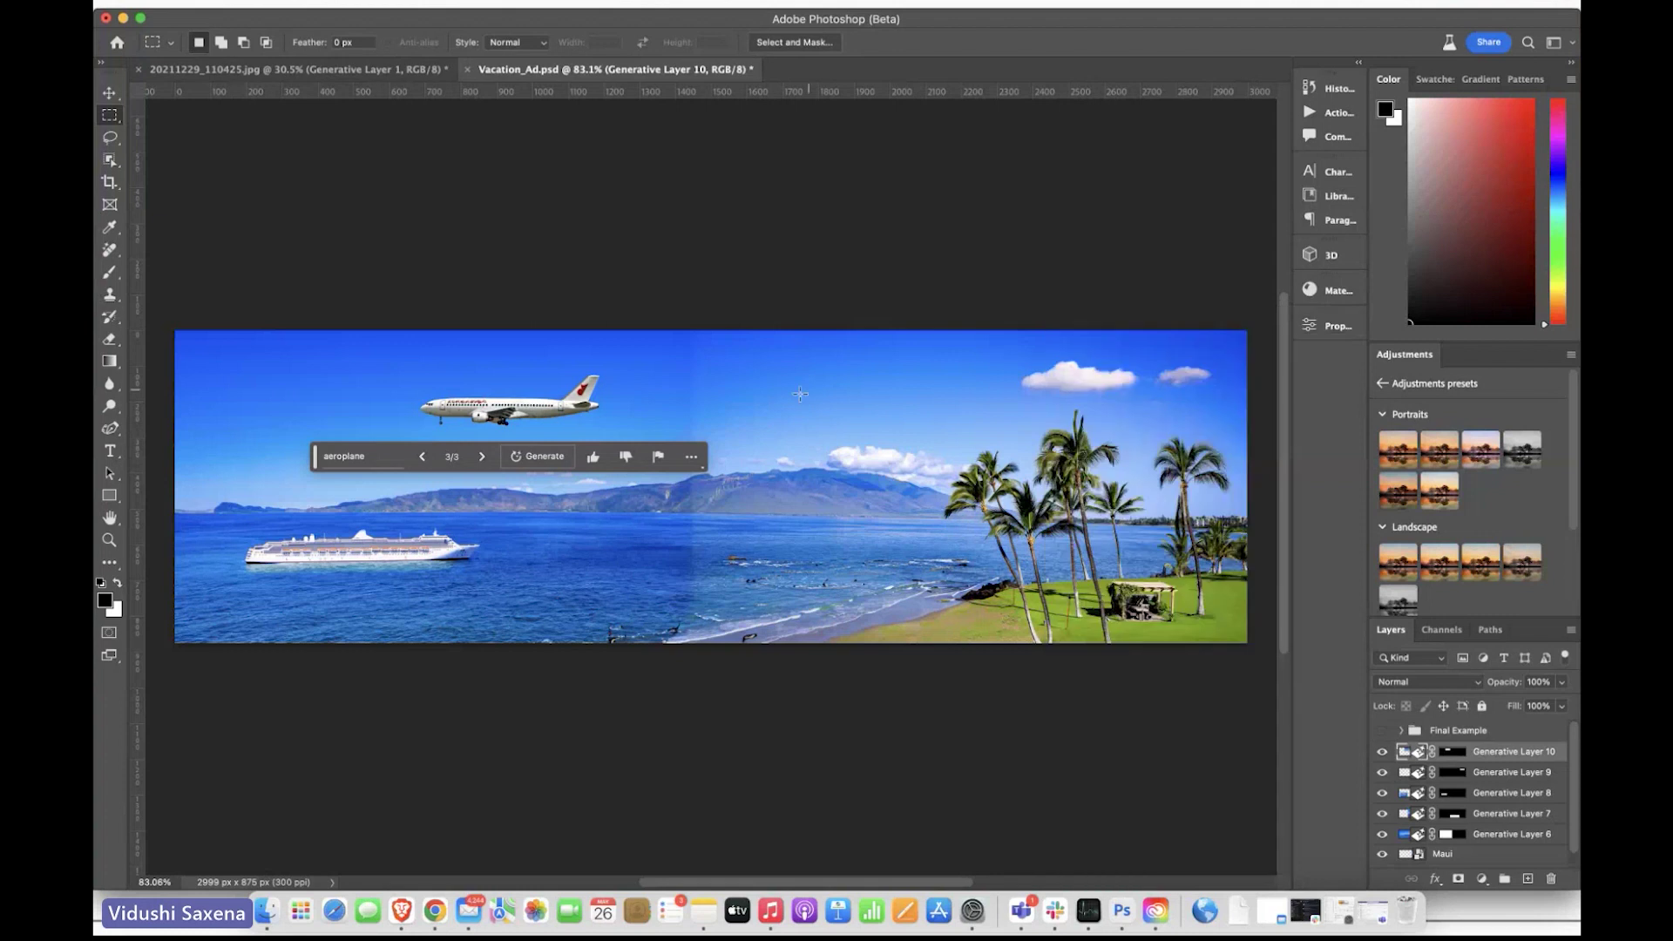
# Step: Generate a "flock of birds" in the sky between the aeroplane and the clouds, and keep the first variation
pyautogui.moveTo(738, 351); pyautogui.dragTo(922, 385)
pyautogui.click(710, 404)
pyautogui.write('flock of birds')
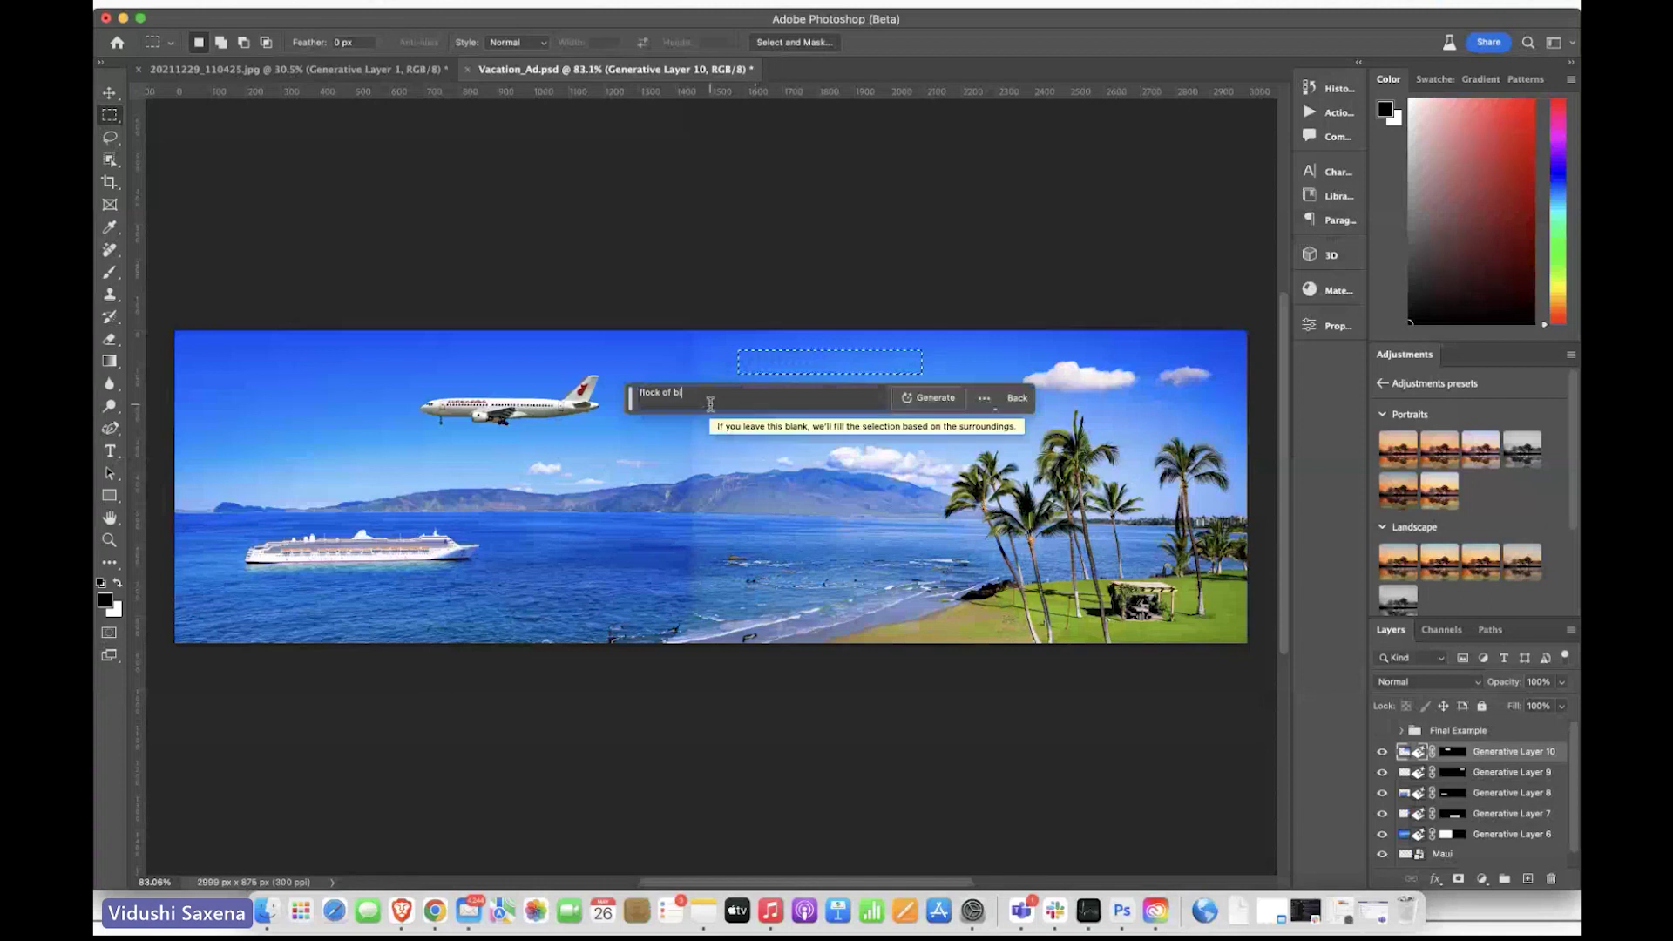
pyautogui.click(898, 399)
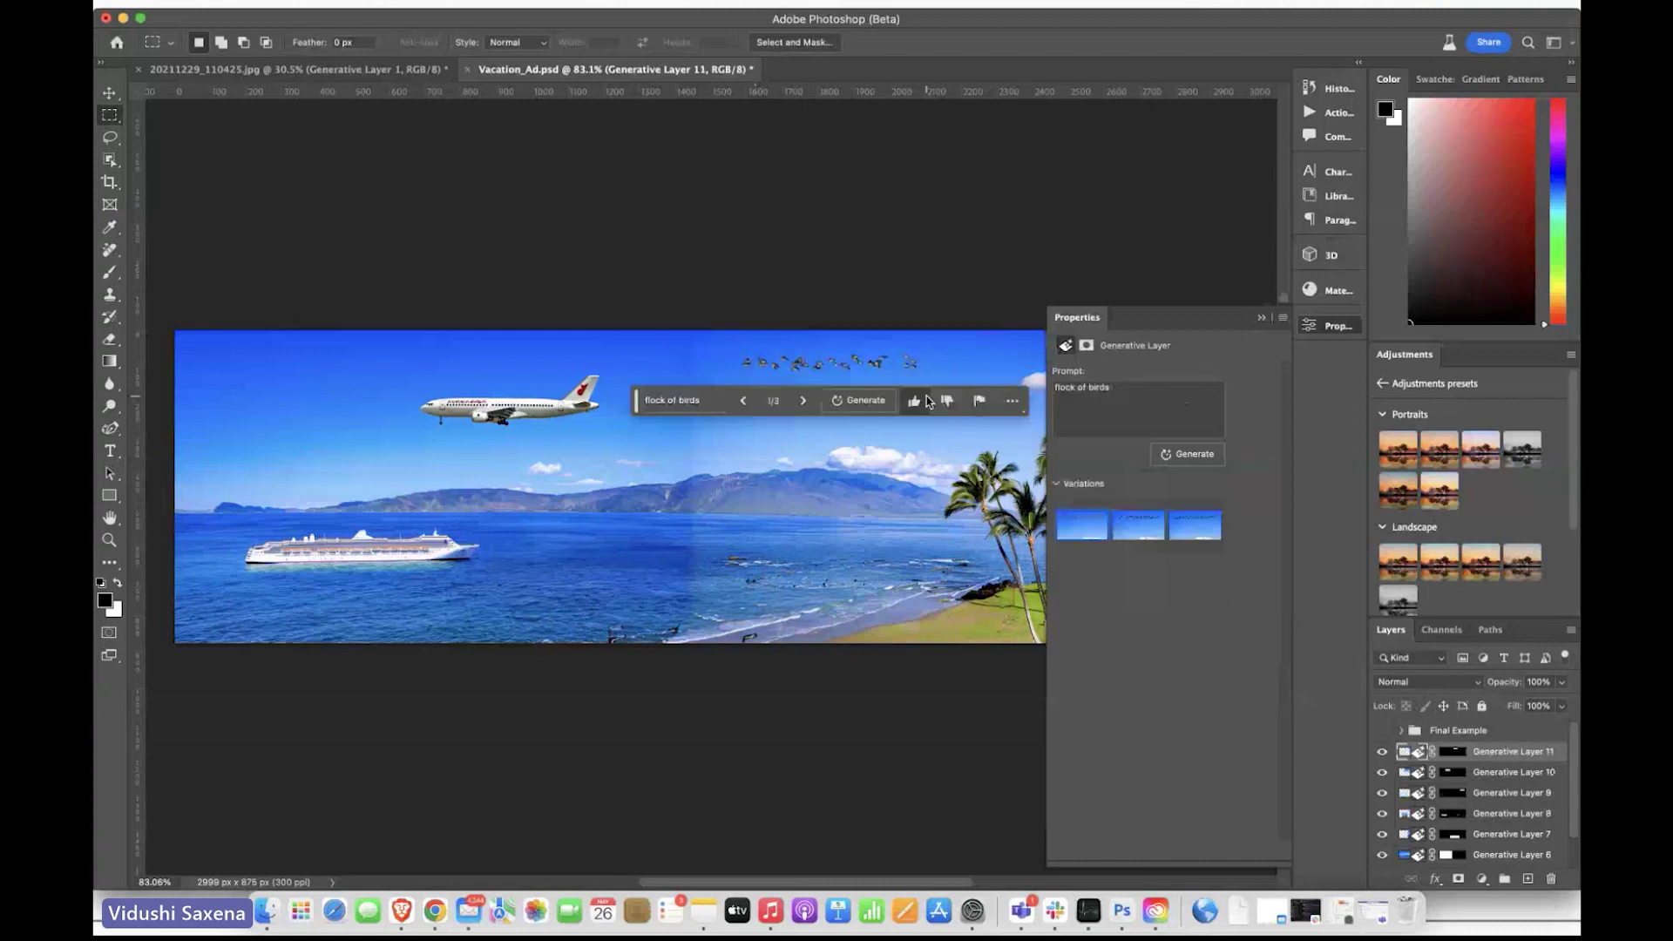
pyautogui.click(1204, 538)
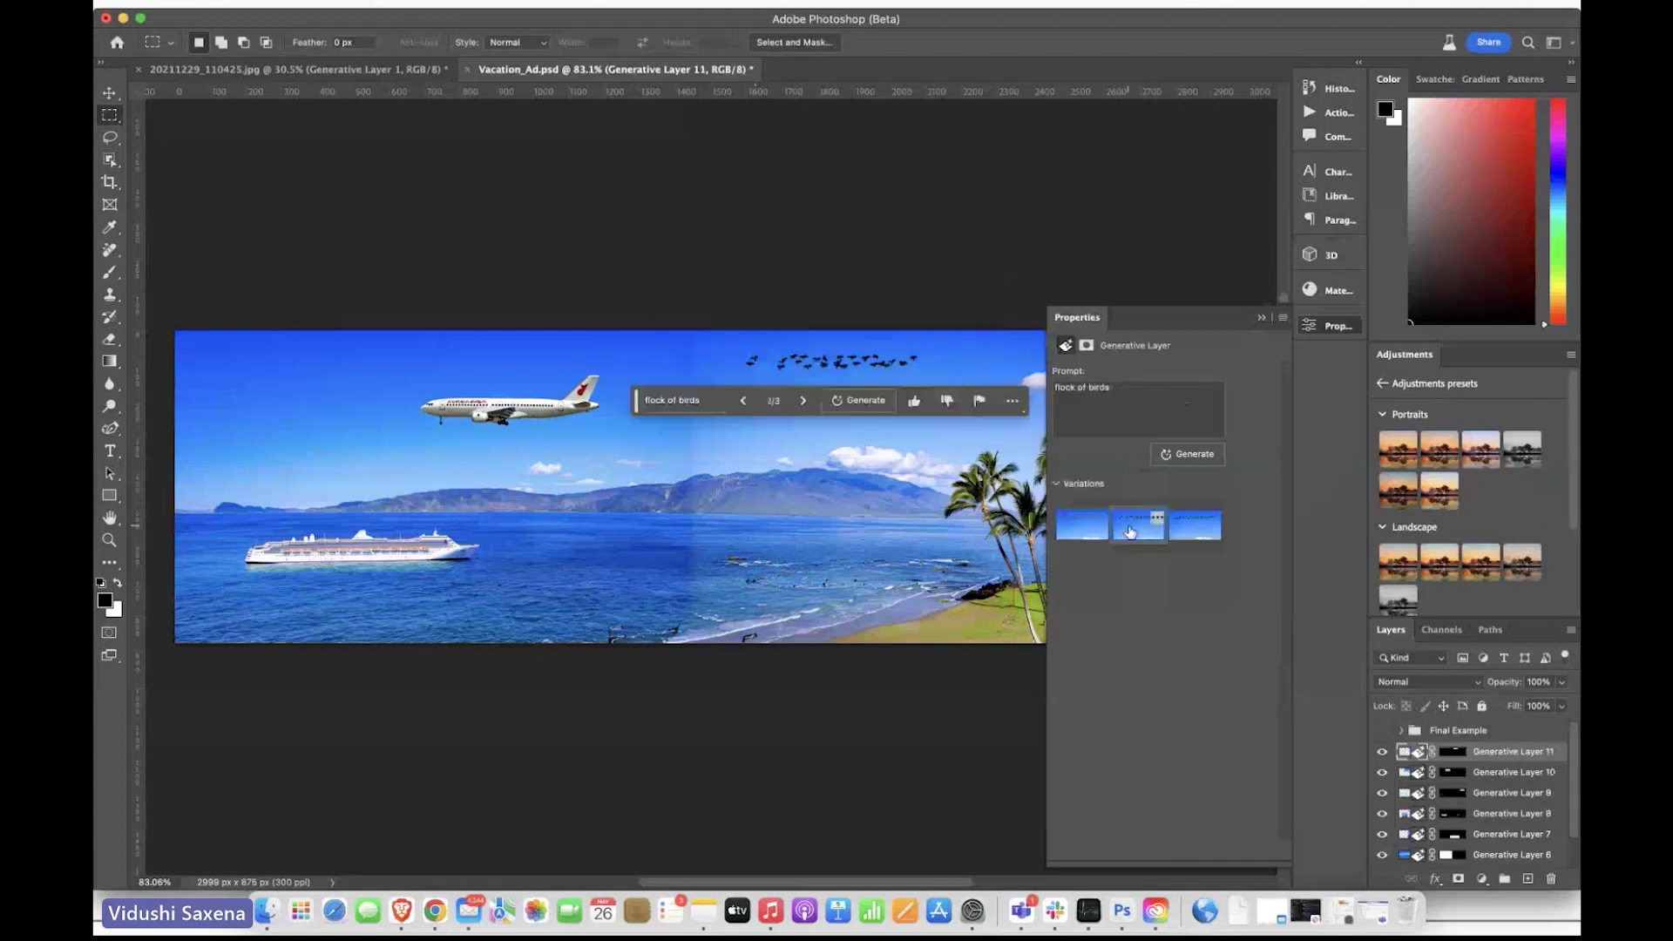
pyautogui.click(1098, 535)
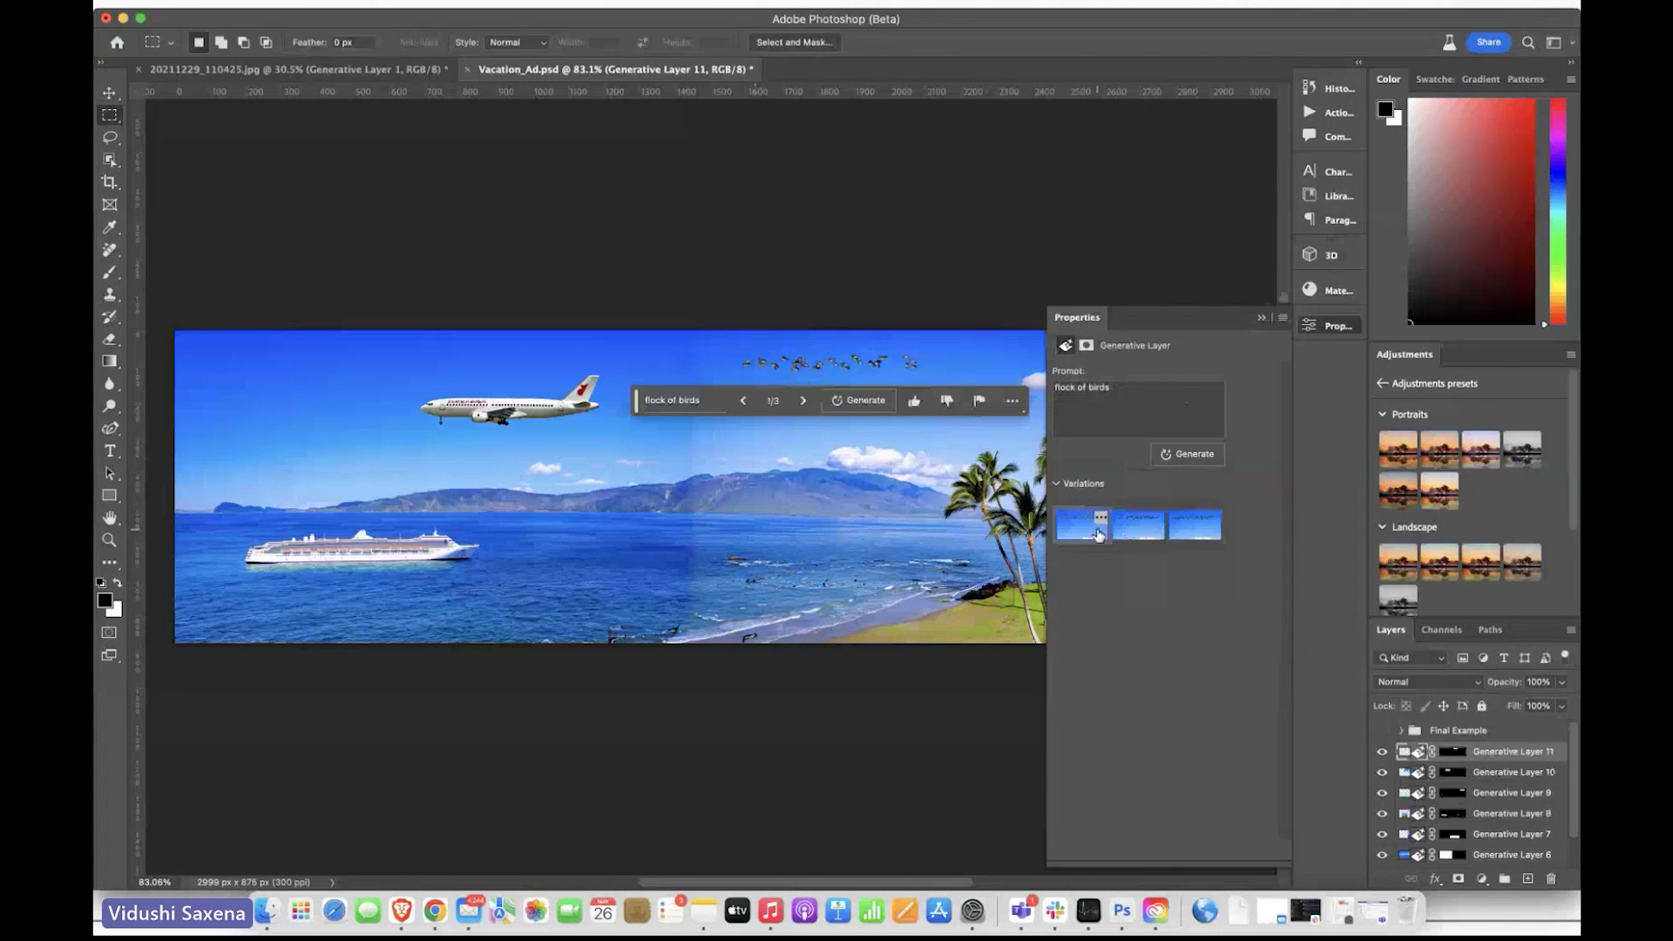
# Step: Switch the generated flock of birds to its third variation and try to select the sky in the vacation ad
pyautogui.click(1192, 530)
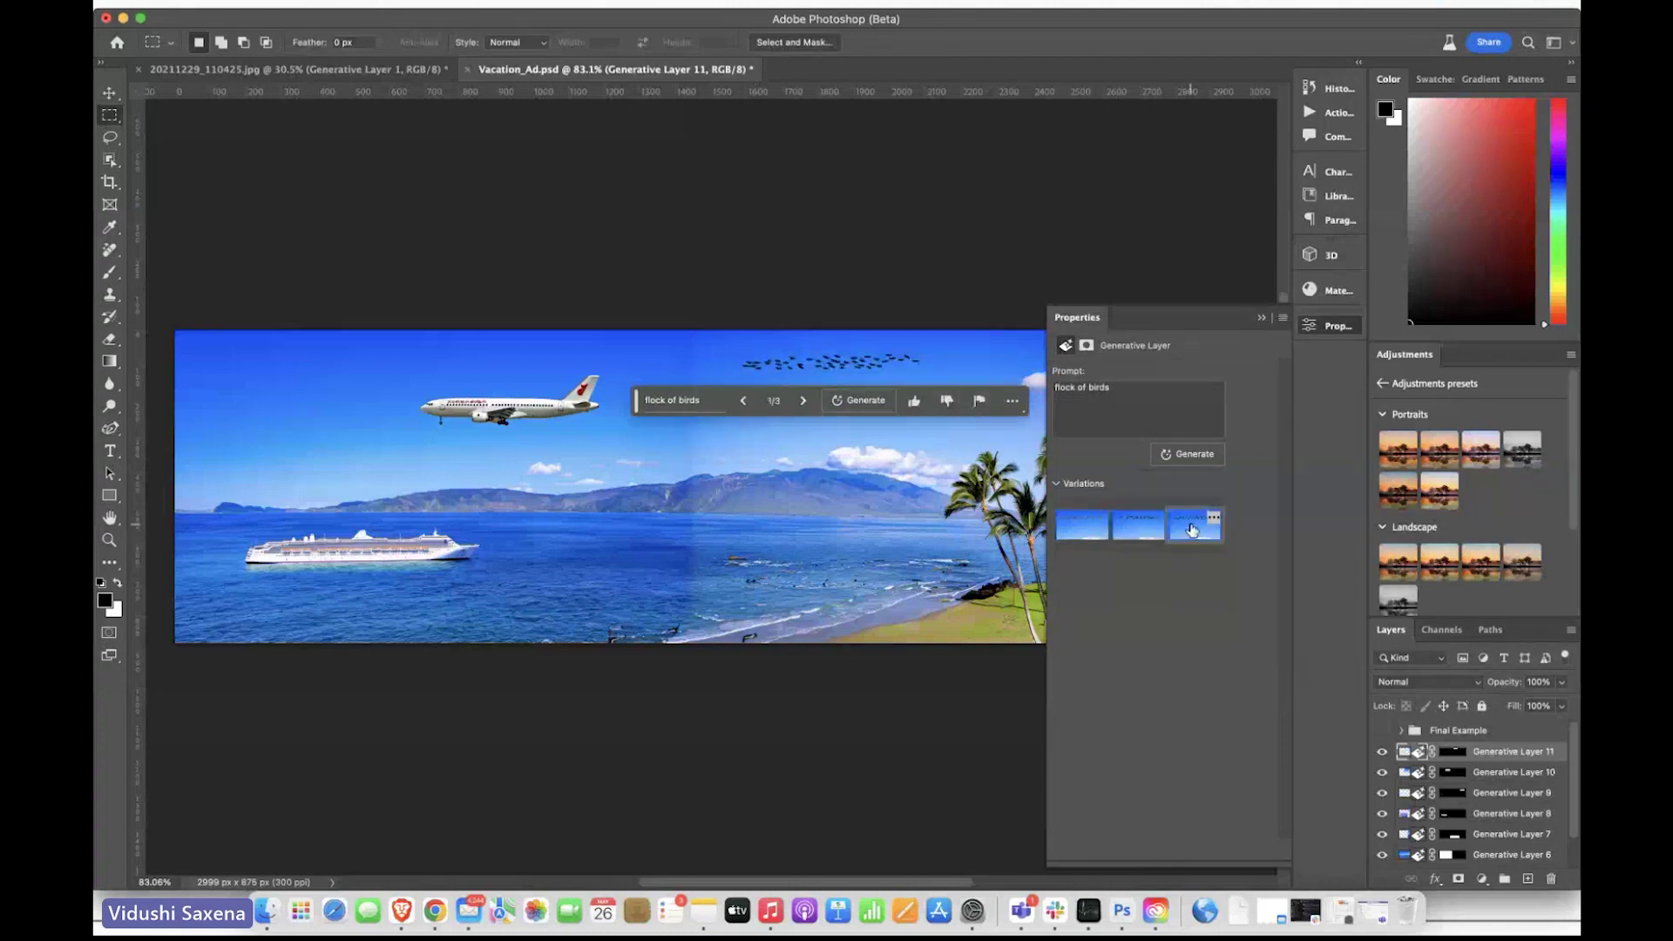
pyautogui.click(1260, 318)
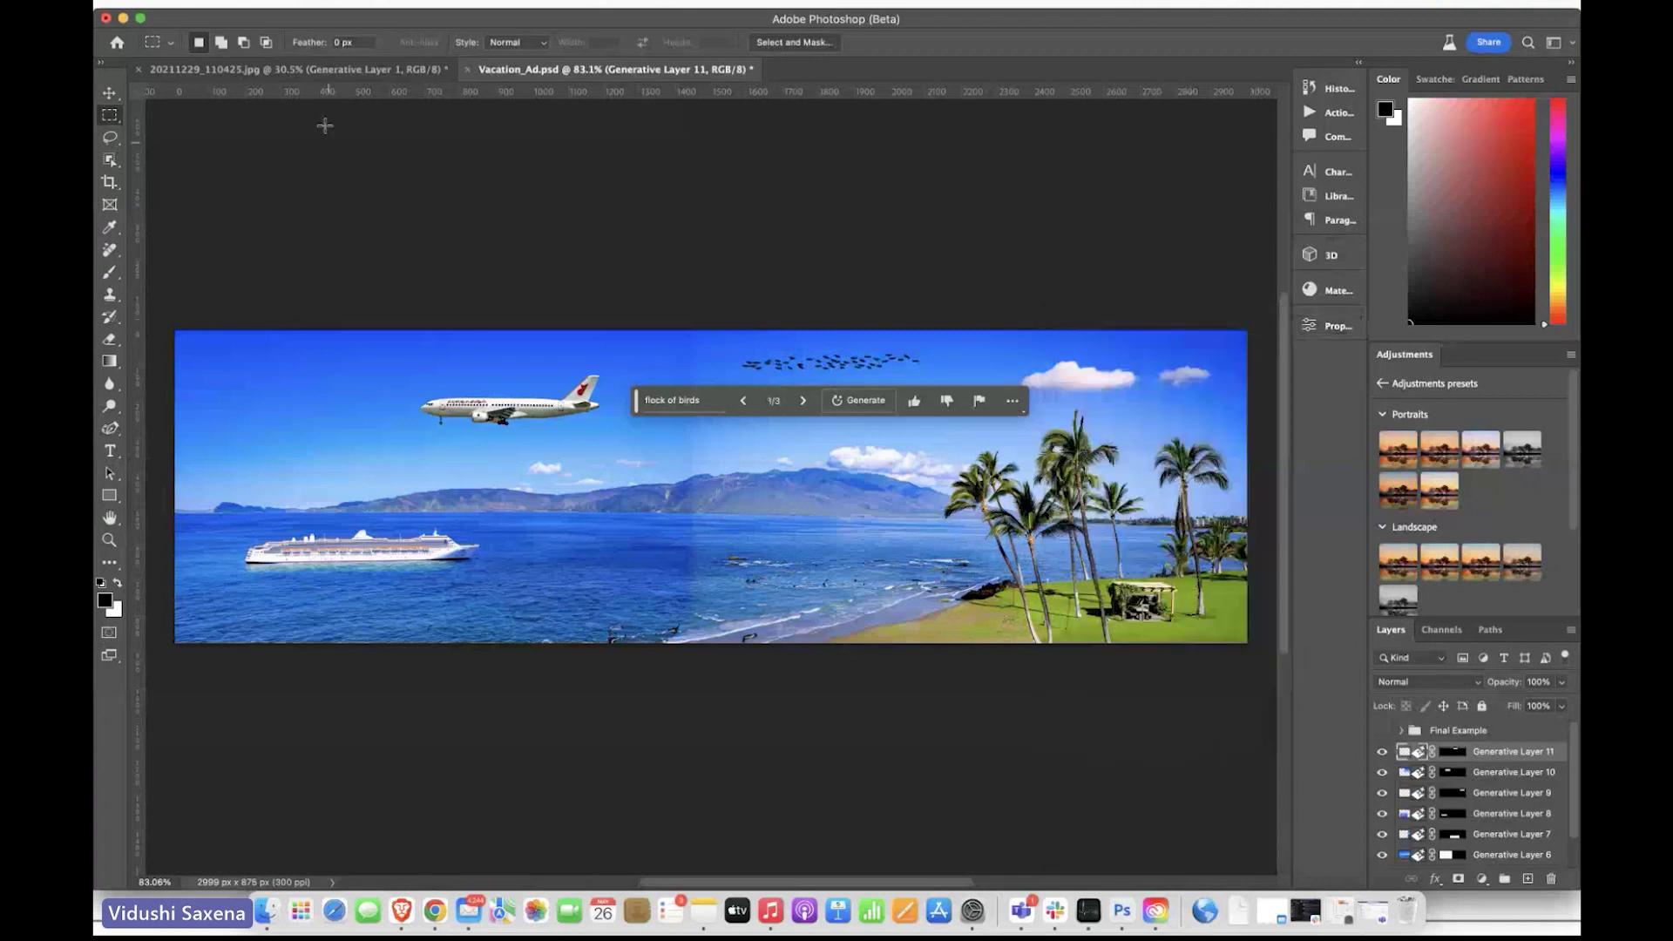
pyautogui.click(455, 3)
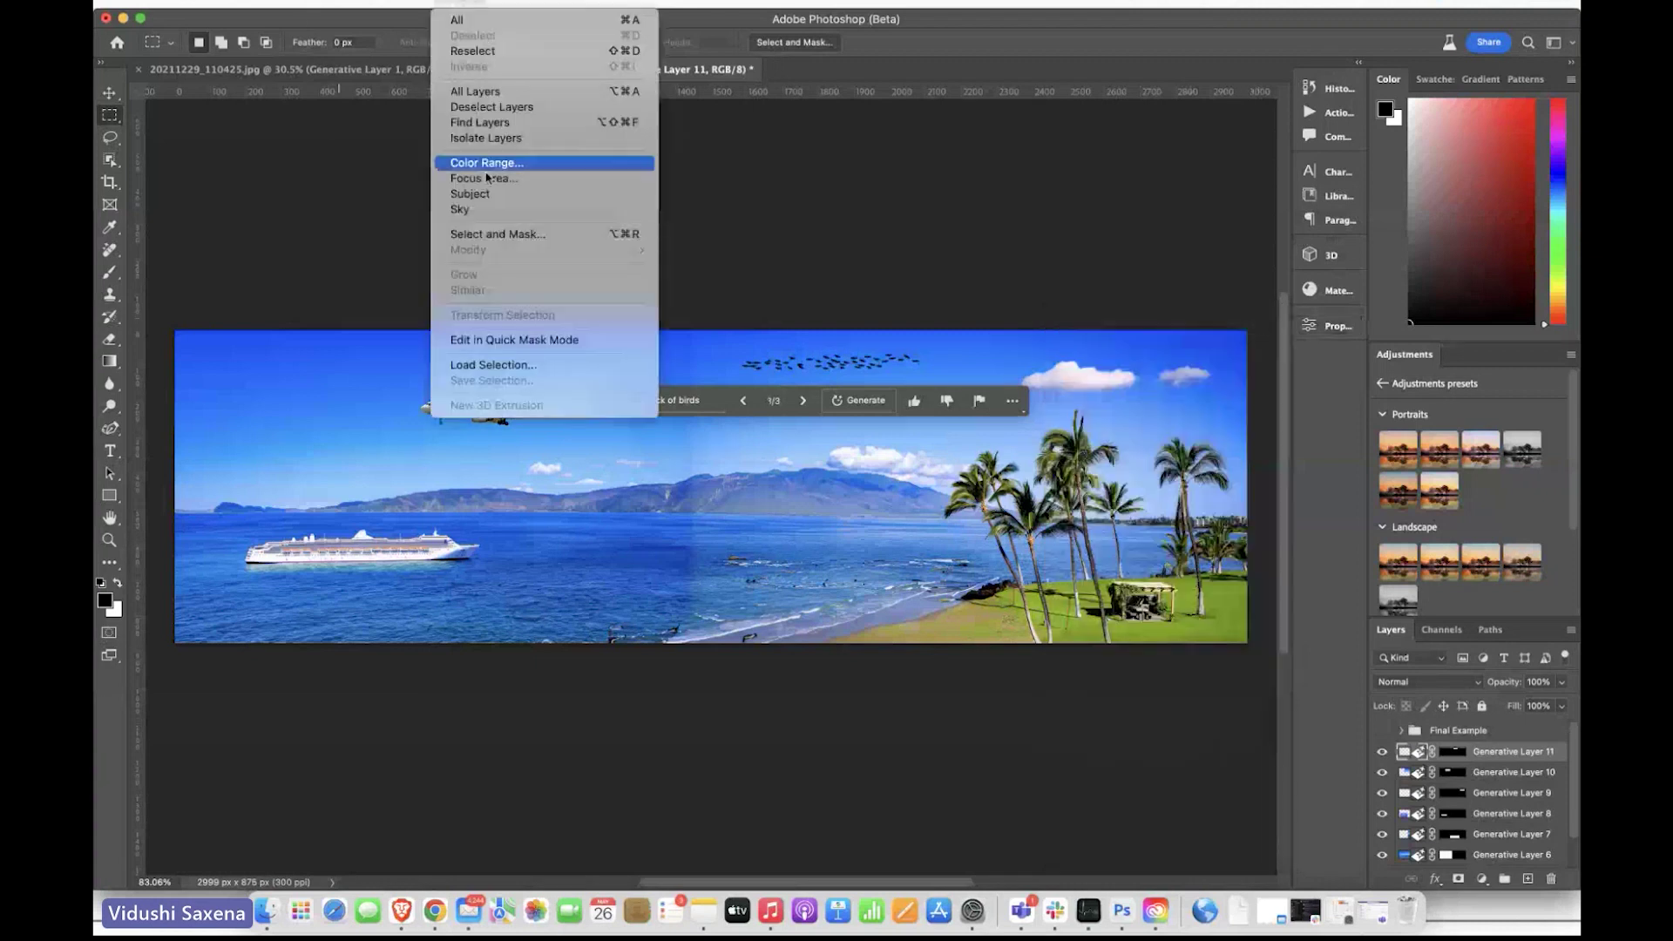
pyautogui.click(493, 211)
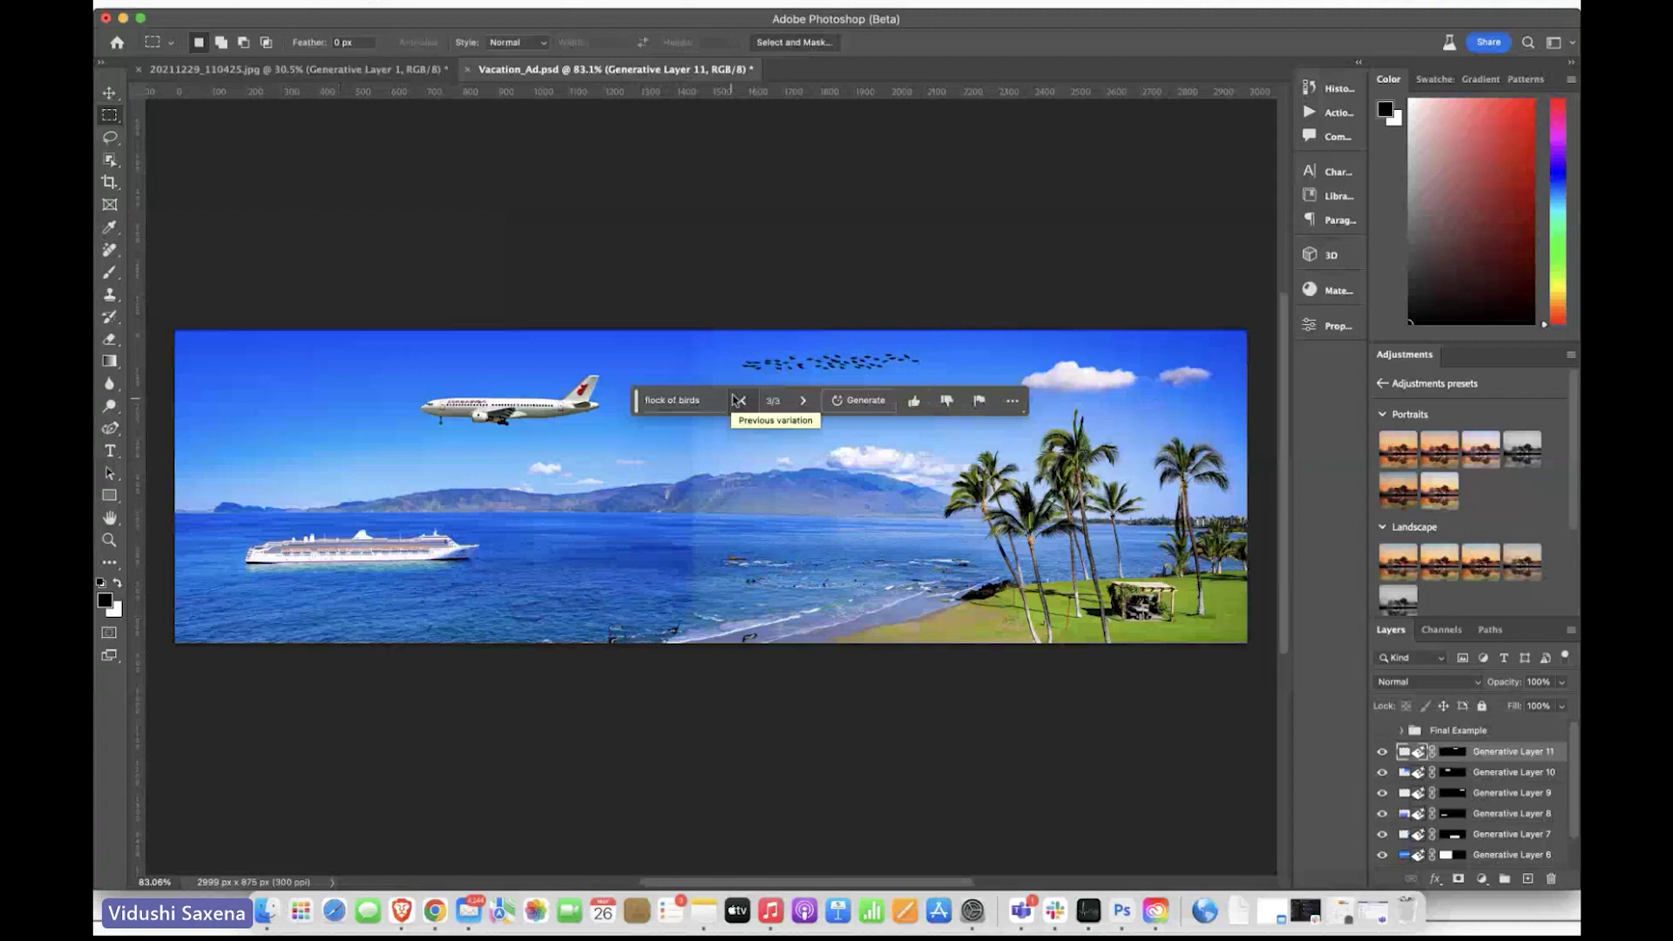
# Step: Switch to the mountain document 20211229_110425.jpg and undo its variation choices and the generated fill of the side areas
pyautogui.click(323, 79)
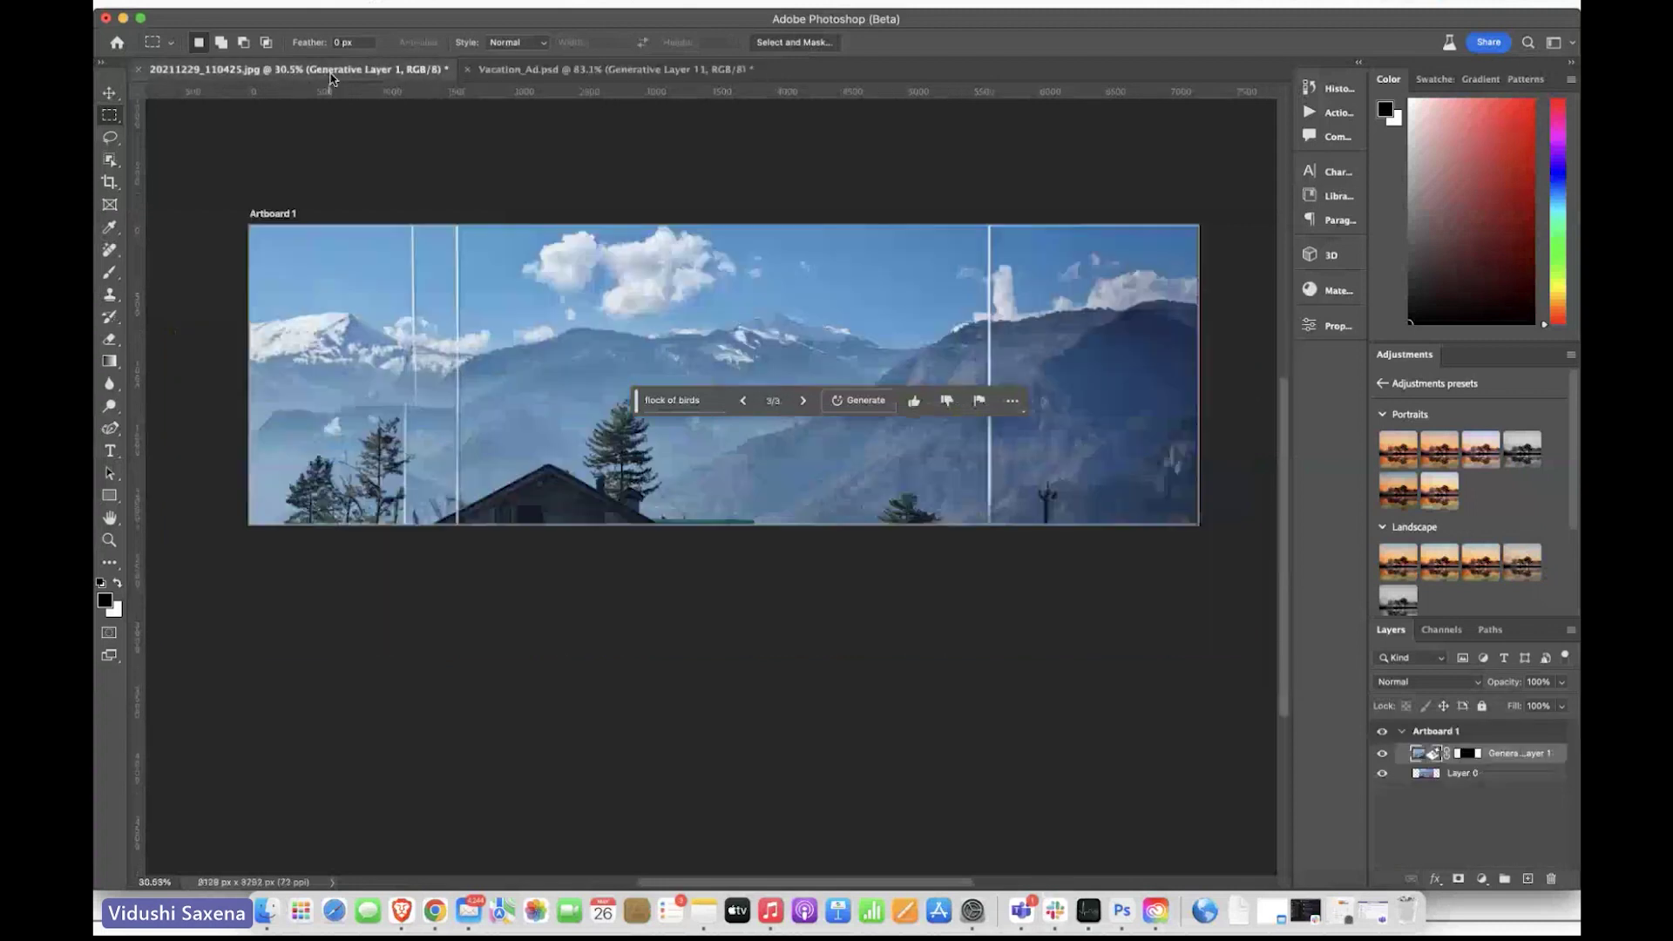
pyautogui.click(281, 2)
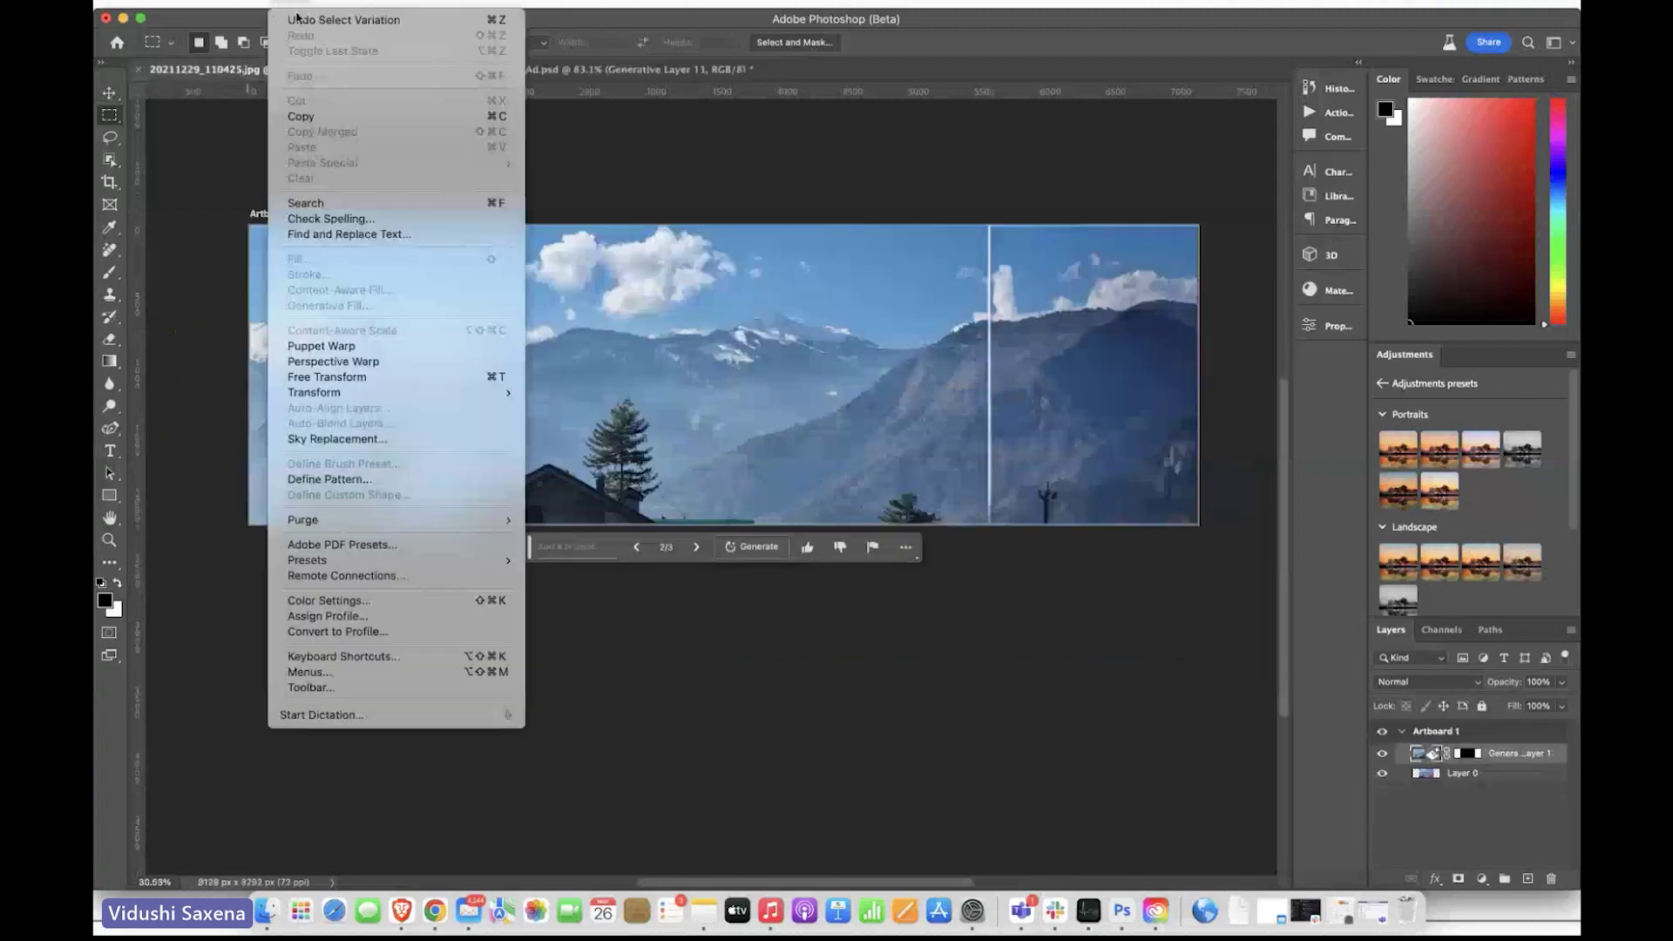
pyautogui.click(314, 19)
pyautogui.click(296, 1)
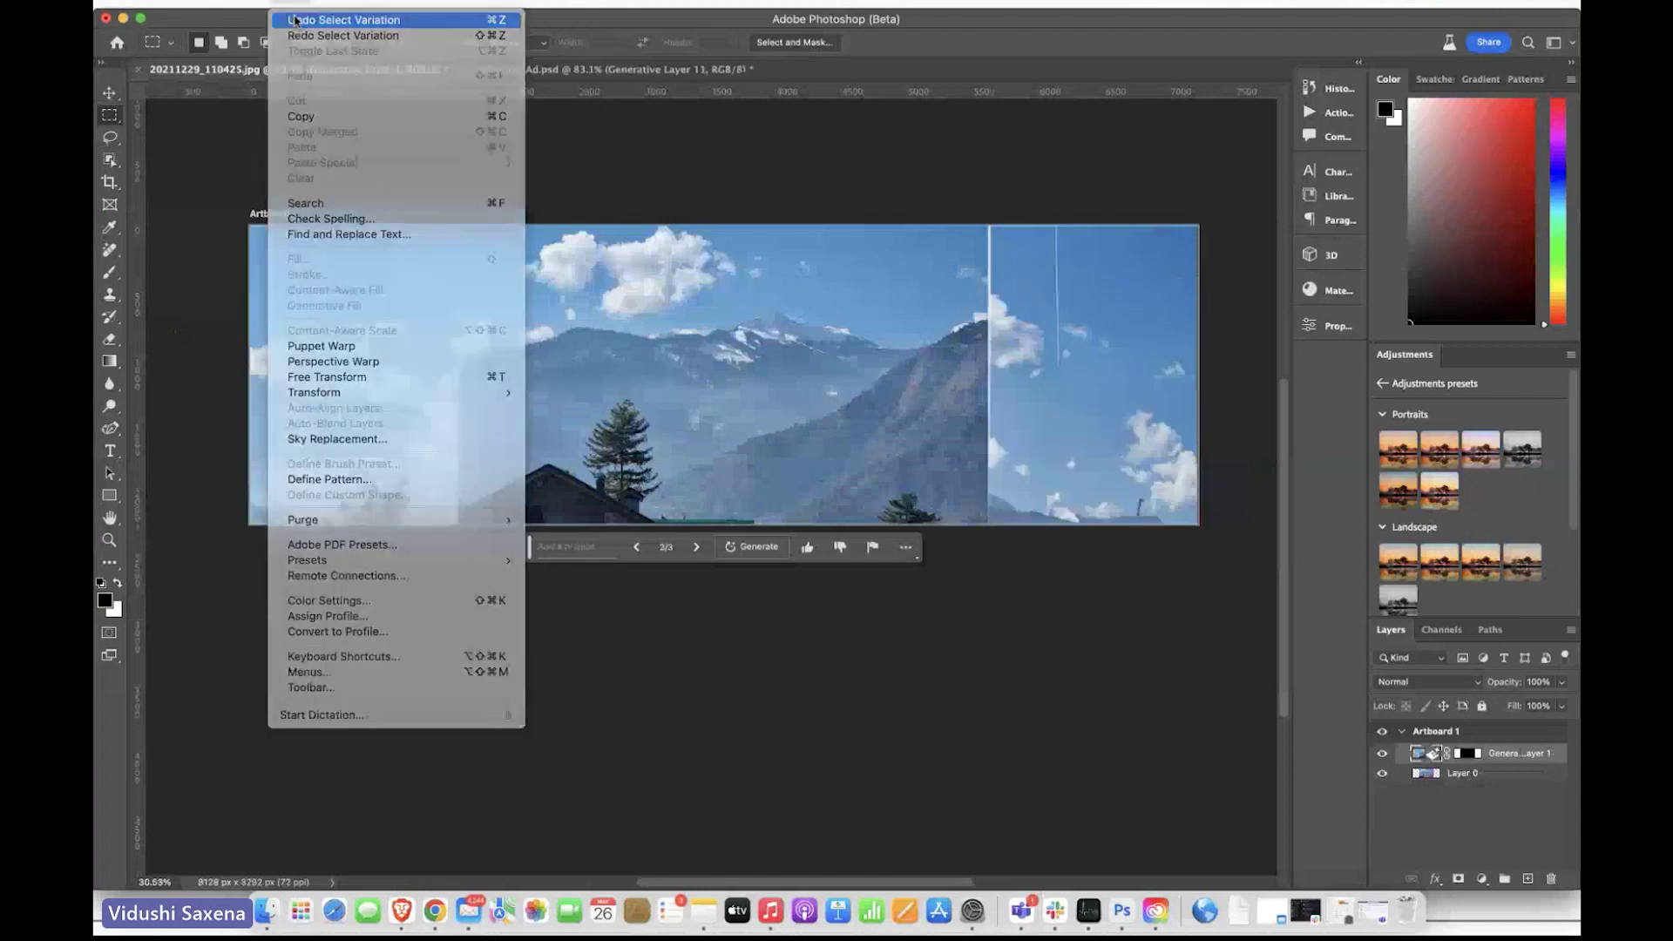
pyautogui.click(295, 19)
pyautogui.click(295, 1)
pyautogui.click(296, 19)
pyautogui.click(296, 2)
pyautogui.click(297, 19)
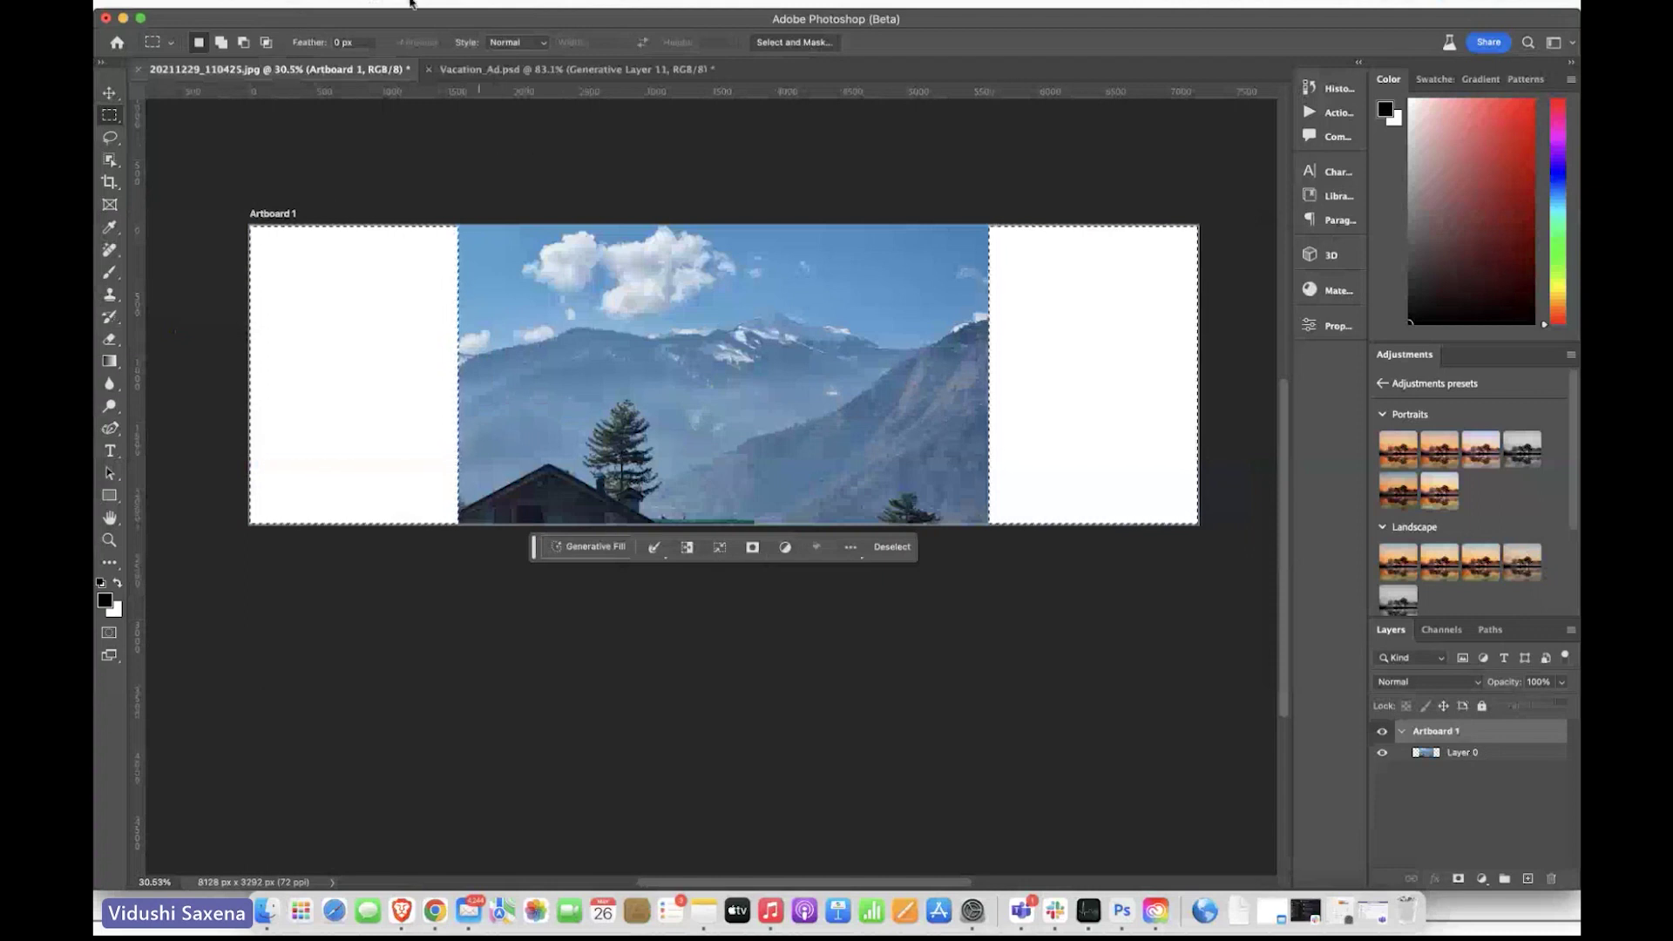
# Step: Clear the current selection, select a rectangle around the mountain photo between the white side areas, and look for a sky selection option
pyautogui.click(699, 312)
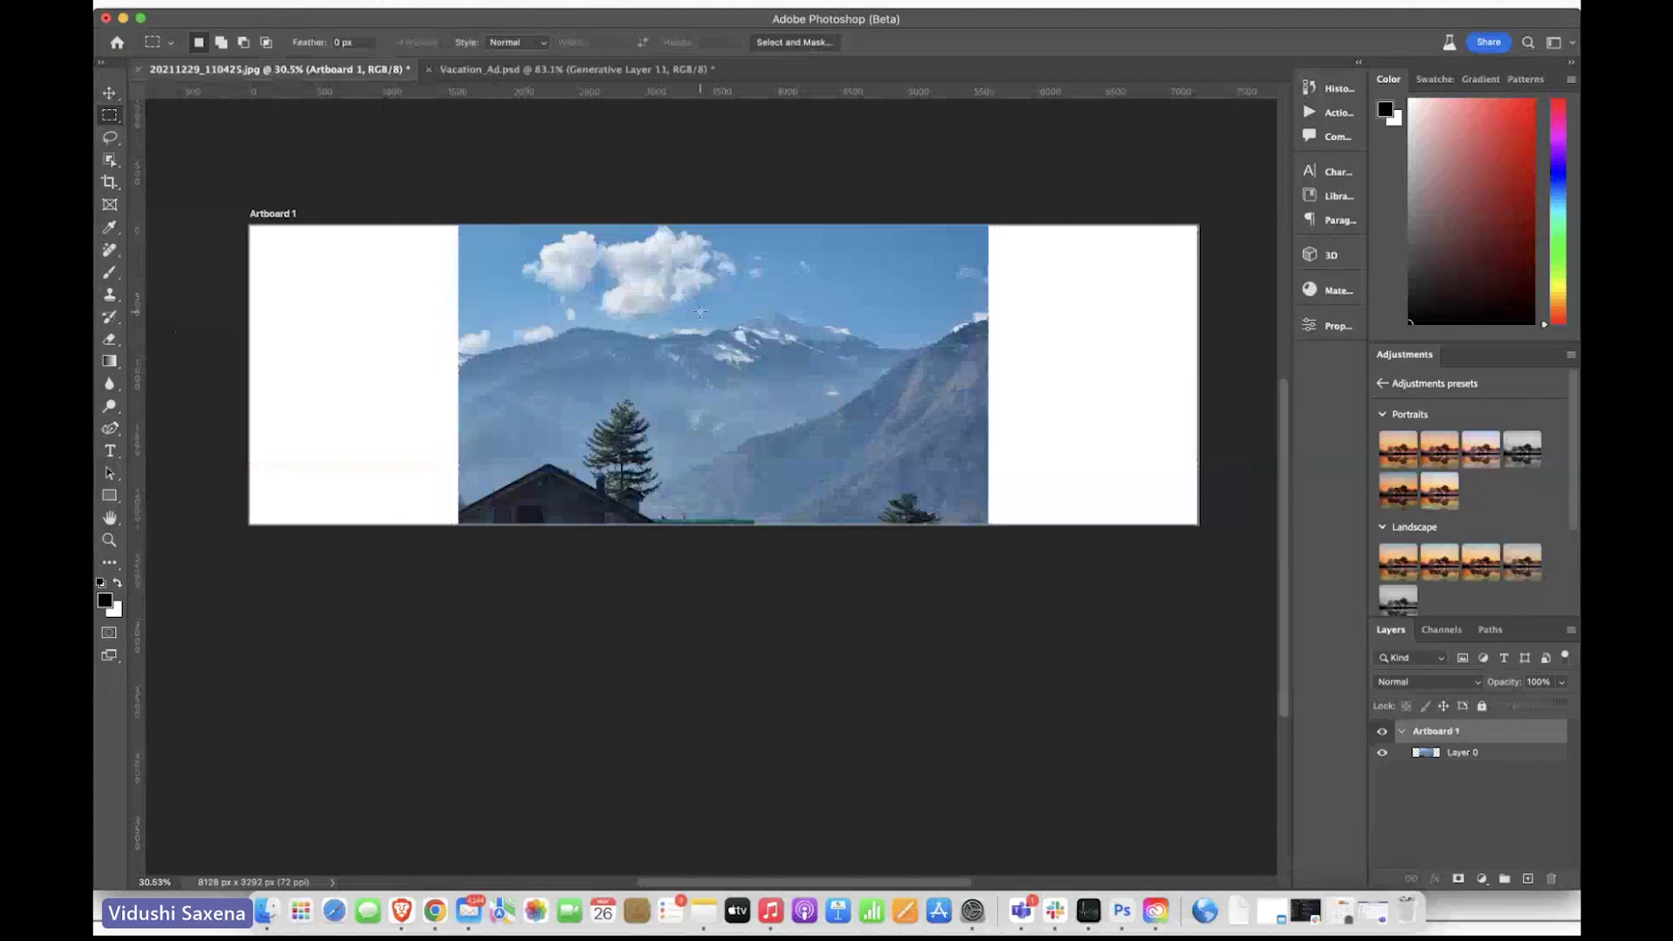
pyautogui.click(457, 1)
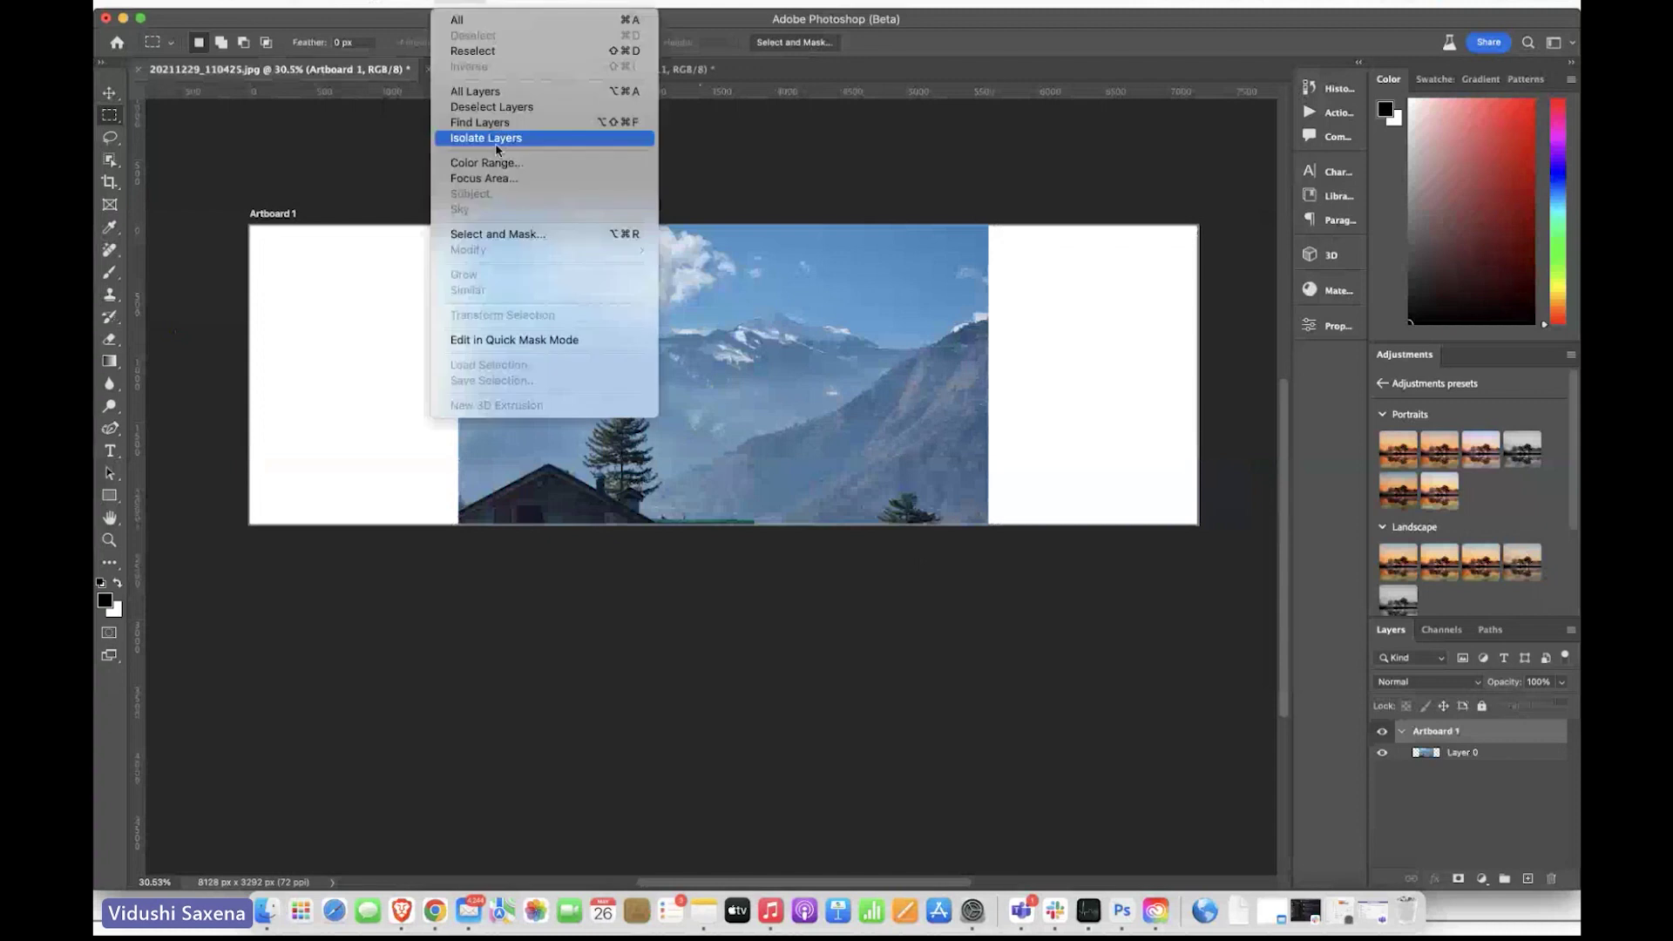
pyautogui.click(720, 279)
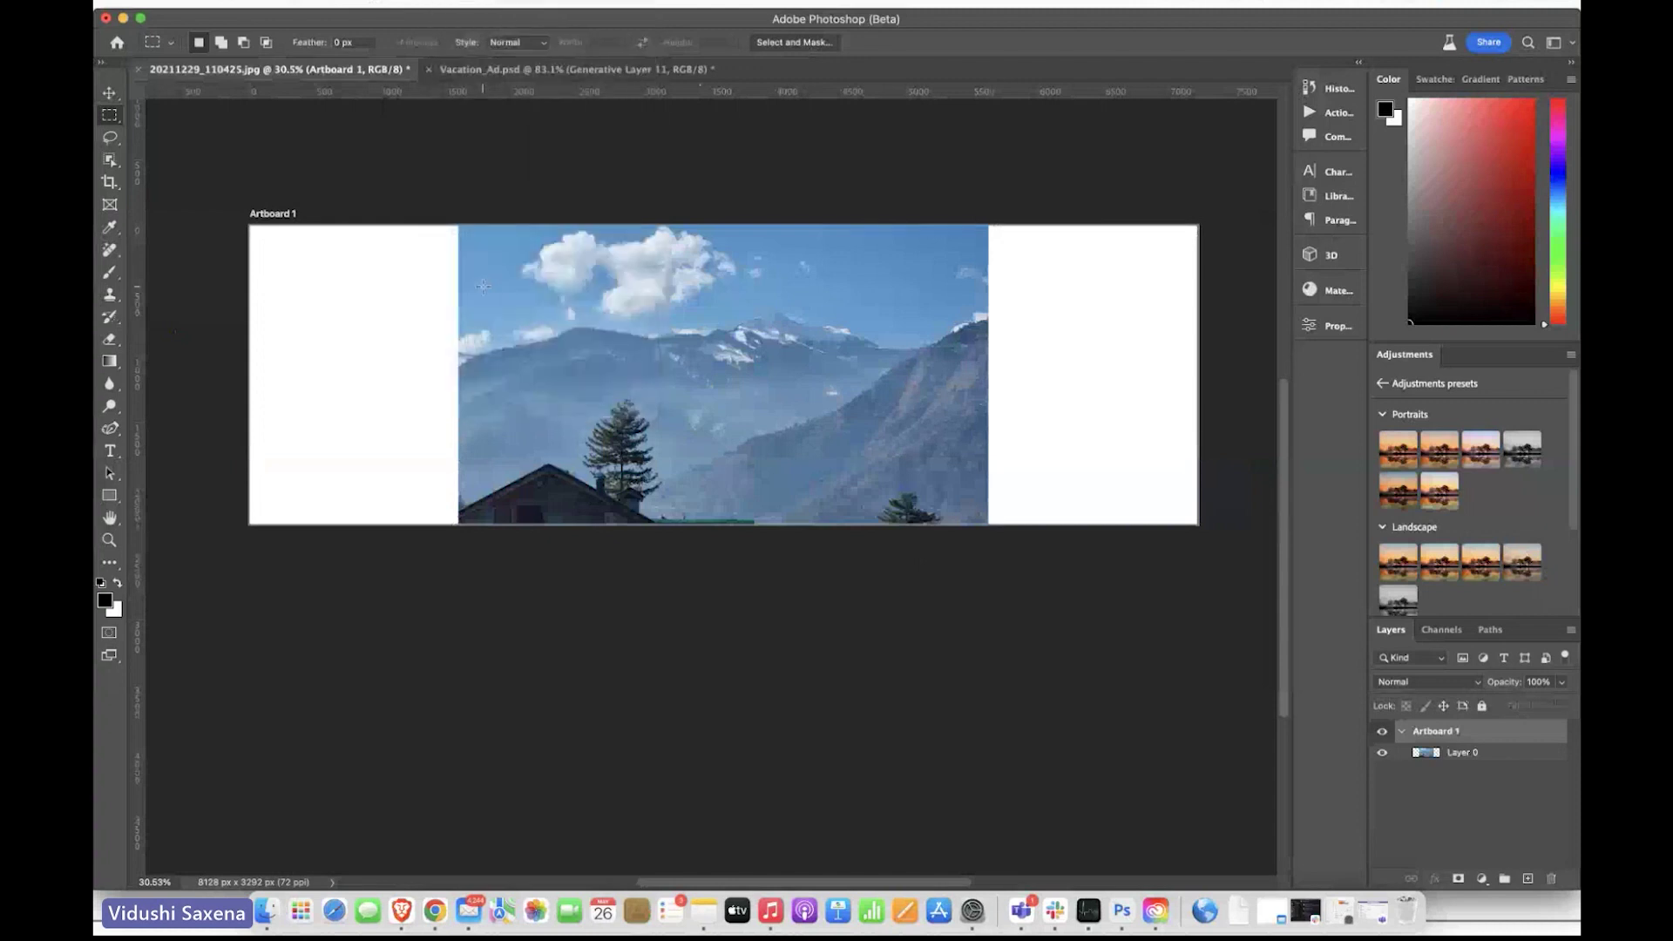
pyautogui.moveTo(460, 227); pyautogui.dragTo(990, 529)
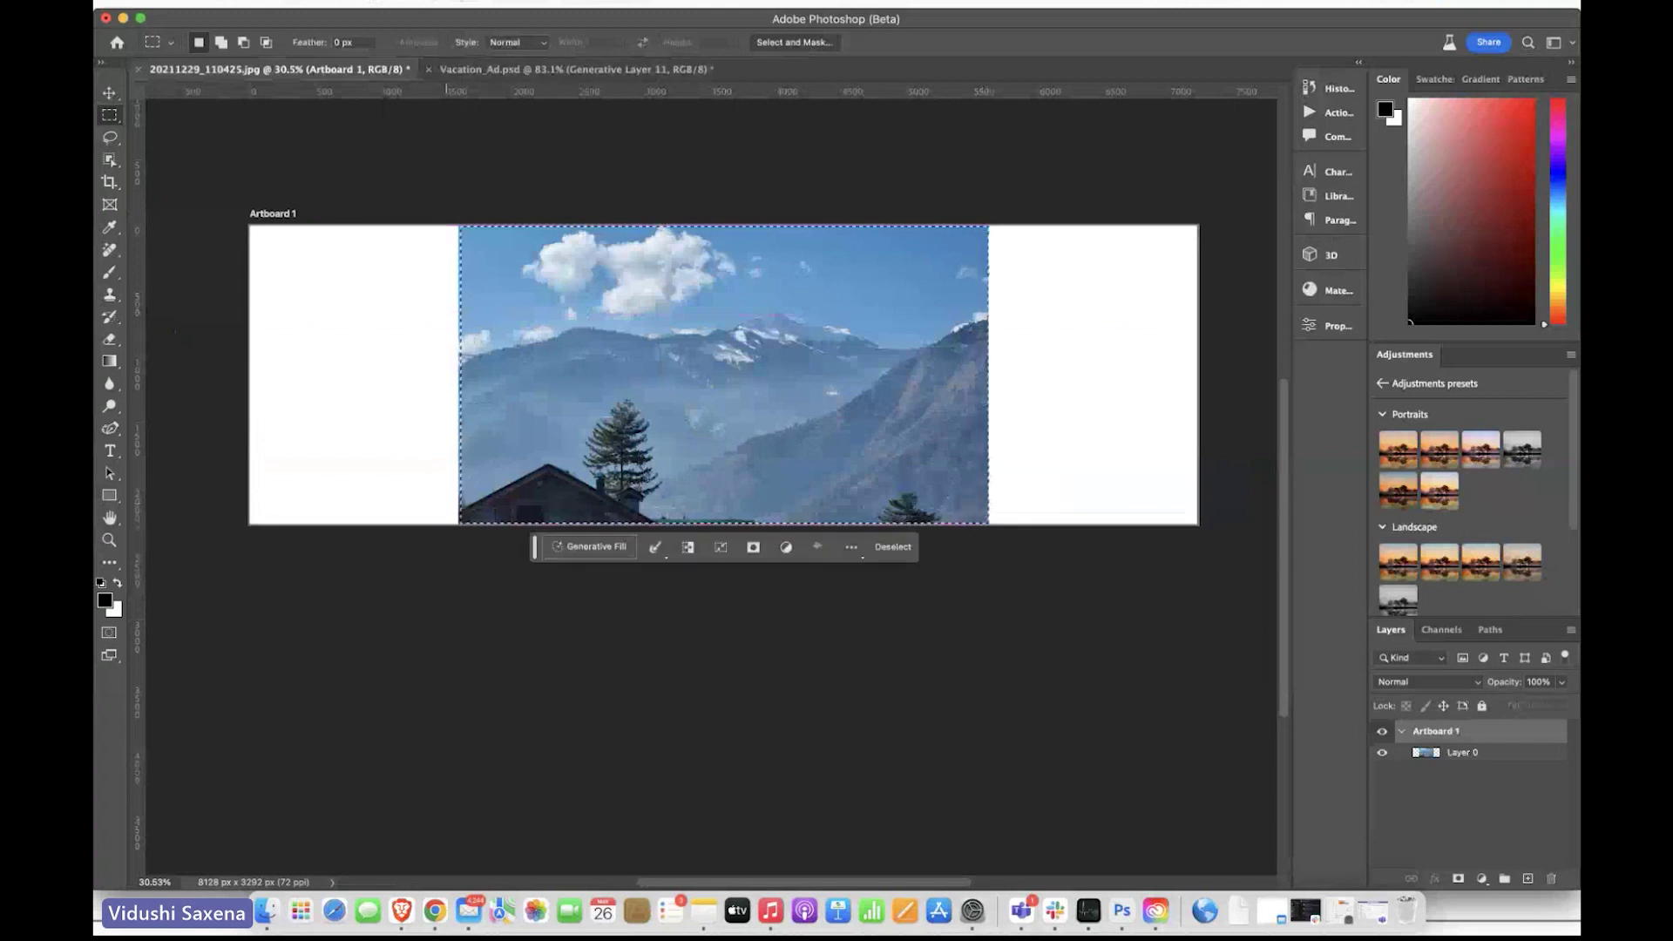
pyautogui.click(440, 1)
pyautogui.click(676, 150)
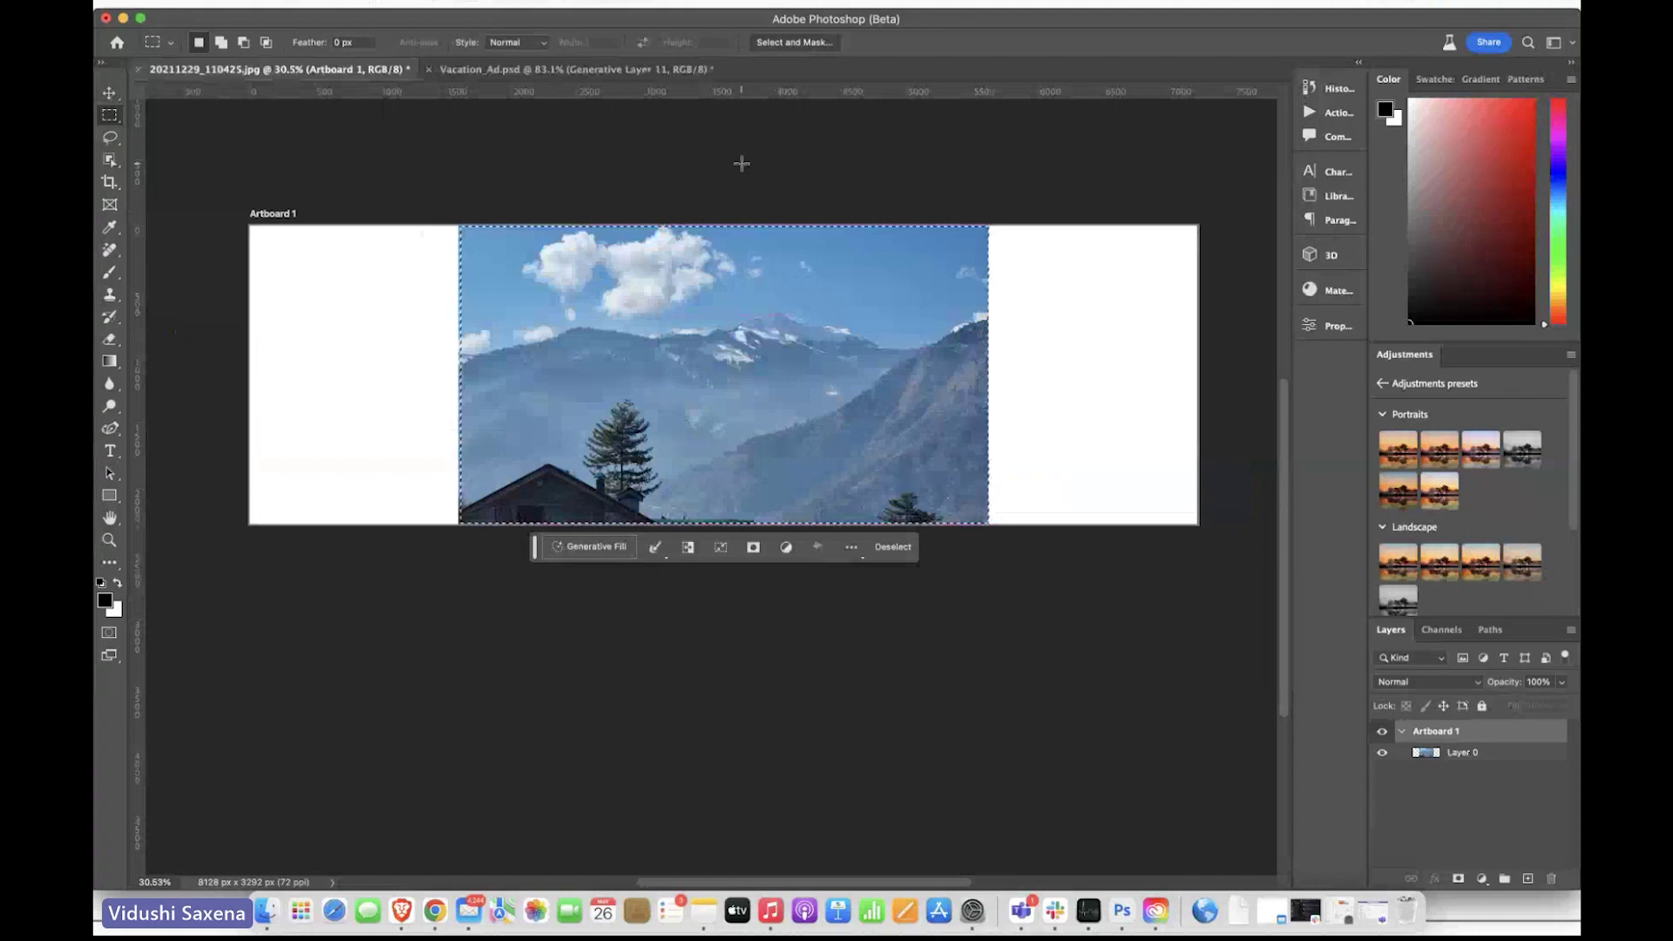
# Step: Close the edited mountain document without saving and reopen the original 20211229_110425.jpg from the recent files
pyautogui.click(139, 70)
pyautogui.click(775, 360)
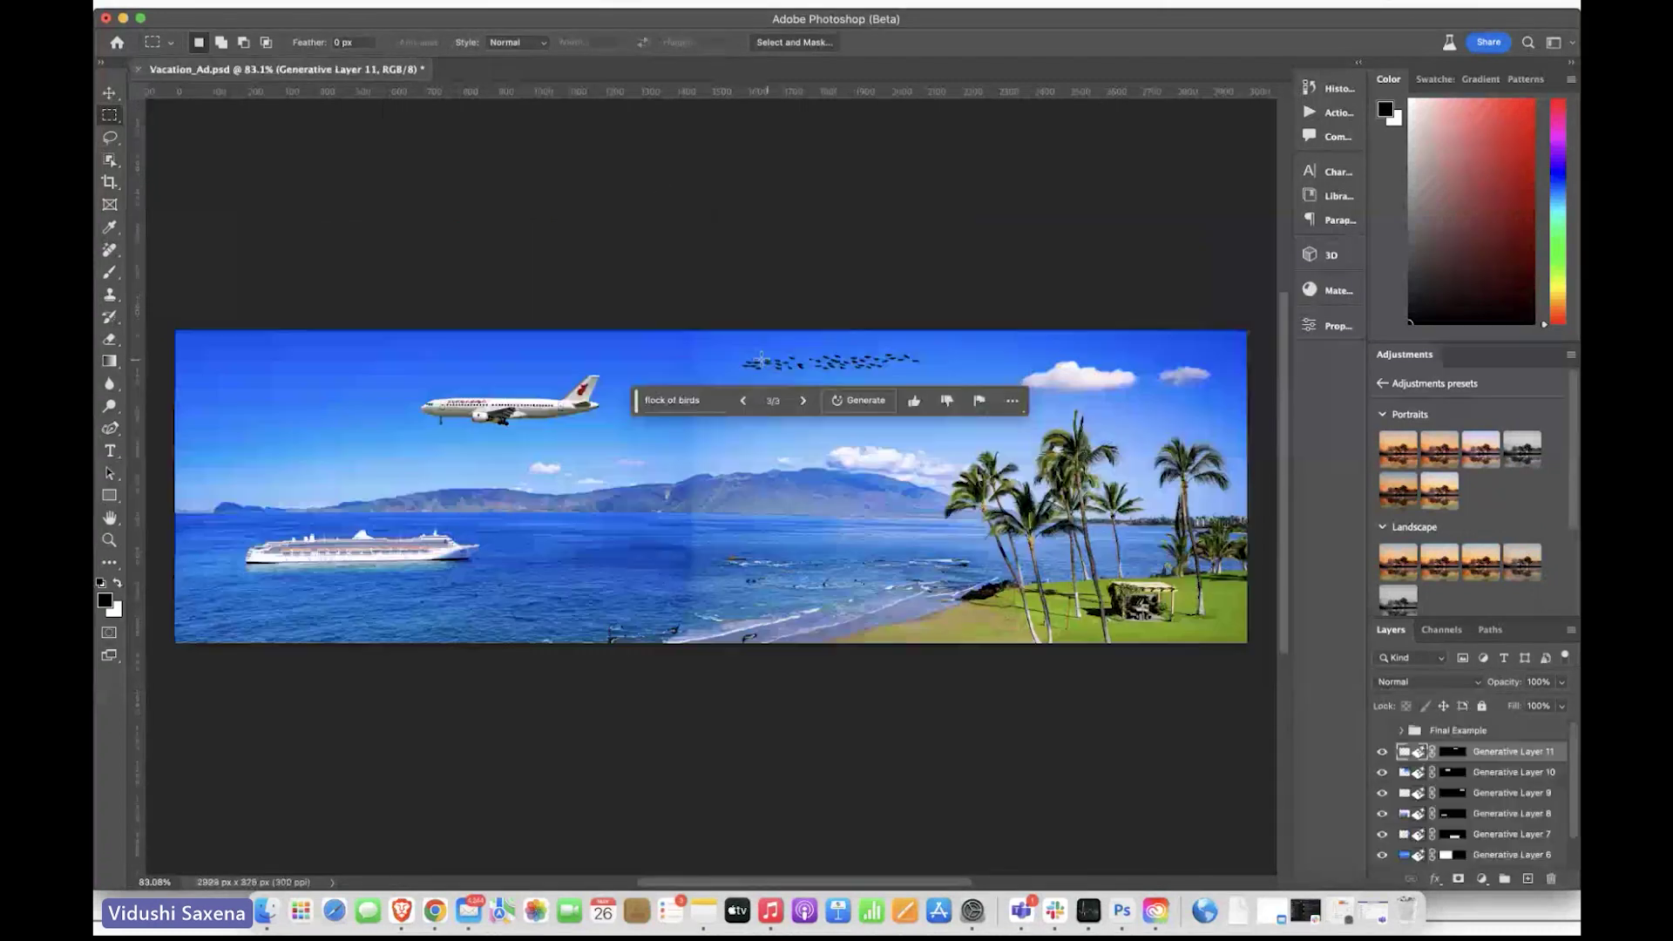
pyautogui.click(119, 43)
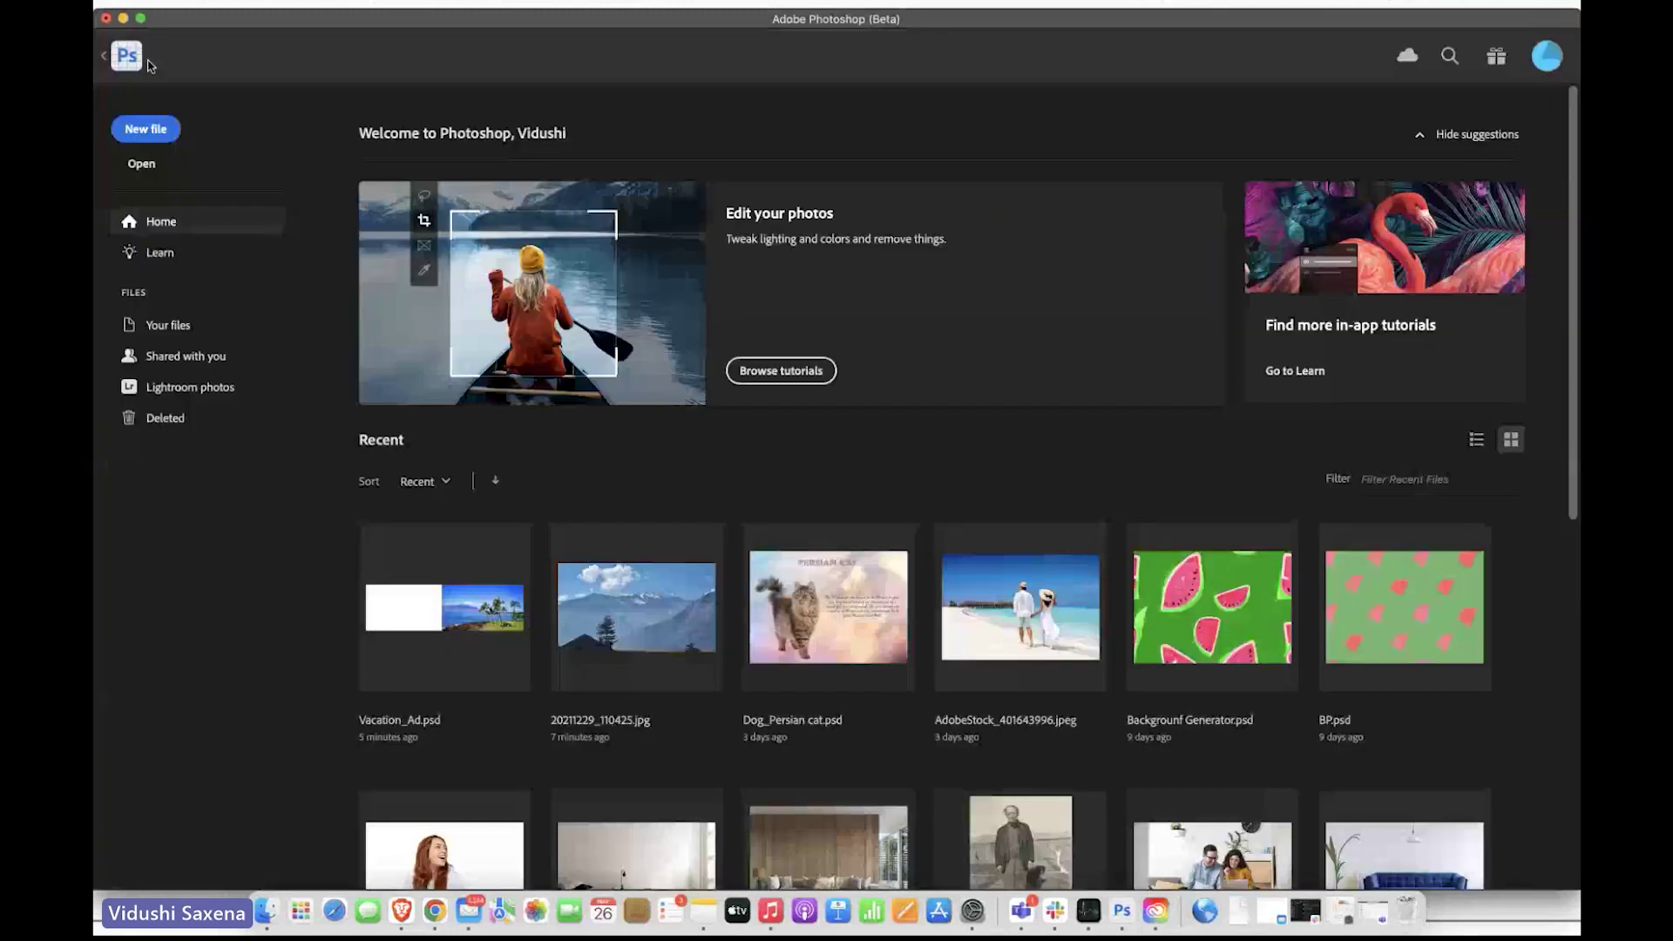
pyautogui.click(635, 608)
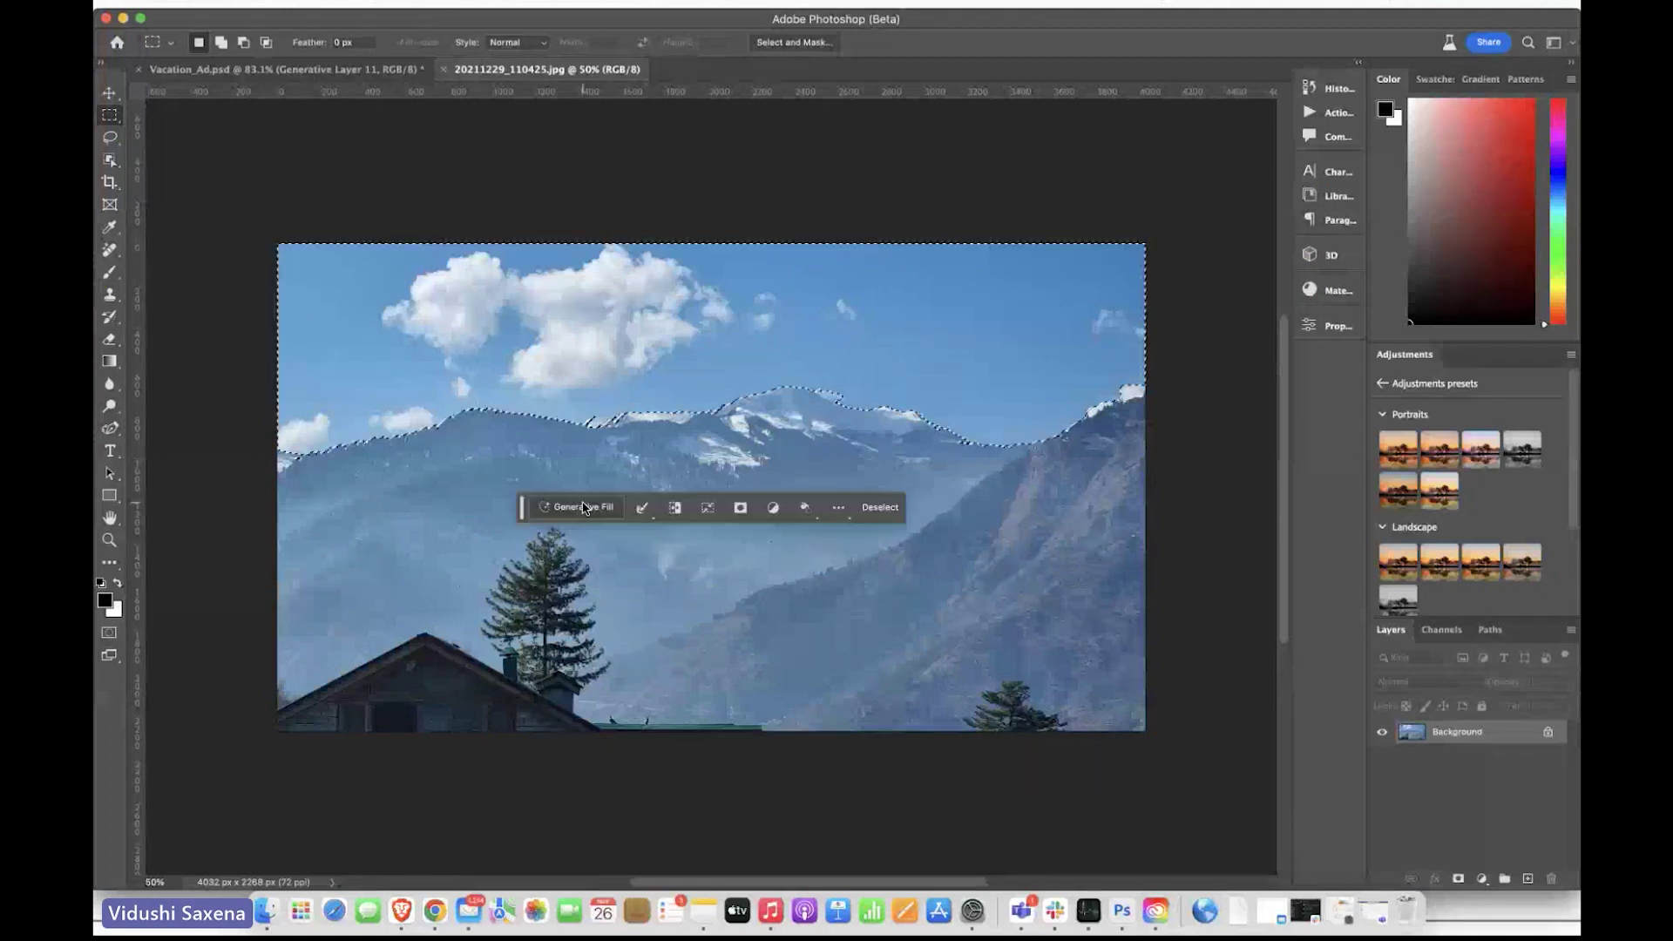
# Step: Generate "sky filled with northen lights" in the selected sky above the mountains with Generative Fill
pyautogui.click(584, 507)
pyautogui.write('sky f')
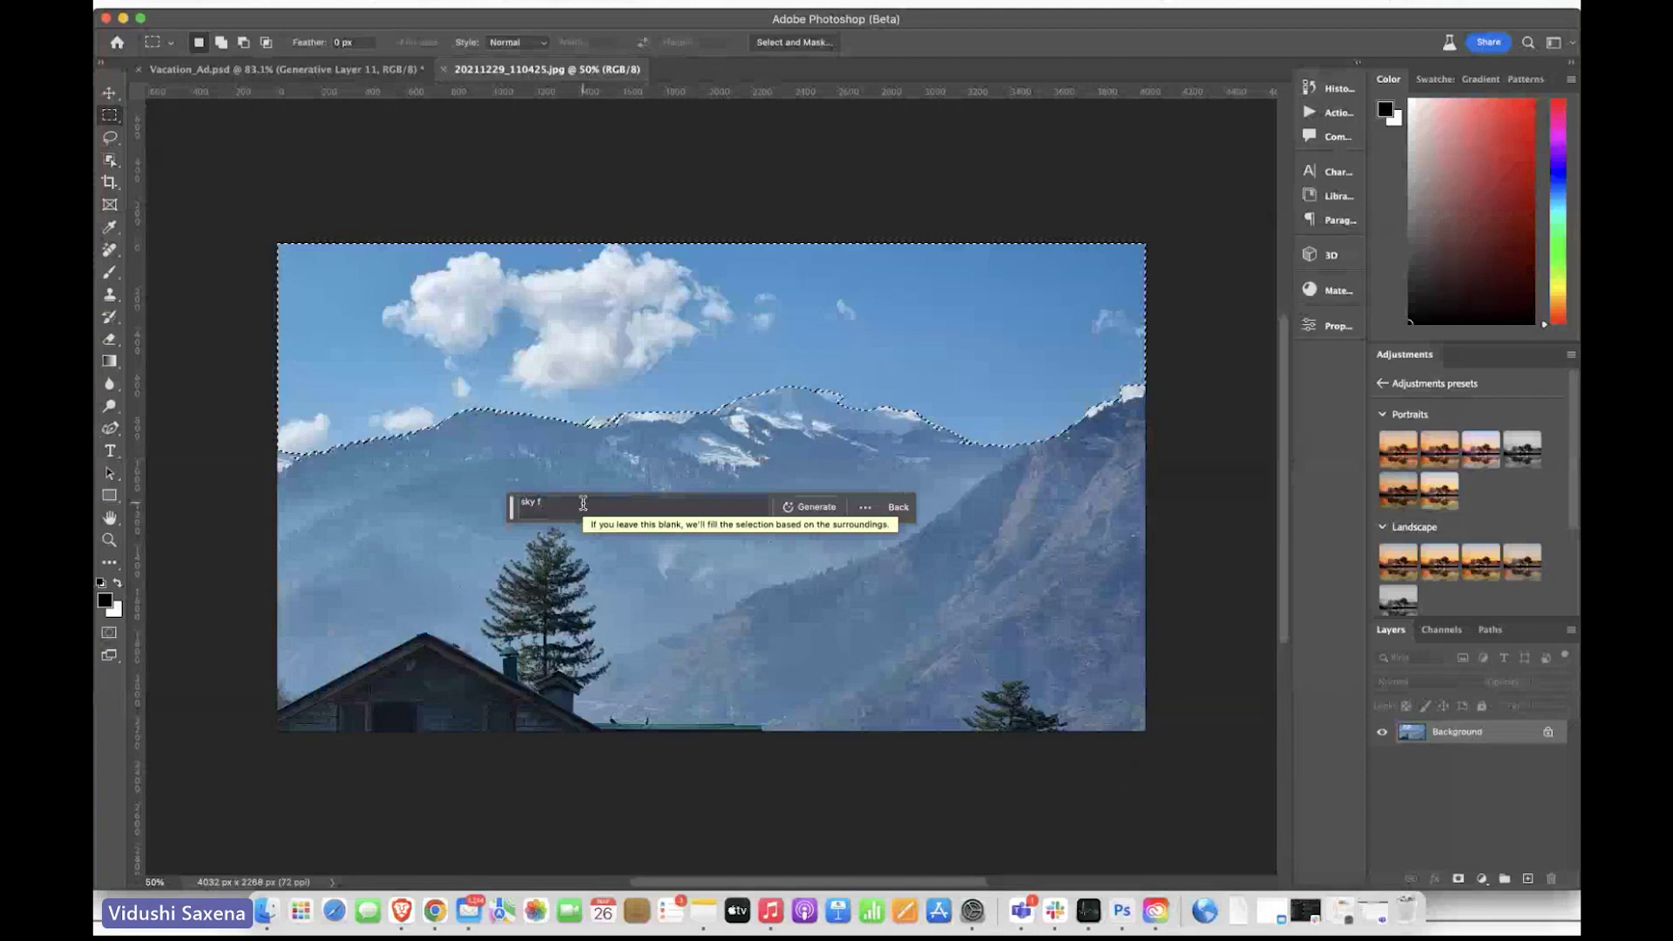
pyautogui.write('illed with northen')
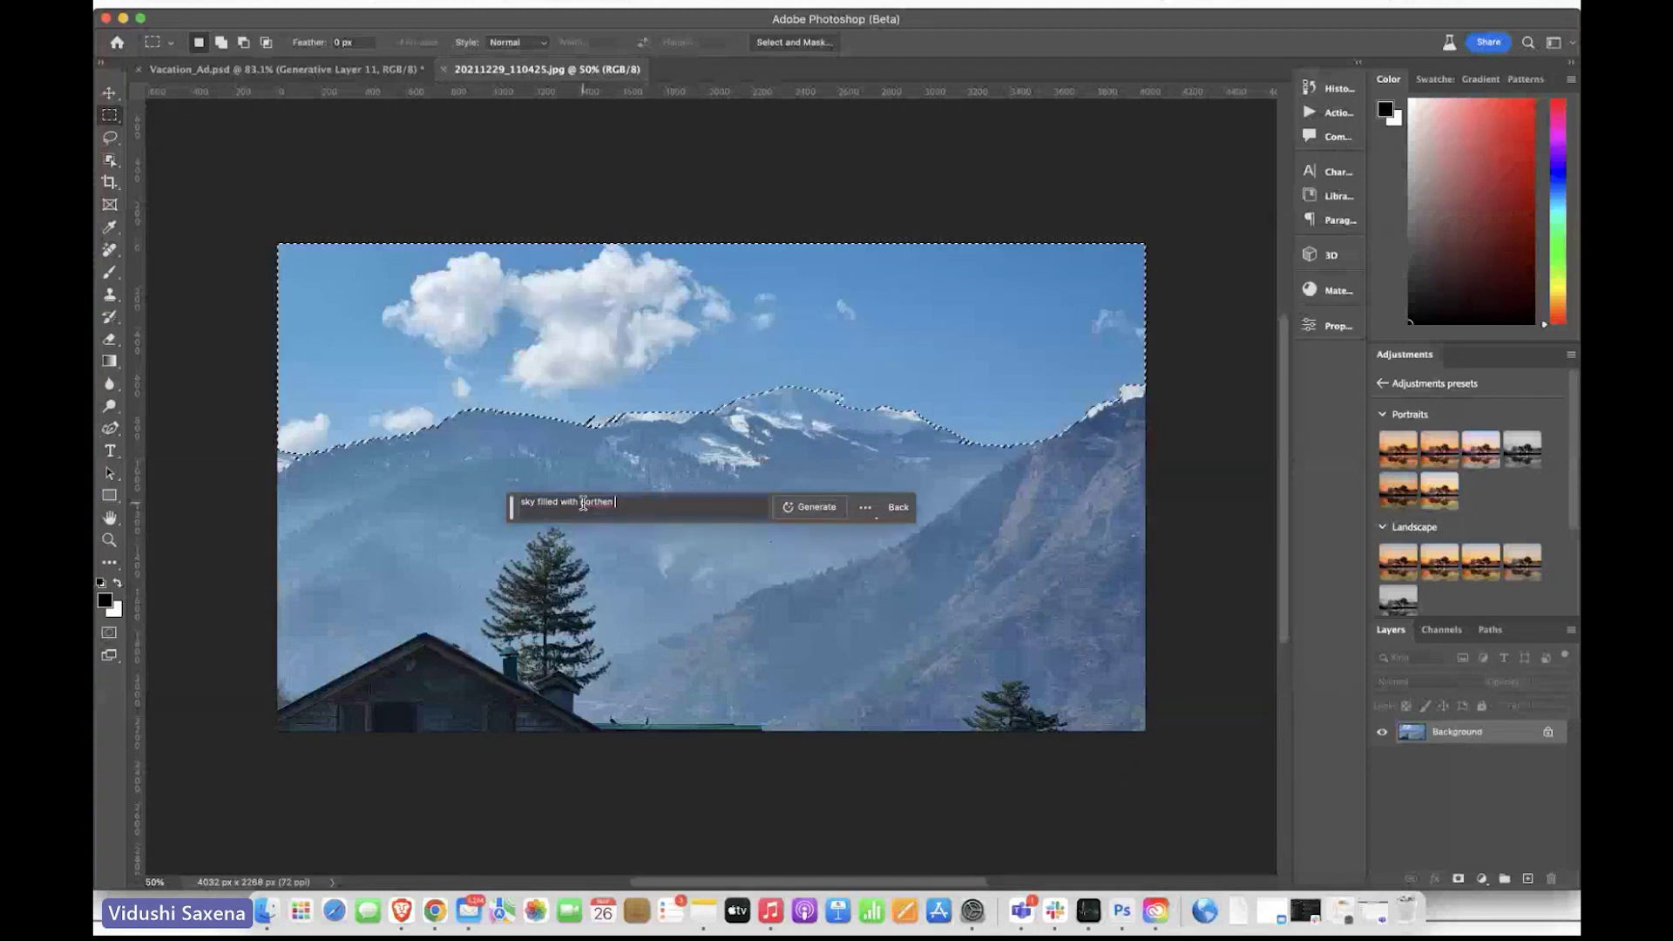
pyautogui.write(' lights')
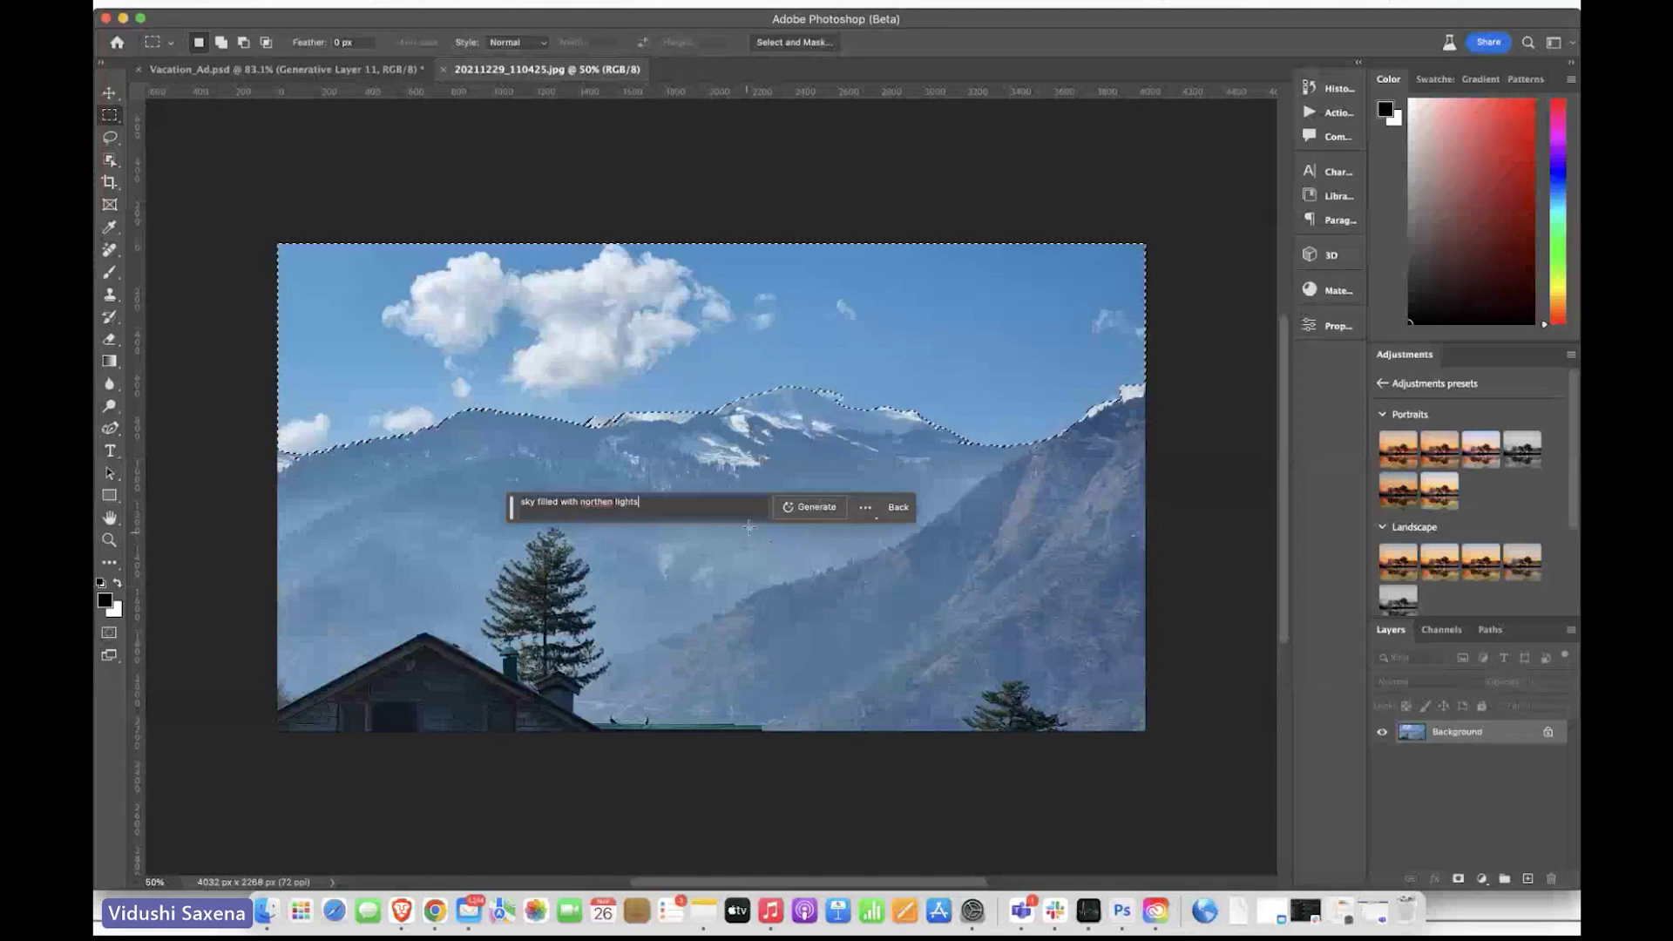
pyautogui.press('Return')
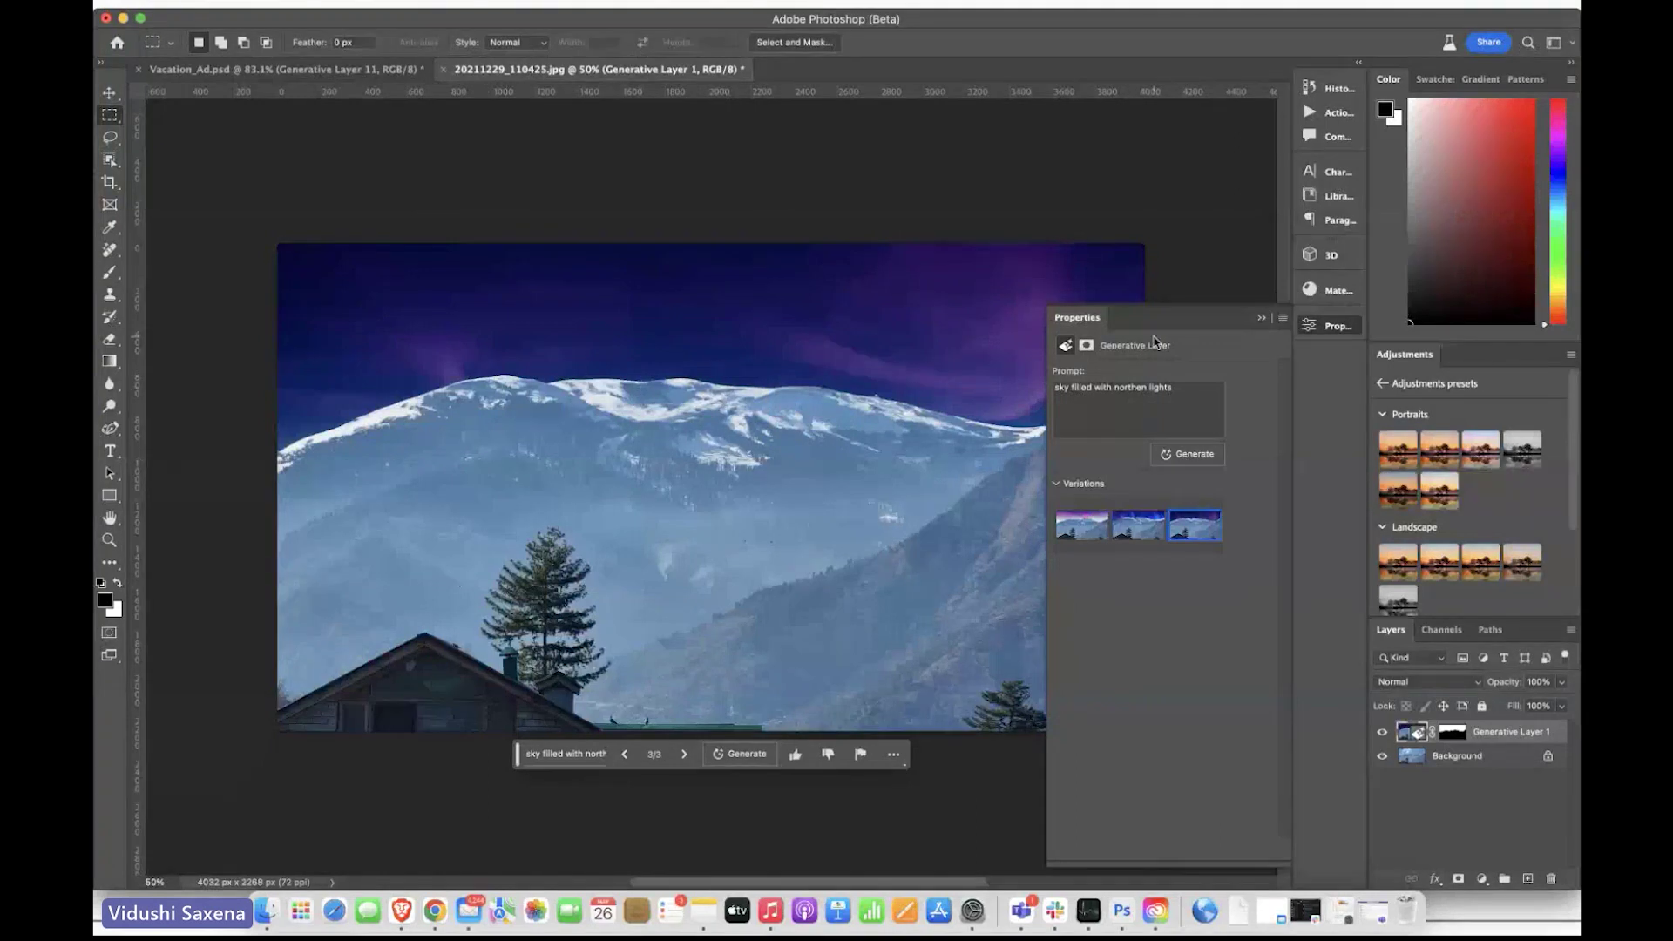
pyautogui.click(1261, 317)
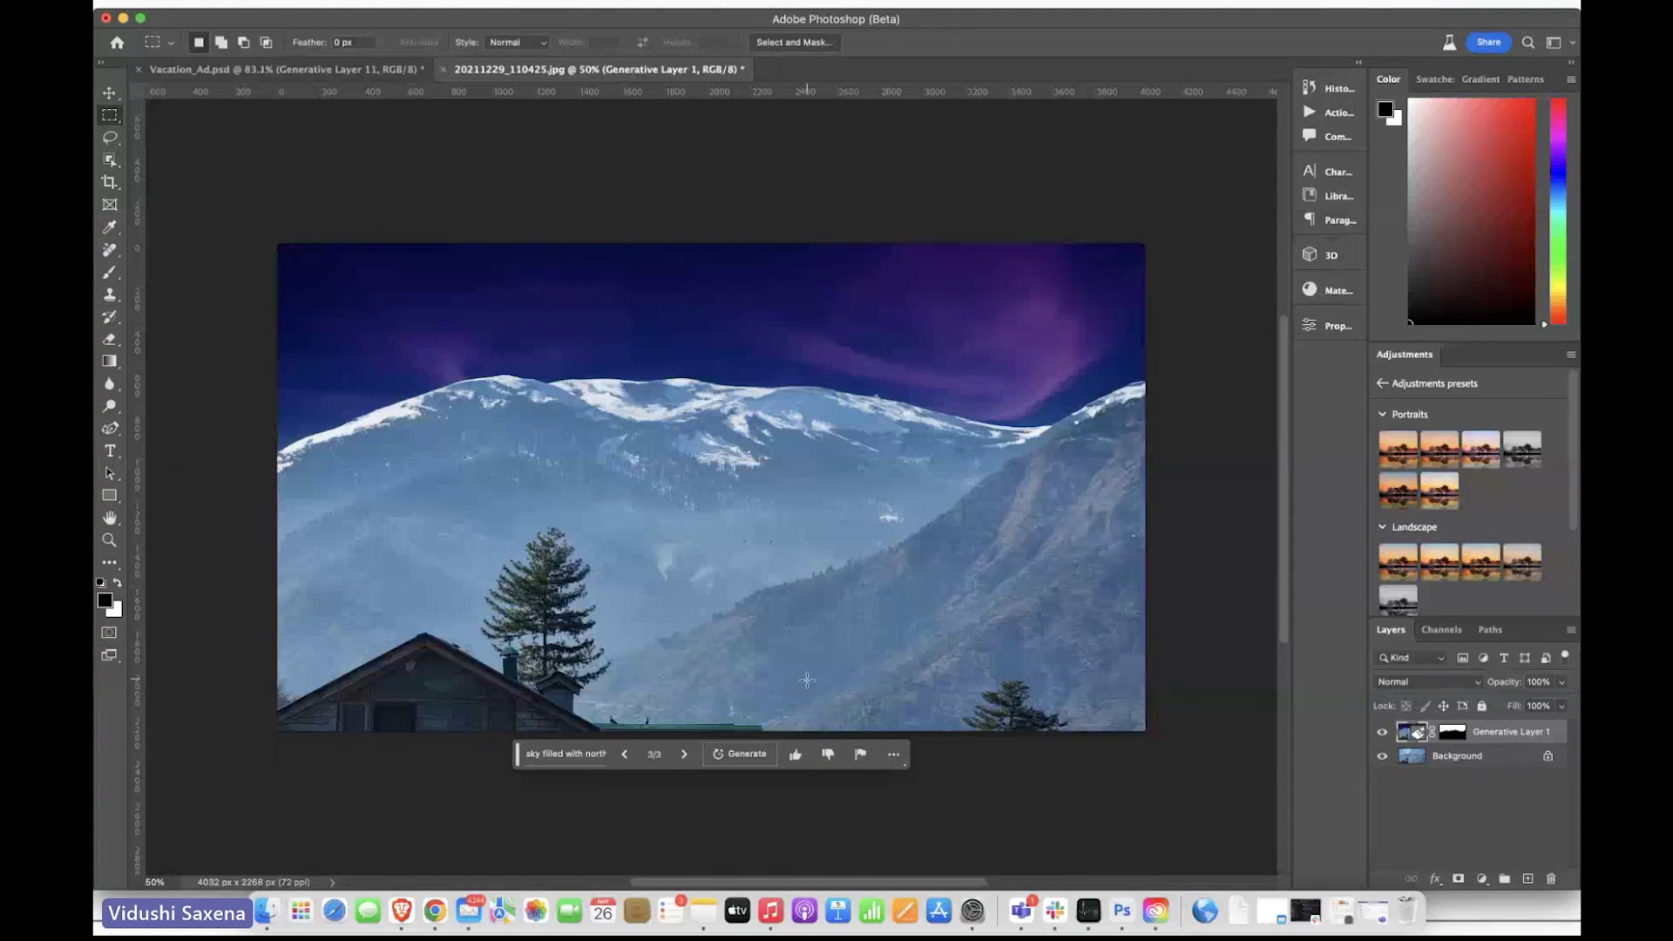
# Step: Select a rectangle around the small tree in the photo's lower-right corner, start a "House" Generative Fill, and cancel the generation
pyautogui.moveTo(935, 582); pyautogui.dragTo(1154, 747)
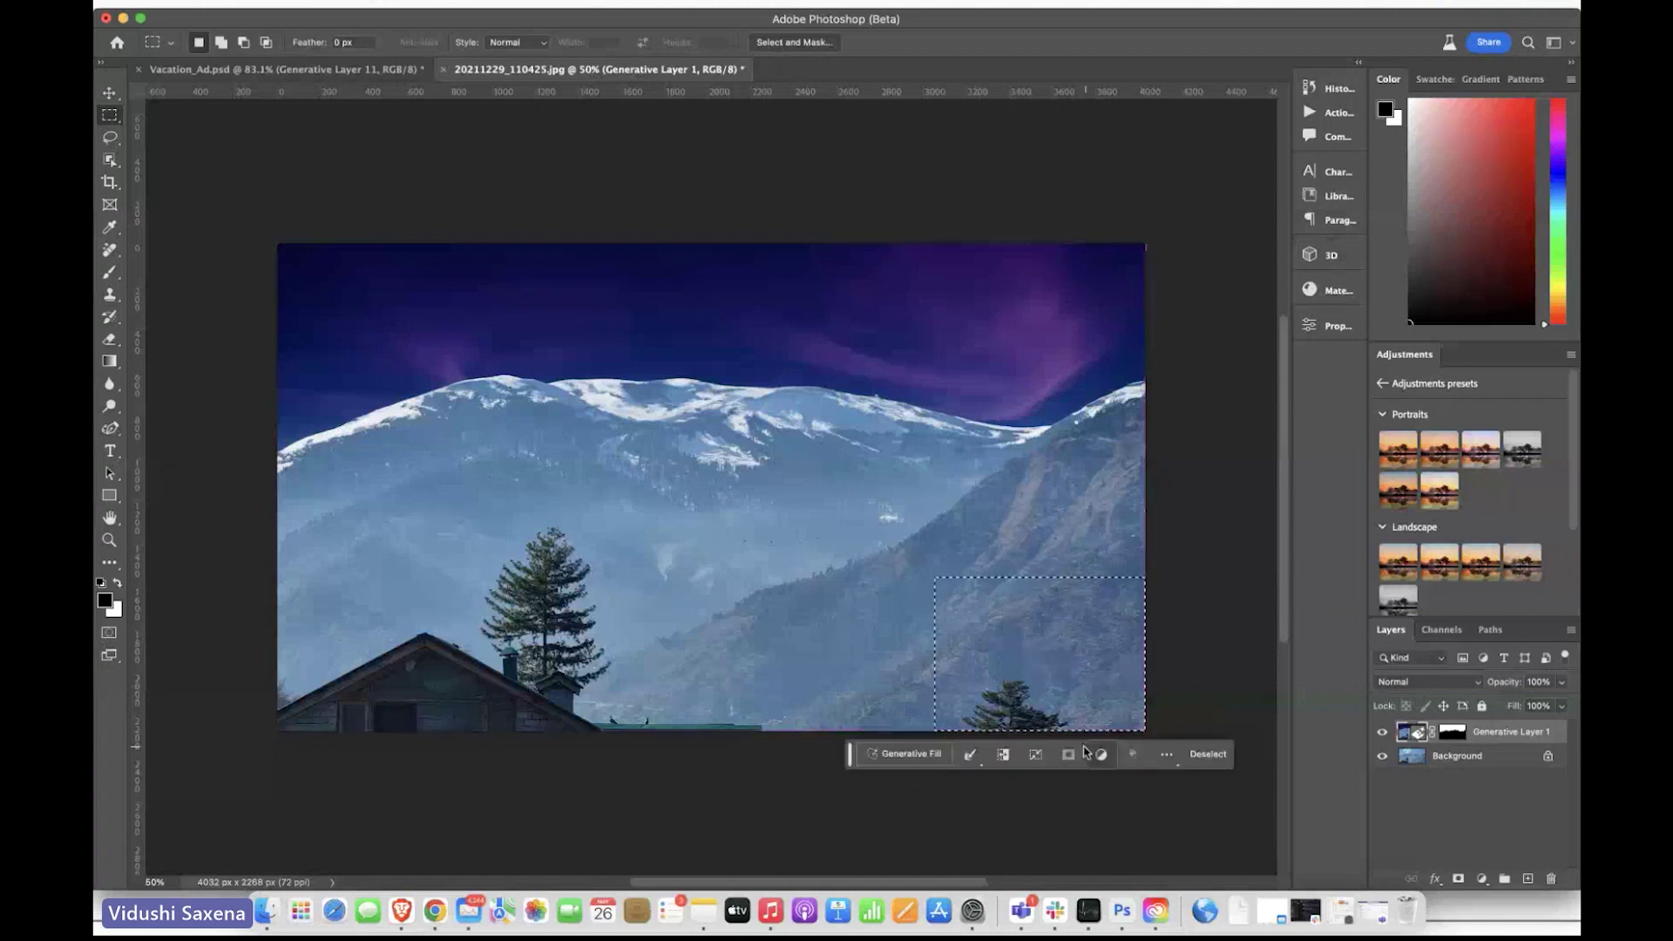
pyautogui.click(903, 751)
pyautogui.write('House')
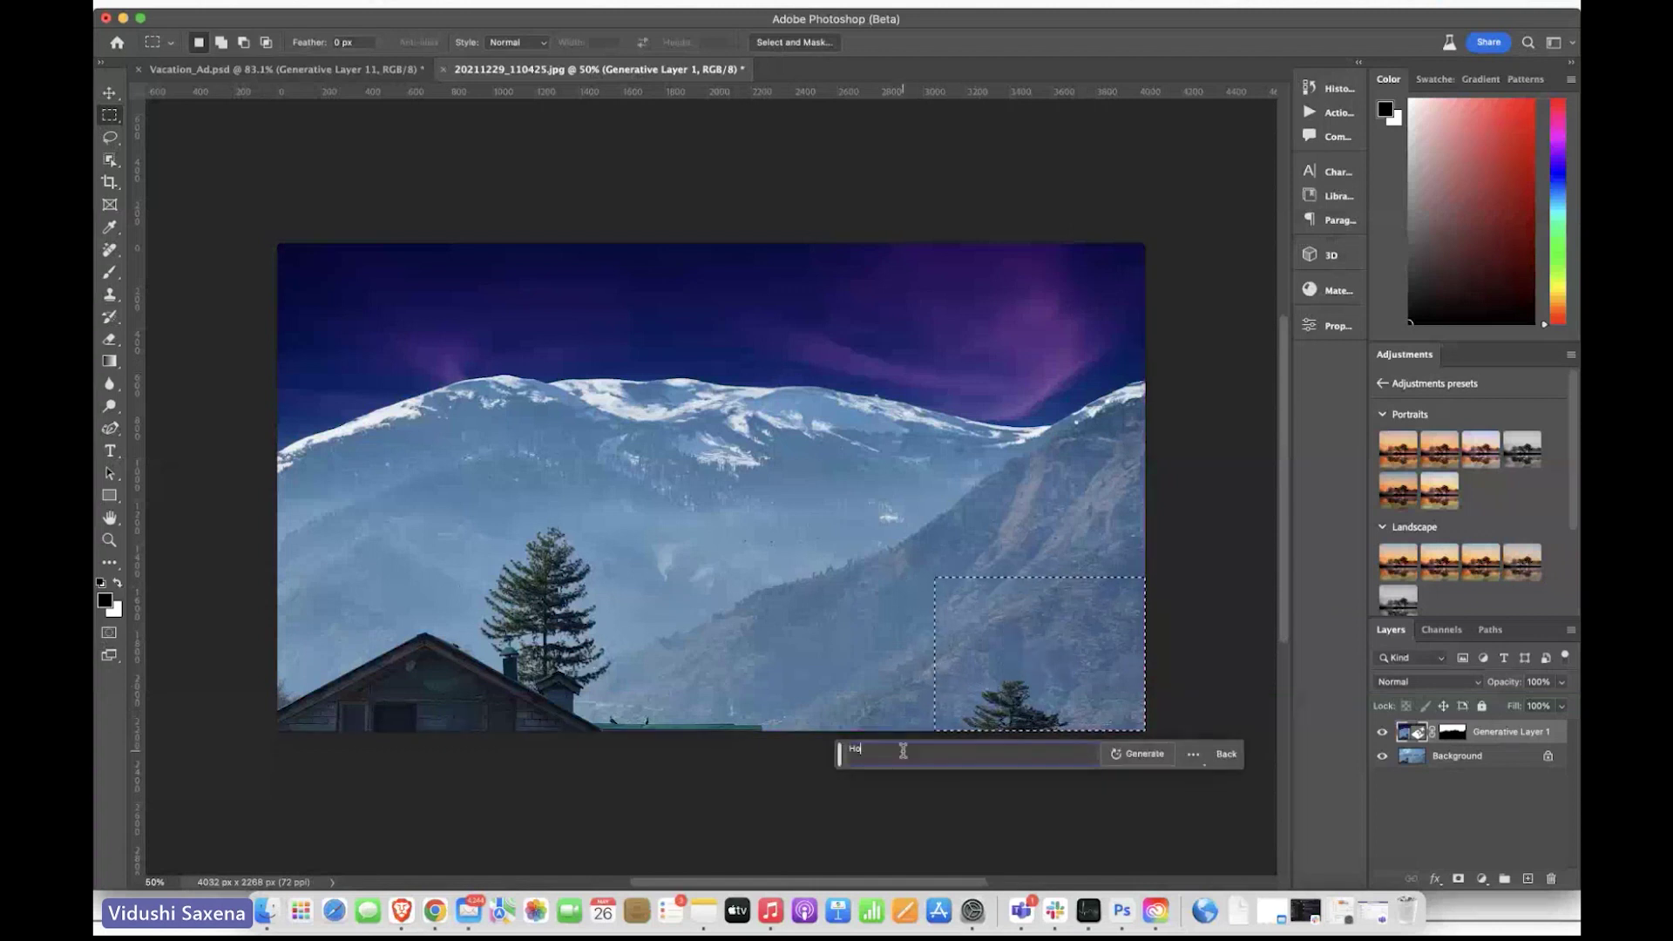
pyautogui.click(1153, 755)
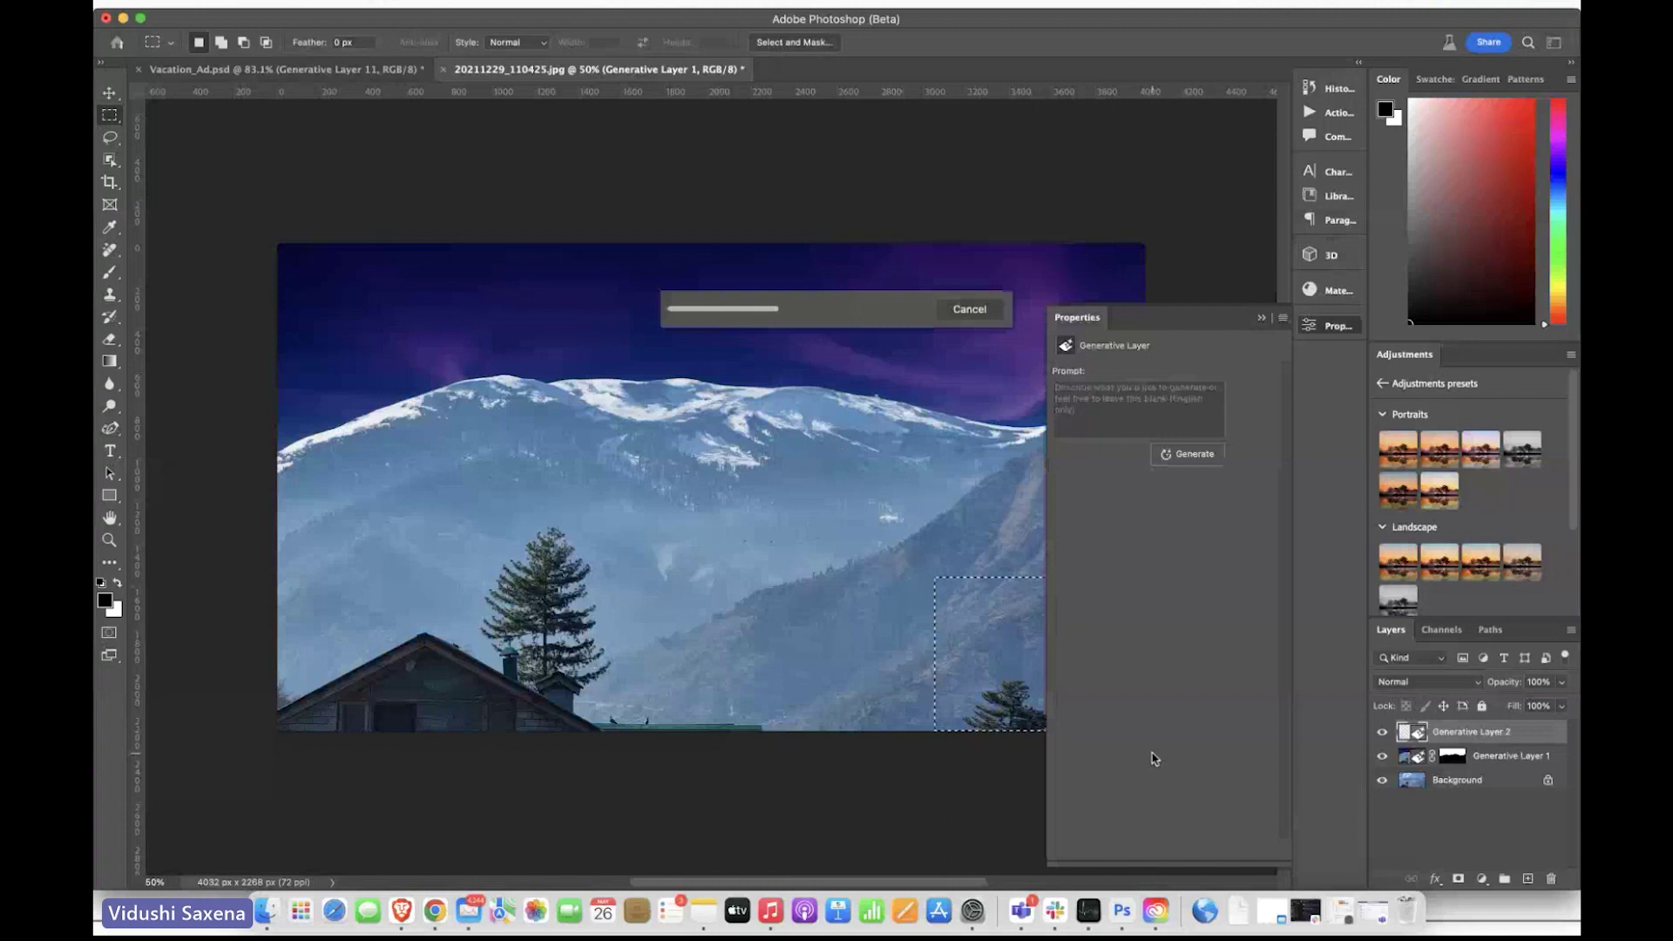
pyautogui.click(1259, 321)
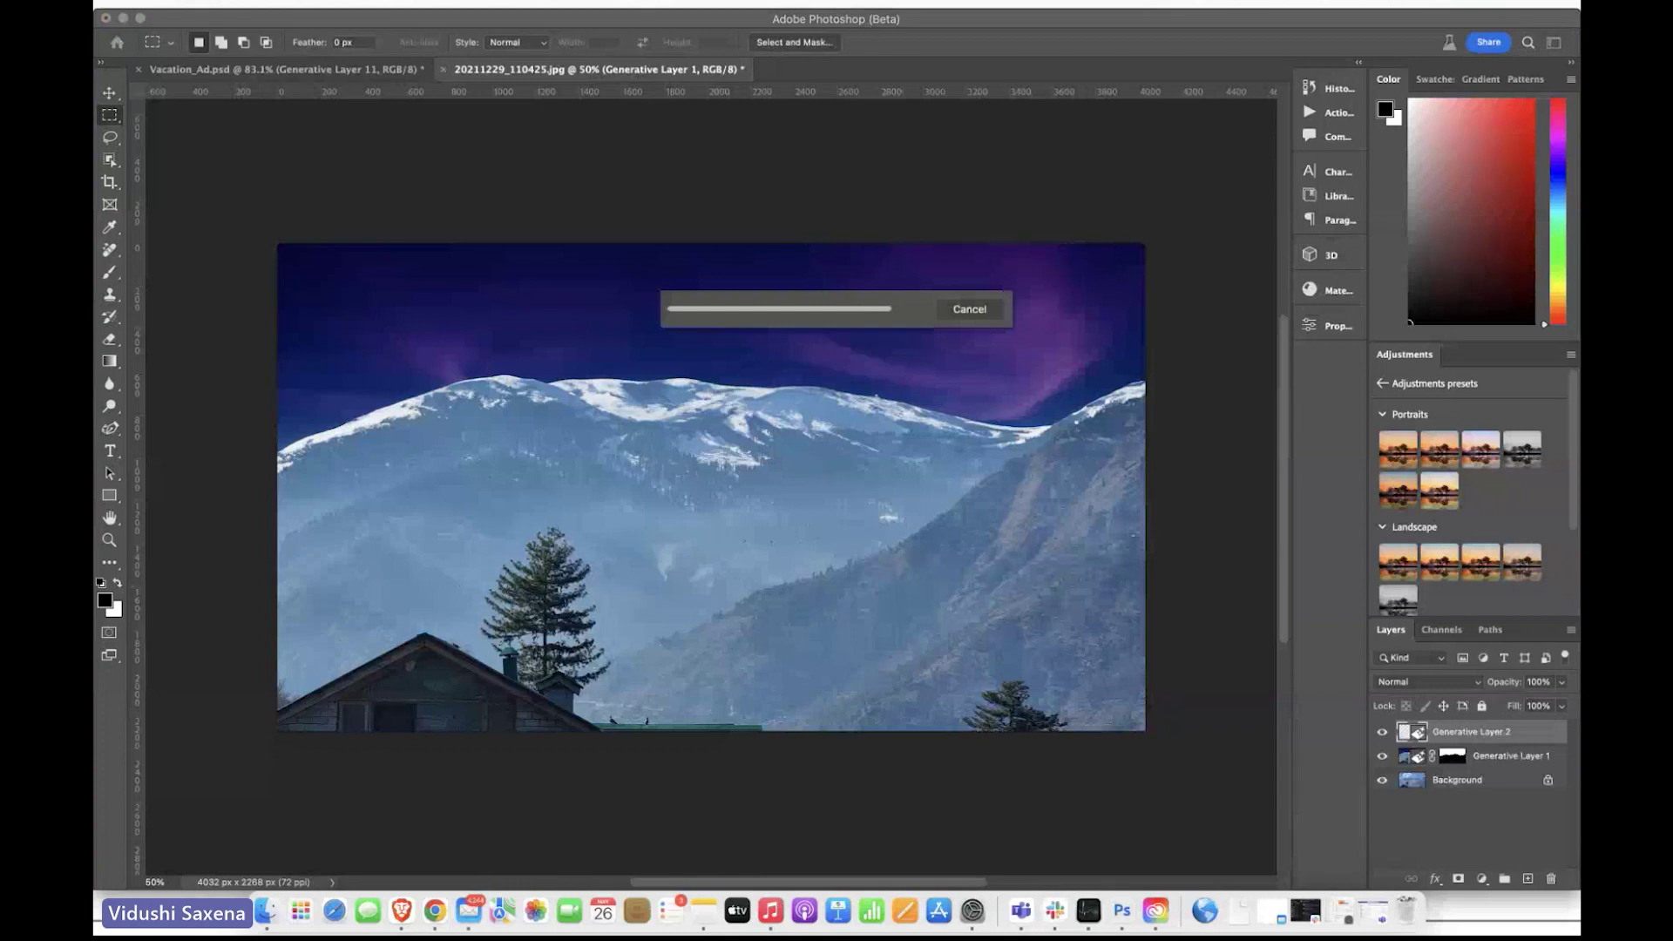
pyautogui.click(994, 310)
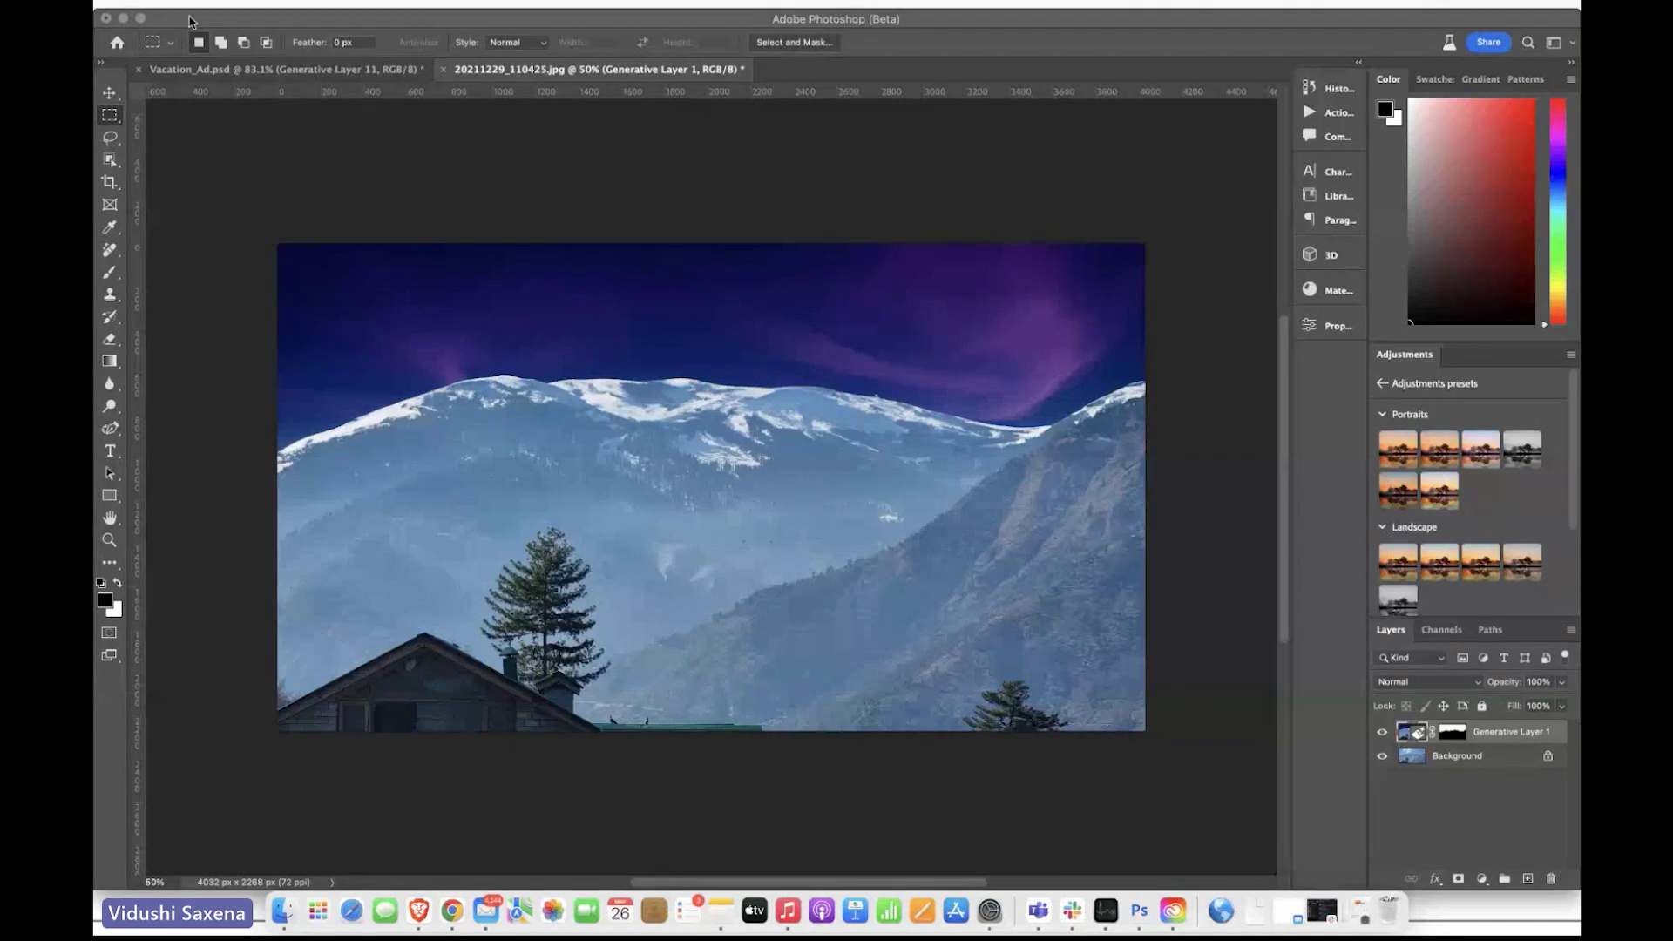
# Step: Generate the "House" again in the rectangle around the small tree, compare its variations and keep the third one
pyautogui.click(273, 134)
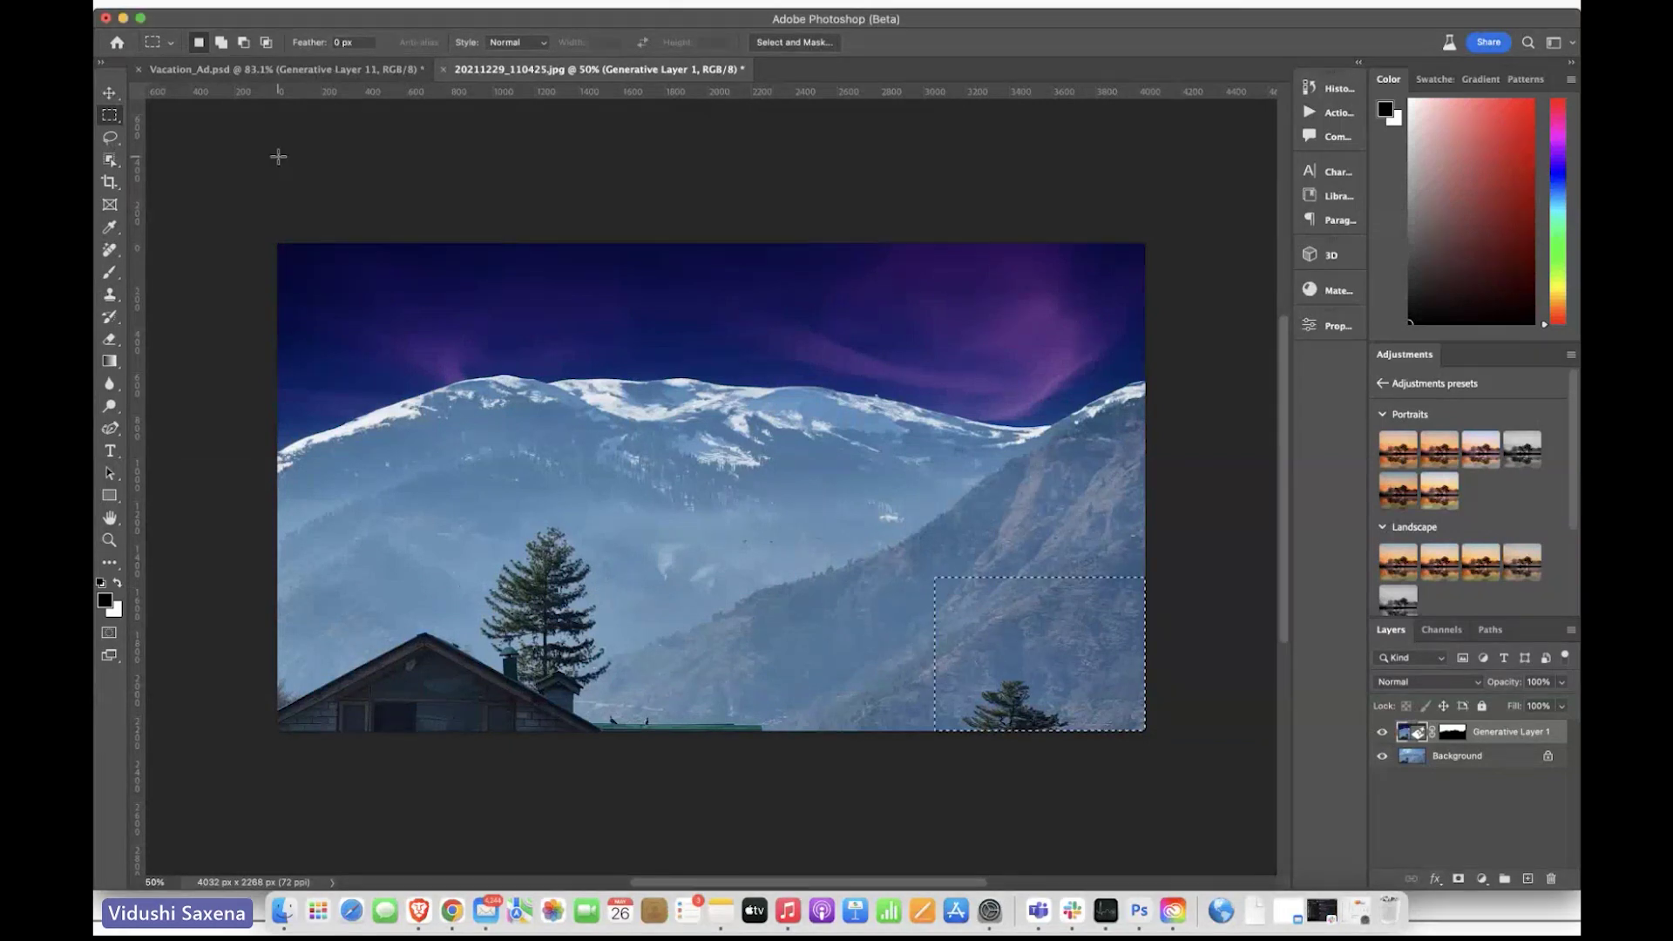
pyautogui.click(266, 2)
pyautogui.click(266, 3)
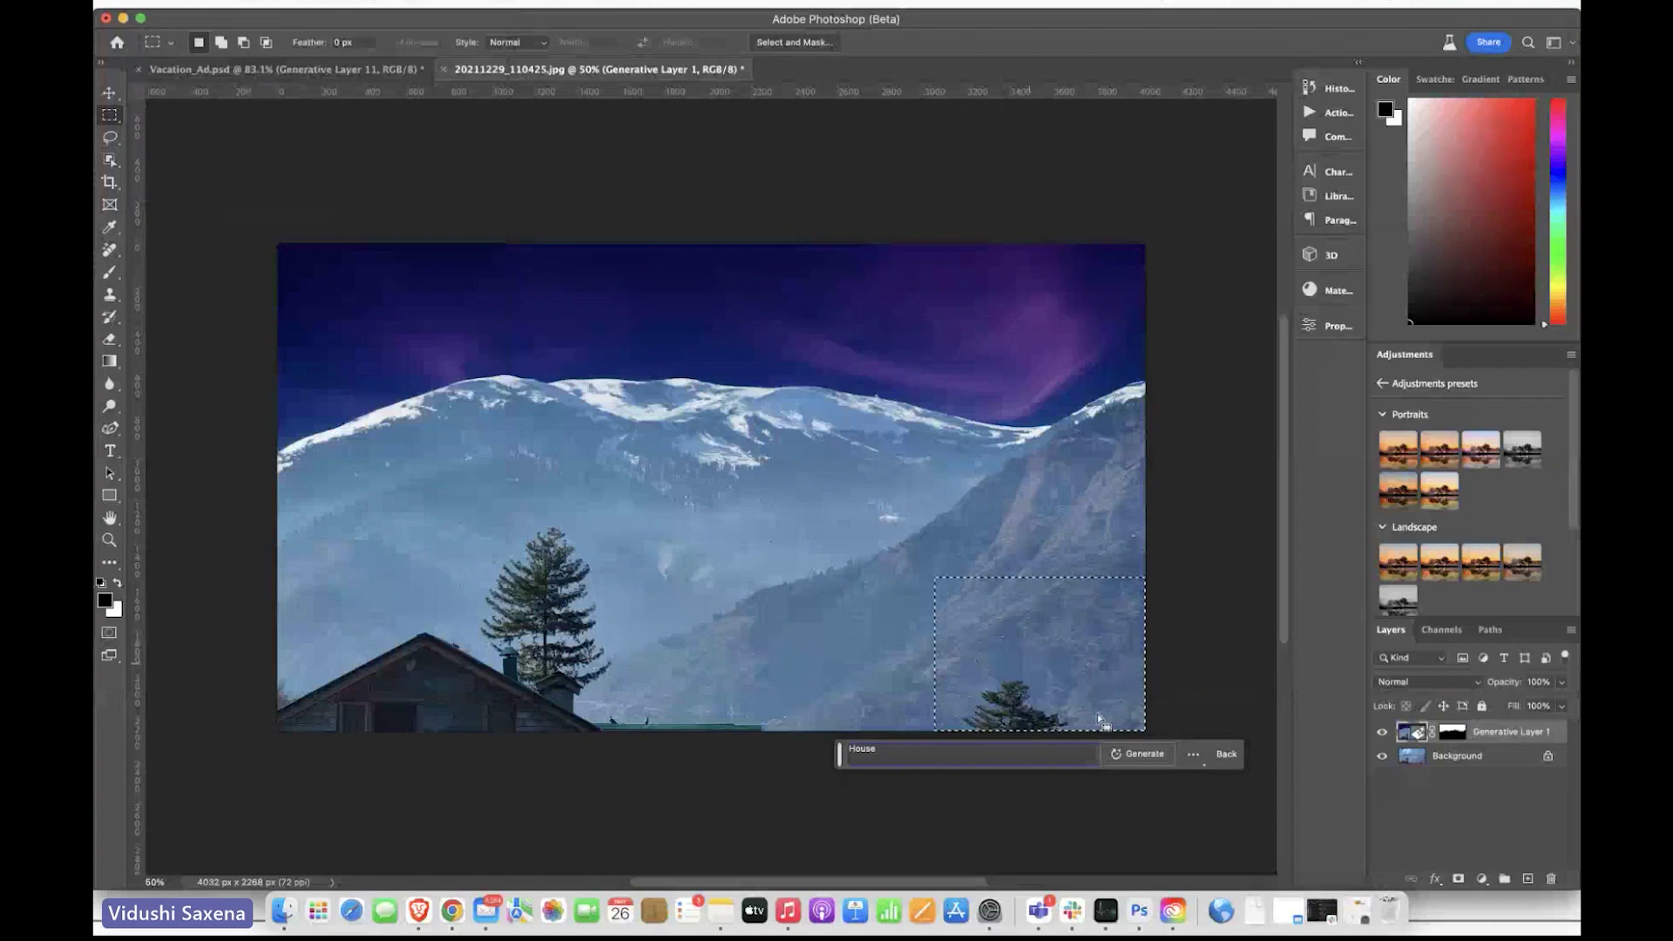
pyautogui.click(1135, 755)
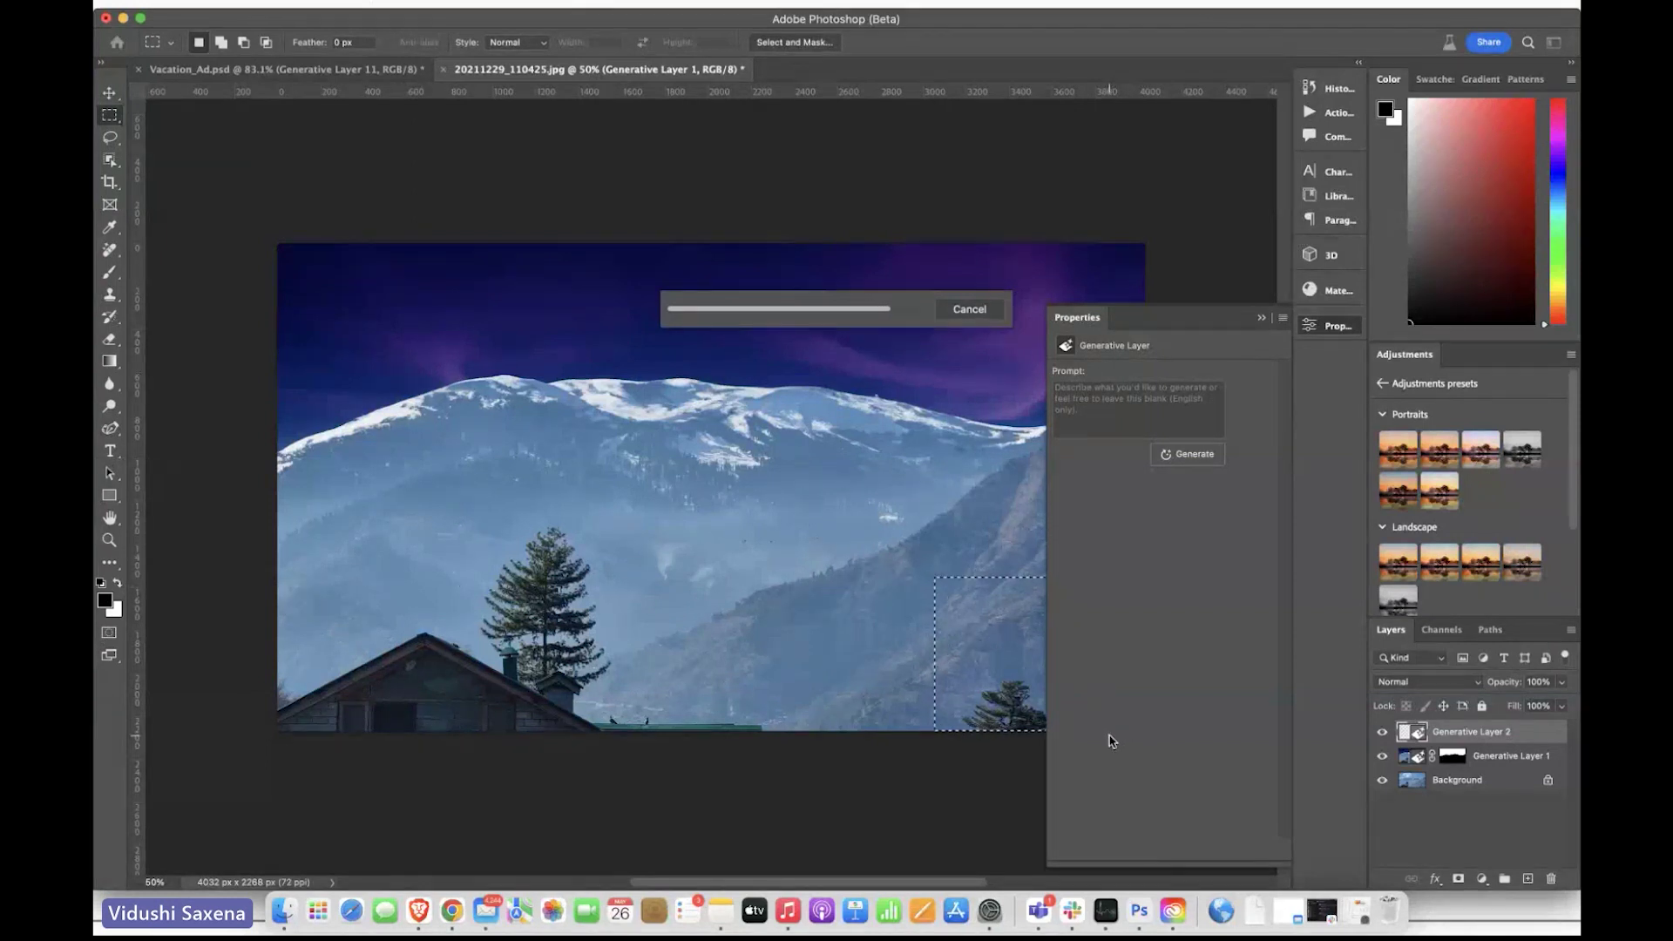
pyautogui.click(1261, 318)
pyautogui.click(1008, 756)
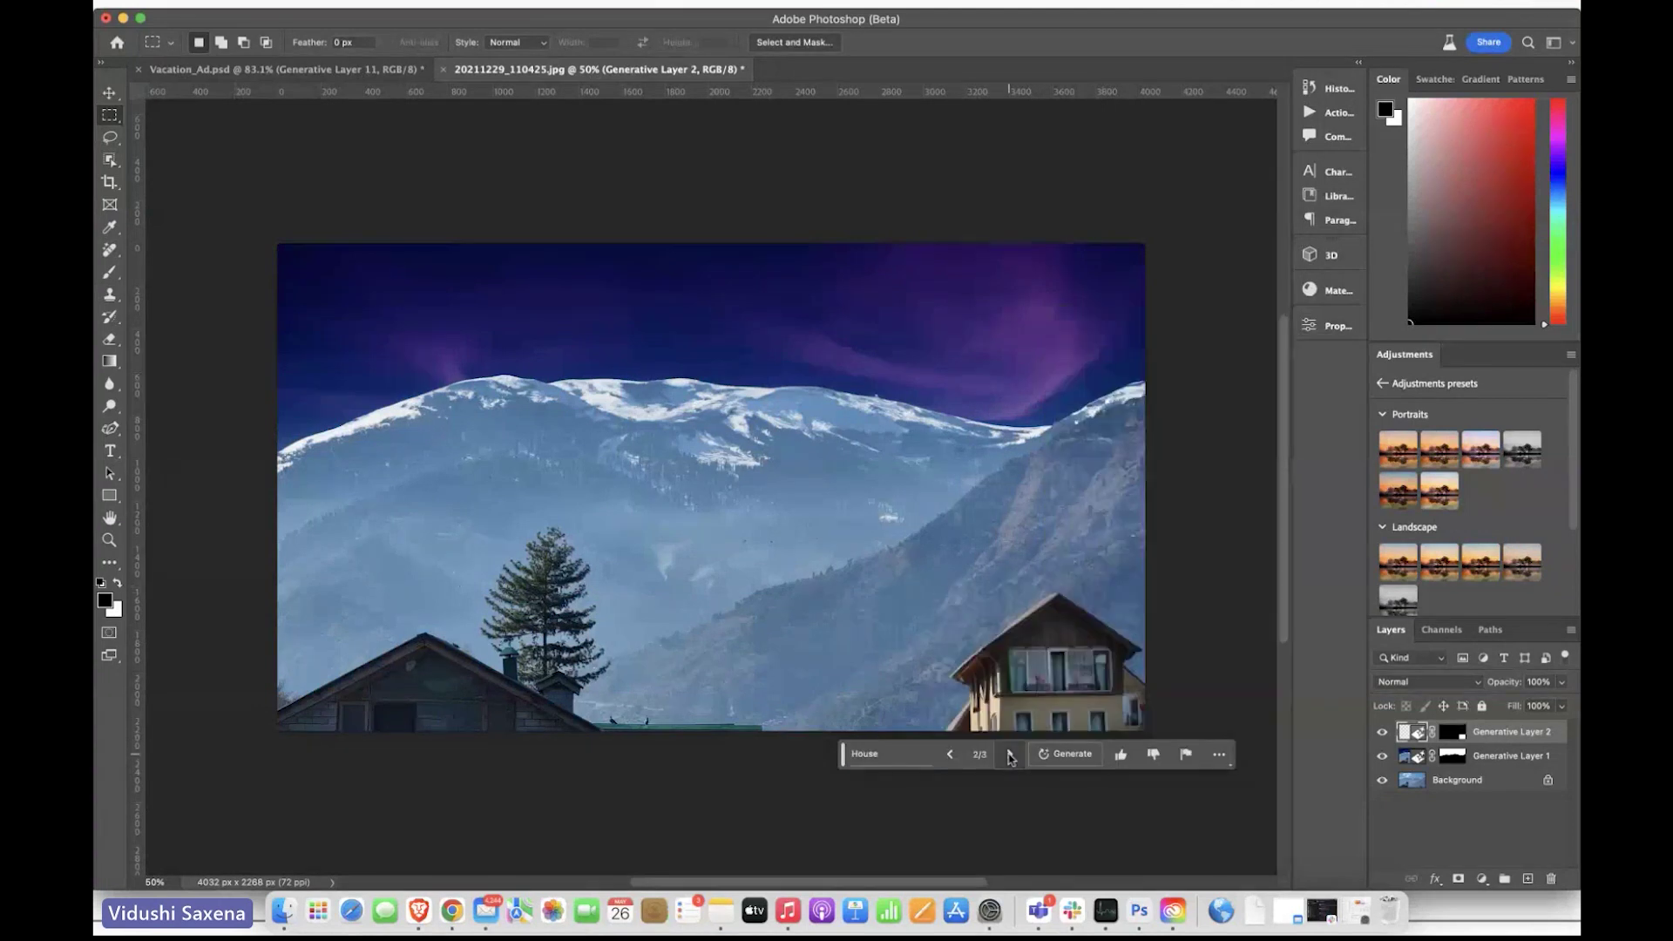
pyautogui.click(1009, 756)
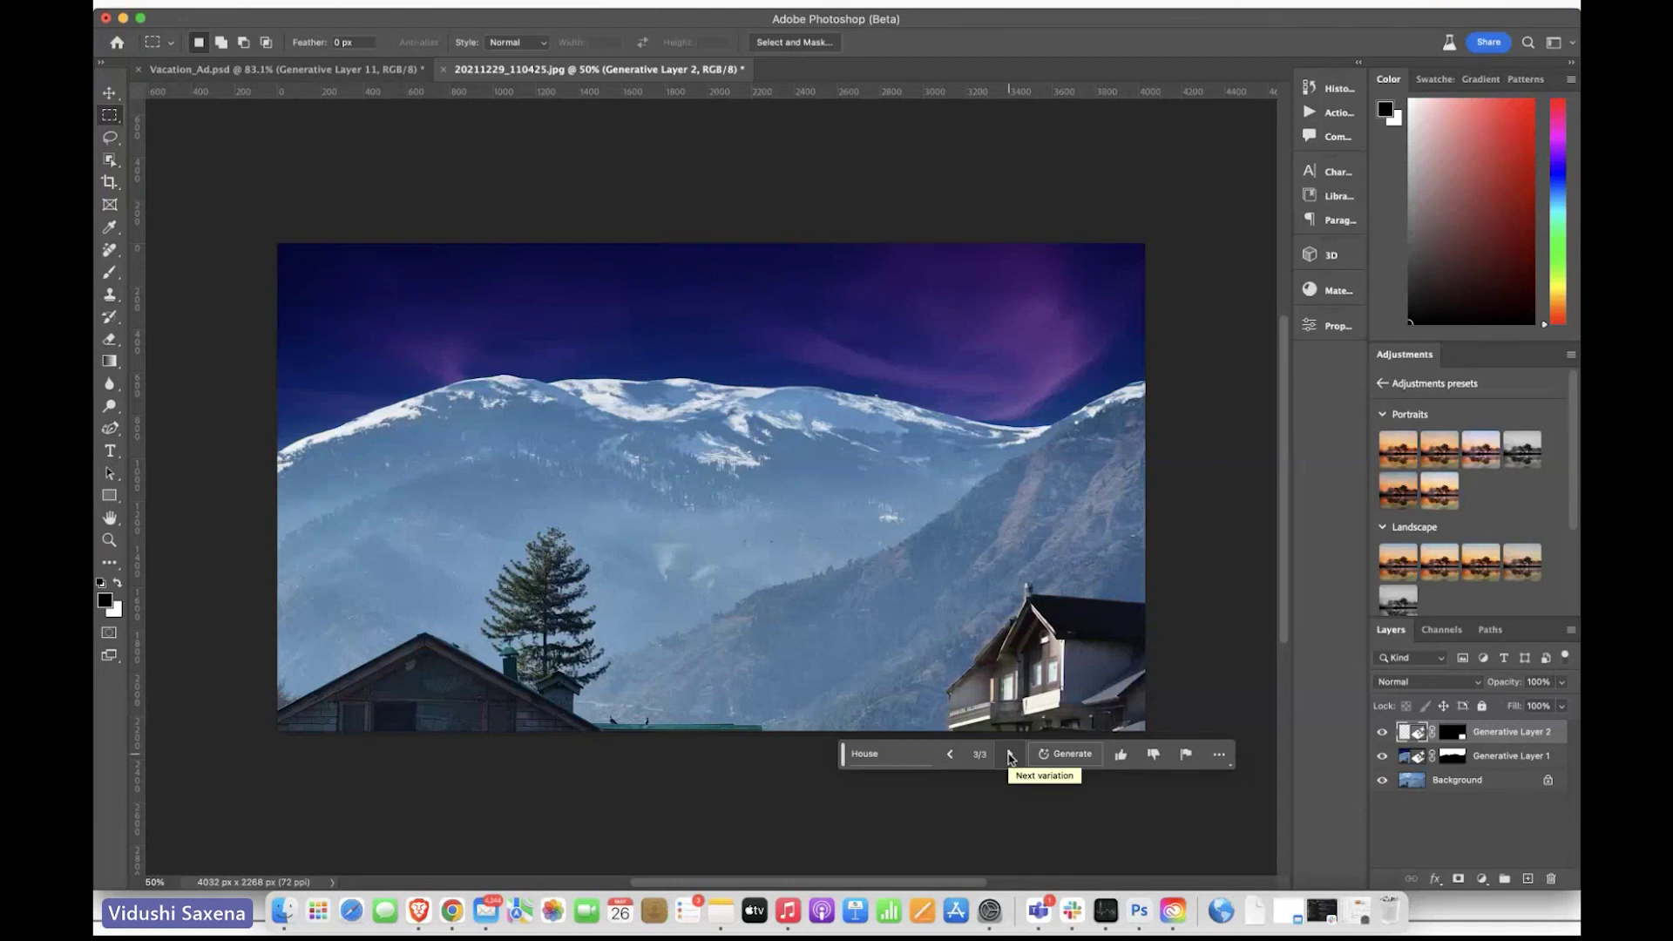
# Step: Switch to Vacation_Ad.psd and open the AdobeStock template ending in 067875.psdt from the Downloads folder
pyautogui.click(328, 69)
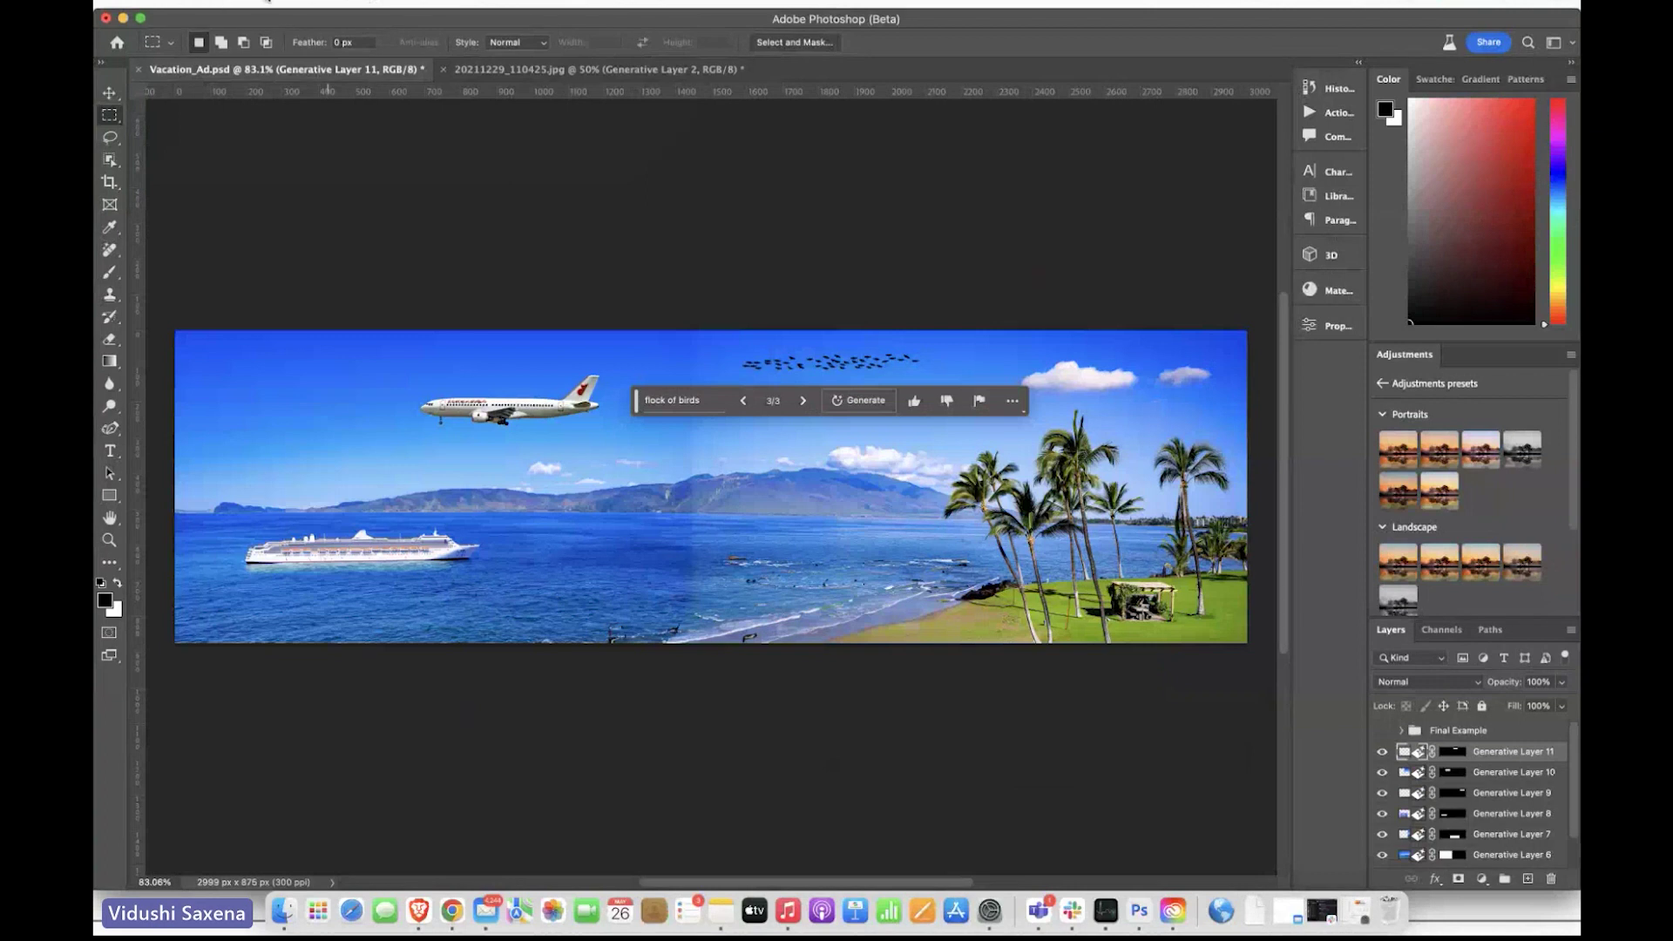
pyautogui.click(264, 2)
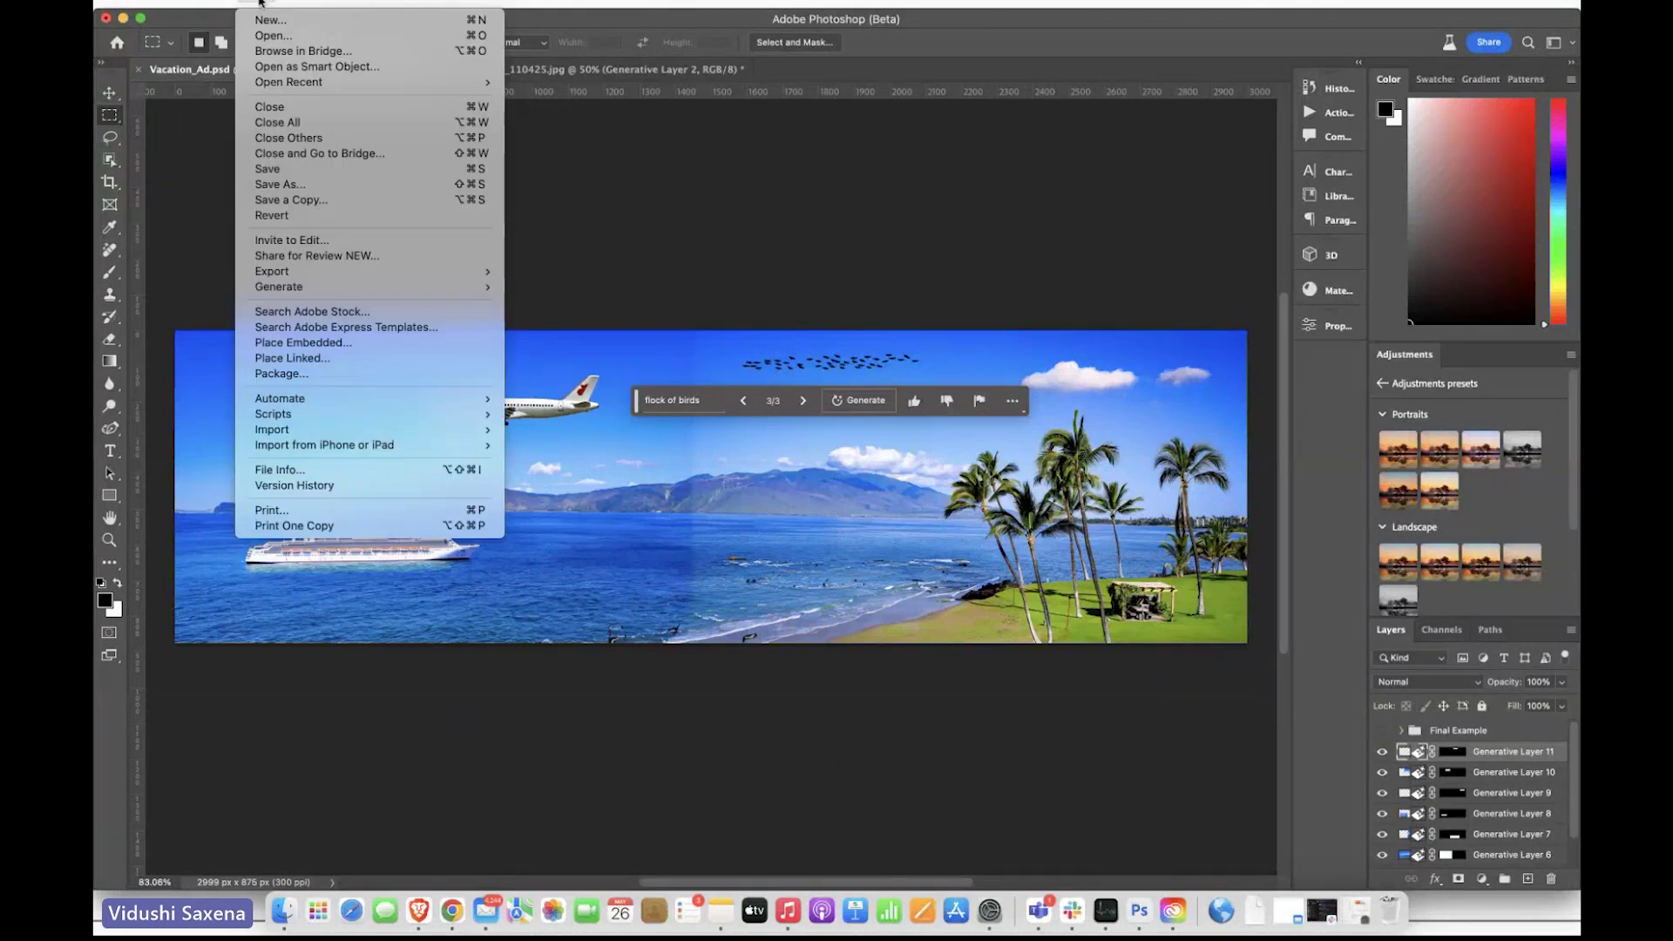
pyautogui.click(259, 3)
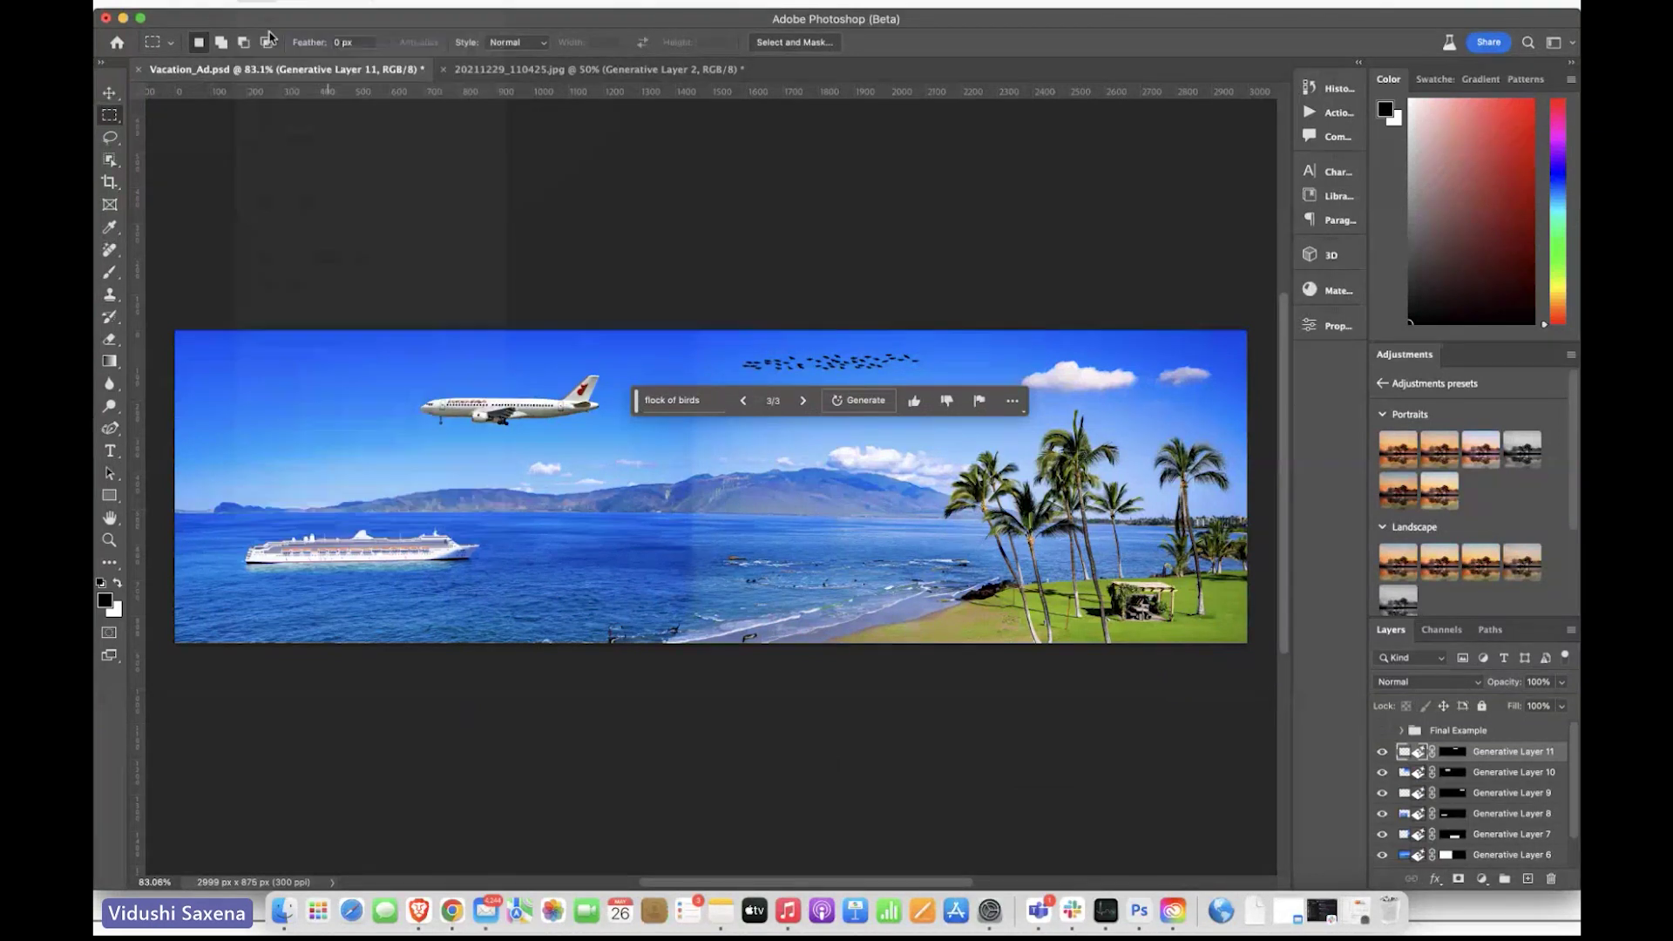
pyautogui.click(717, 301)
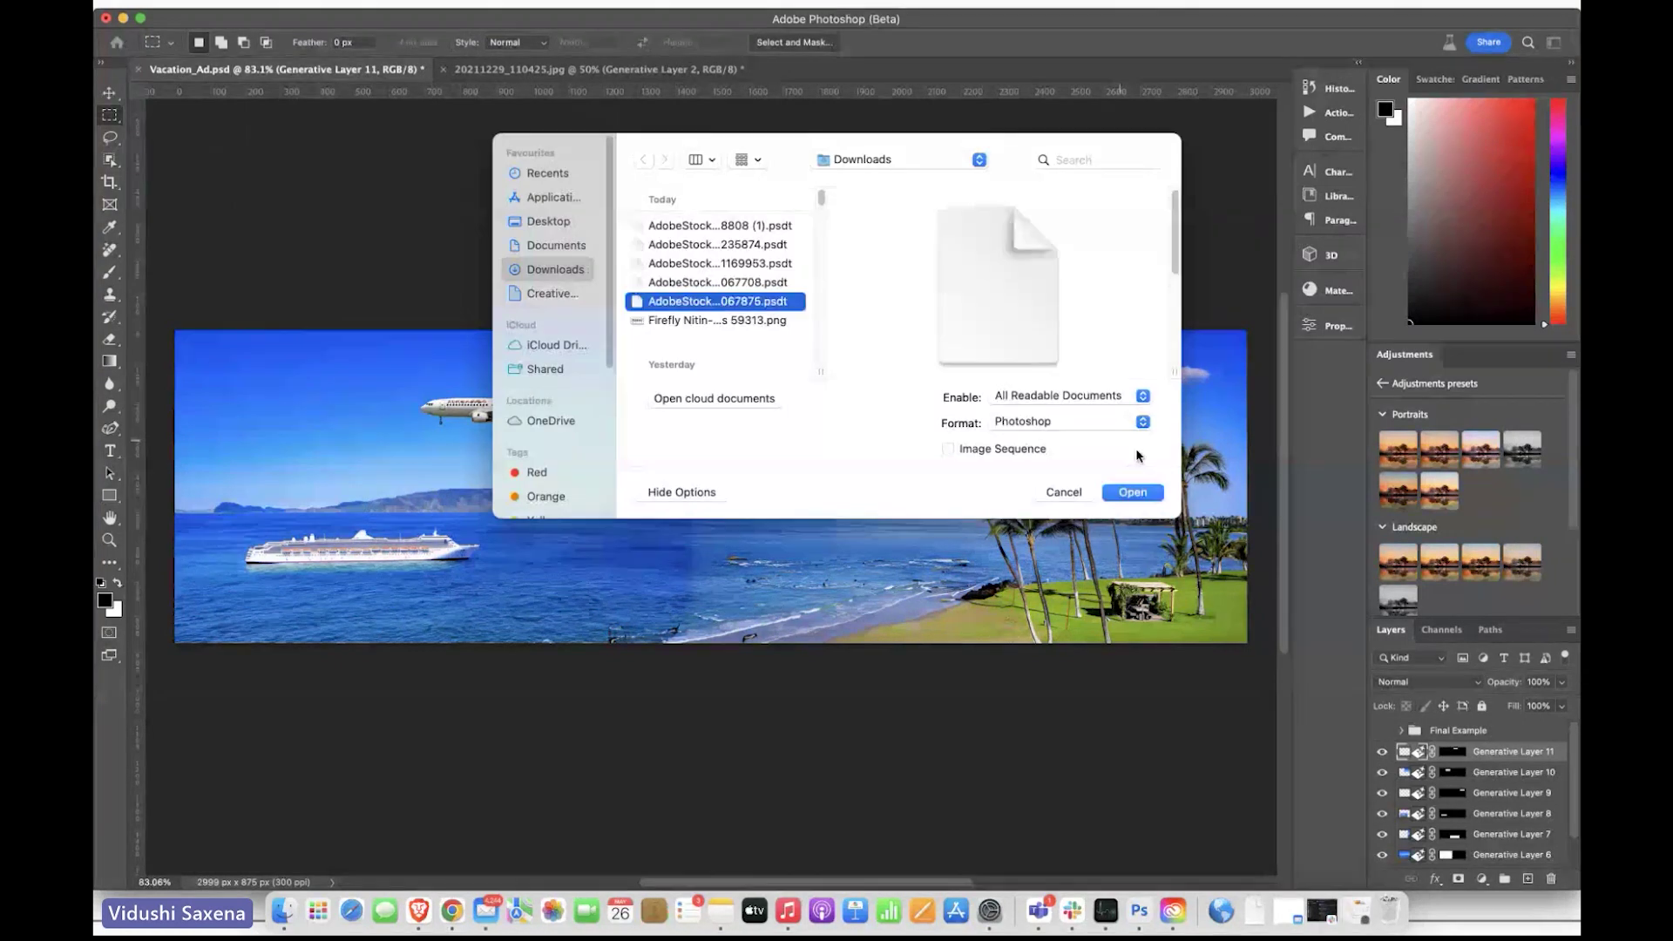
pyautogui.click(1144, 492)
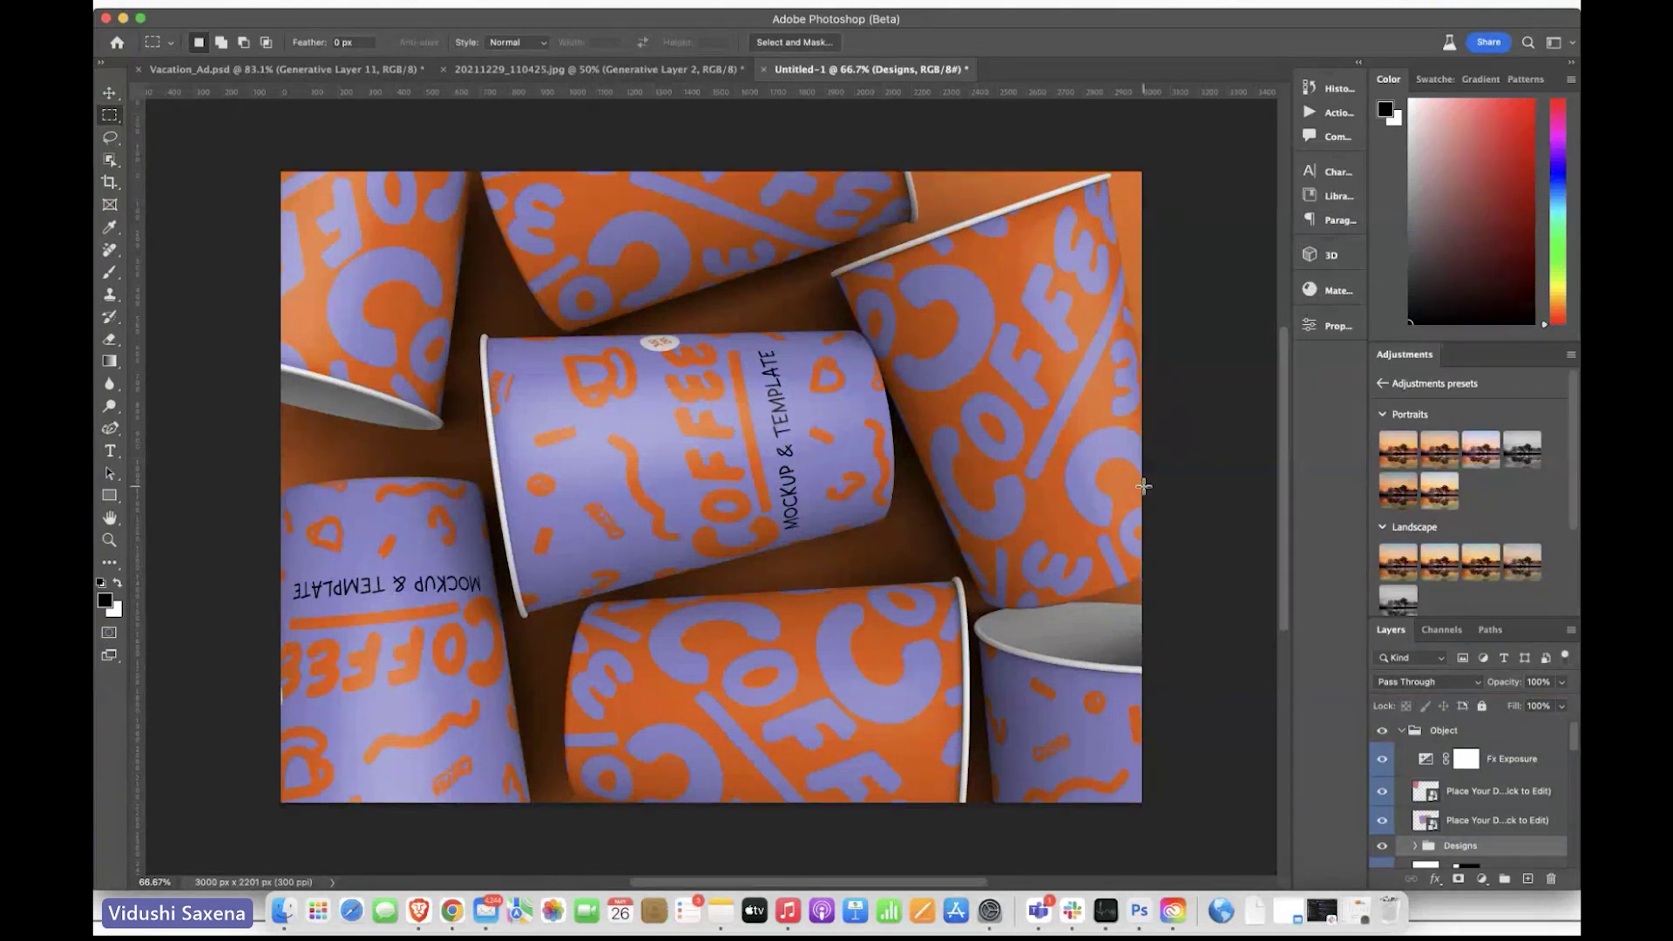
# Step: Open the upper "Place Your Design Here" smart object, select its whole orange coffee design and start a Generative Fill
pyautogui.click(1425, 793)
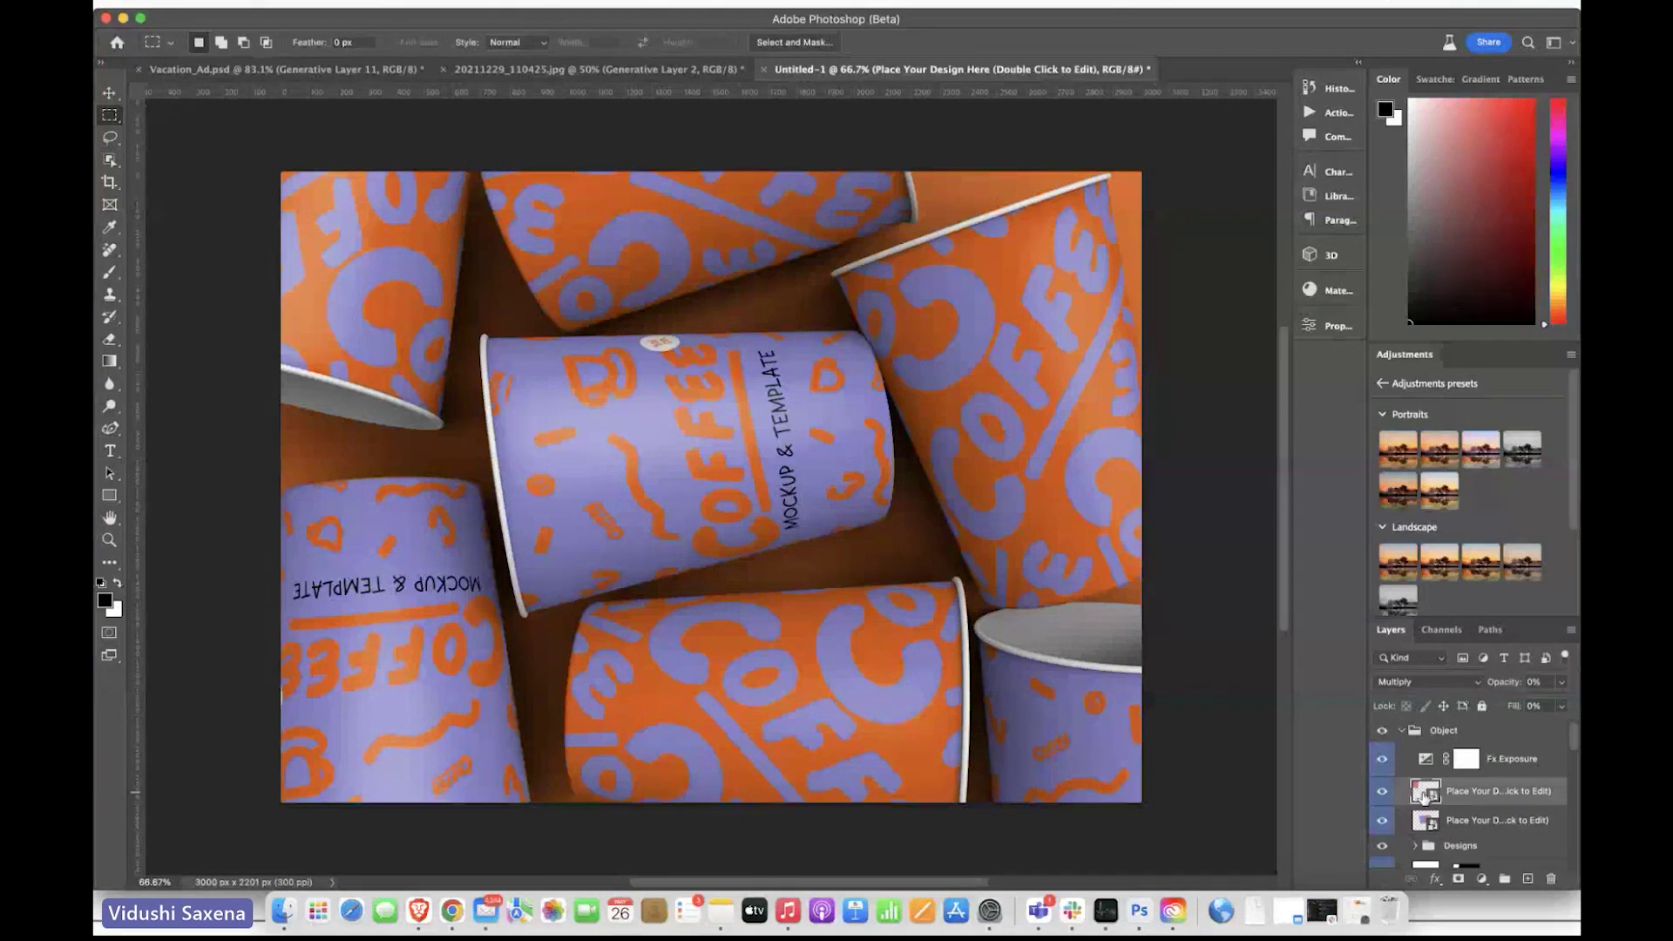
pyautogui.doubleClick(1425, 793)
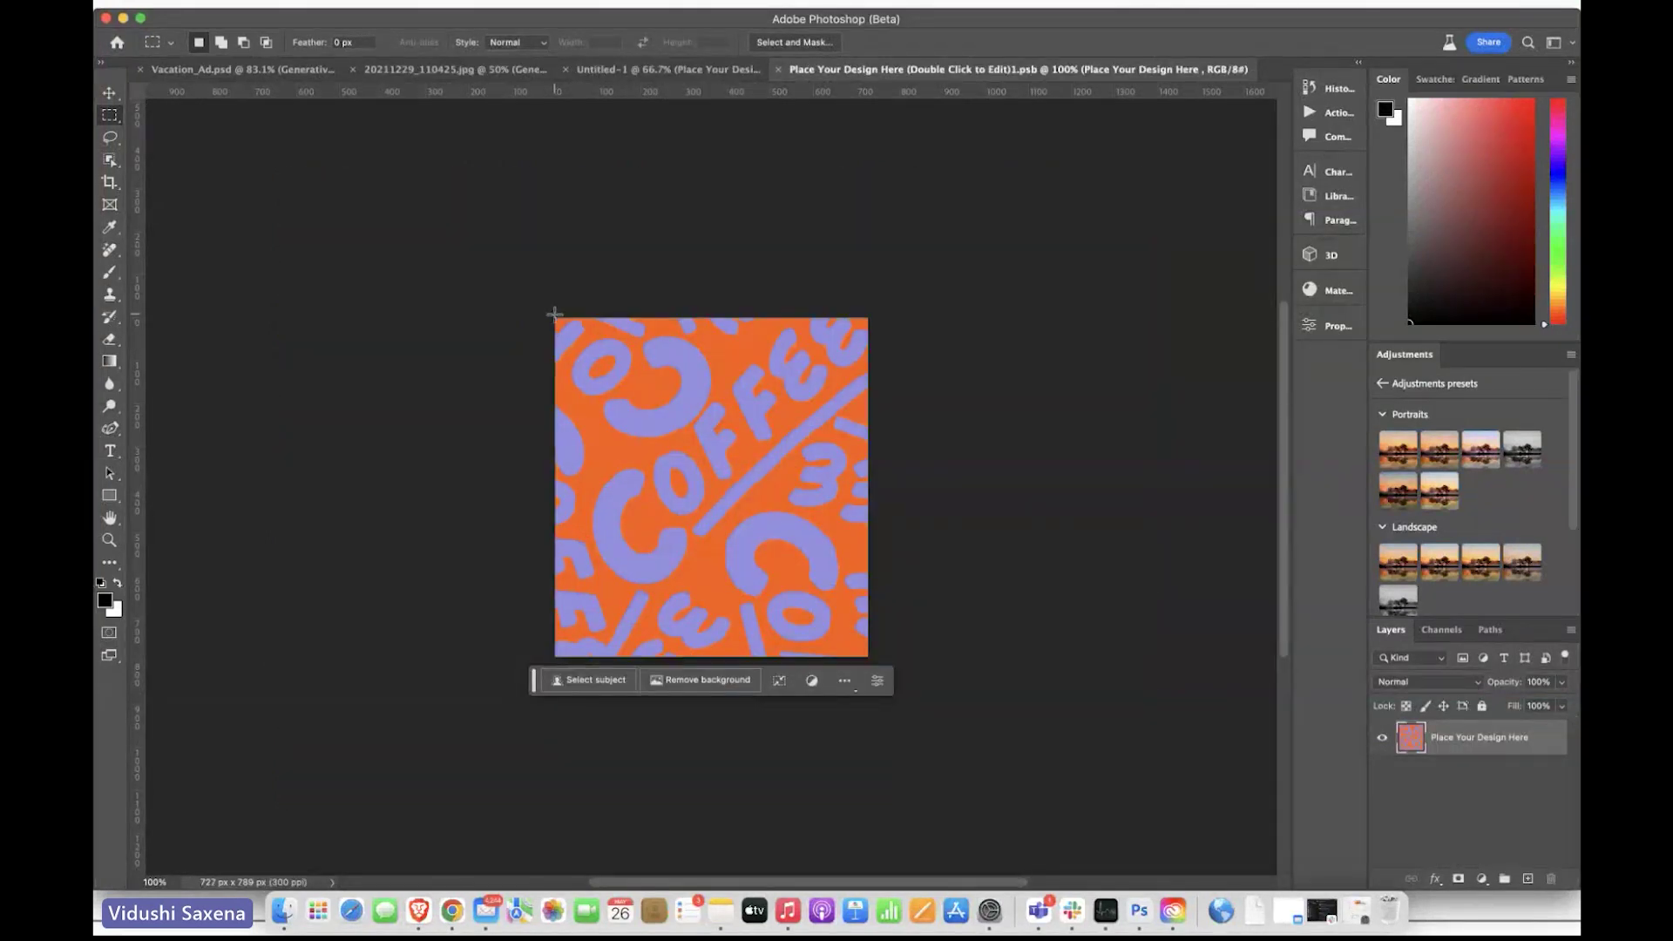
pyautogui.moveTo(555, 315); pyautogui.dragTo(874, 679)
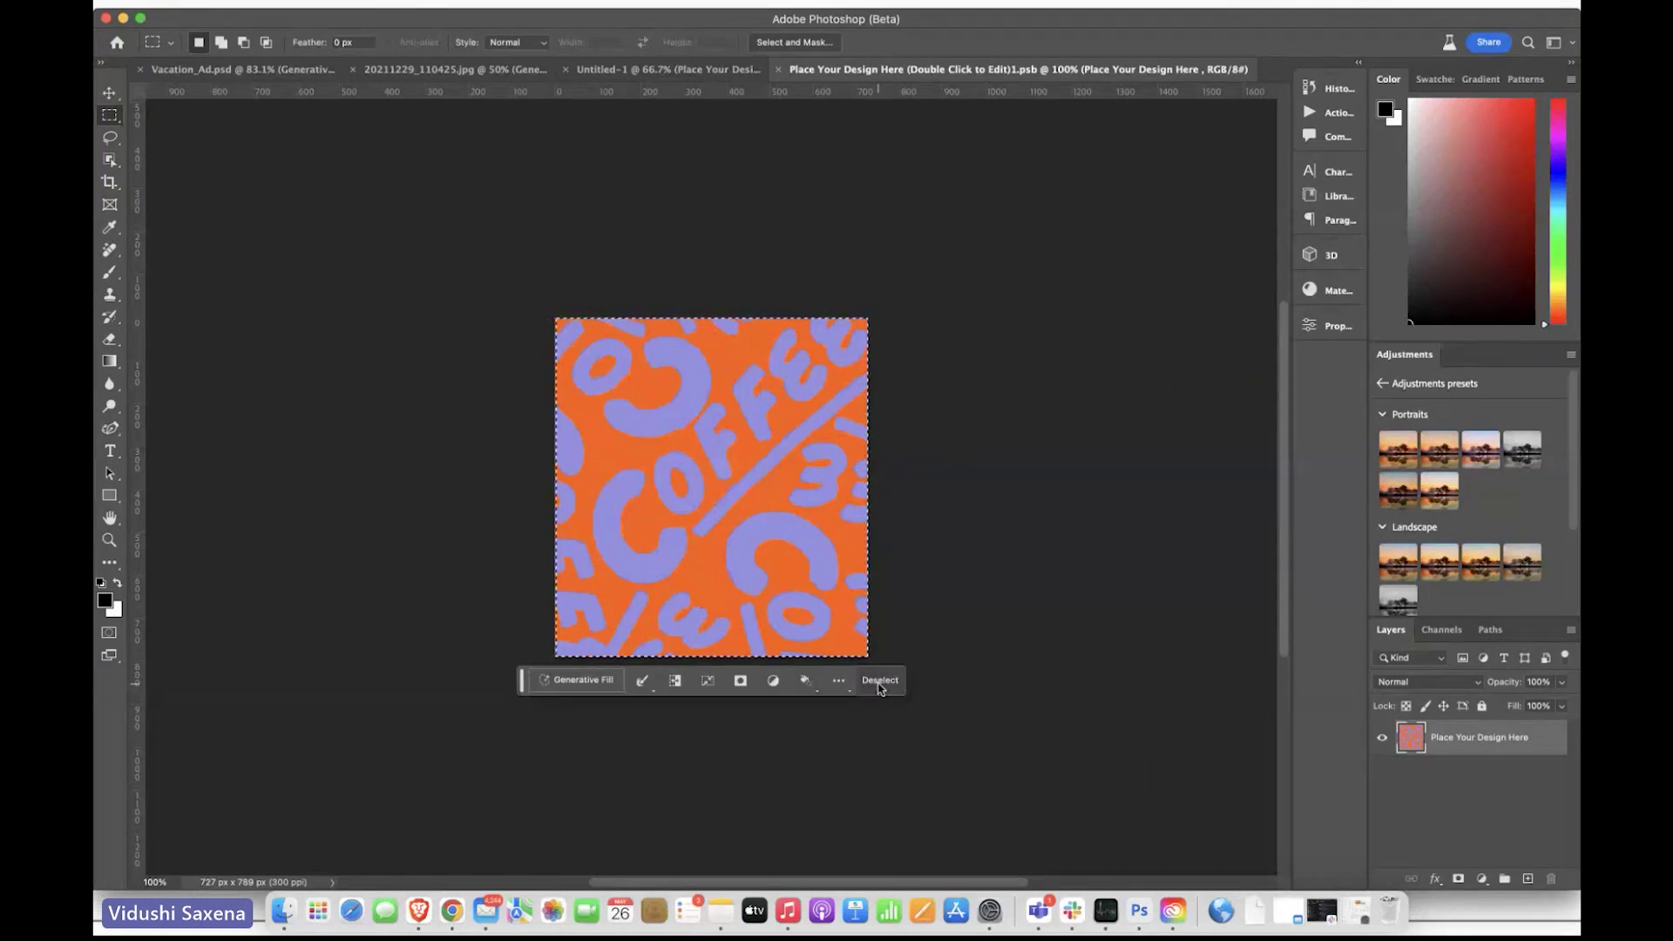
pyautogui.click(567, 678)
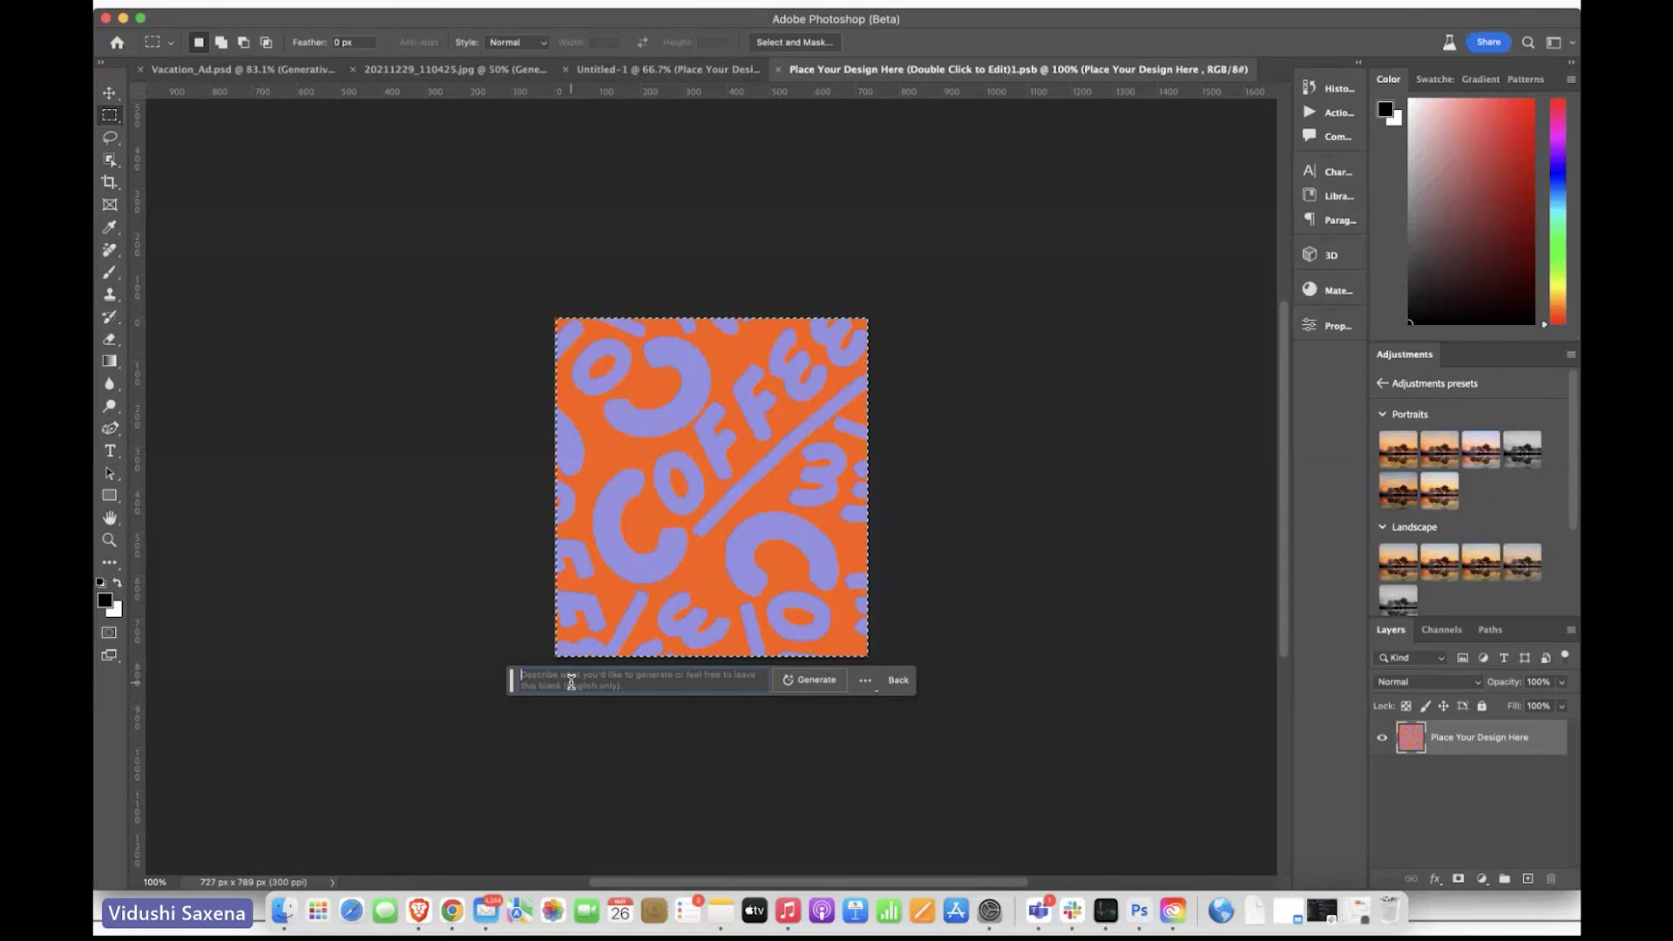
# Step: Generate "coffee beans on white background and croissant" over the selected design
pyautogui.write('coffee beans')
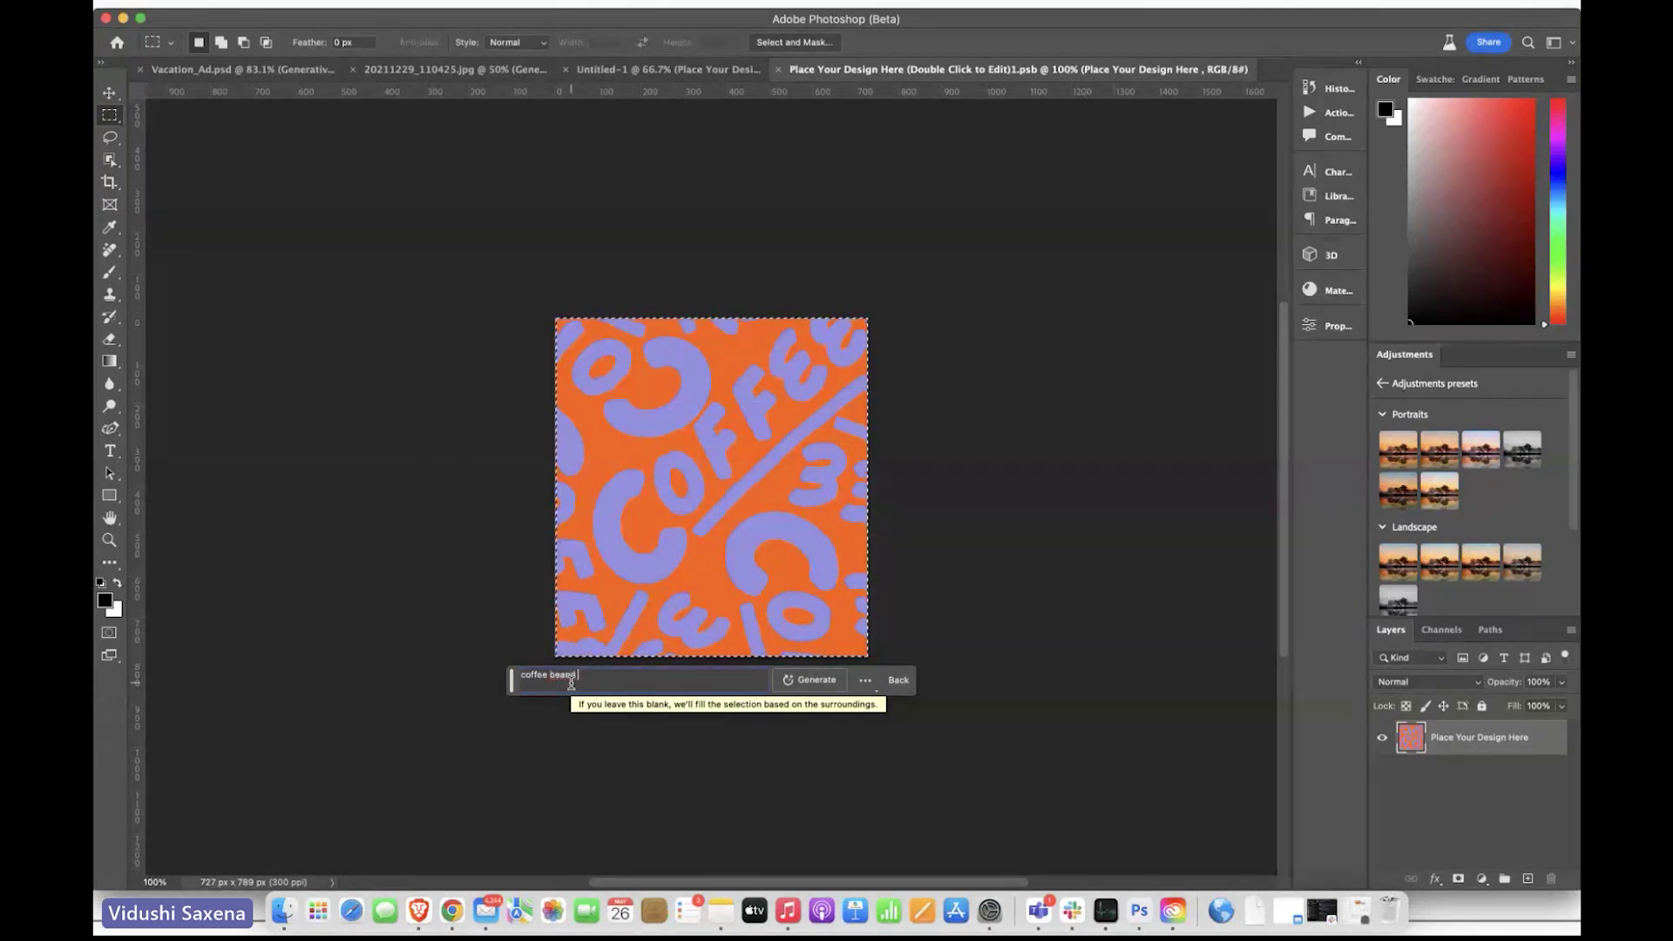
pyautogui.write(' and shaea')
pyautogui.press('BackSpace')
pyautogui.press('BackSpace')
pyautogui.press('BackSpace')
pyautogui.press('BackSpace')
pyautogui.press('BackSpace')
pyautogui.press('BackSpace')
pyautogui.press('BackSpace')
pyautogui.press('BackSpace')
pyautogui.press('BackSpace')
pyautogui.press('BackSpace')
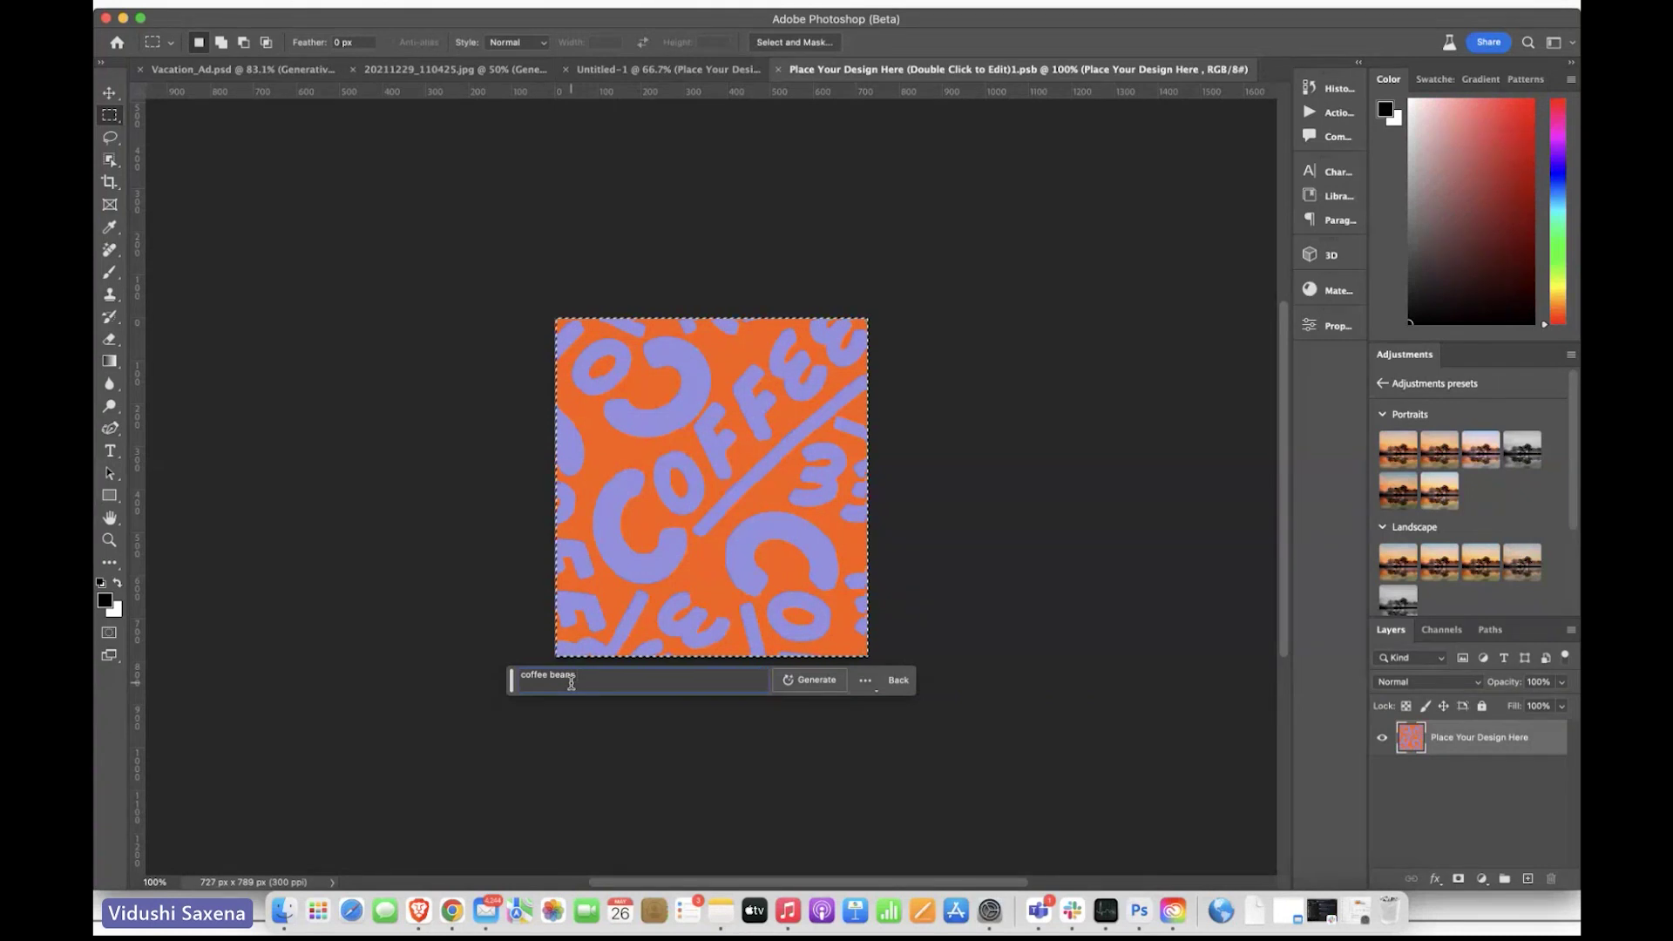
pyautogui.write('o')
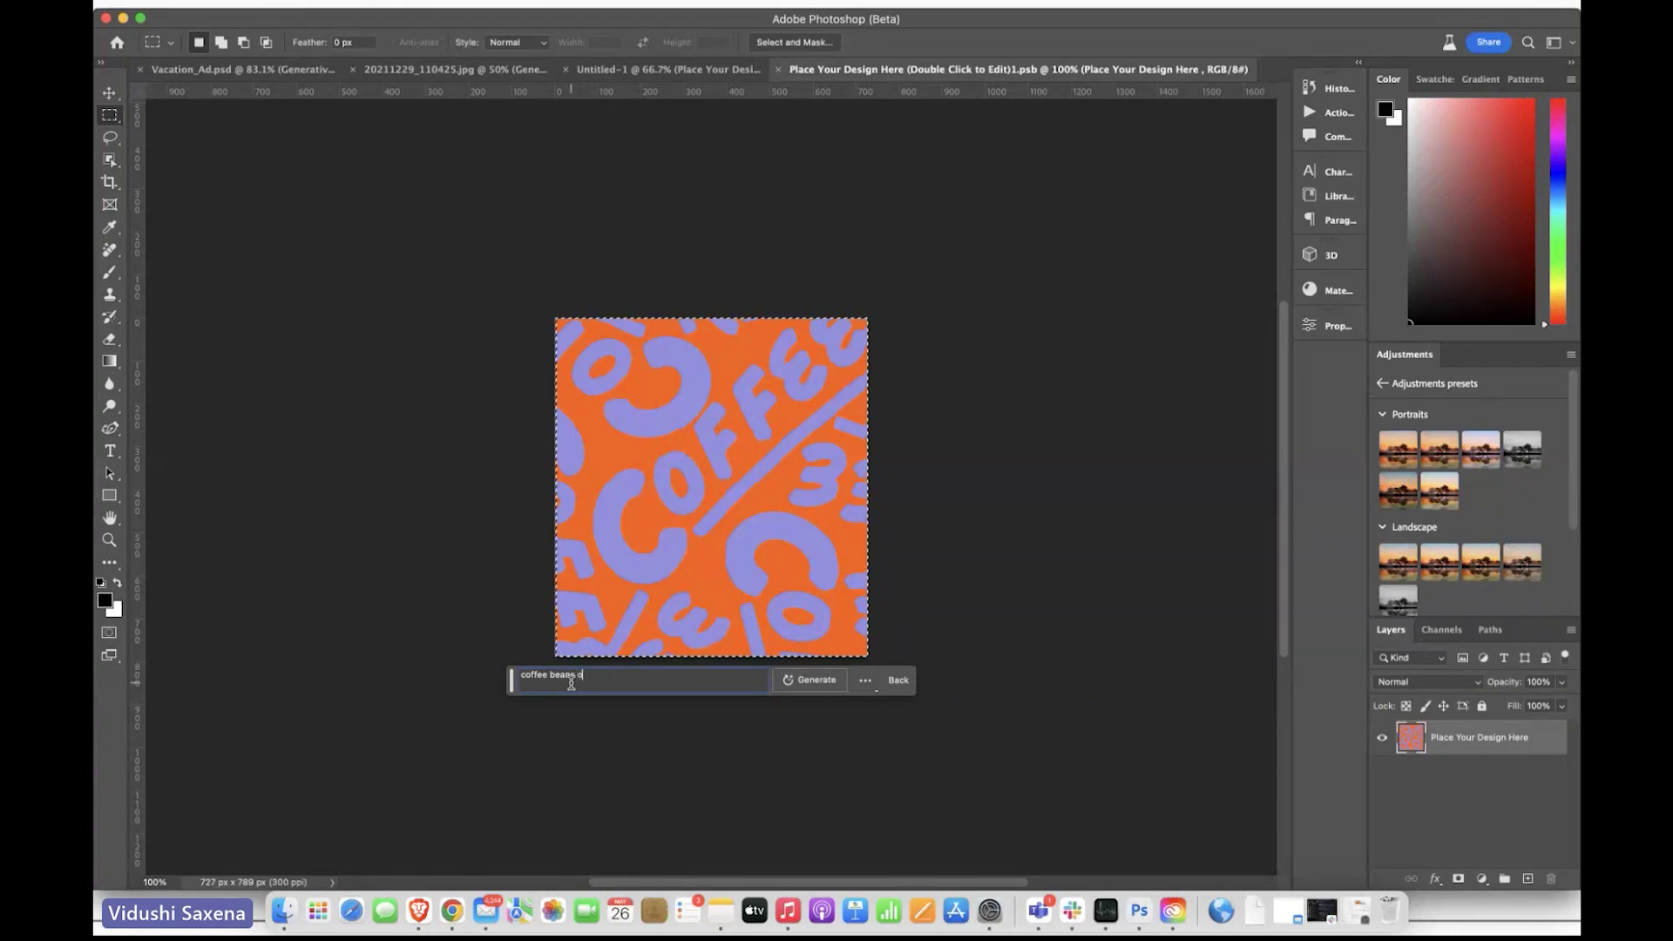
pyautogui.write('n white background and')
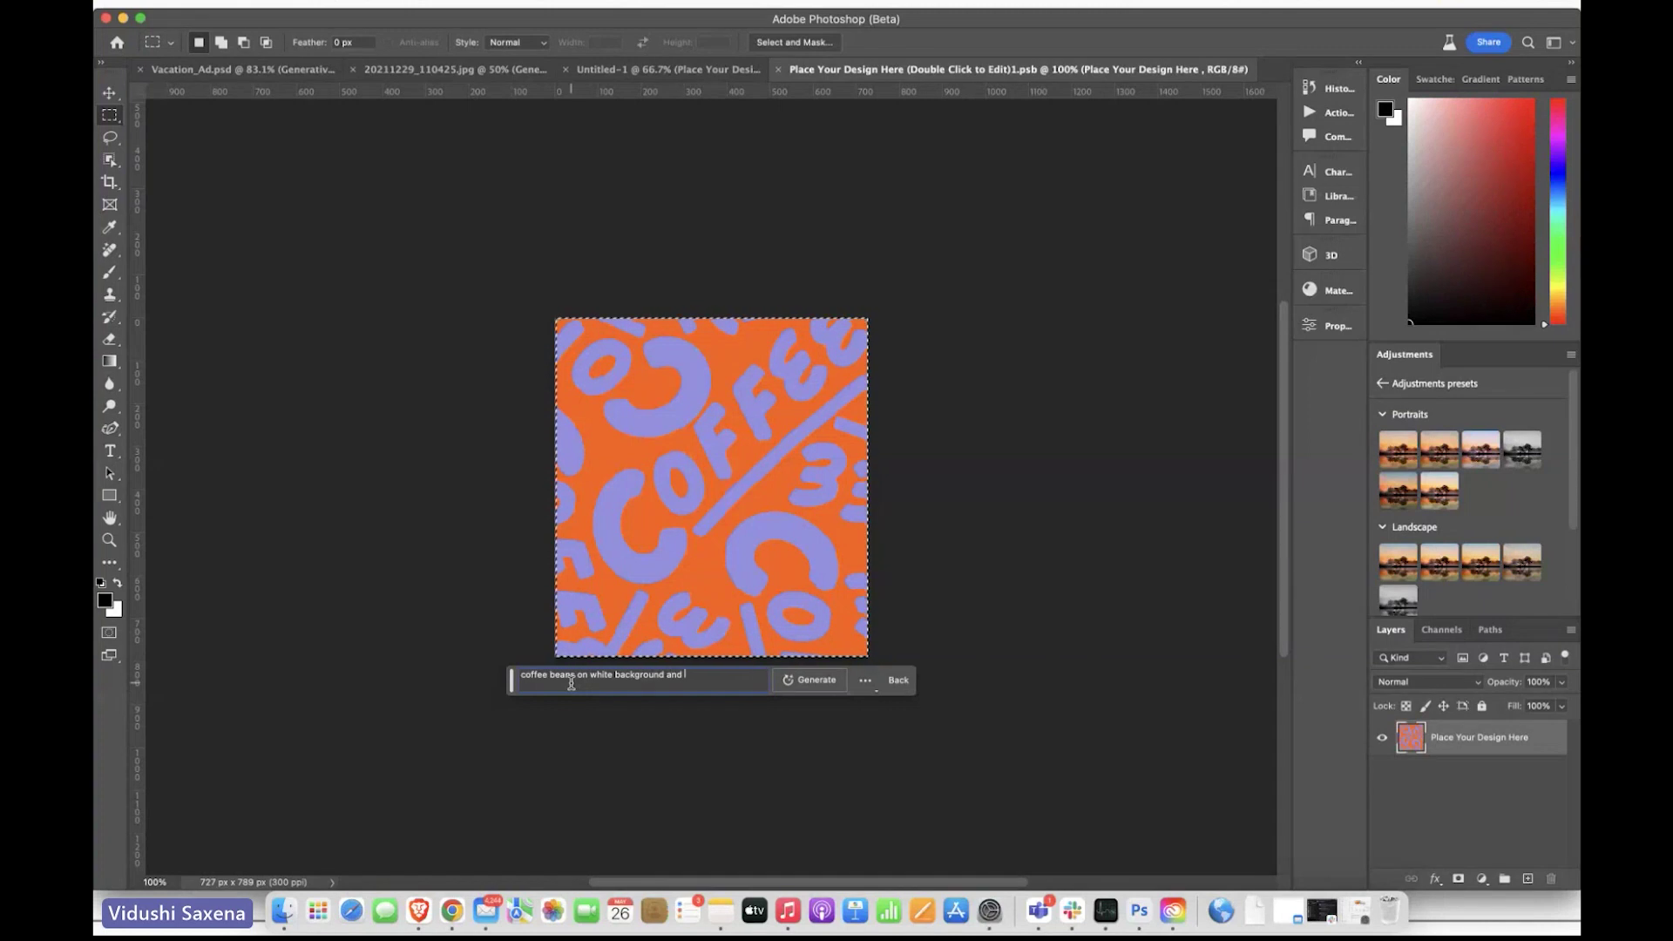
pyautogui.write(' croissant')
pyautogui.click(809, 680)
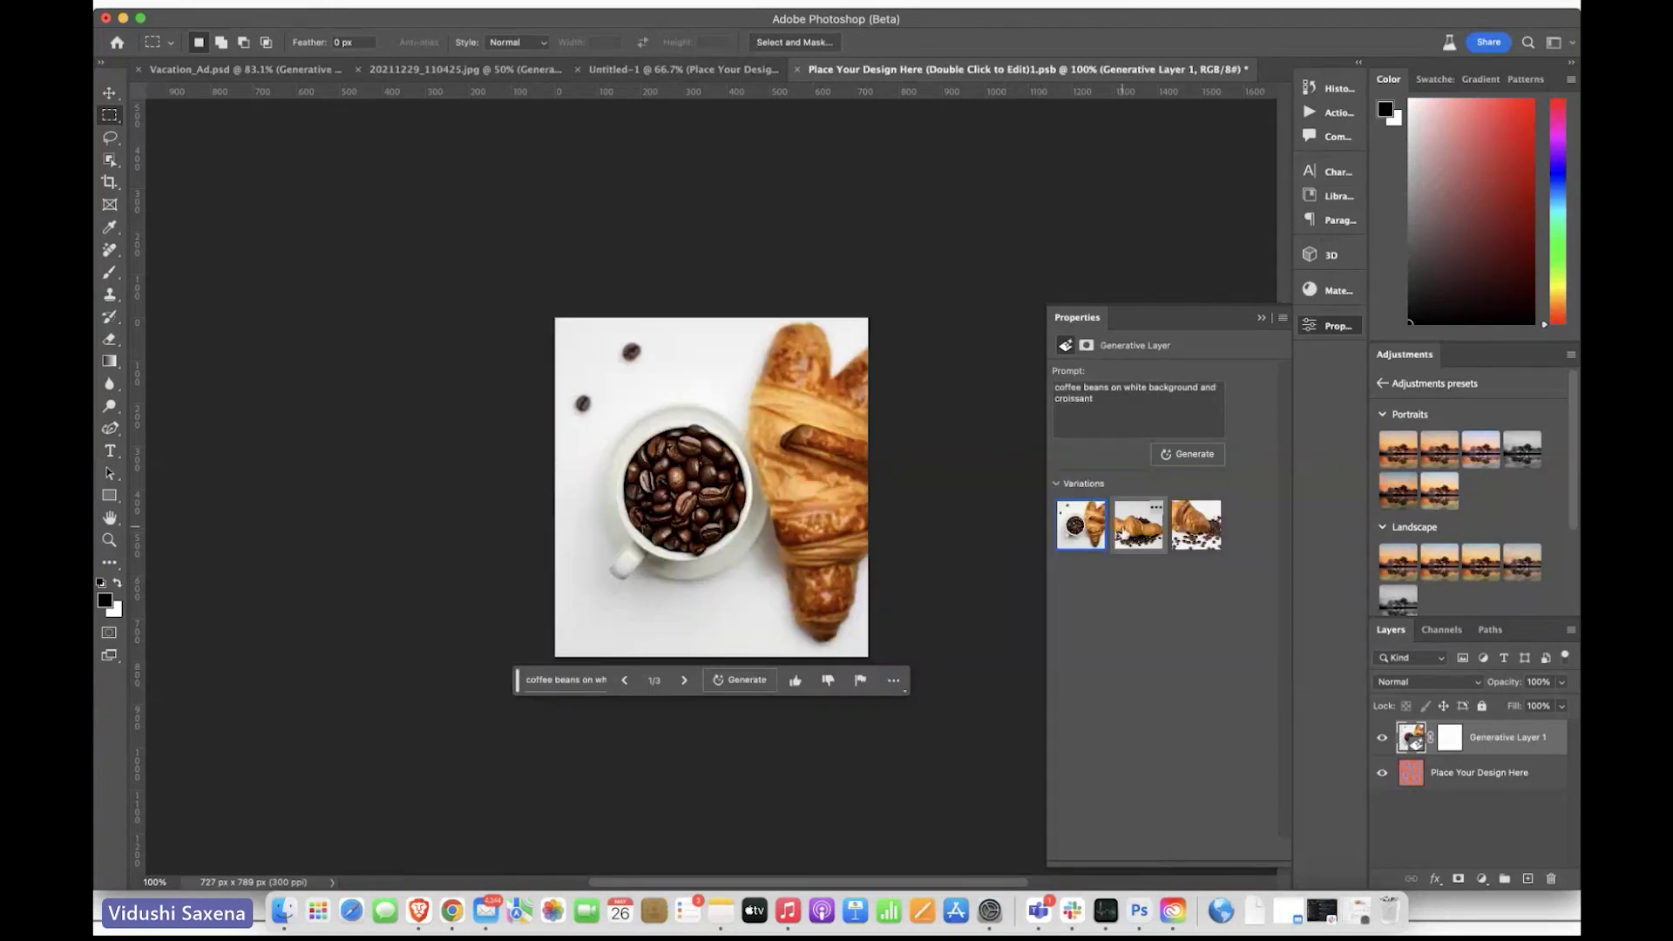
# Step: Compare the croissant variations, keep the third one, save the smart object and return to the cup mockup
pyautogui.click(1126, 534)
pyautogui.click(1198, 535)
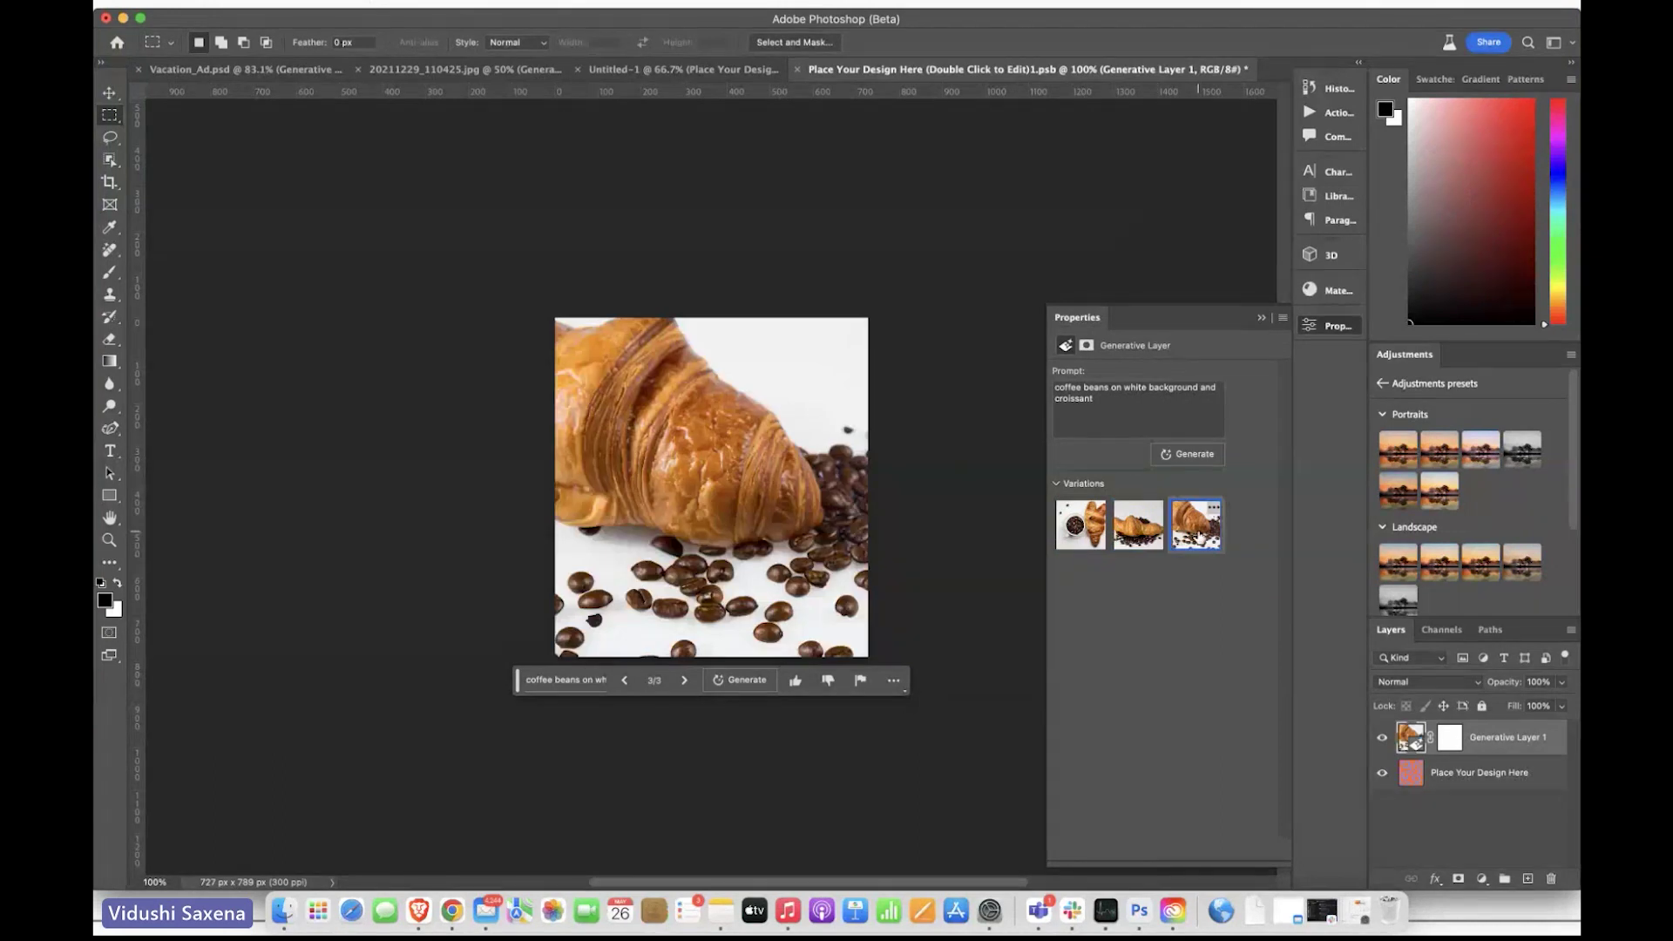
pyautogui.click(1261, 317)
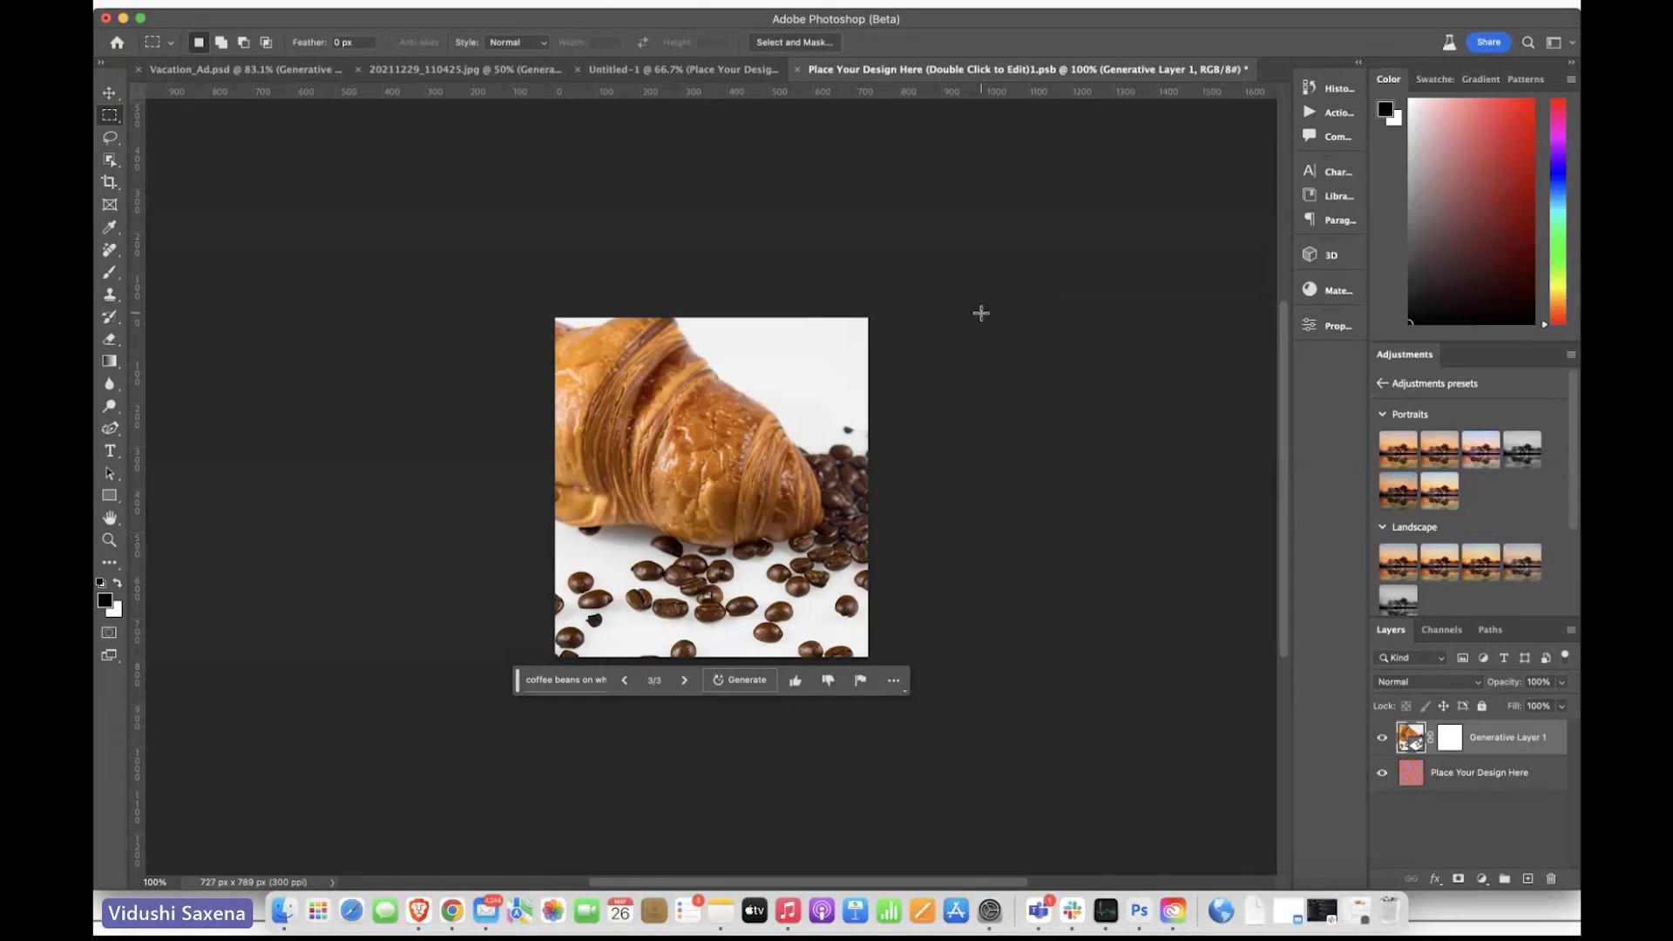
pyautogui.press('super+s')
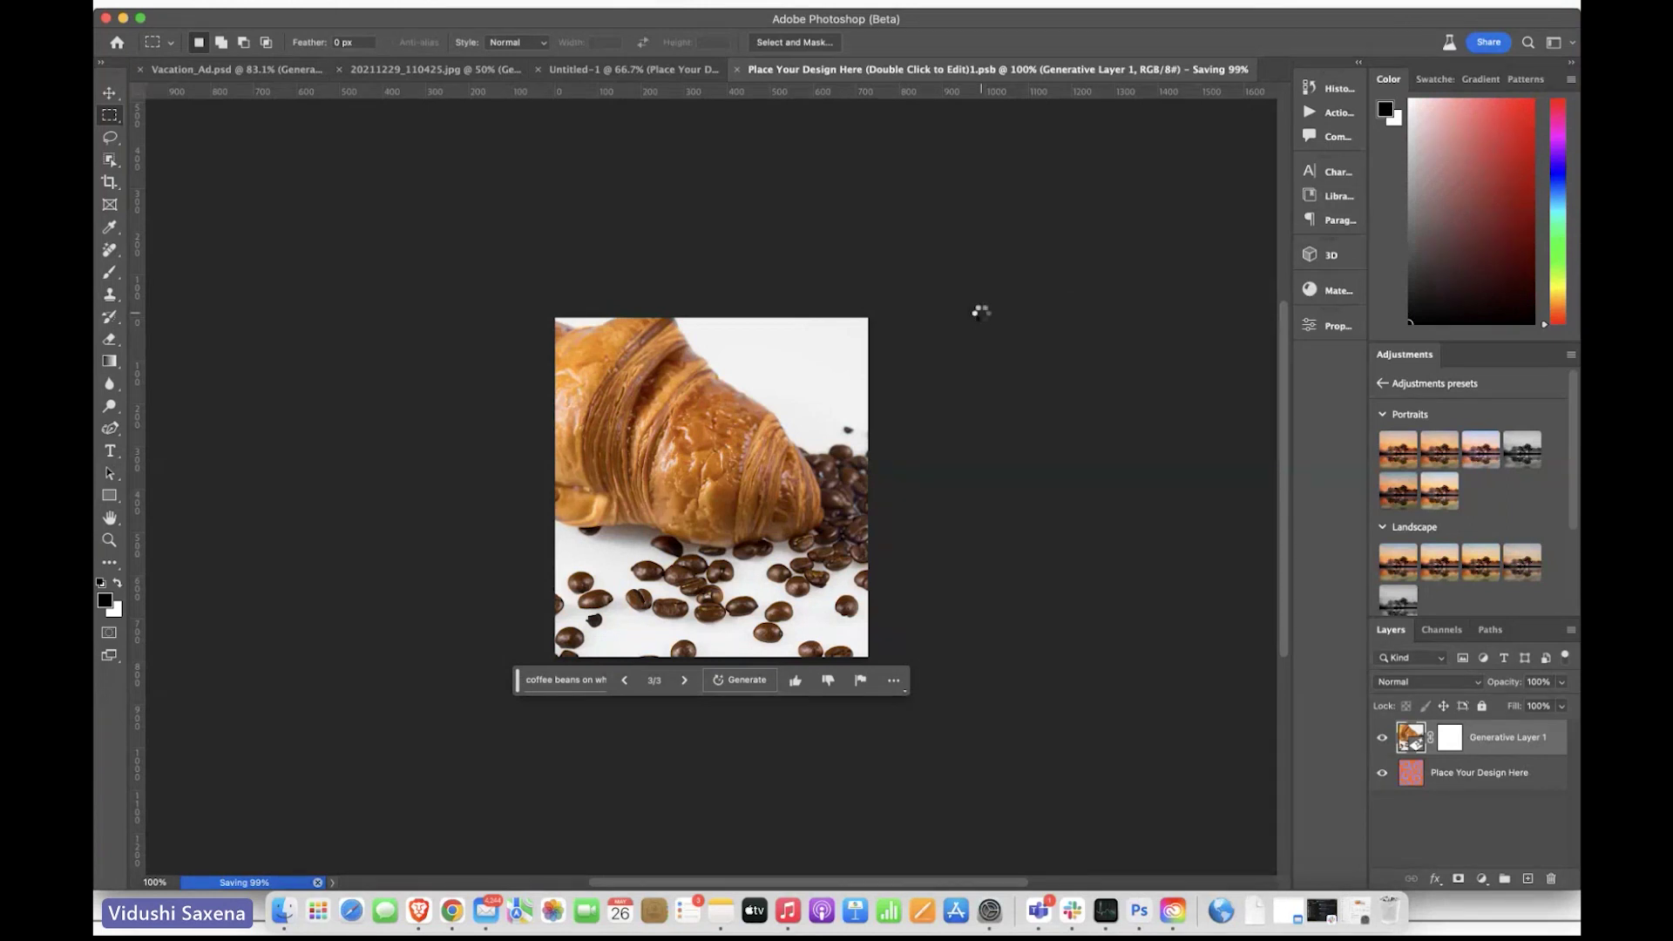
pyautogui.click(704, 73)
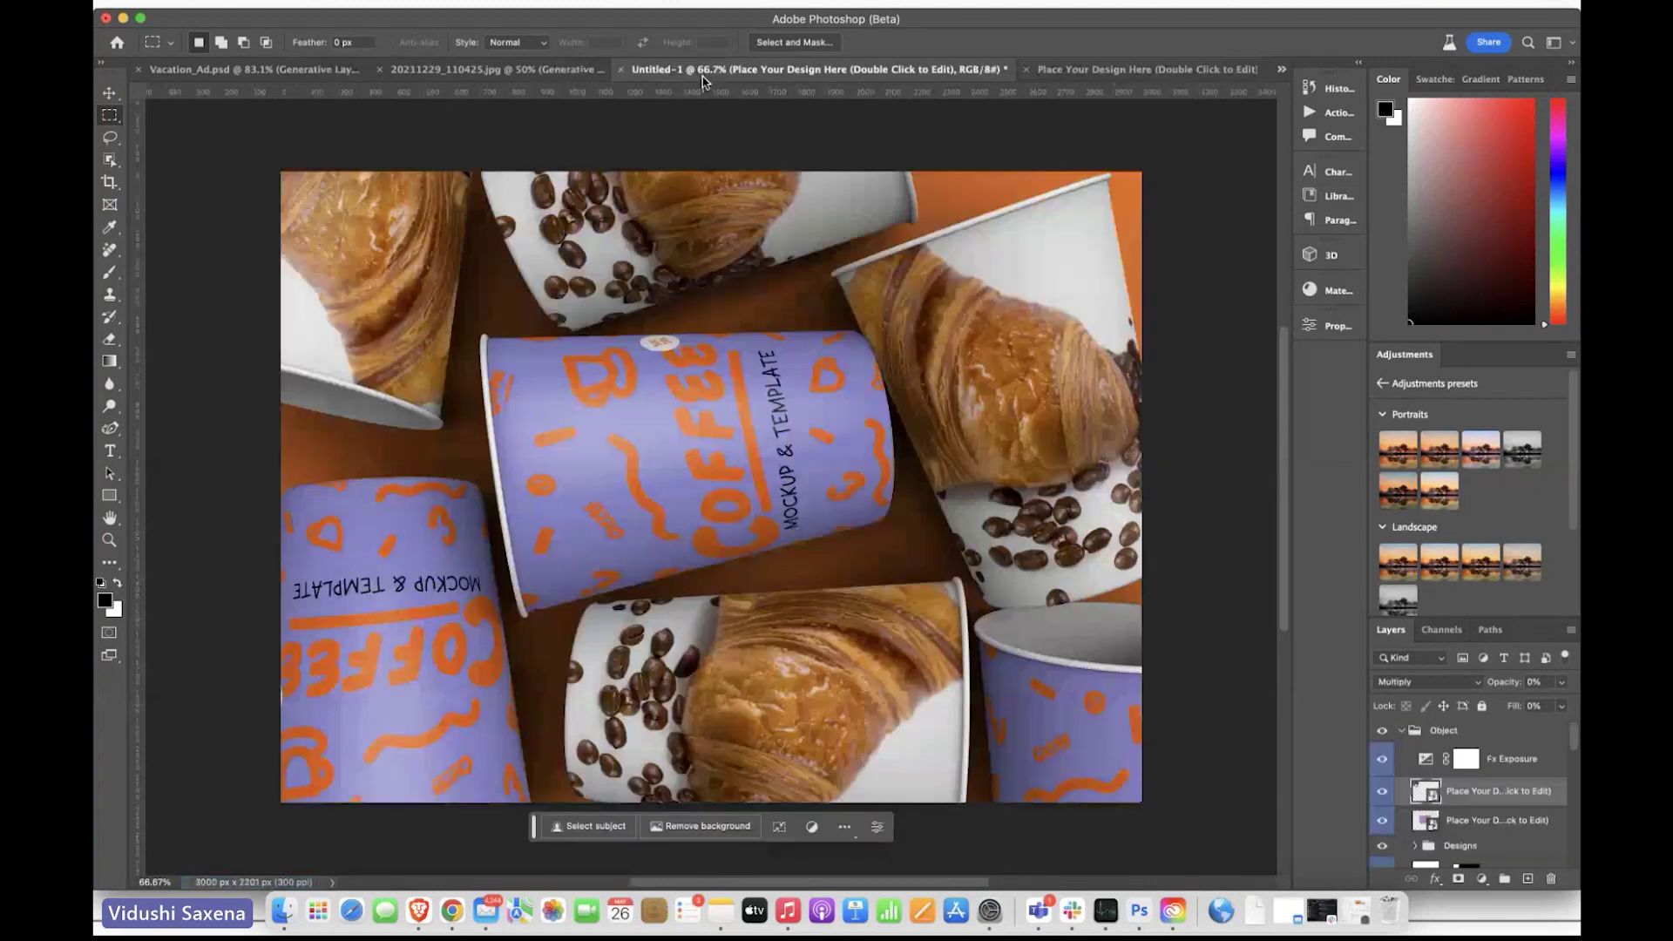
# Step: Open the lower "Place Your Design Here" smart object, select its whole purple design and start a Generative Fill
pyautogui.doubleClick(1426, 823)
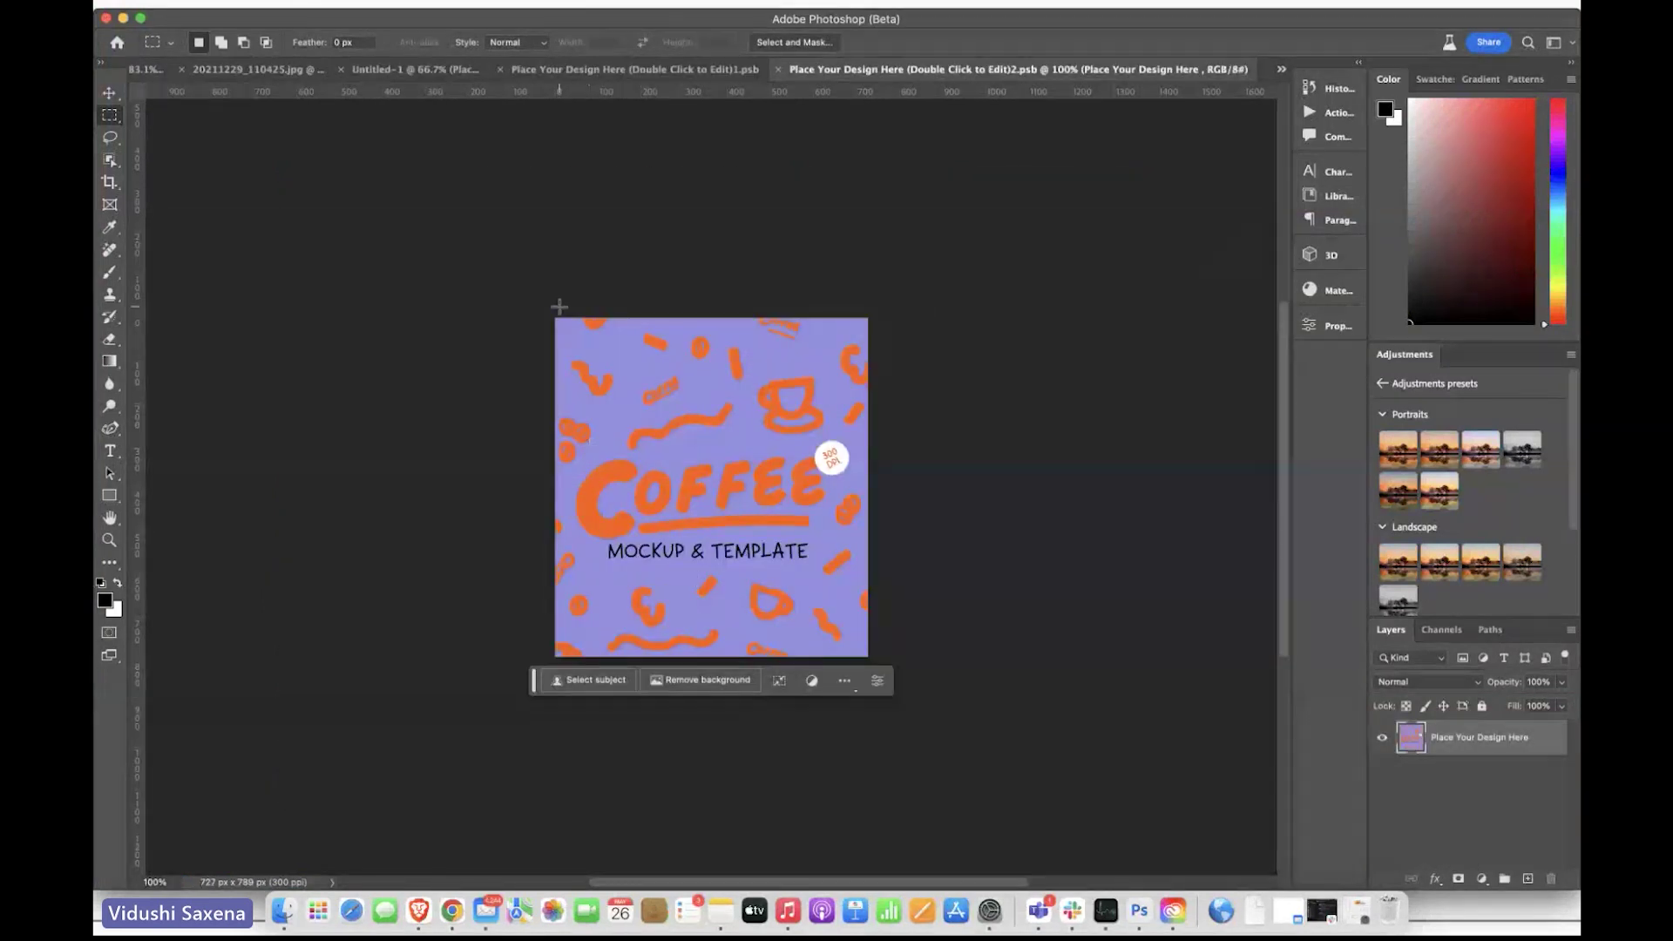
pyautogui.moveTo(555, 318); pyautogui.dragTo(882, 673)
pyautogui.click(575, 681)
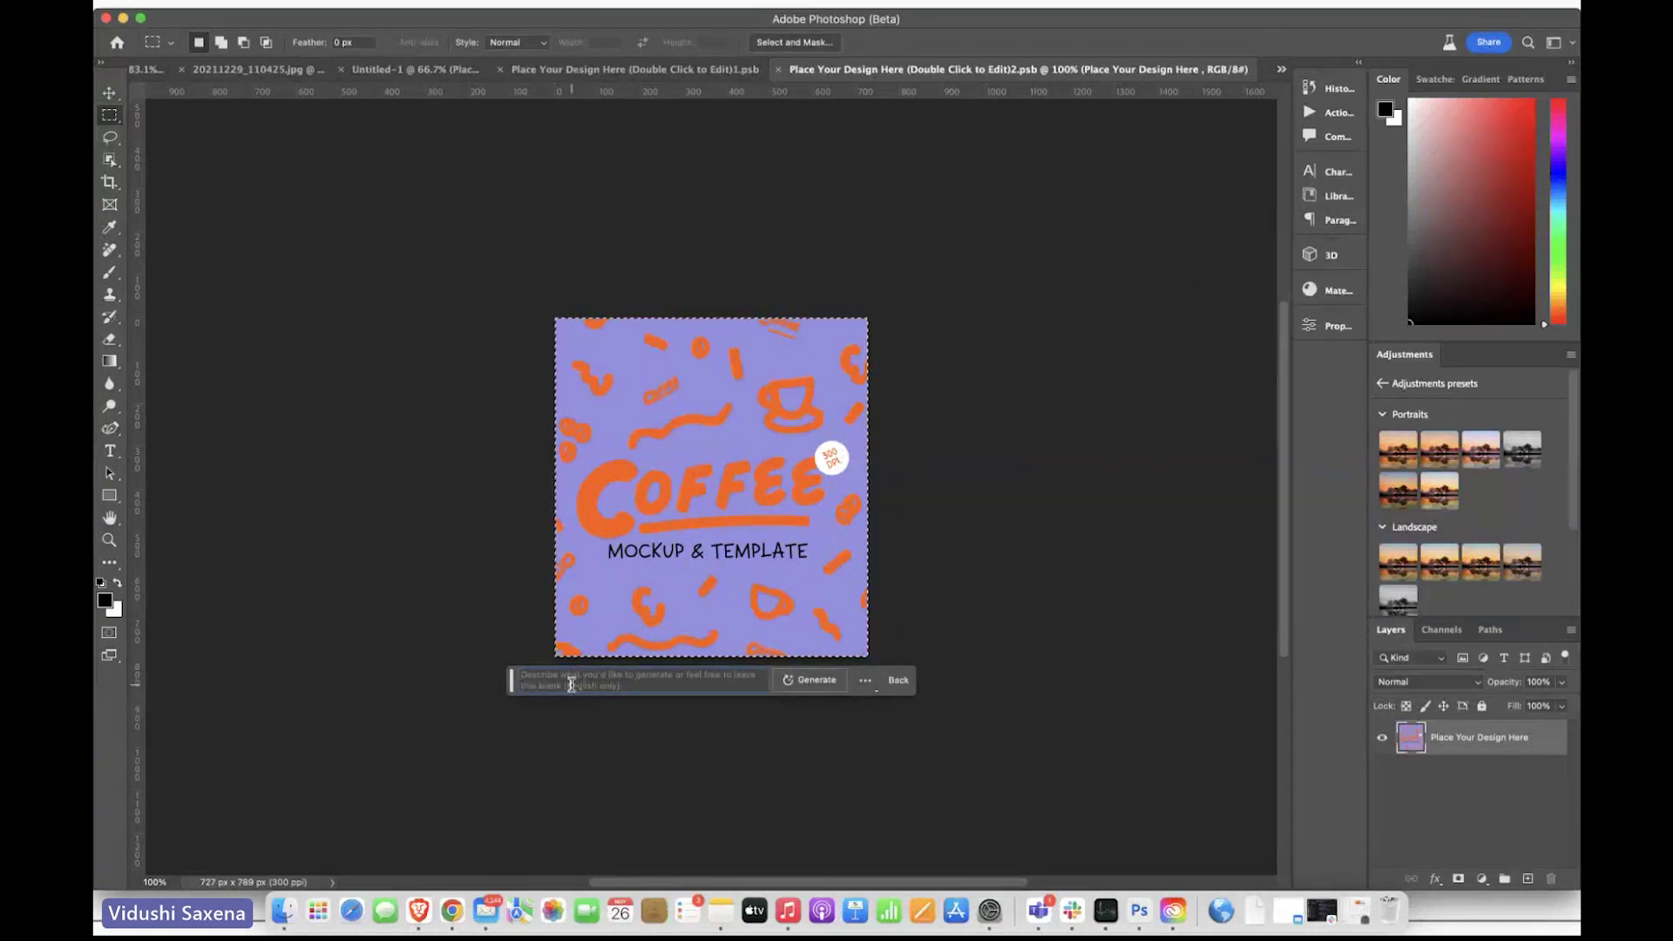
# Step: Generate "a cafe on the beach crowded by people" over the selected purple design, keep the first variation and save the smart object
pyautogui.write('coffe')
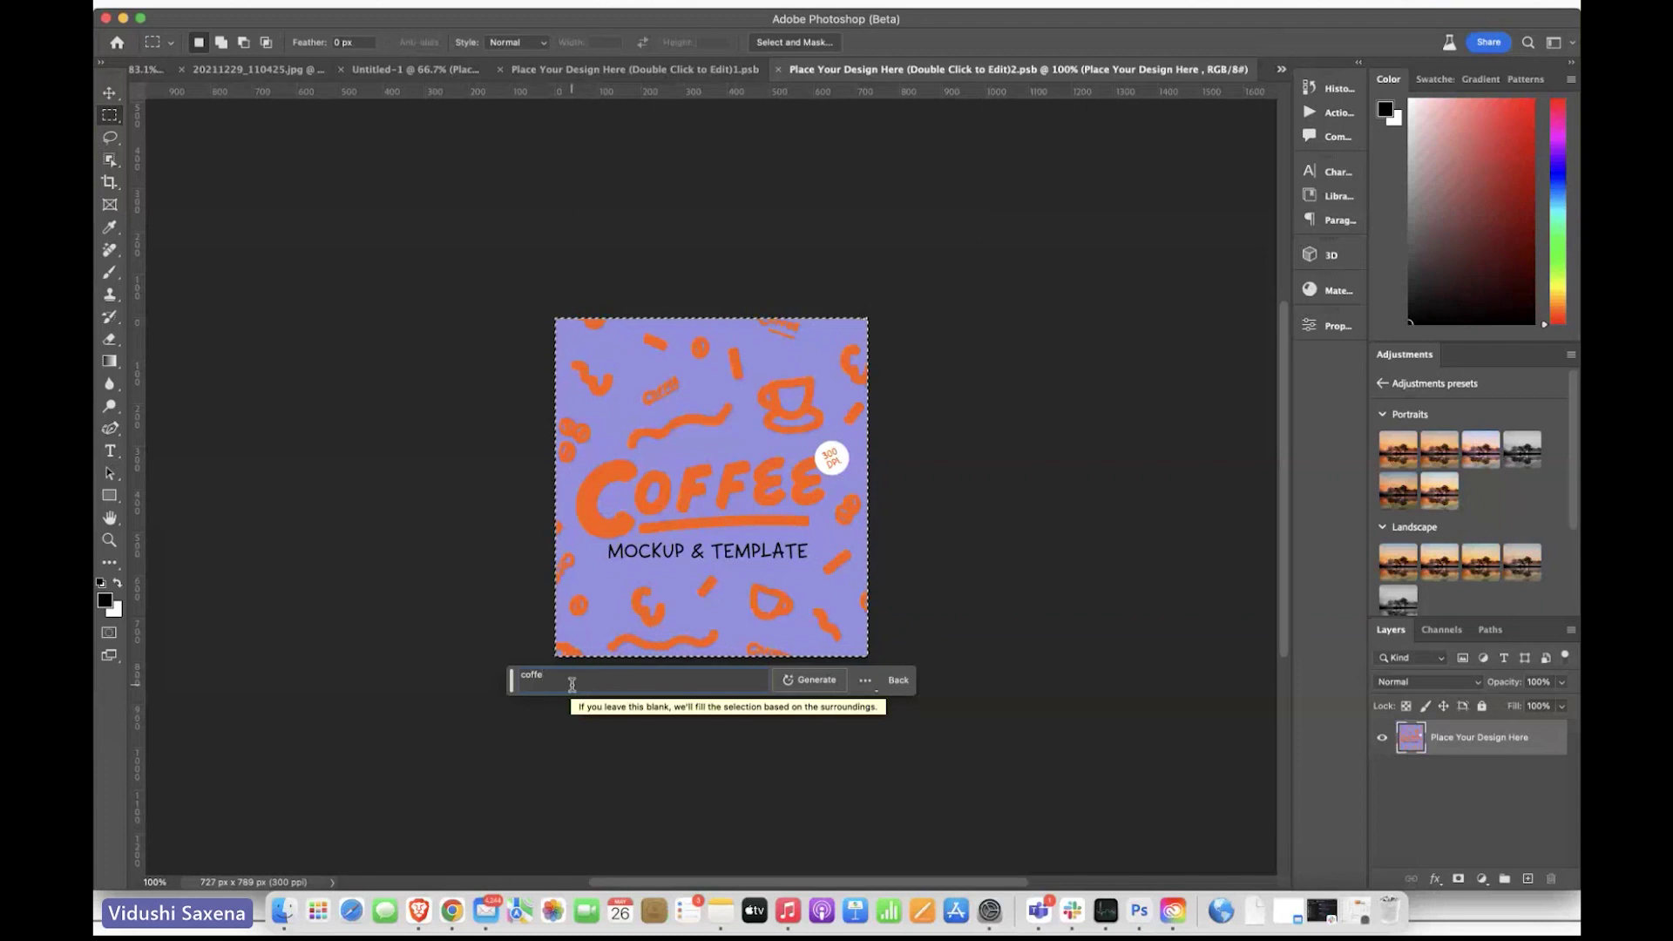
pyautogui.press('BackSpace')
pyautogui.press('BackSpace')
pyautogui.press('BackSpace')
pyautogui.press('BackSpace')
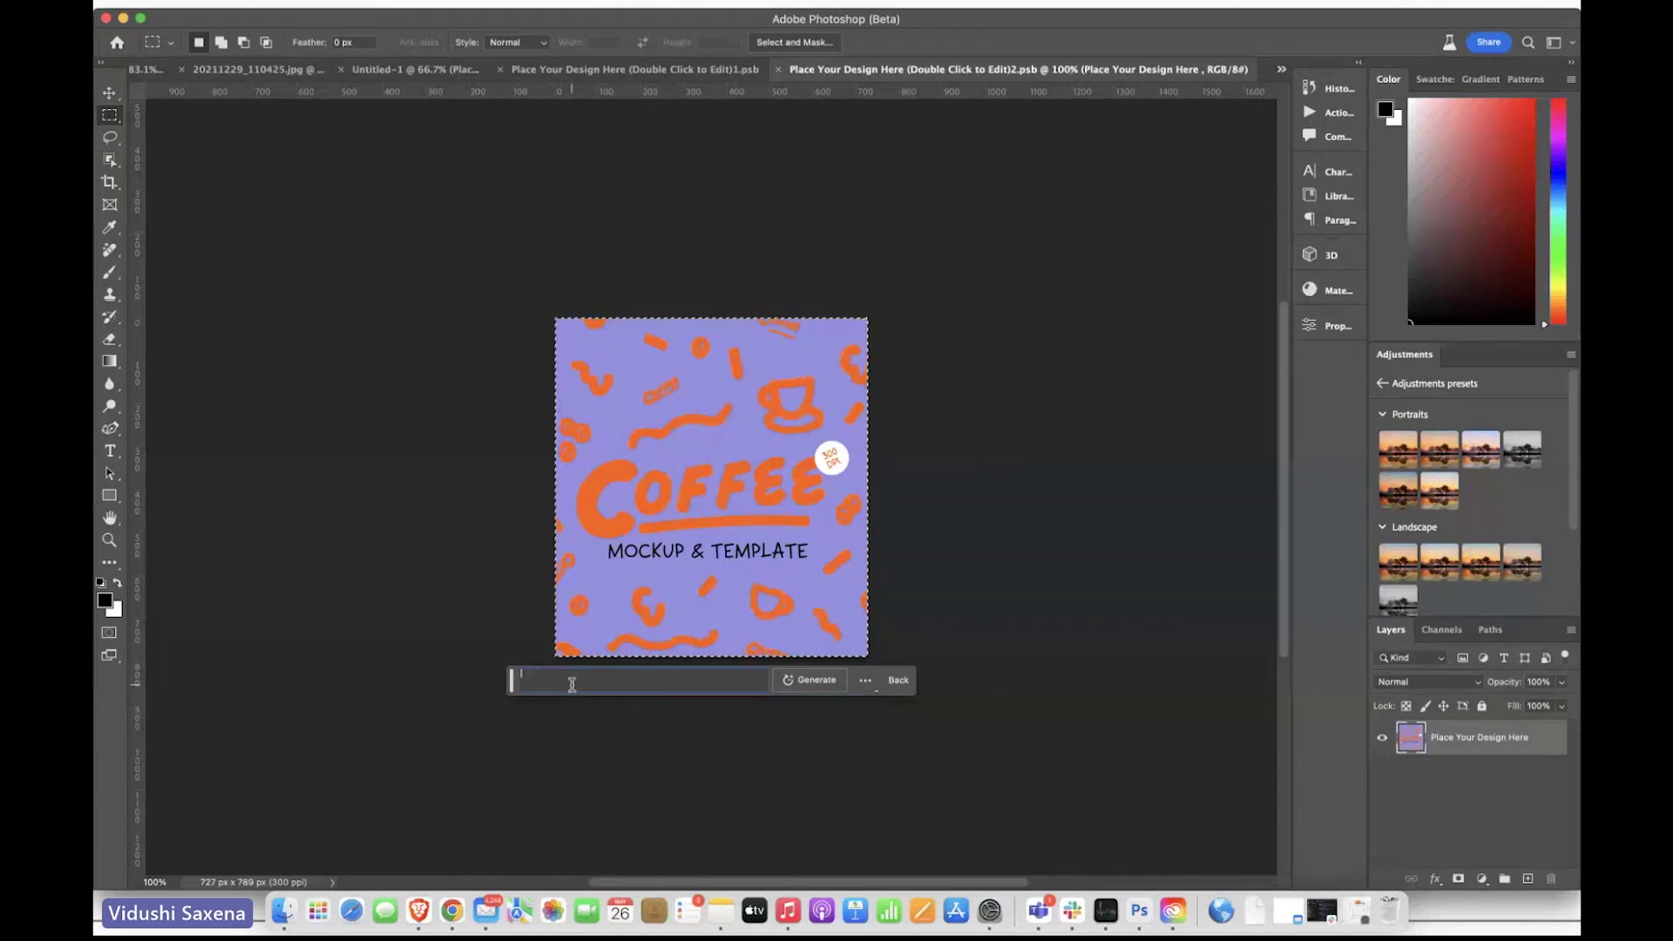
pyautogui.write('lo')
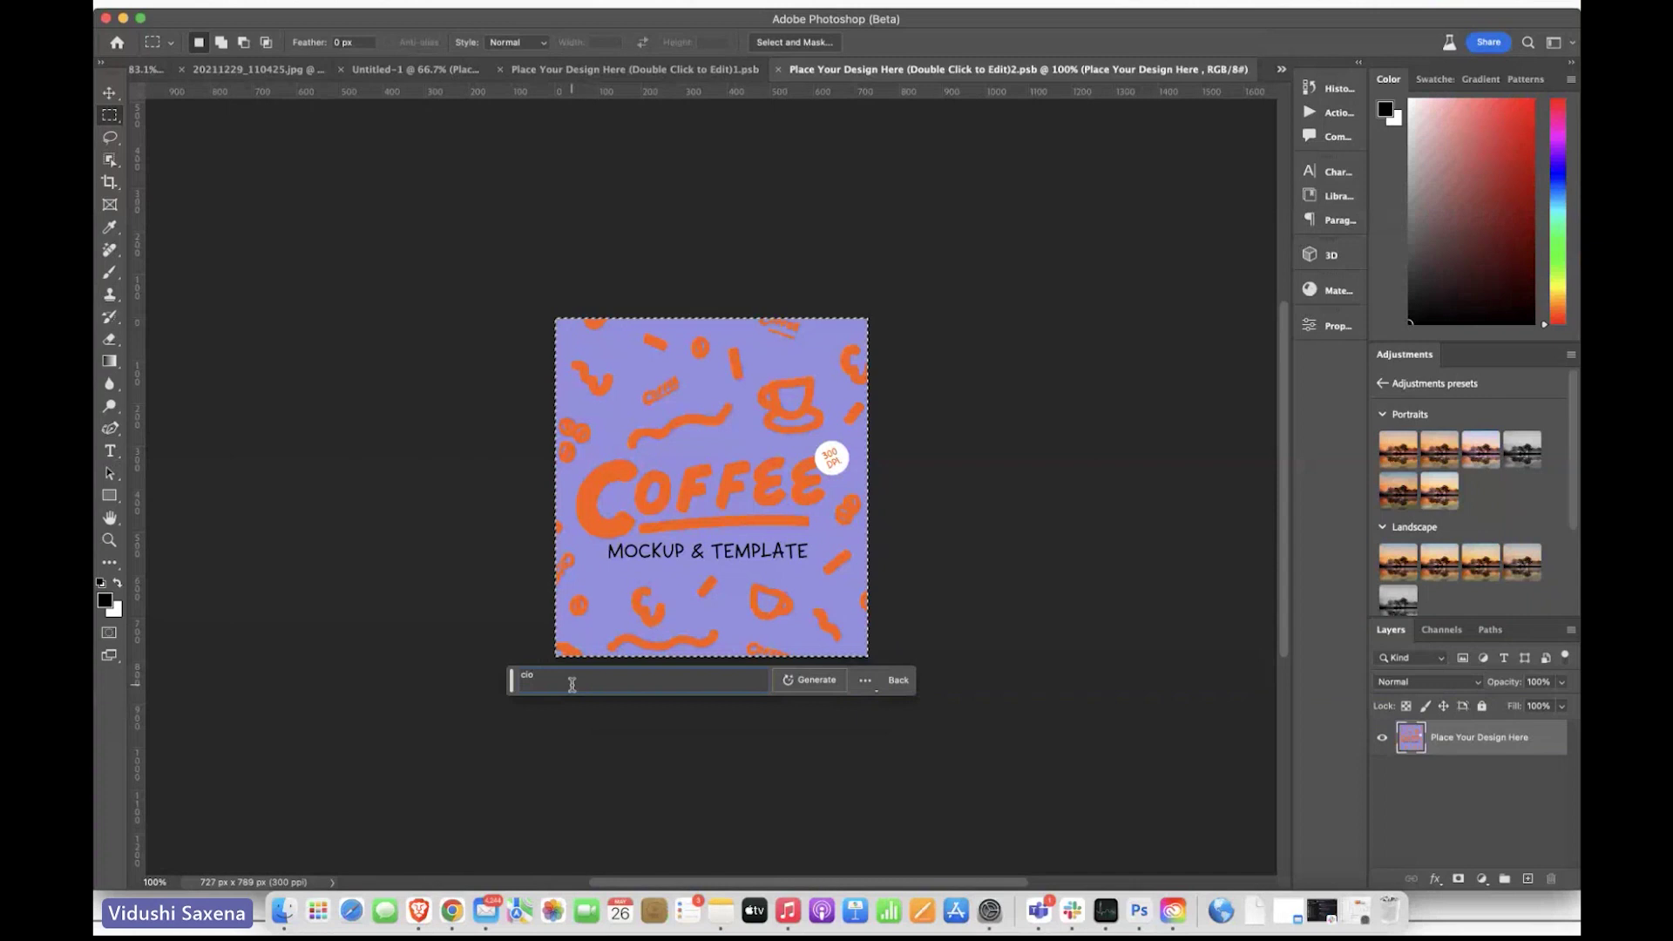
pyautogui.press('BackSpace')
pyautogui.write('a cafe on the bead')
pyautogui.write('h ')
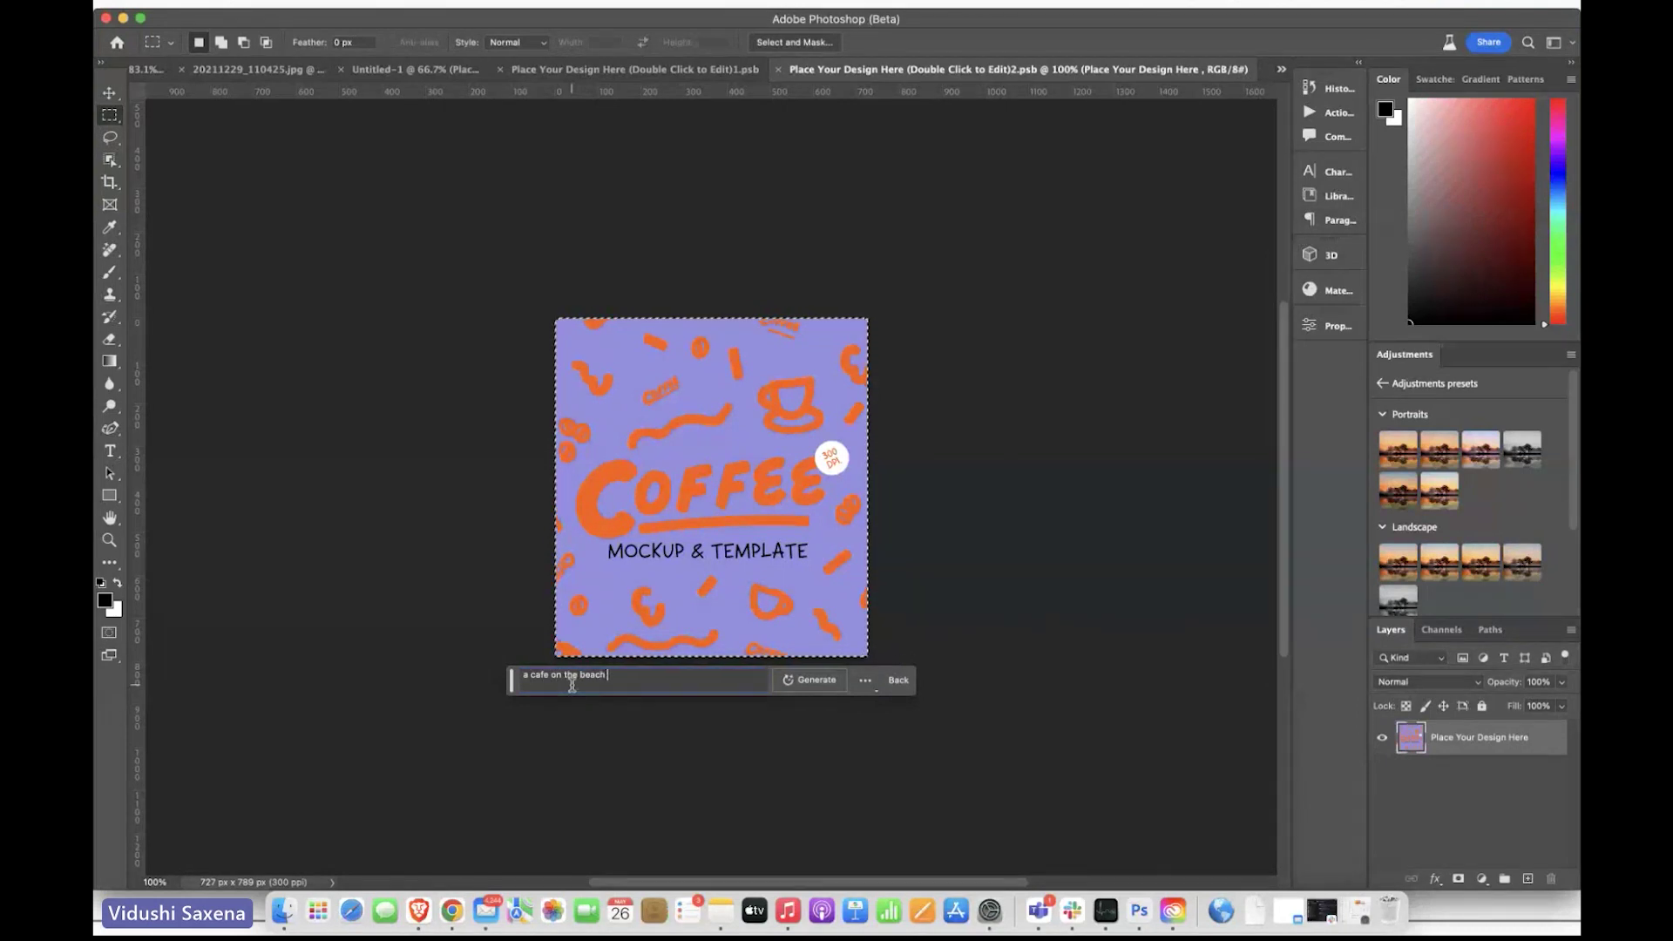
pyautogui.write('crowded b')
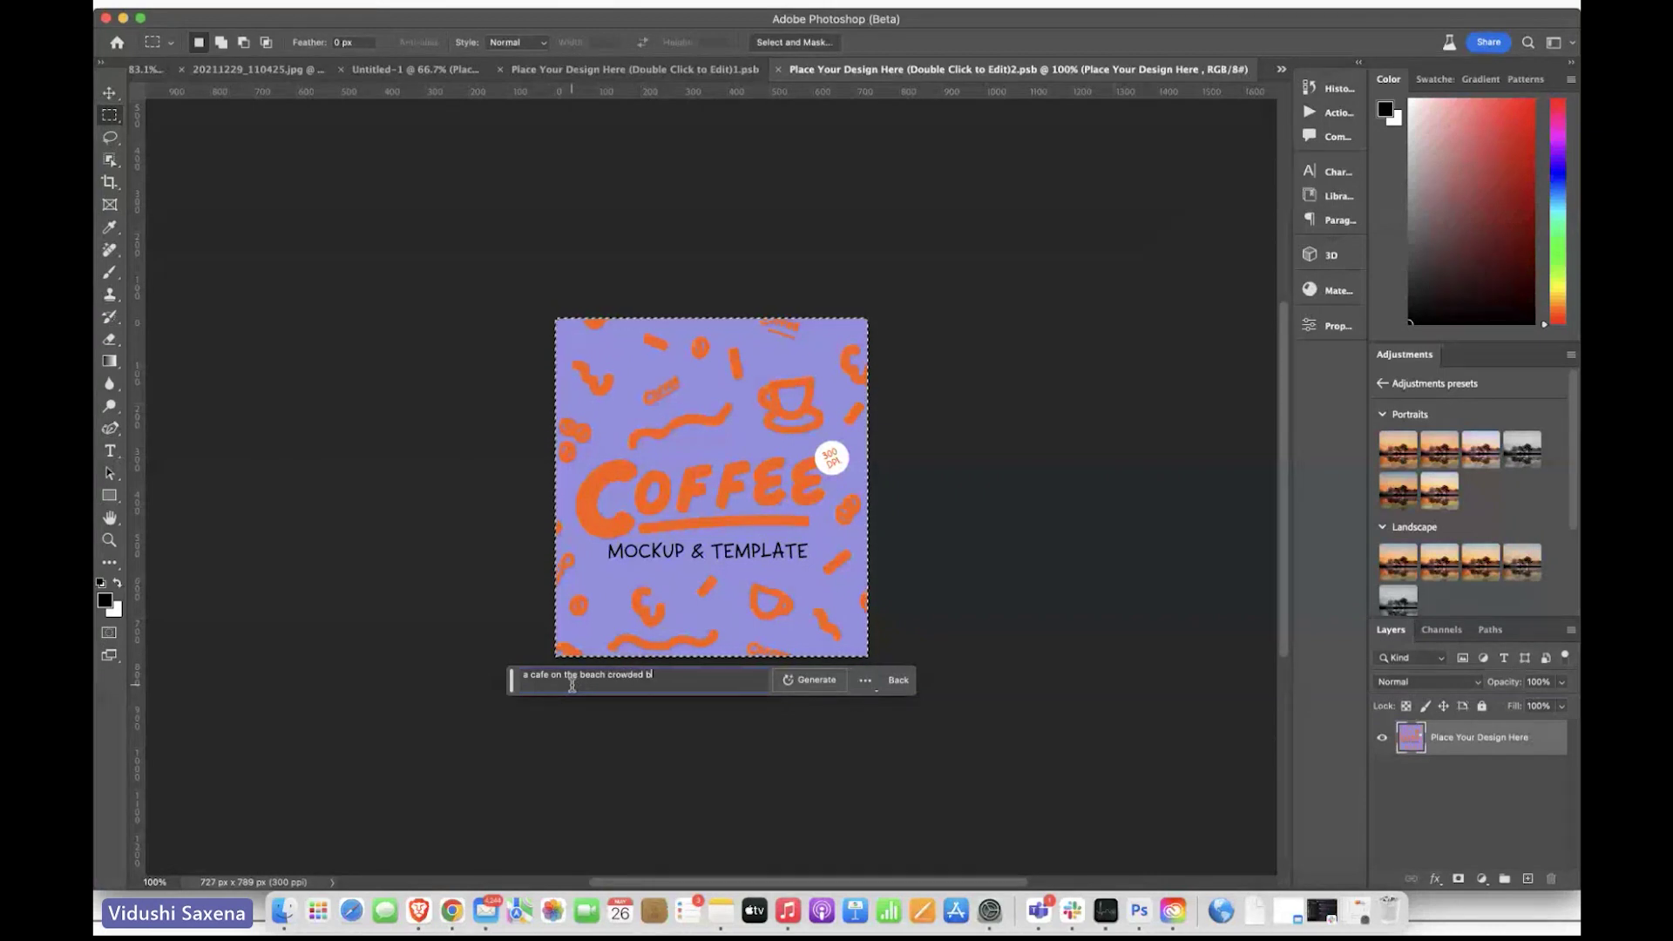
pyautogui.write('y peope')
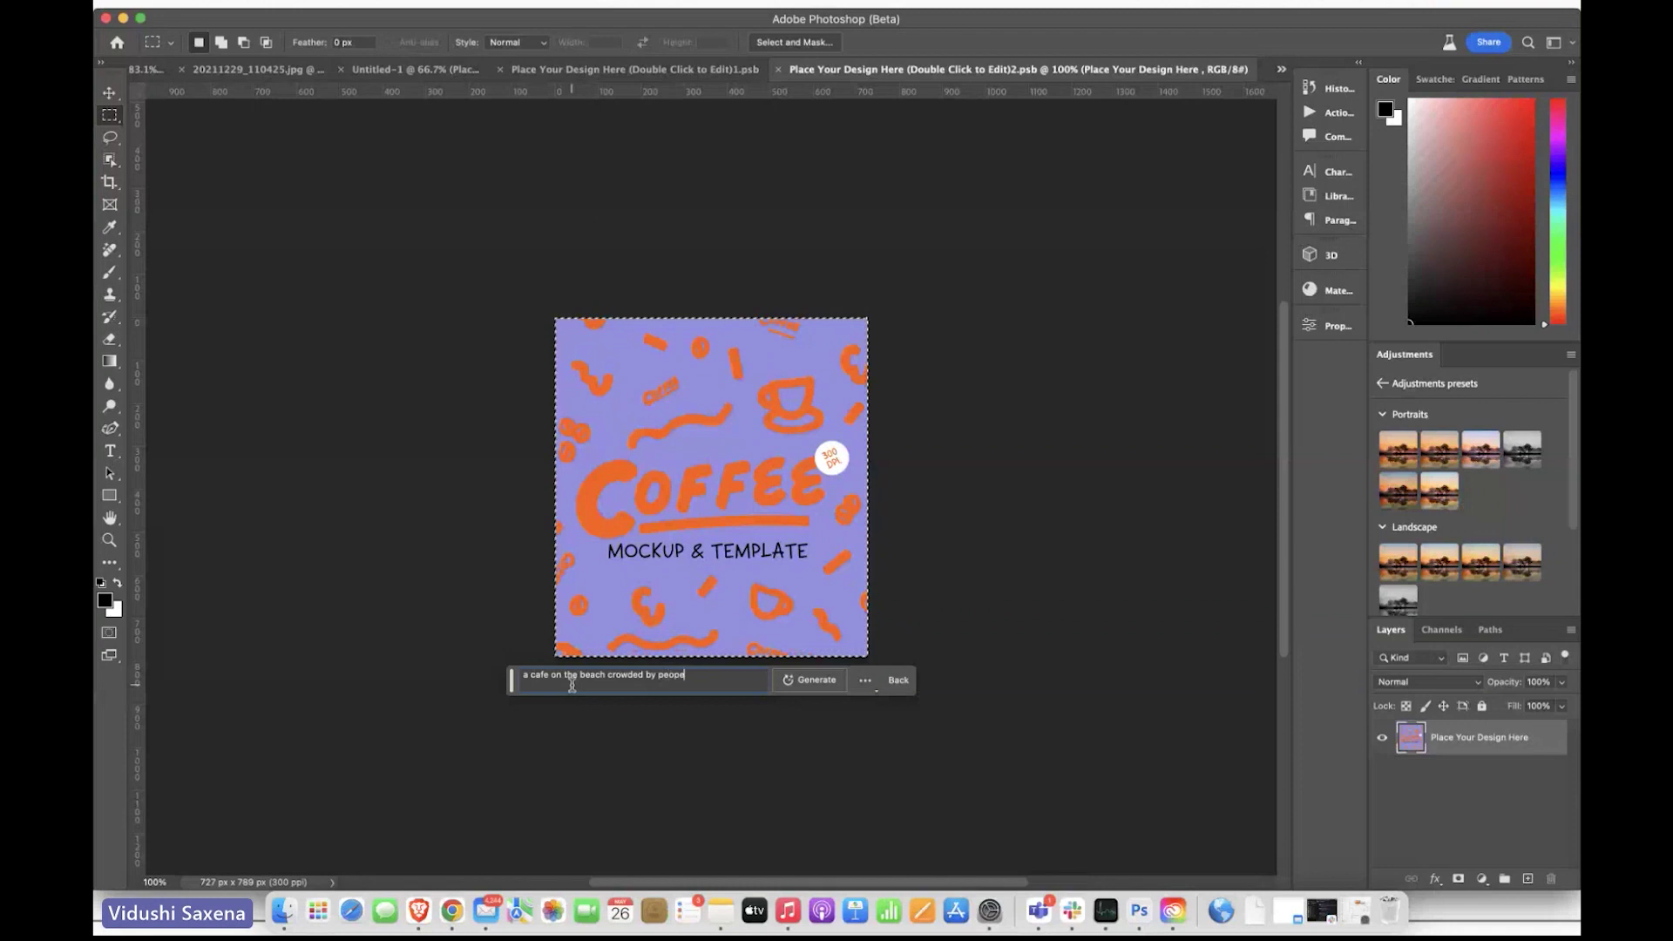
pyautogui.press('Return')
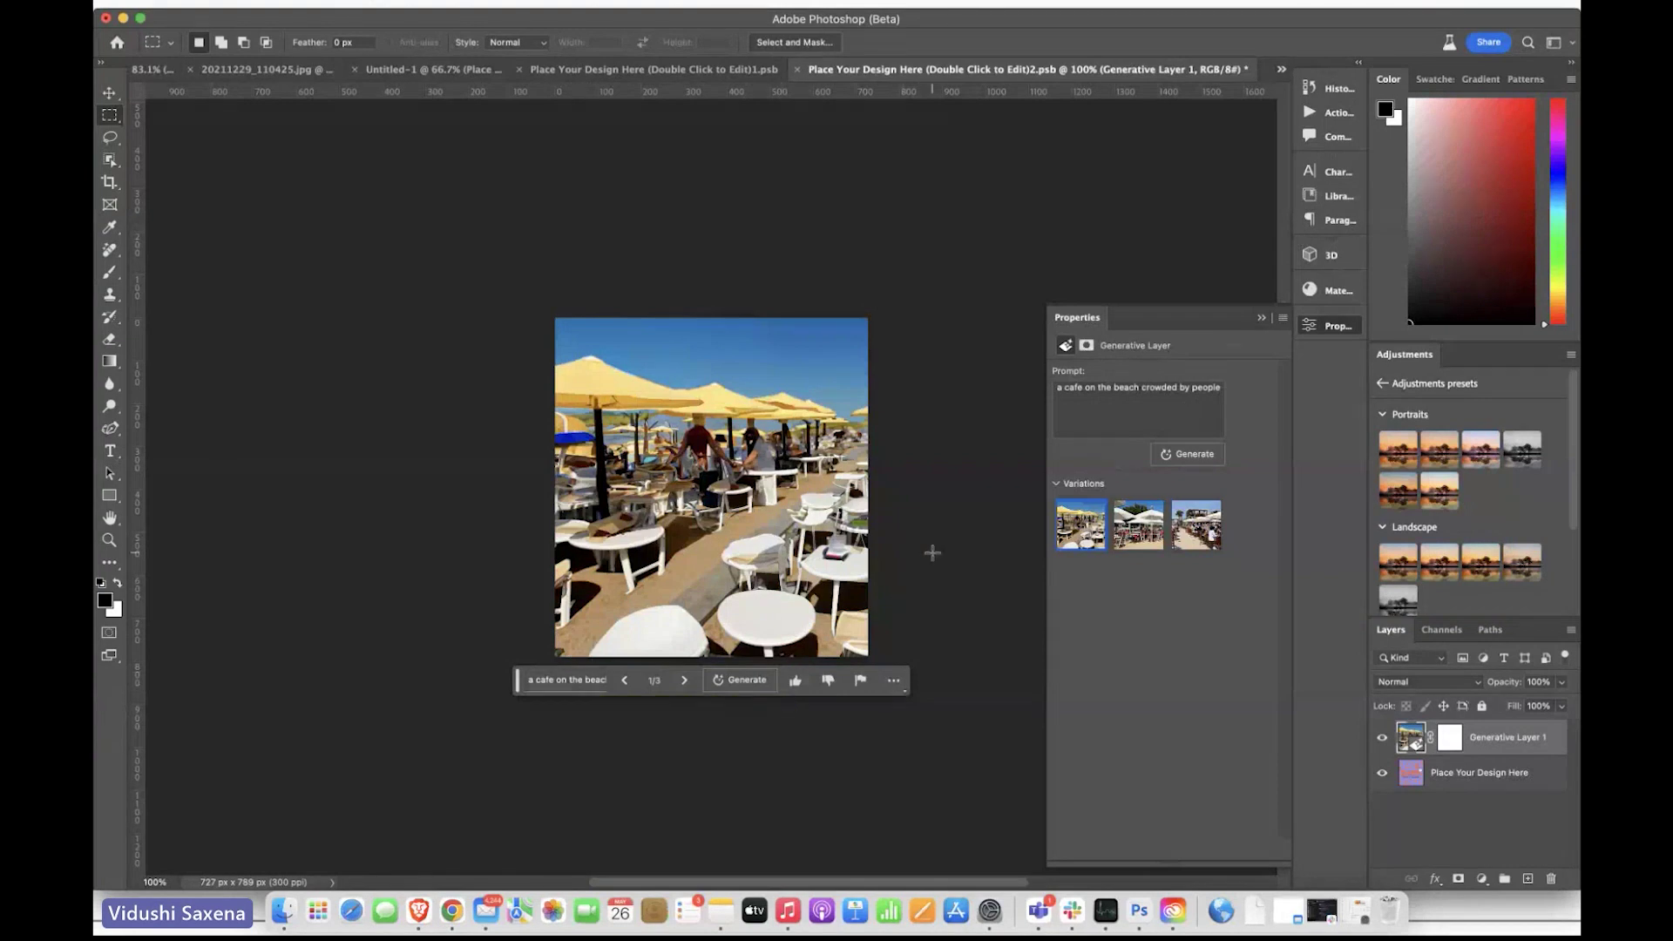
pyautogui.press('super+s')
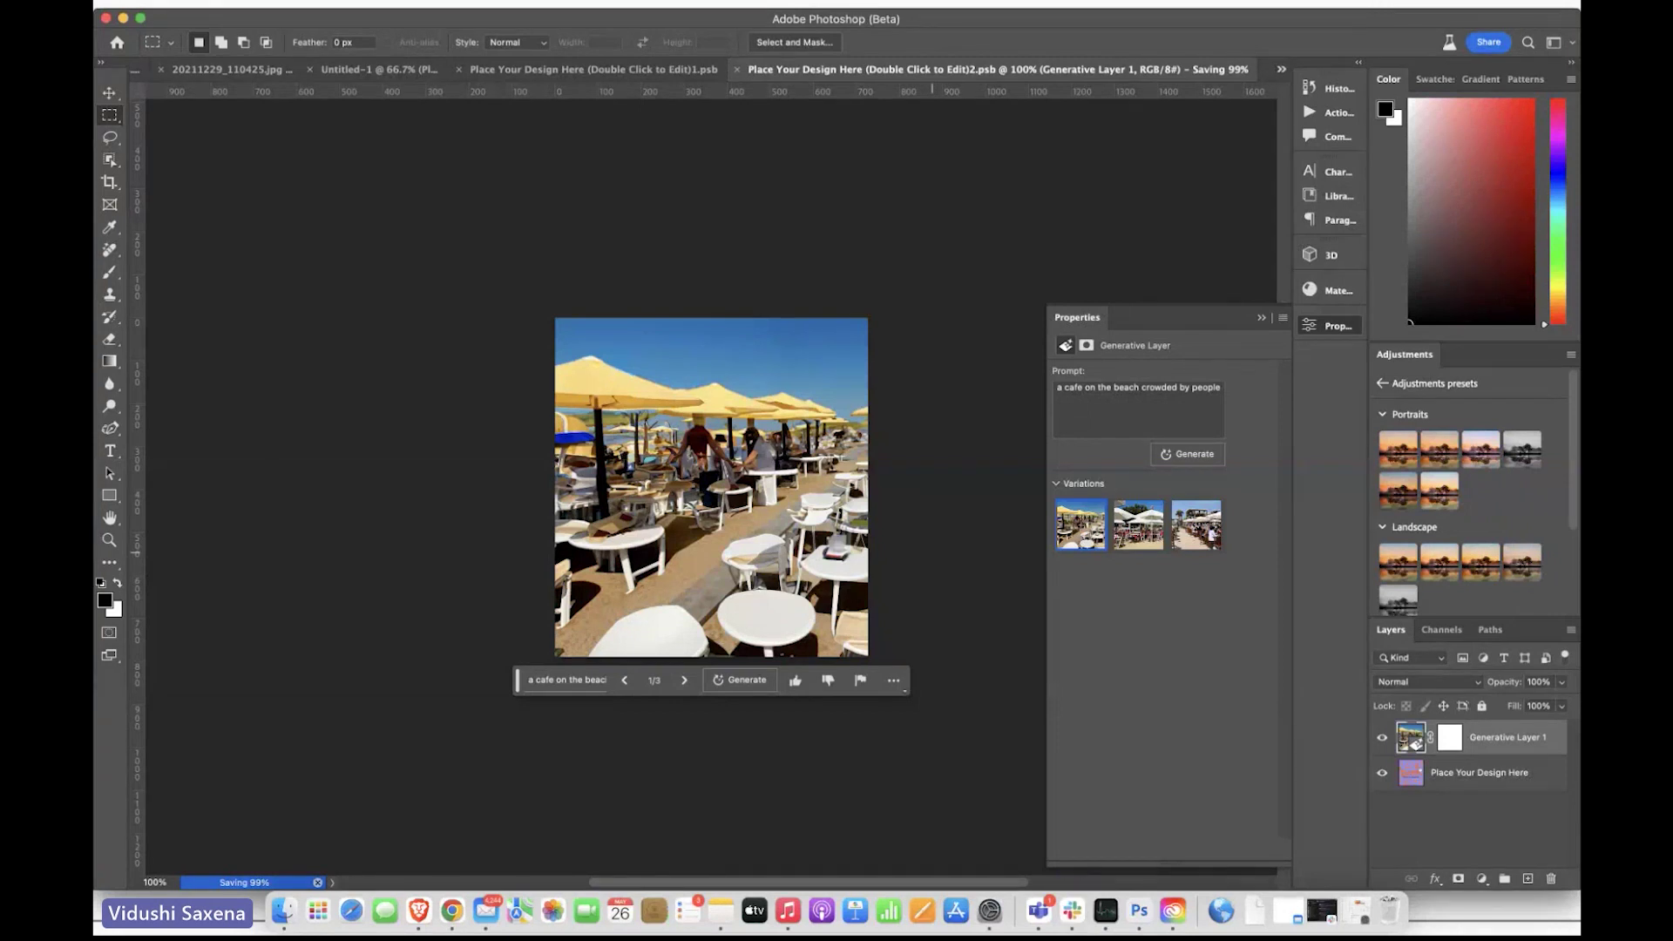
# Step: Search the Mac for Activity Monitor and open it
pyautogui.press('super+space')
pyautogui.write('acti')
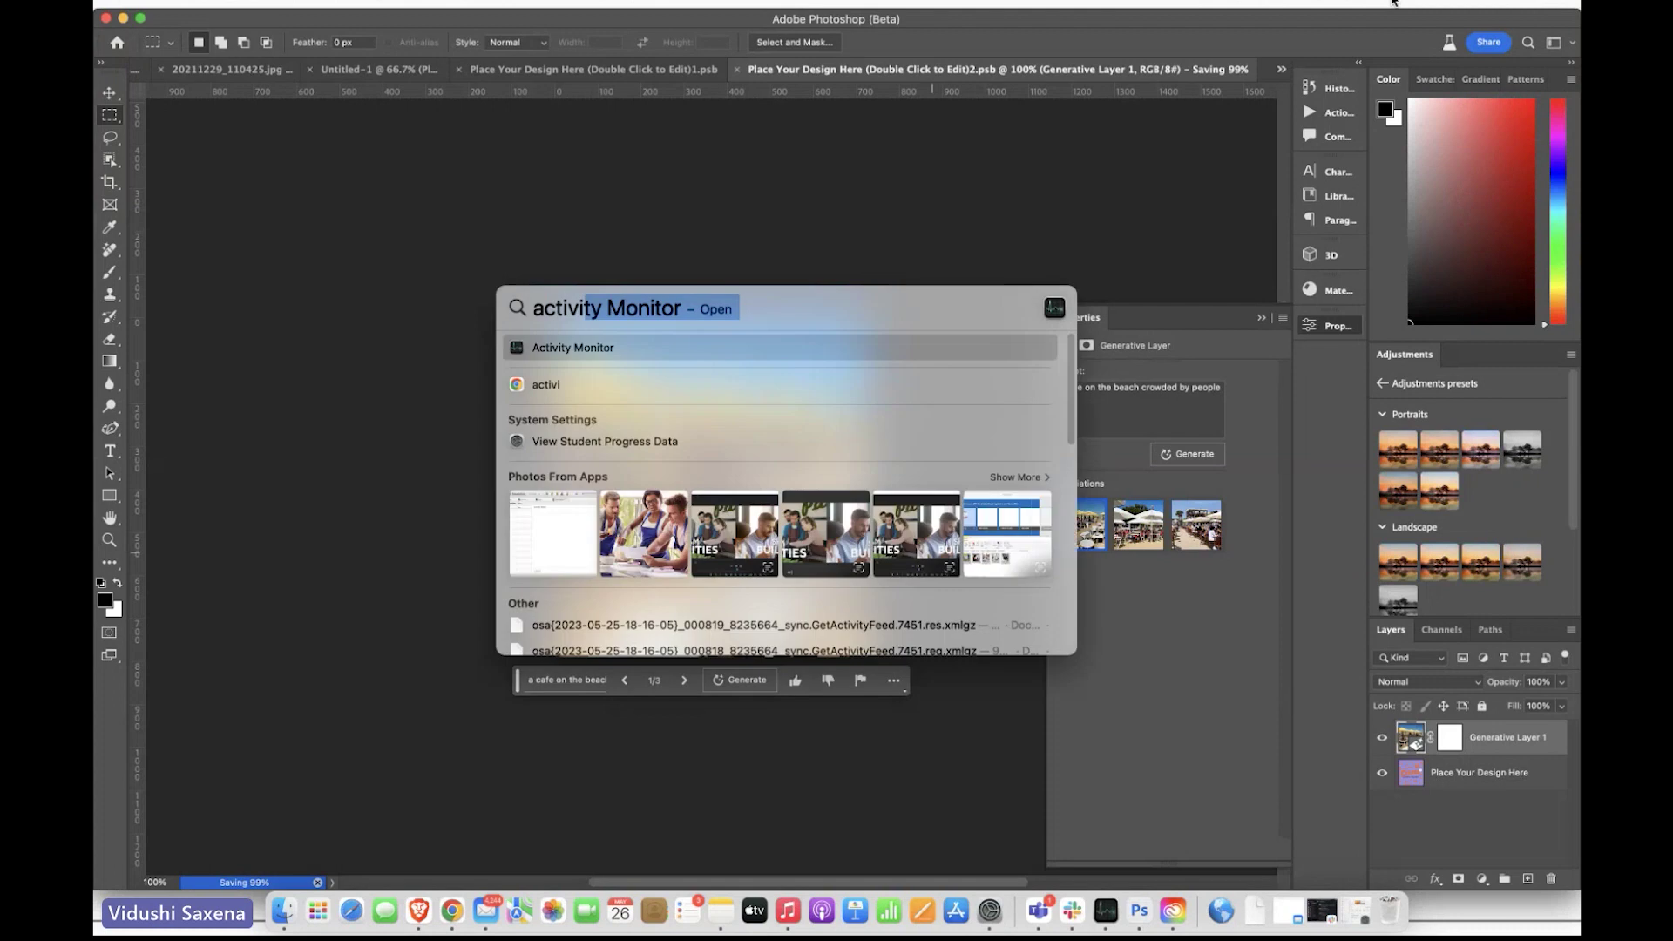
pyautogui.write('v')
pyautogui.press('Return')
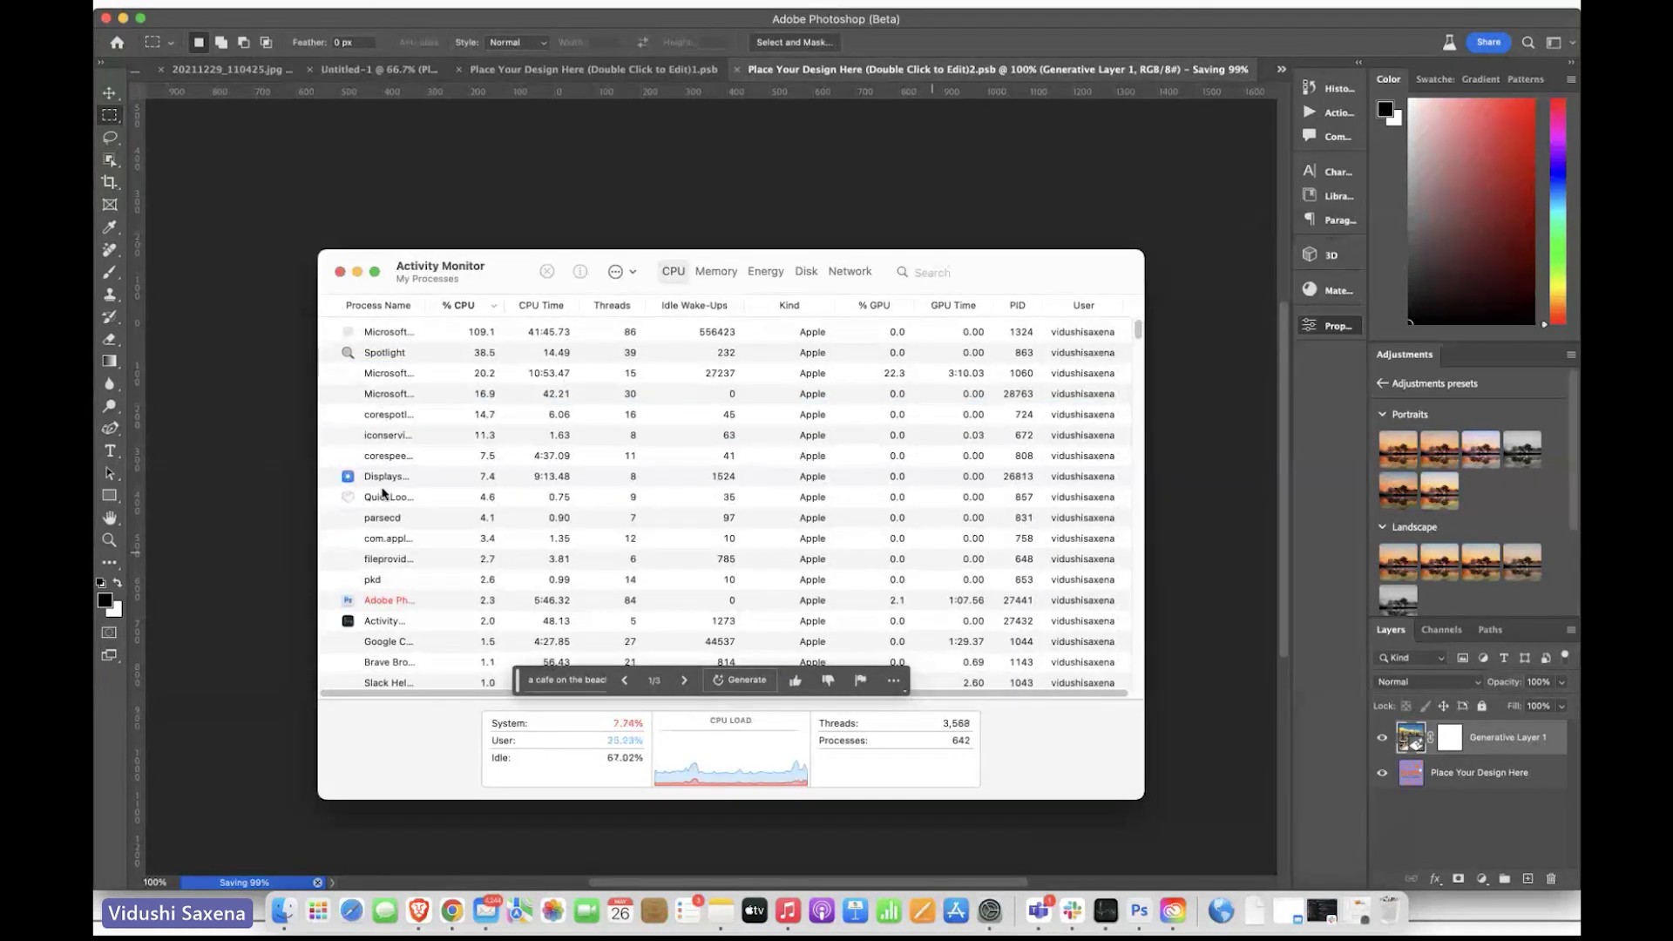
# Step: Try to quit the Adobe Photoshop (Beta) process in Activity Monitor, and force it to quit
pyautogui.click(387, 601)
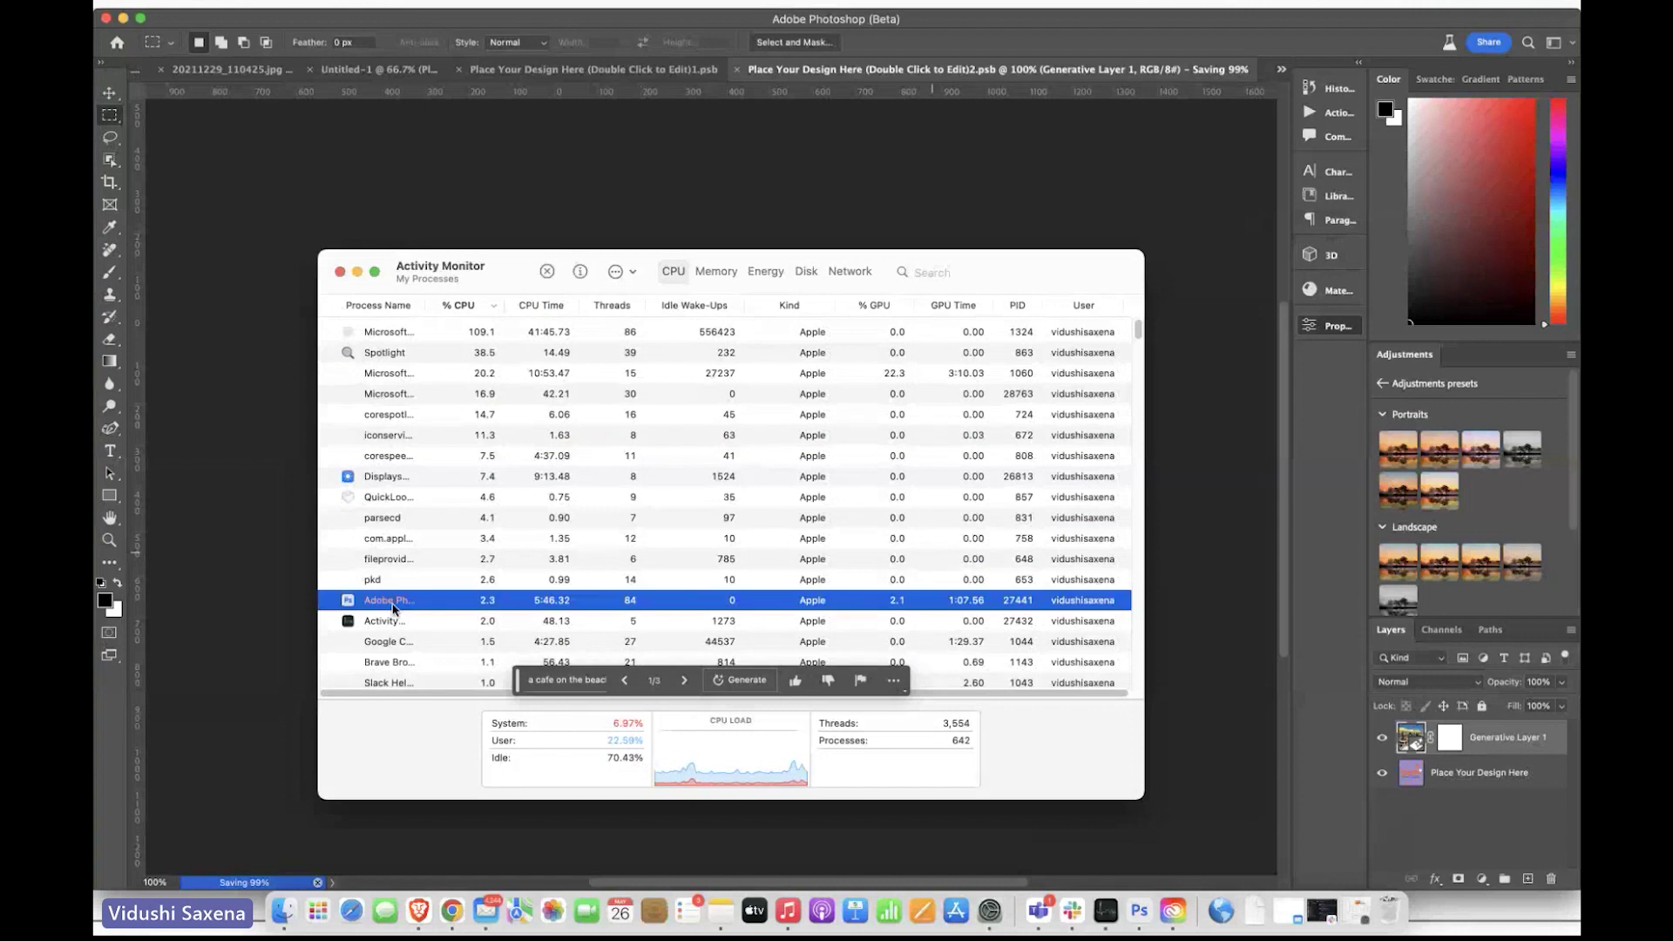
pyautogui.click(546, 272)
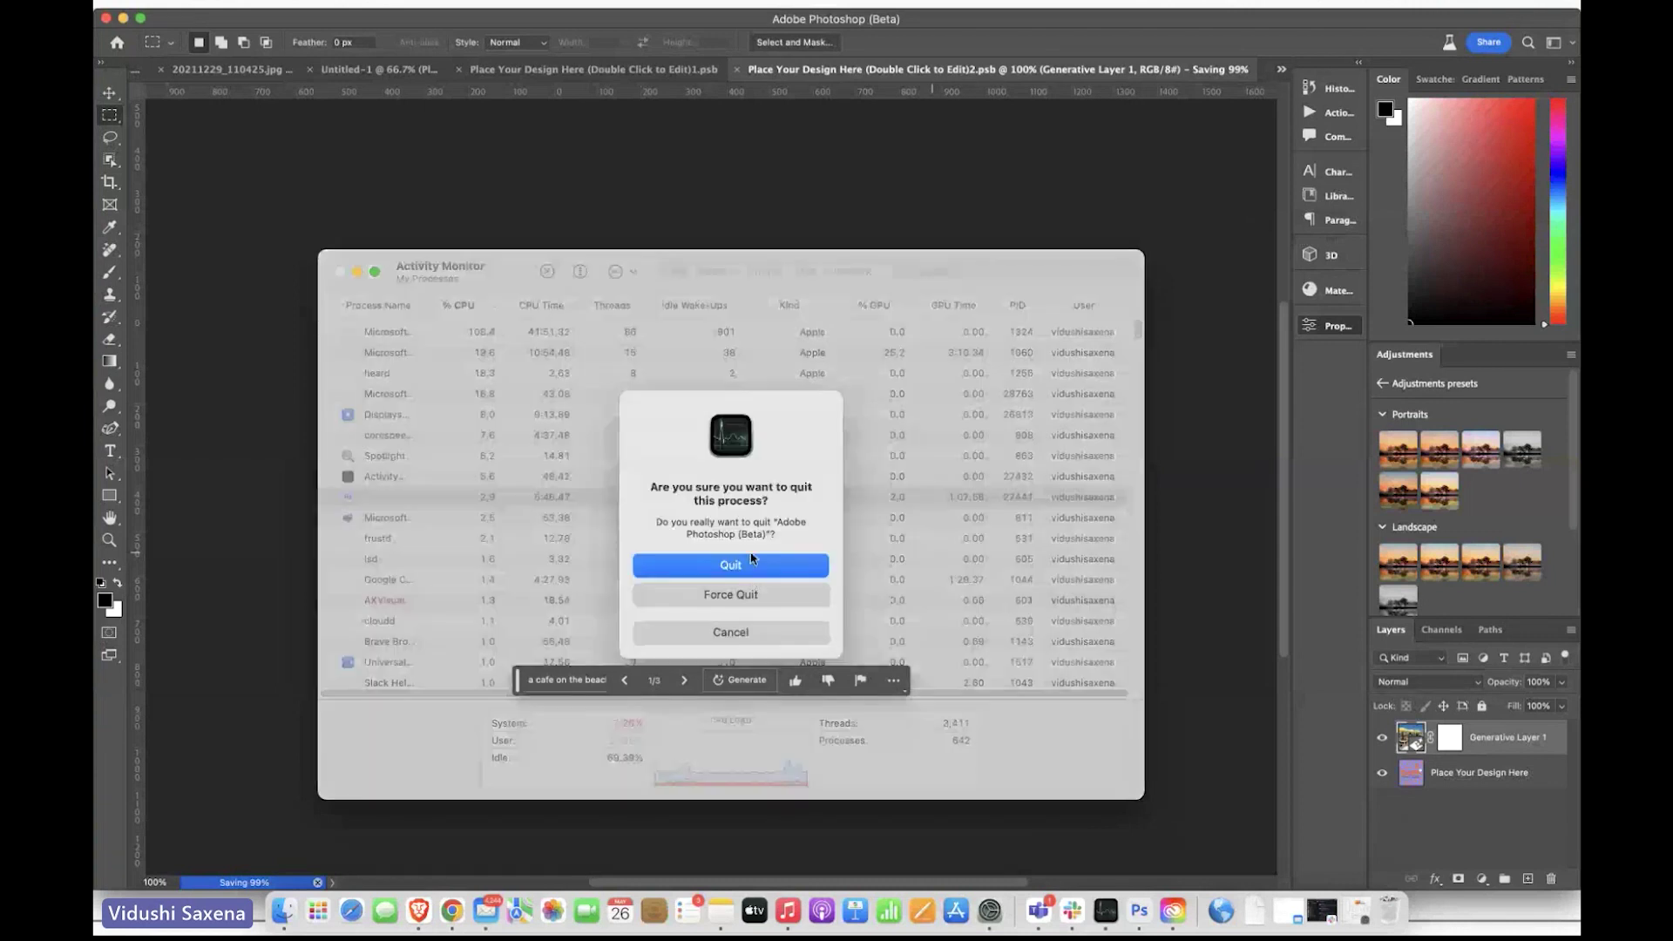
pyautogui.click(752, 562)
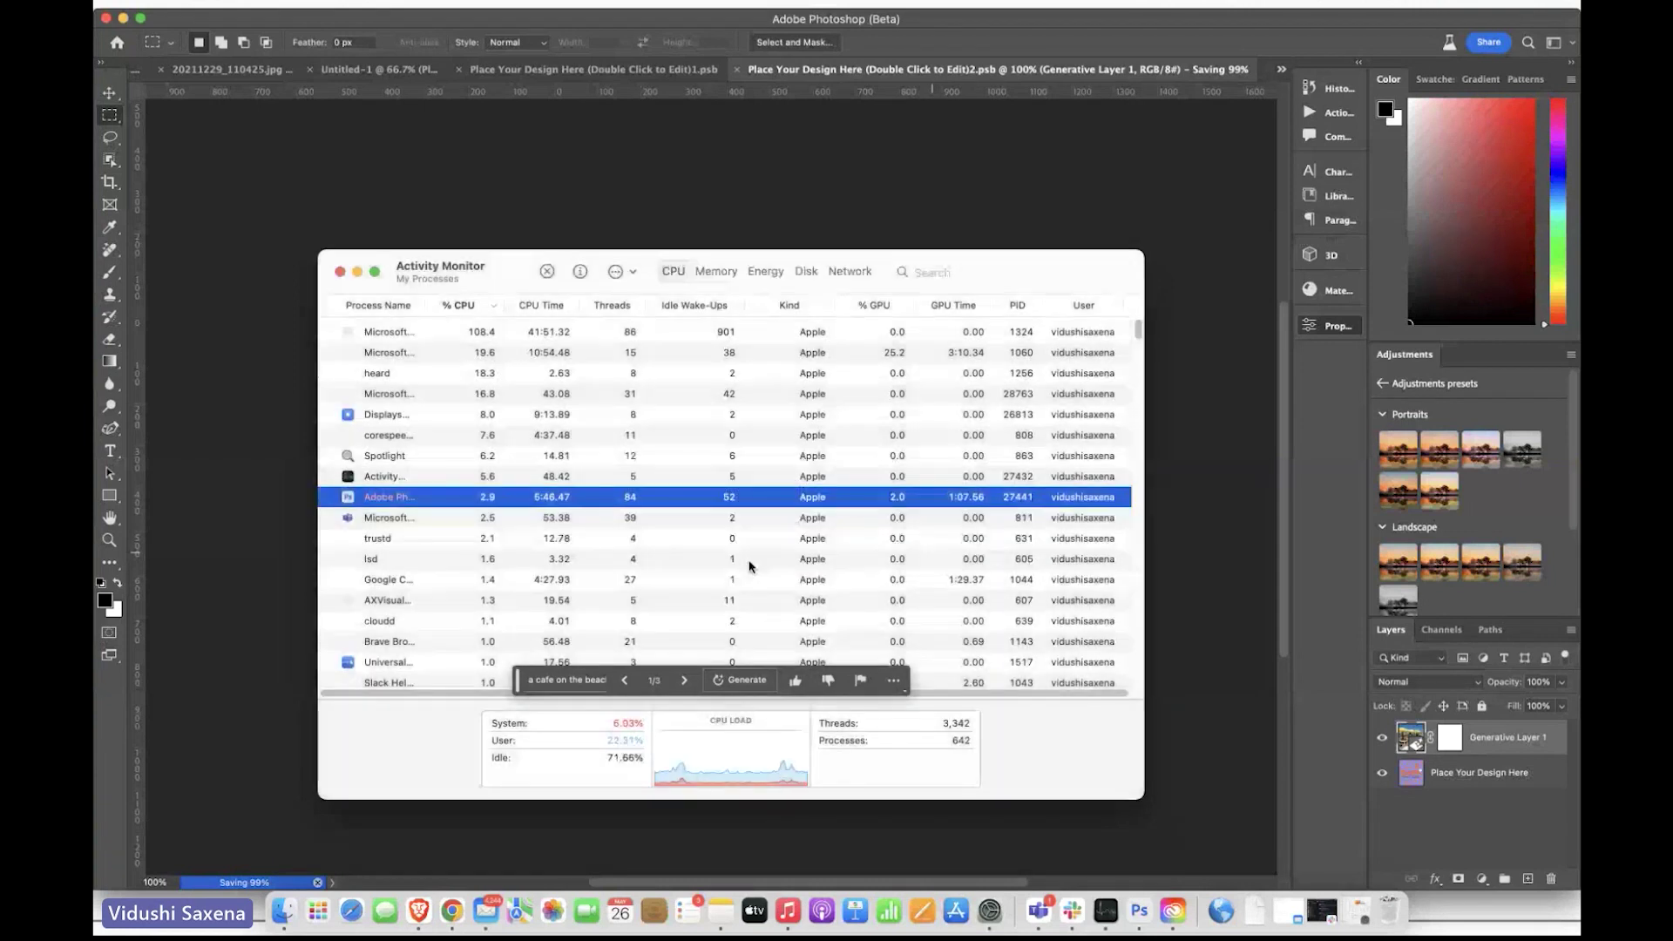
pyautogui.click(546, 273)
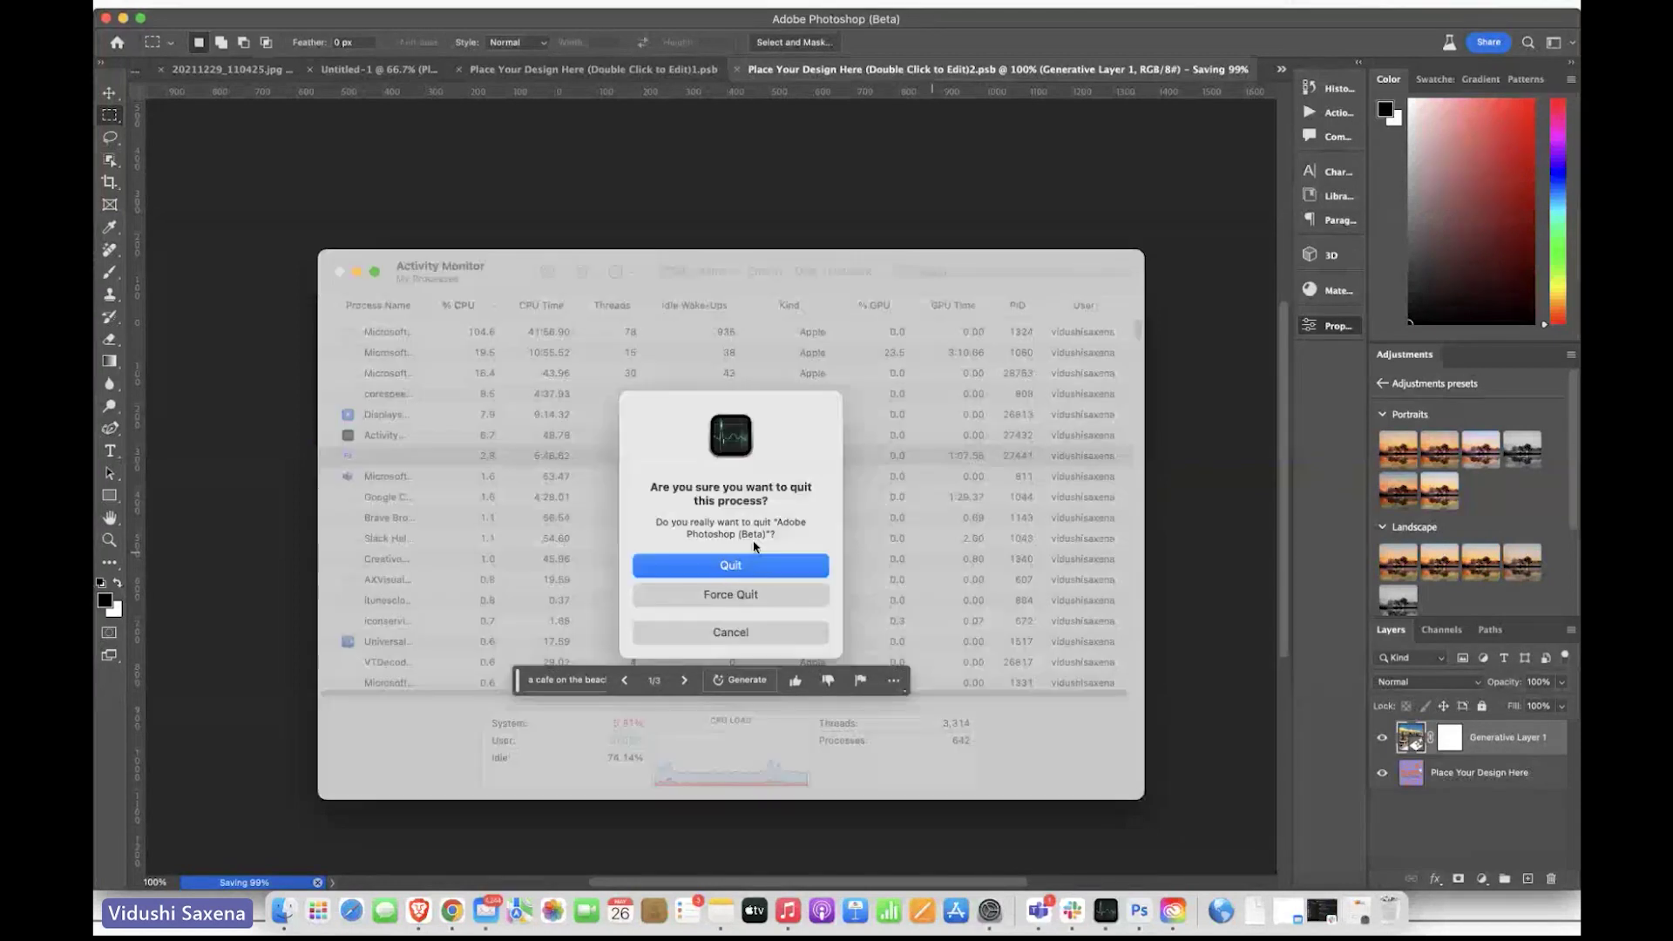
pyautogui.click(737, 595)
# Step: Relaunch Photoshop (Beta) from the Creative Cloud beta apps list and dismiss the missing linked assets dialog without relinking
pyautogui.press('super+space')
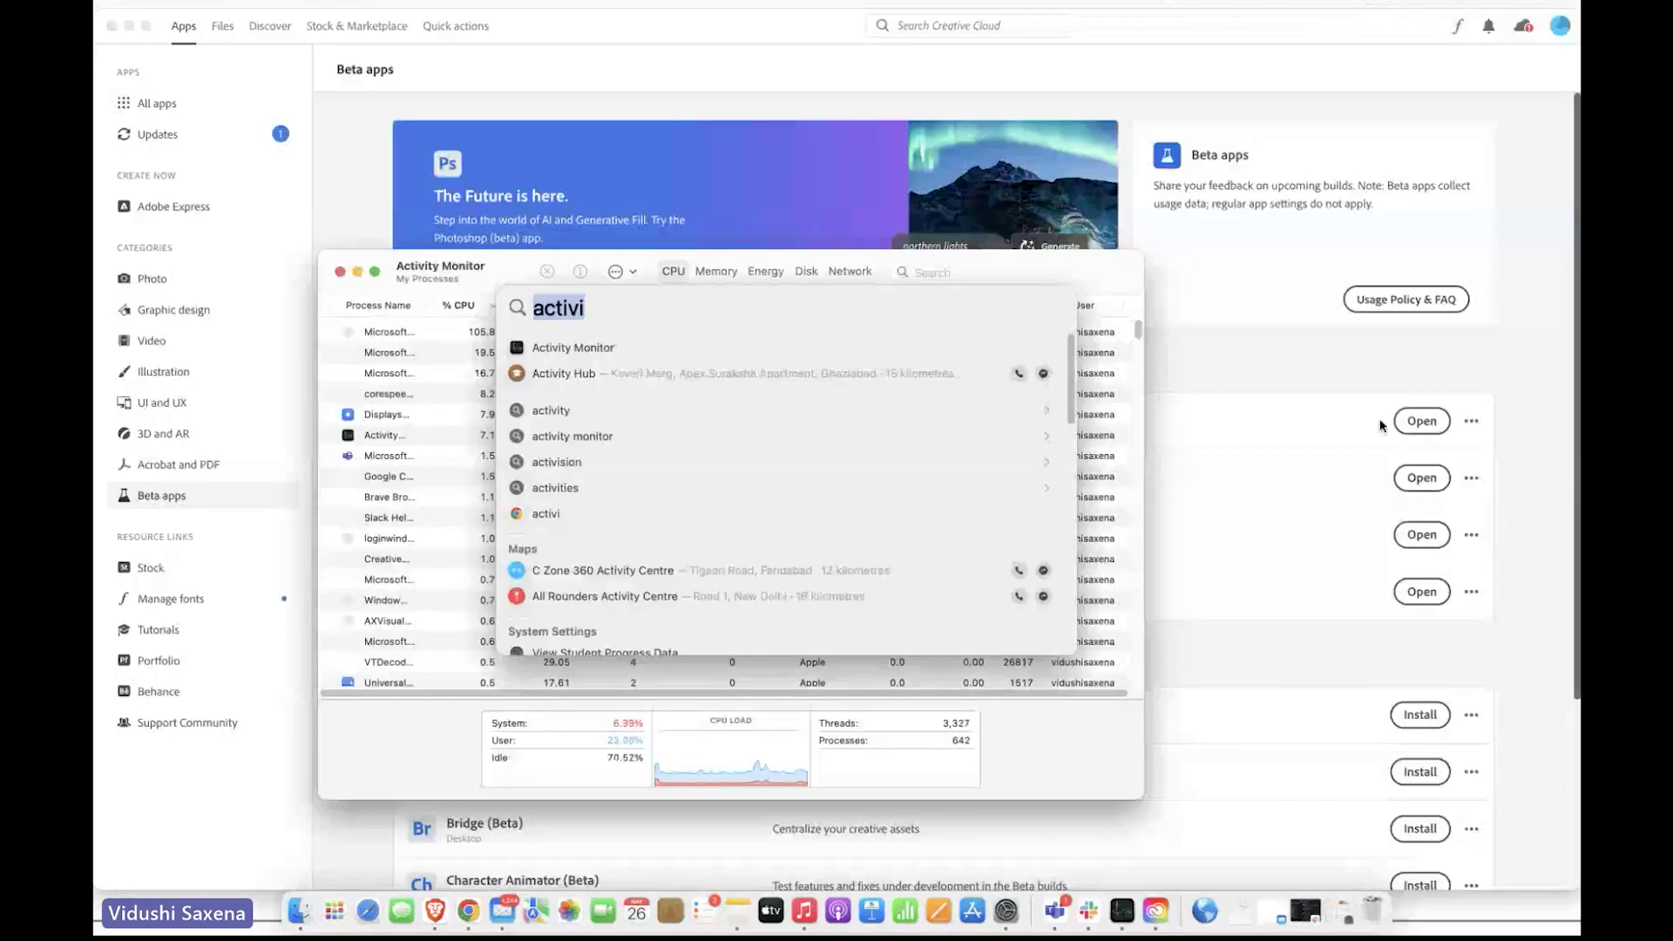
pyautogui.click(1315, 377)
pyautogui.click(1429, 420)
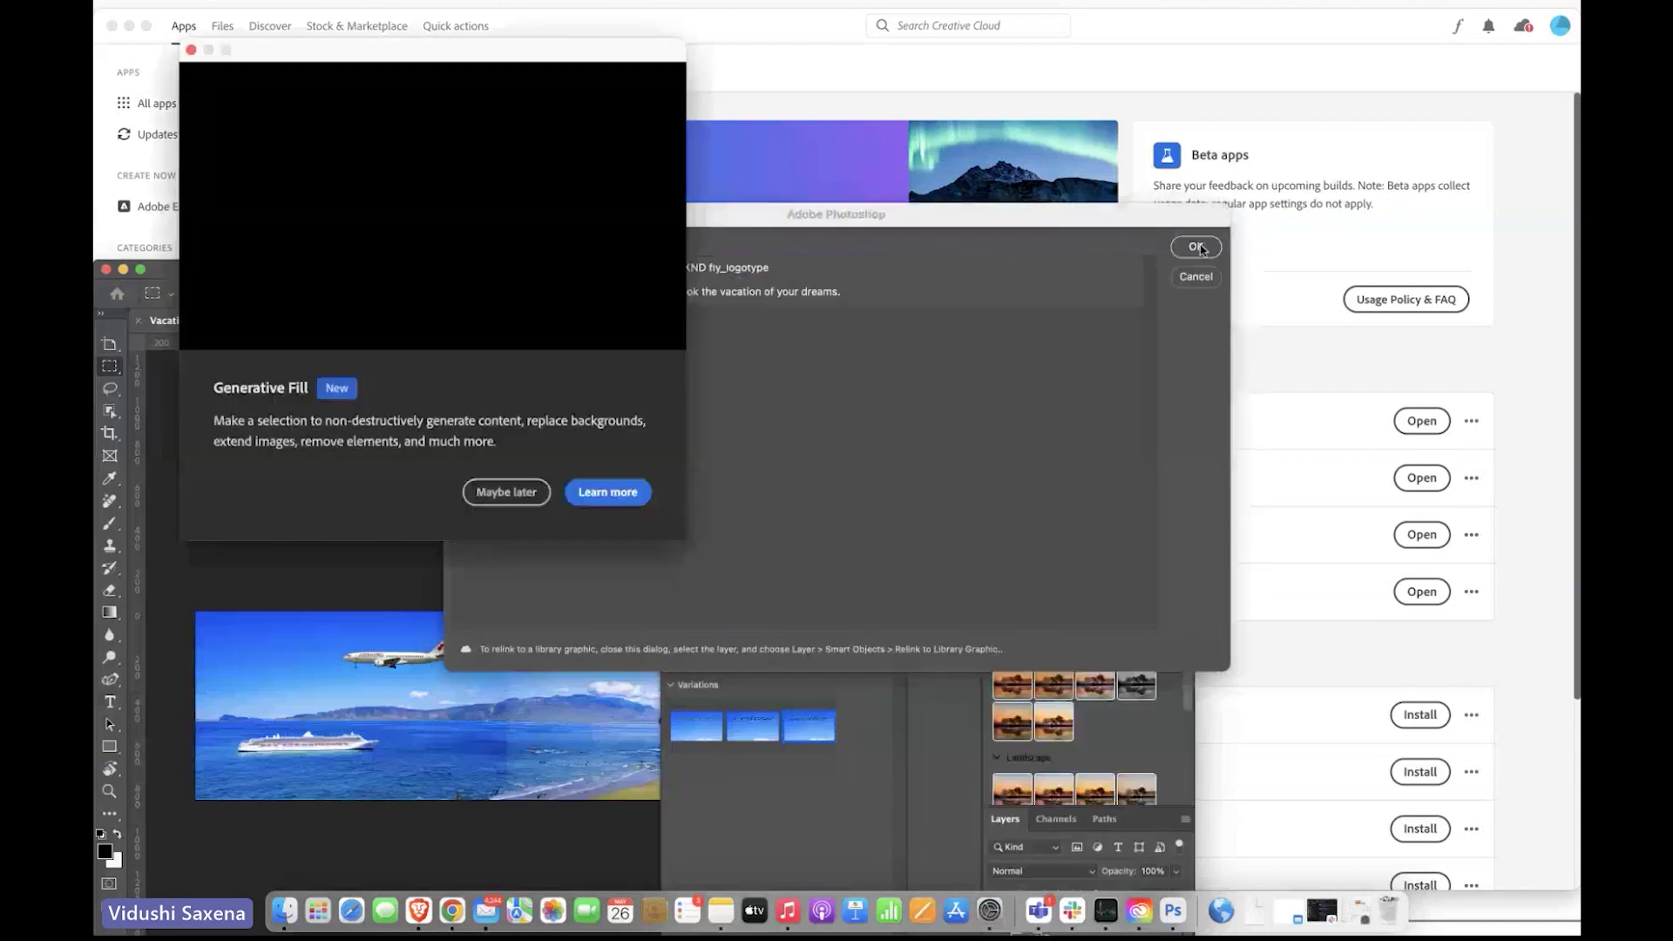
pyautogui.click(1105, 253)
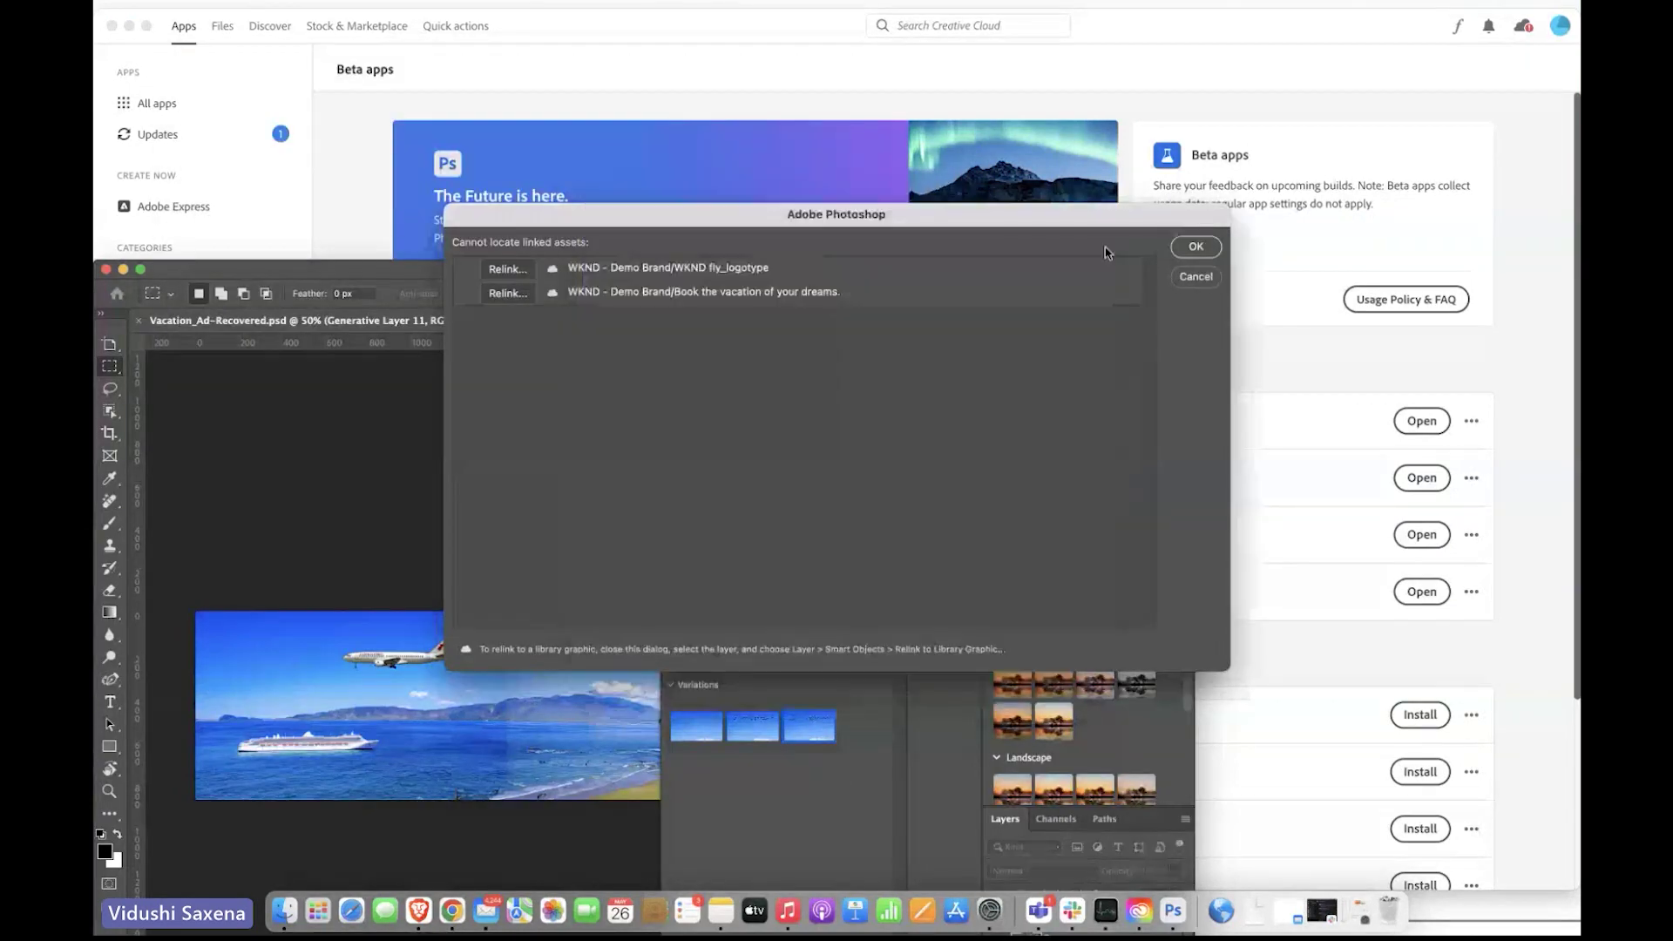
pyautogui.click(1198, 276)
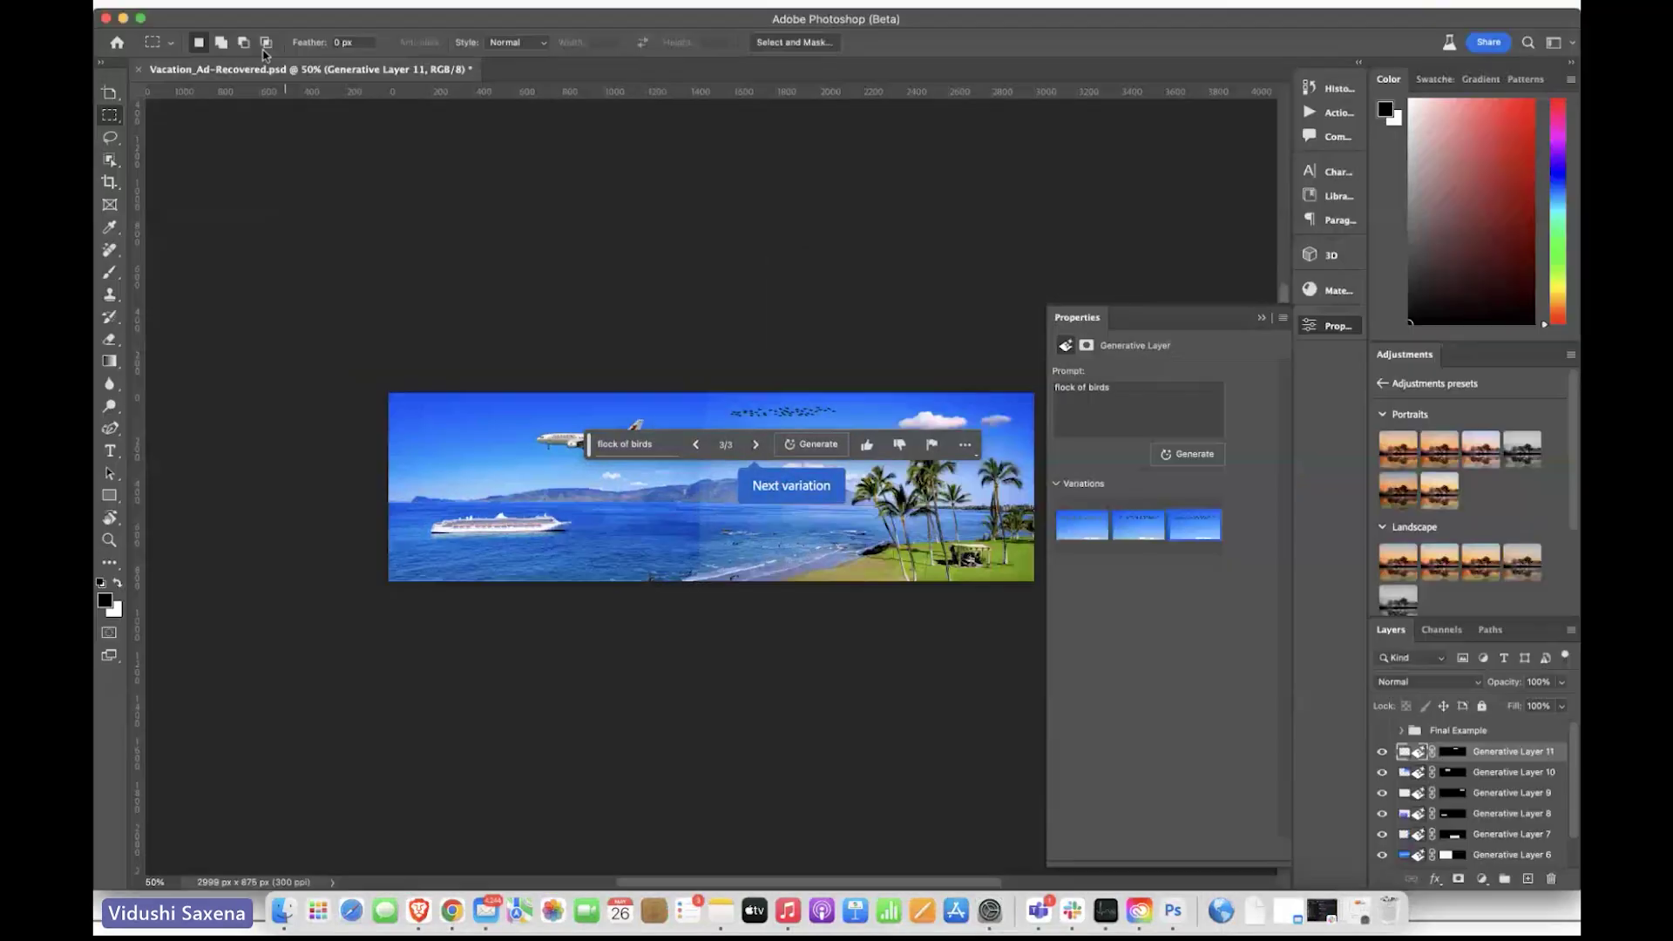
# Step: Open the Adobe Stock T-shirt mockup template ending in 235874.psdt from the Downloads folder
pyautogui.click(280, 38)
pyautogui.click(258, 3)
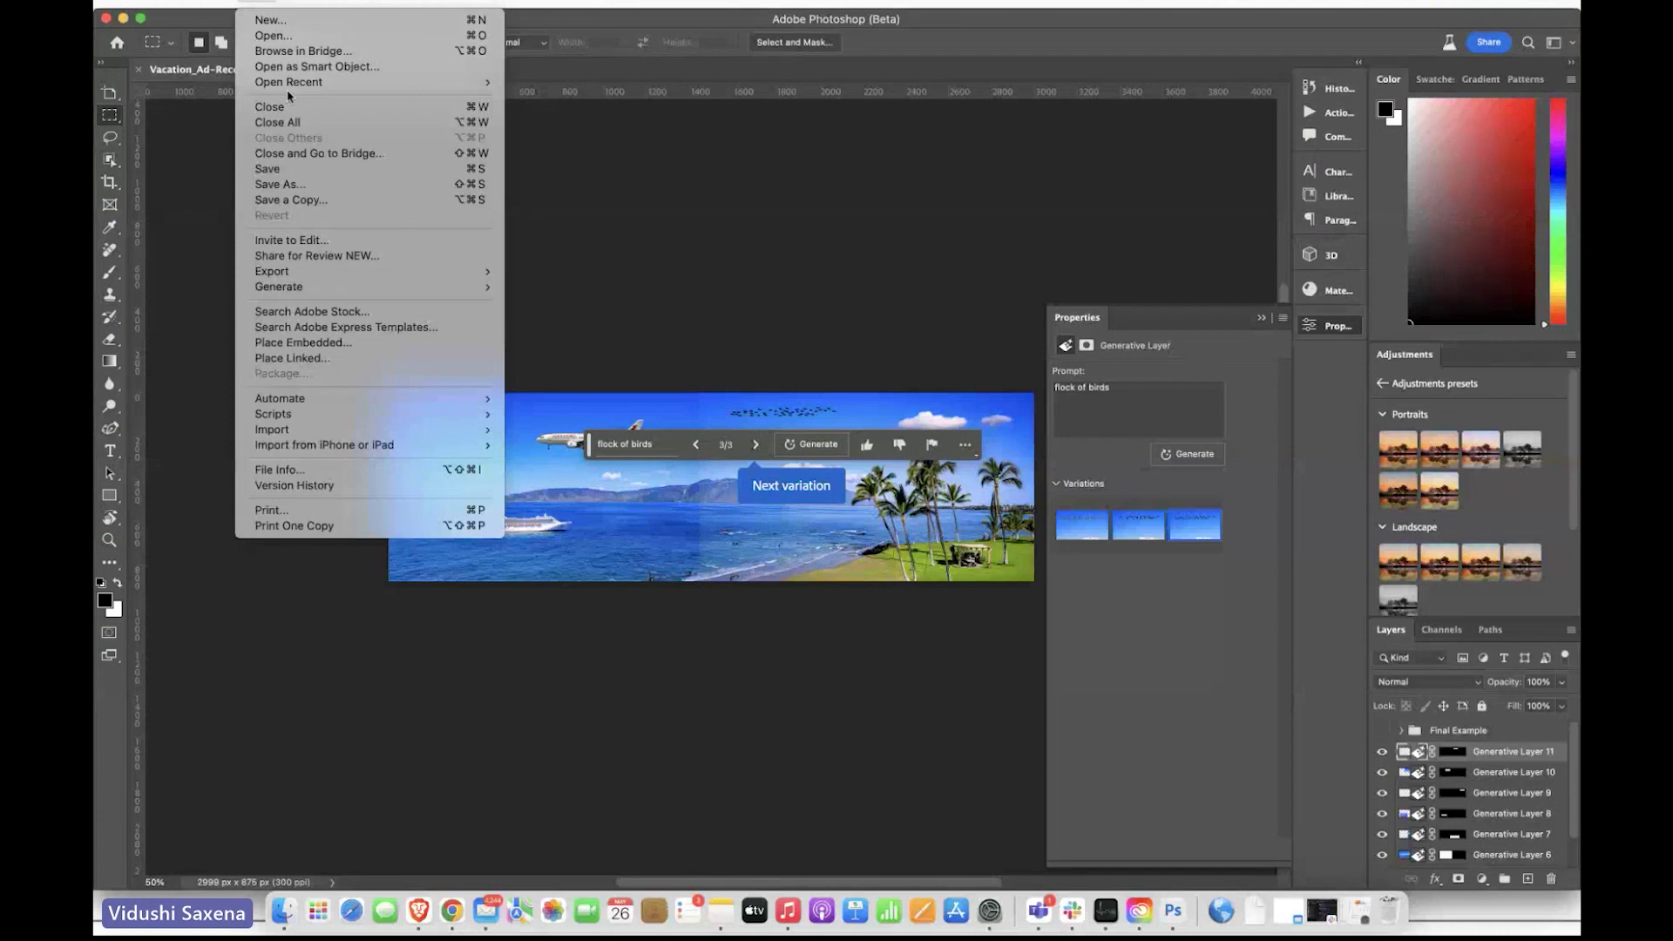
pyautogui.click(278, 36)
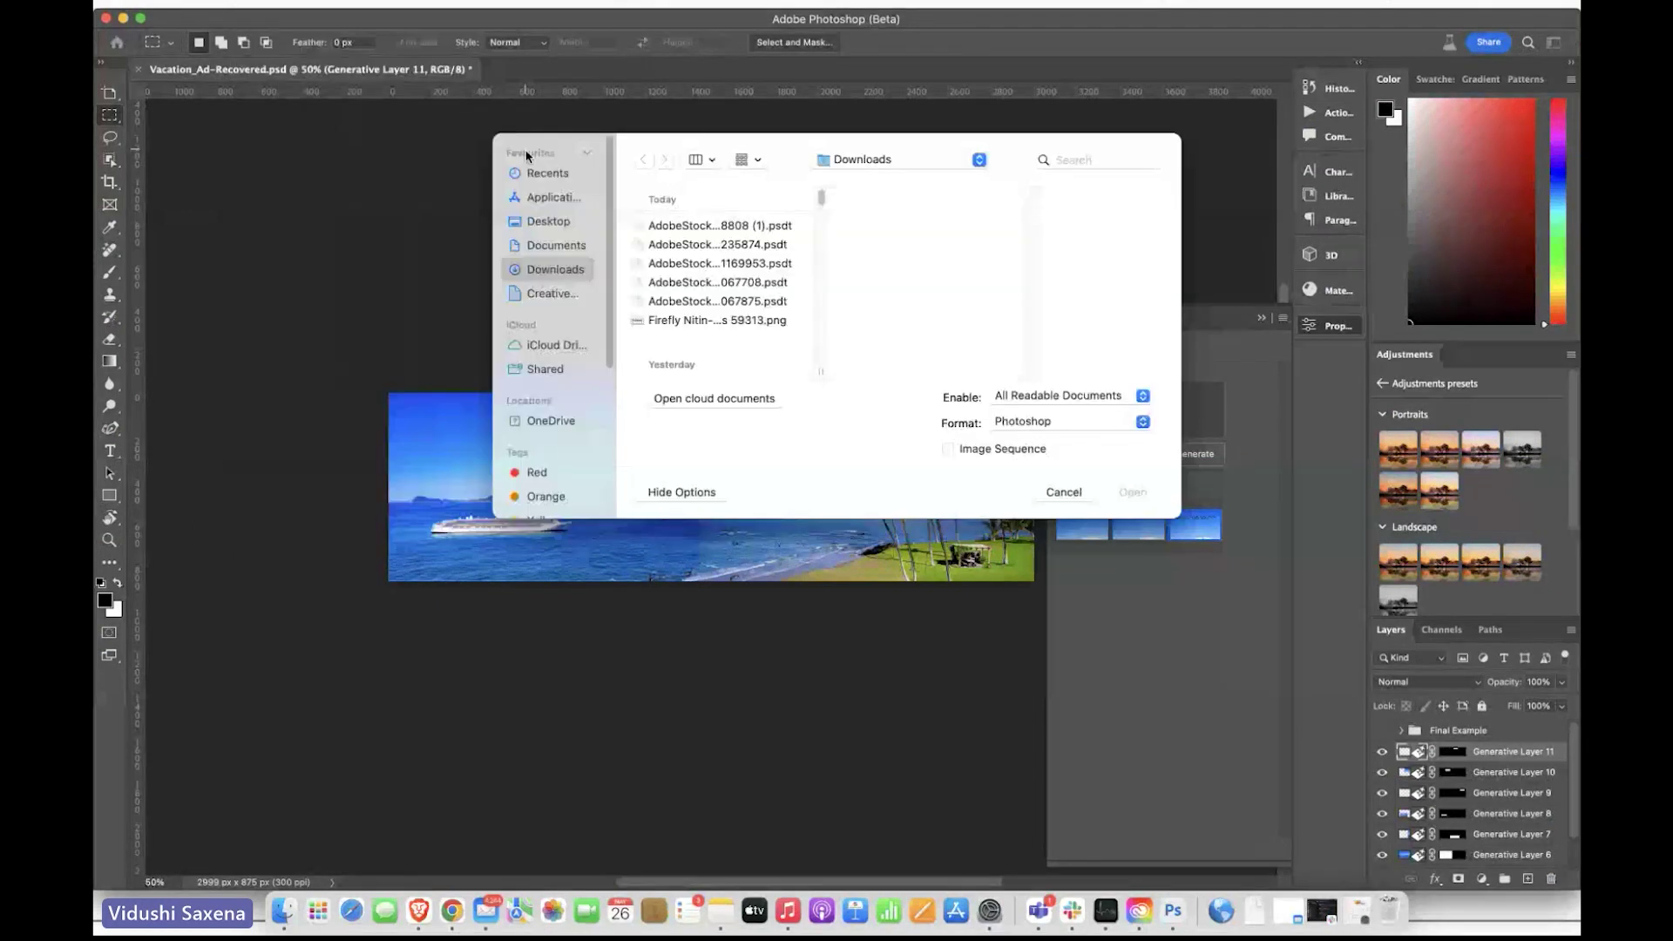
pyautogui.click(717, 244)
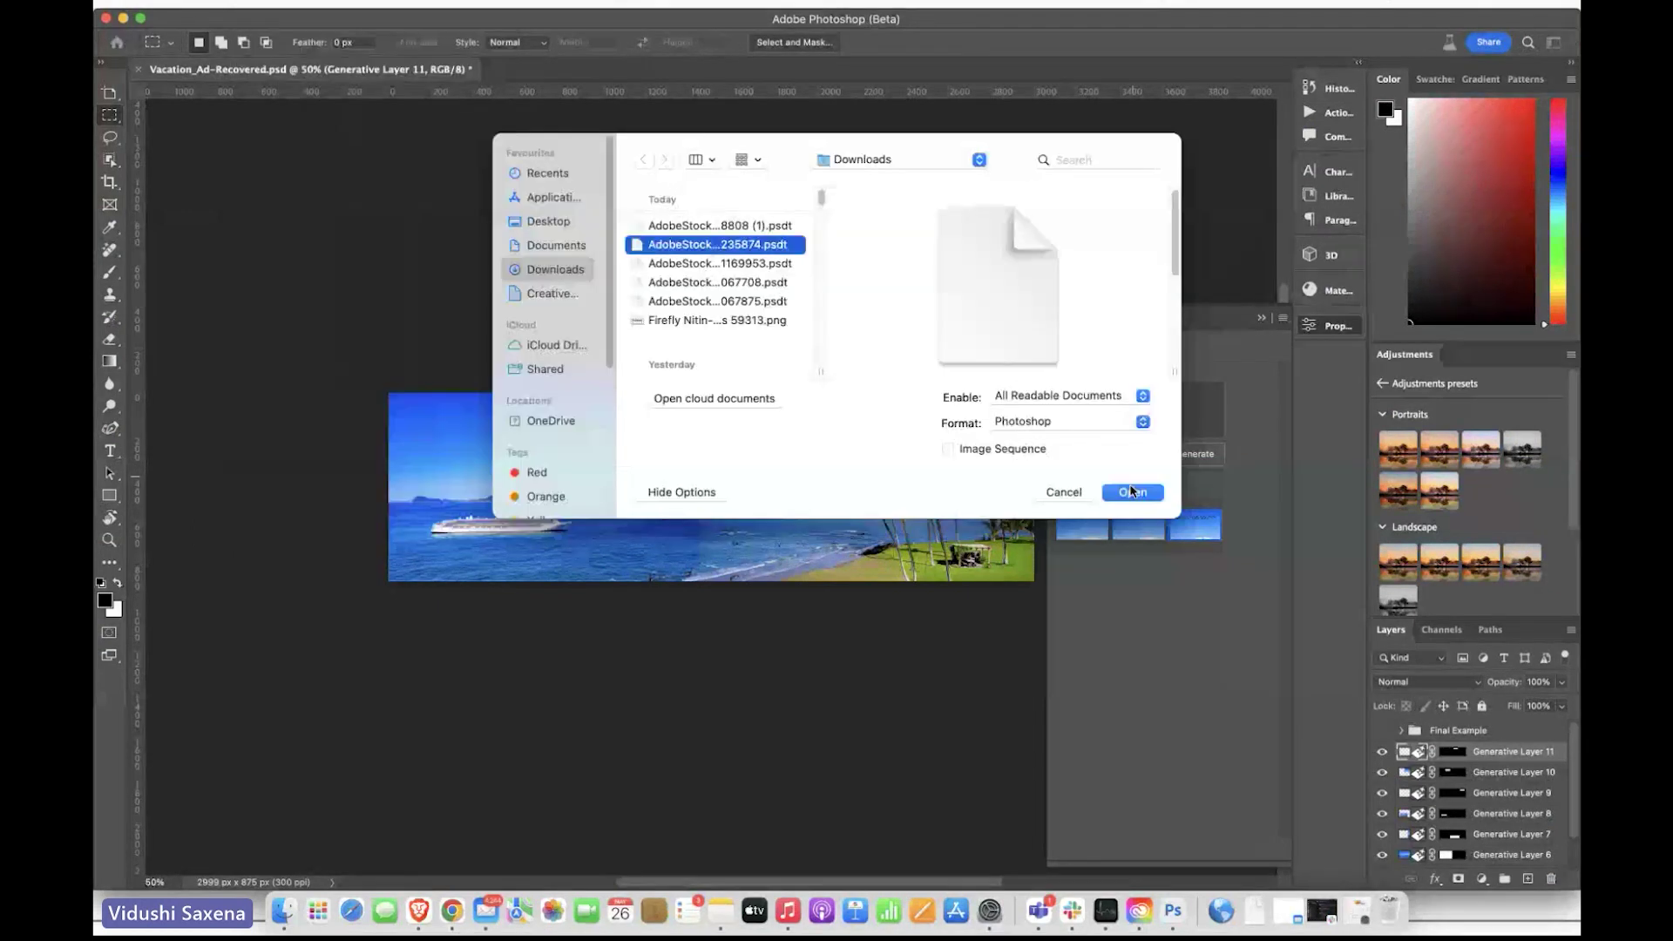
pyautogui.click(1131, 492)
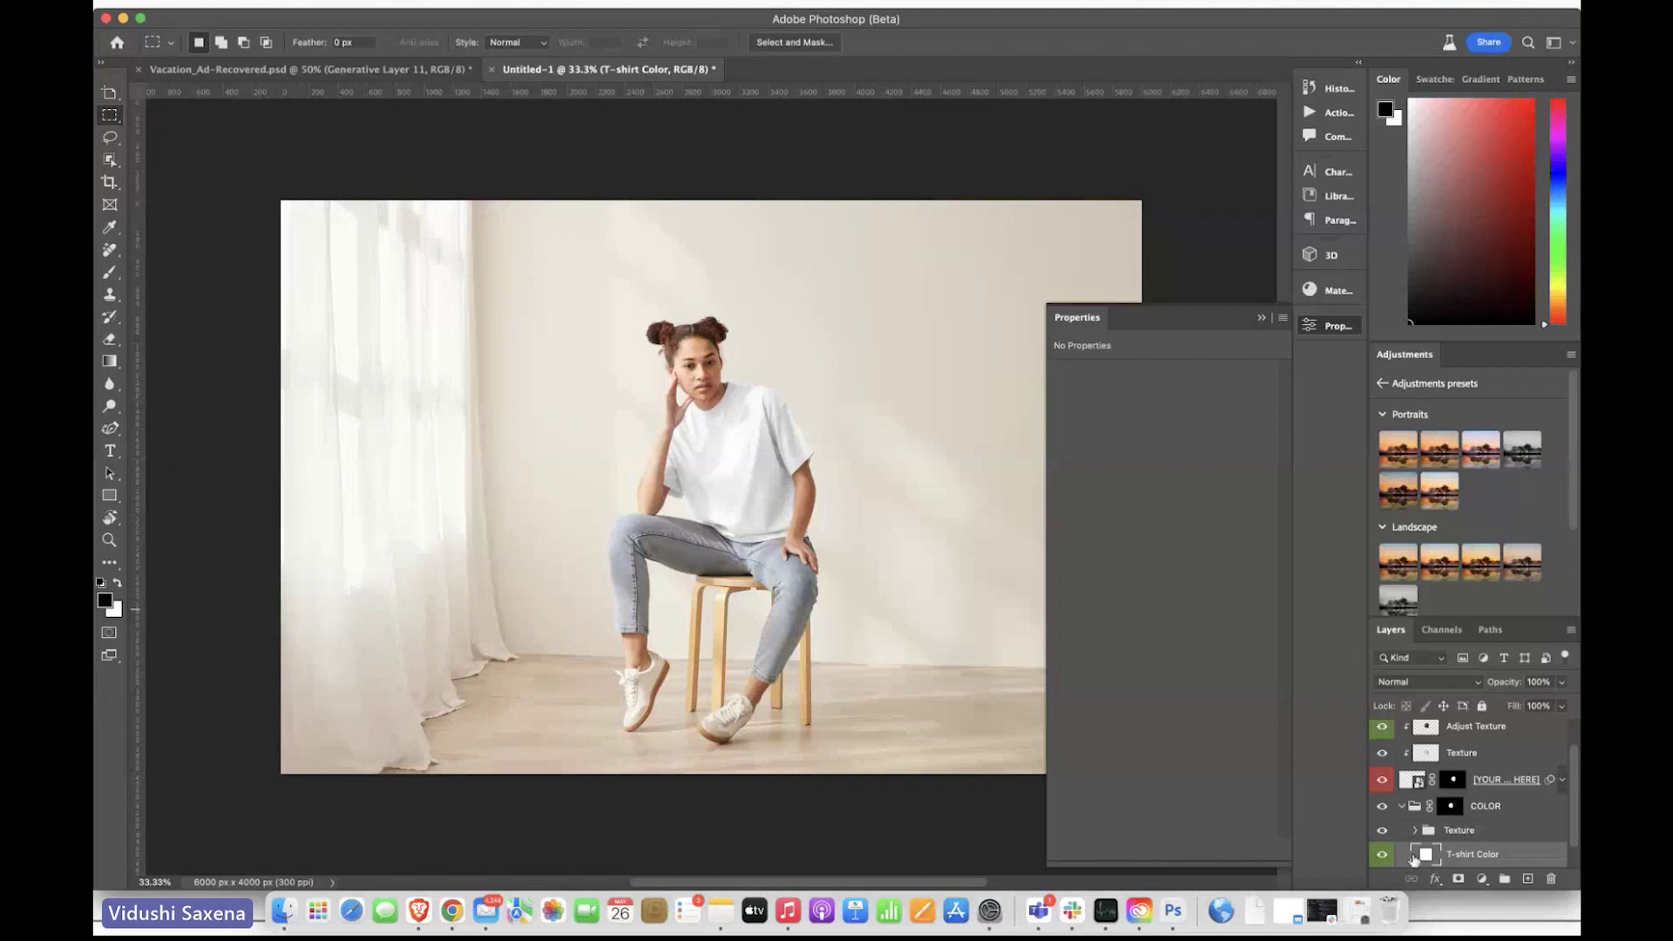
# Step: Open the [YOUR IMAGE HERE] smart object of the T-shirt mockup and select its entire empty canvas
pyautogui.scroll(1, 1412, 858)
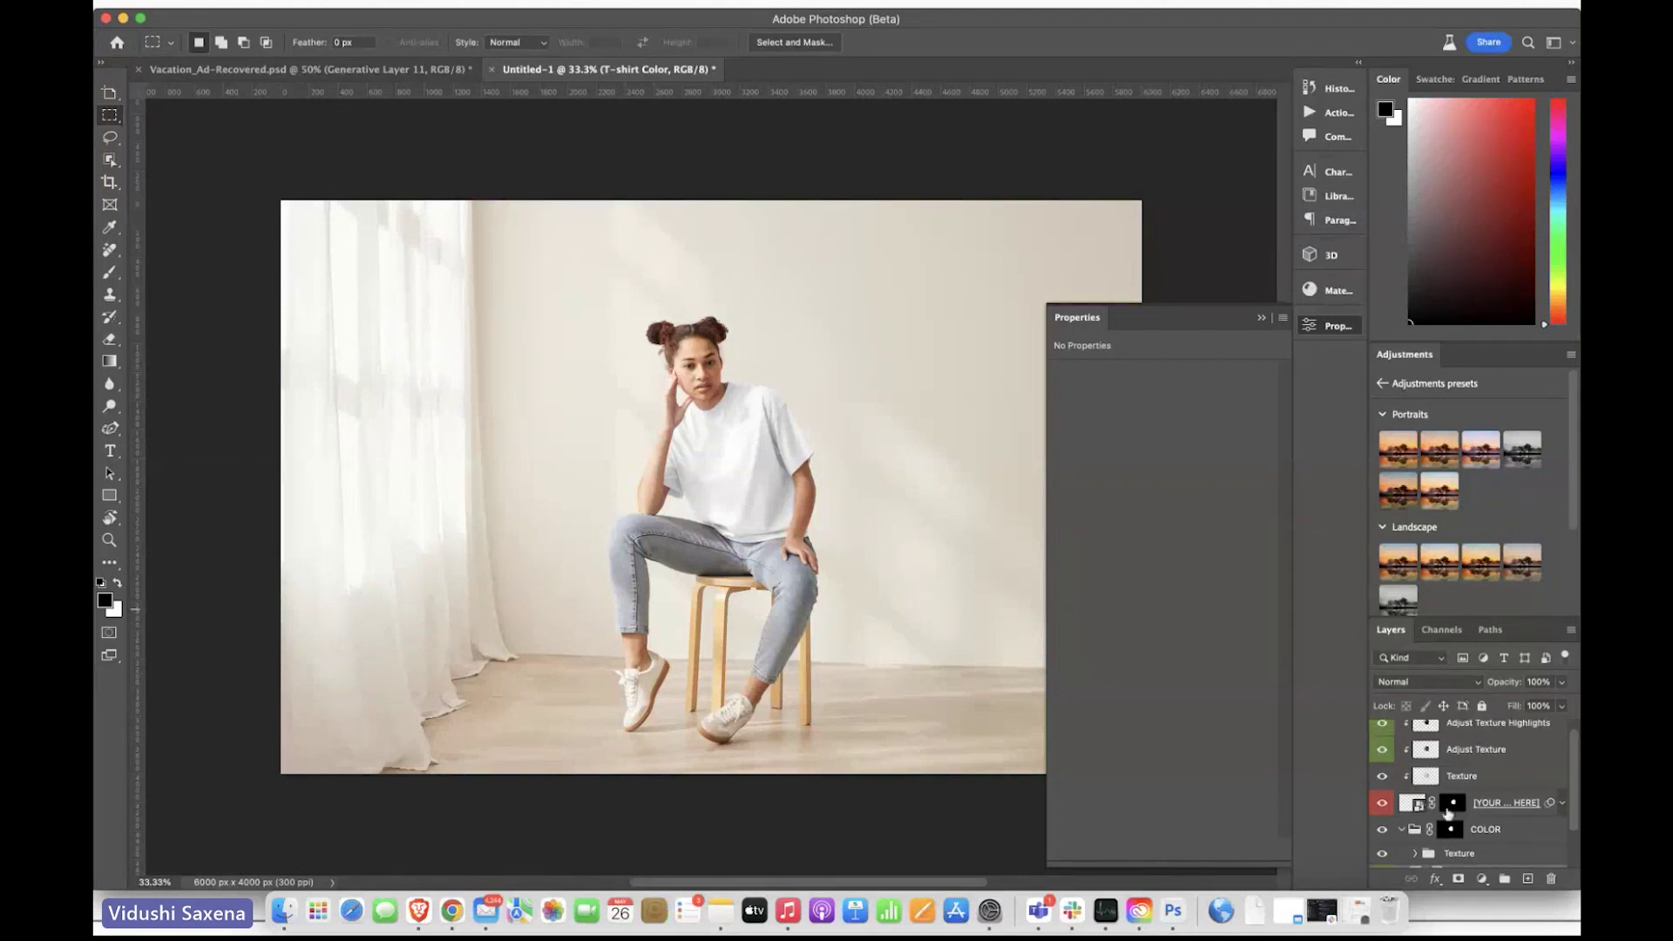
pyautogui.doubleClick(1413, 804)
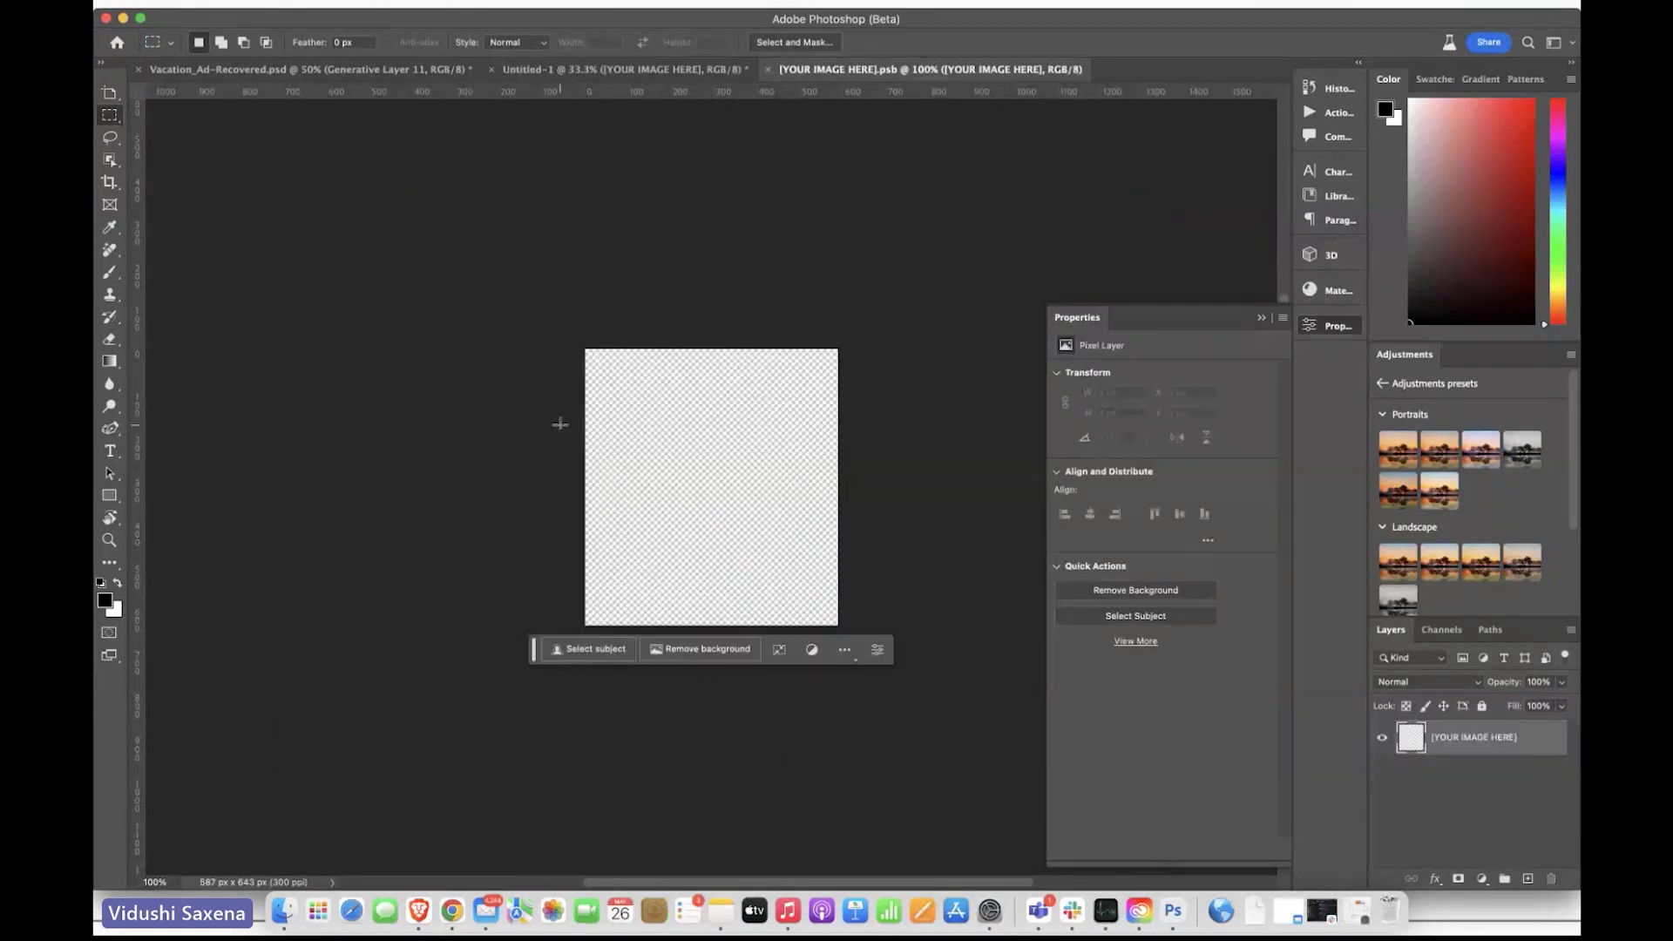
pyautogui.moveTo(582, 356); pyautogui.dragTo(850, 654)
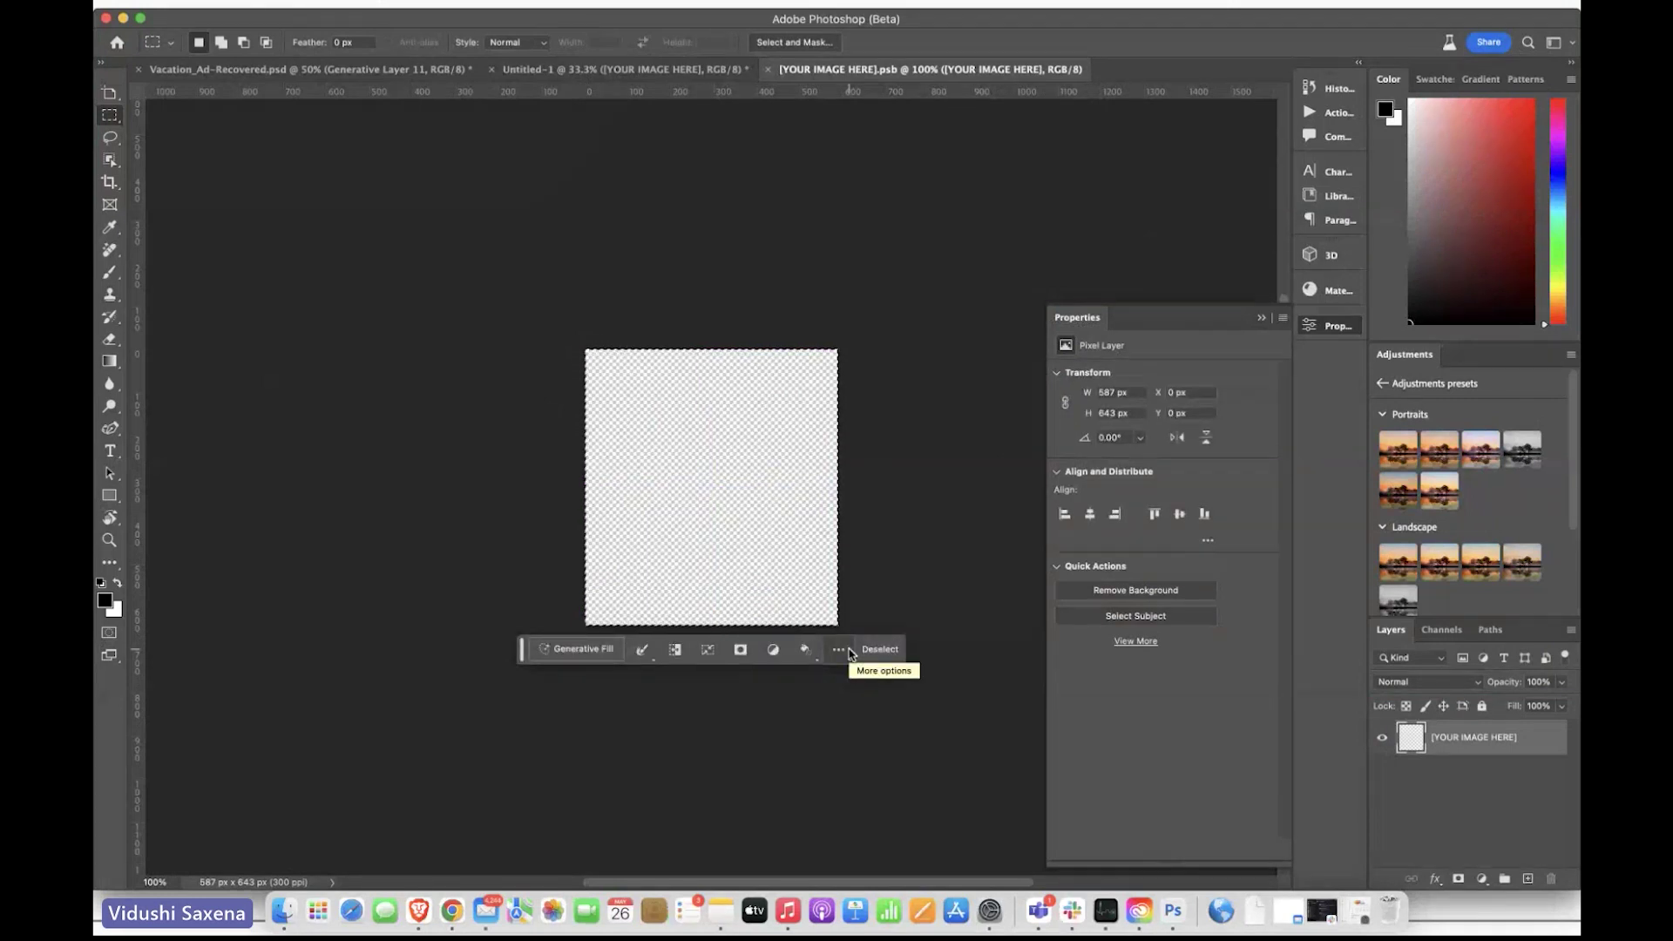
# Step: Generate "Liverpool" over the selected canvas with Generative Fill, choose the third variation and collapse the layer properties
pyautogui.click(577, 649)
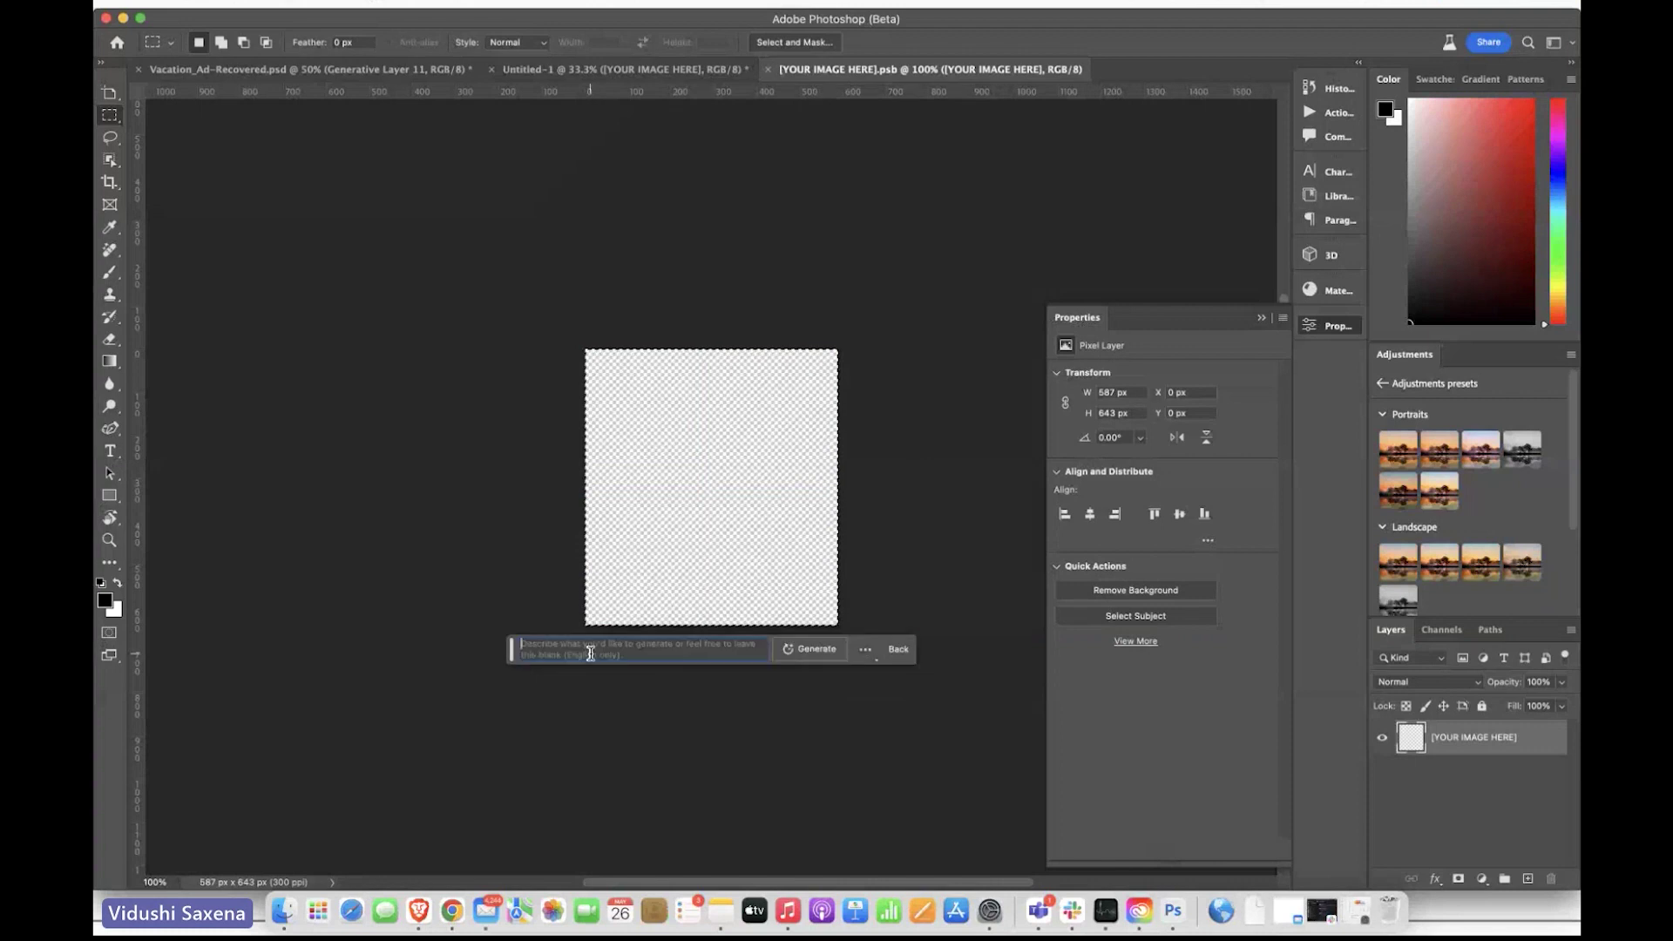
pyautogui.write('4')
pyautogui.write('iver')
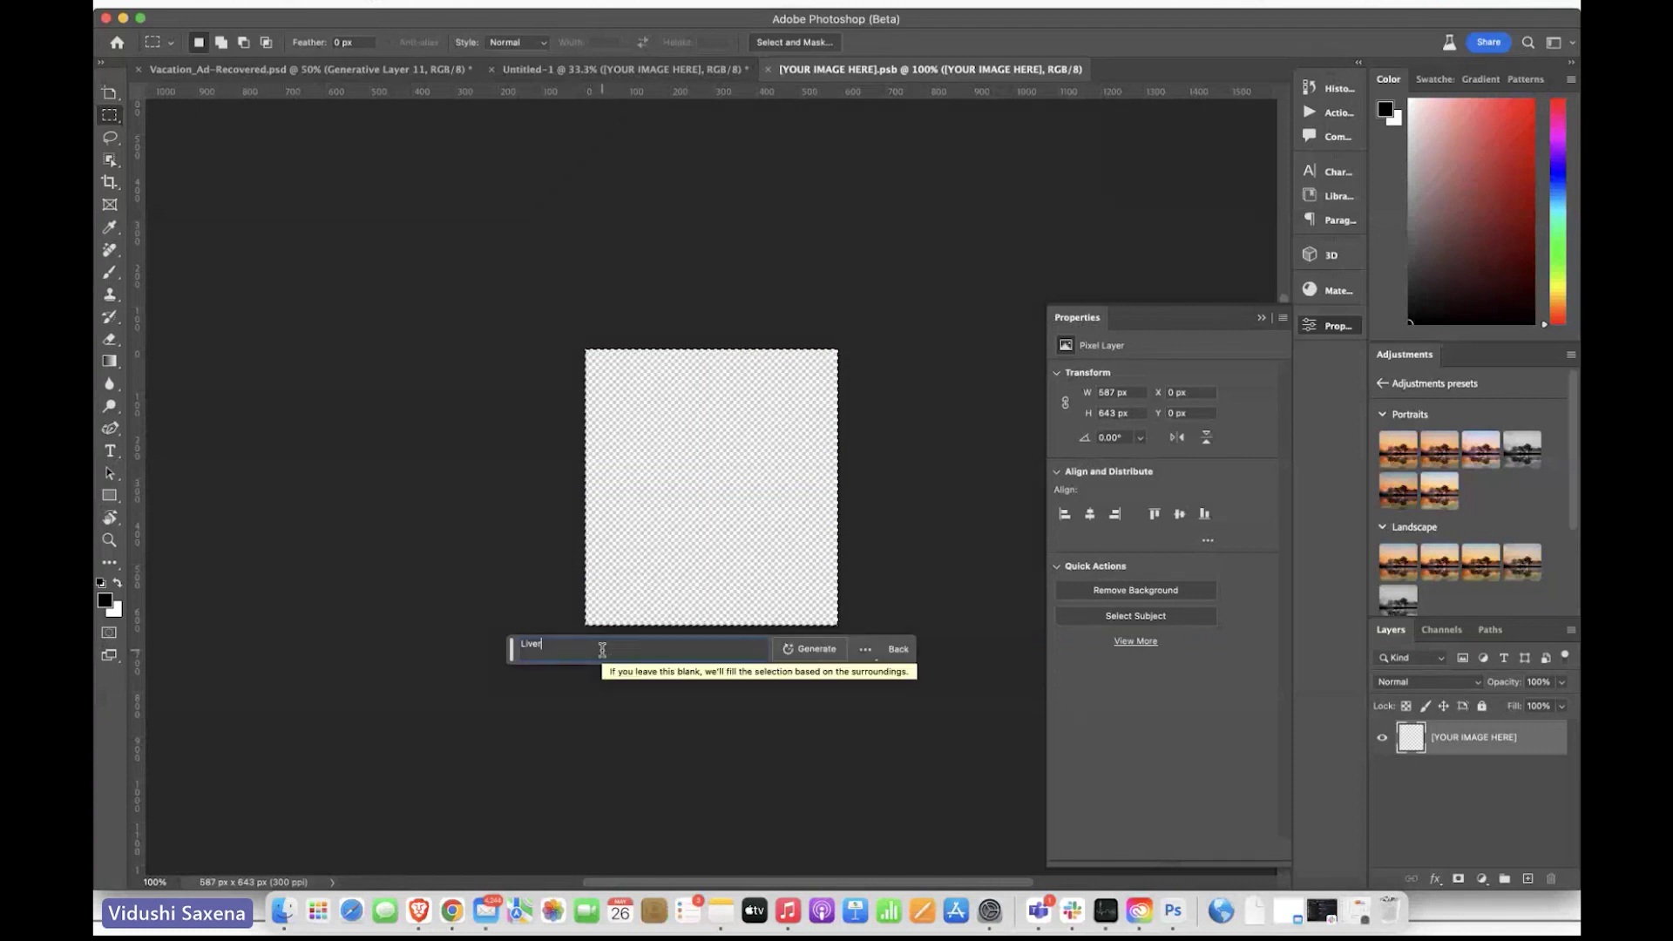
pyautogui.write('pool')
pyautogui.click(824, 650)
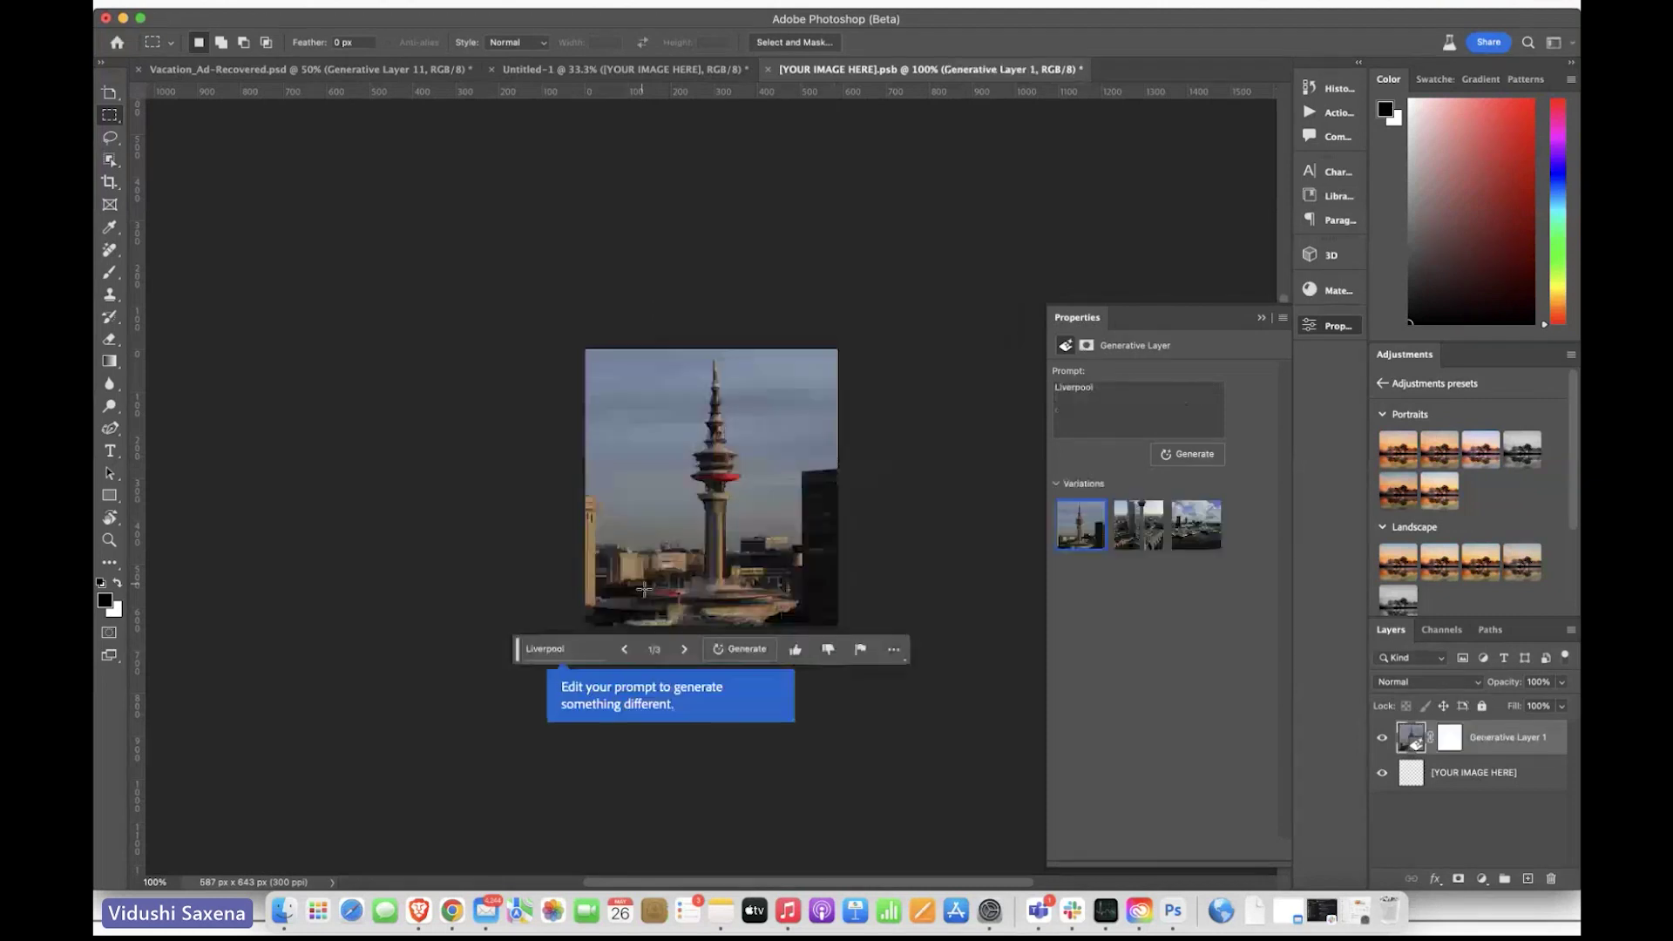
pyautogui.click(686, 658)
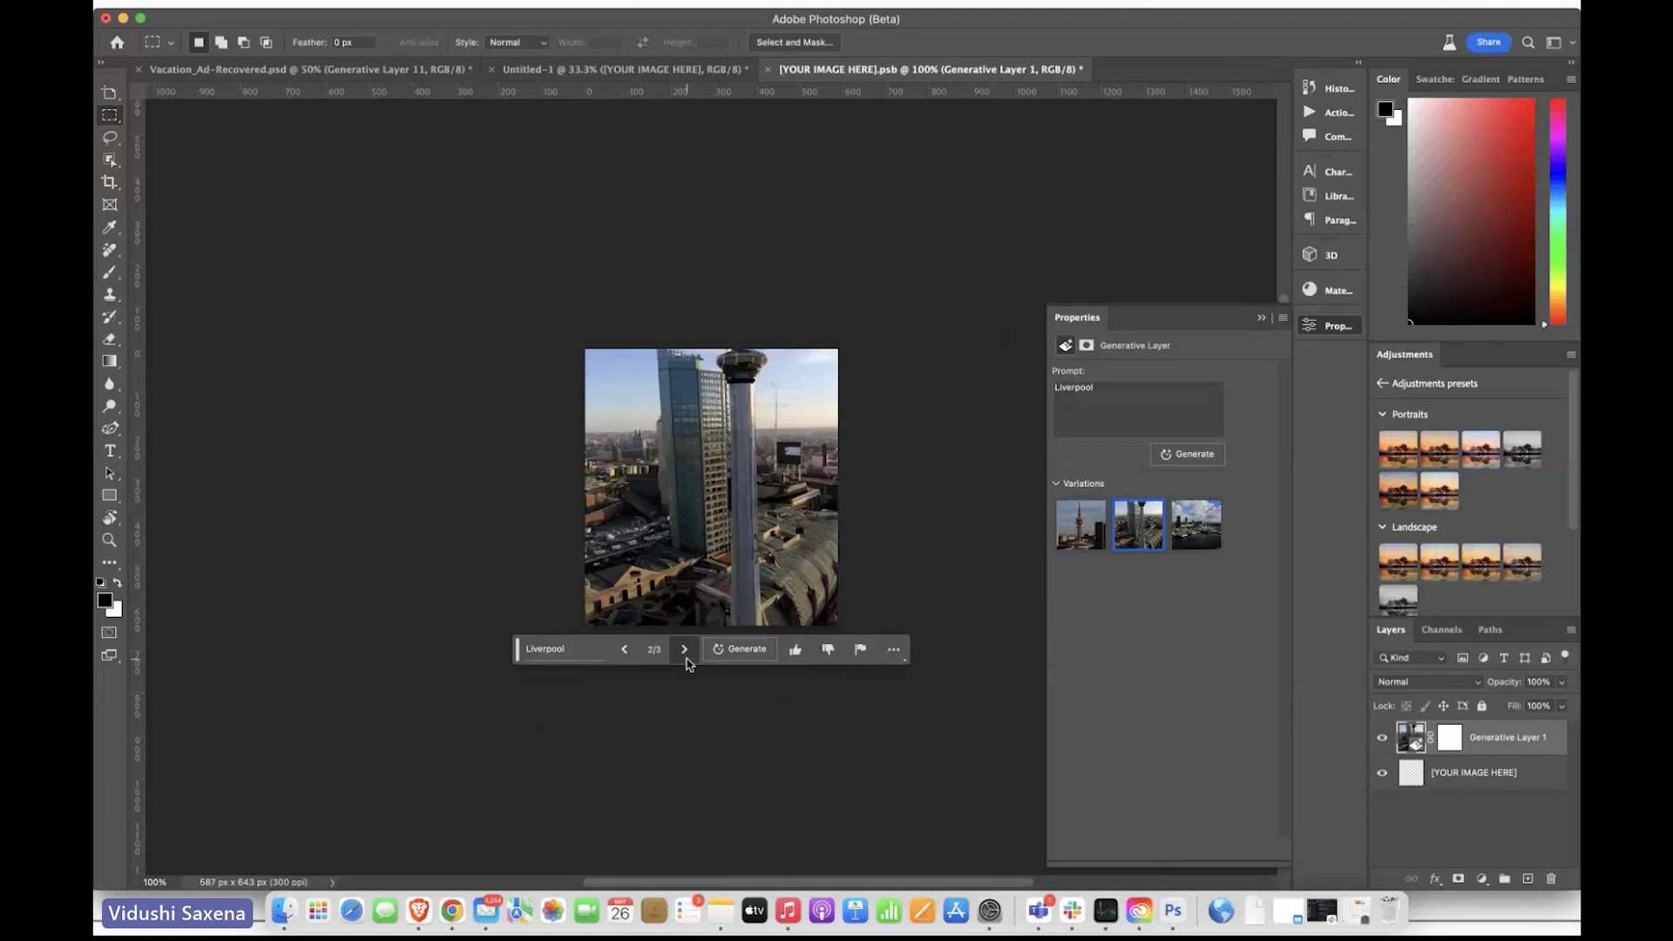
pyautogui.click(685, 659)
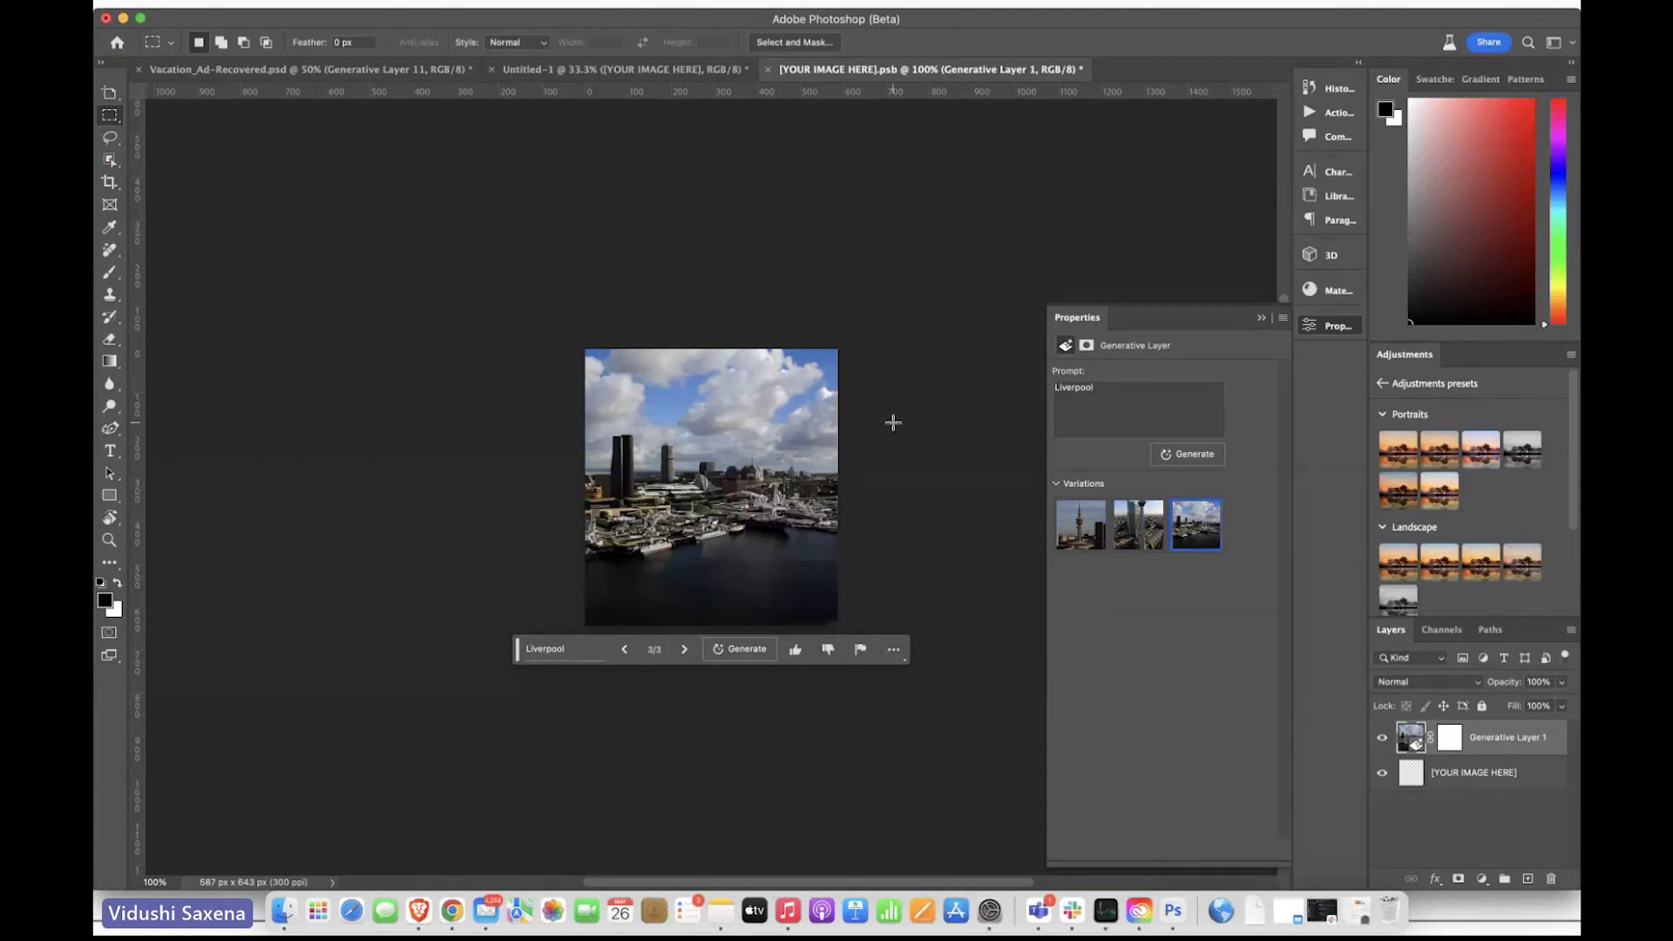
pyautogui.click(1260, 320)
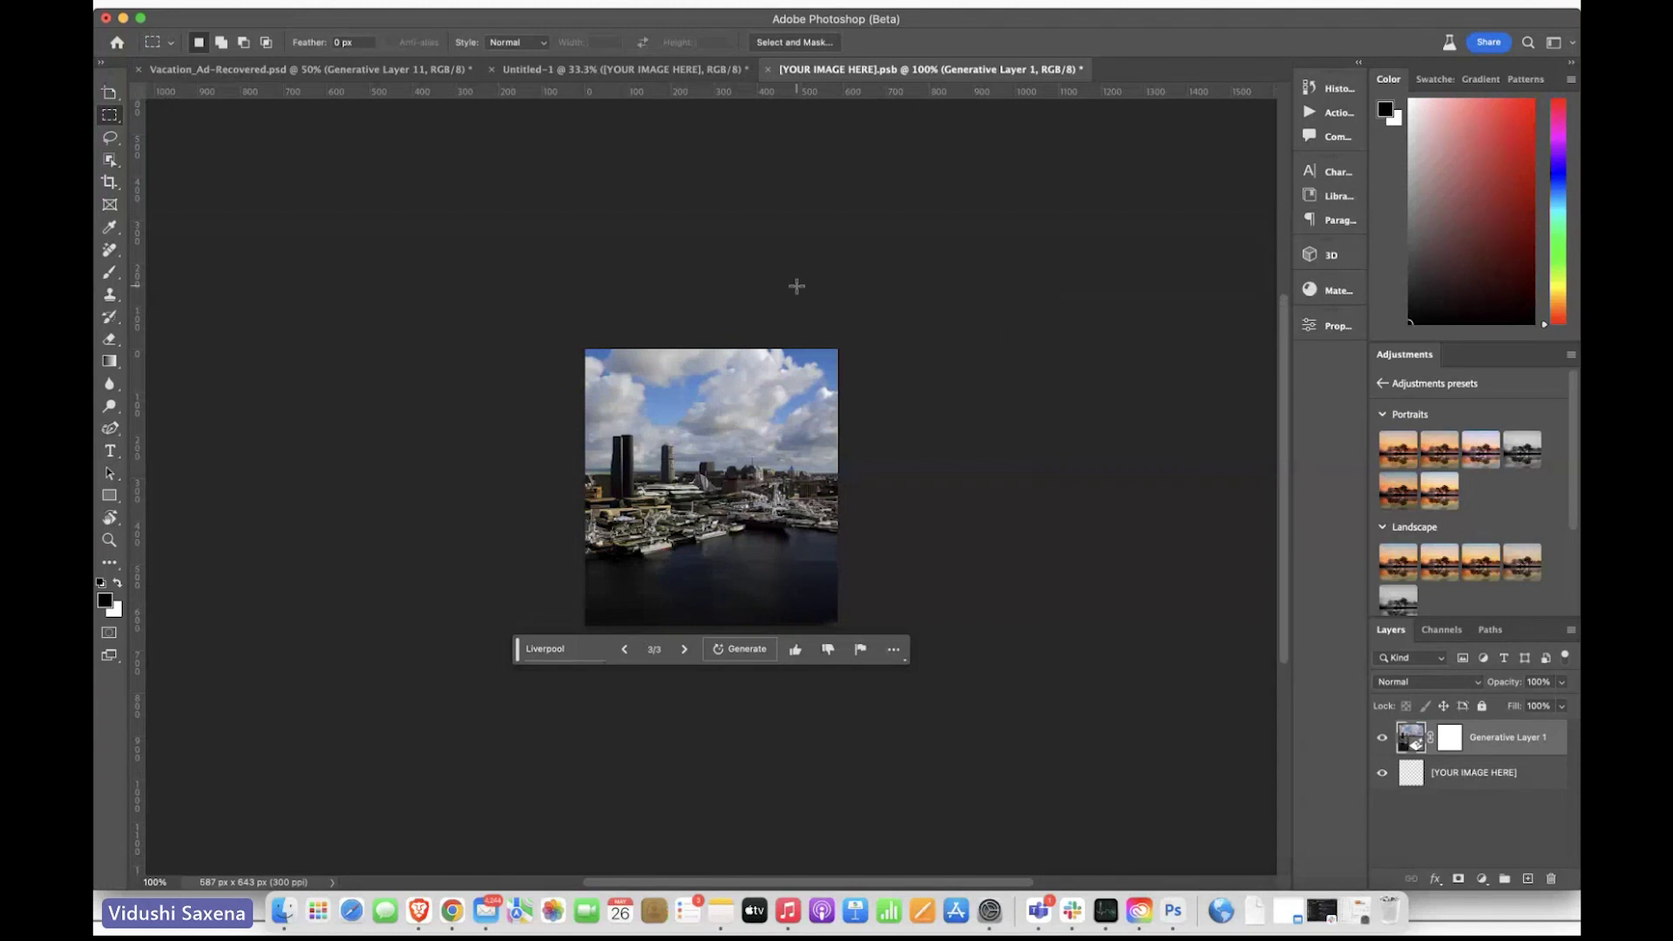
# Step: Close Vacation_Ad-Recovered.psd without saving it, and save the [YOUR IMAGE HERE] smart object
pyautogui.click(139, 70)
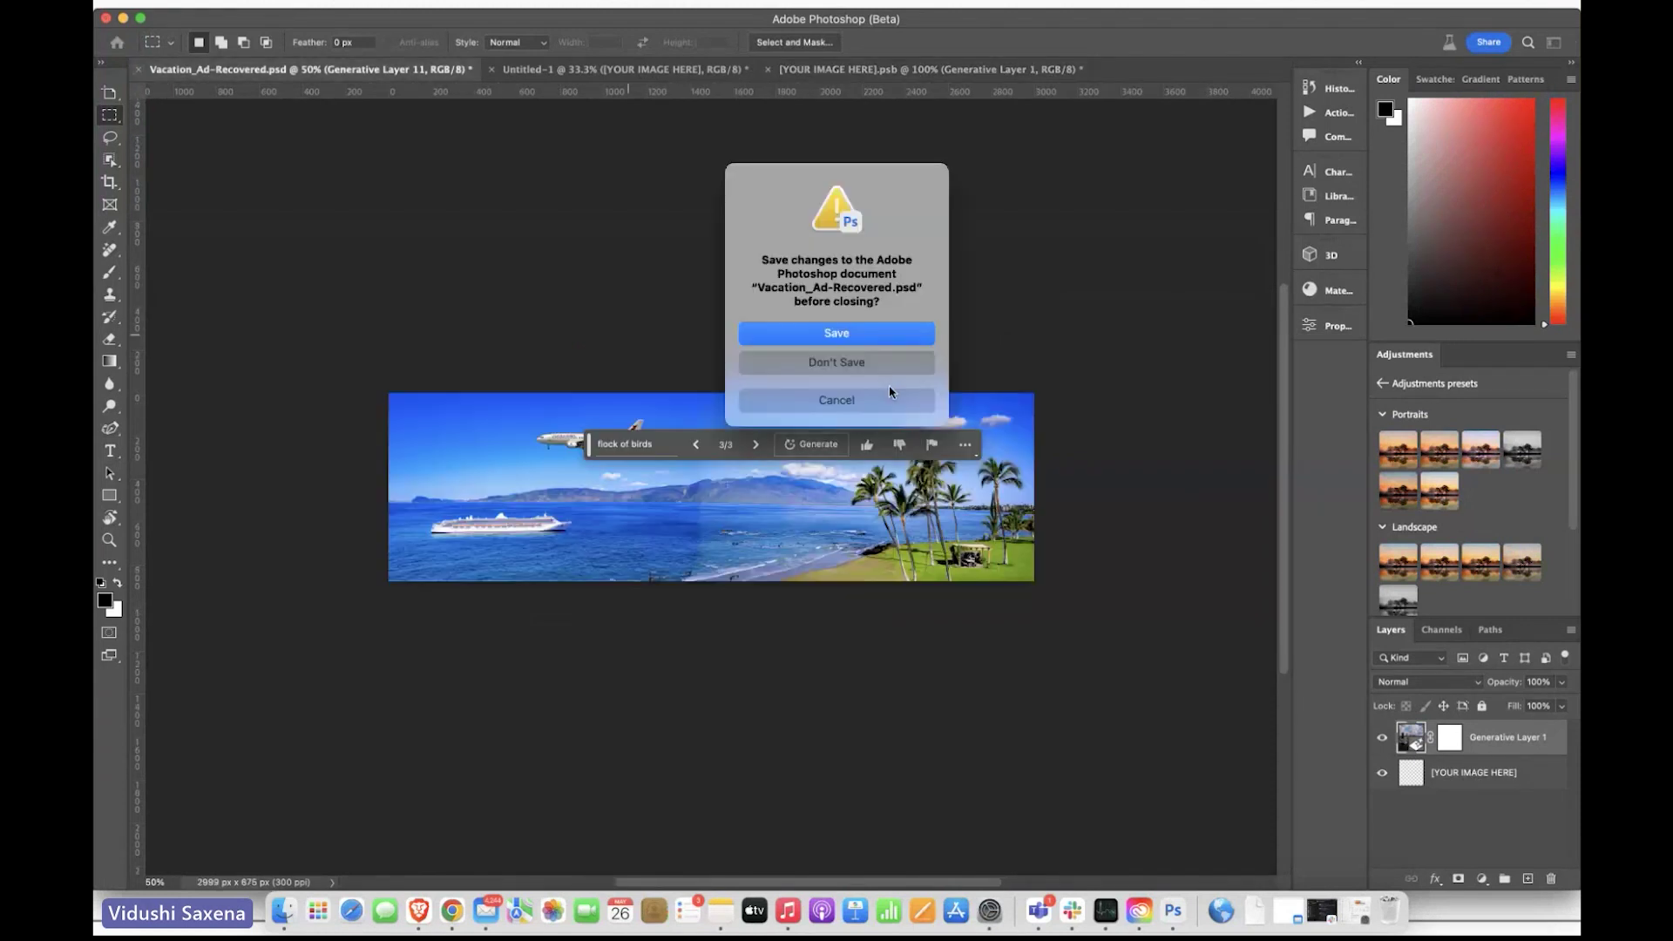
pyautogui.click(893, 365)
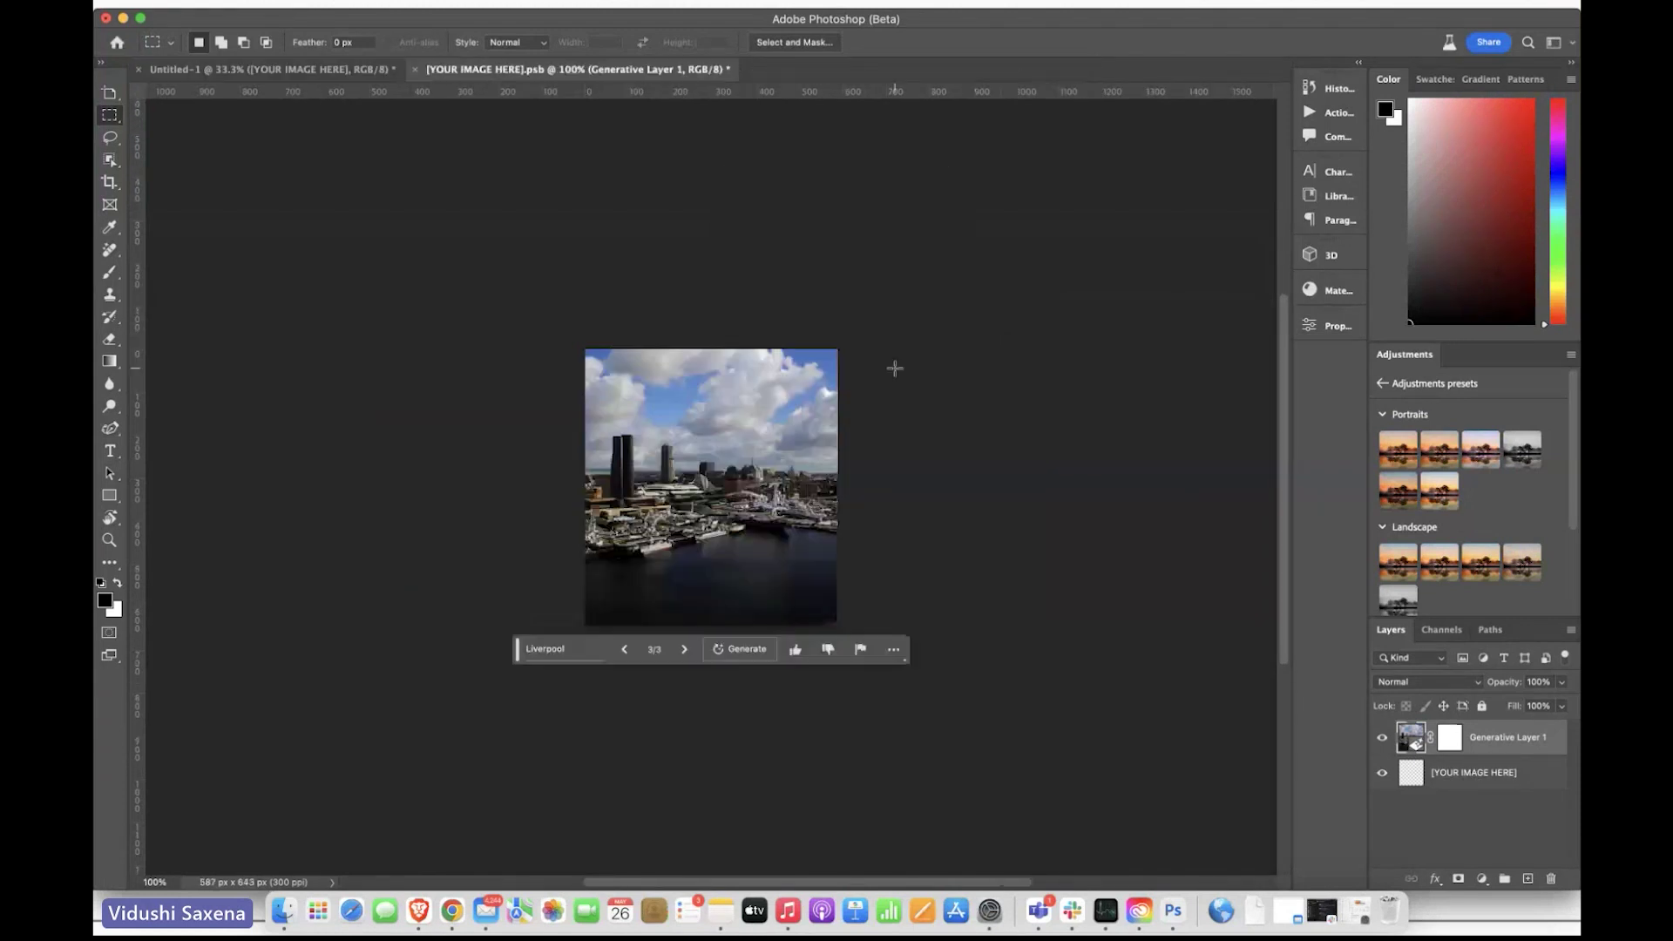
pyautogui.press('super+s')
# Step: Inspect the generated Liverpool design up close on the T-shirt in the mockup document
pyautogui.click(345, 72)
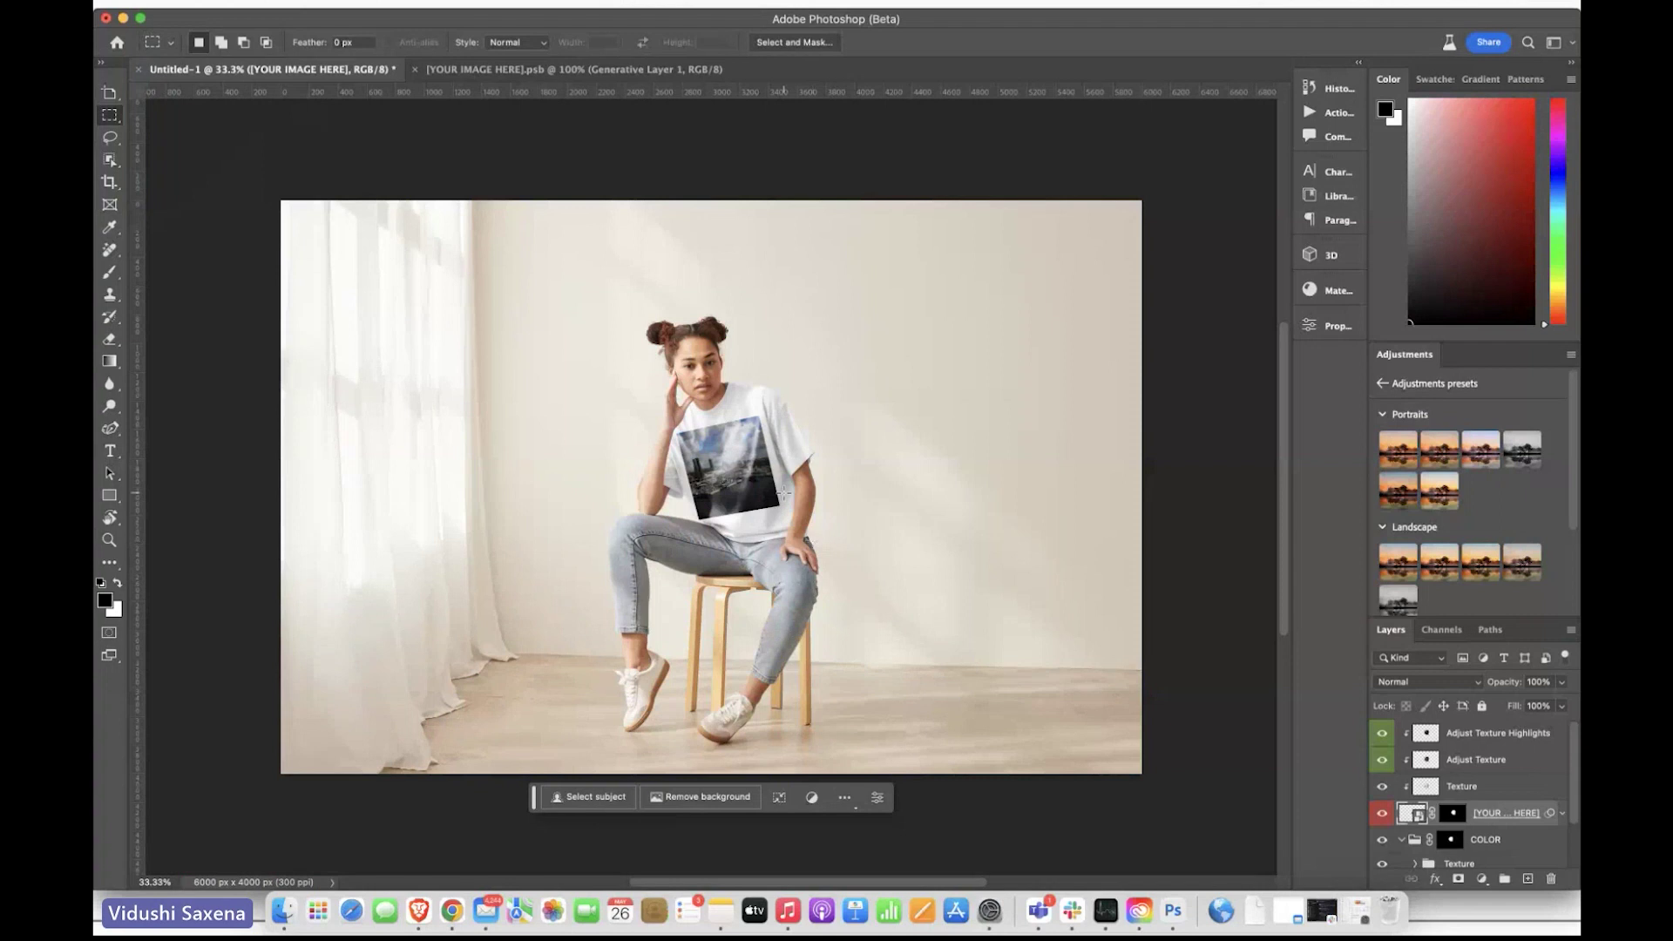
pyautogui.scroll(2, 746, 472)
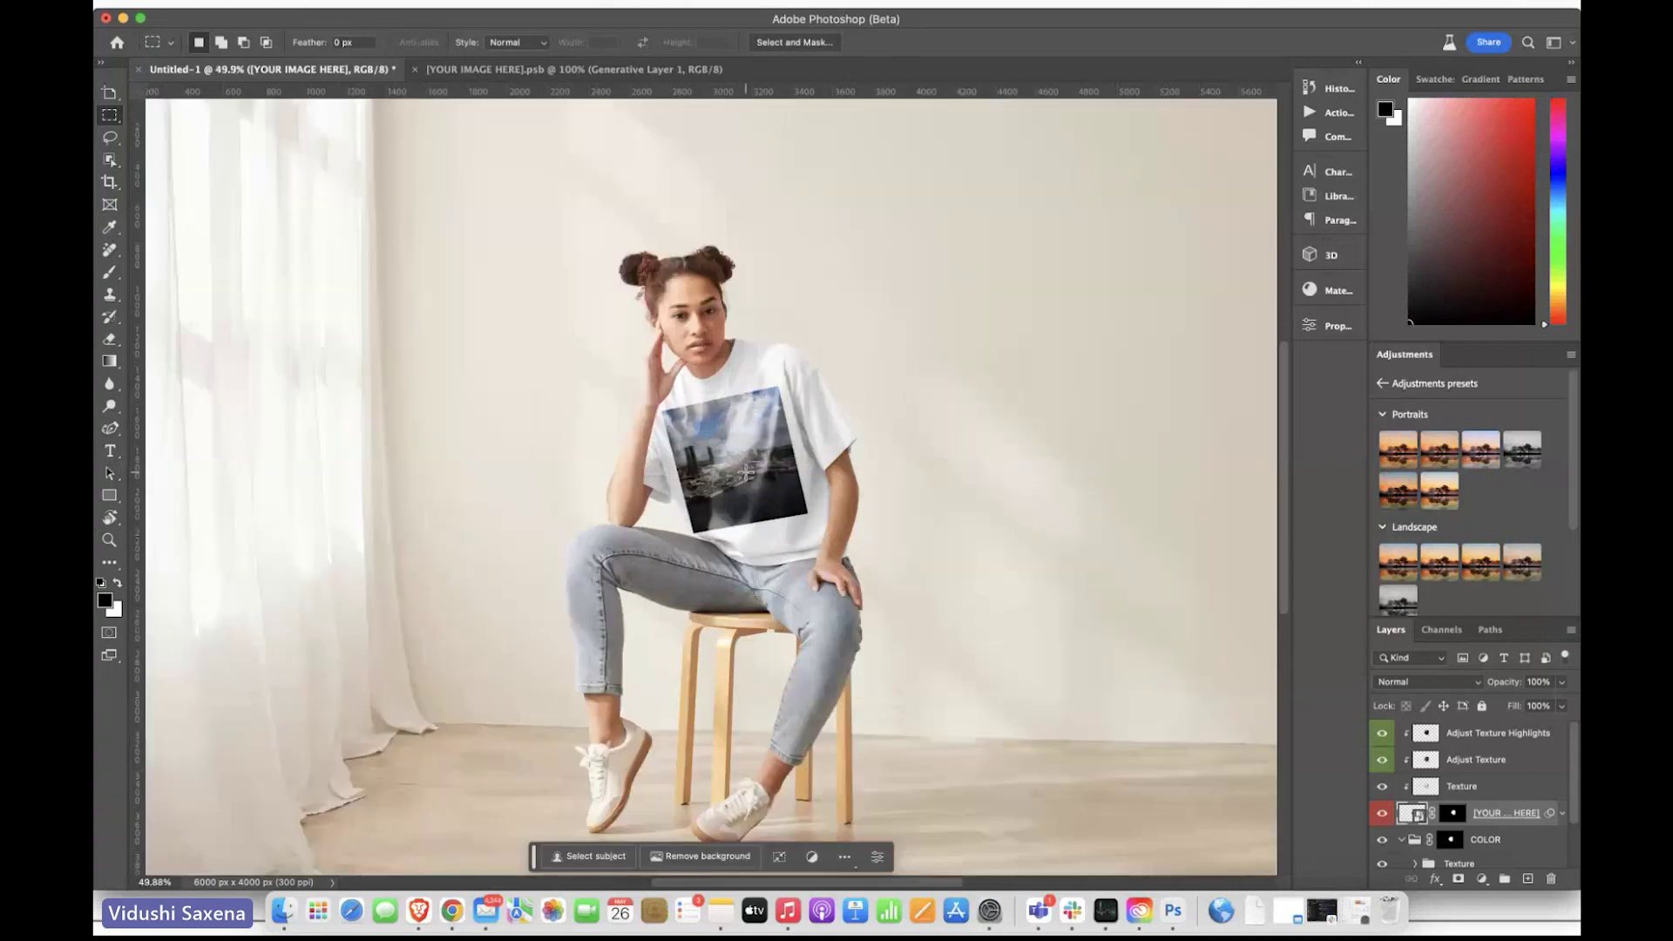
pyautogui.scroll(2, 746, 472)
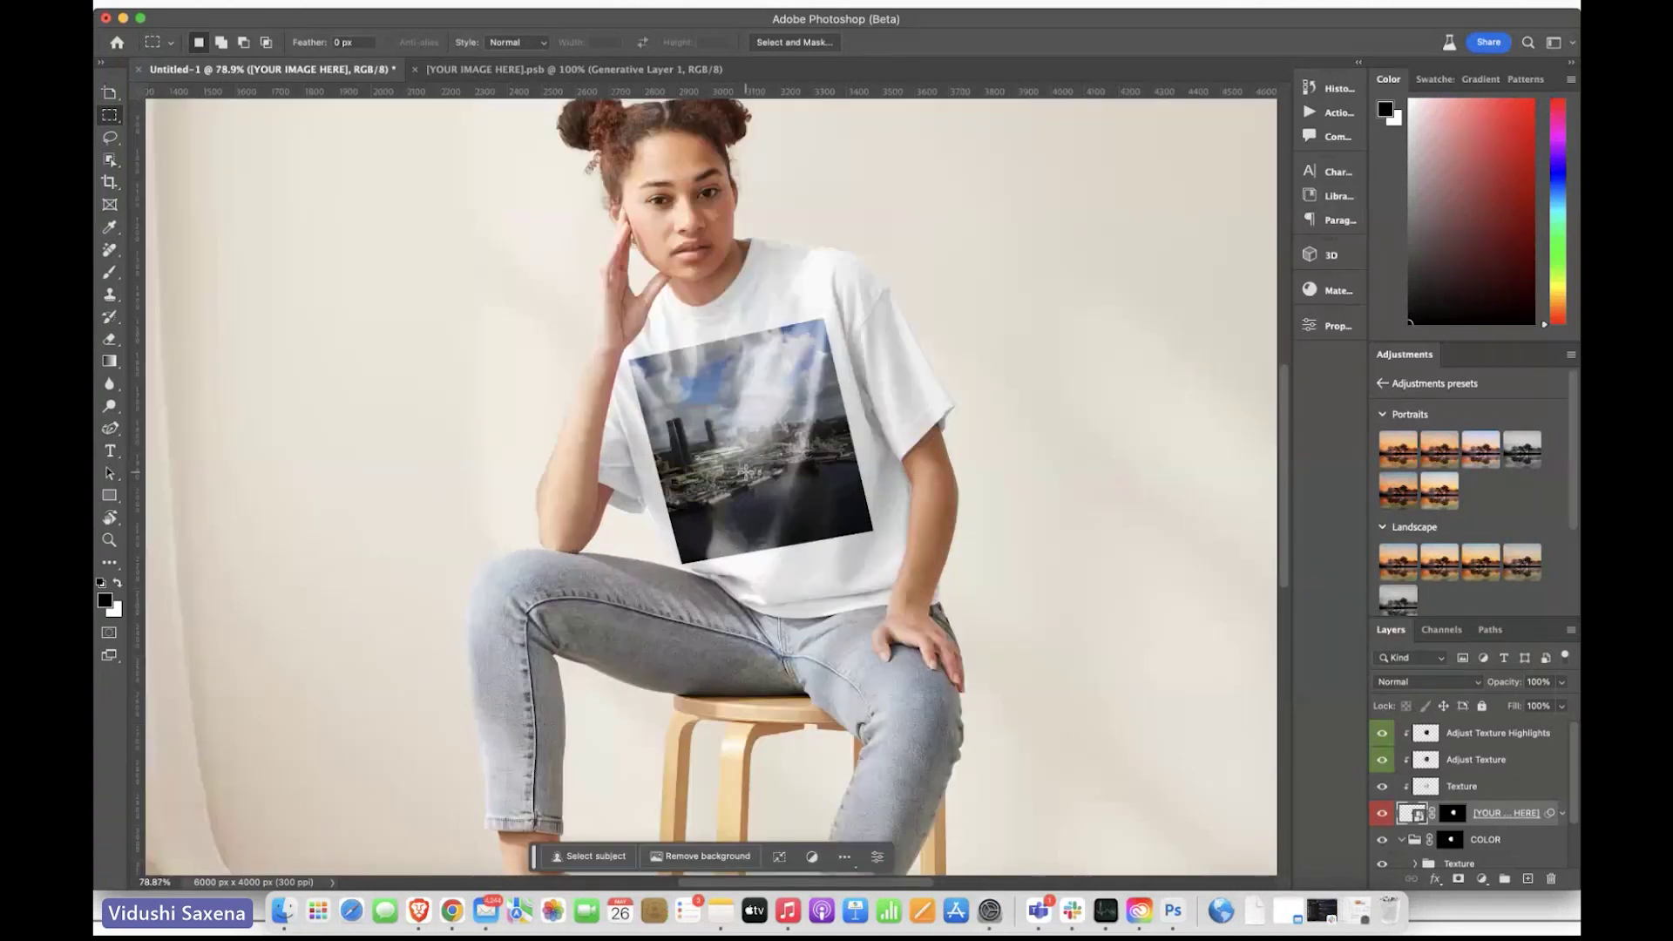
pyautogui.scroll(2, 746, 472)
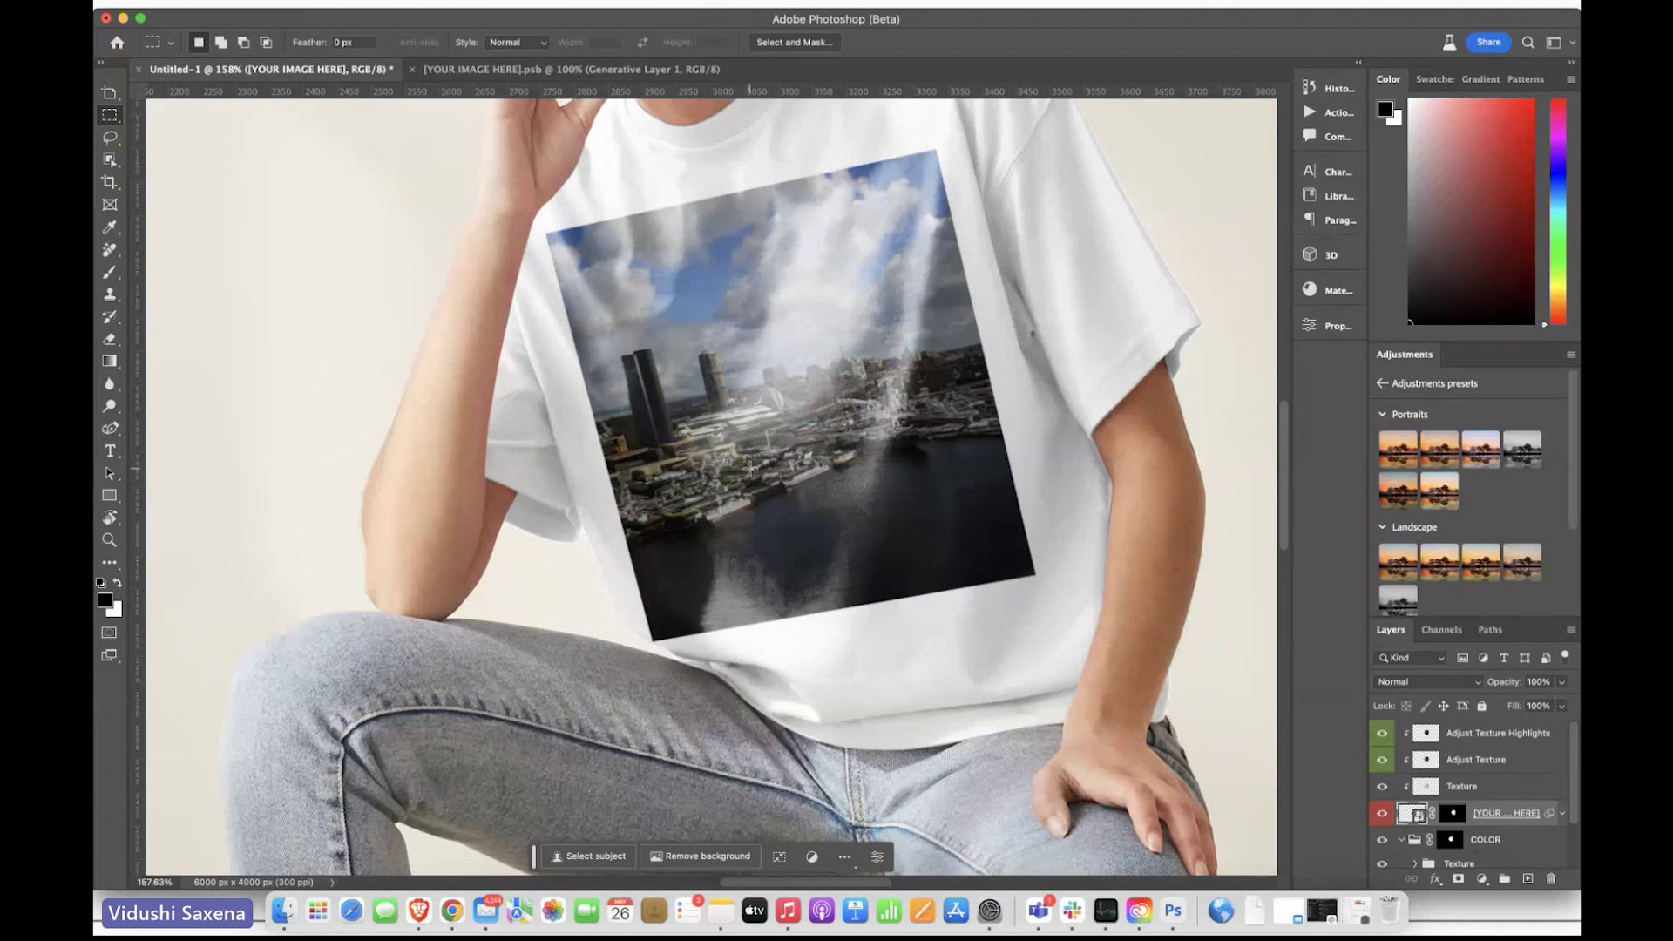
pyautogui.scroll(-3, 751, 469)
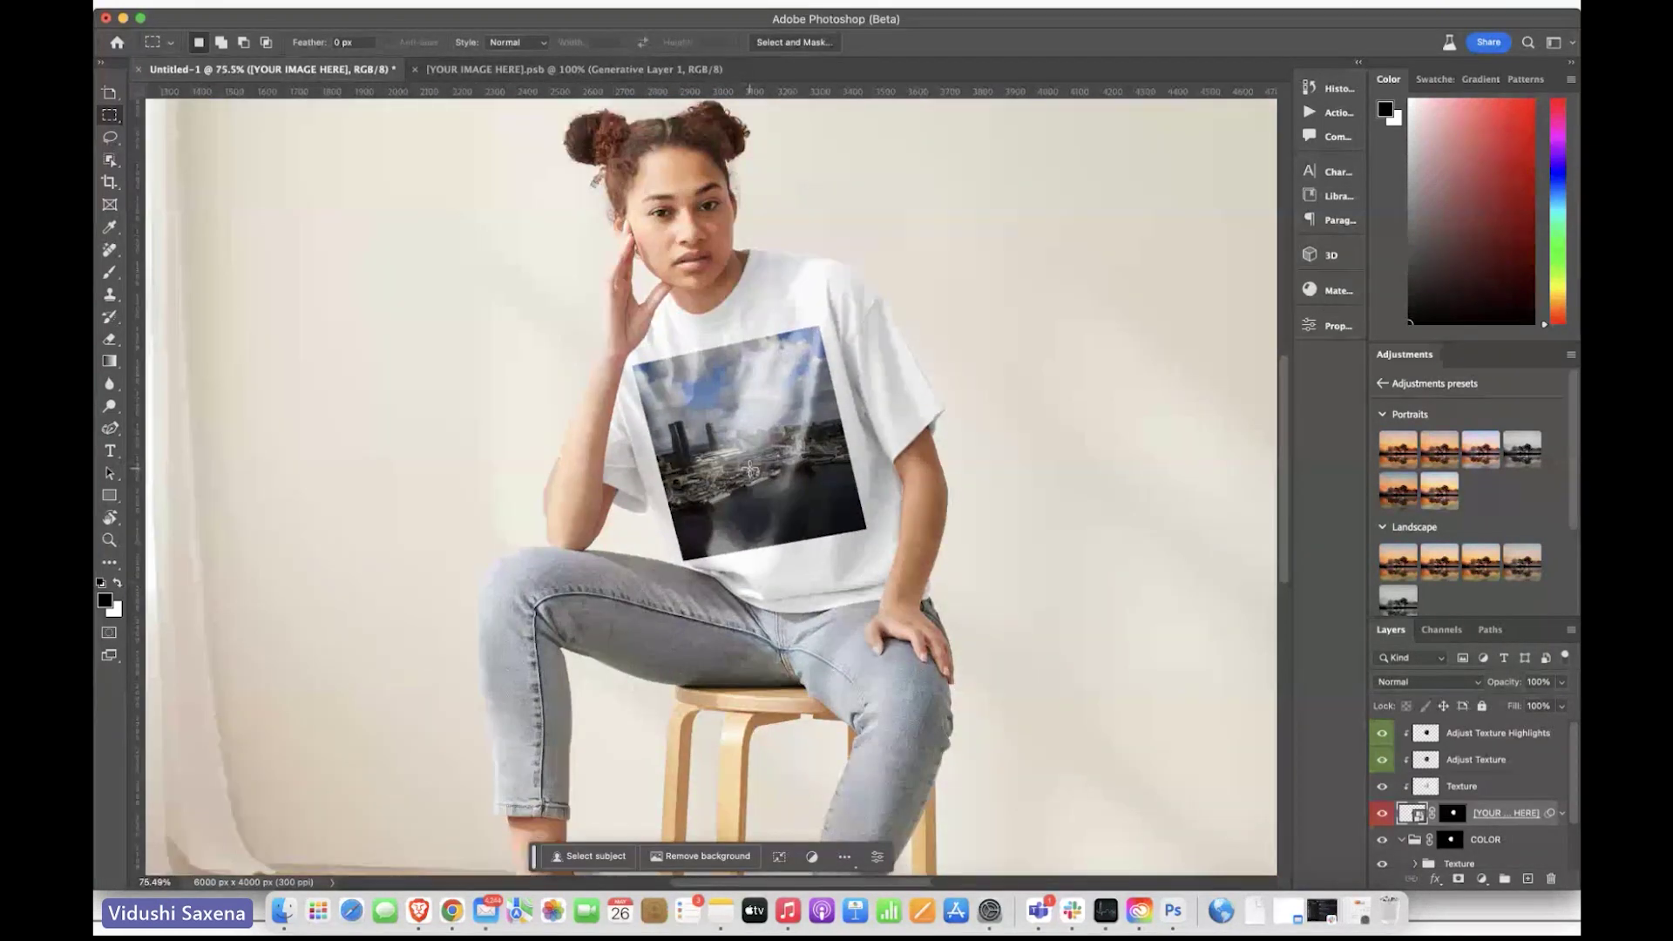
# Step: Generate new variations in the smart object from the prompt "Hawaii vibes", choose the third one and collapse the properties
pyautogui.click(645, 72)
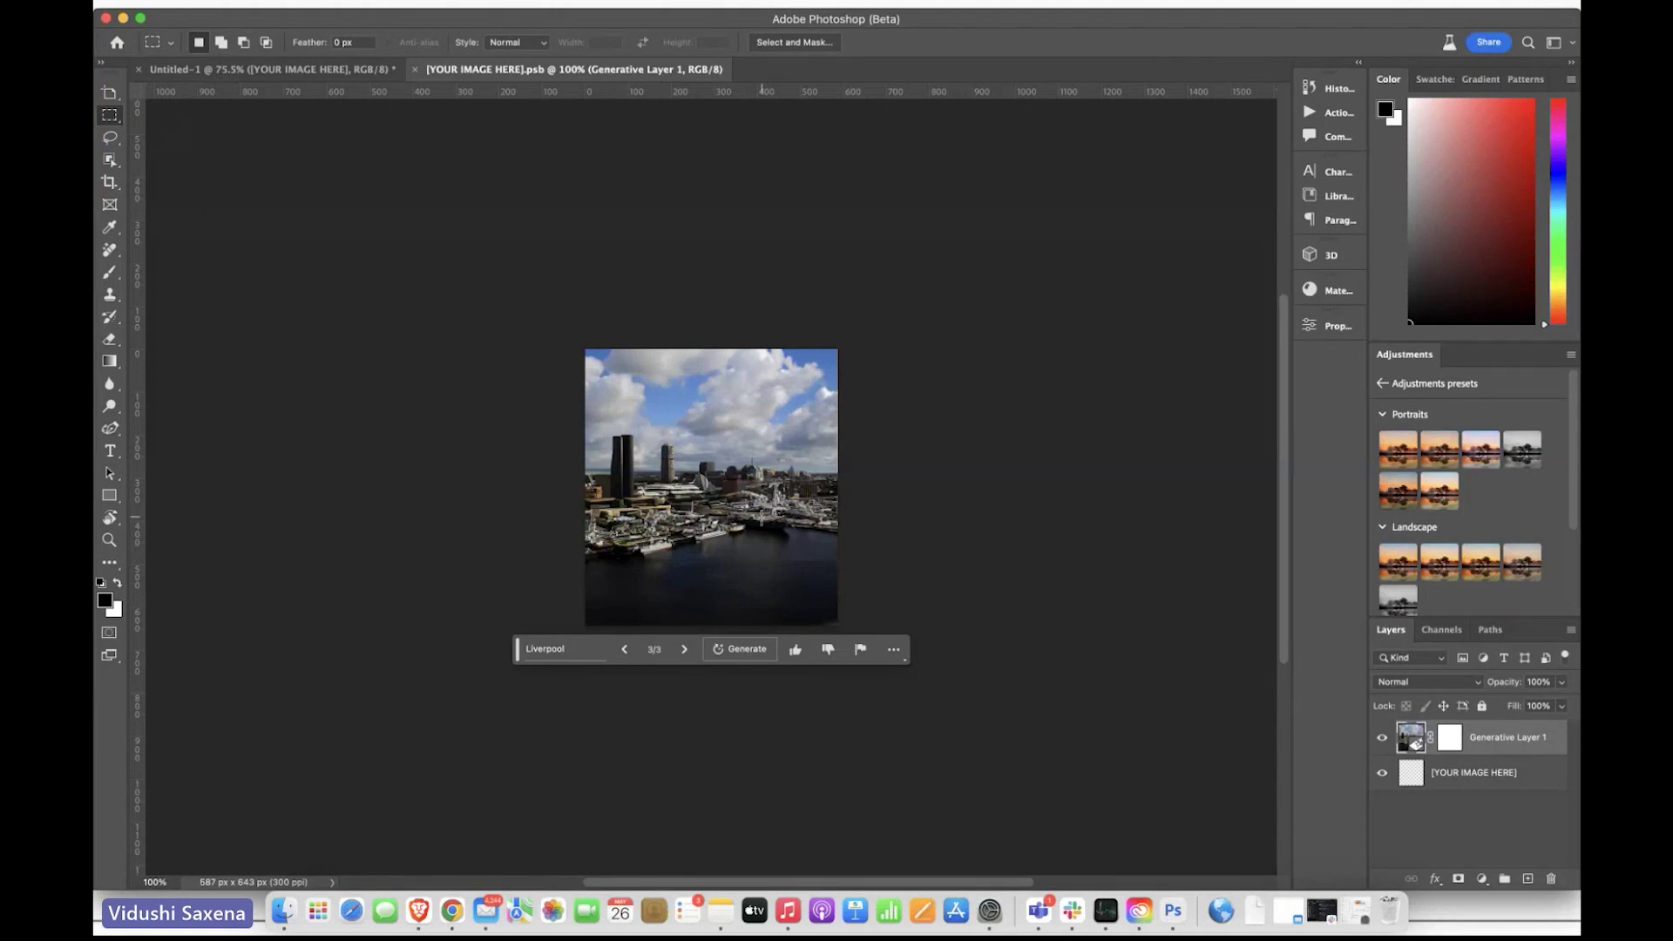
pyautogui.click(572, 650)
pyautogui.write('Hawaii vibes')
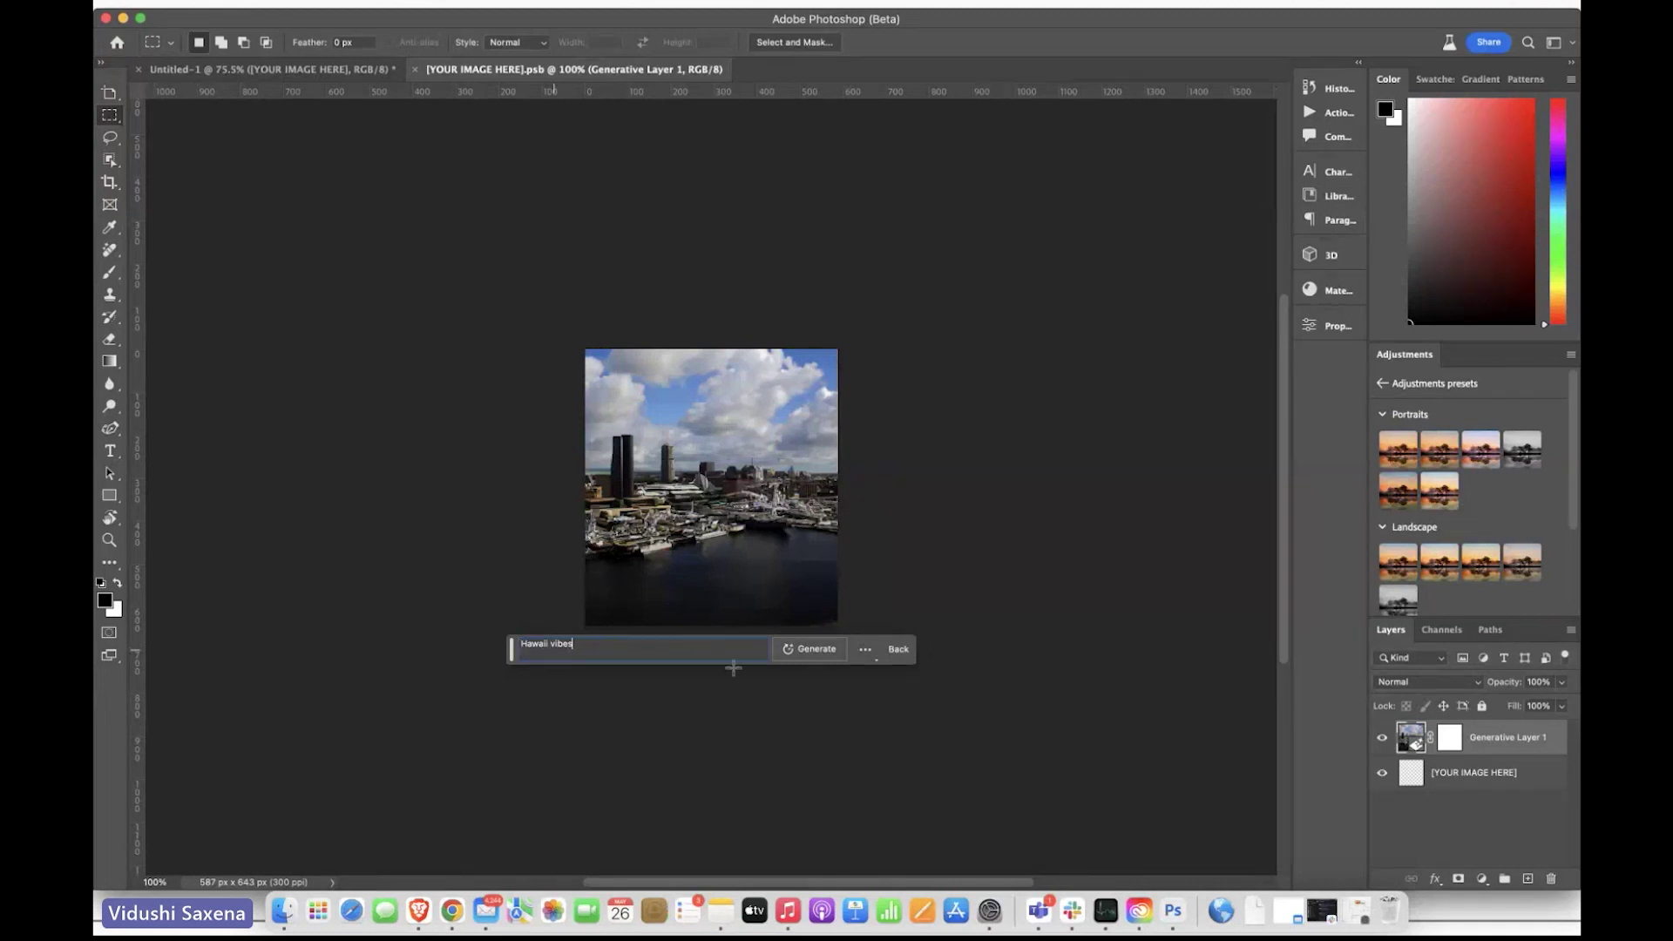
pyautogui.click(824, 652)
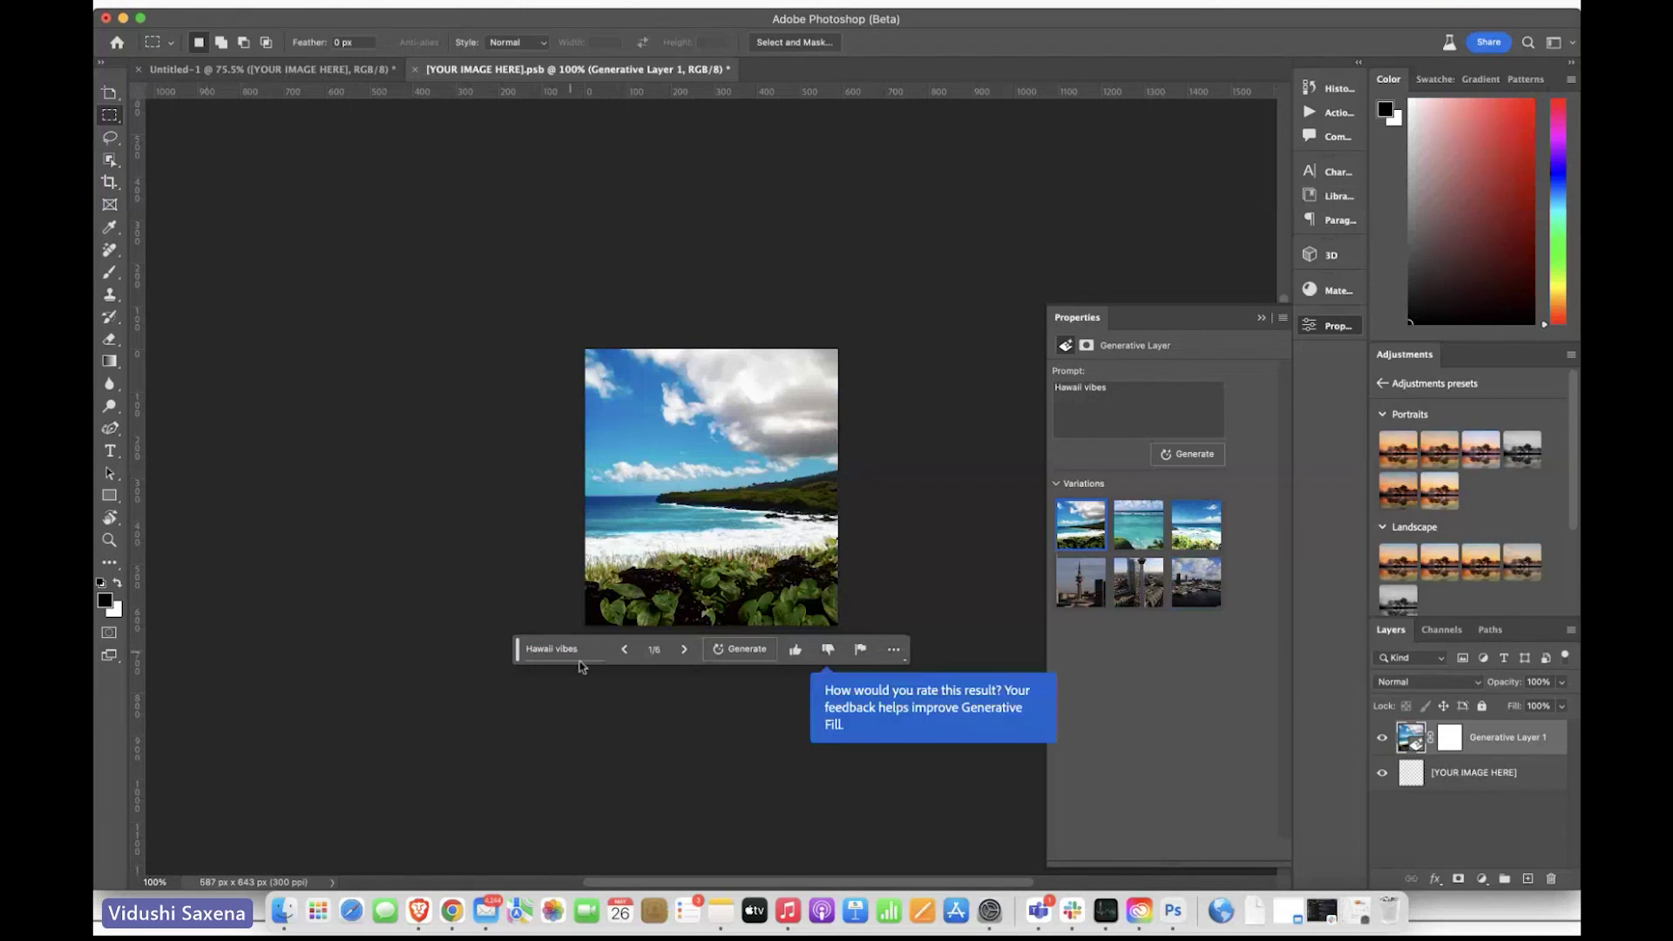
pyautogui.click(683, 650)
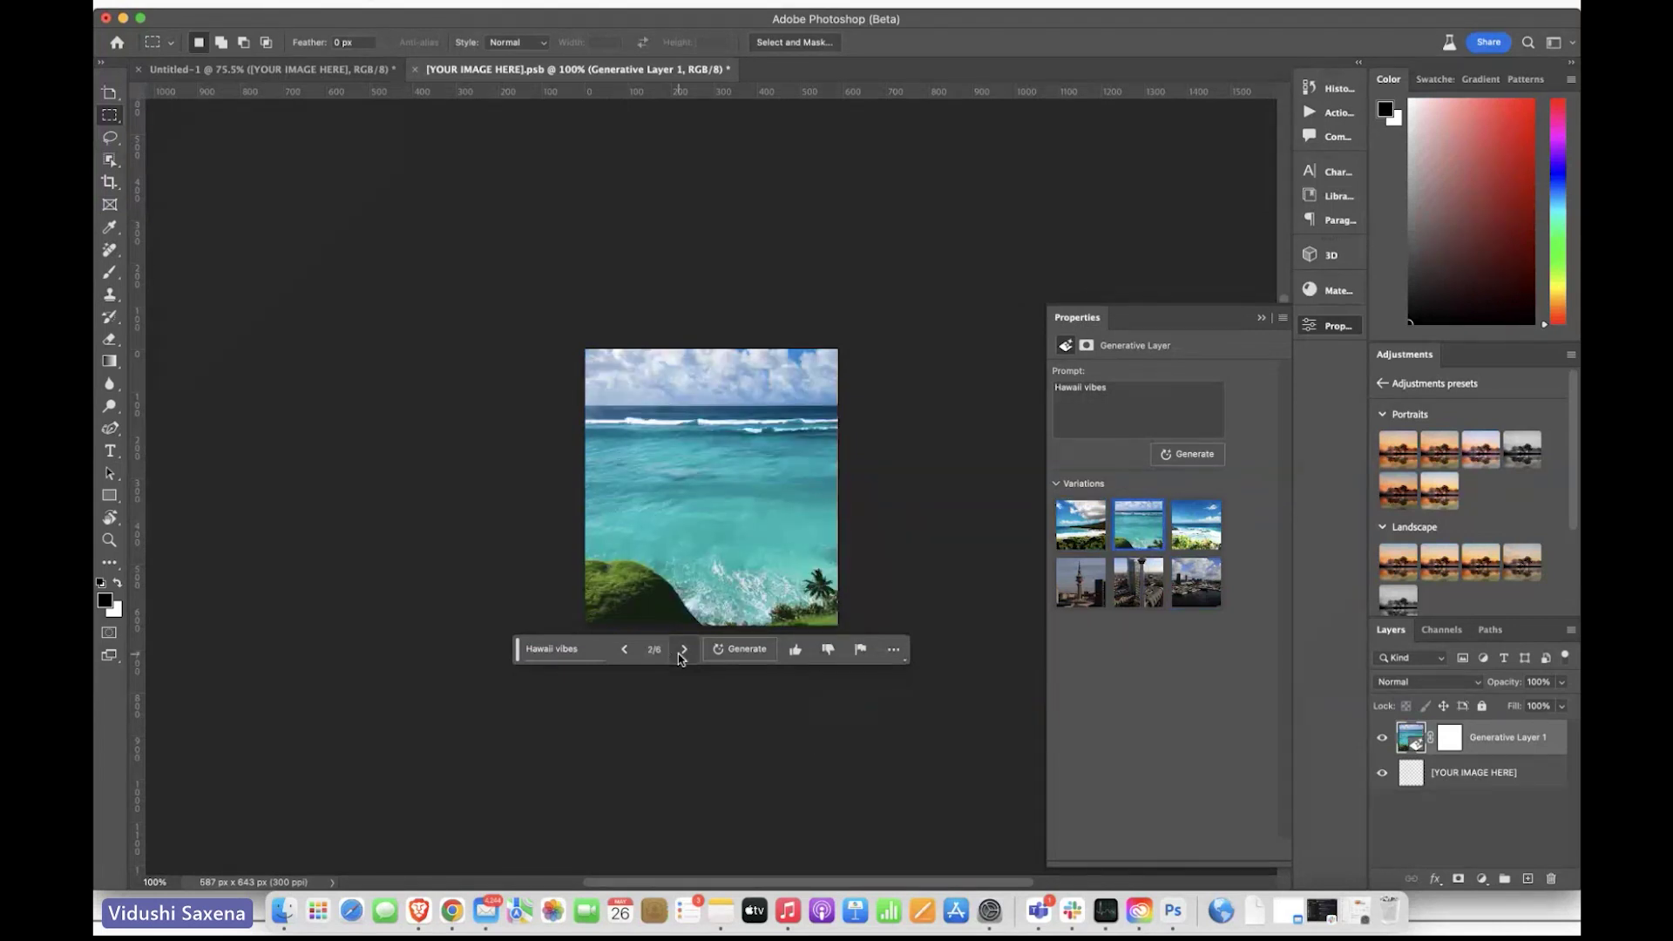
pyautogui.click(683, 650)
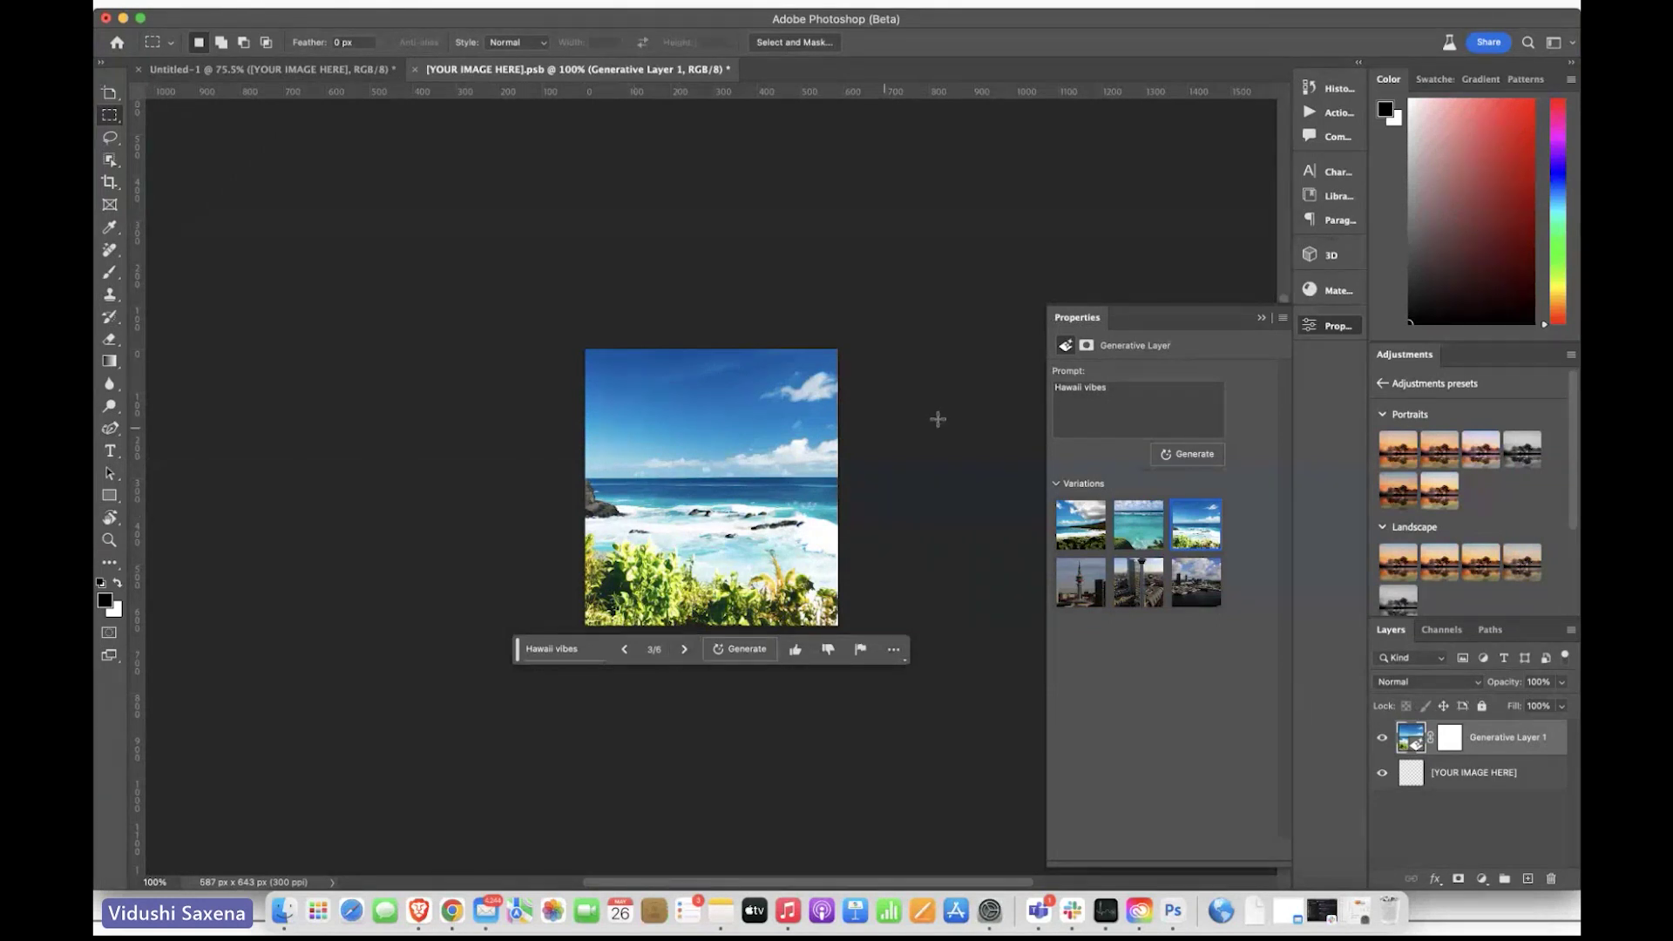
pyautogui.click(1261, 317)
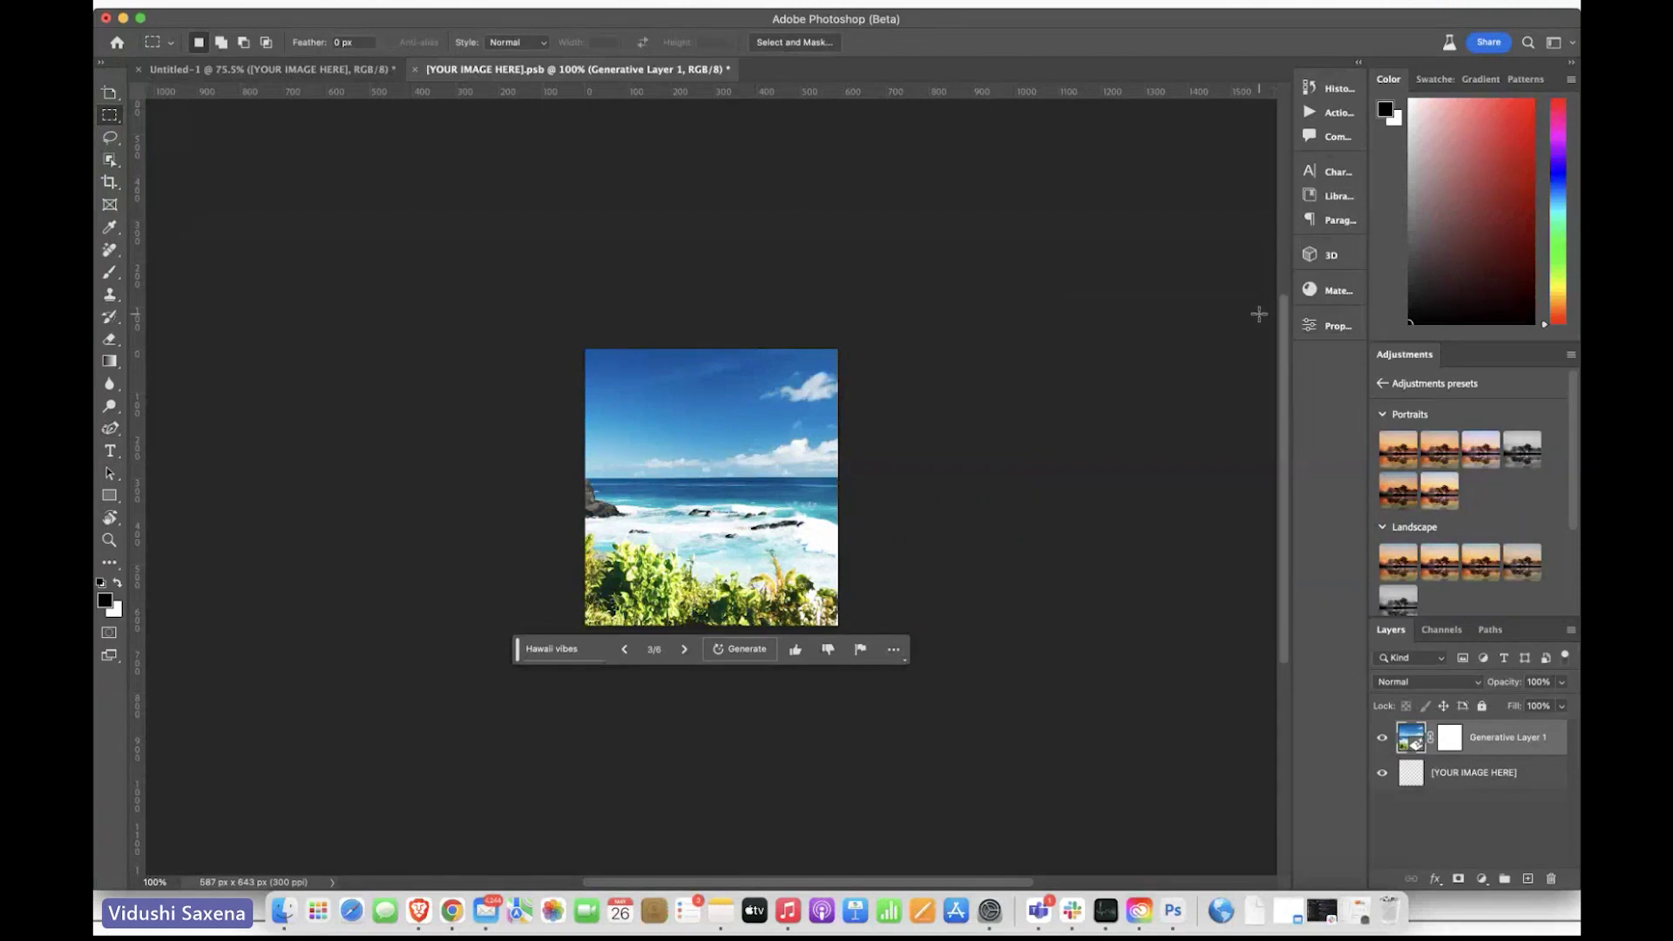
# Step: Save the smart object and check the Hawaii design on the T-shirt mockup
pyautogui.press('super+s')
pyautogui.hotkey('ctrl', 'Tab')
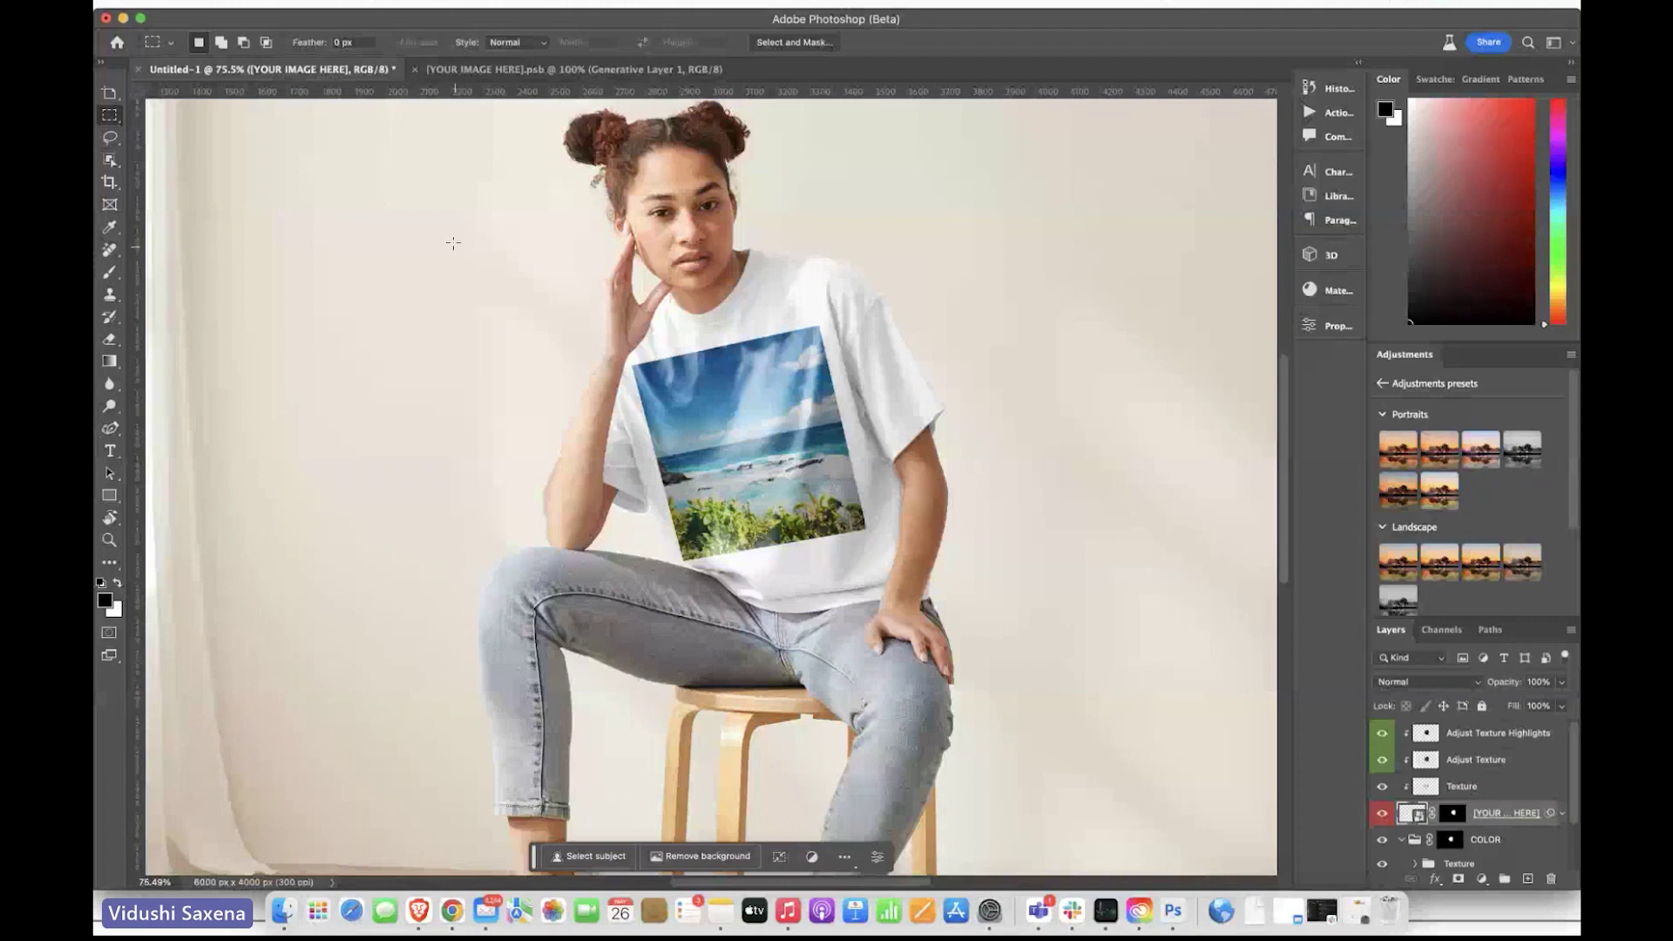
pyautogui.hotkey('ctrl', 'Tab')
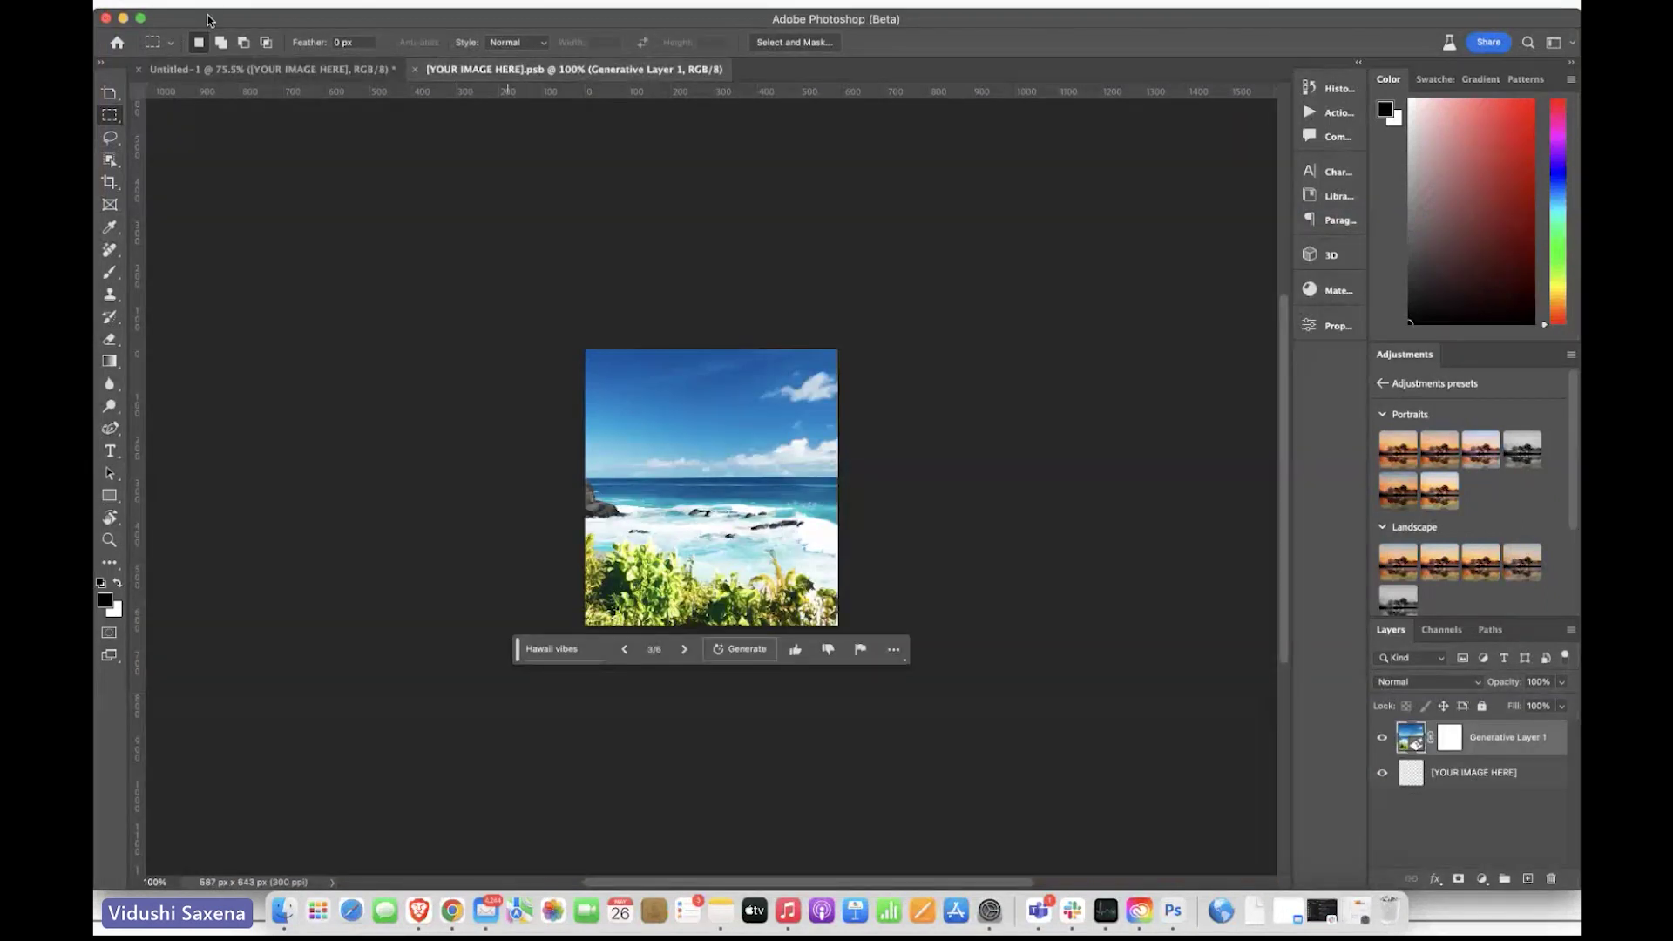
# Step: Open Vacation_Ad.psd, dismiss the missing linked assets dialog, and select the blank white area with a thin strip of the adjoining photo
pyautogui.click(111, 48)
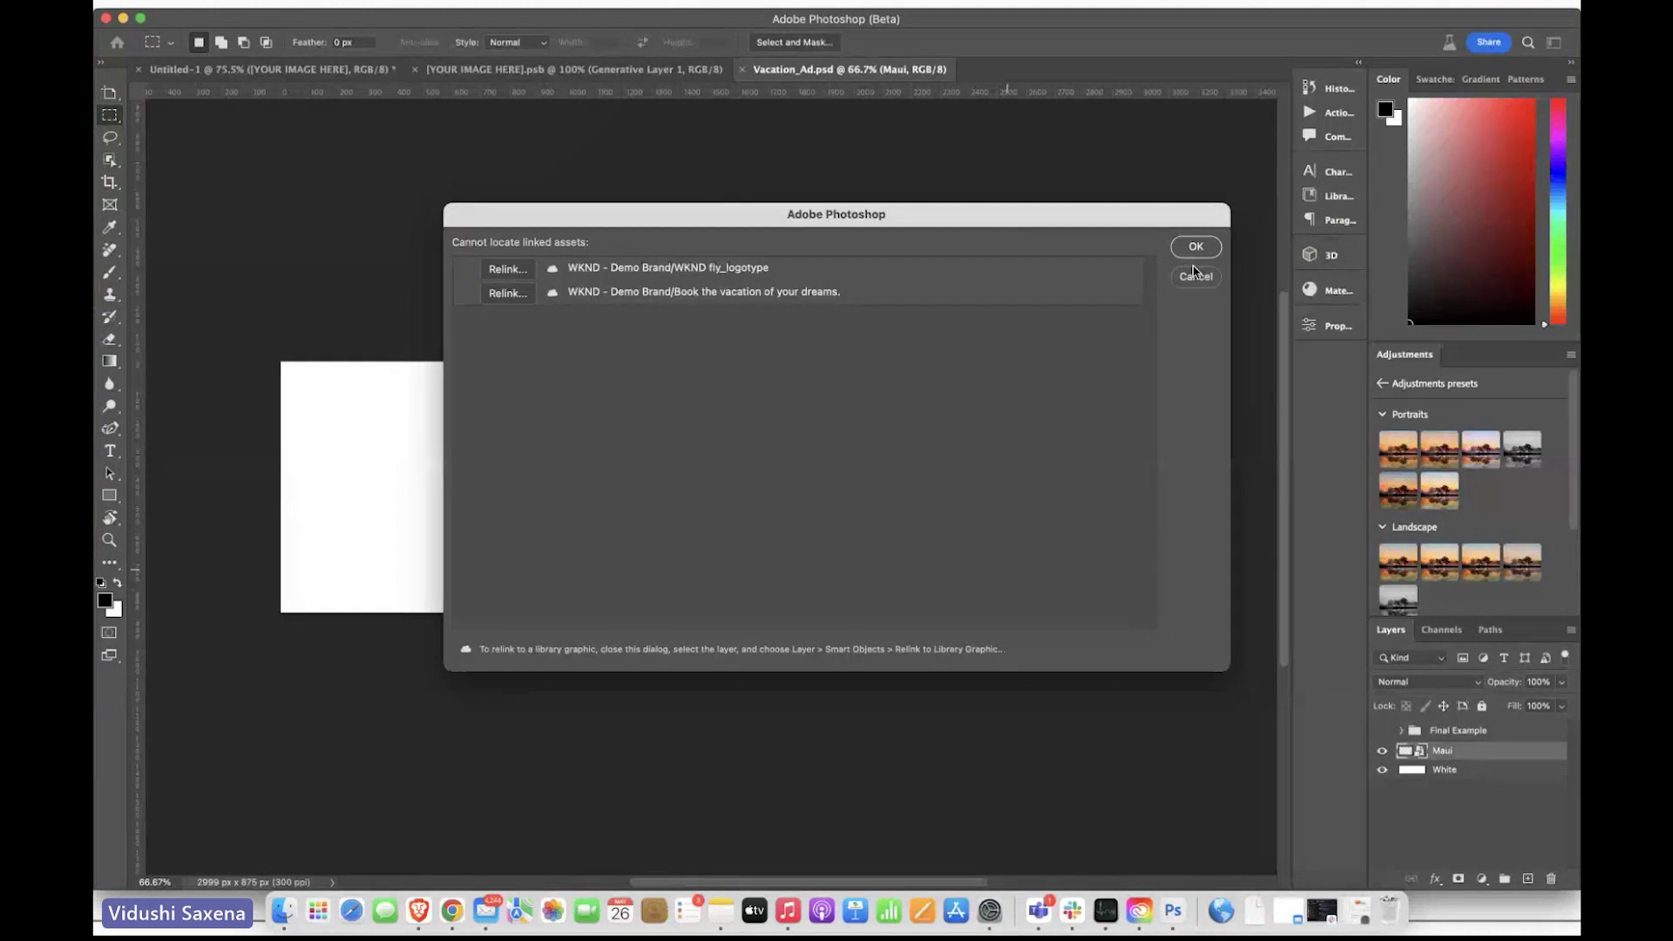
pyautogui.click(1195, 275)
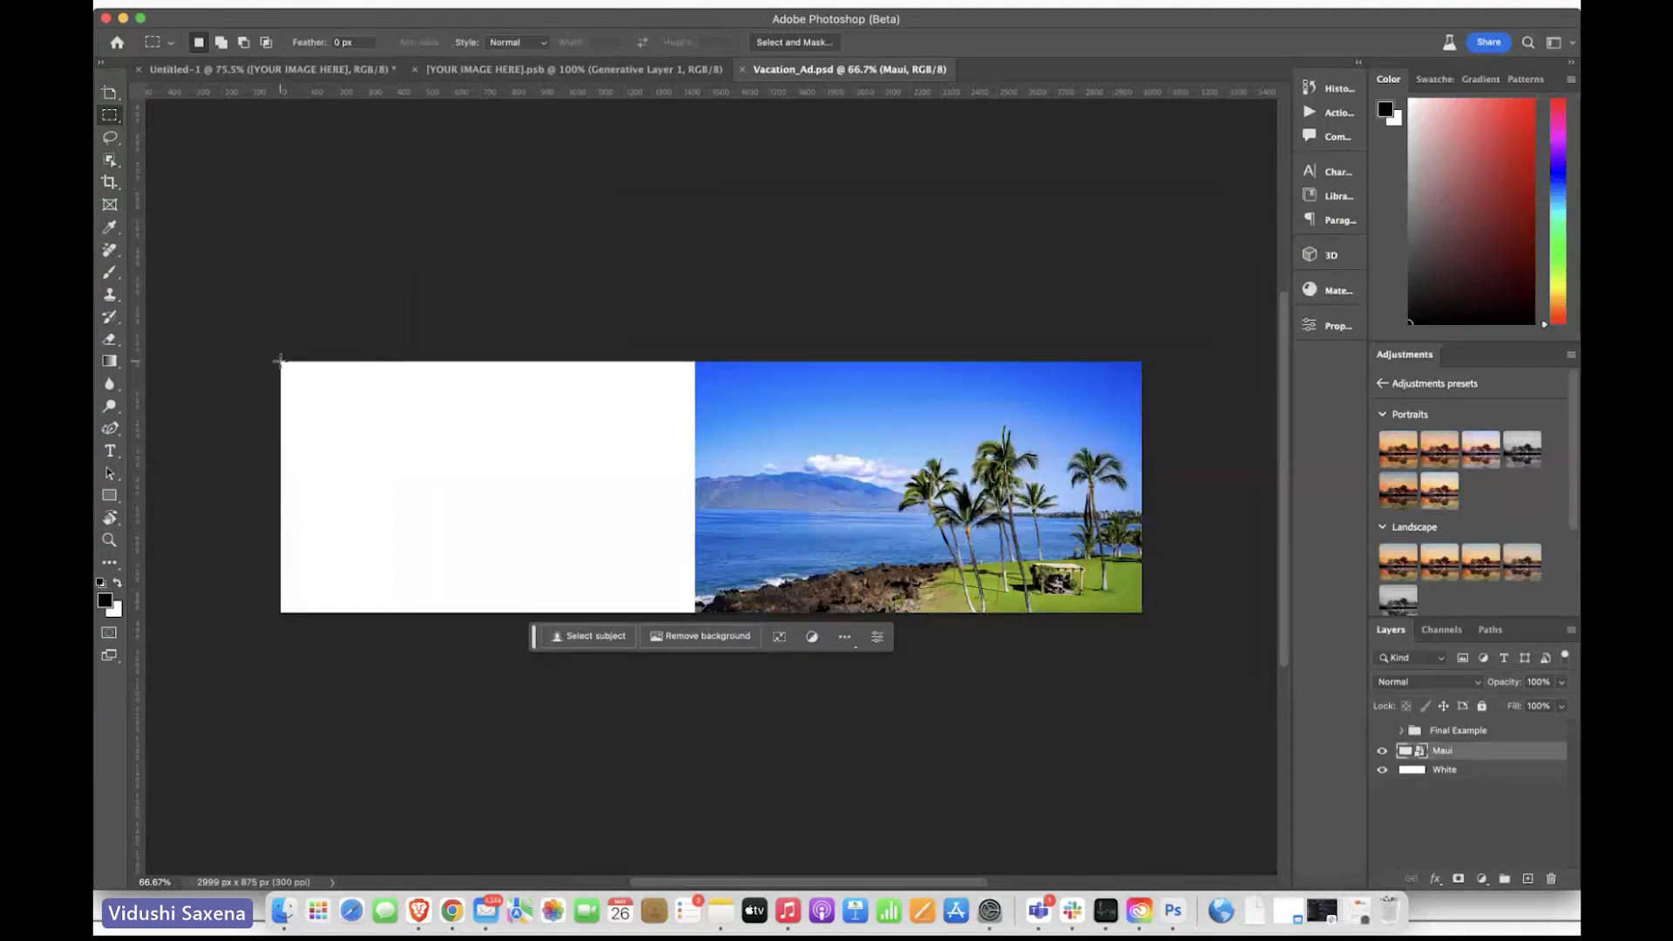
pyautogui.moveTo(280, 362); pyautogui.dragTo(704, 630)
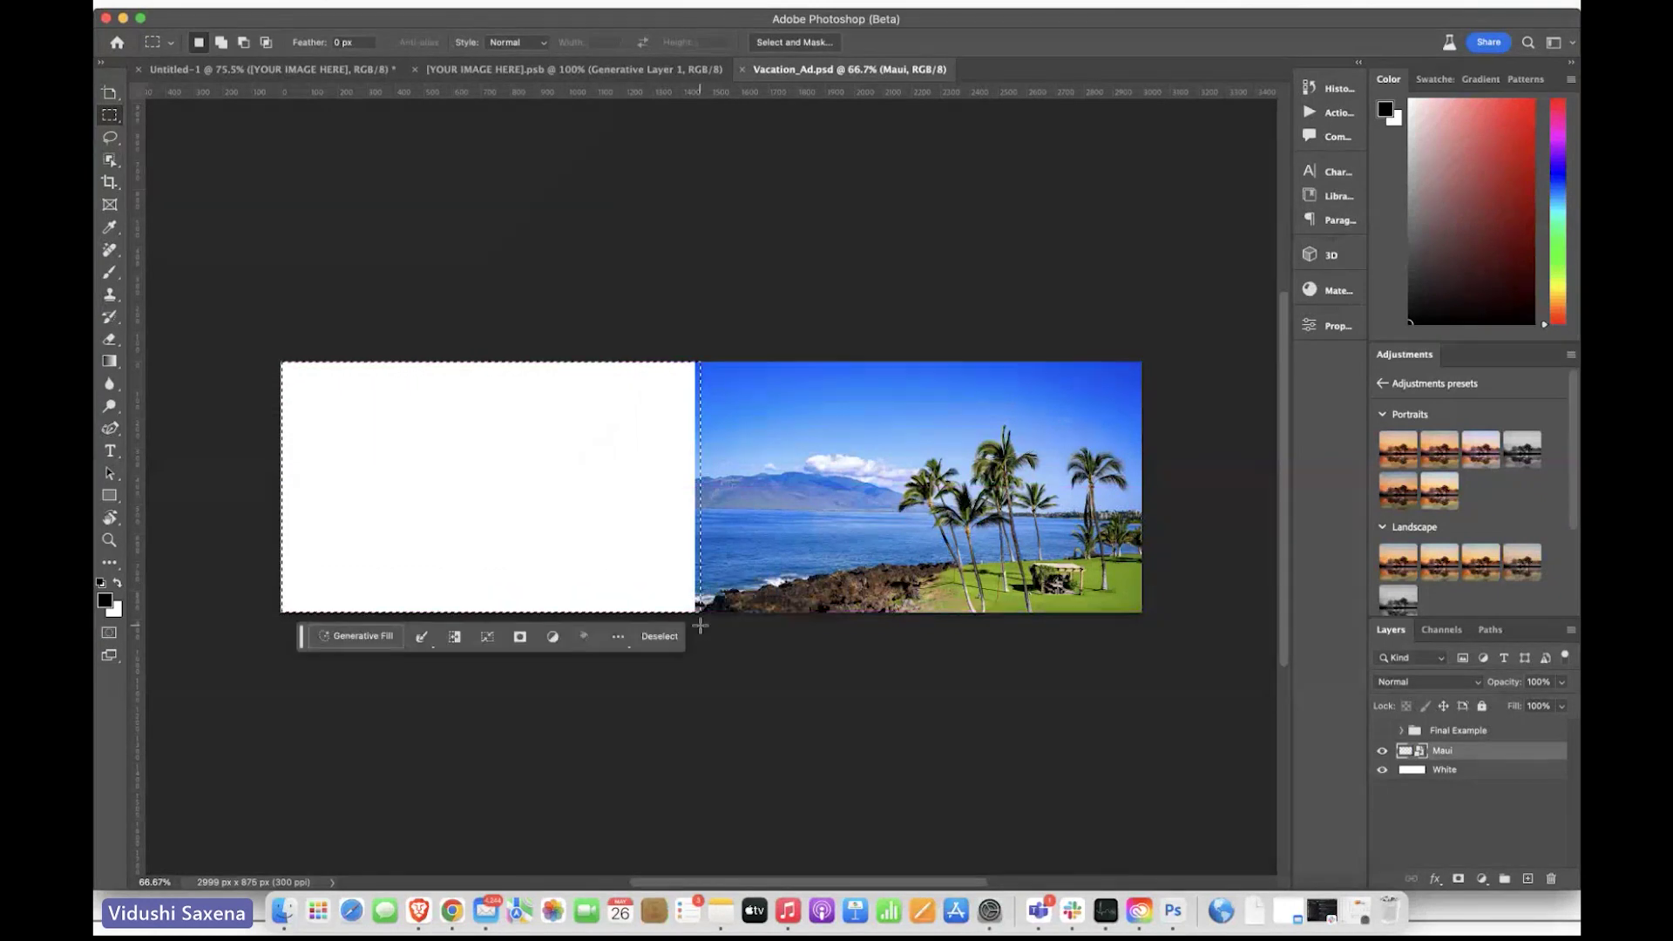
# Step: Run Generative Fill on the selected blank area with an empty prompt to extend the Maui photo
pyautogui.click(353, 636)
pyautogui.click(593, 636)
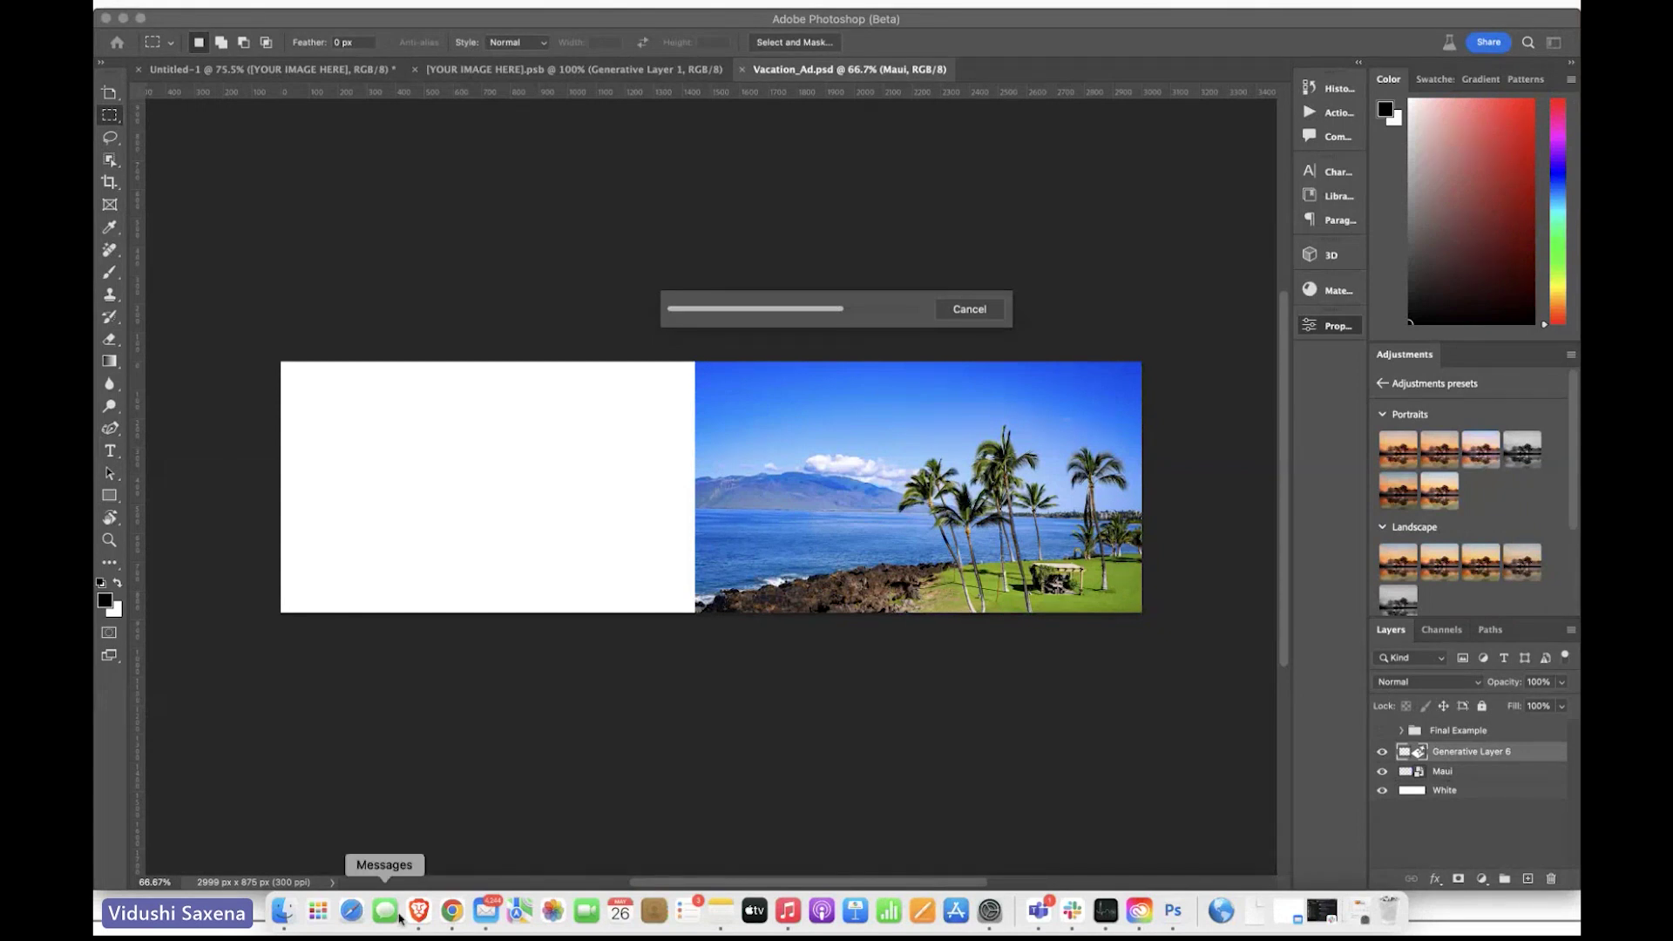
# Step: Switch to Firefly in Chrome, generate images from the neural pathways prompt about brain cells against deep indigo, and set the content type to Photo
pyautogui.click(452, 910)
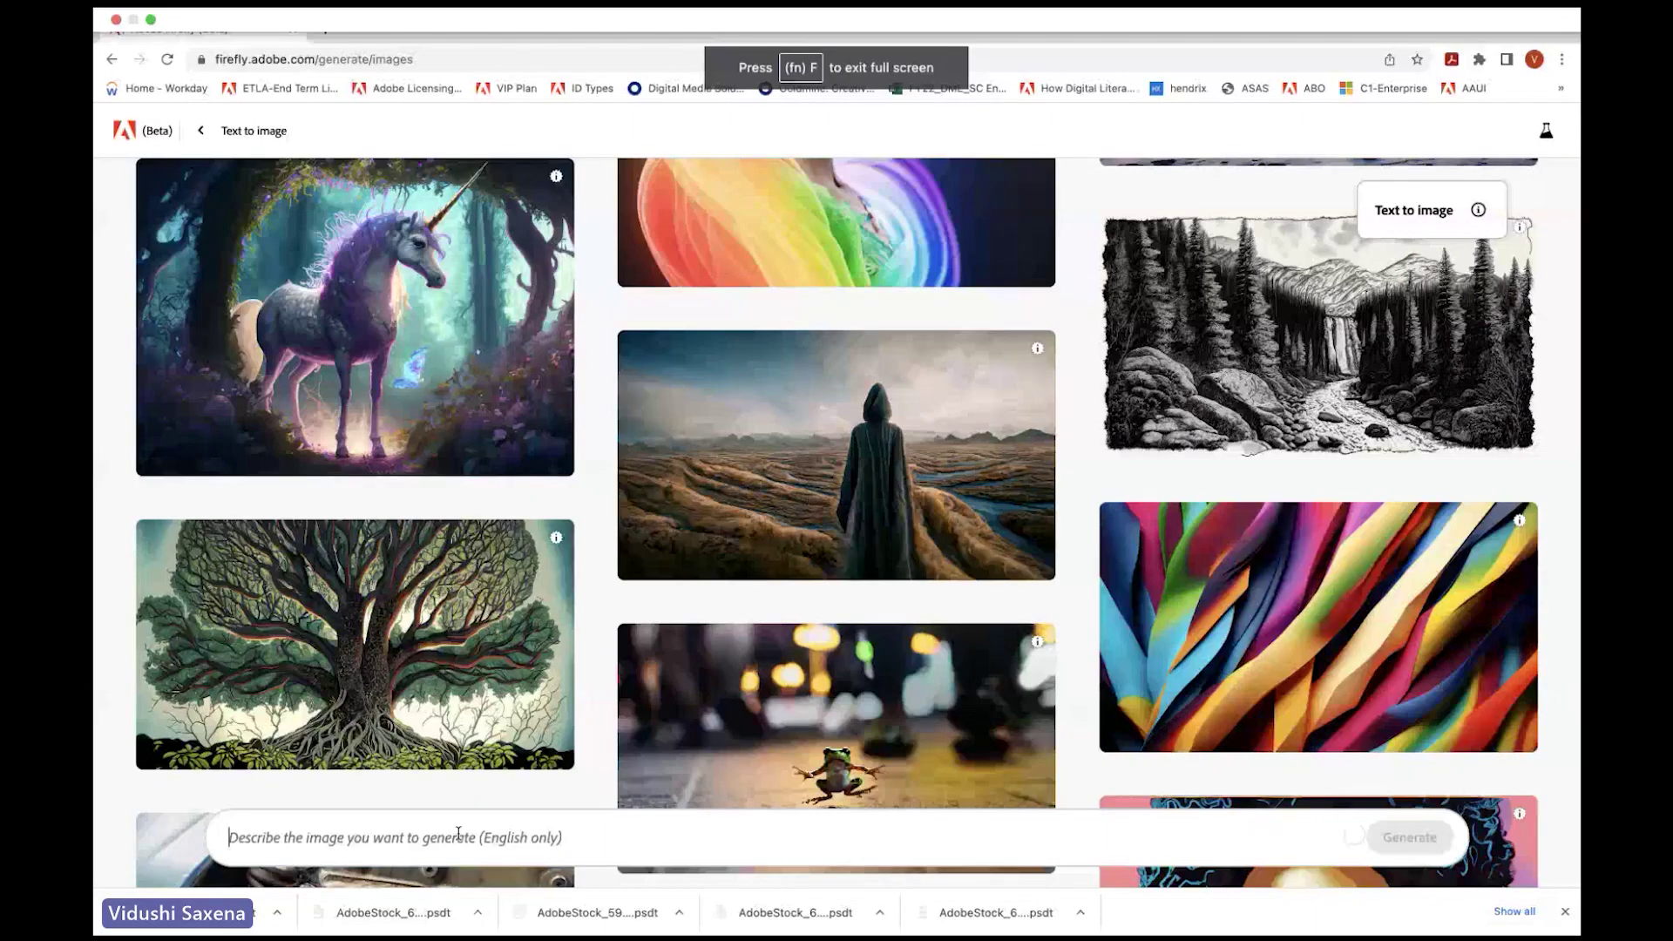
pyautogui.write('Vibrant and interconnected, a maze of neural pathways lights up the image as intricate brain cells communicate in a symphony of signals. Captured against a backdrop of deep indigo, this photograph beautifully showcases the complexity and wonder of the human brain')
pyautogui.press('Return')
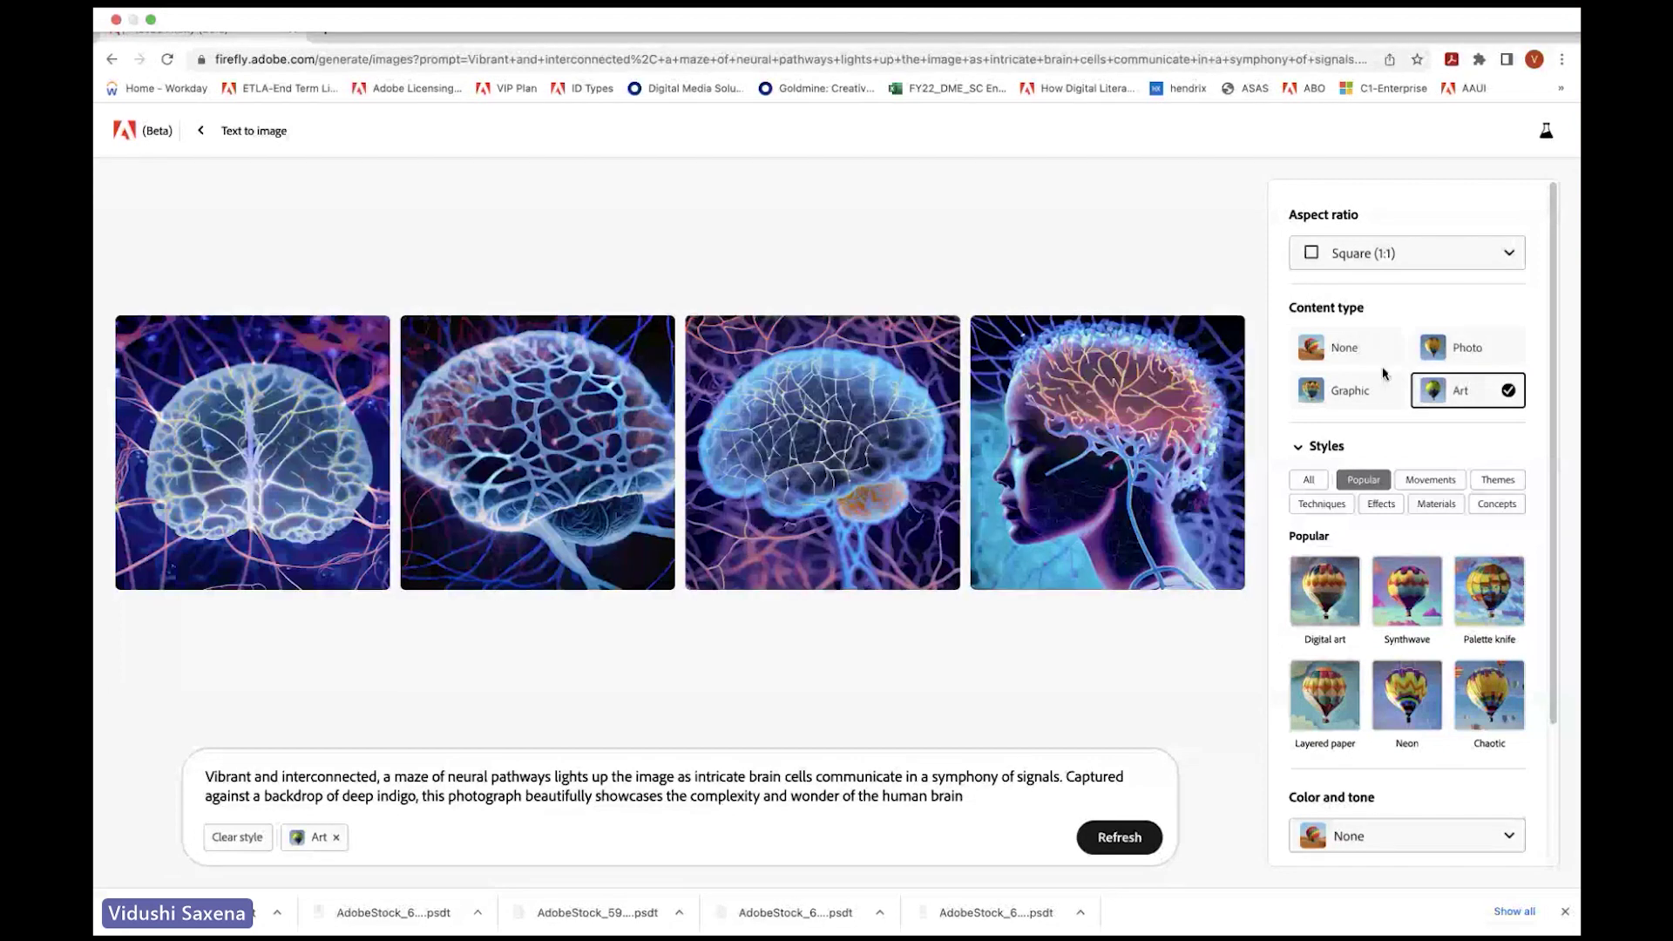
pyautogui.click(1464, 348)
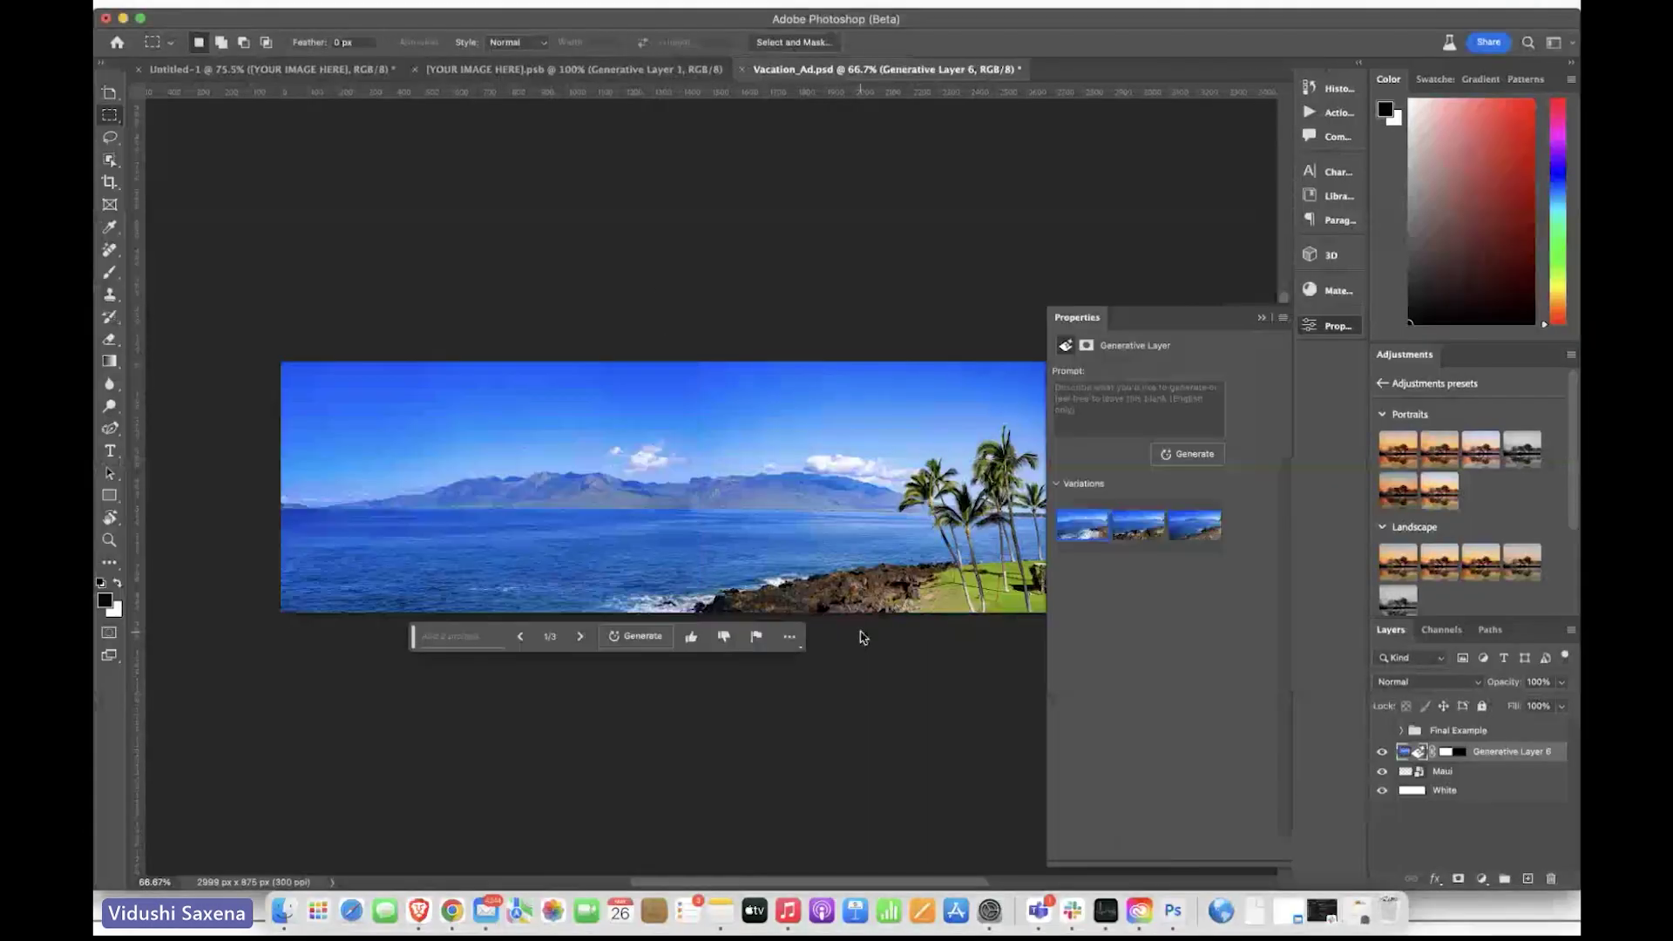
# Step: Go through the generated variations of the extended Maui seascape and keep the third one
pyautogui.click(577, 638)
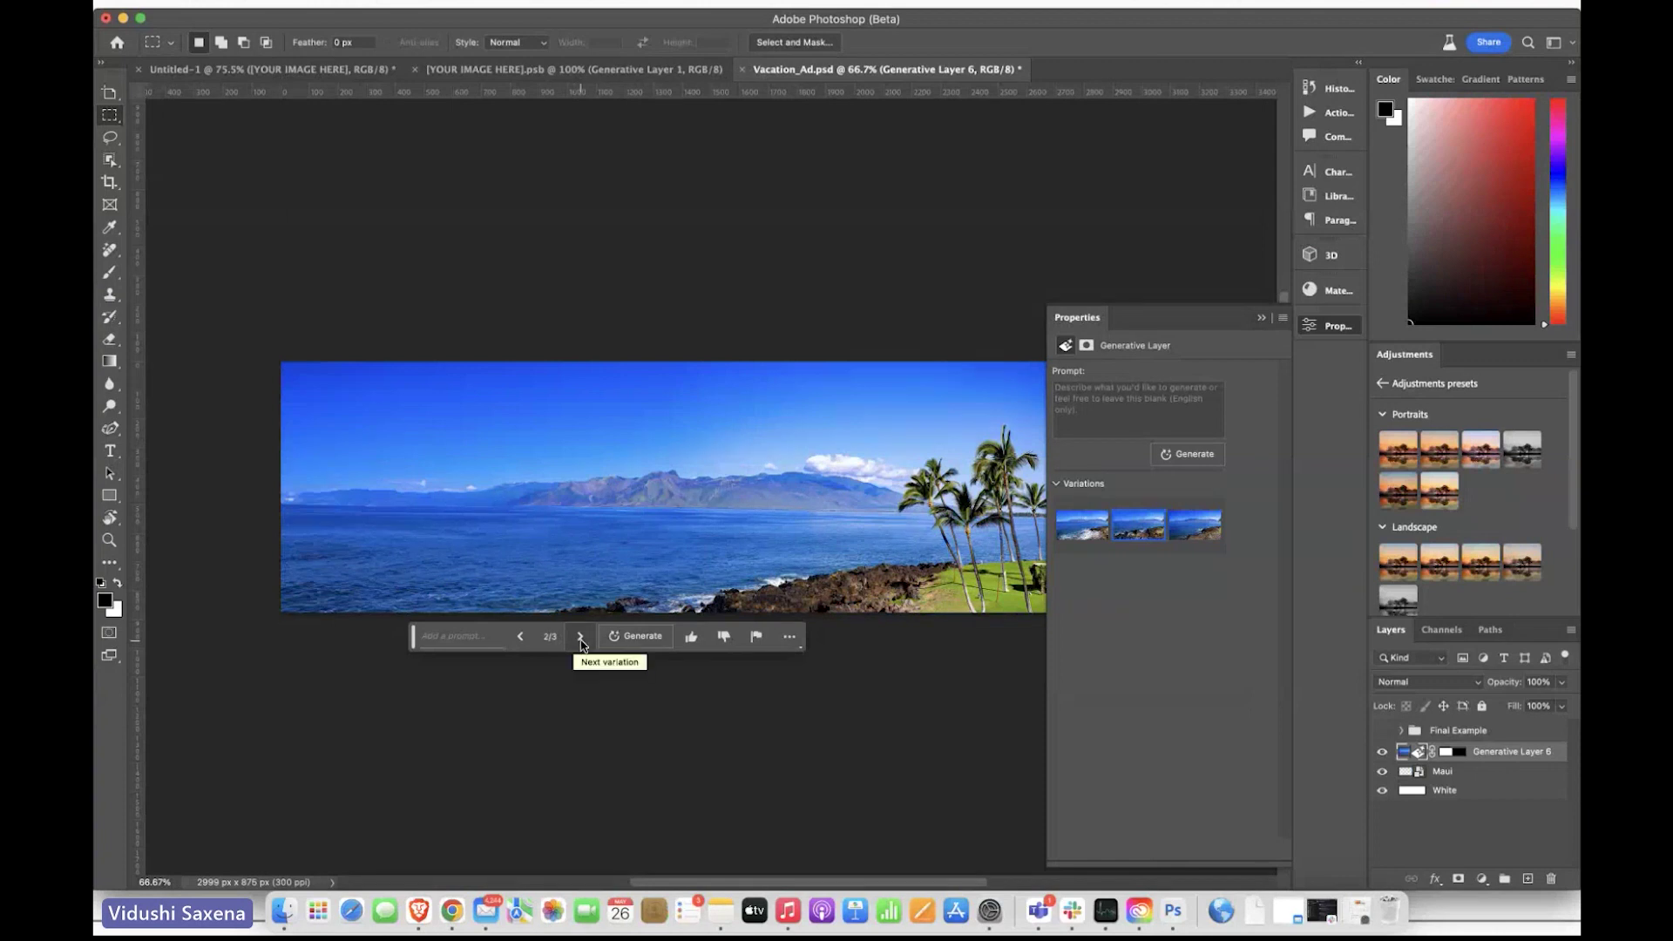
pyautogui.click(580, 638)
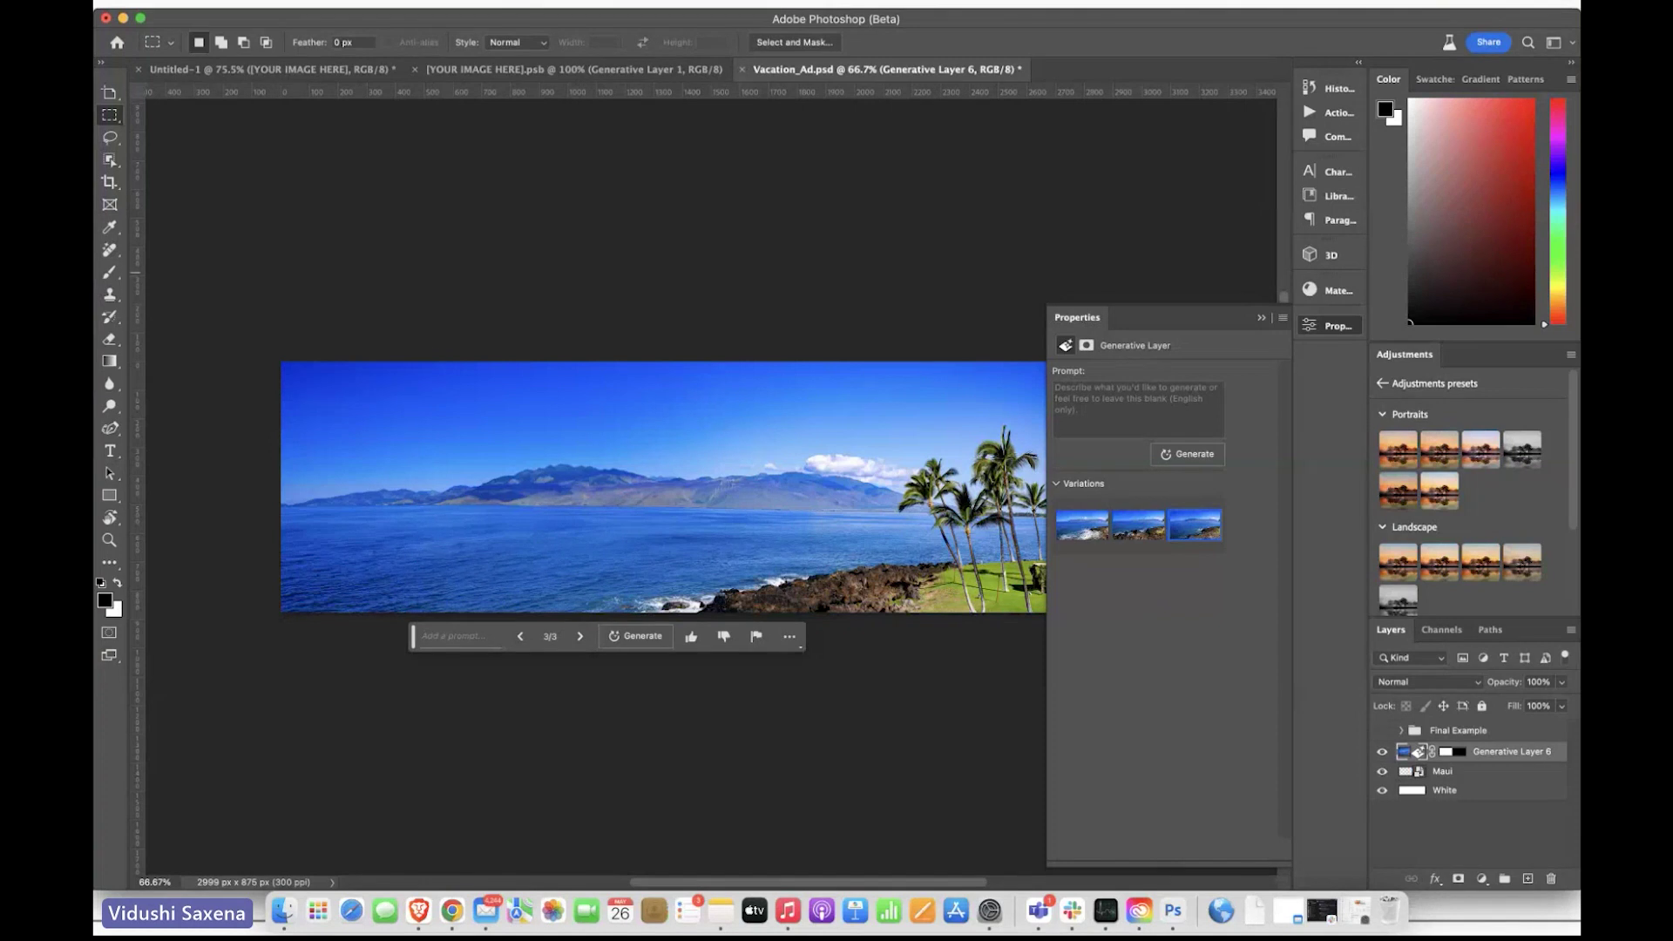
pyautogui.press('super+Tab')
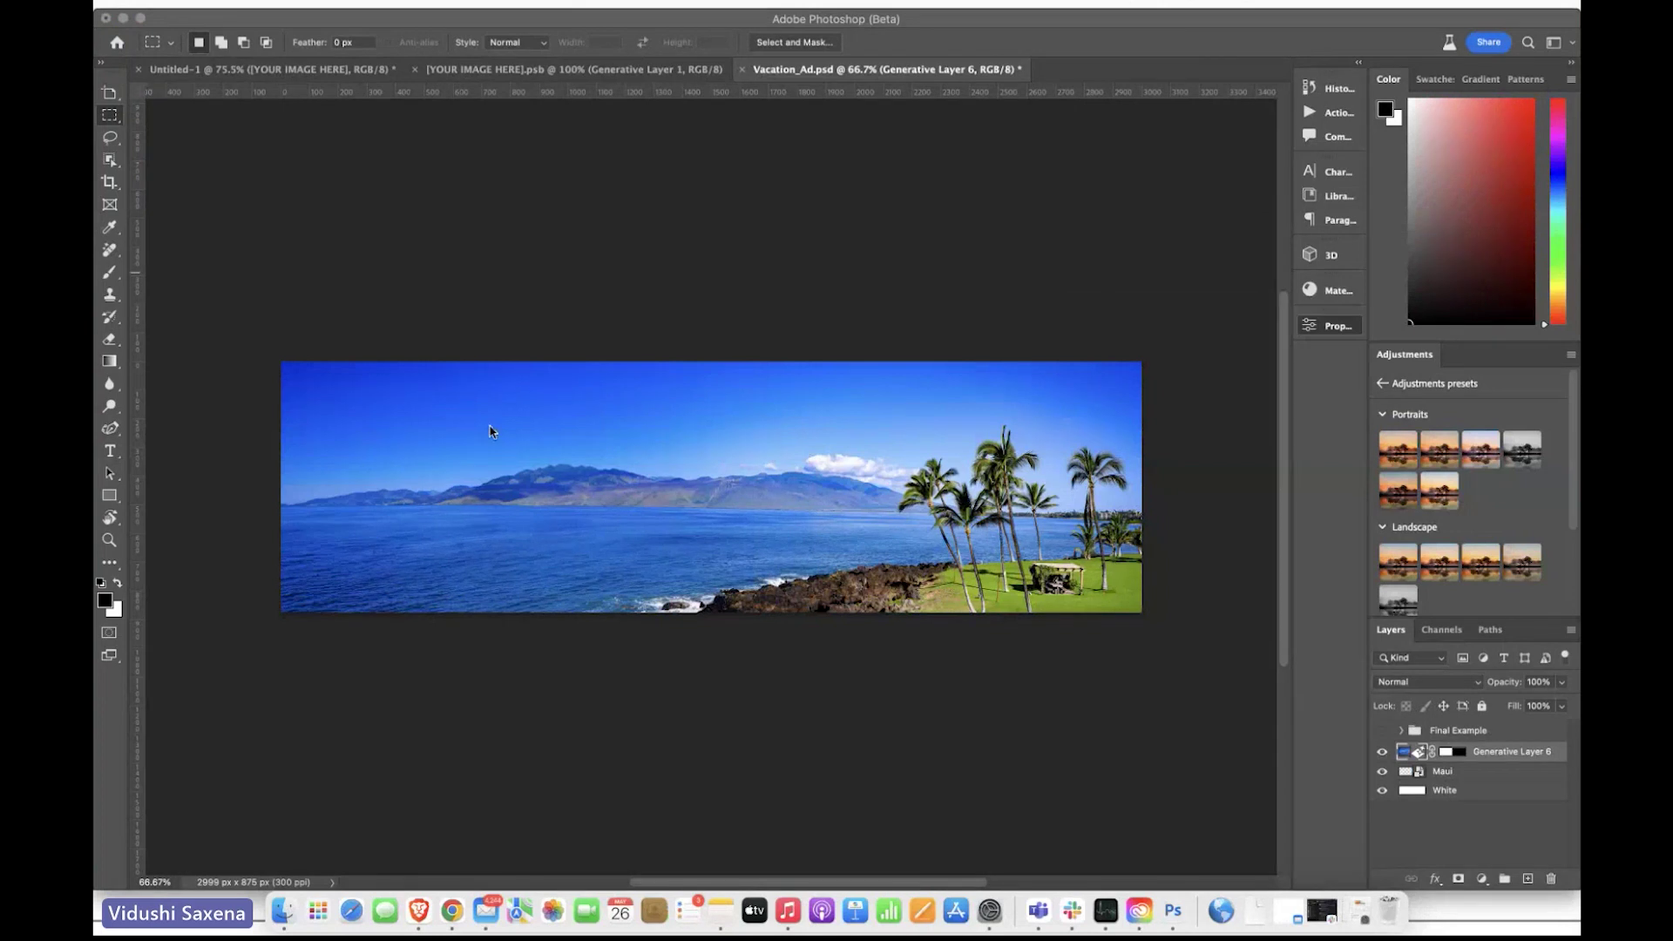
# Step: Check the T-shirt mockup with its properties collapsed, view the extended vacation ad, and return to the mockup document
pyautogui.hotkey('ctrl', 'Tab')
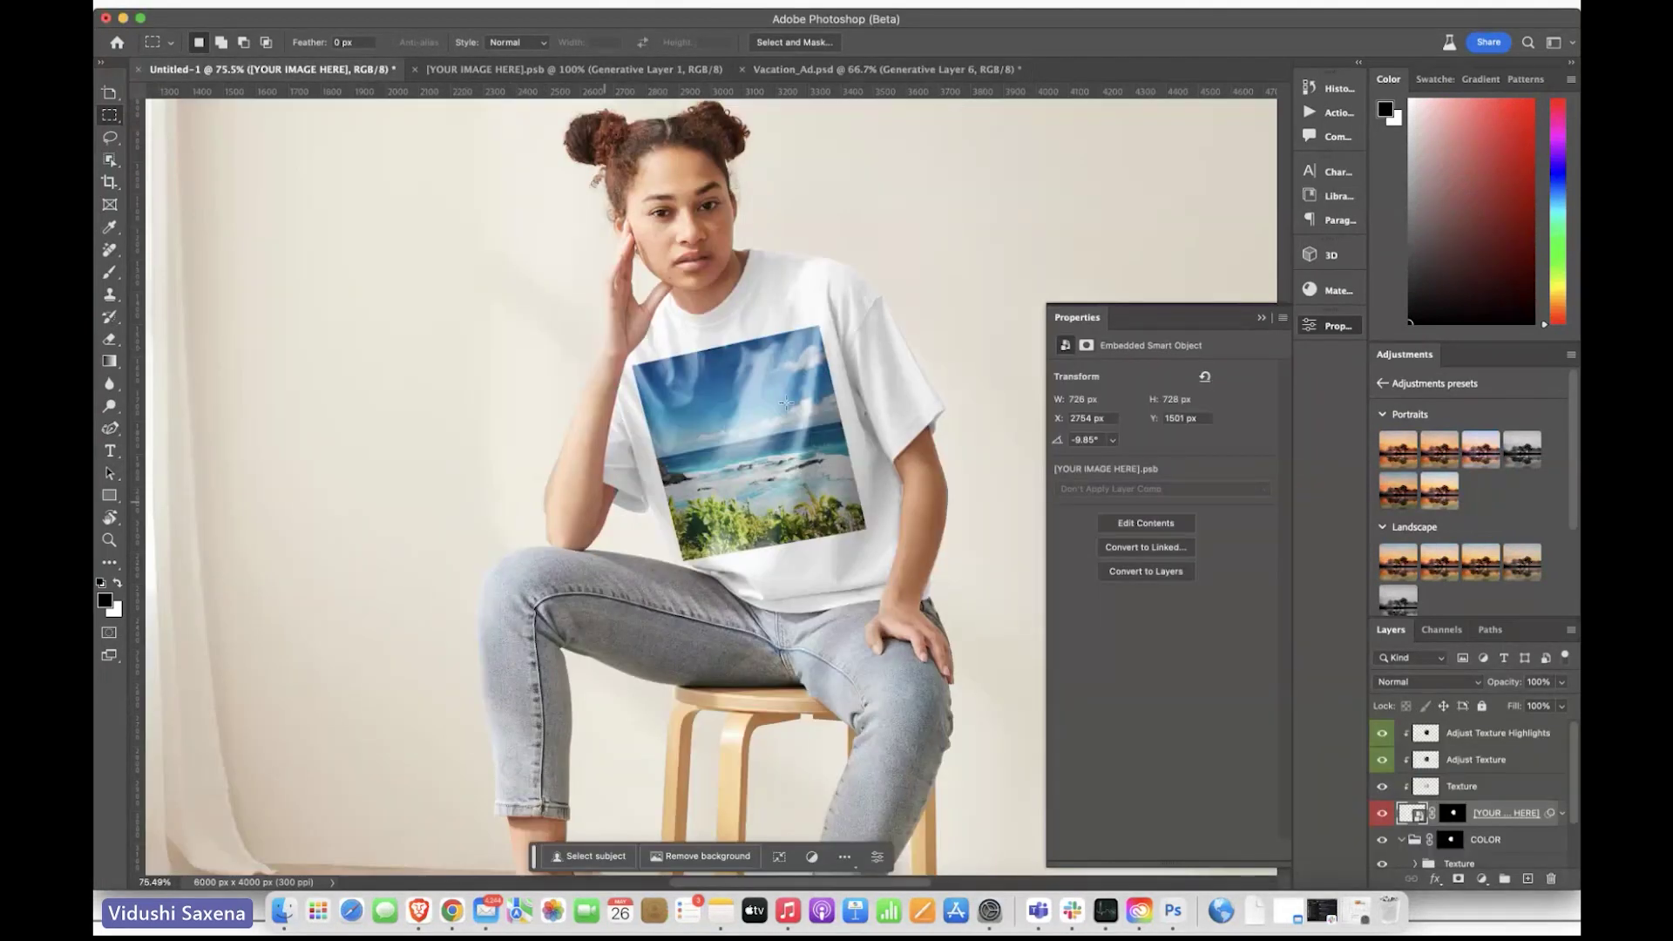
pyautogui.click(1261, 318)
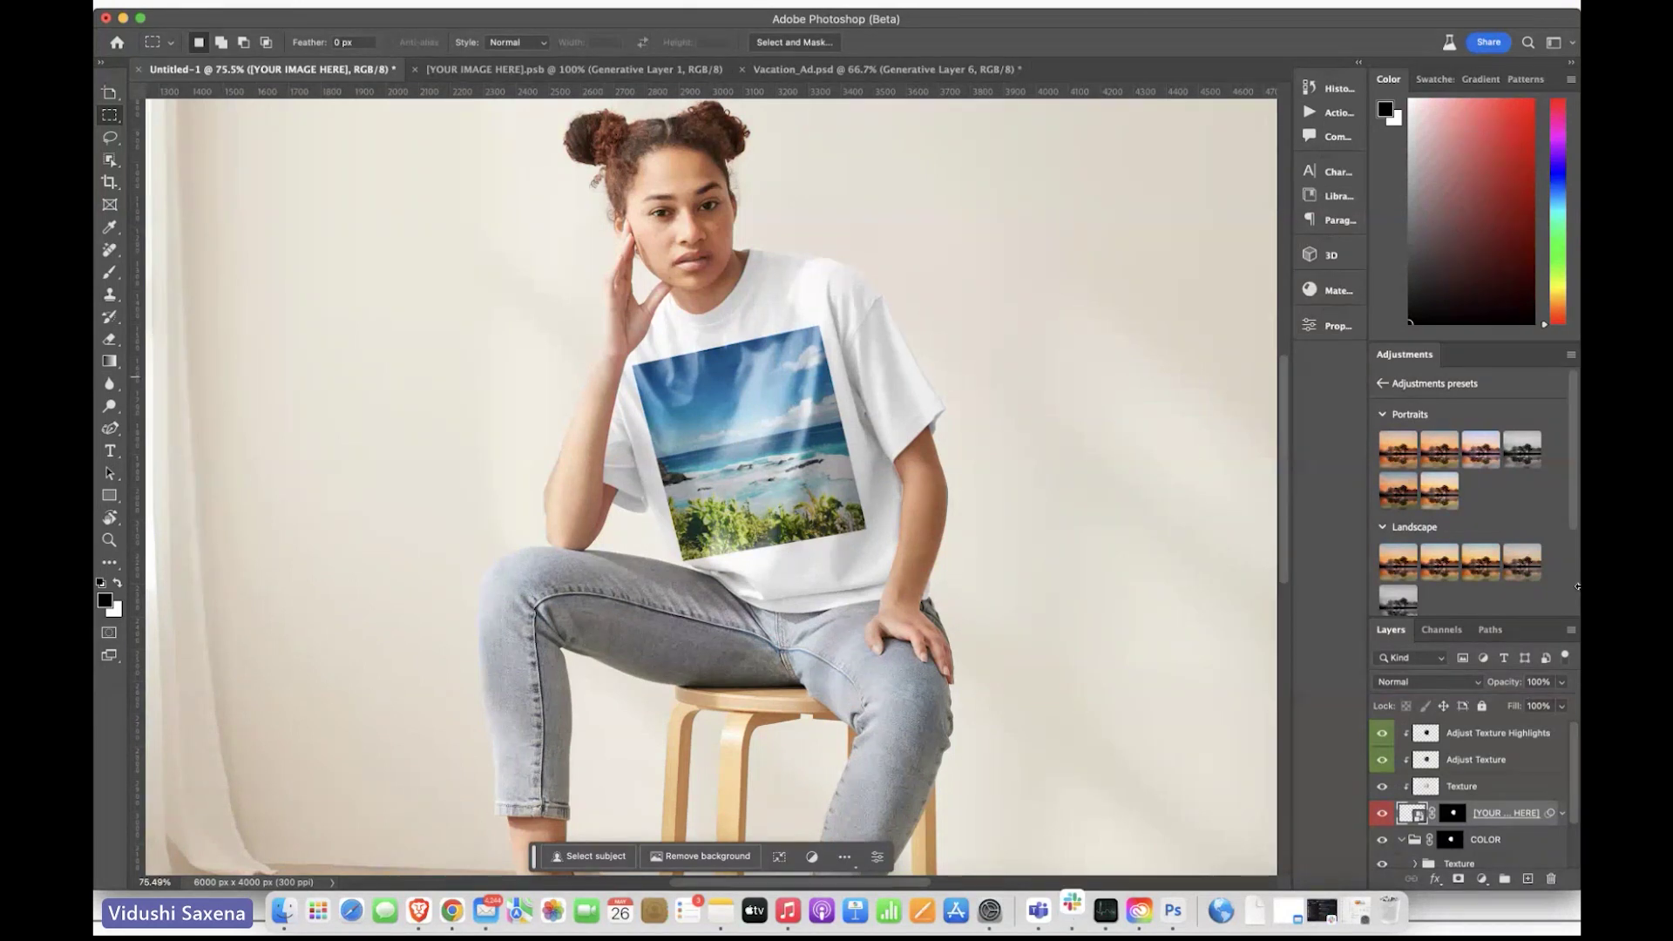
pyautogui.click(767, 69)
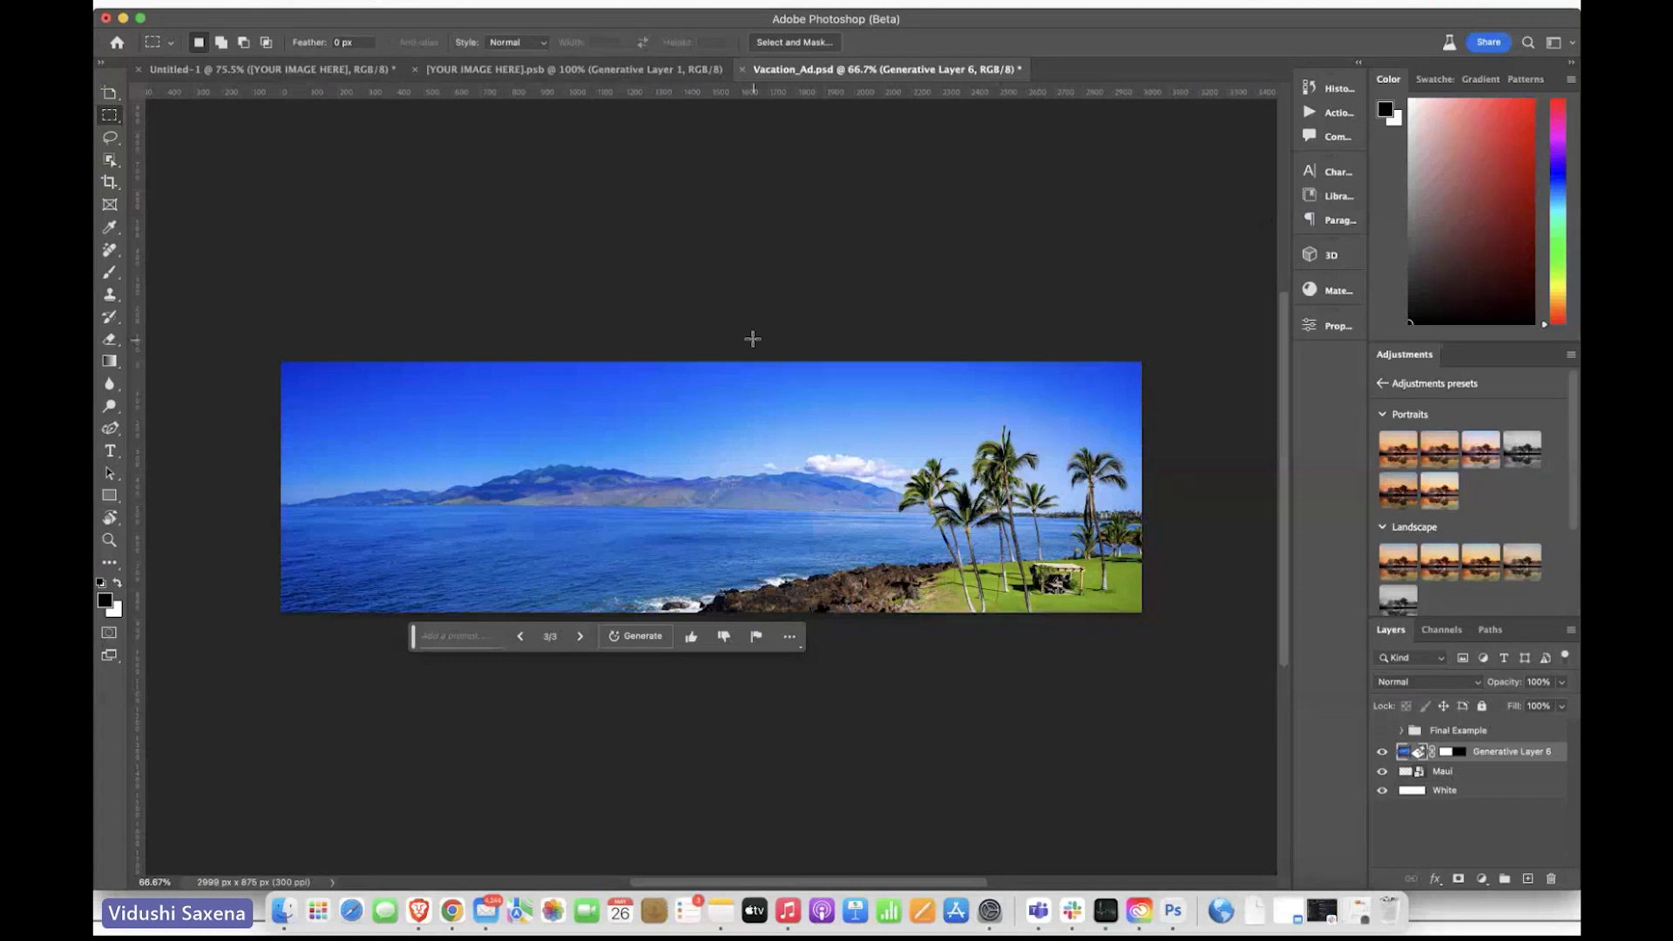
pyautogui.click(453, 69)
pyautogui.click(322, 70)
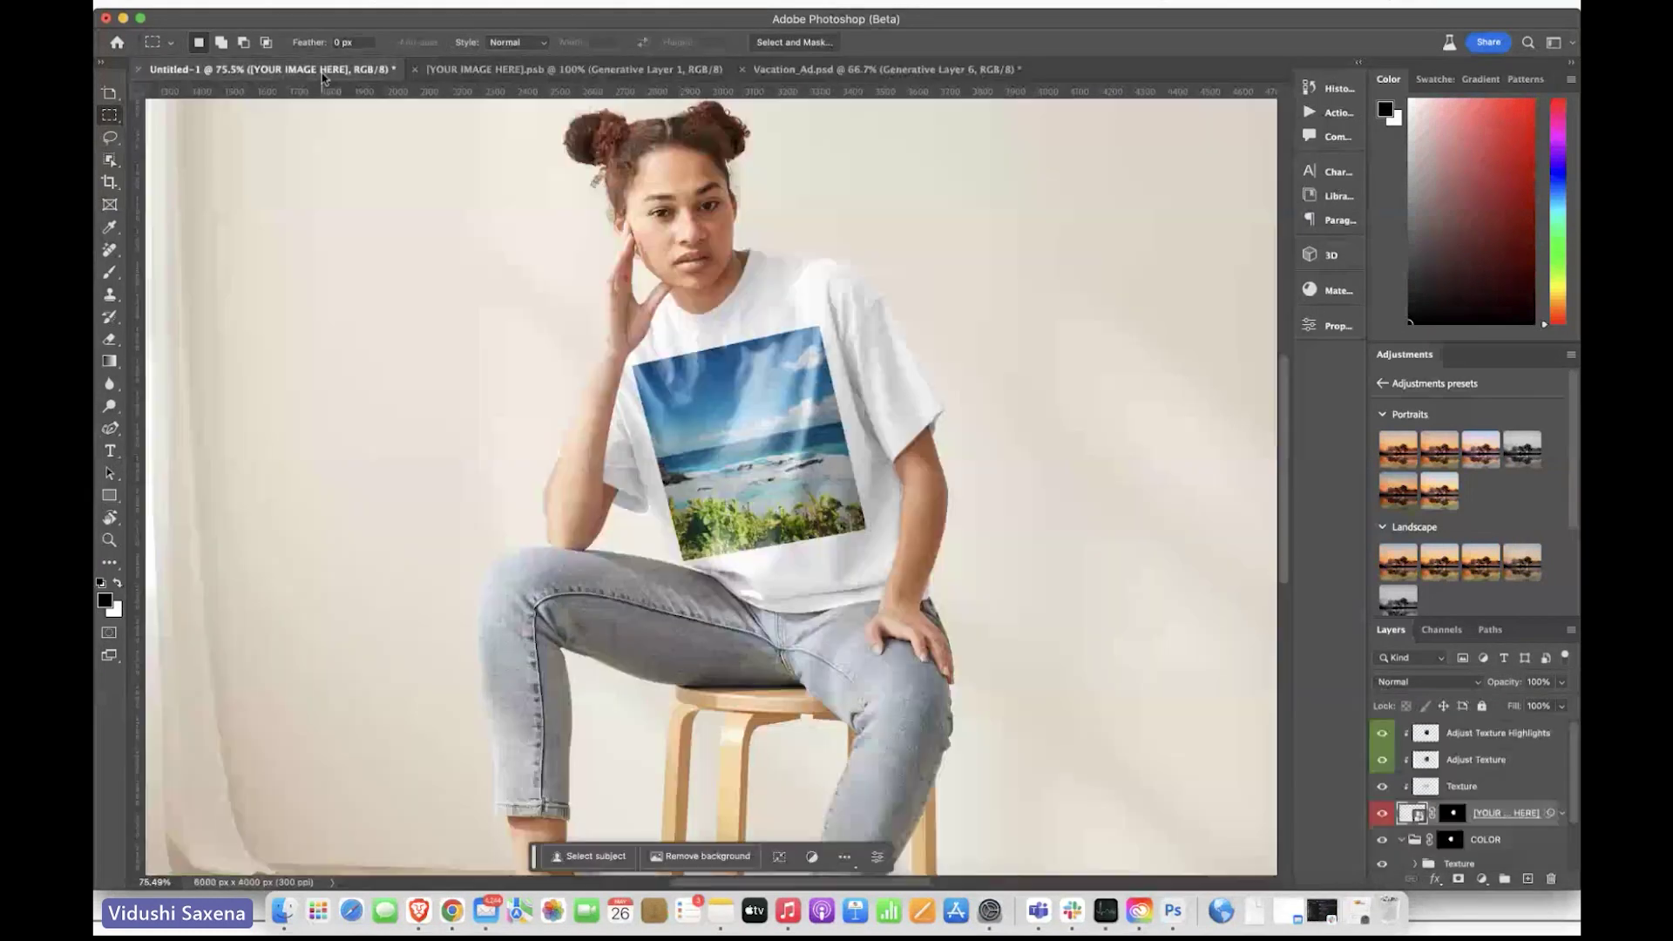